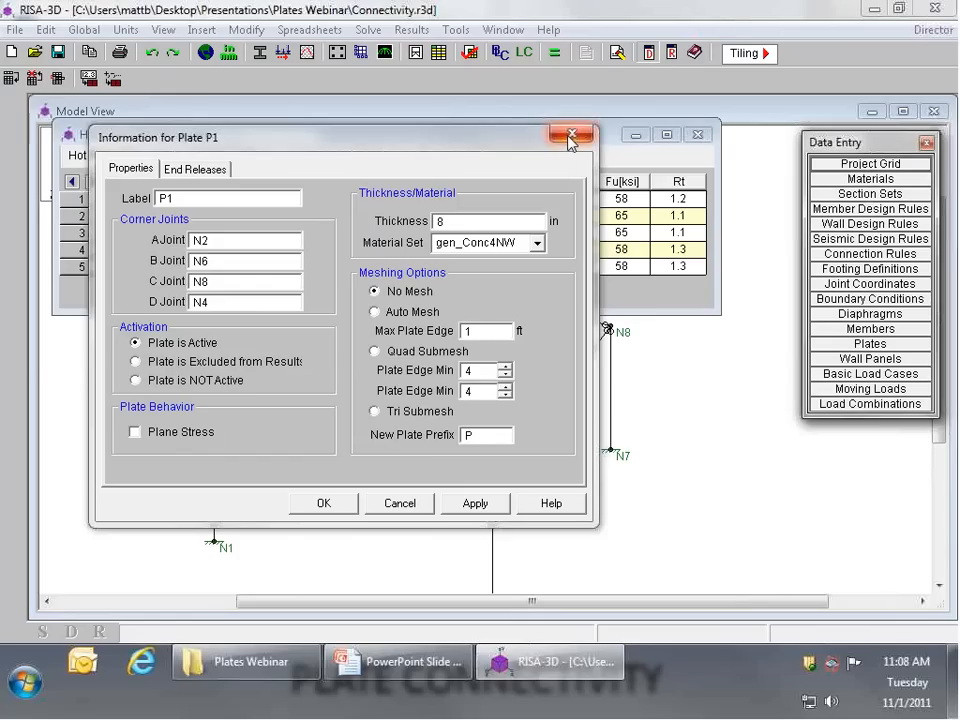
Step: Close the plate P1 information and view the Concrete material properties followed by the General material properties
click(568, 135)
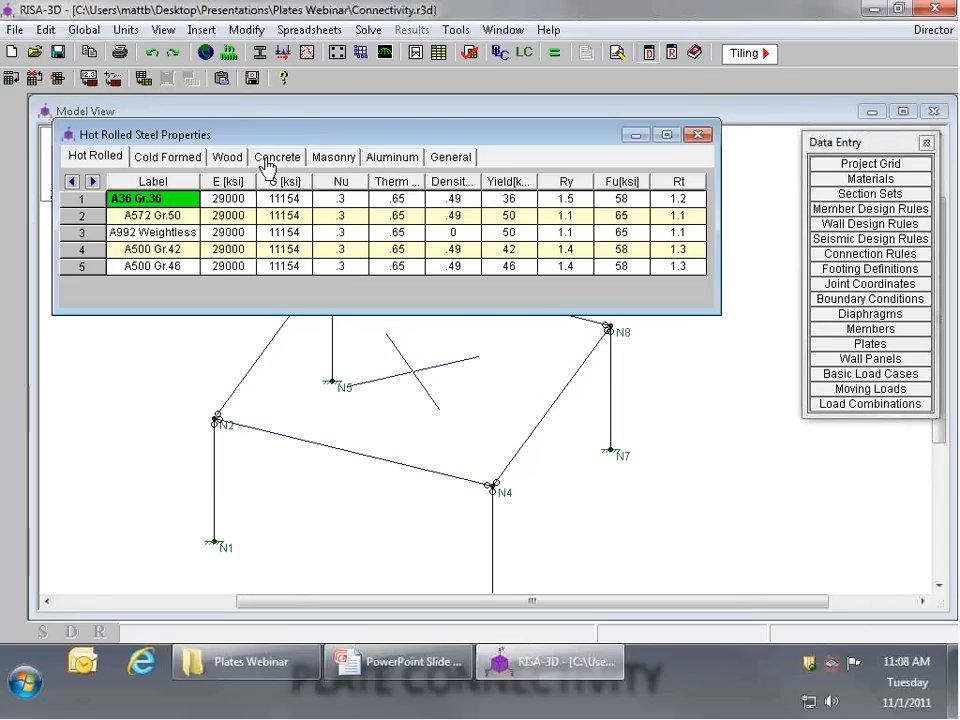
click(268, 160)
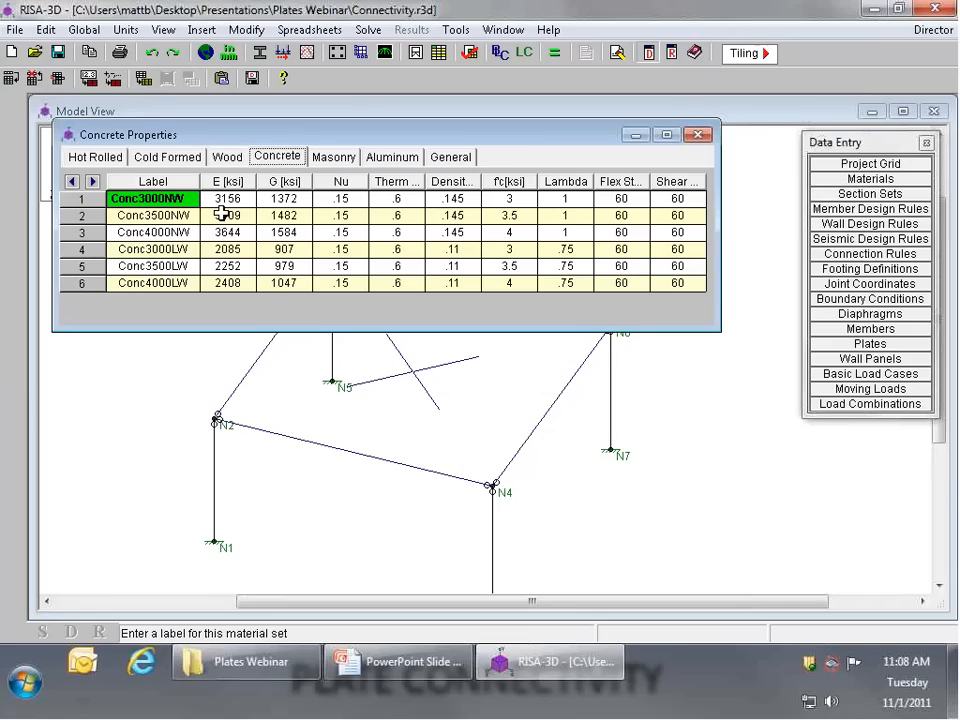
click(451, 158)
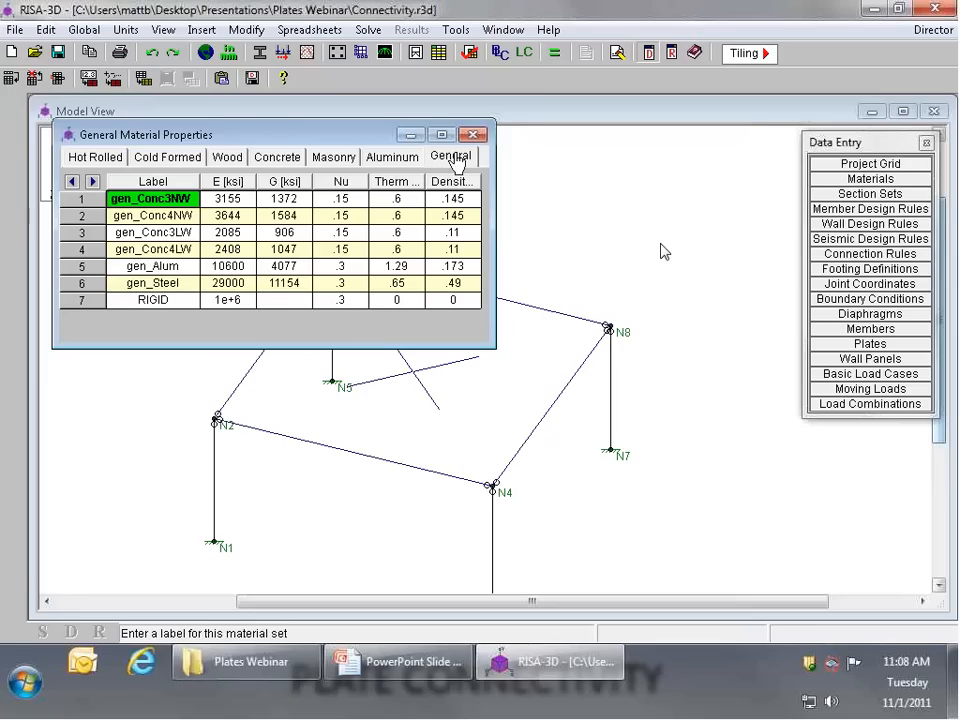
click(455, 160)
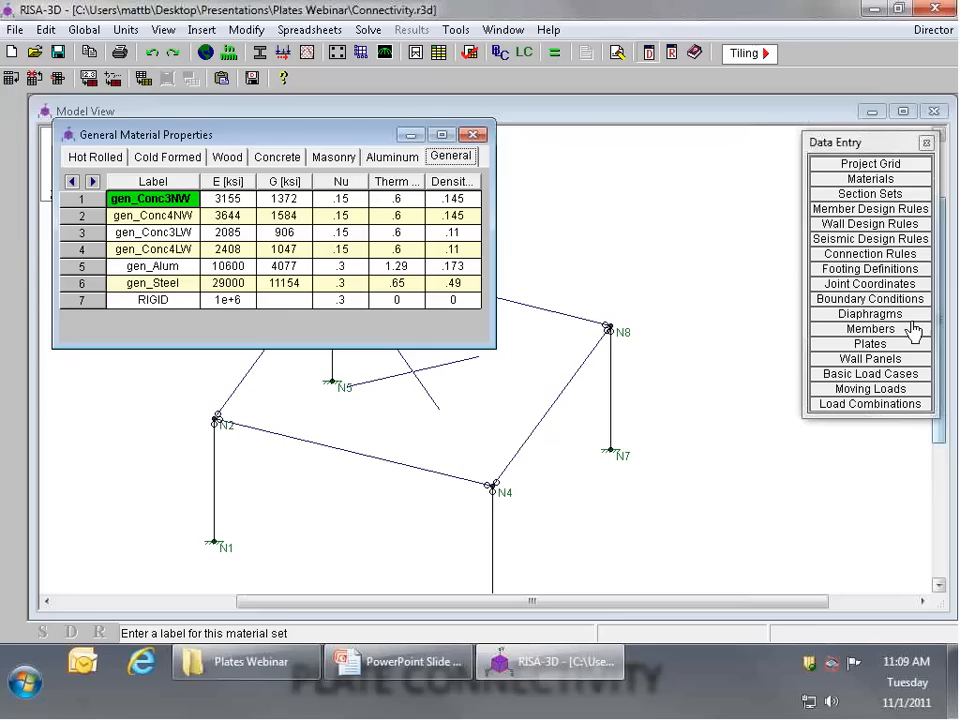
Step: Examine the elastic modulus, shear modulus, Poisson's ratio, thermal coefficient and density of the gen_Conc4NW material
click(165, 249)
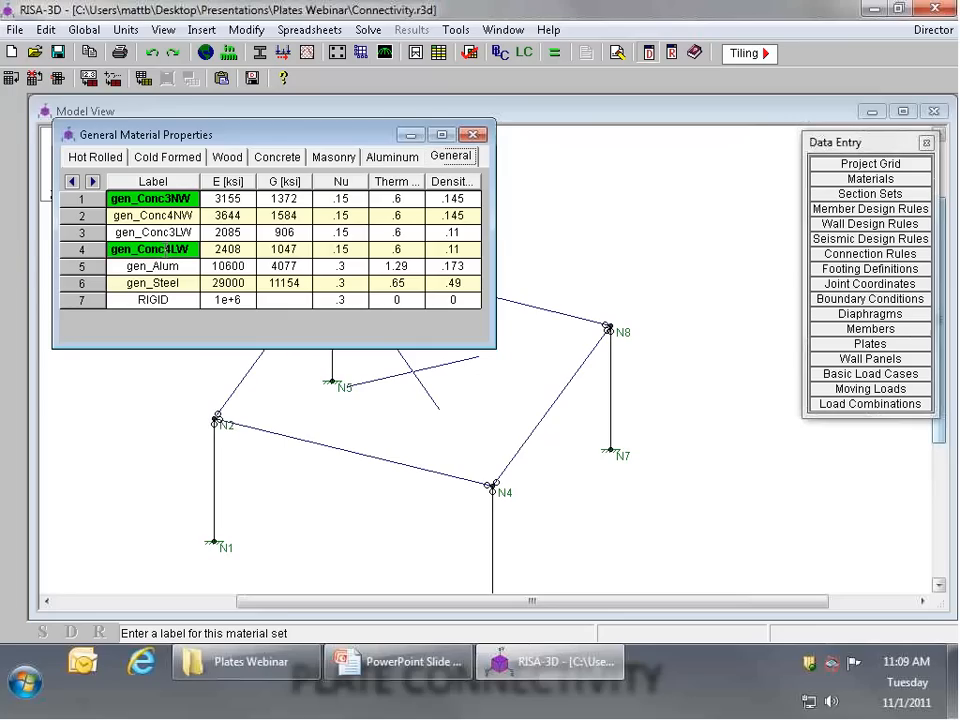
click(147, 217)
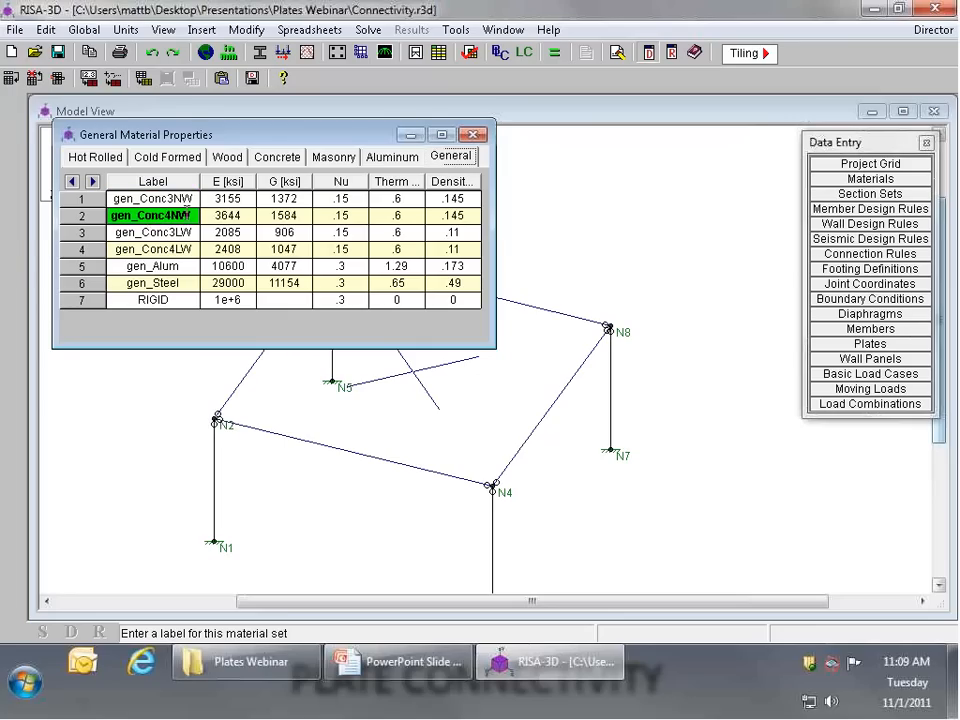
click(242, 214)
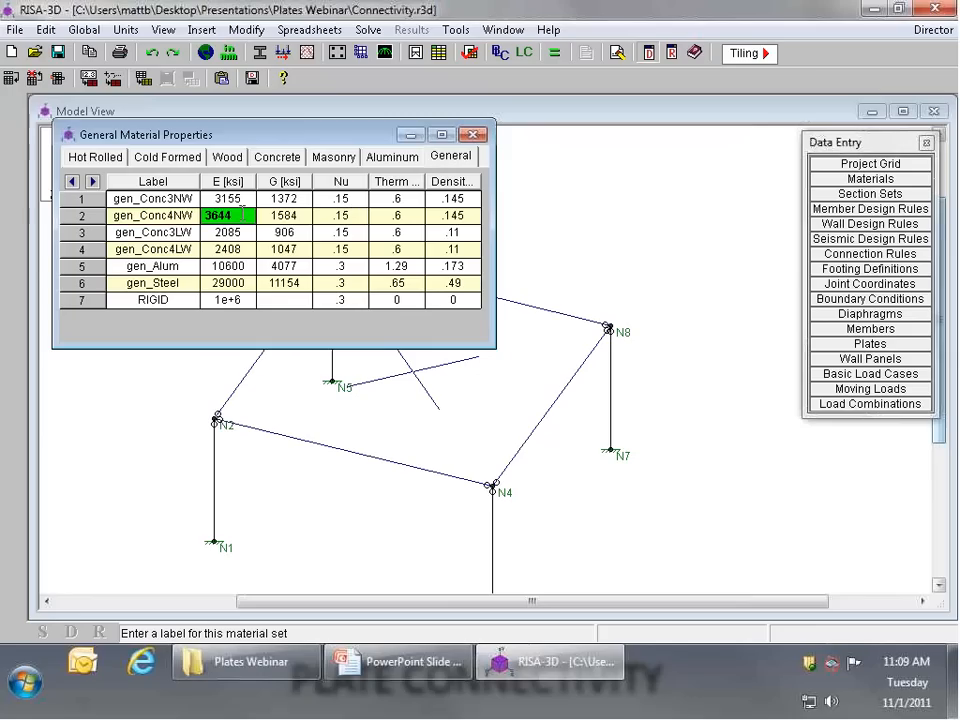
click(331, 212)
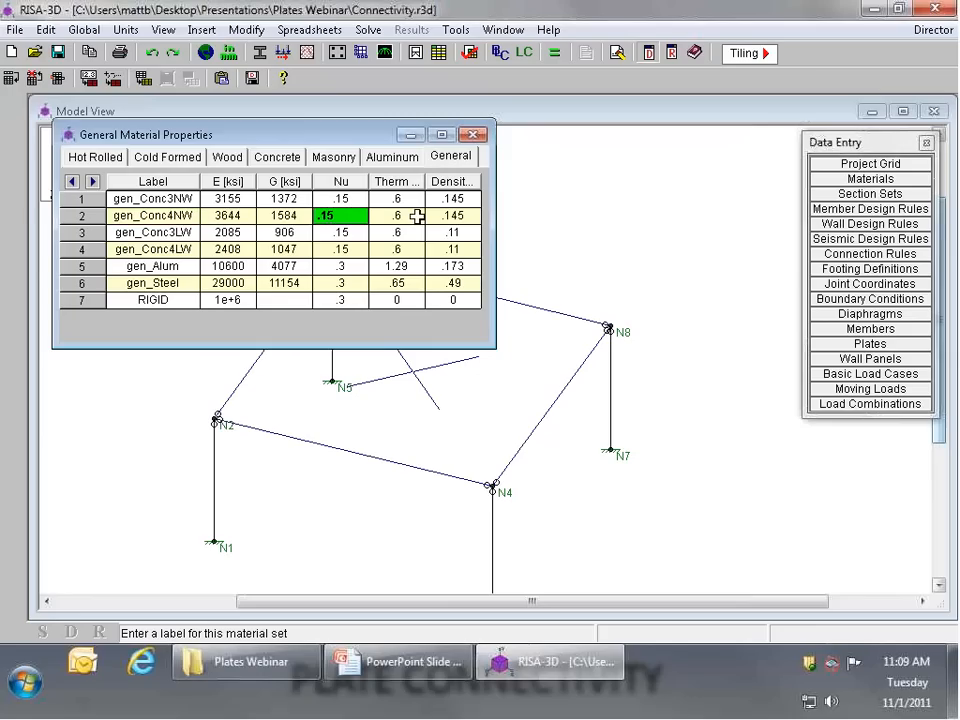
click(229, 215)
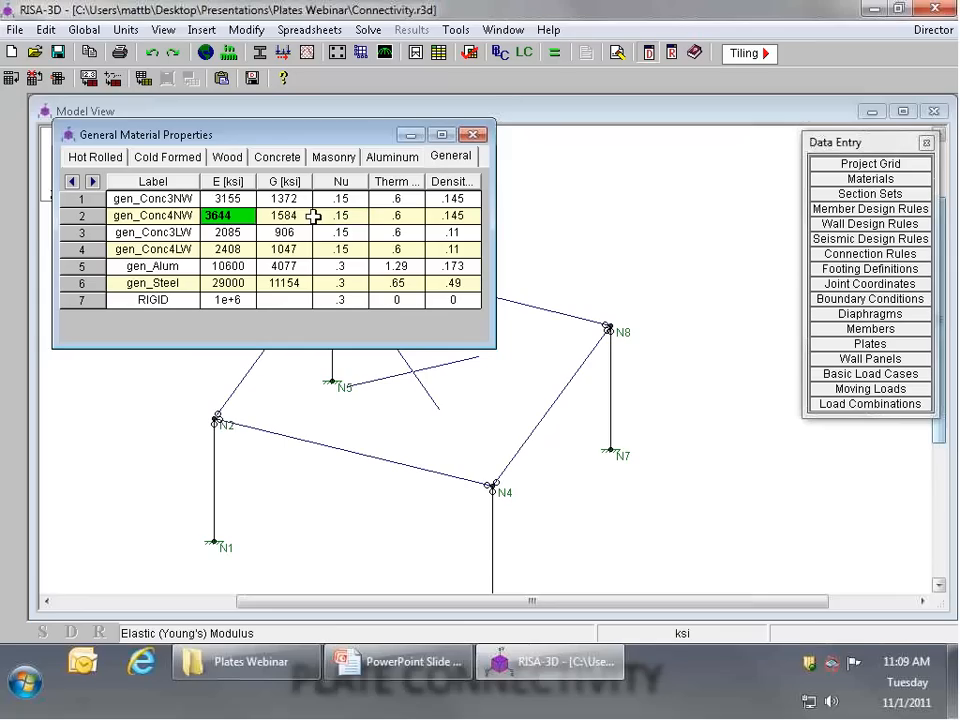
click(287, 216)
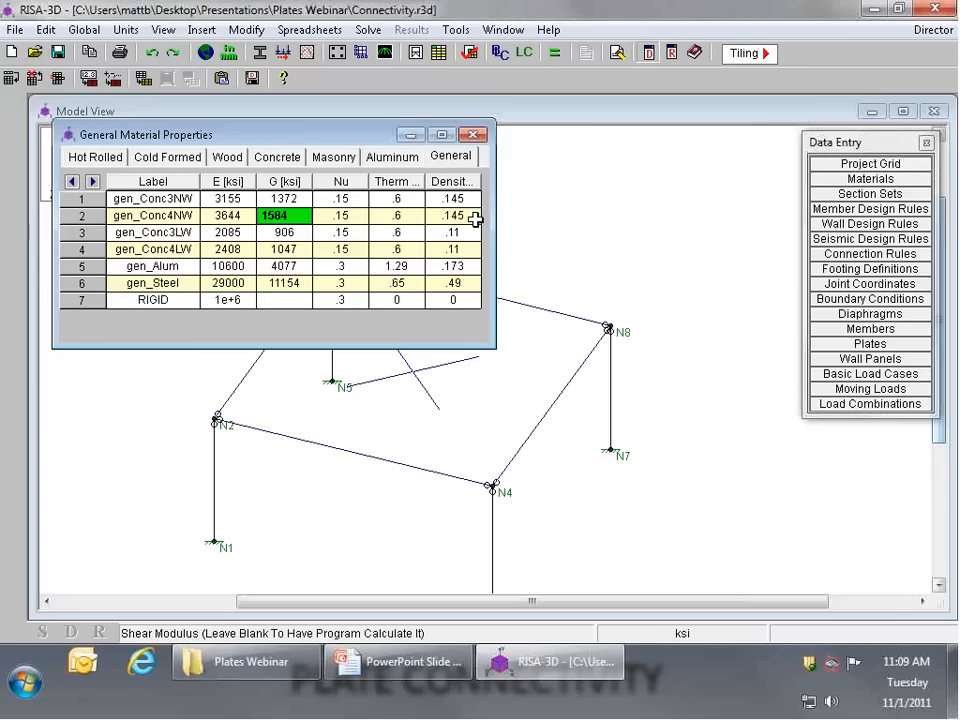
click(389, 220)
click(427, 218)
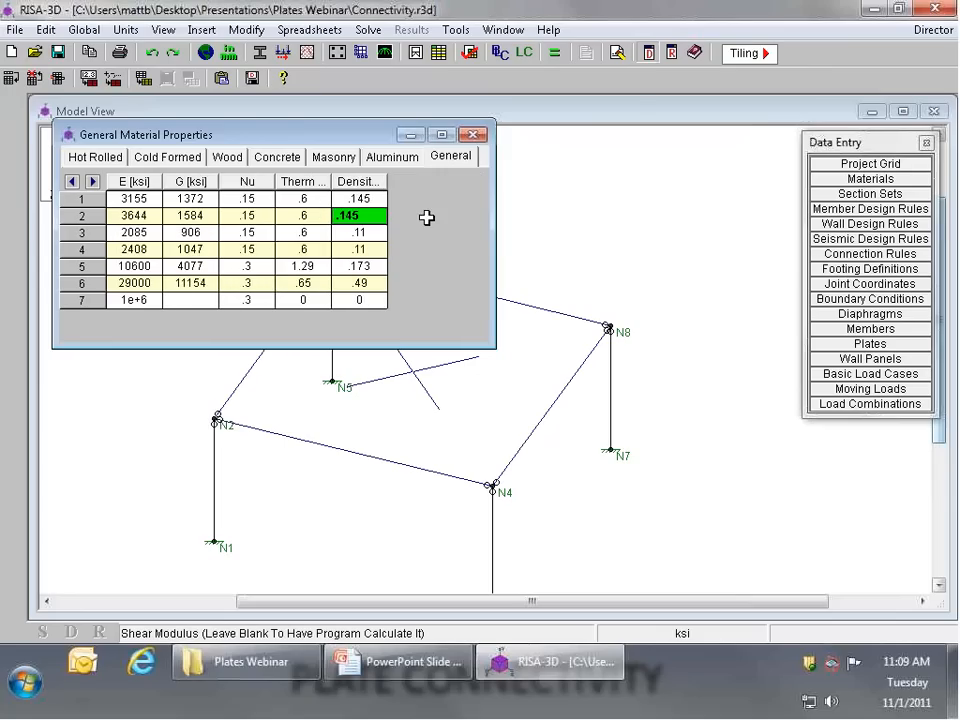
key(Tab)
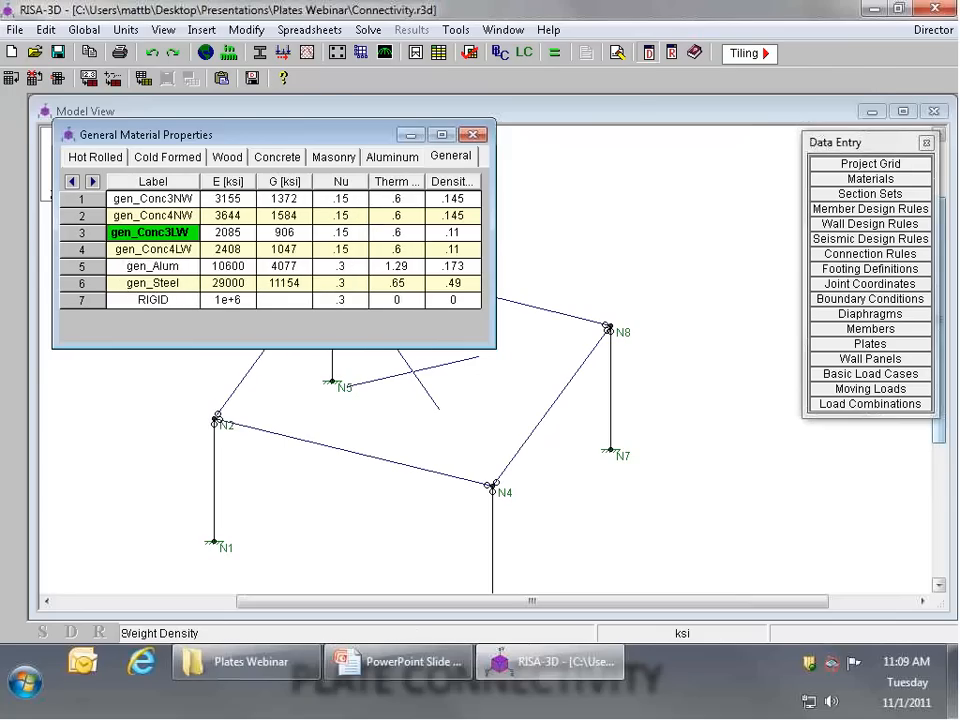
Step: Close the material properties and review plate P1's thickness, material set and meshing options without changing anything
click(543, 225)
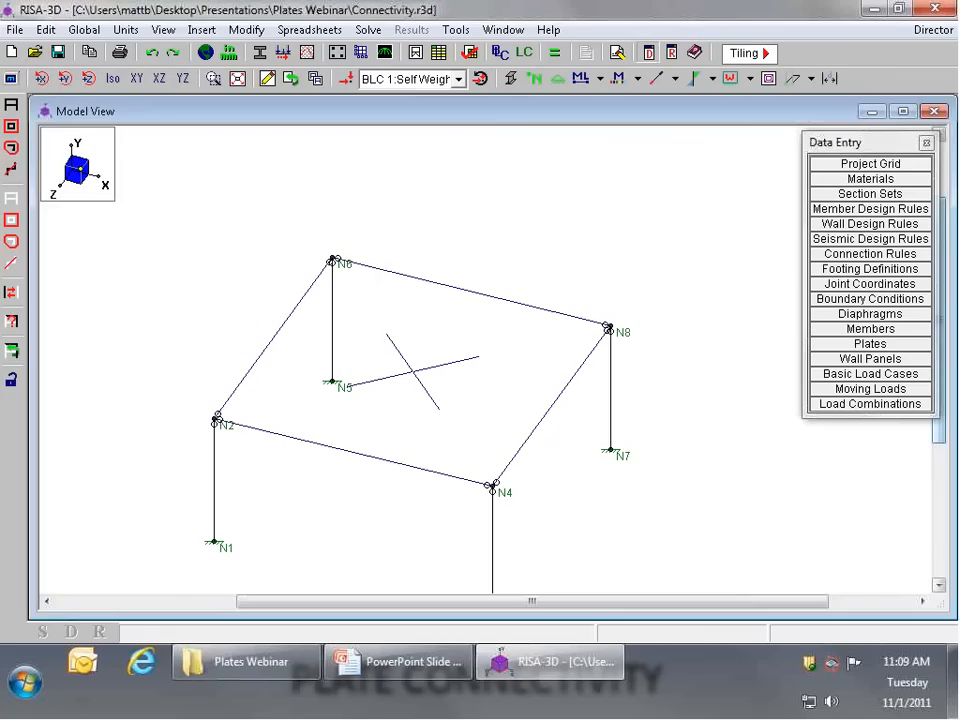
double_click(426, 377)
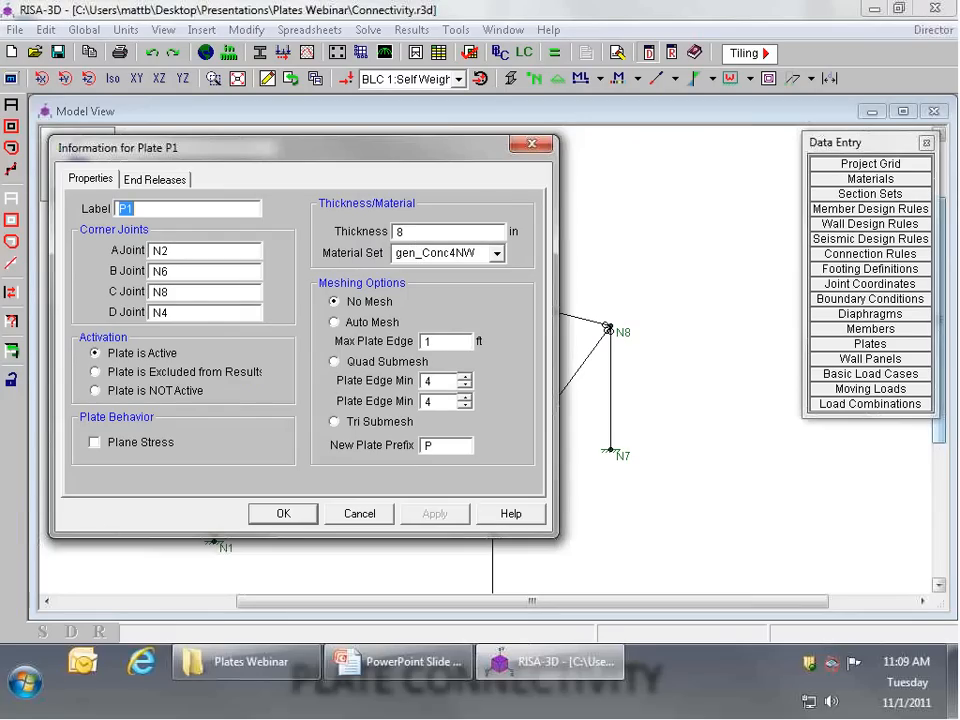
click(356, 513)
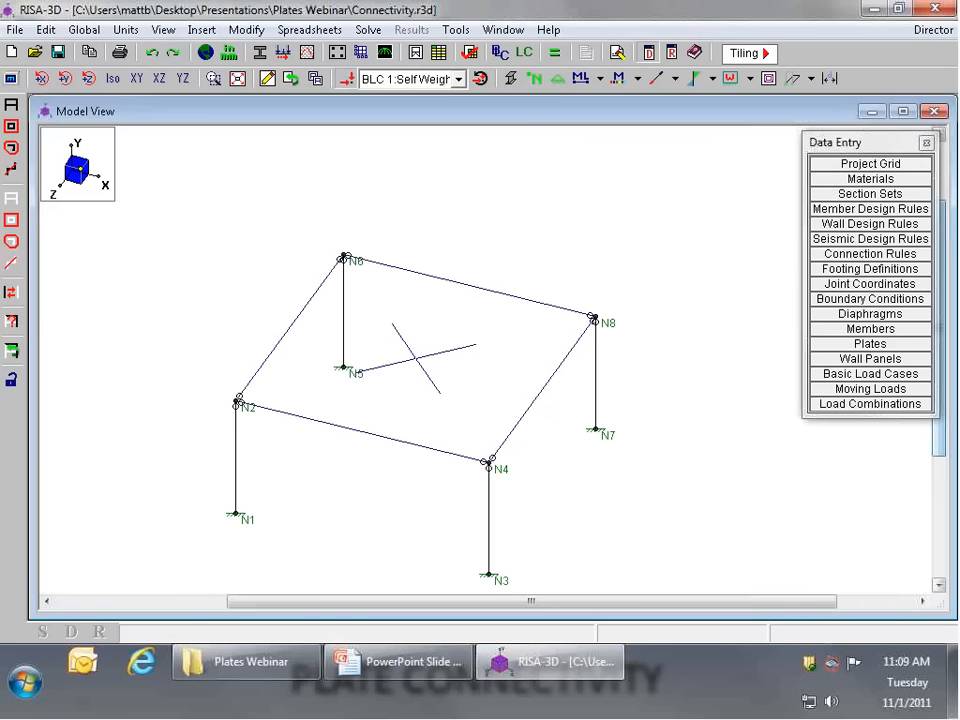
Step: Review the Basic Load Cases spreadsheet and display the BLC 2: Floor Live load on the model
click(870, 373)
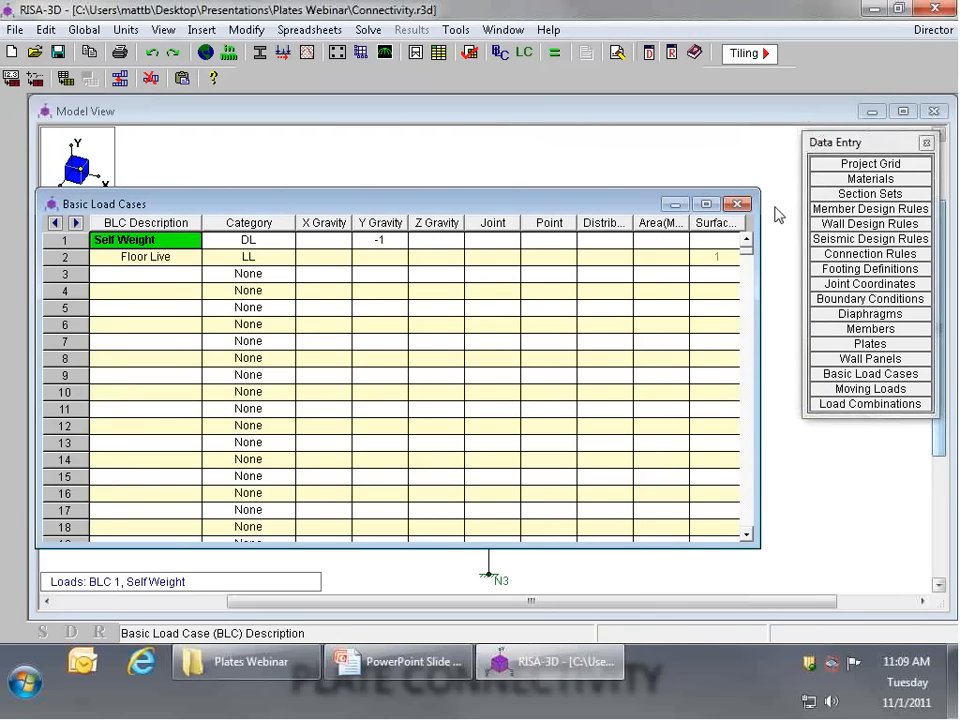
click(567, 160)
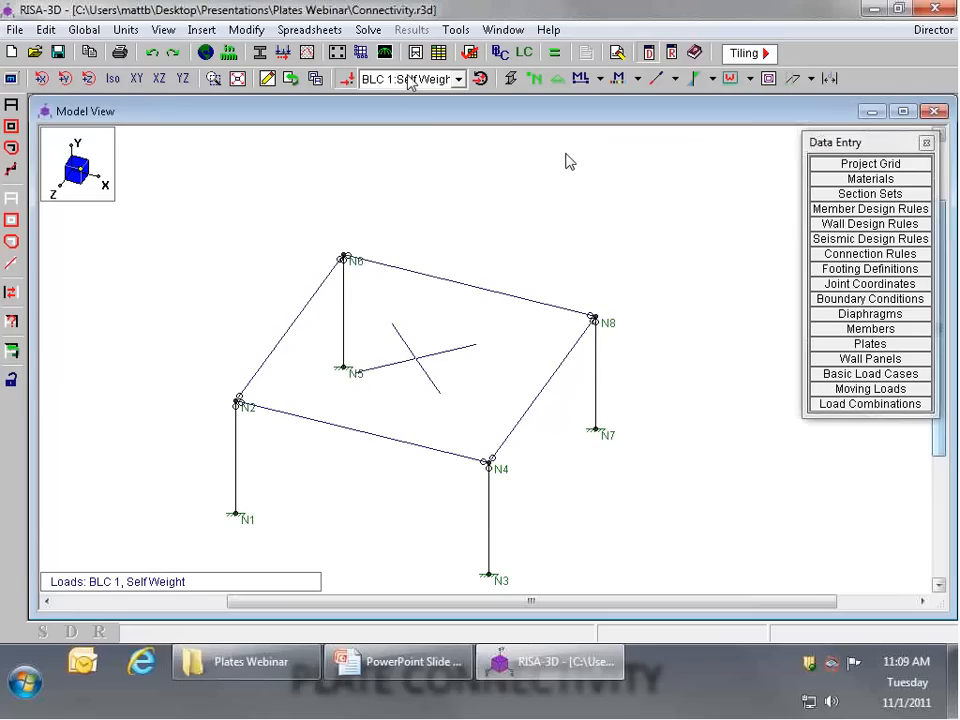
click(410, 79)
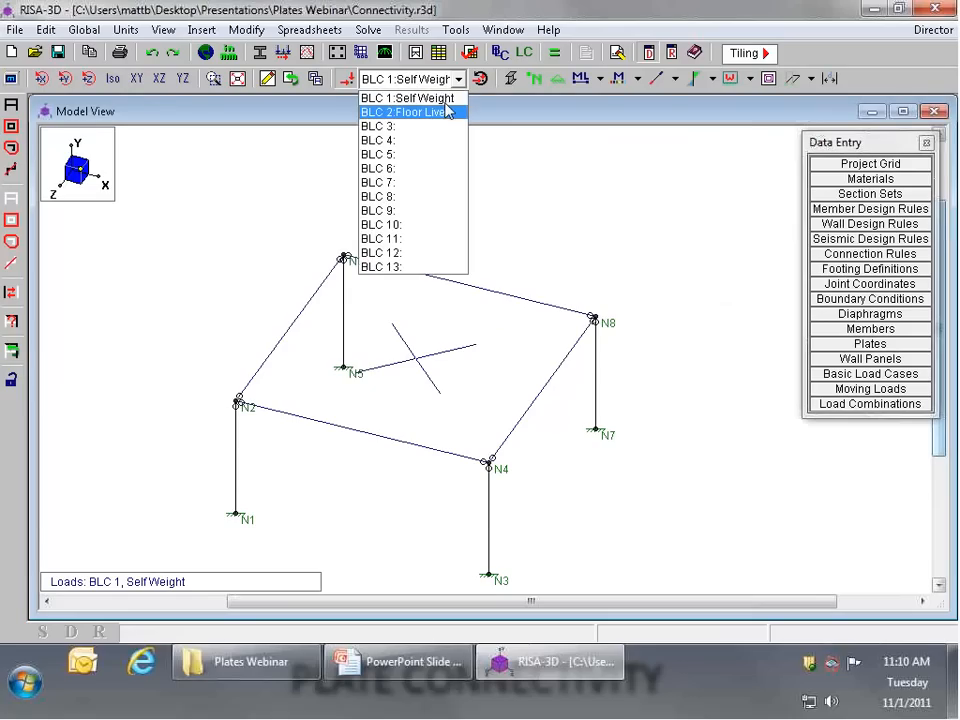
click(446, 101)
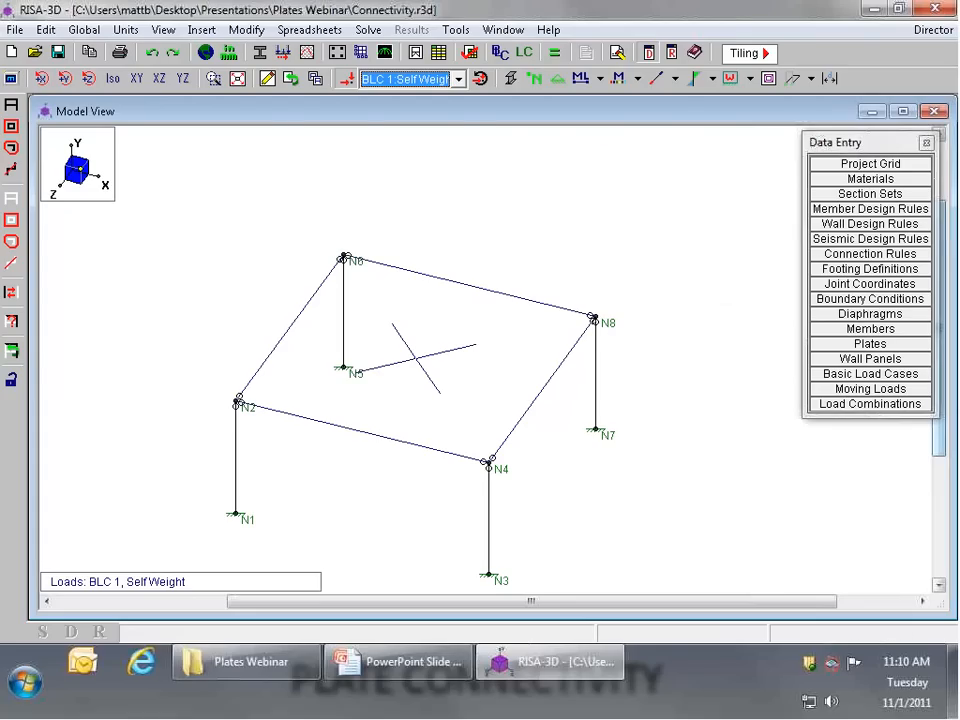
click(458, 78)
click(437, 118)
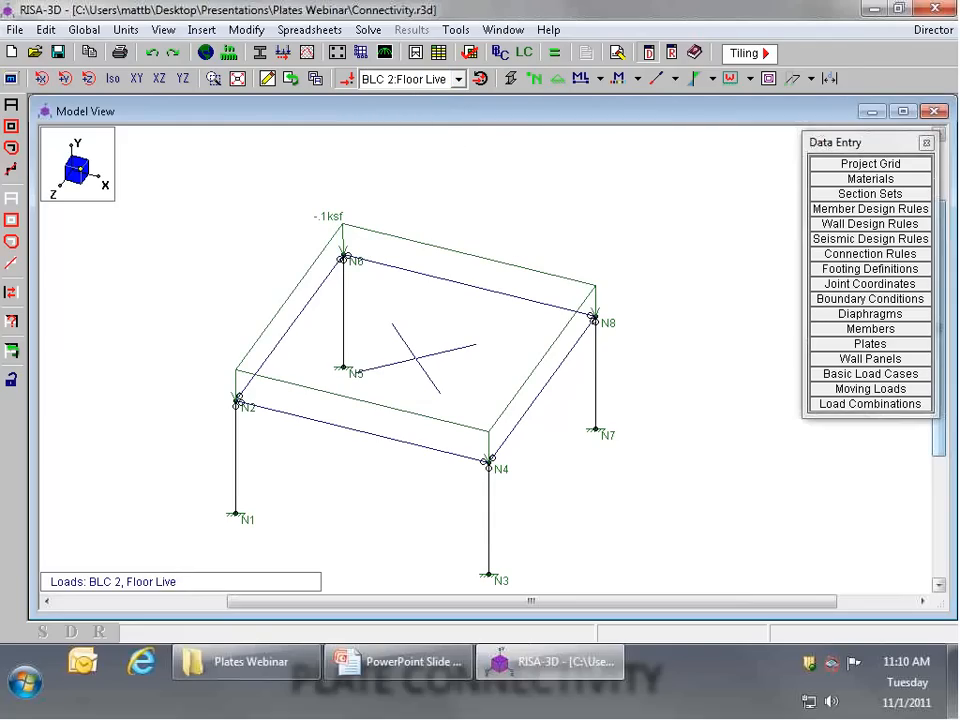
Step: Solve the single load combination 1: Total Load, review the vertical joint reactions and return to the model
click(557, 55)
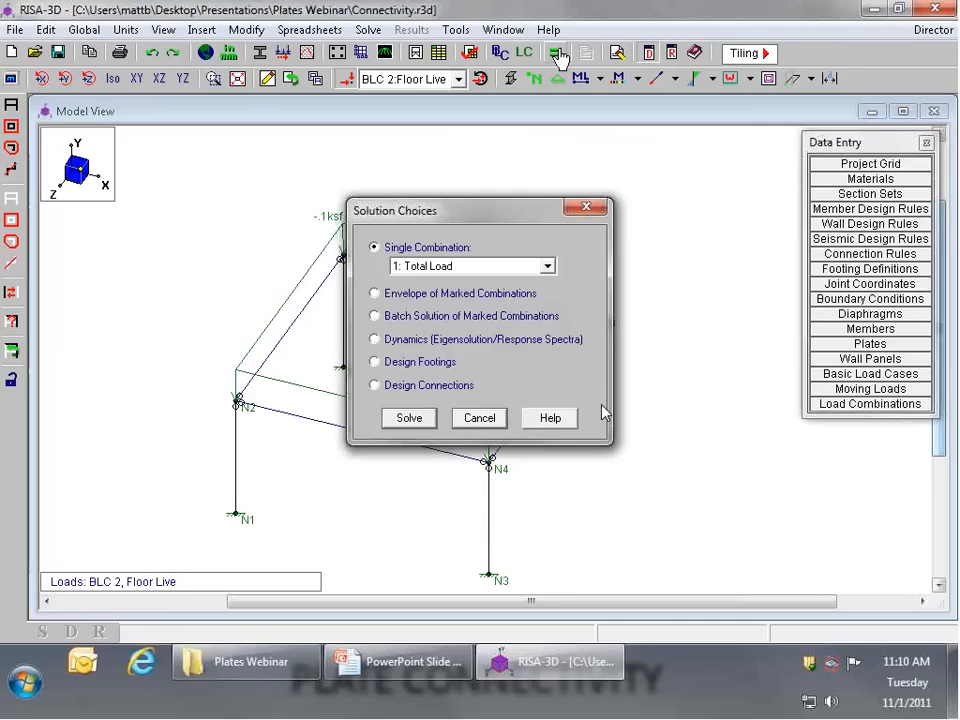
click(410, 419)
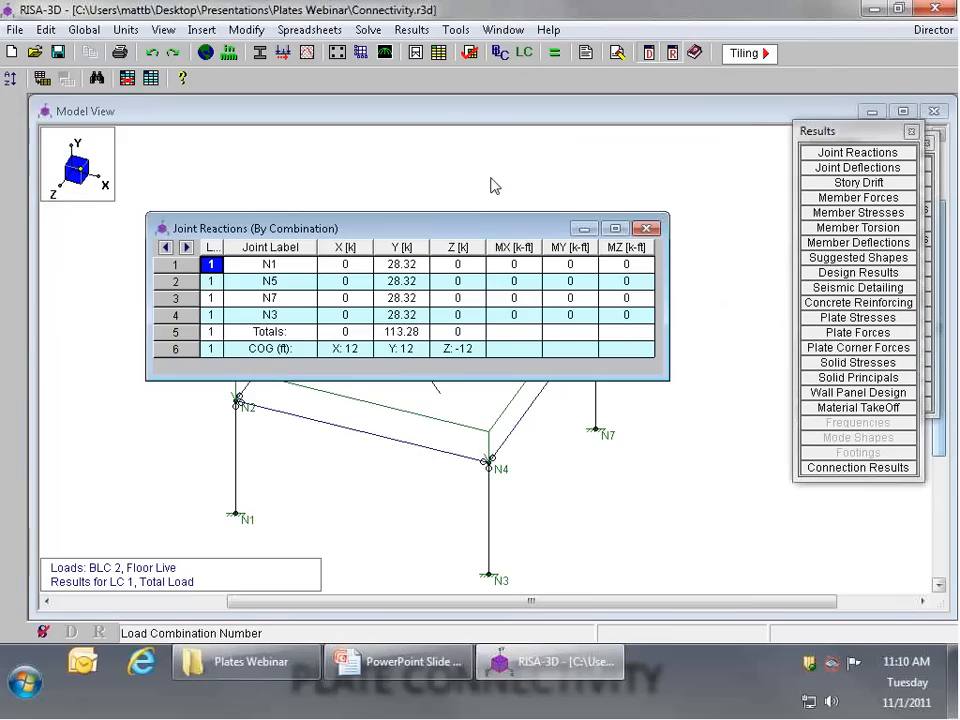
drag(401, 264, 407, 352)
click(498, 512)
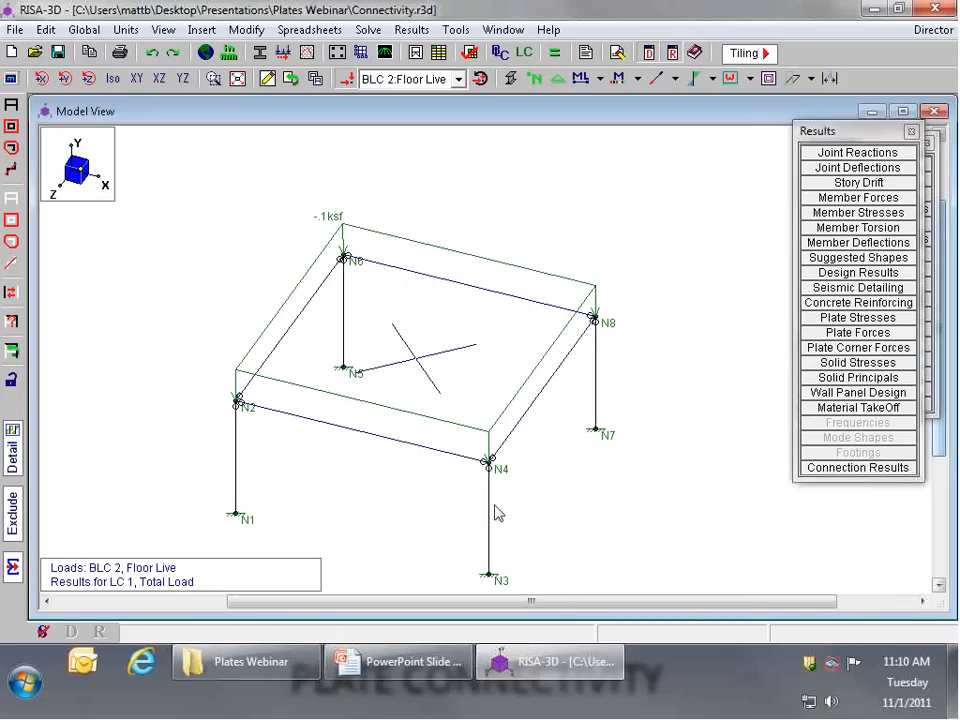
Step: View the model's deflected shape without the undeflected shadow, and turn the deflected shape display back off
click(810, 78)
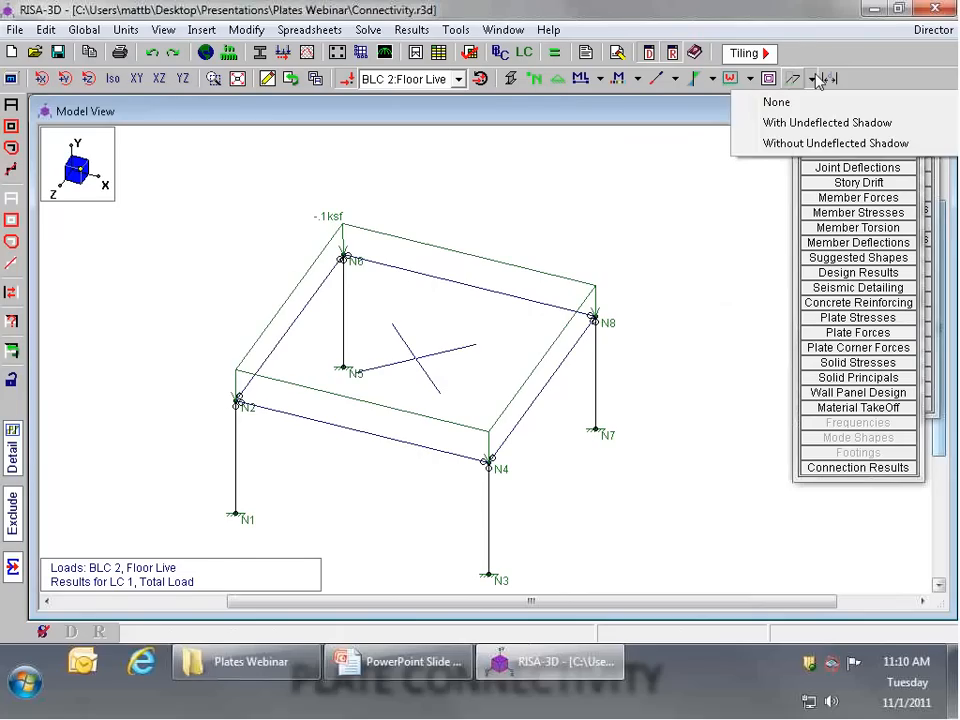
click(830, 141)
scroll(600, 327, up, 2)
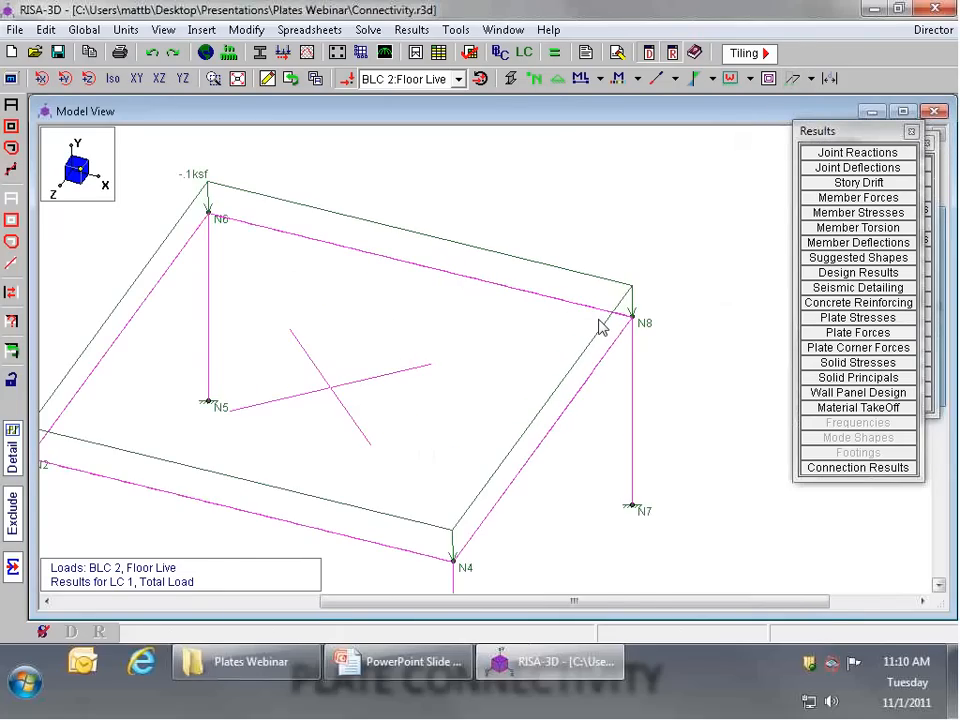
scroll(600, 327, up, 1)
scroll(585, 304, down, 3)
click(810, 78)
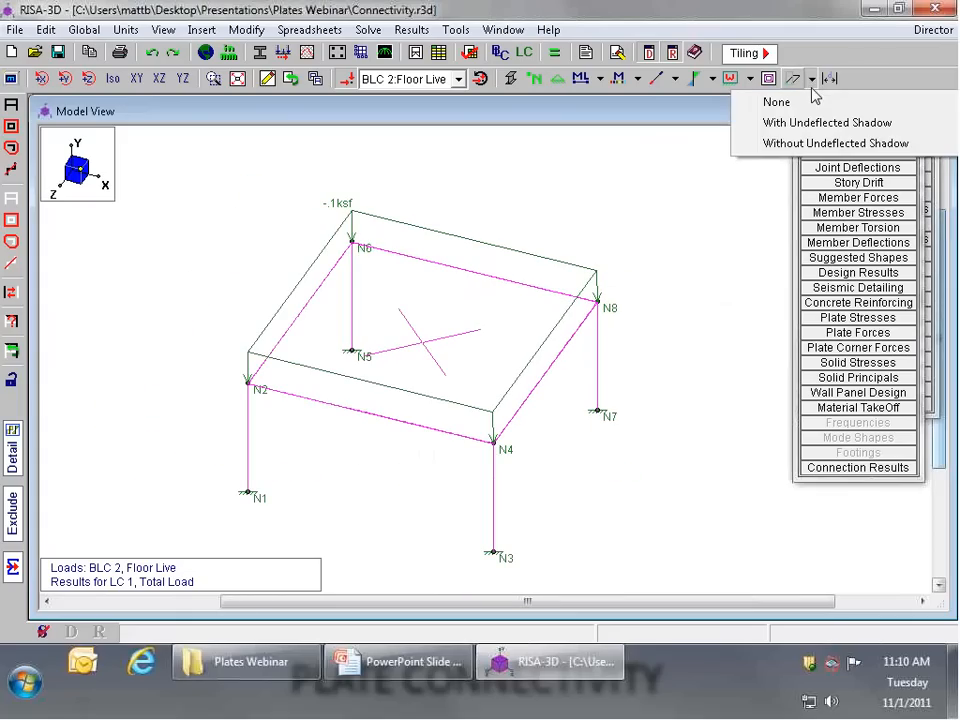
click(815, 104)
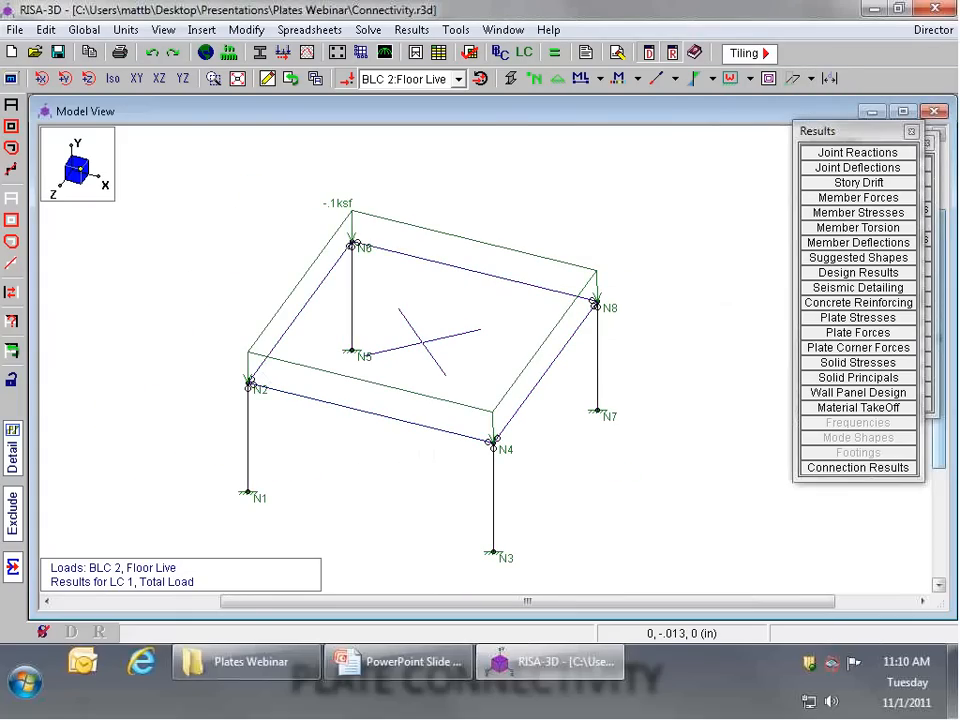
Step: Display the Mzz bending moment diagrams for the members in the model view
click(713, 80)
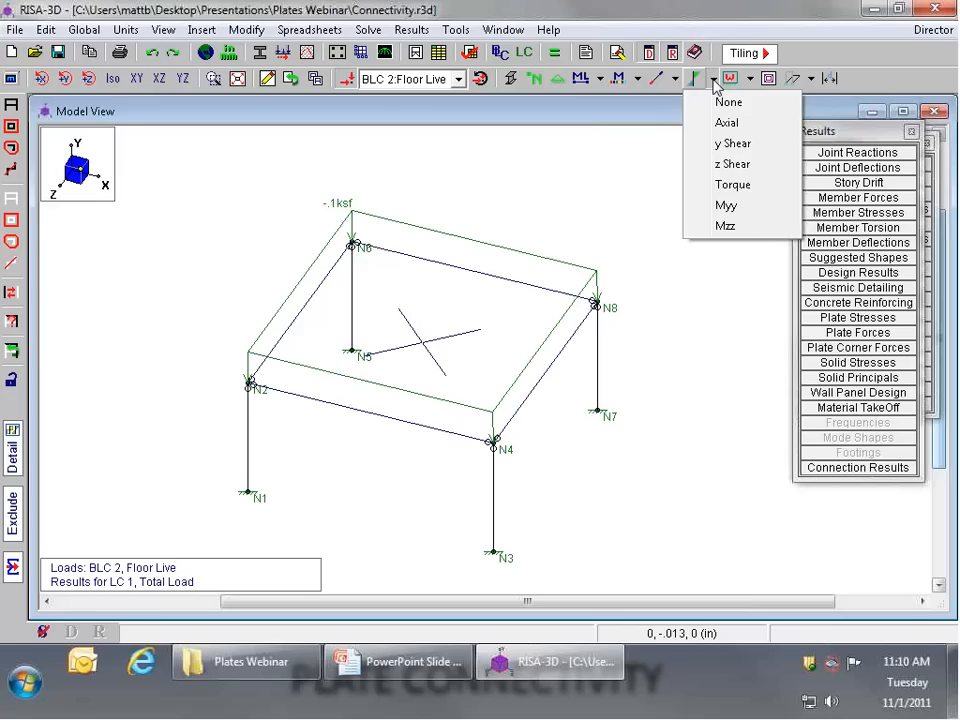
click(748, 232)
scroll(577, 278, up, 1)
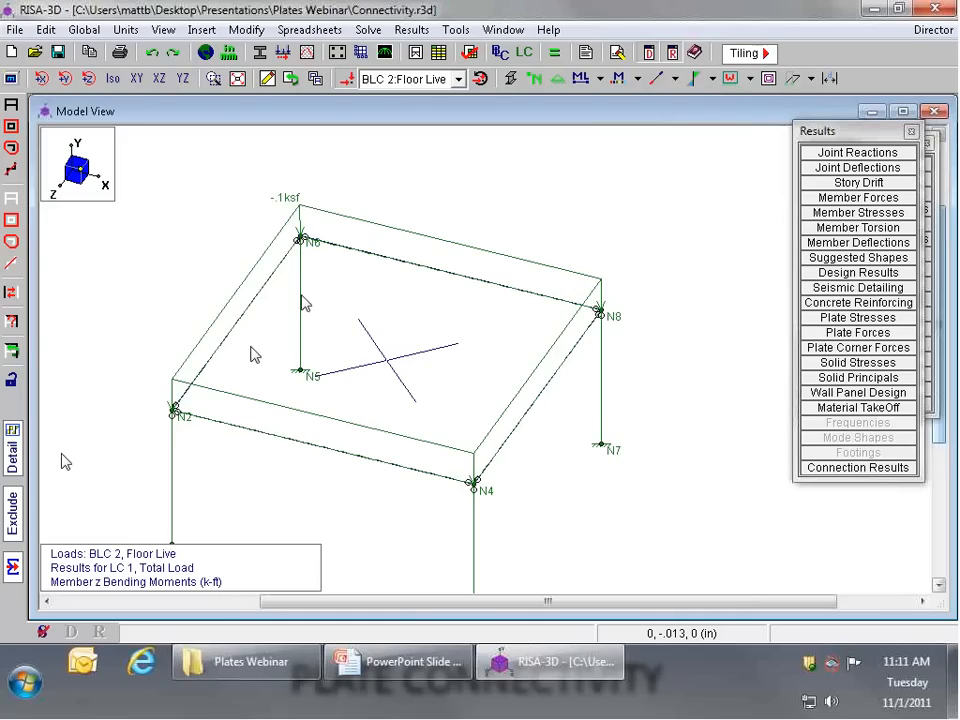
Step: Inspect the detail reports for the beam between N6 and N8 and the column between N7 and N8, closing each report
click(12, 450)
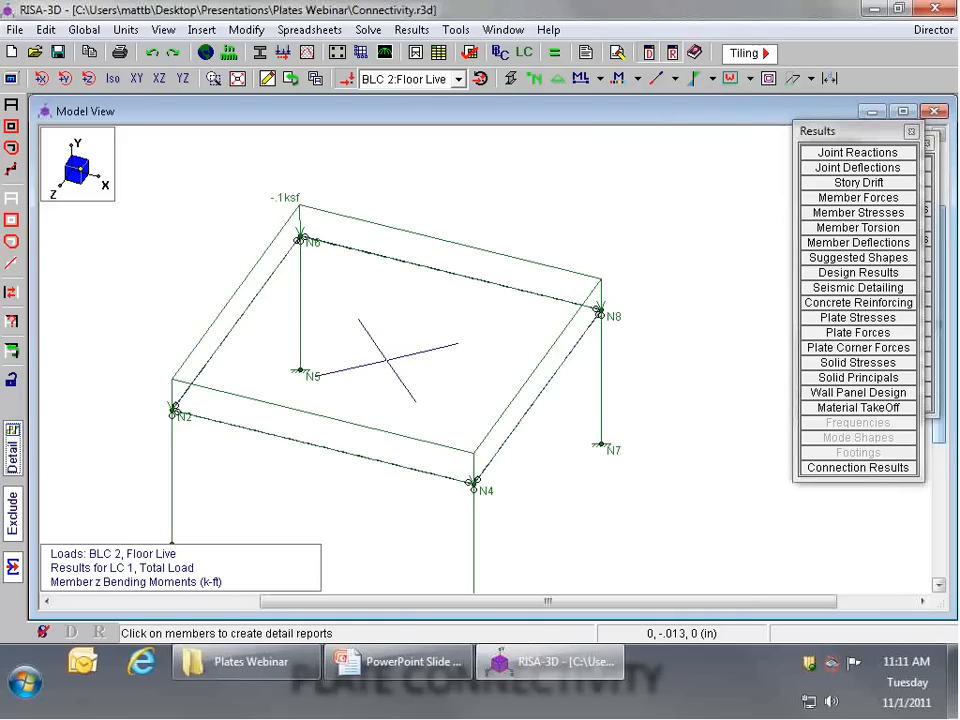
click(472, 281)
drag(472, 261, 349, 143)
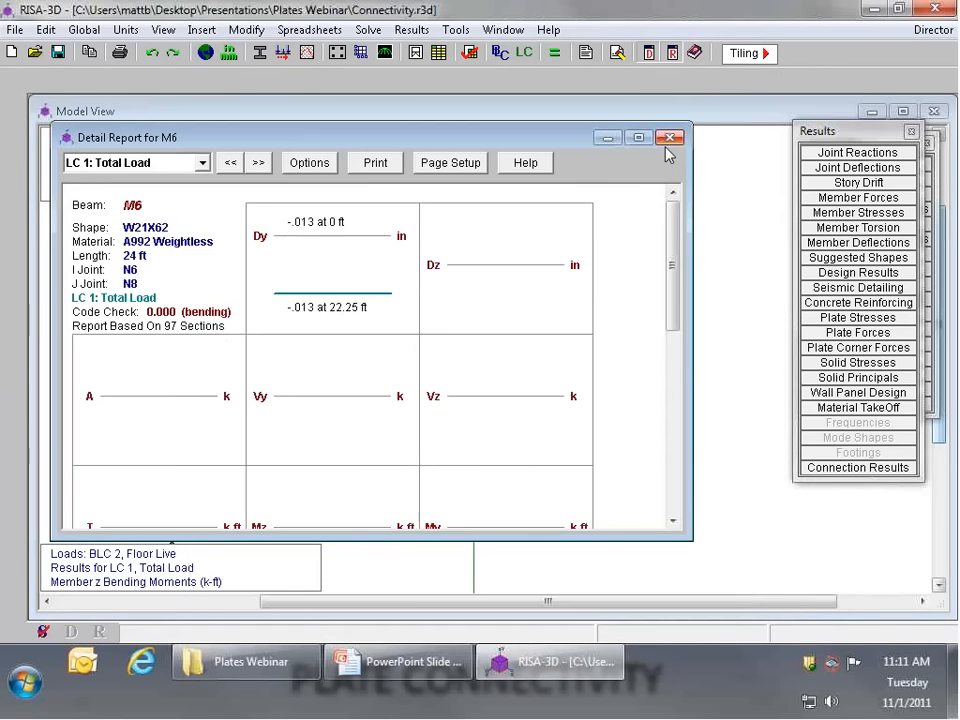
click(671, 135)
click(605, 362)
drag(540, 274, 457, 164)
click(723, 166)
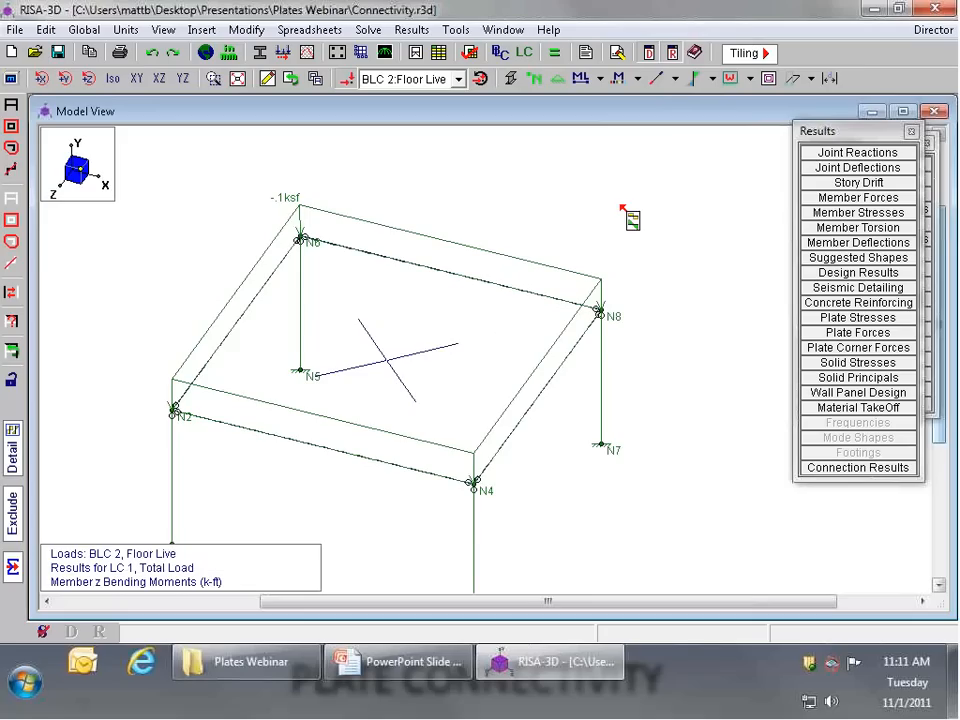
Step: Start a quad submesh of the slab plate, clearing the current results and turning off the warning shown before clearing results
scroll(575, 214, down, 2)
scroll(575, 214, up, 1)
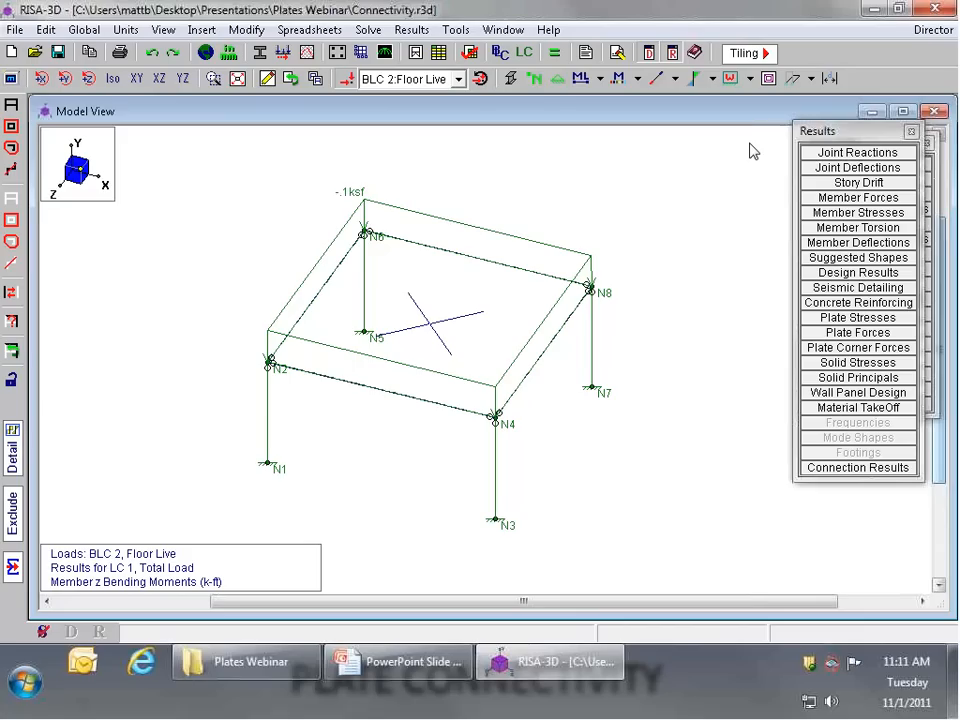
click(245, 30)
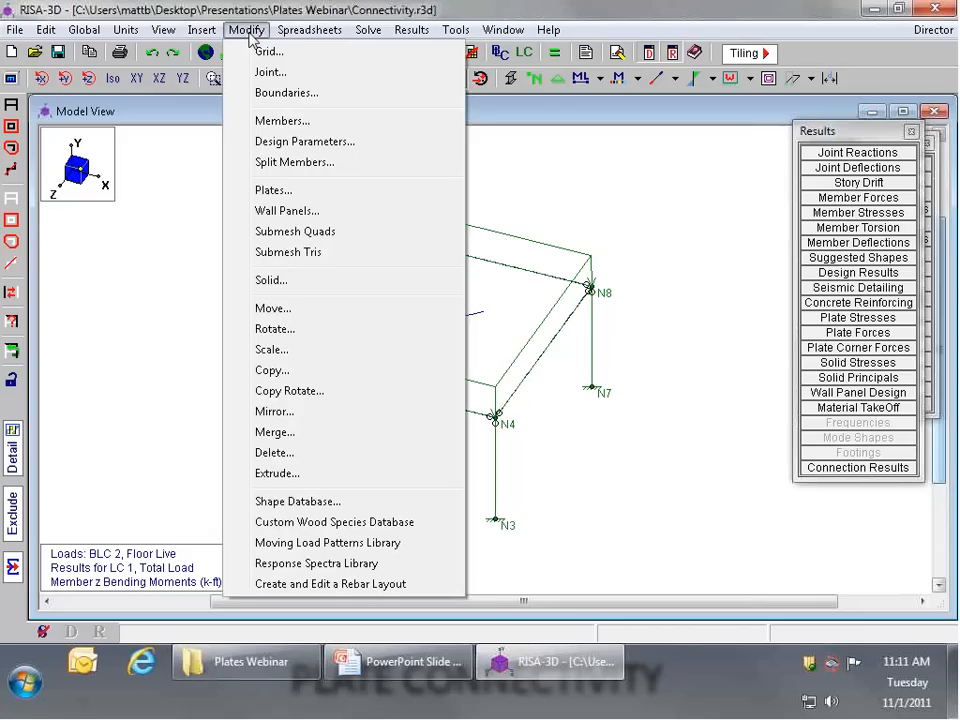
click(297, 236)
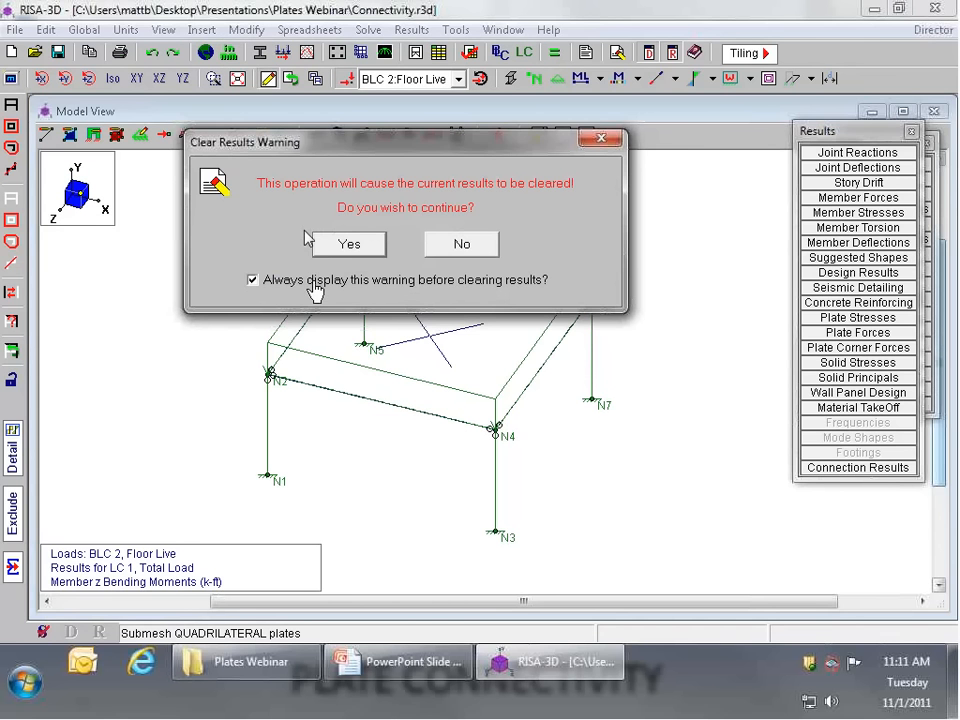
click(313, 282)
click(348, 245)
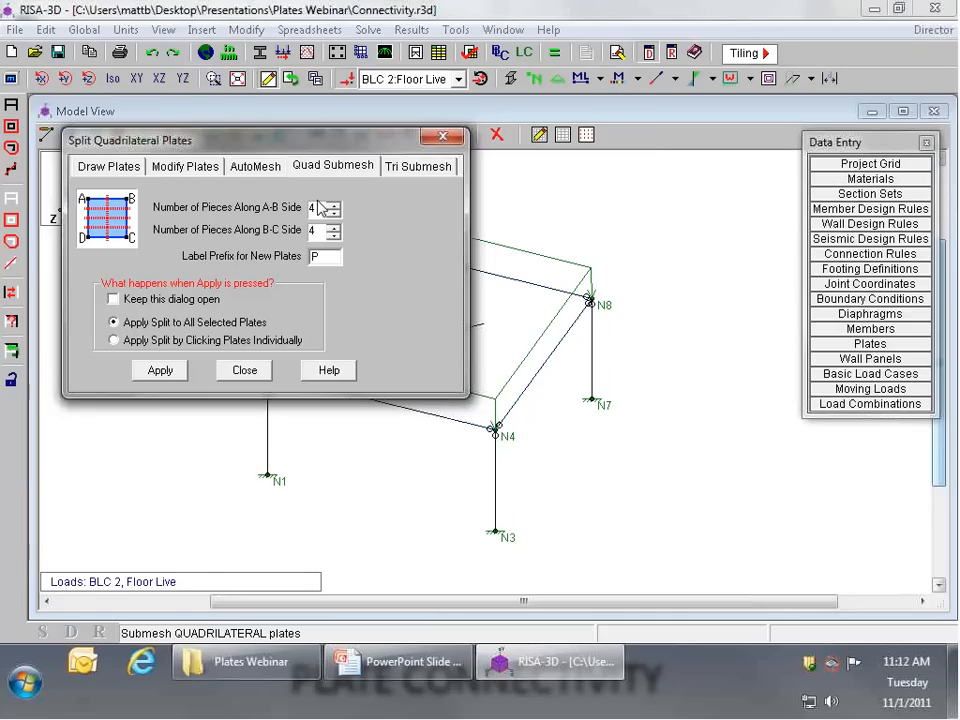
Step: Split the selected slab plate into 2 pieces along the A-B side and 2 pieces along the B-C side
drag(240, 136, 339, 196)
double_click(391, 261)
text(2)
double_click(391, 283)
text(2)
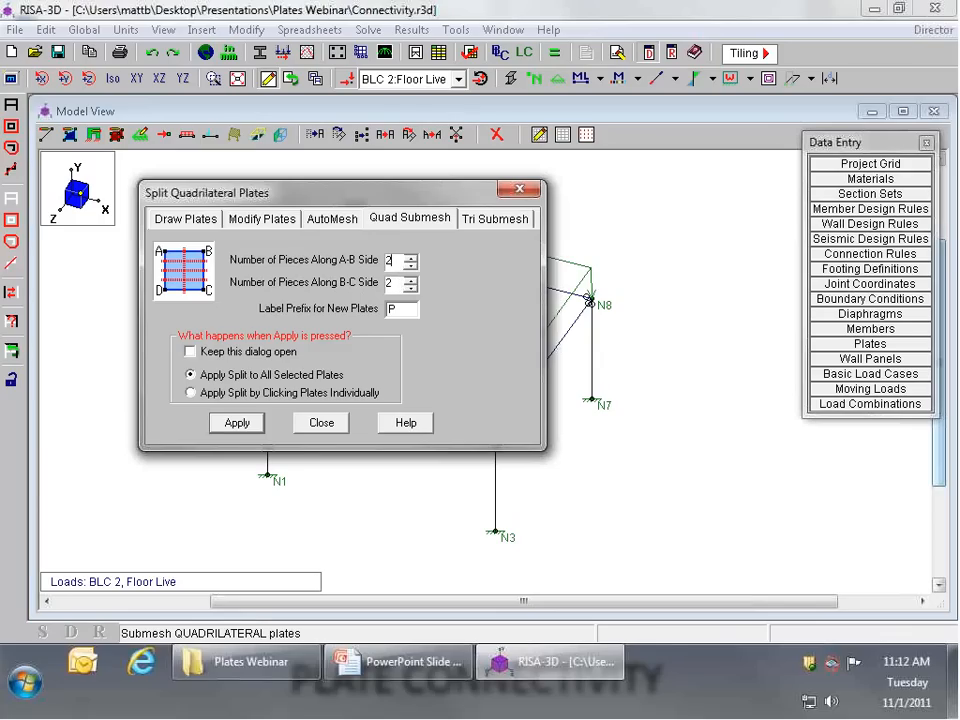
drag(473, 268, 677, 365)
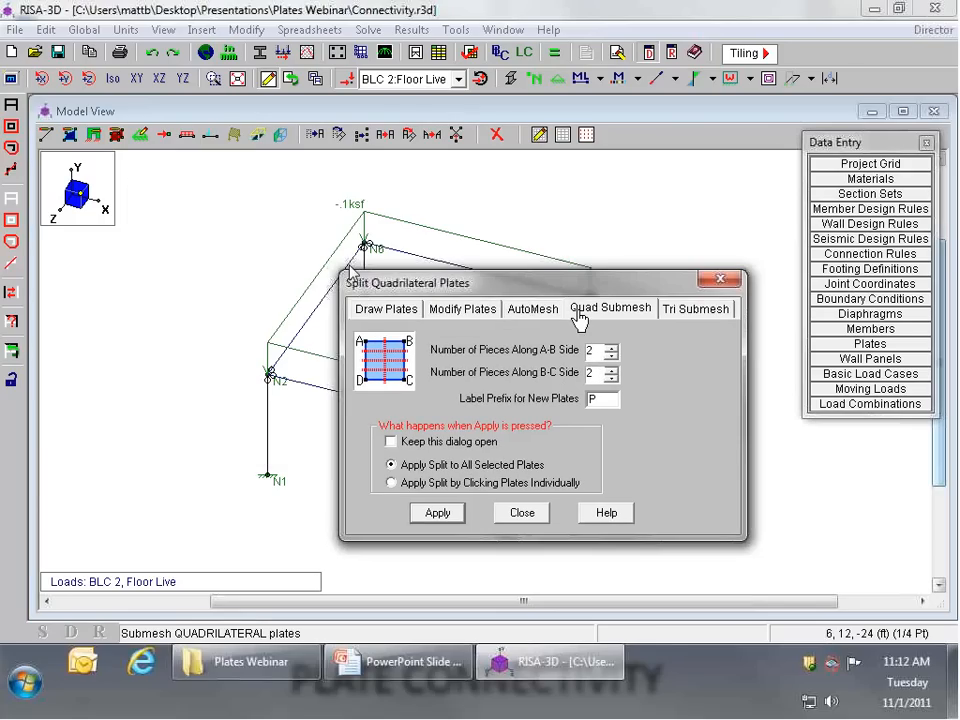
click(441, 513)
Step: Solve the single combination 1: Total Load for the 2-by-2 mesh, close the joint reactions and examine the beam moment diagrams
scroll(437, 279, up, 2)
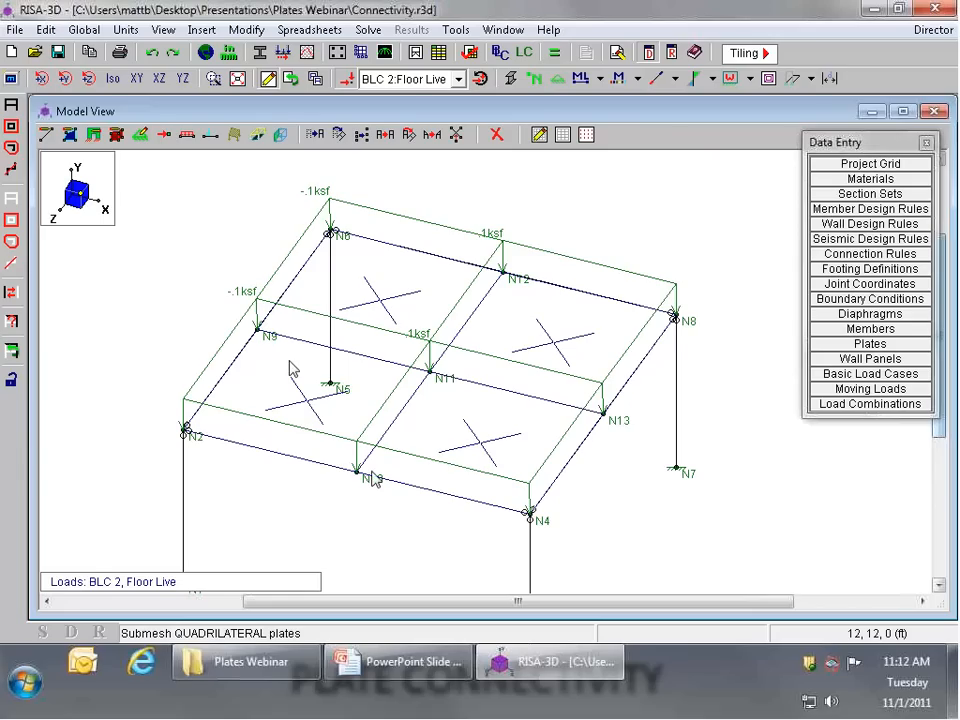
click(556, 52)
click(409, 418)
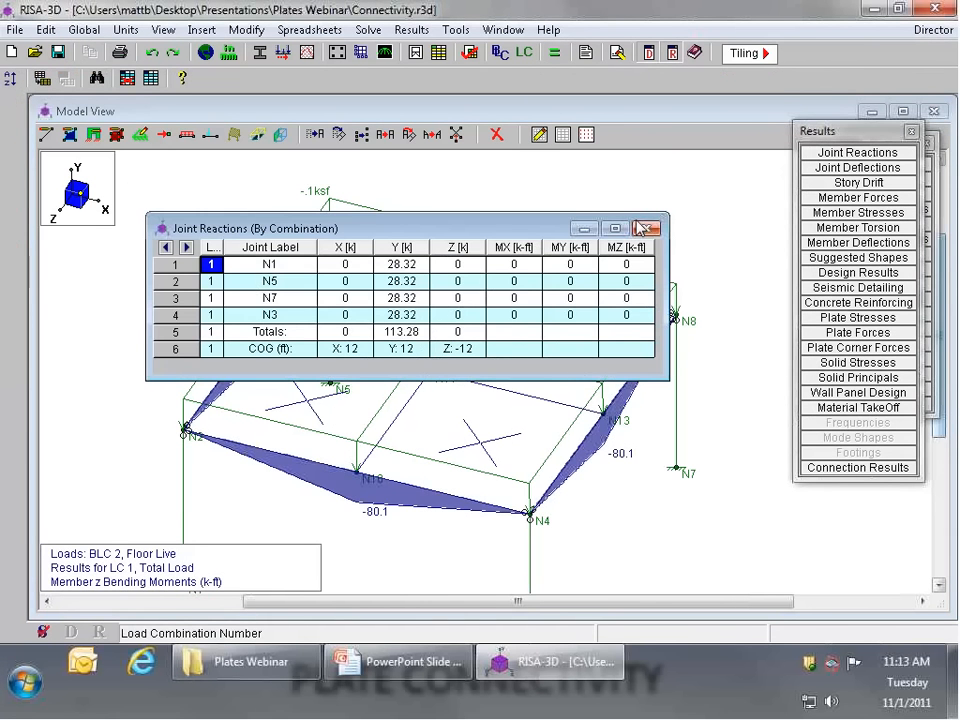
click(698, 250)
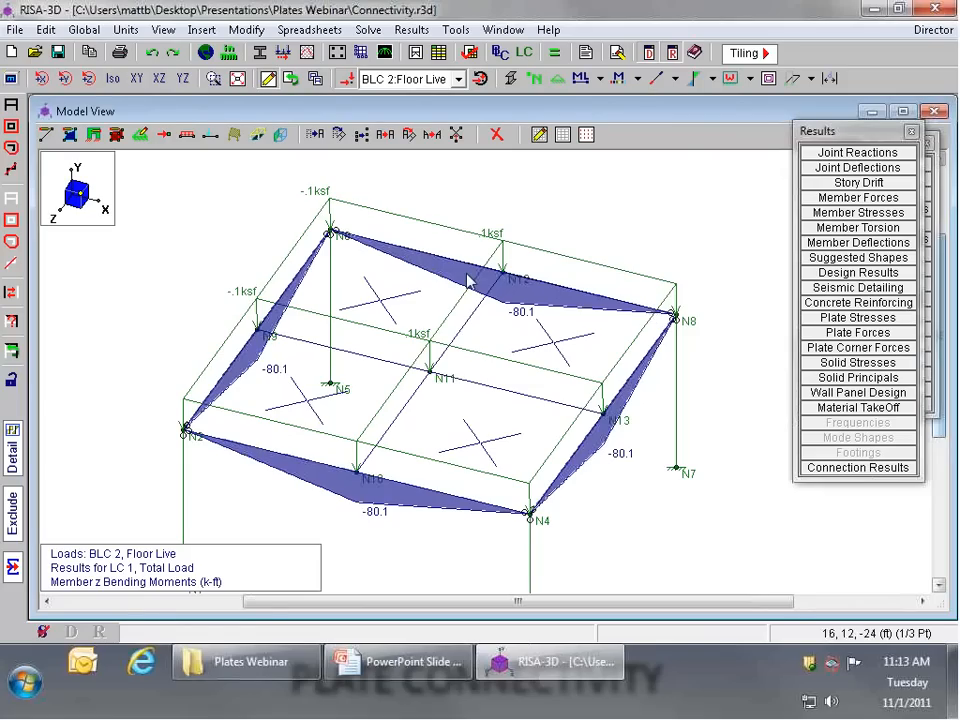
scroll(555, 290, up, 1)
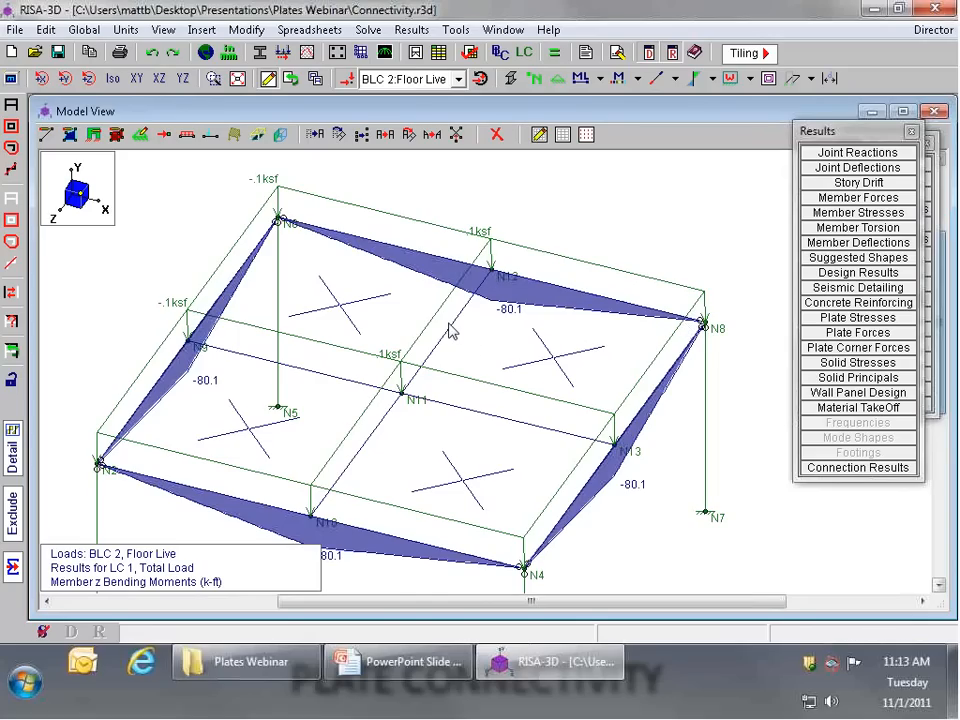
scroll(433, 355, down, 2)
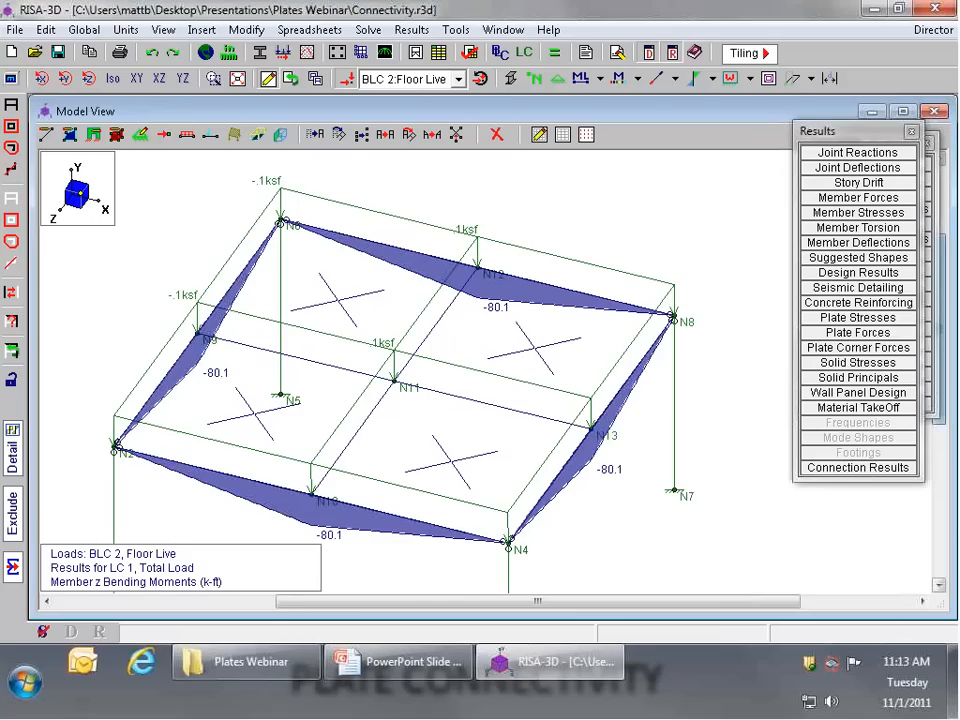
Step: Submesh each of the 2-by-2 plates into 2 by 2 pieces and solve the single combination 1: Total Load
click(250, 30)
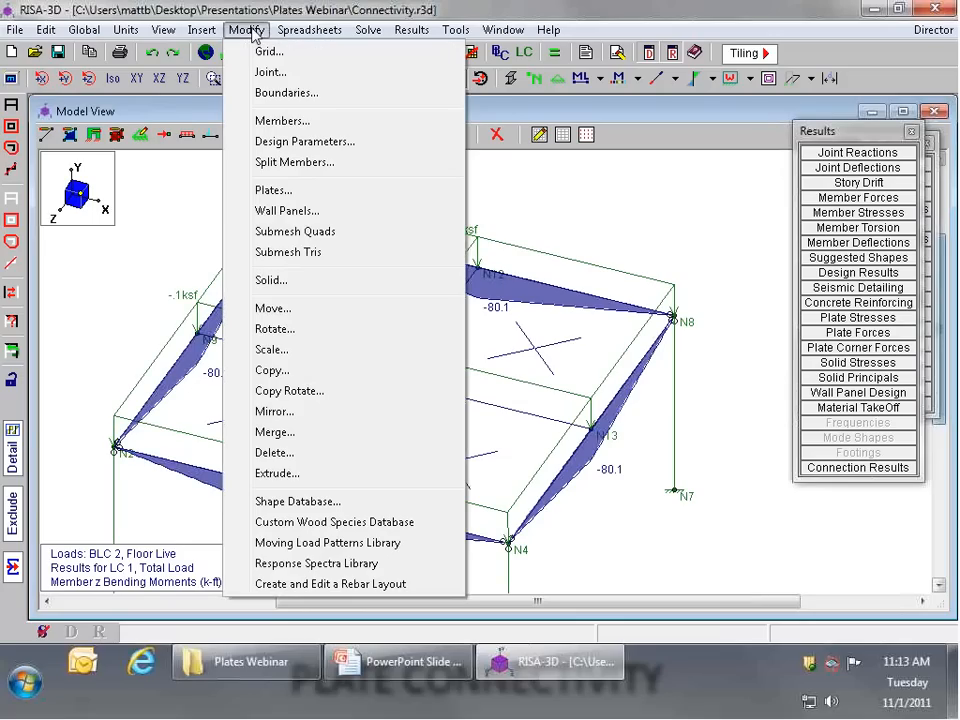
click(334, 238)
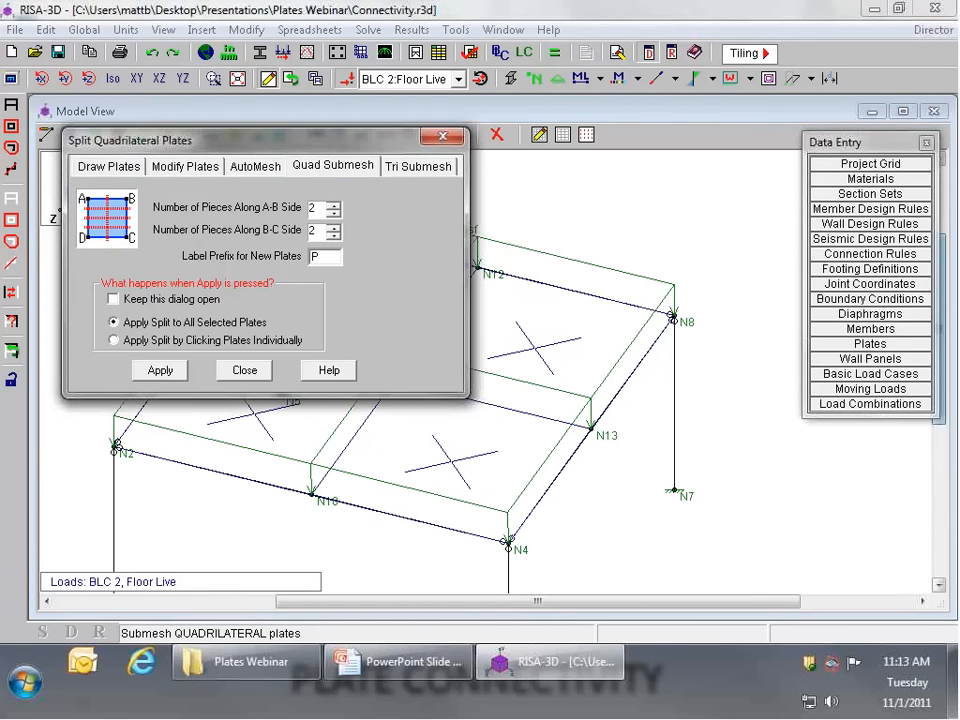
click(160, 371)
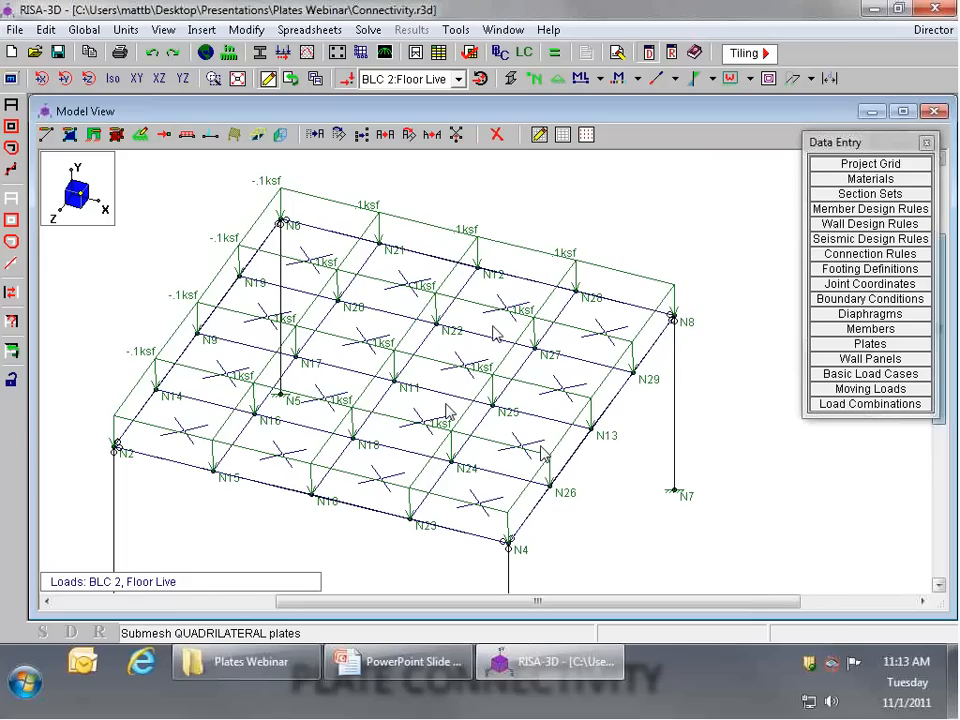
click(553, 62)
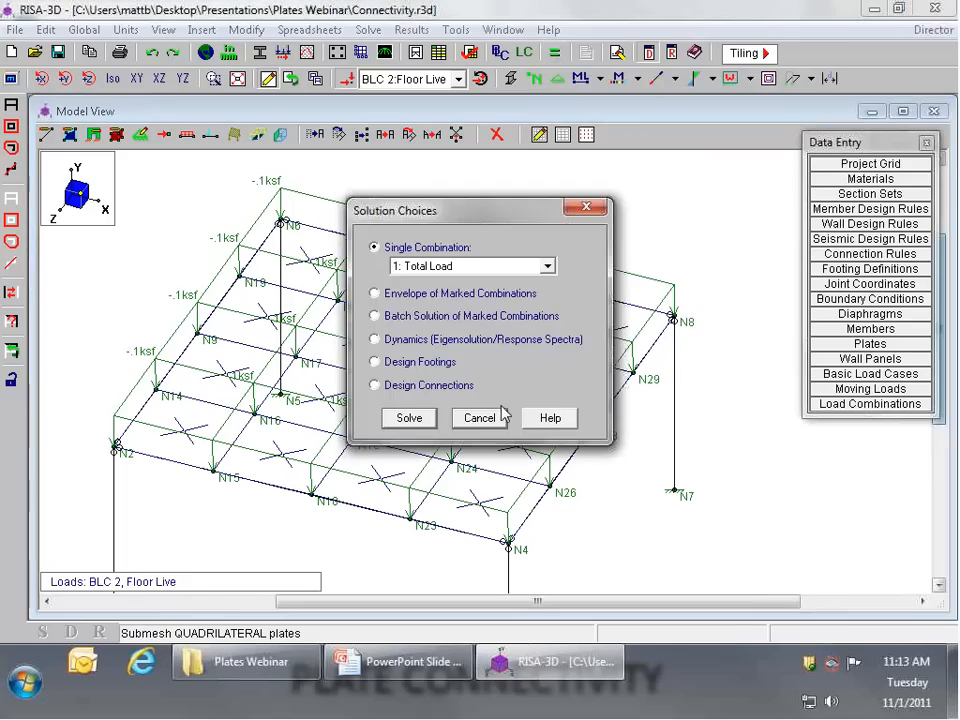
click(418, 417)
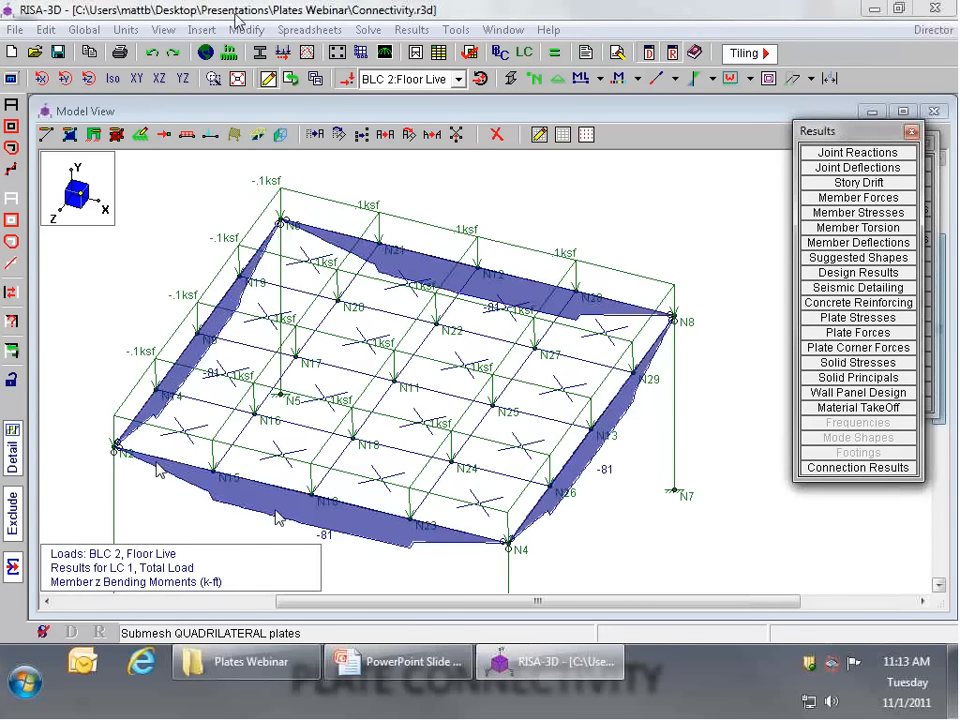
click(246, 29)
click(306, 234)
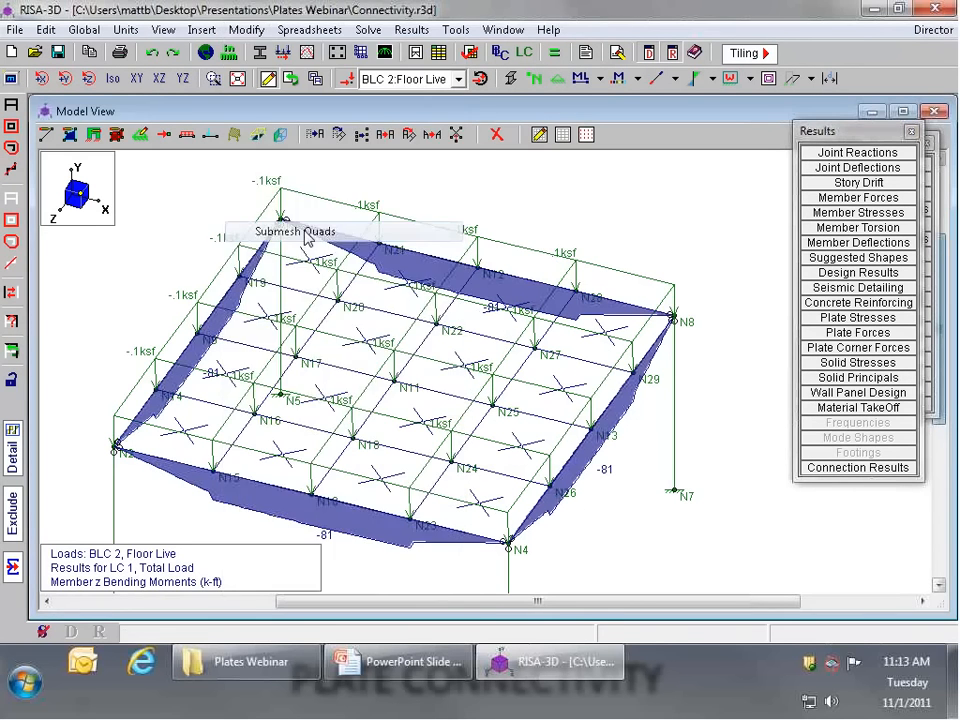
click(433, 139)
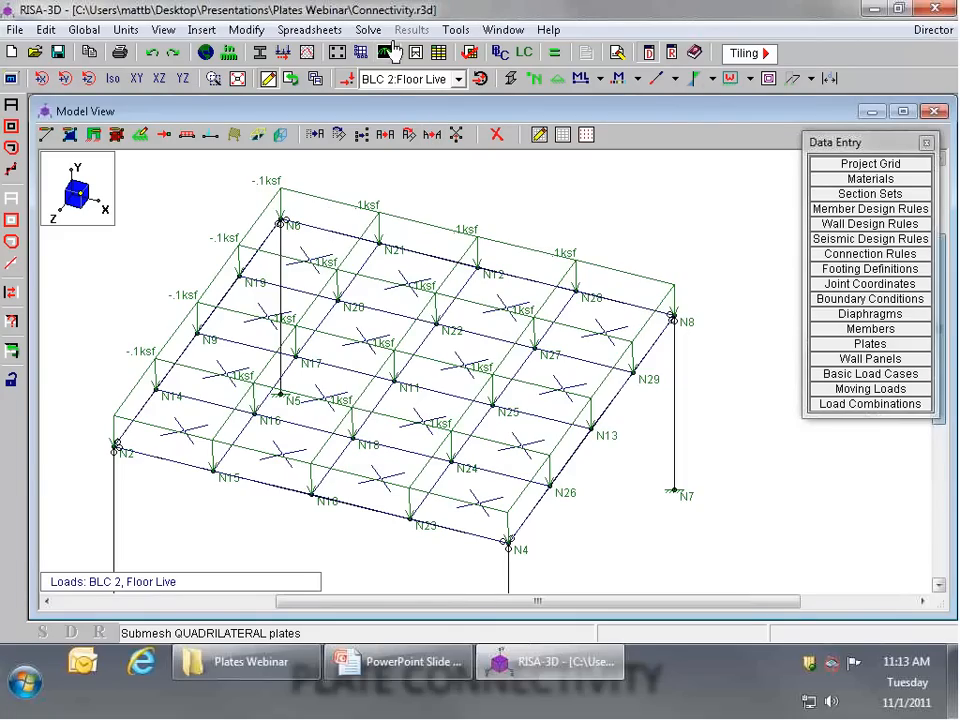
Step: Submesh all plates of the 4-by-4 mesh into 2 by 2 pieces each and solve 1: Total Load again
click(246, 30)
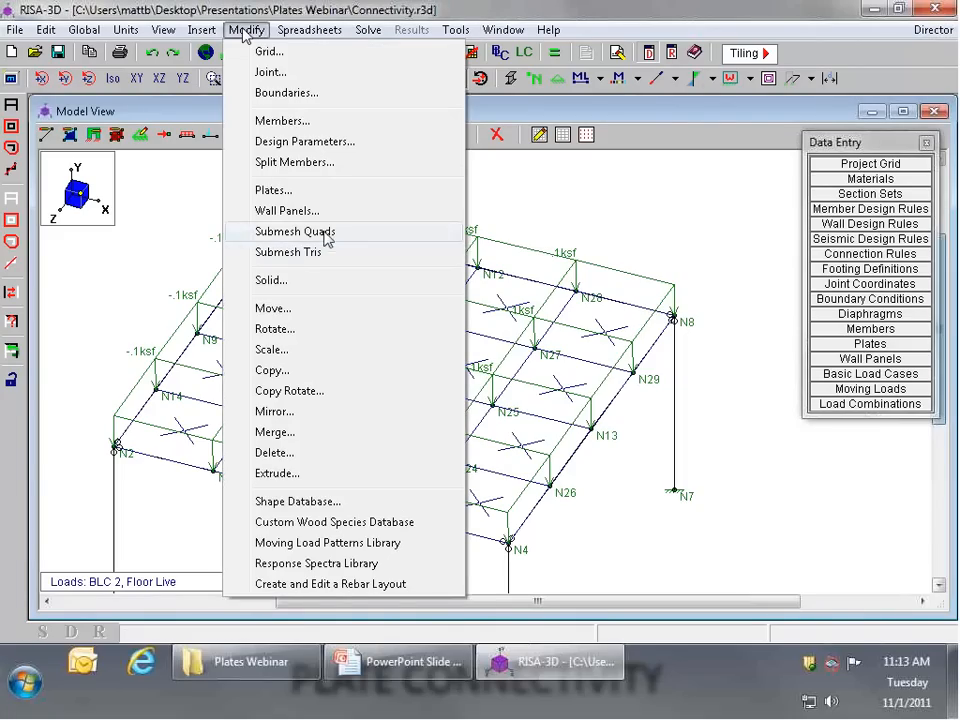
mouse_move(201, 33)
mouse_move(246, 30)
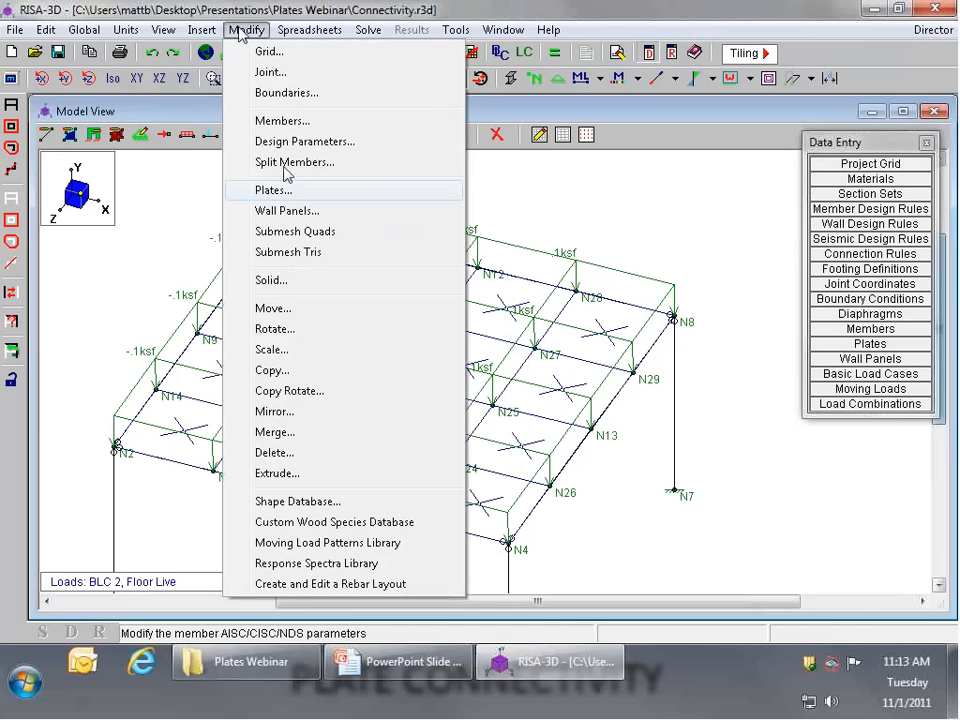
click(285, 227)
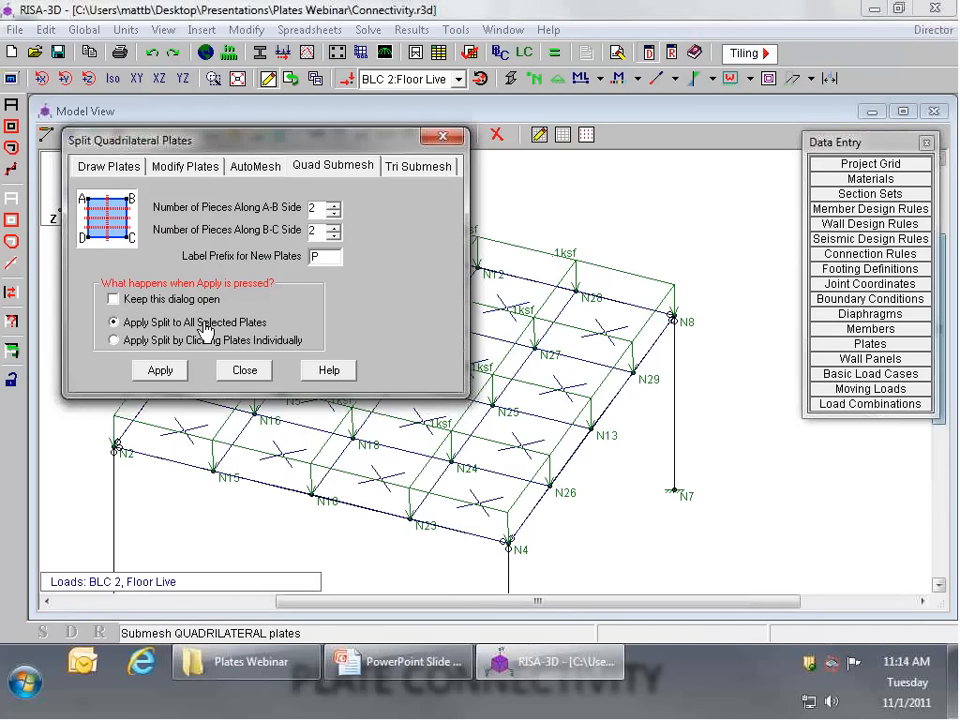
click(162, 372)
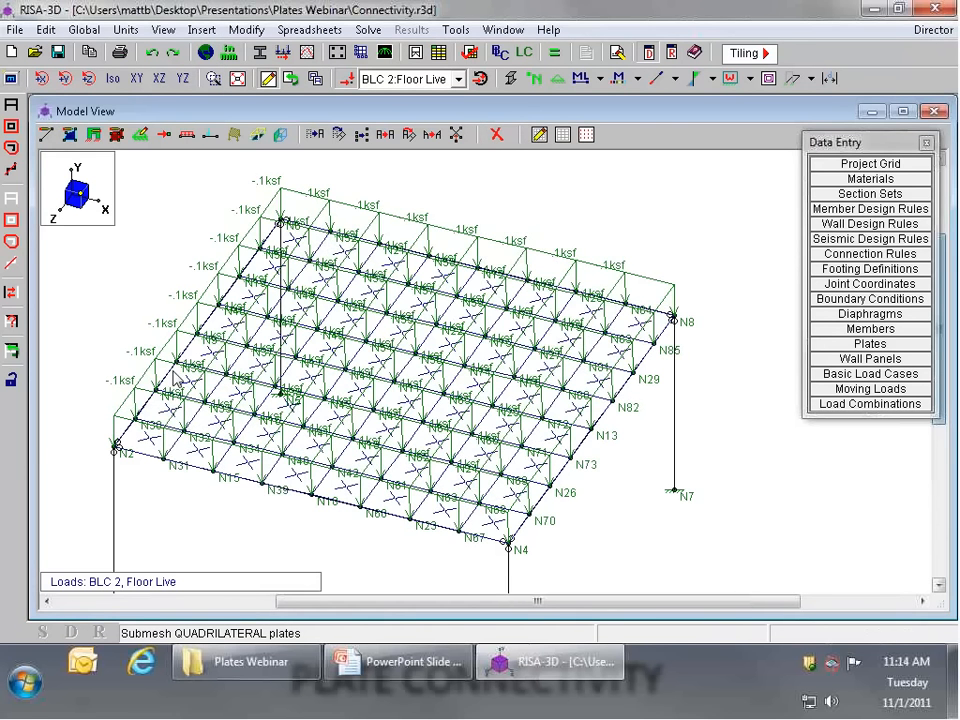
click(555, 53)
click(415, 420)
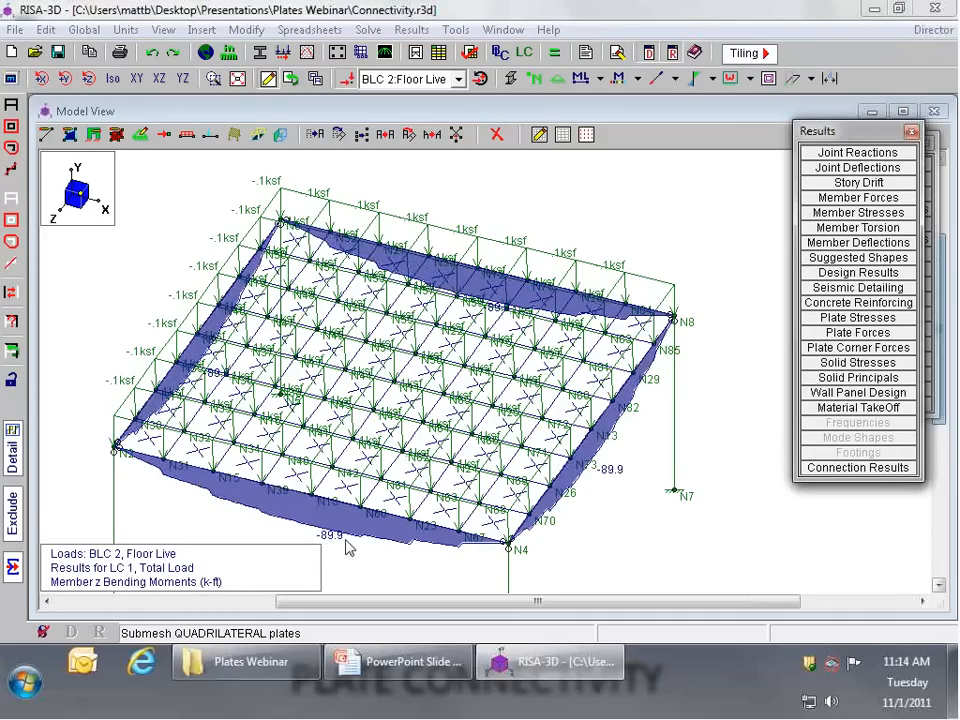
Step: Hide the floor live loads and the joint labels in the model view
click(345, 78)
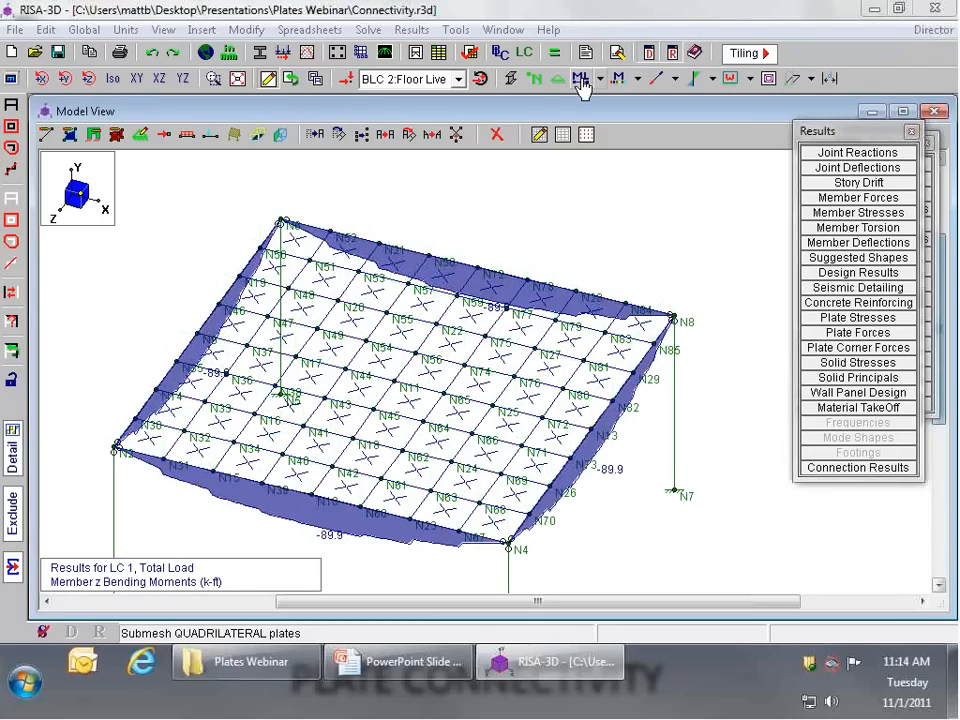
click(536, 82)
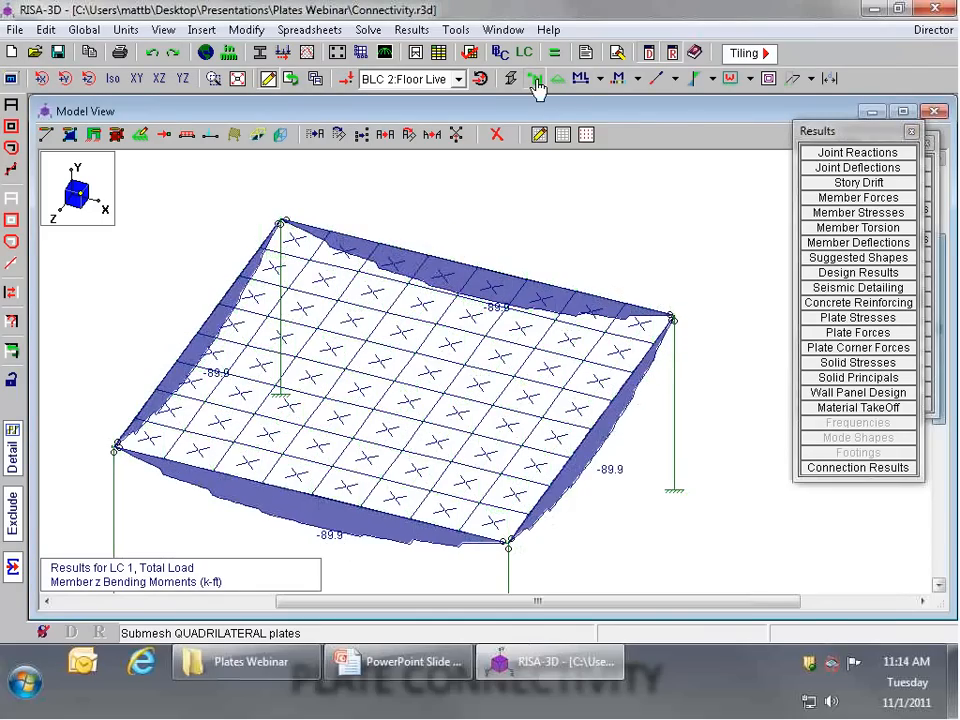
middle_drag(407, 259, 396, 381)
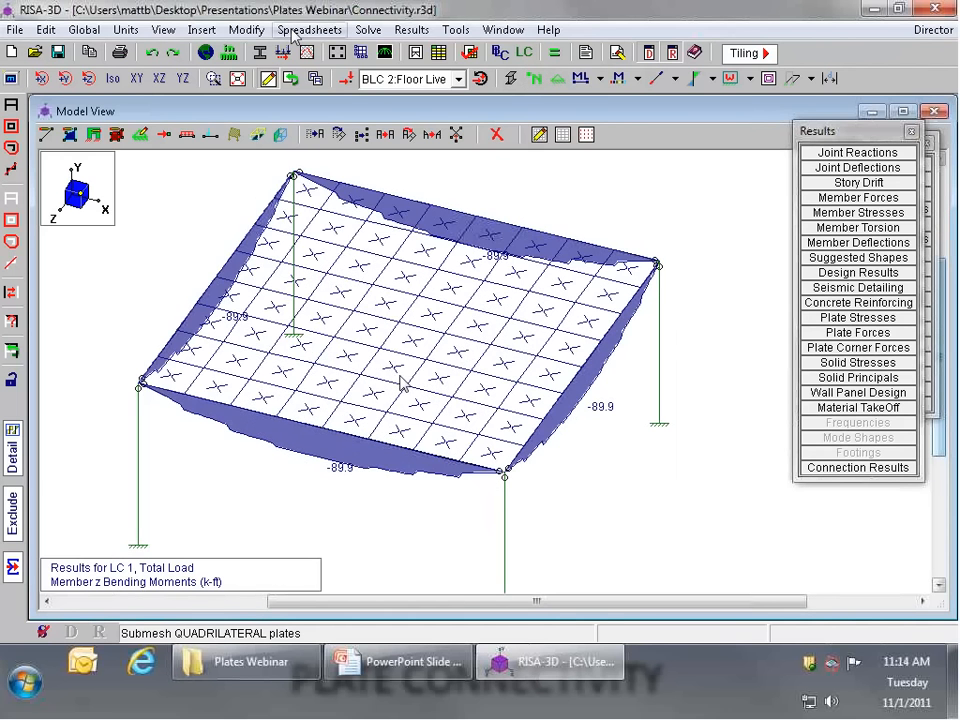
Step: Submesh all plates of the 8-by-8 mesh into 2 by 2 pieces each and re-solve 1: Total Load
click(246, 29)
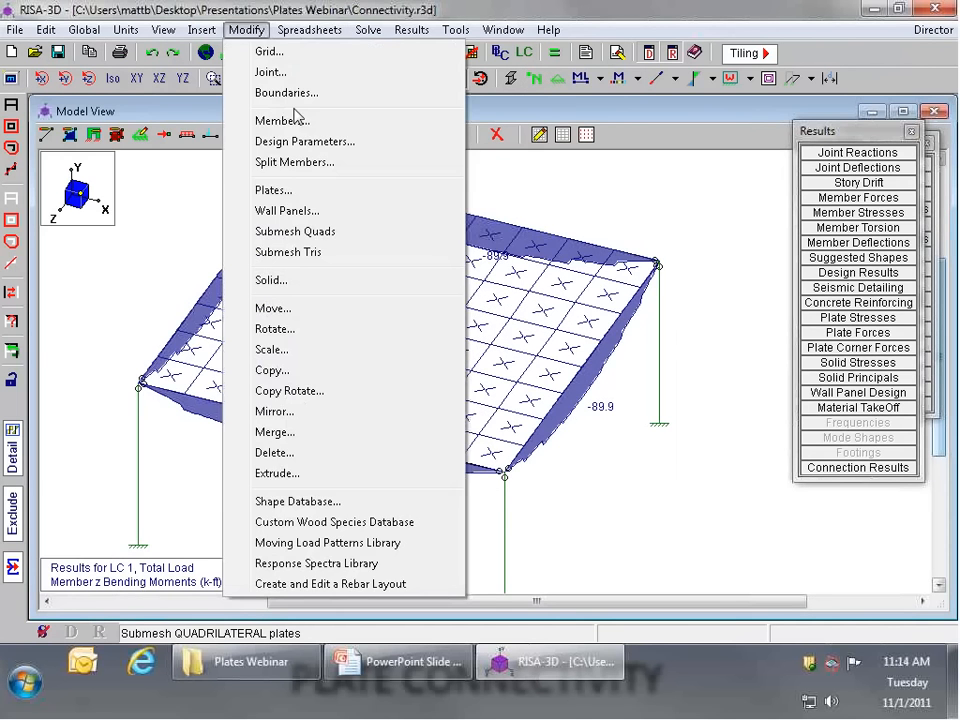
click(290, 231)
click(184, 367)
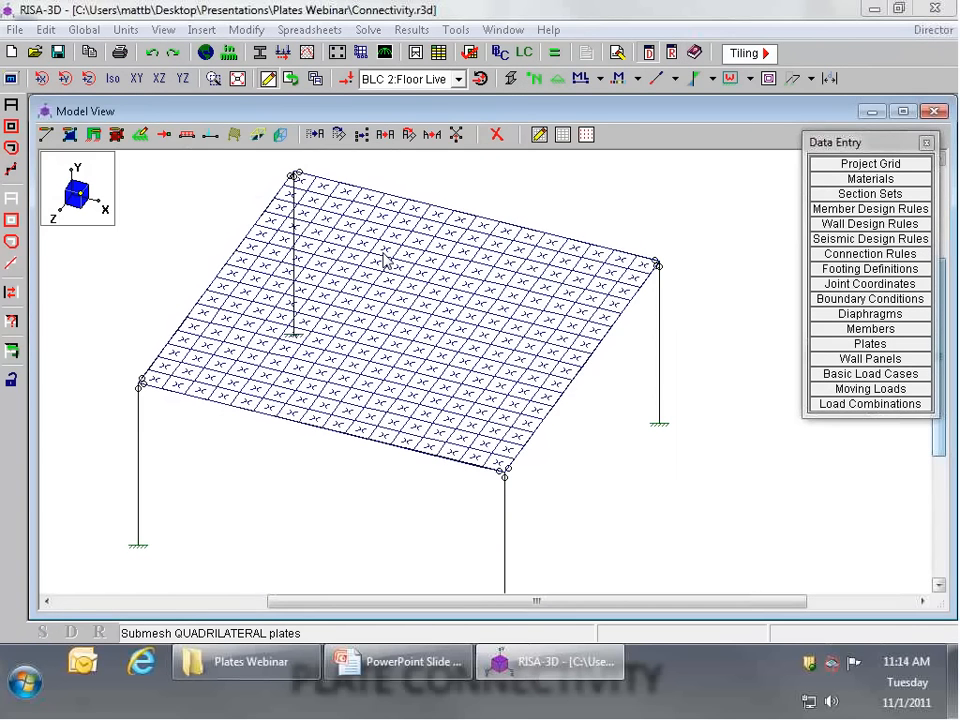
click(551, 56)
click(430, 416)
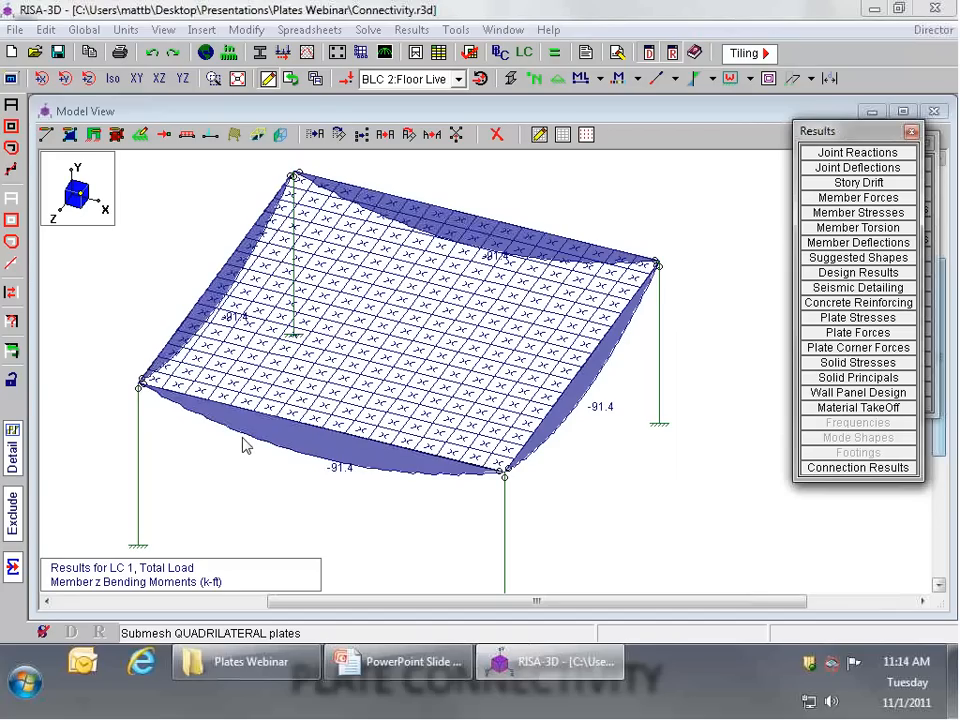
Step: Examine the shape of the beam moment diagram up close in the XY elevation and return to the isometric view
click(136, 78)
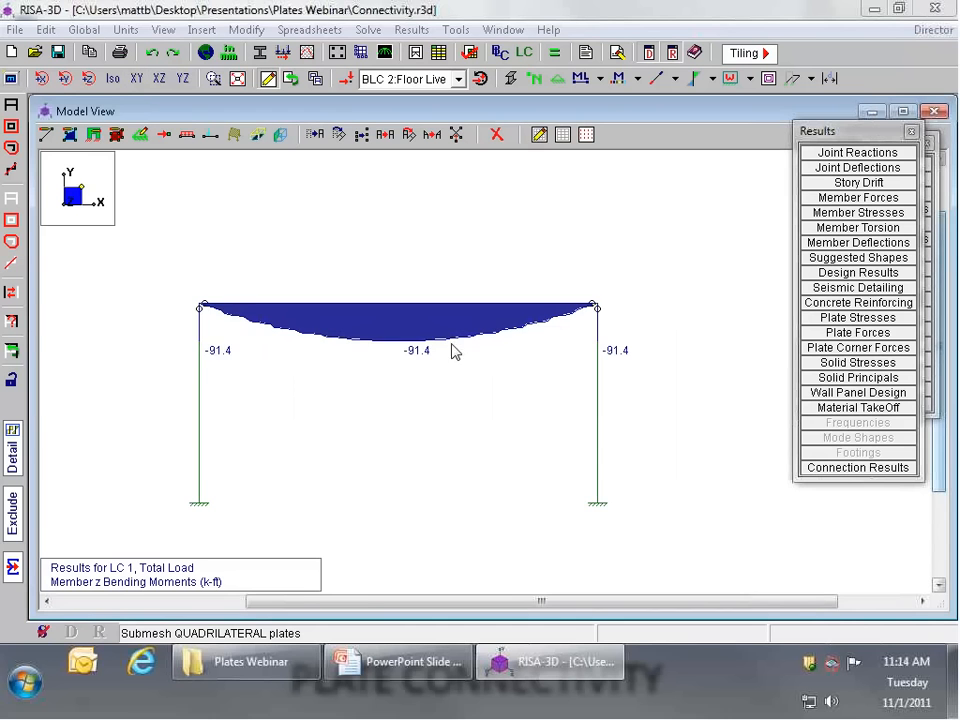
scroll(483, 317, up, 2)
scroll(483, 317, up, 1)
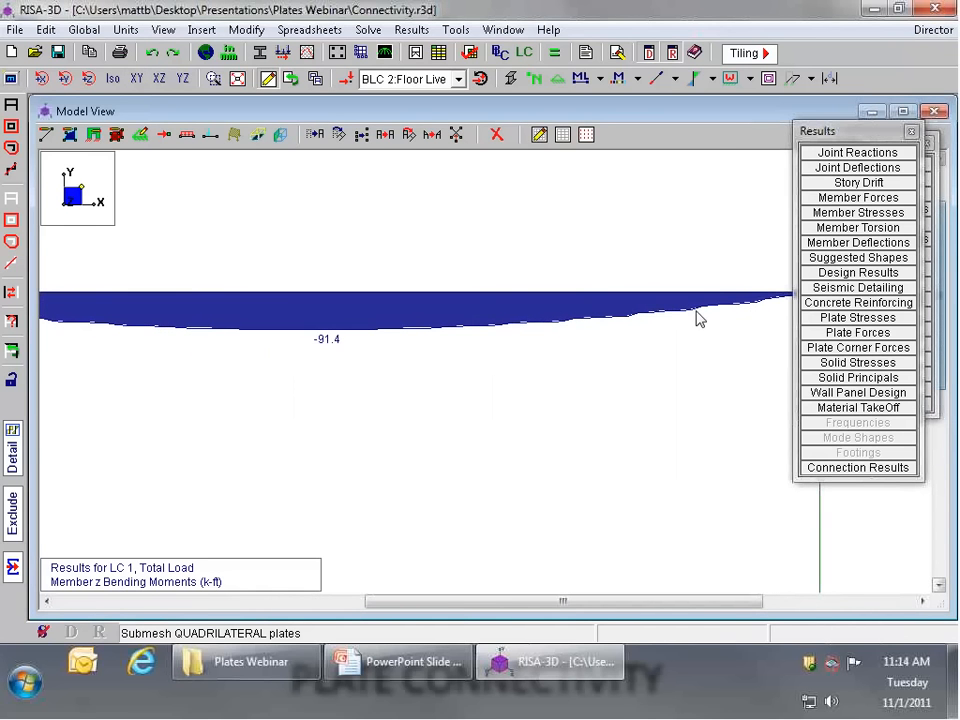
click(118, 79)
scroll(514, 394, down, 3)
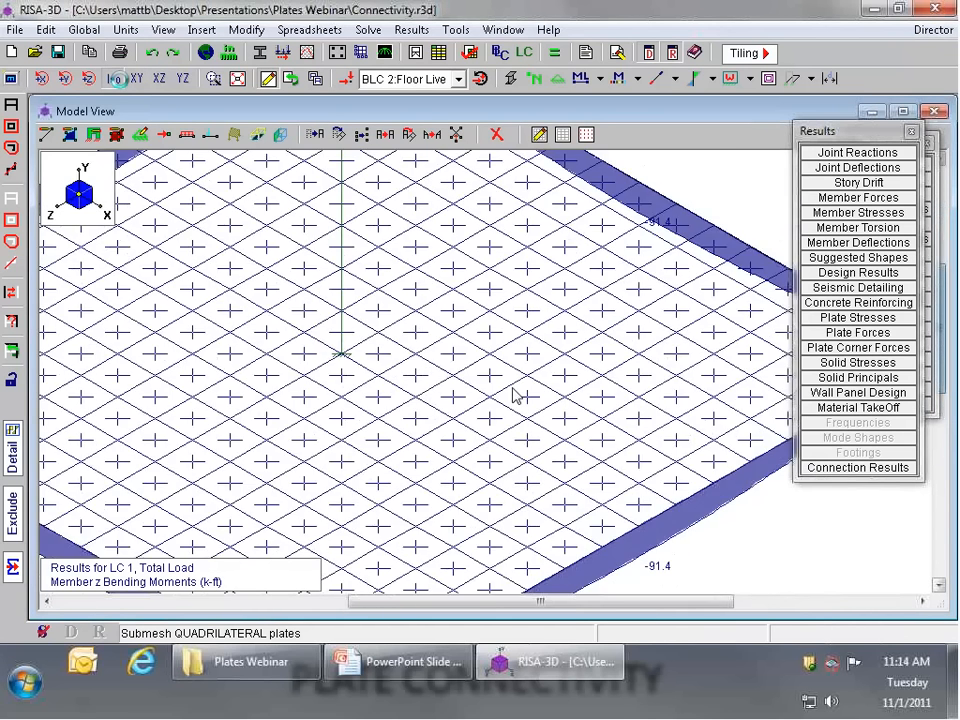
scroll(450, 452, down, 3)
scroll(388, 482, up, 2)
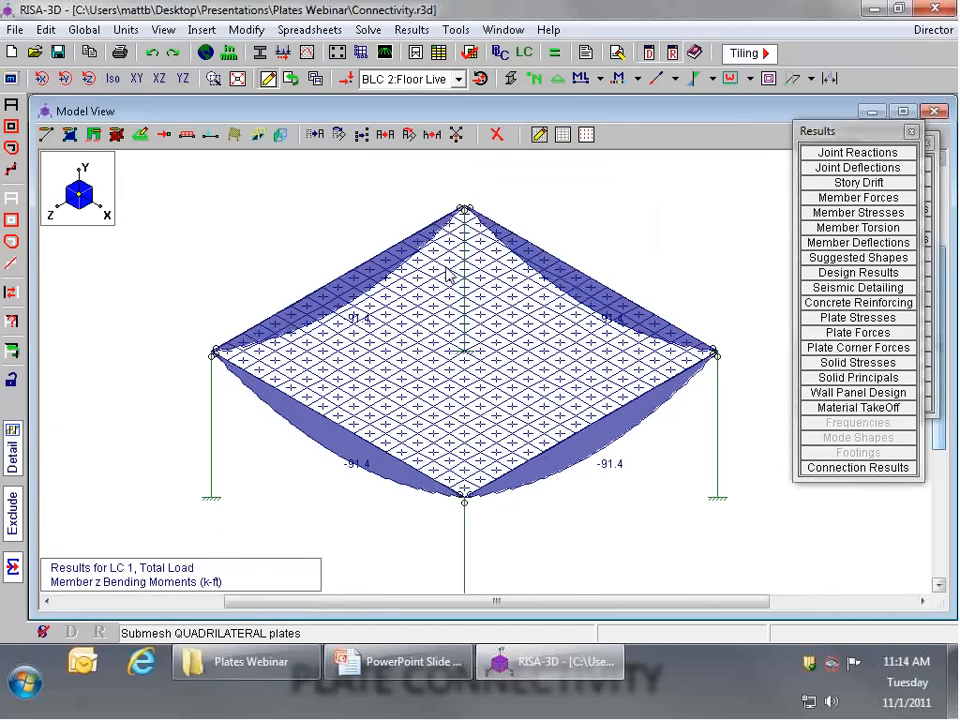
Step: Submesh the 16-by-16 plate mesh with the same 2 by 2 split and re-solve 1: Total Load
click(246, 29)
click(317, 229)
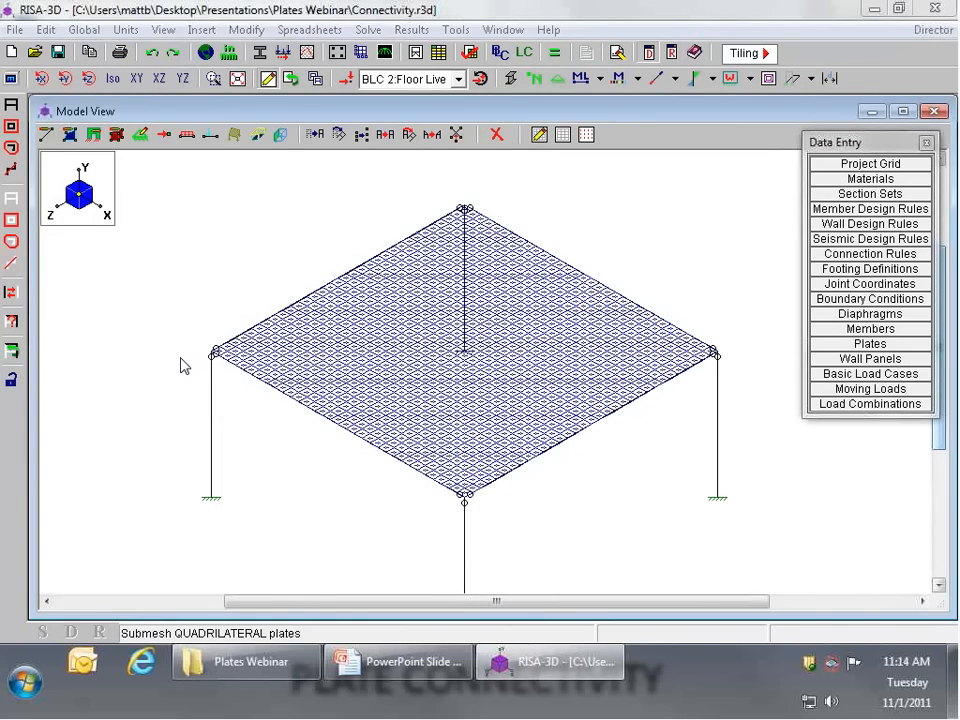
key(ctrl+q)
click(430, 428)
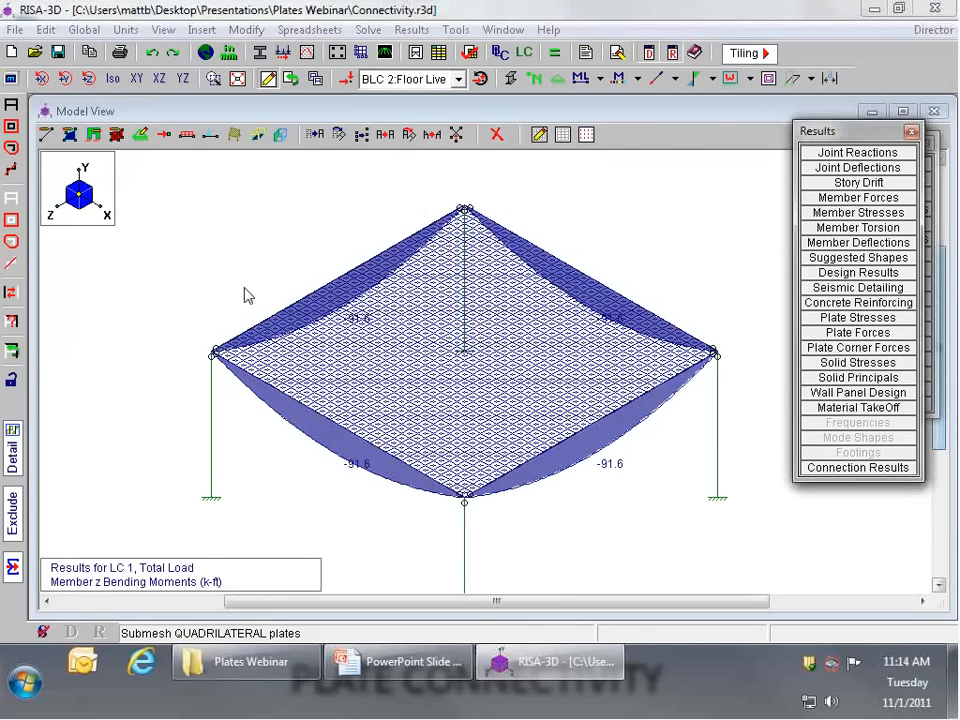
Step: Submesh the 32-by-32 plate mesh into 2 by 2 pieces per plate and re-solve 1: Total Load
click(247, 29)
click(298, 234)
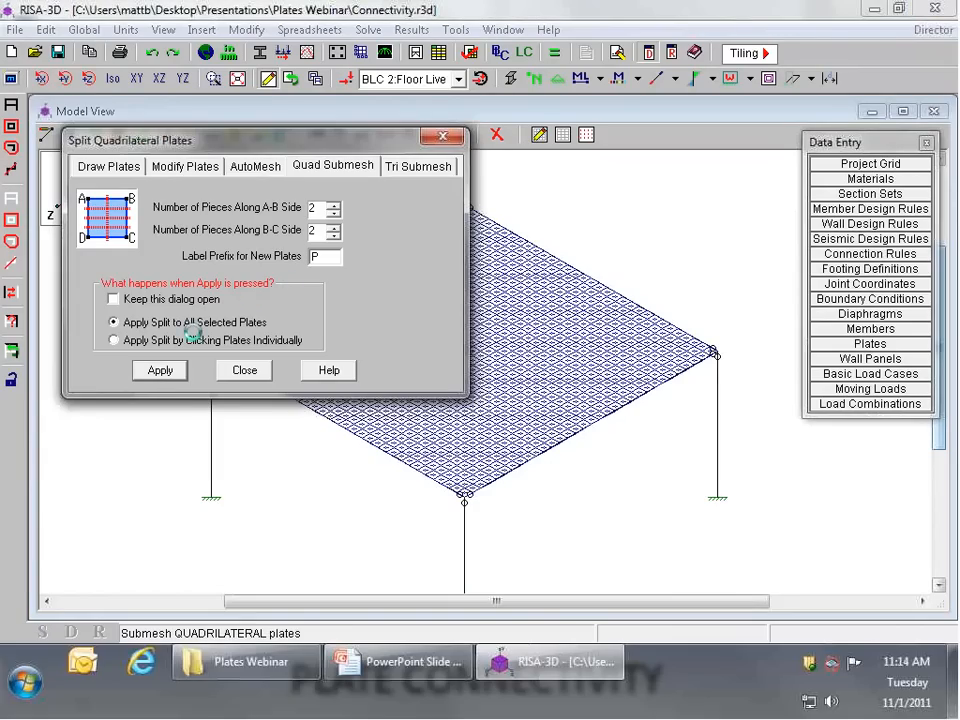
key(Return)
scroll(395, 535, up, 2)
scroll(463, 467, up, 3)
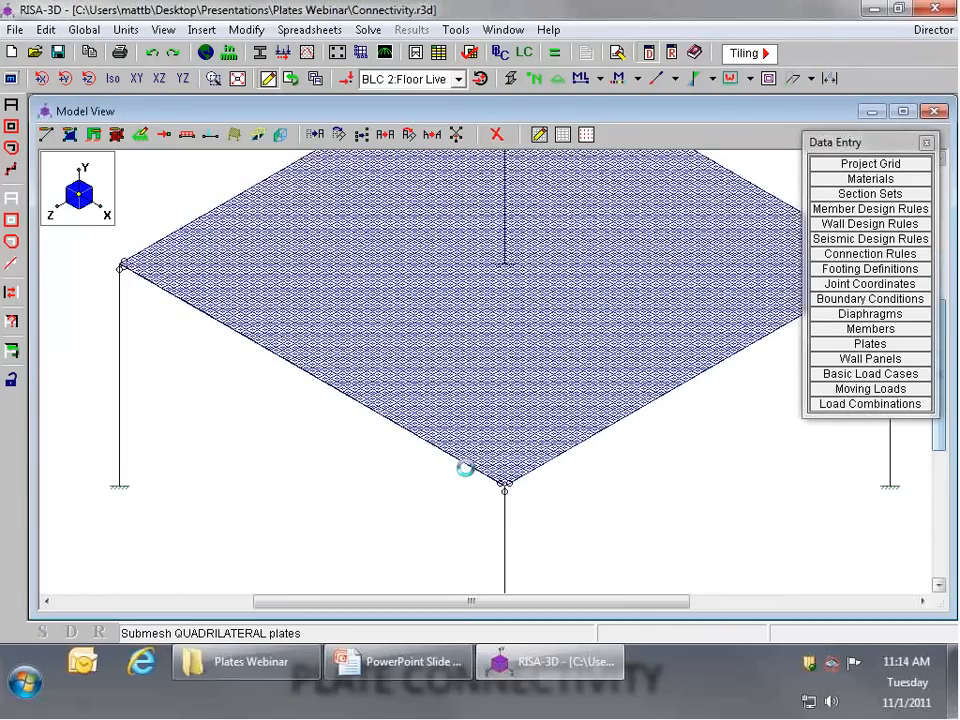
click(563, 60)
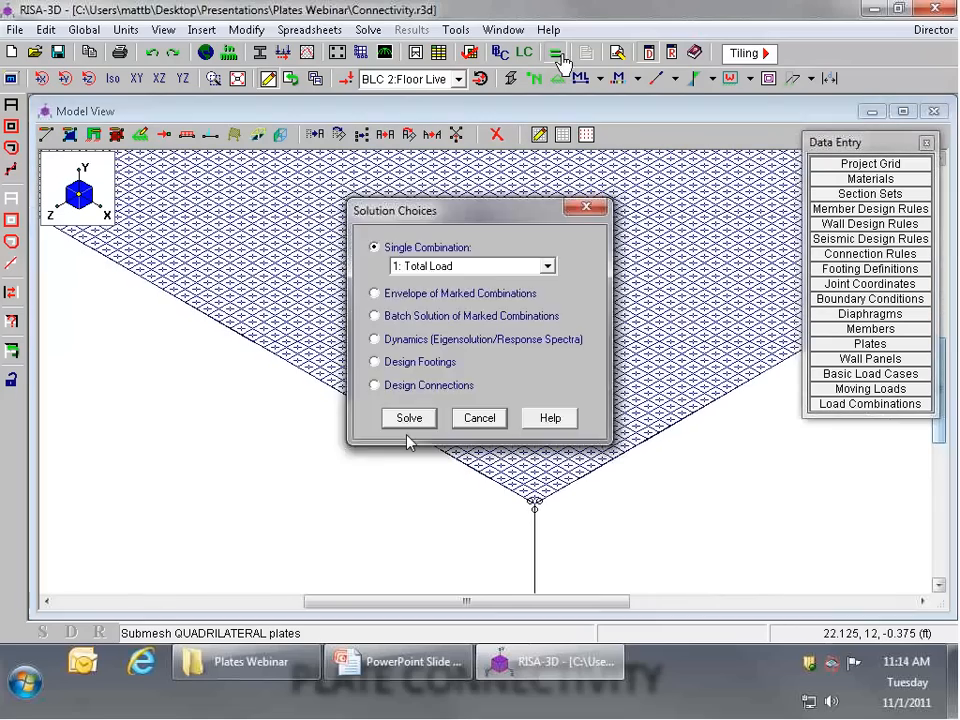
click(409, 416)
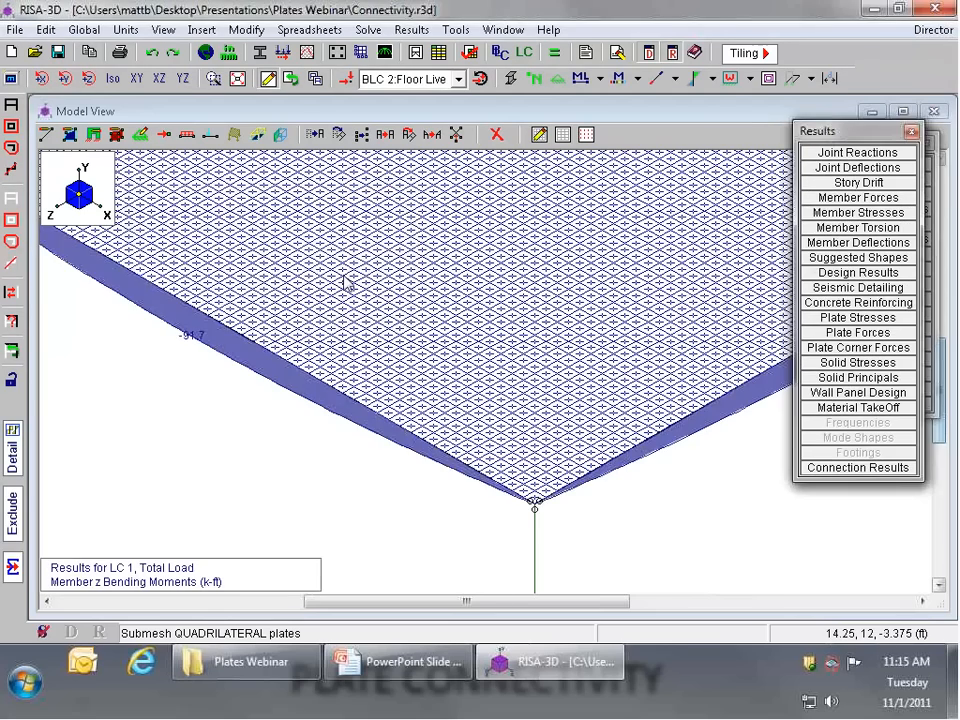
Step: Examine the beam moment diagrams on the refined mesh and check the last row of the plates spreadsheet
scroll(263, 488, down, 3)
scroll(544, 501, down, 2)
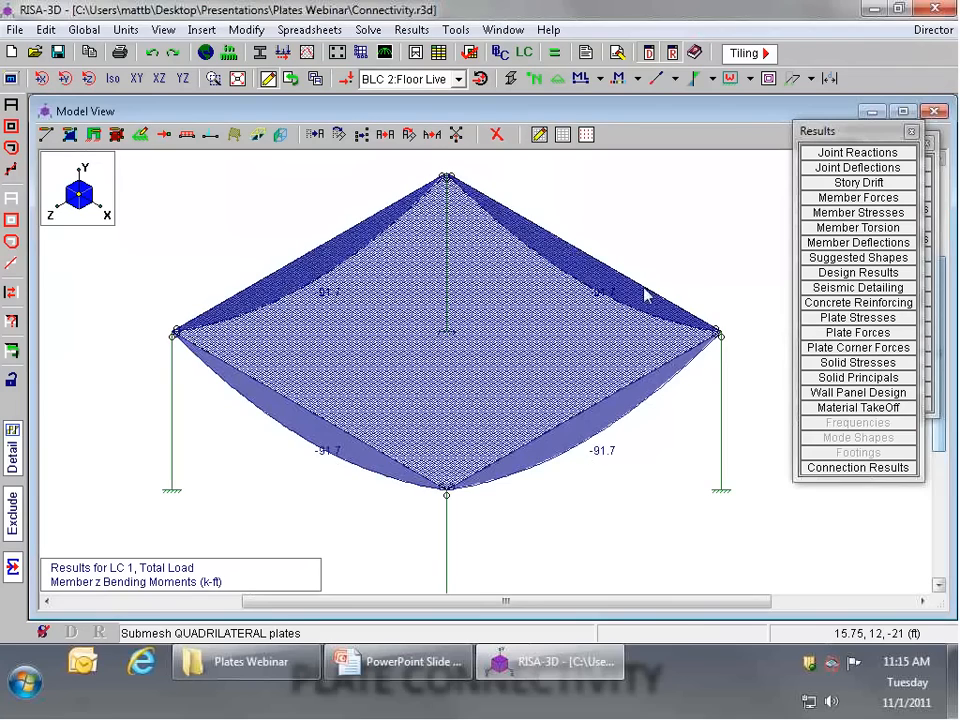
scroll(711, 315, up, 3)
scroll(726, 330, up, 4)
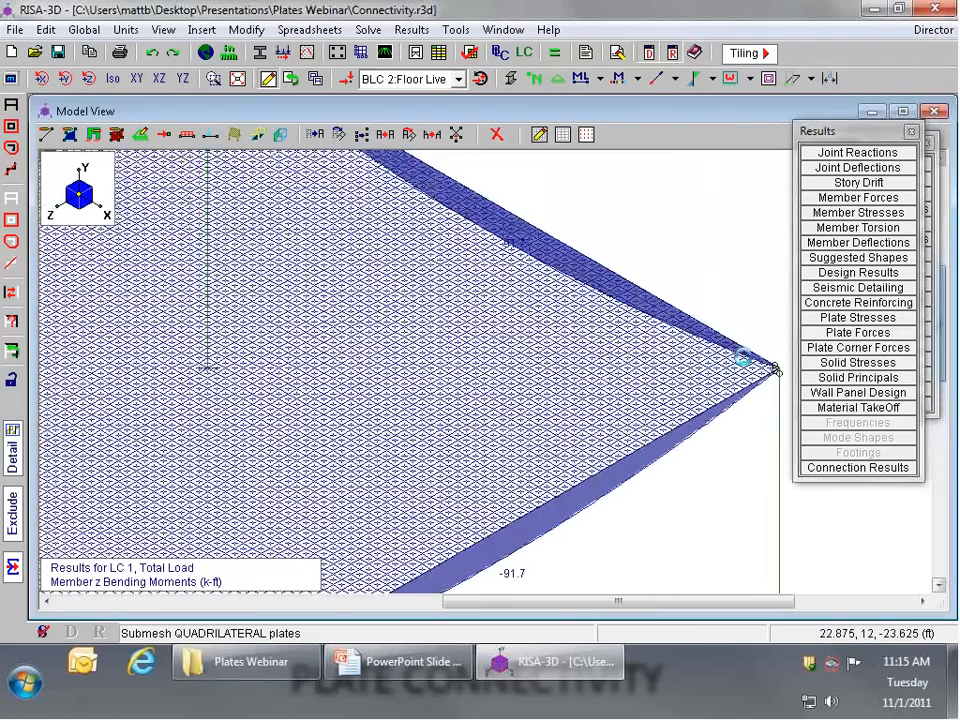
scroll(721, 315, down, 7)
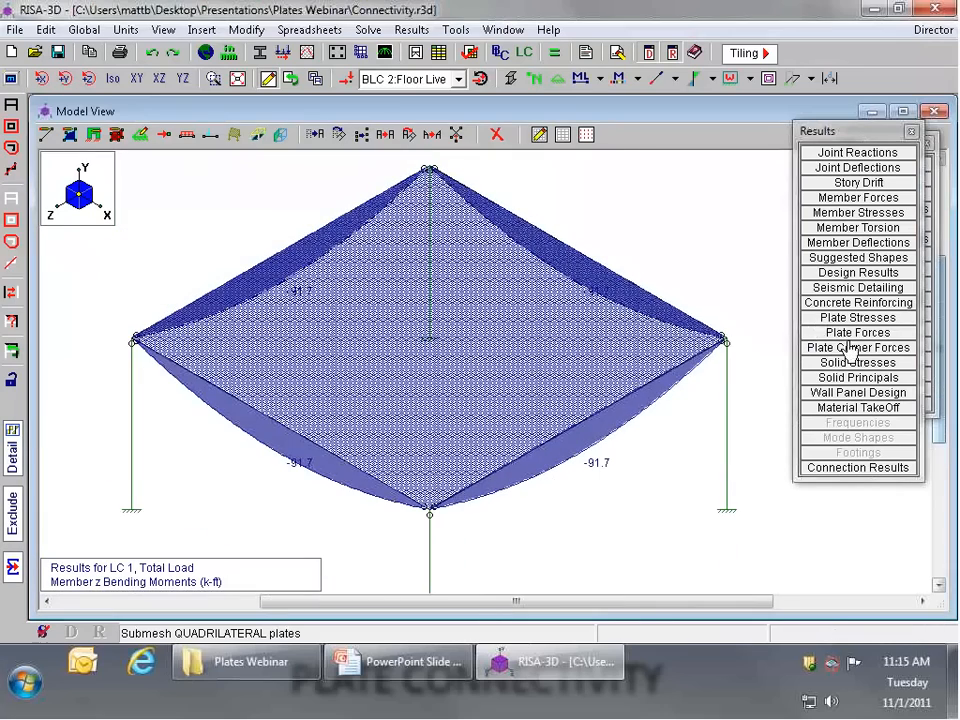
drag(850, 132, 682, 132)
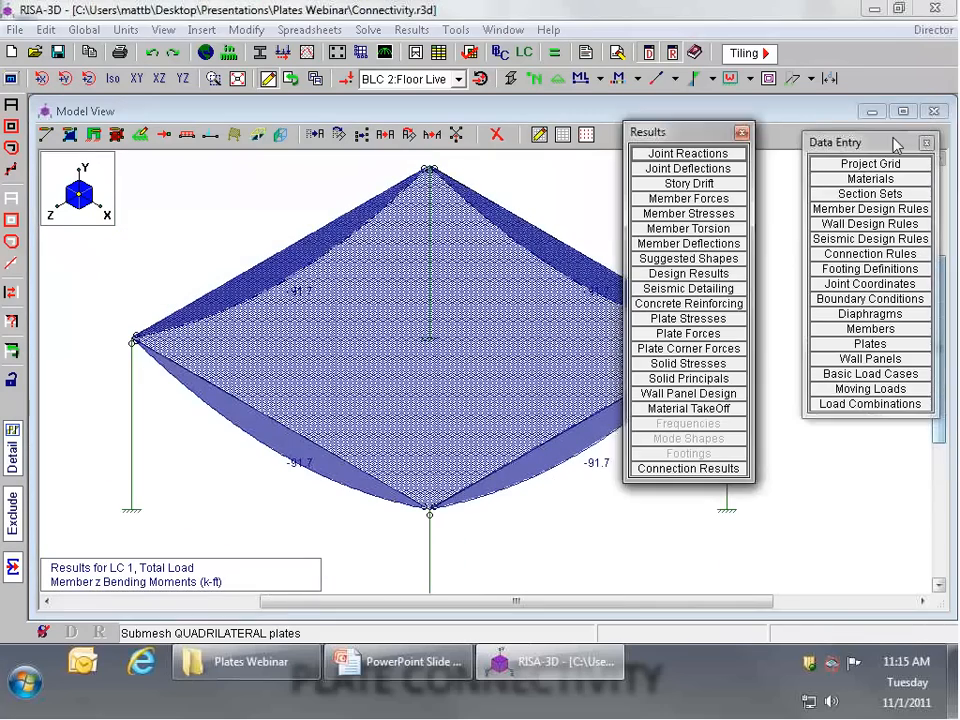
click(870, 343)
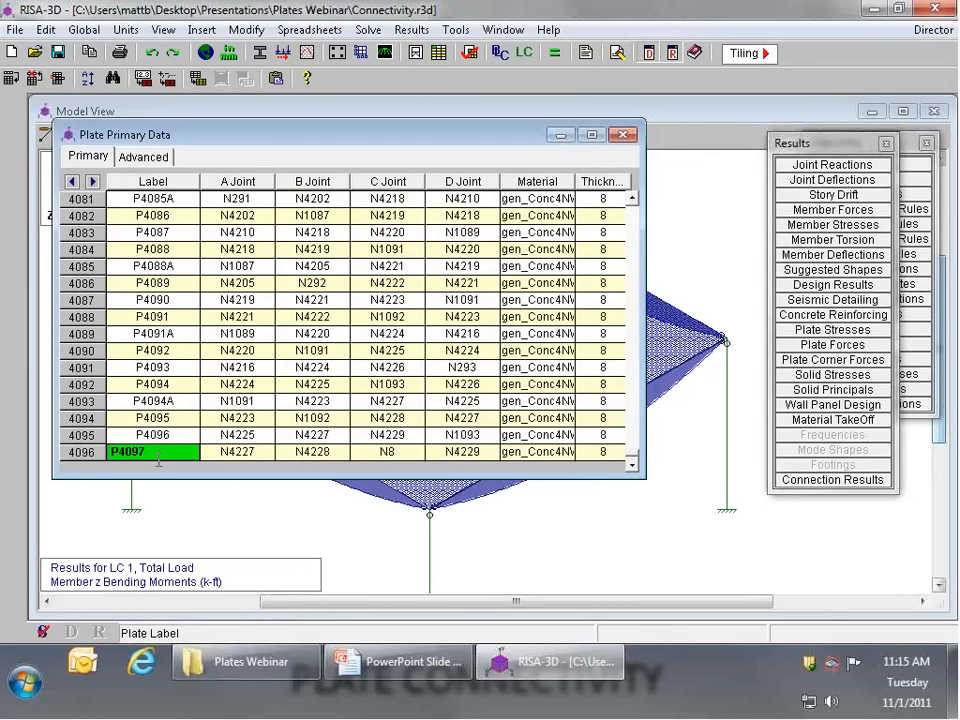
click(672, 148)
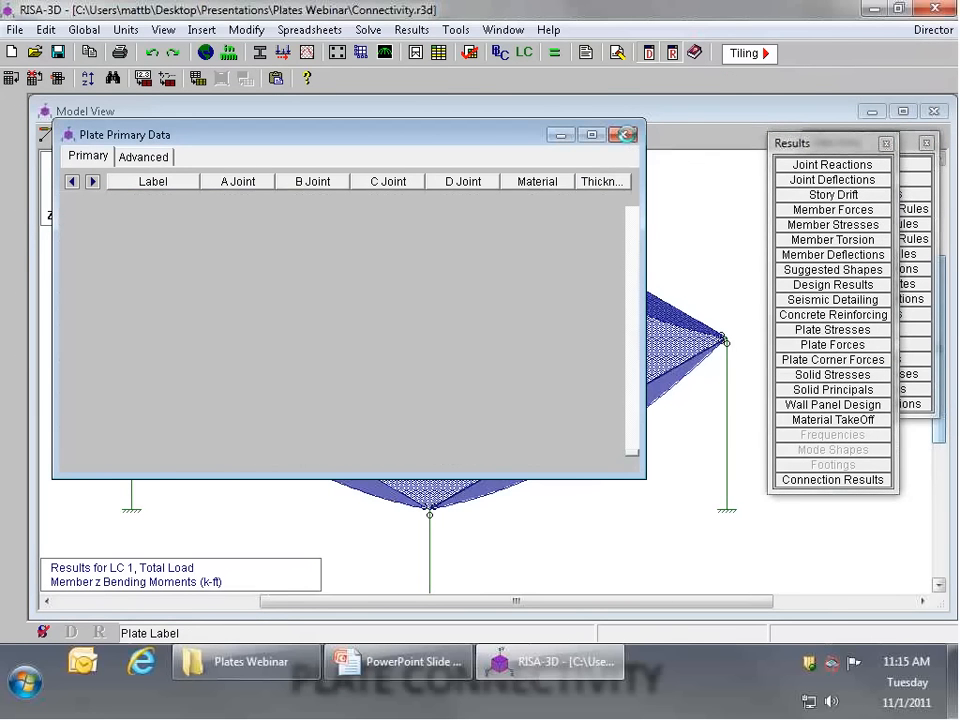
scroll(620, 237, up, 1)
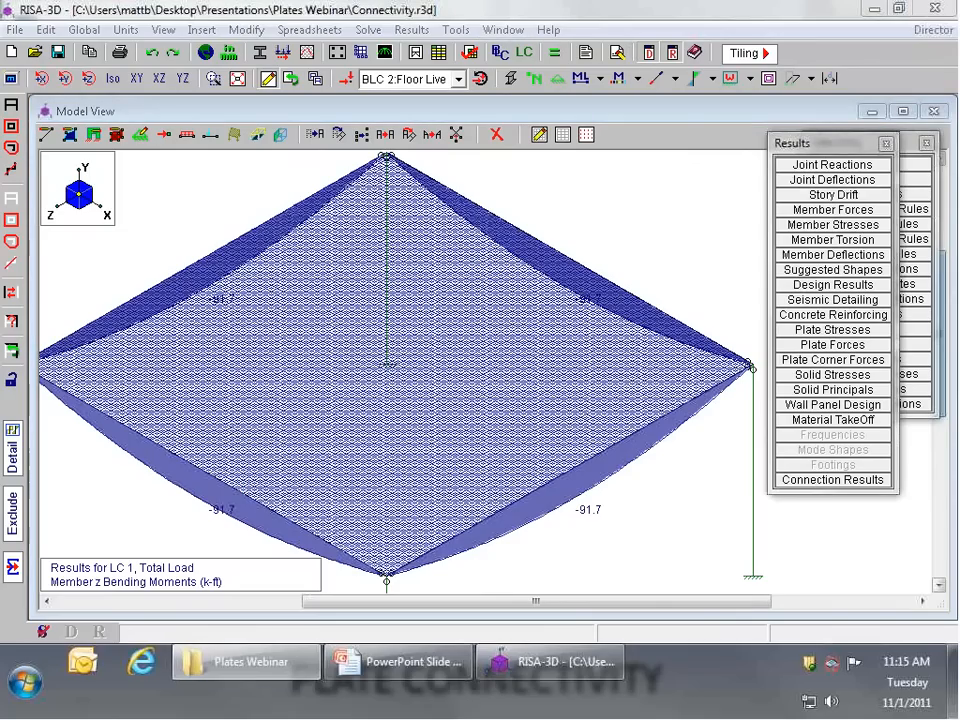
Step: Open the Semi-Rigid Diaphragm.r3d model without saving the changes to Connectivity.r3d, and accept its global parameters
click(34, 52)
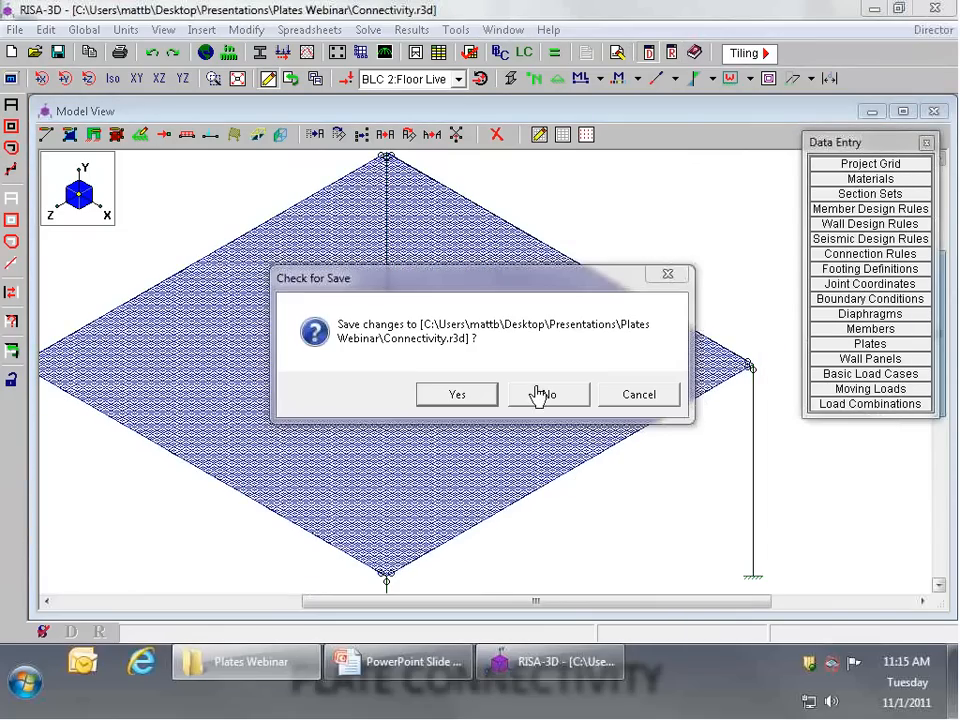
click(540, 395)
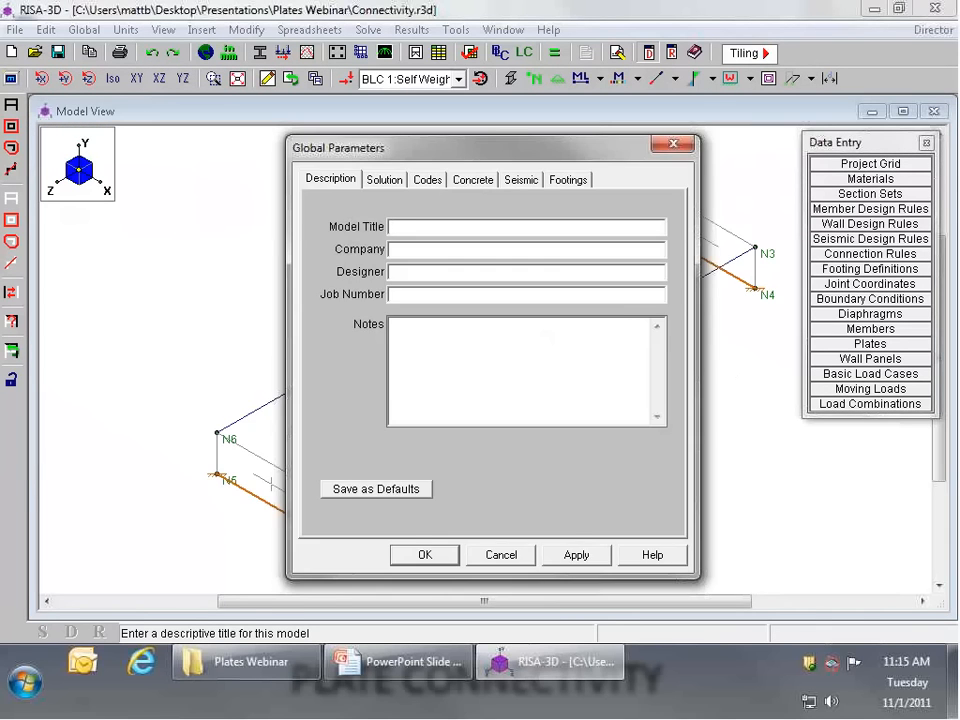
key(Return)
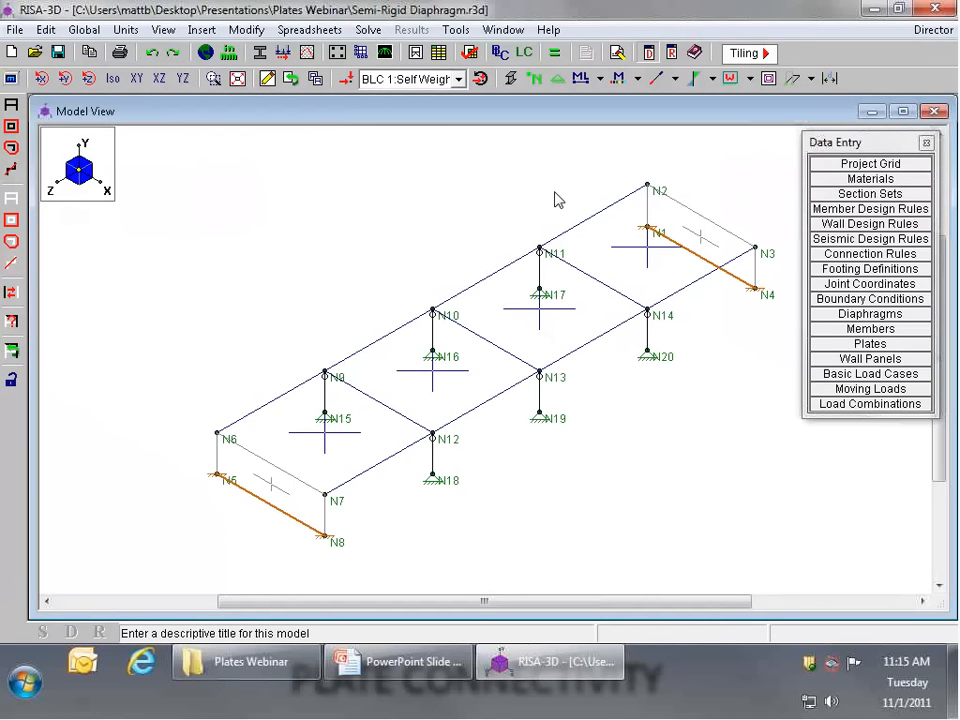
Step: Measure the distance between joints N6 and N7 along the top of the end wall
scroll(615, 197, up, 1)
scroll(612, 194, down, 1)
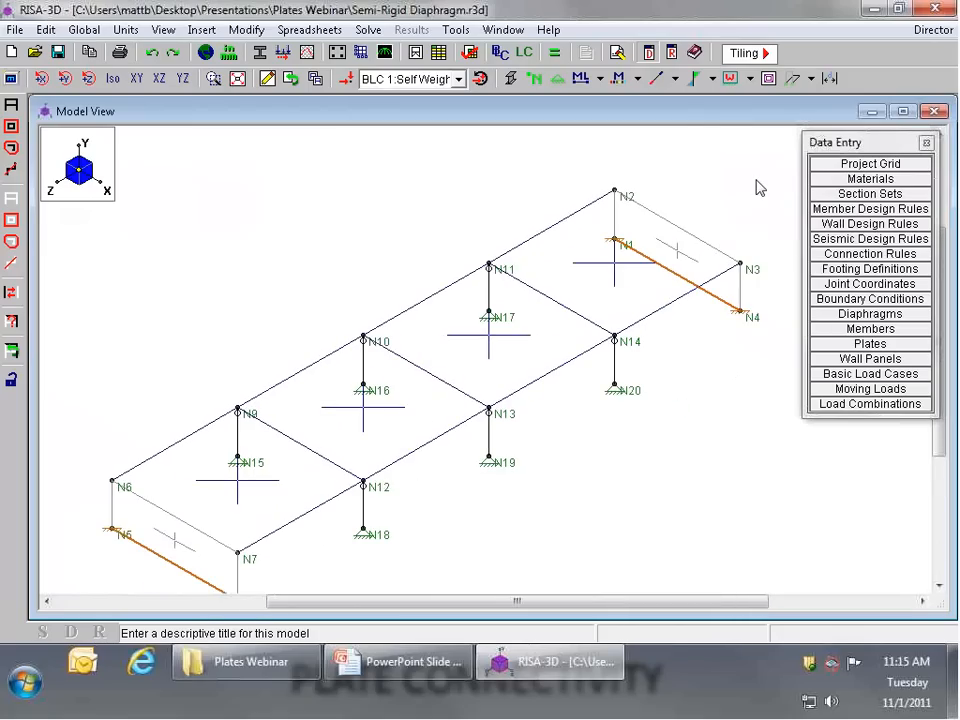
scroll(638, 186, down, 1)
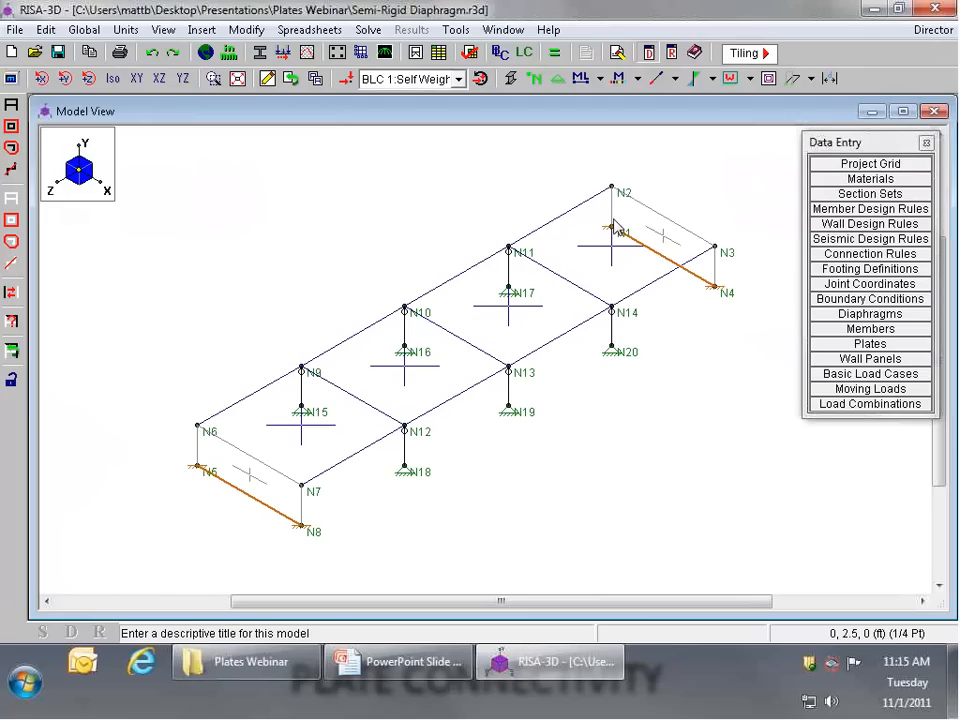
scroll(280, 404, up, 1)
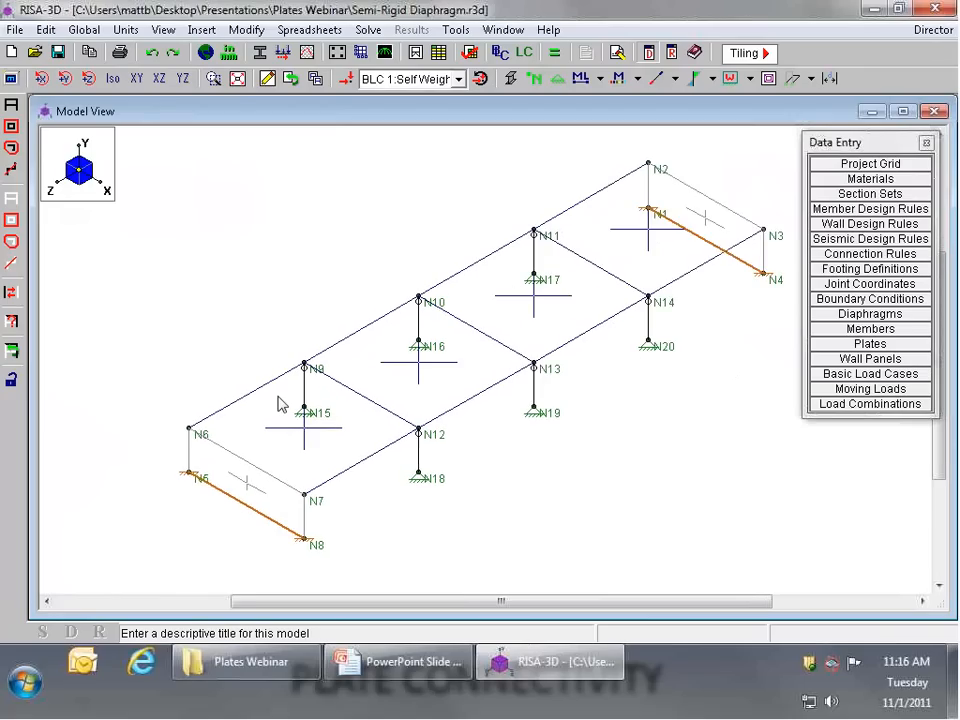
scroll(280, 404, up, 2)
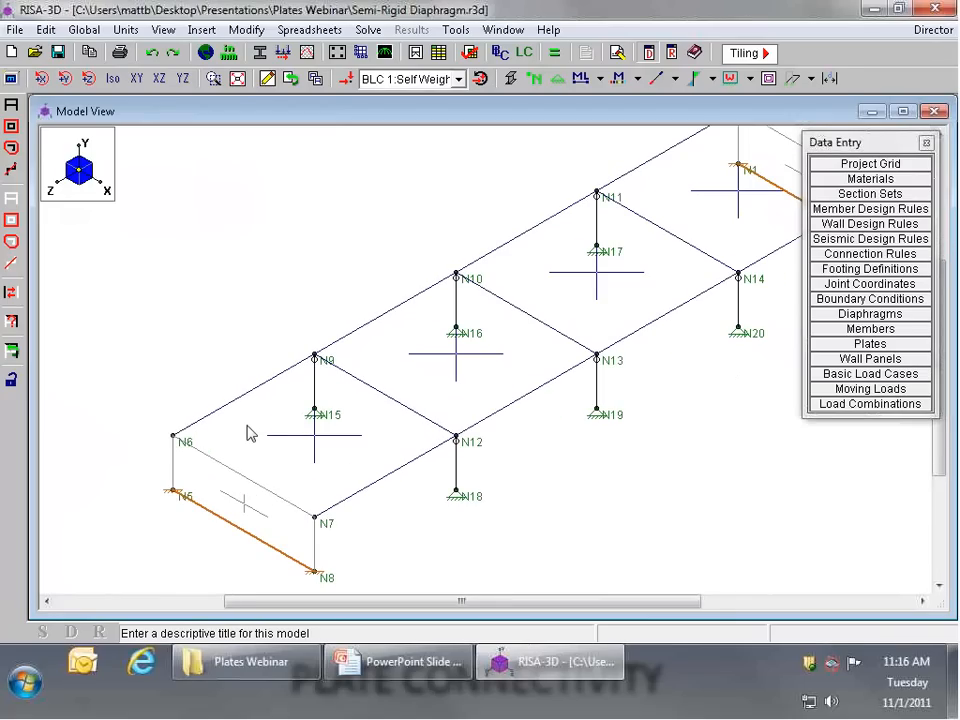
click(830, 79)
click(174, 436)
click(315, 517)
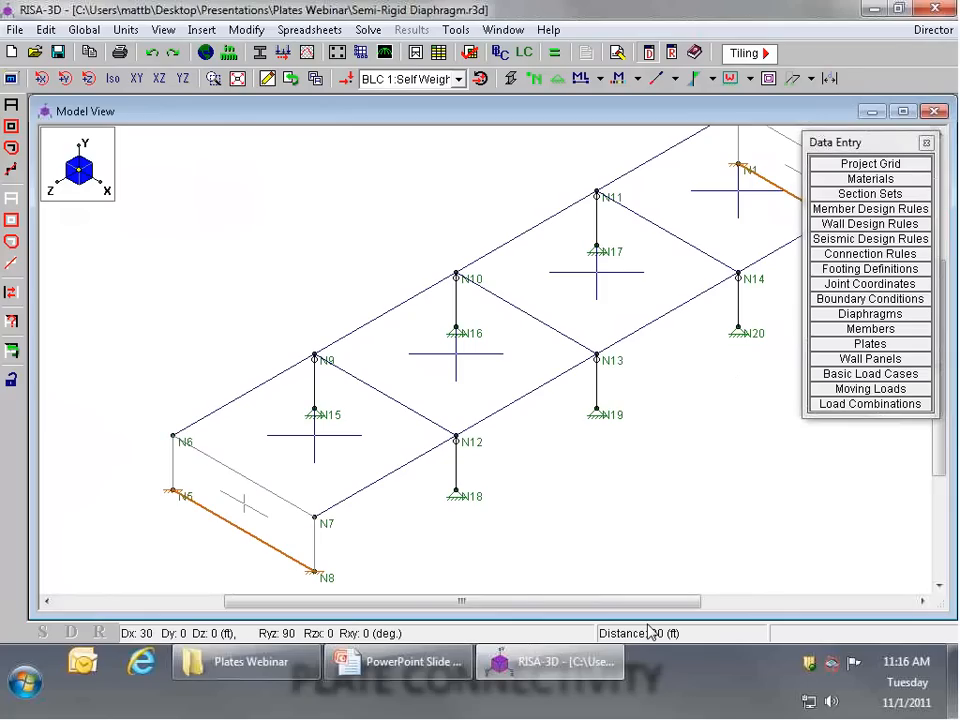
Step: Review the properties of plate P3 without changing them, and check the model's diaphragm definitions
scroll(230, 333, down, 3)
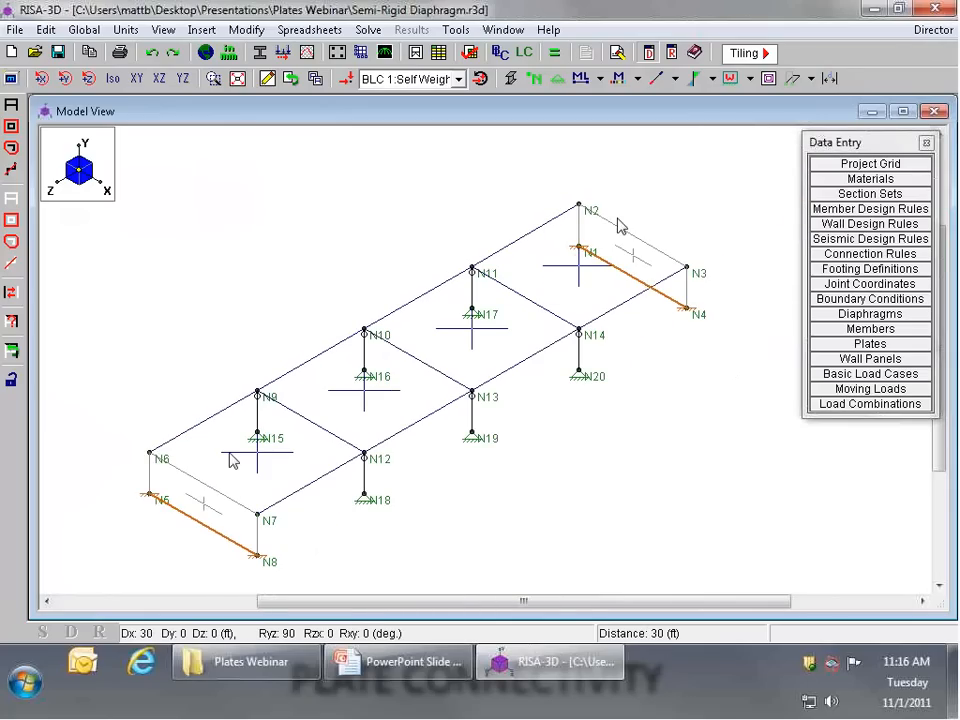
scroll(394, 484, up, 3)
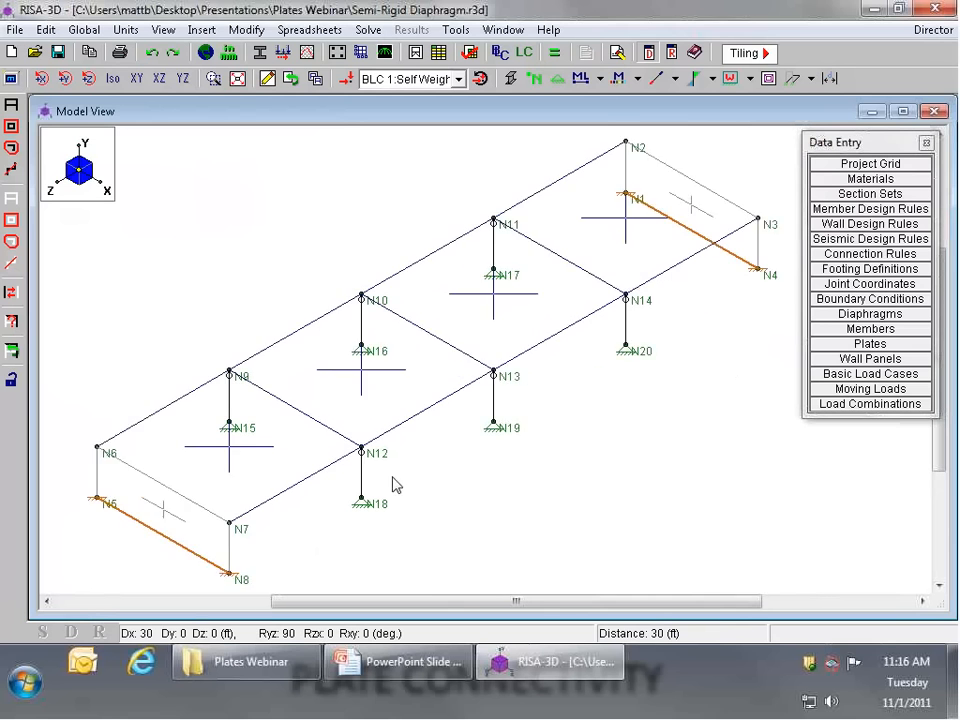
double_click(377, 381)
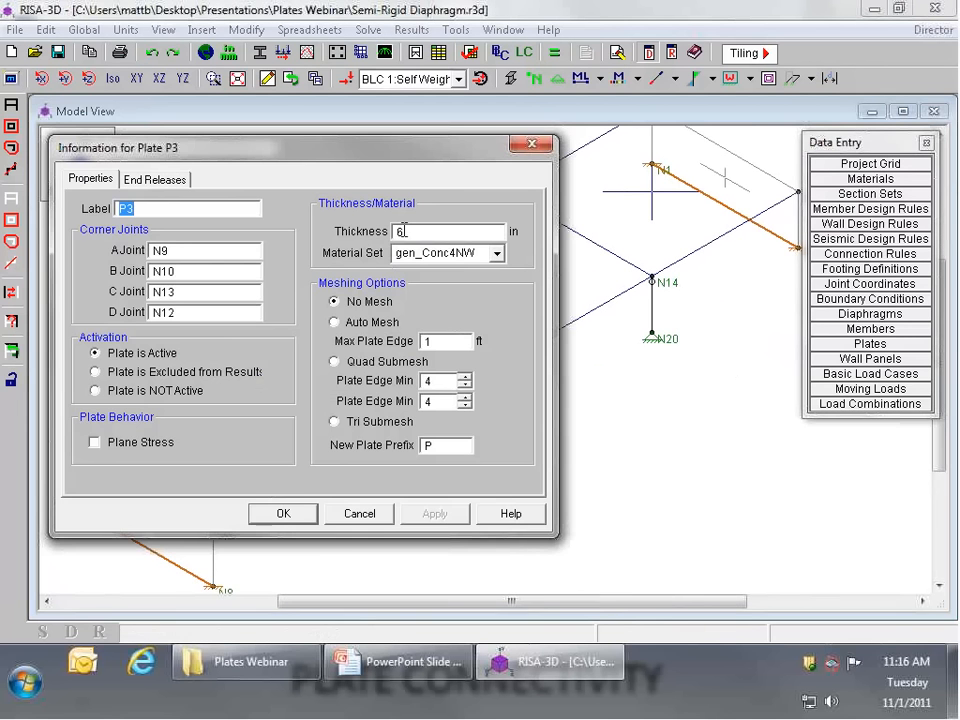
click(365, 517)
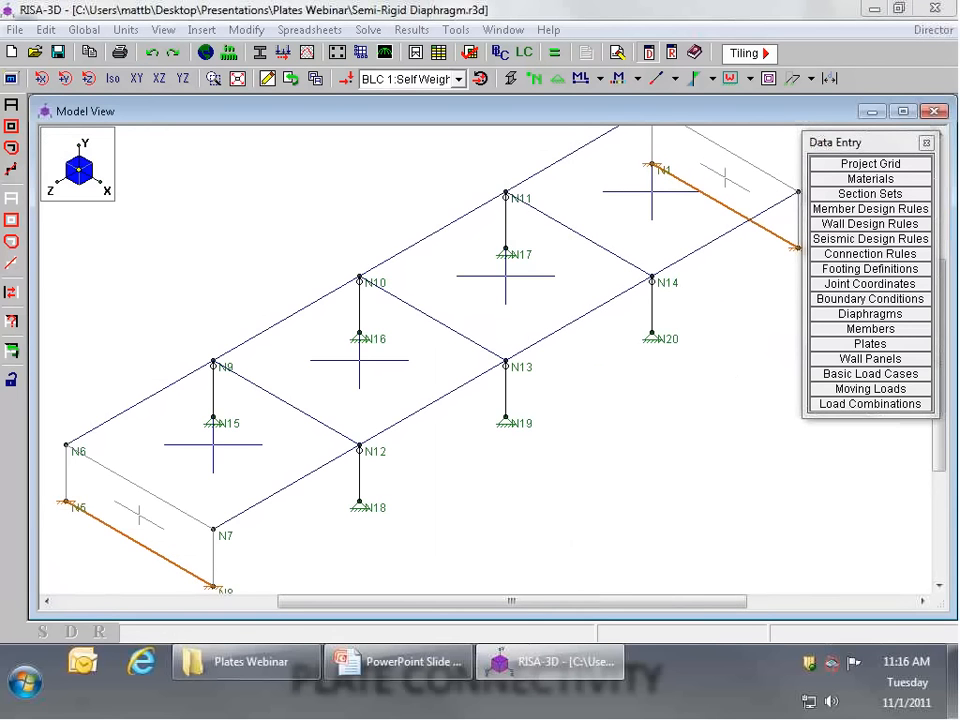
scroll(412, 306, down, 4)
scroll(592, 146, up, 1)
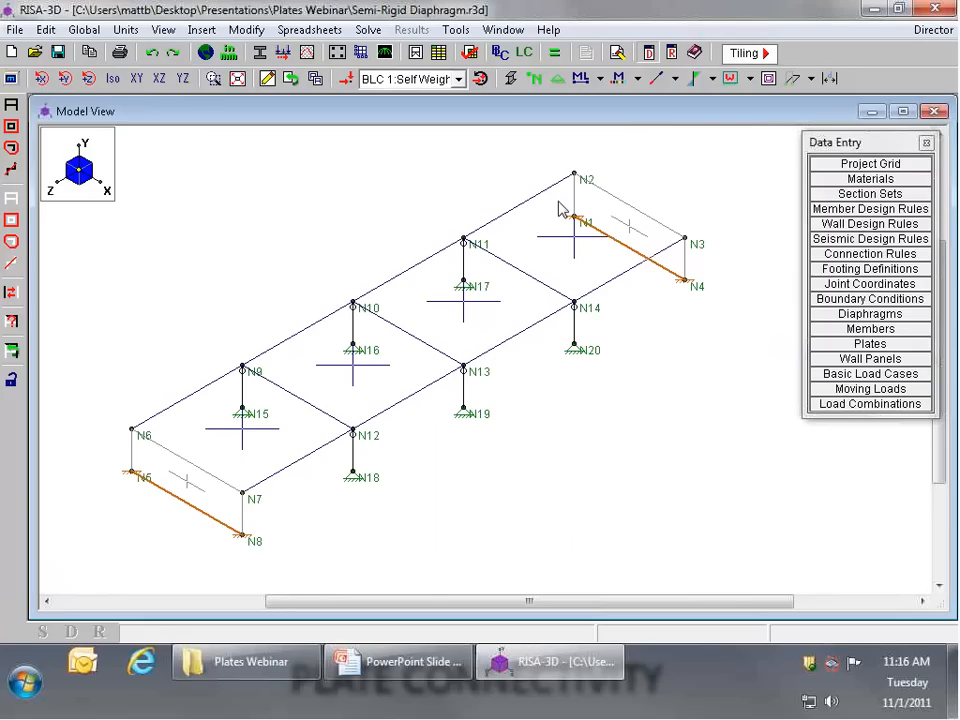
click(858, 314)
click(434, 182)
Step: Display the BLC 2: Lateral Load loads in the model view and examine where they act on the structure
click(385, 80)
click(400, 112)
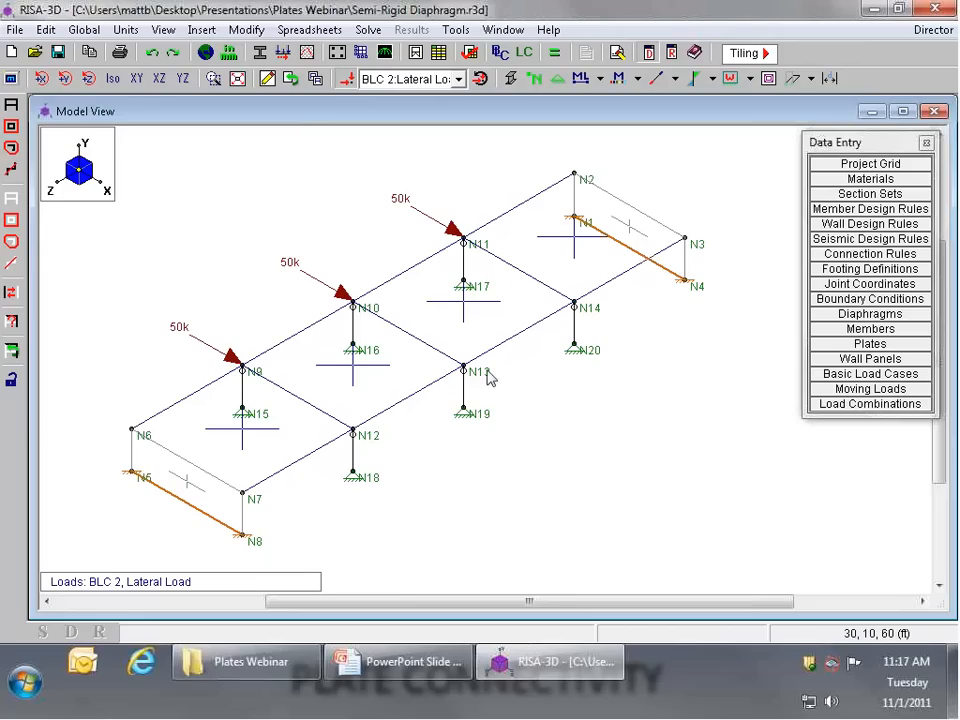
scroll(460, 368, up, 1)
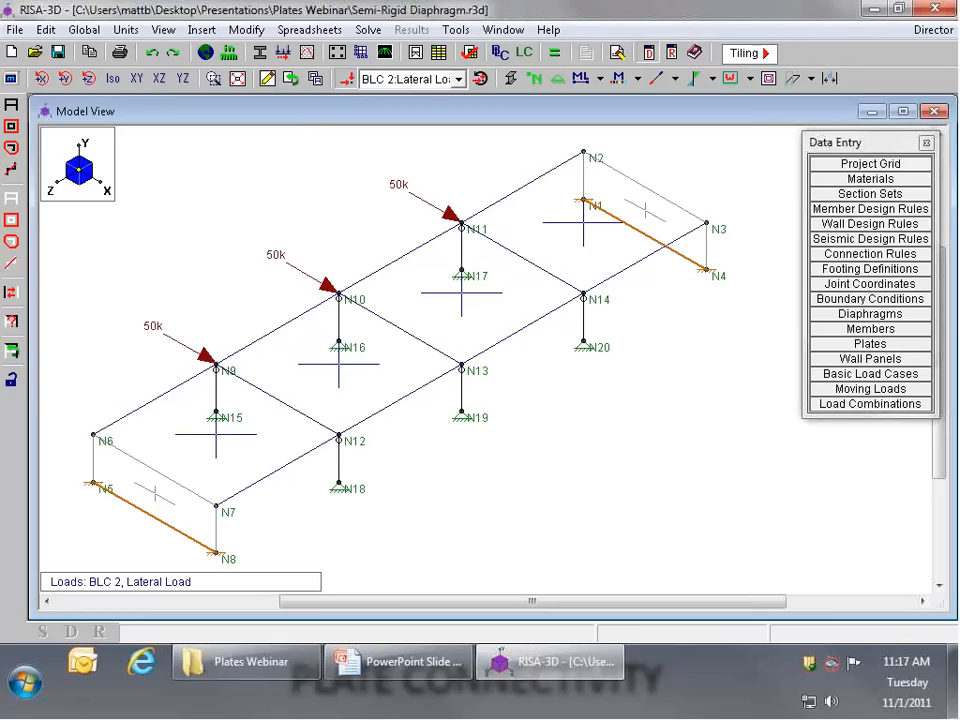
scroll(536, 364, down, 1)
scroll(542, 331, up, 1)
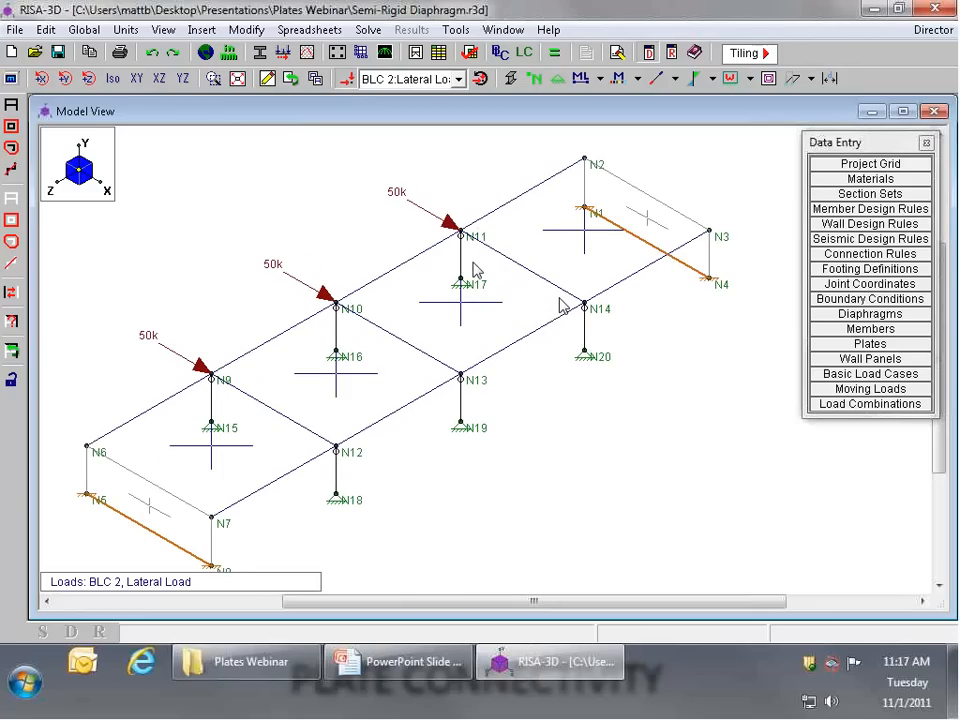
scroll(529, 289, down, 3)
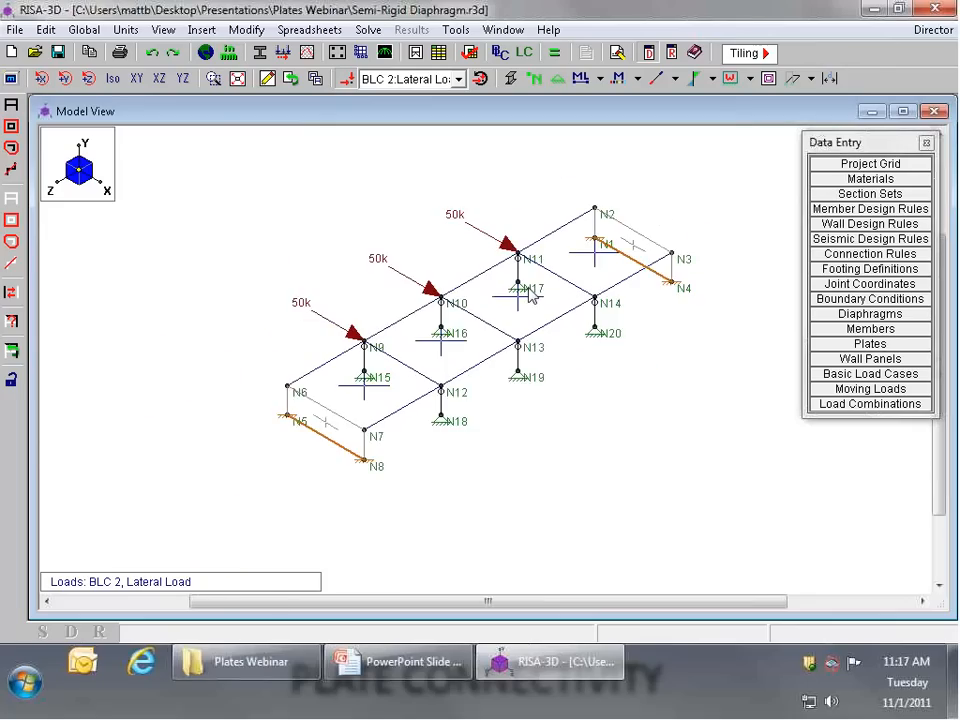
scroll(515, 234, up, 2)
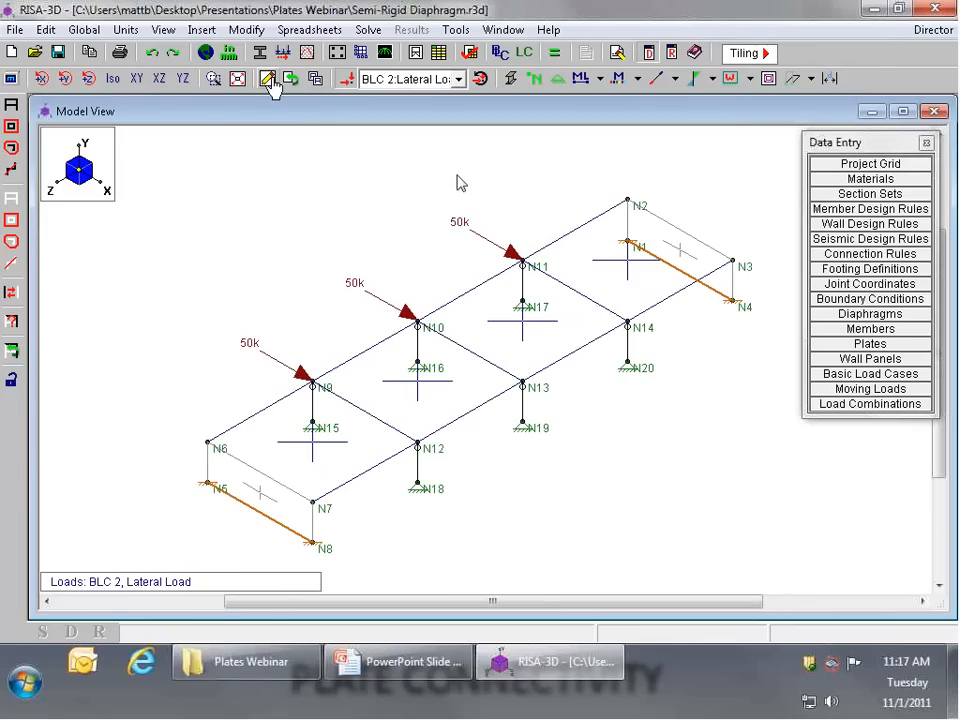
scroll(501, 188, down, 3)
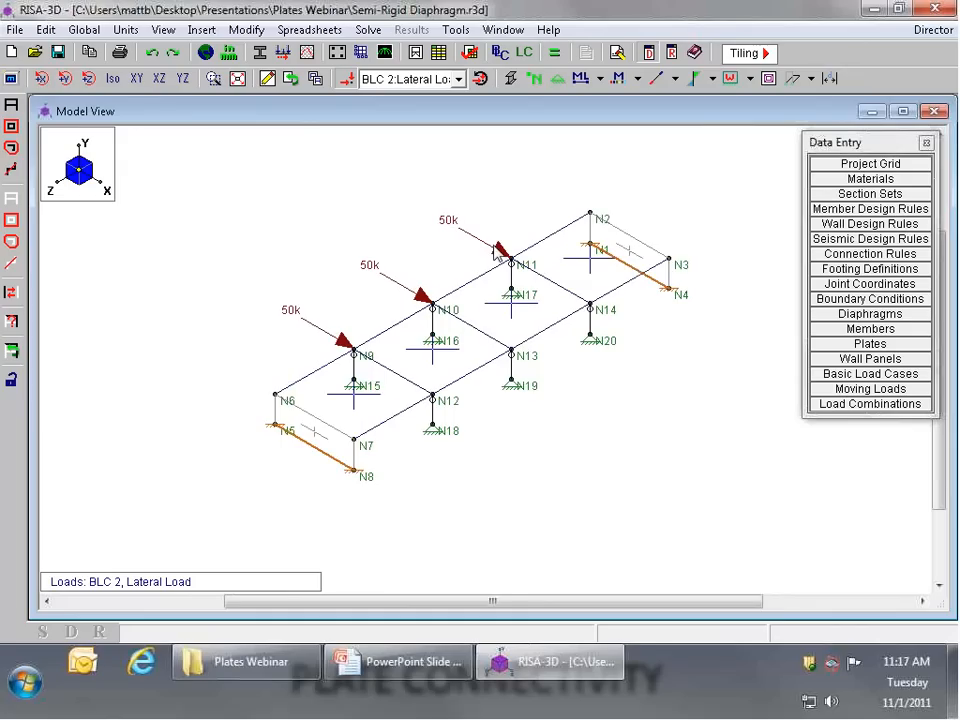
scroll(511, 201, up, 2)
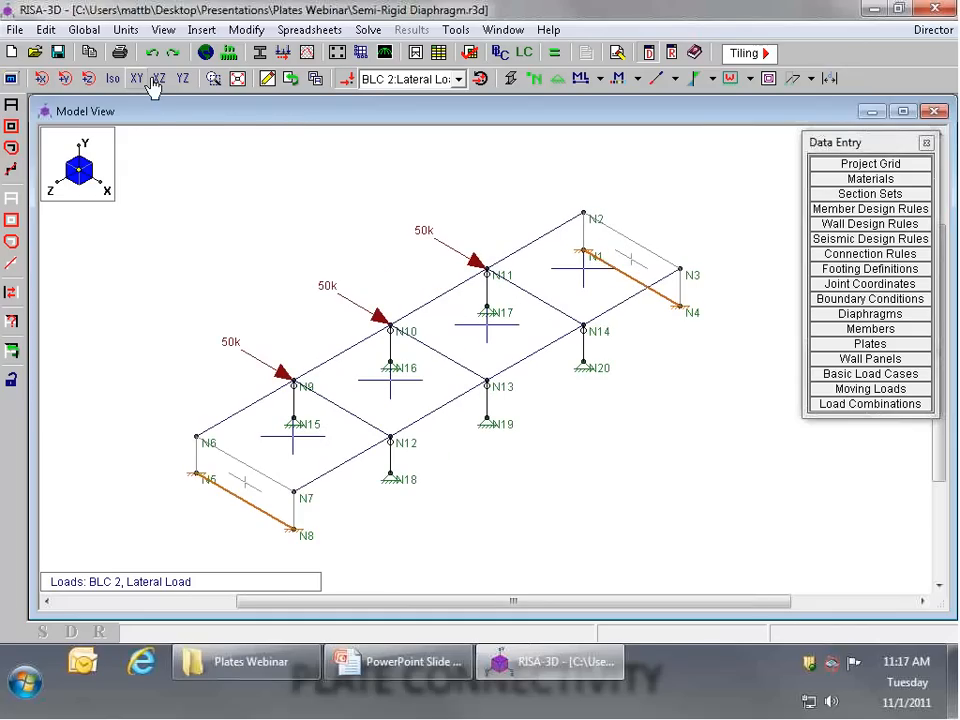
Step: Copy the whole model with its loads three times at 50 ft increments along X, and view the result in isometric
click(158, 79)
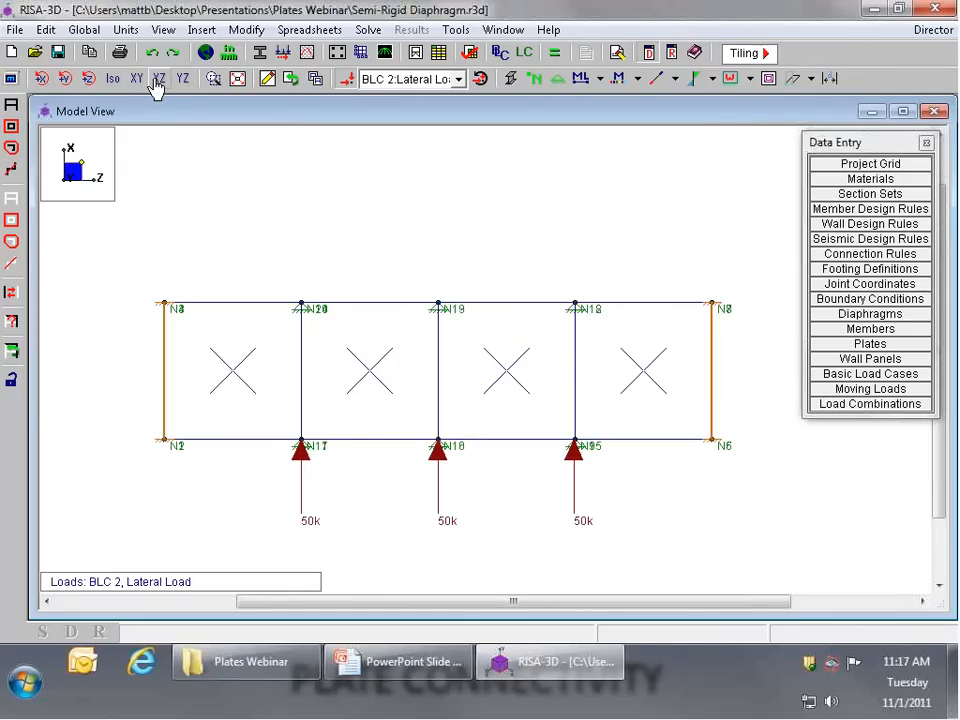
click(268, 79)
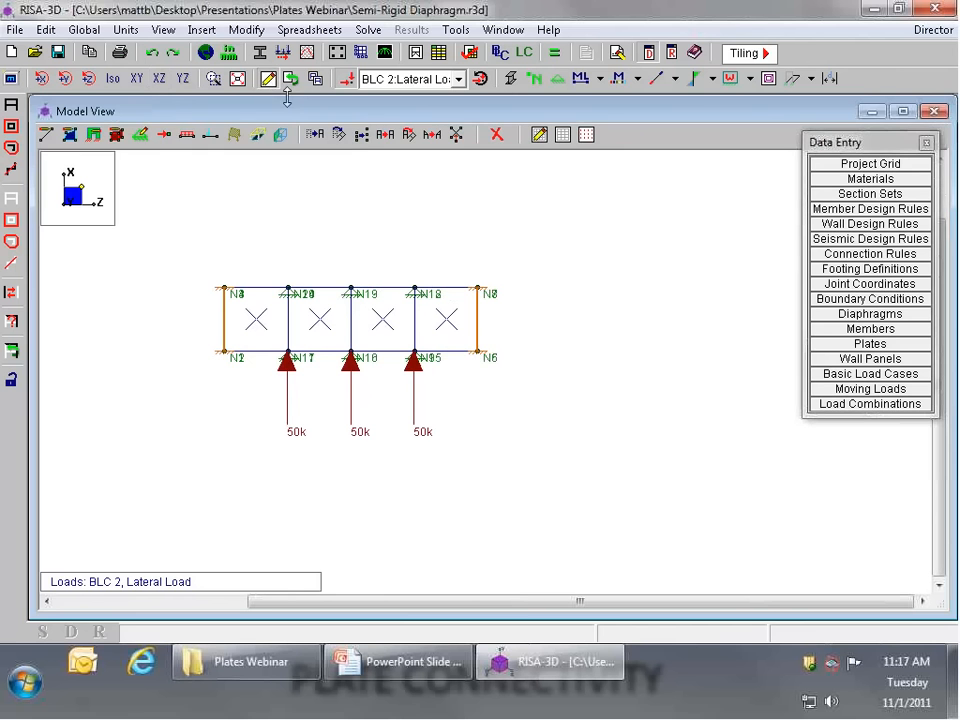
click(385, 136)
drag(620, 283, 684, 222)
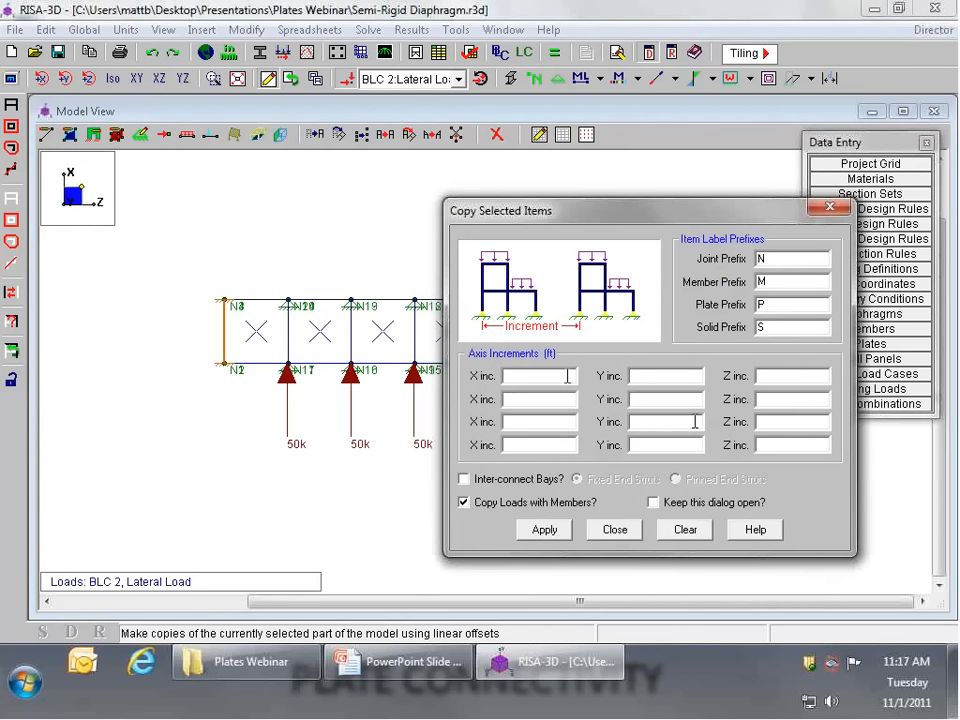
click(529, 379)
text(3@5)
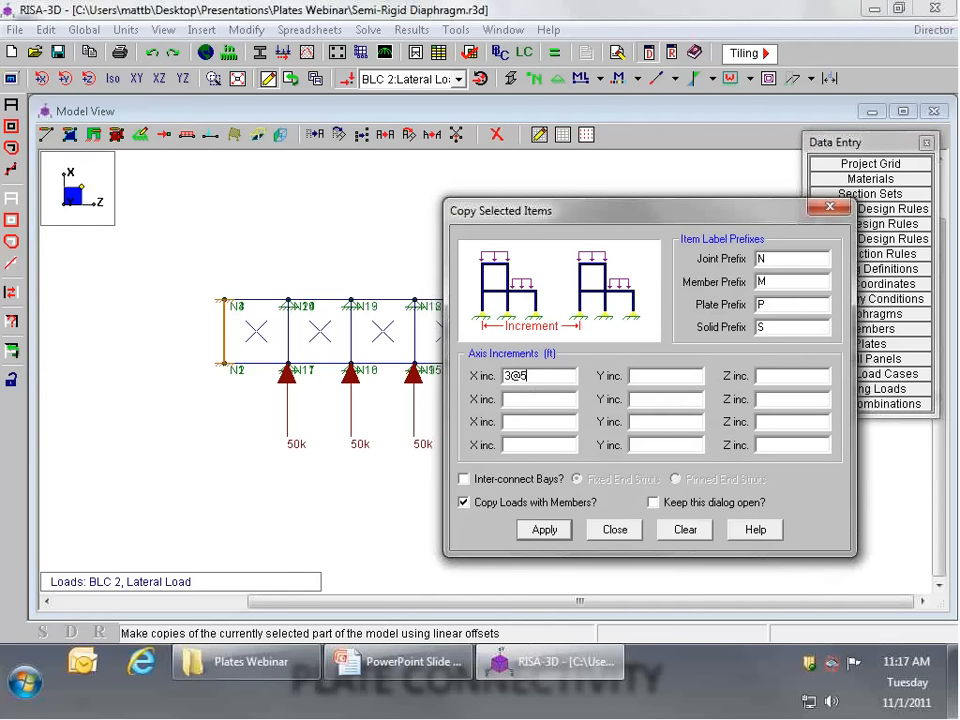
text(0)
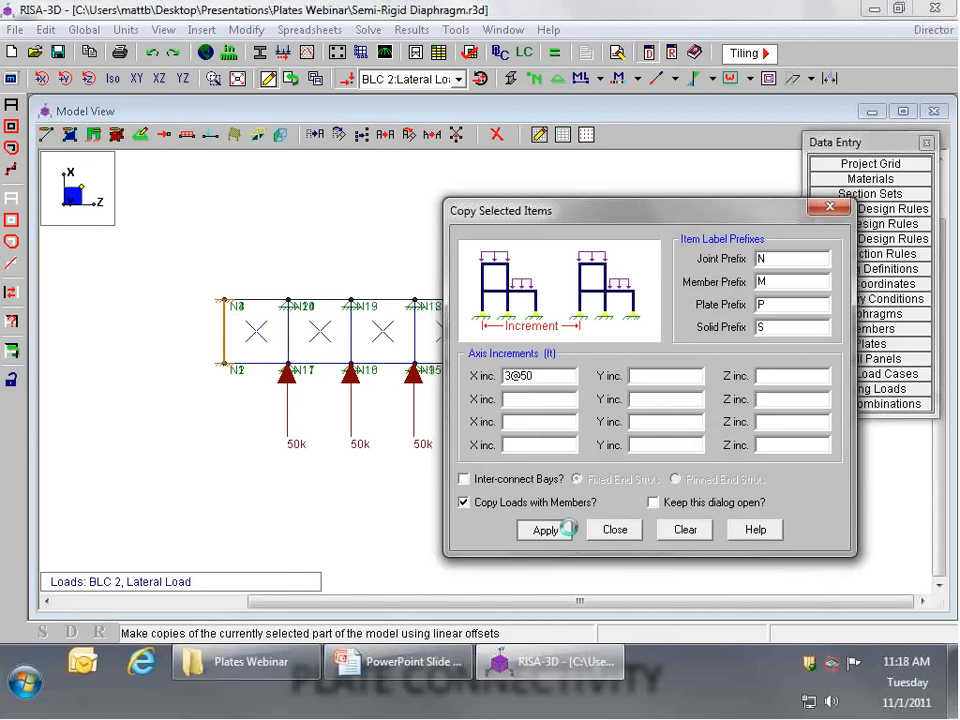
click(550, 529)
scroll(454, 487, down, 2)
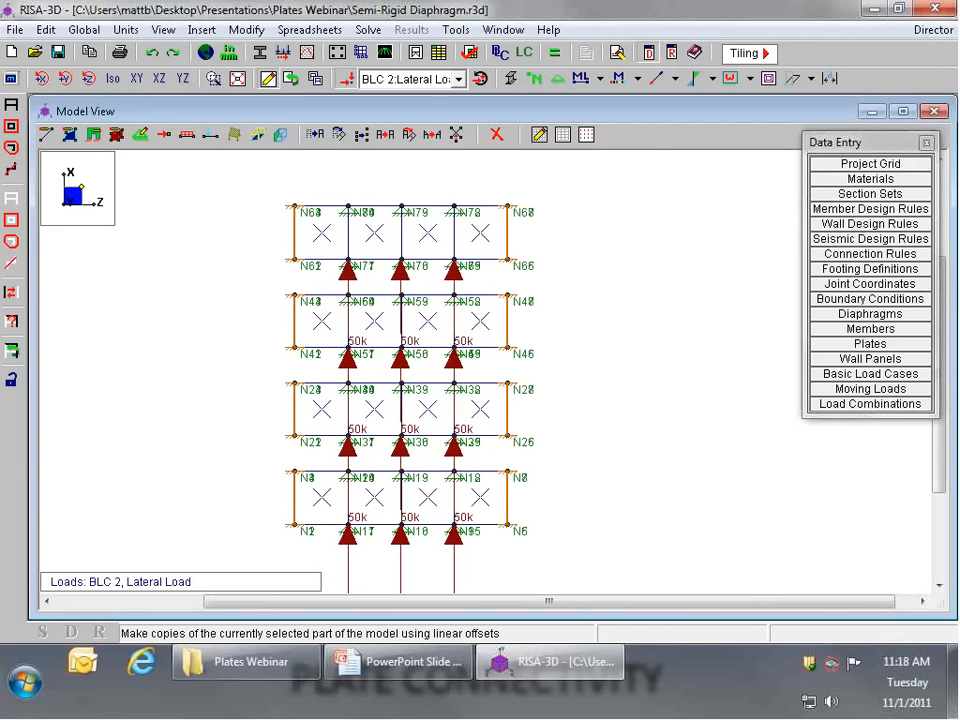
click(113, 78)
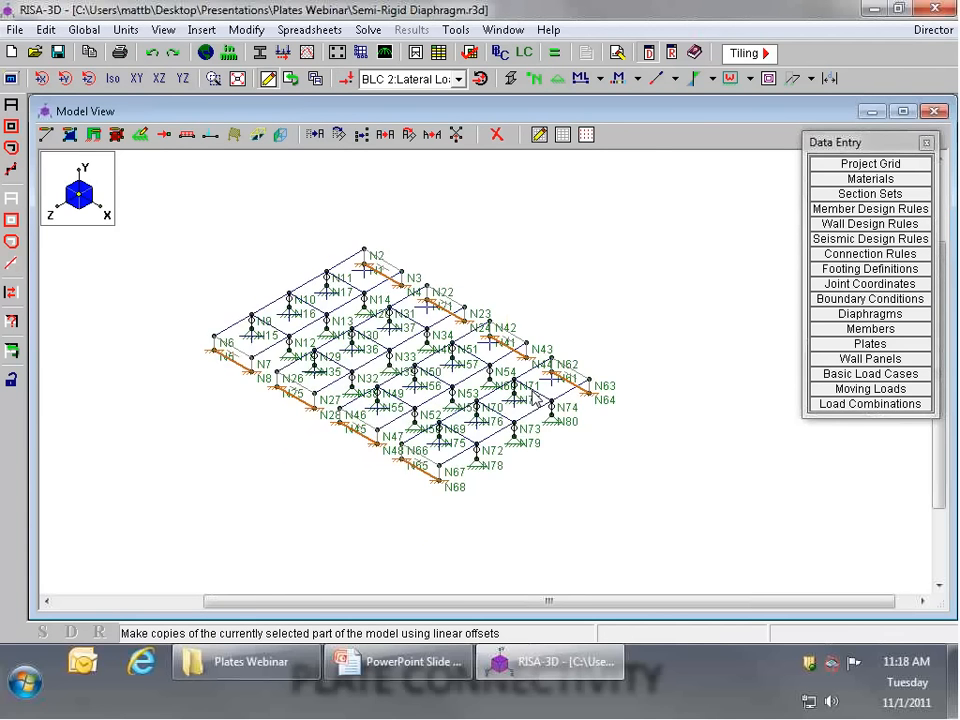
scroll(366, 240, down, 1)
scroll(368, 216, up, 3)
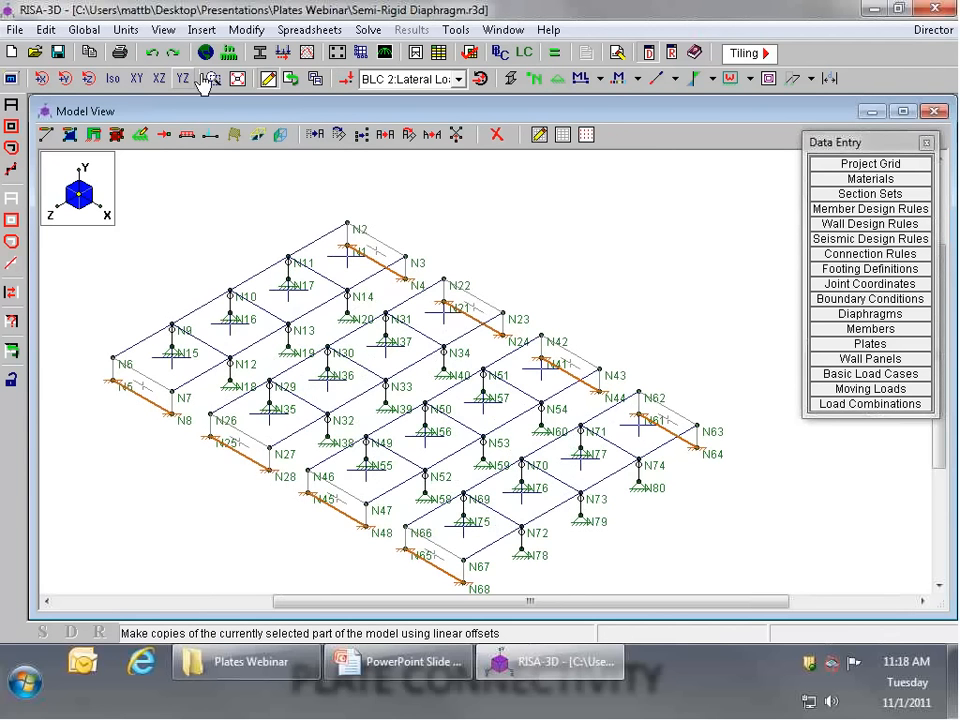
Step: In the XZ view, unselect the copy farthest along X and submesh the quad plates of the other three structures 2 by 2
click(137, 80)
click(153, 82)
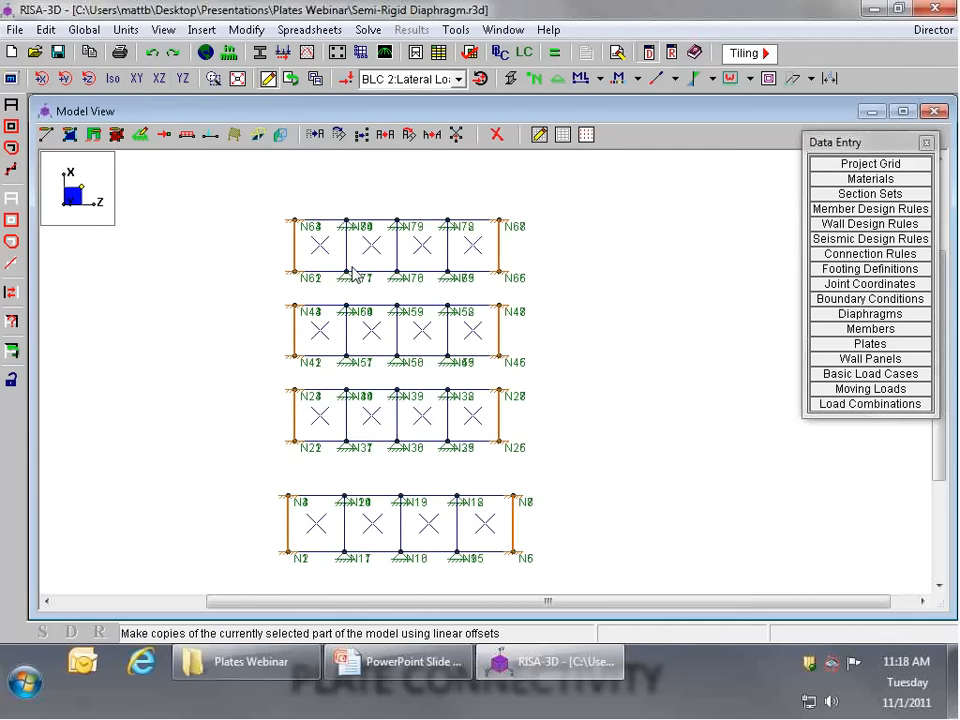
click(12, 222)
drag(268, 201, 499, 292)
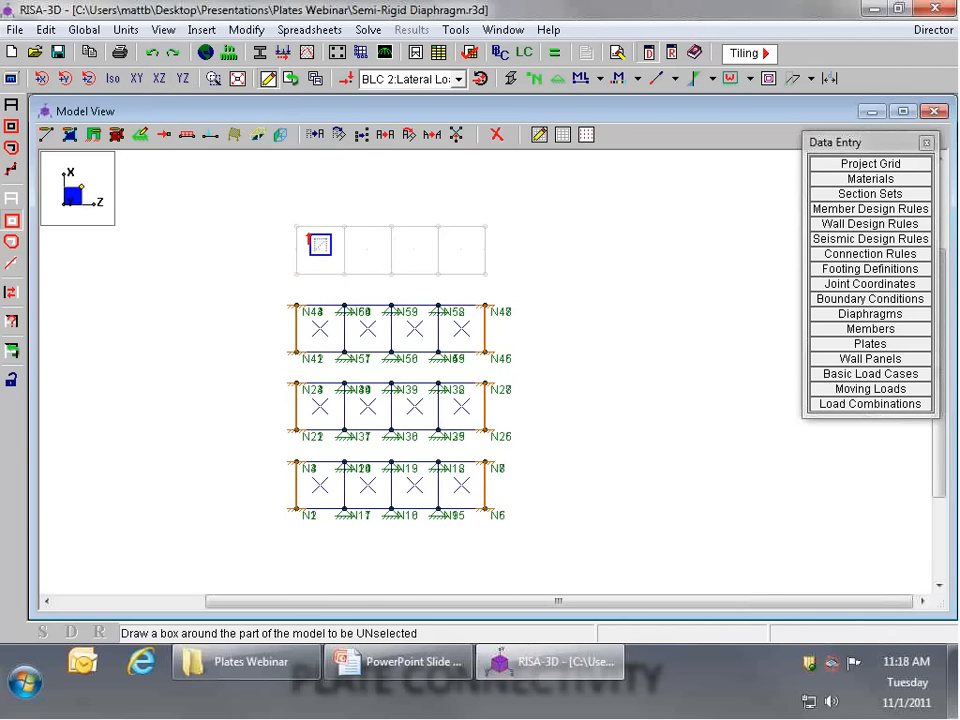
click(246, 29)
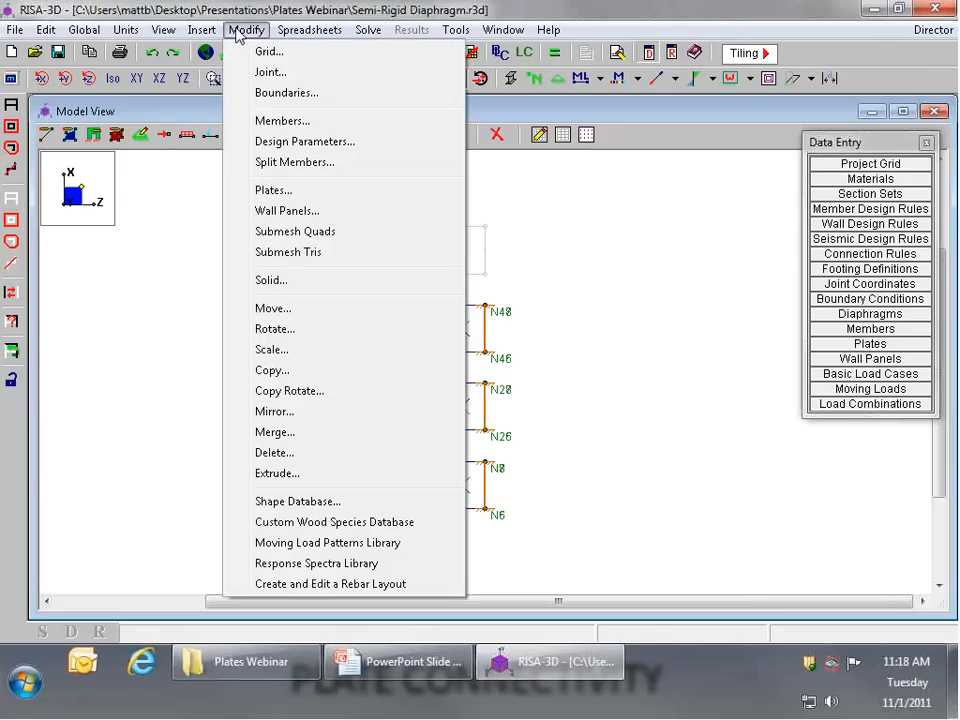
click(280, 231)
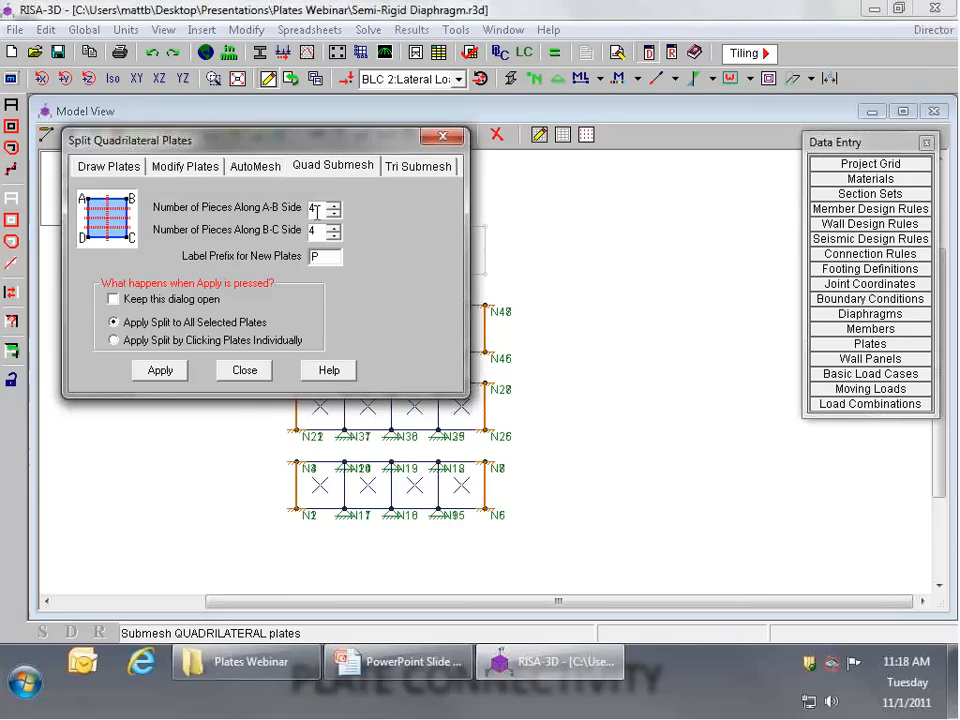
text(2)
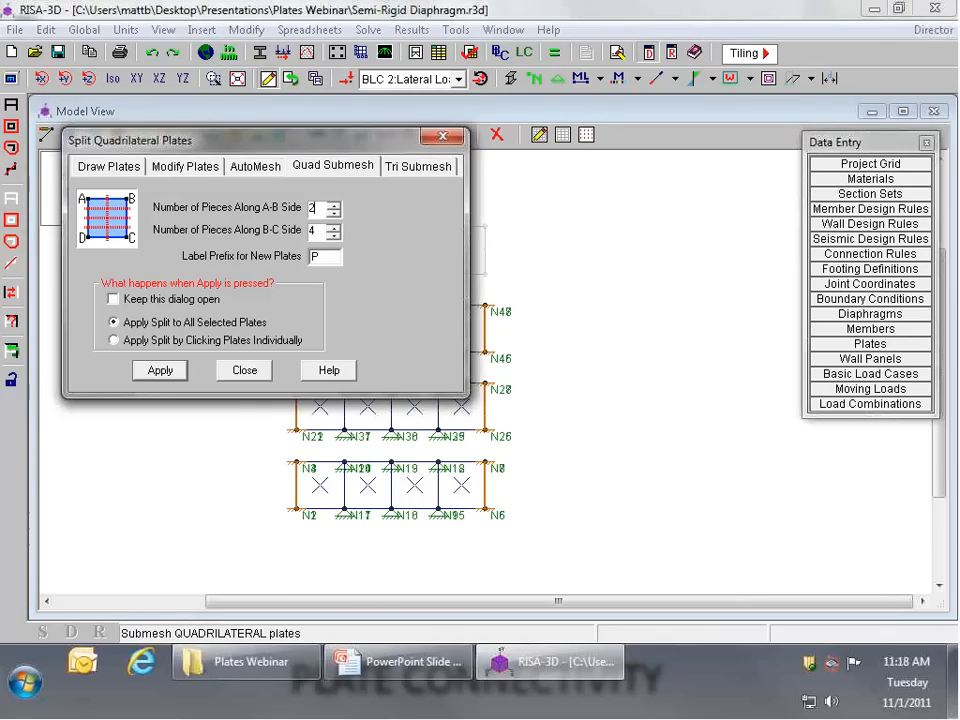
double_click(313, 231)
text(2)
key(Return)
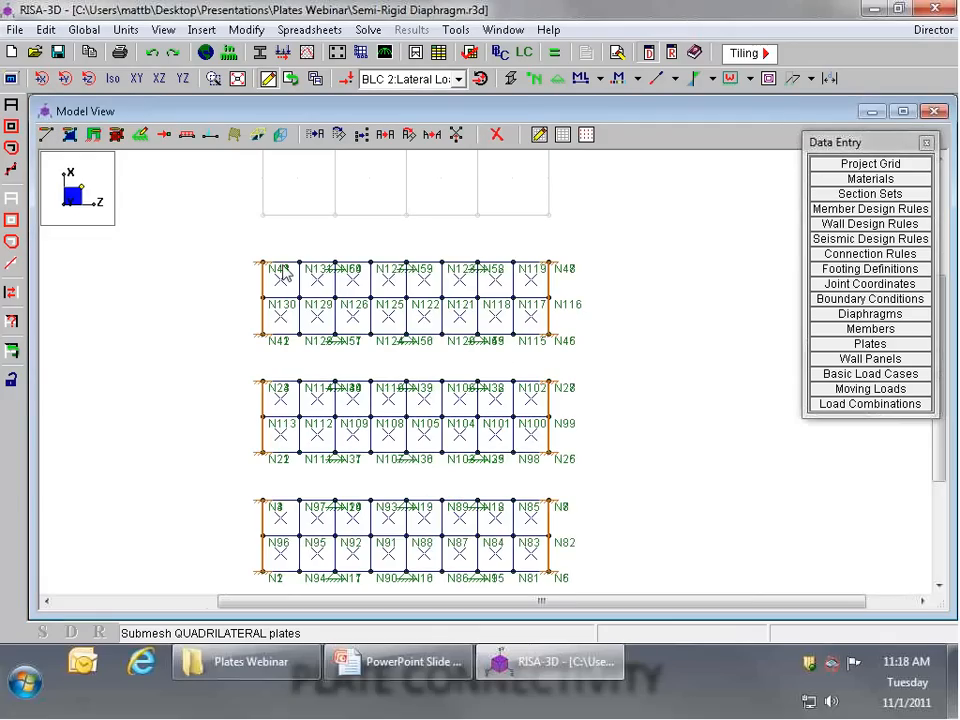
Step: Unselect the second-farthest structure along X as well, and submesh the plates of the two remaining structures 2 by 2
click(10, 219)
drag(250, 350, 622, 262)
click(246, 29)
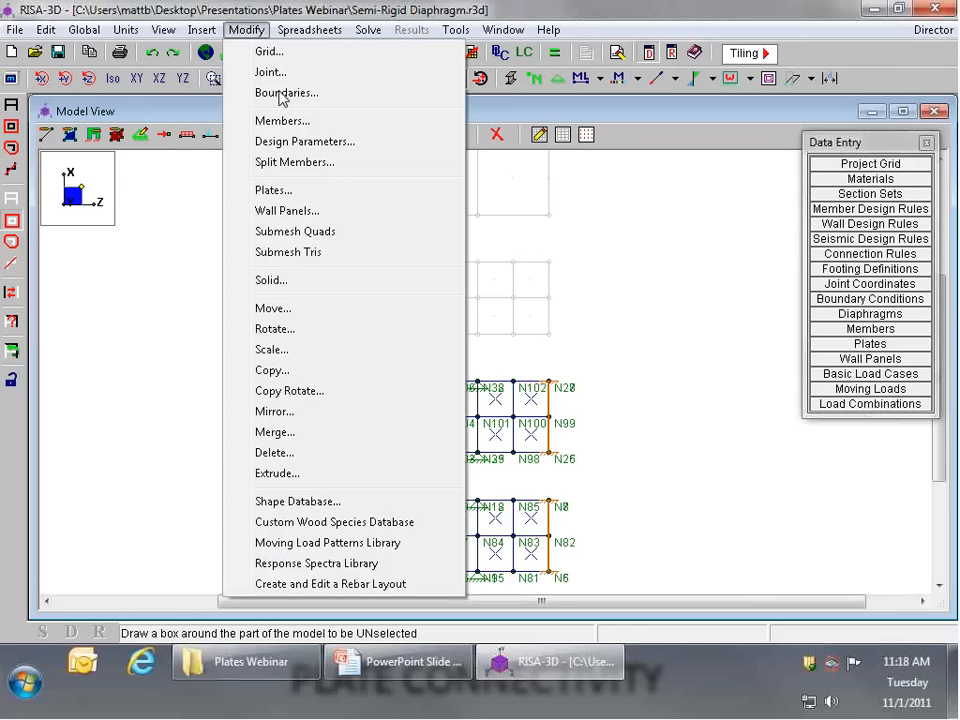
click(298, 232)
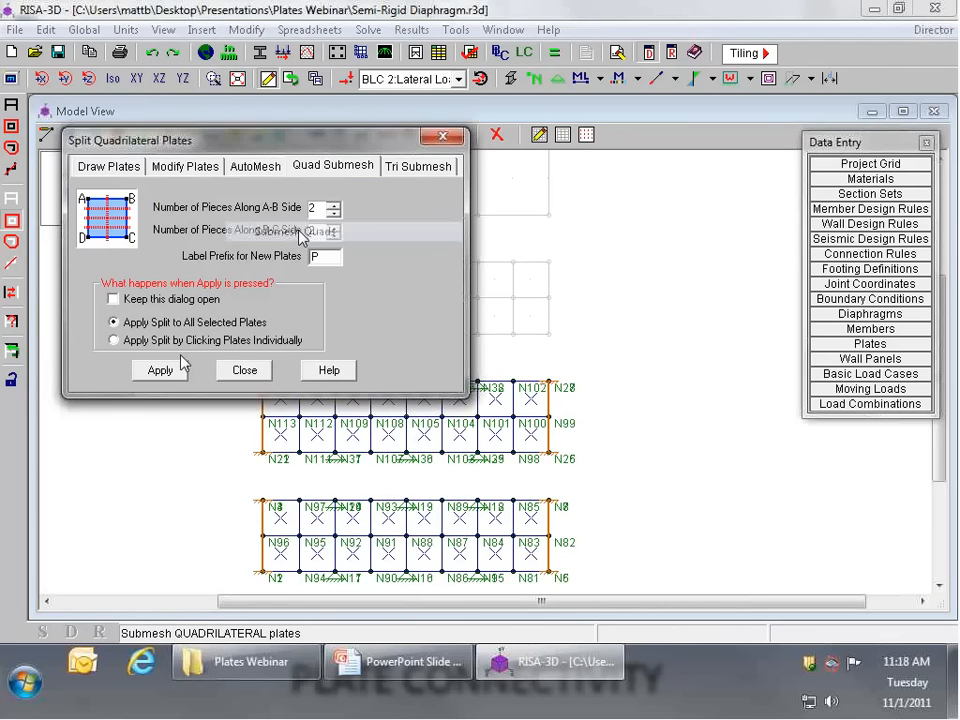
click(182, 366)
scroll(217, 368, down, 1)
middle_drag(217, 368, 184, 325)
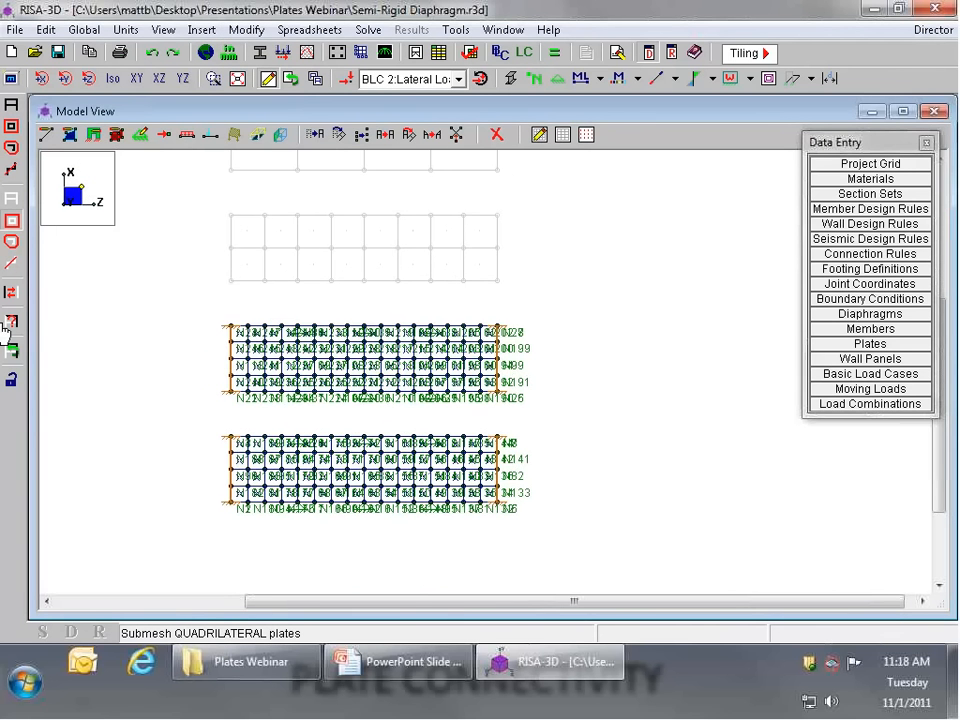
Step: Unselect the copy nearest the original, submesh the original structure's plates 2 by 2 again, and reselect the whole model
drag(203, 408, 601, 299)
click(246, 29)
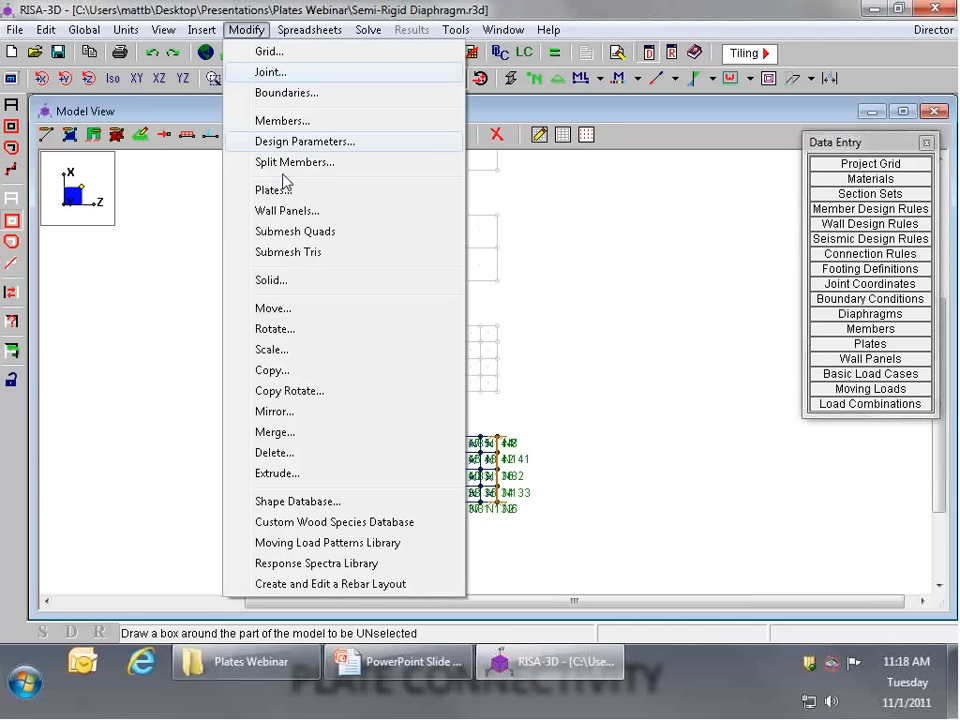
click(284, 234)
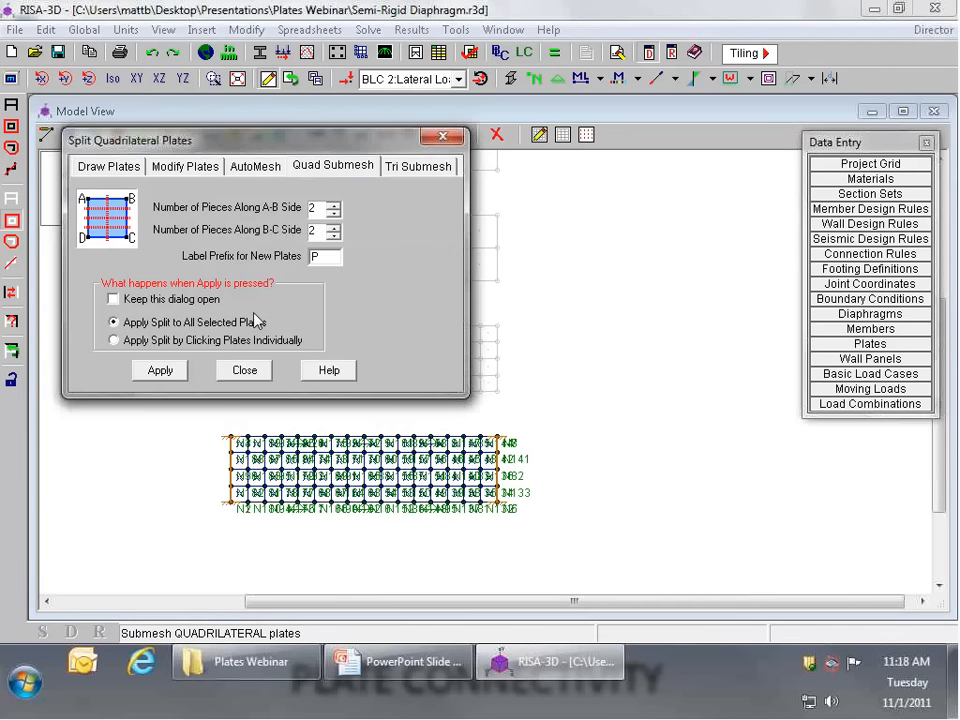
click(161, 372)
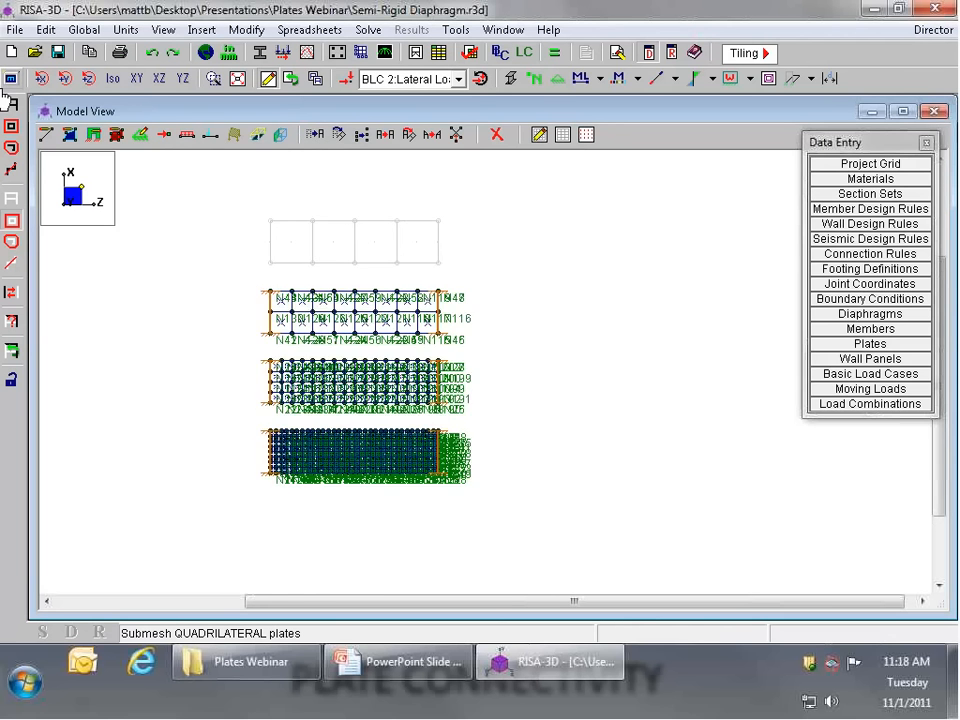
scroll(238, 390, up, 2)
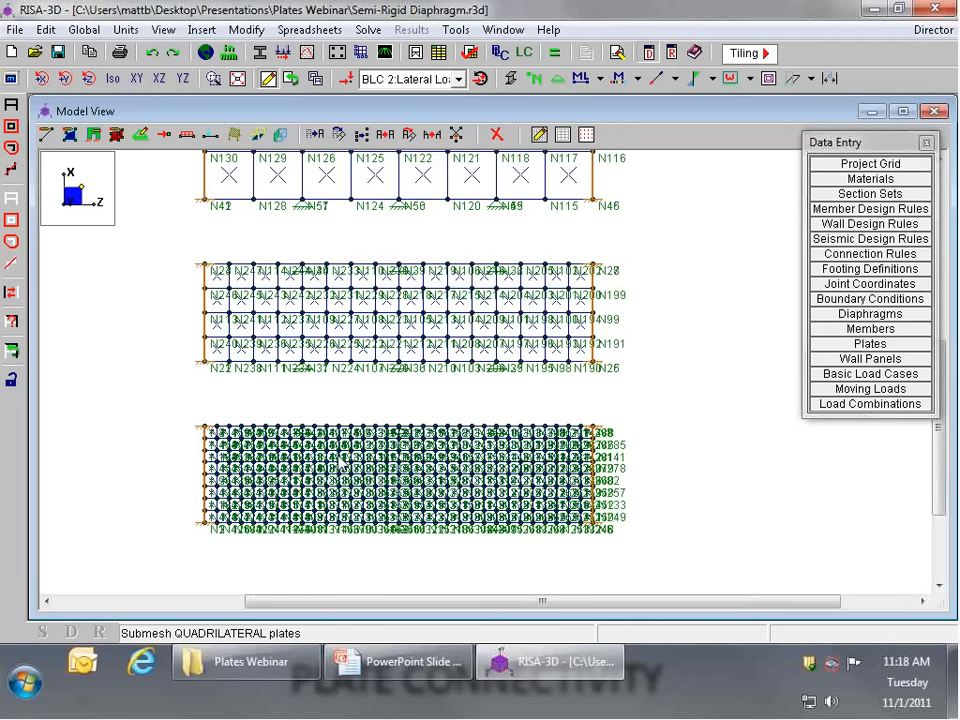
Step: Hide the joint labels and solve the model for the single combination 1: Total Load, closing the joint reactions table
click(535, 82)
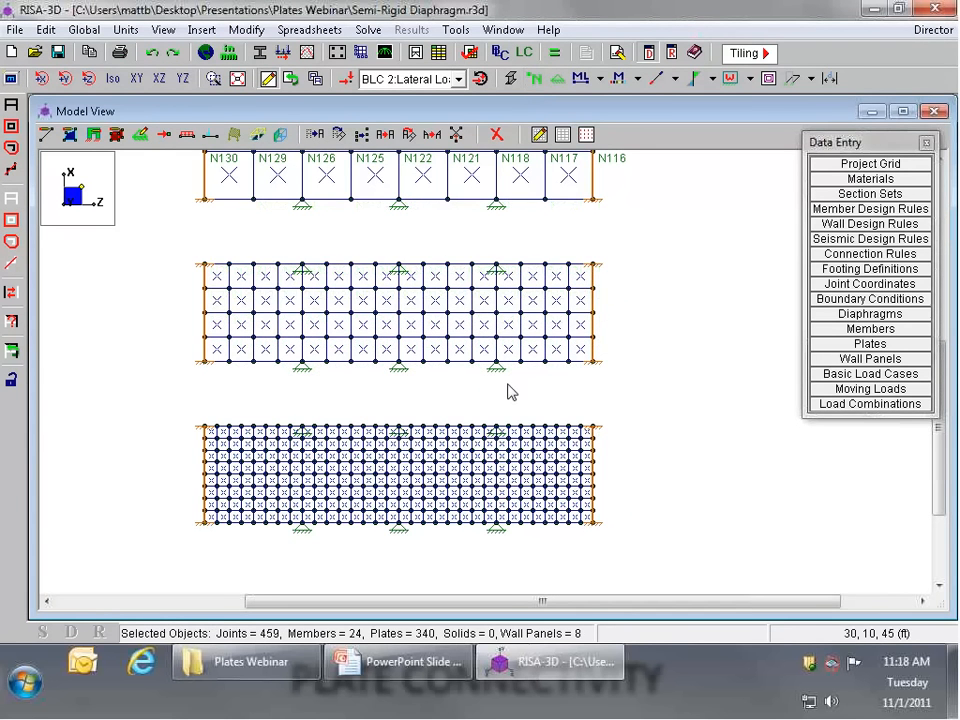
scroll(500, 392, down, 3)
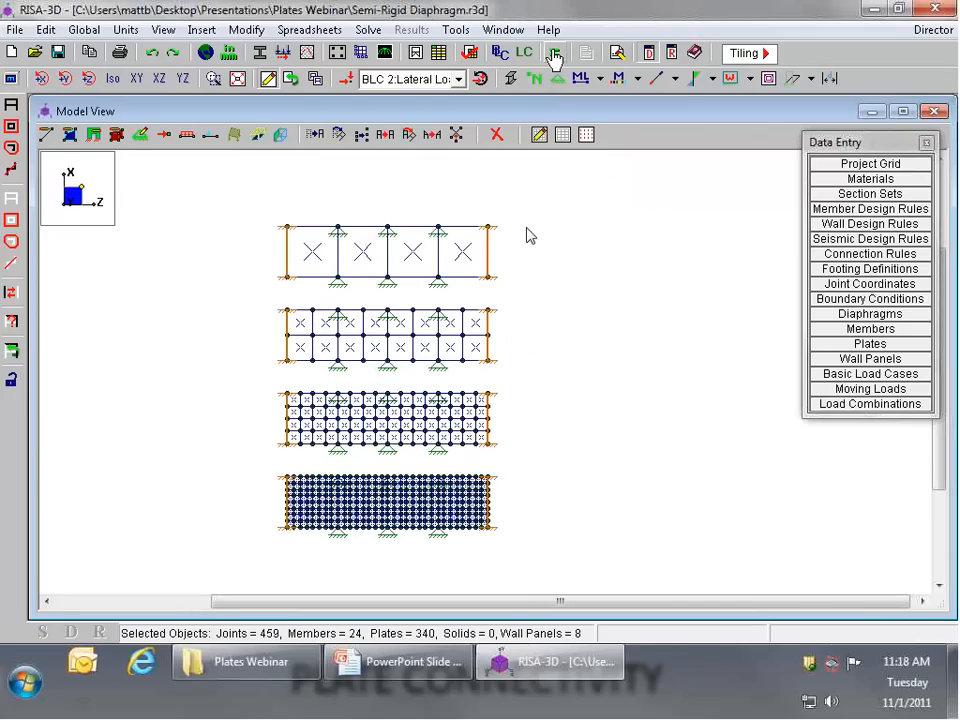
click(553, 53)
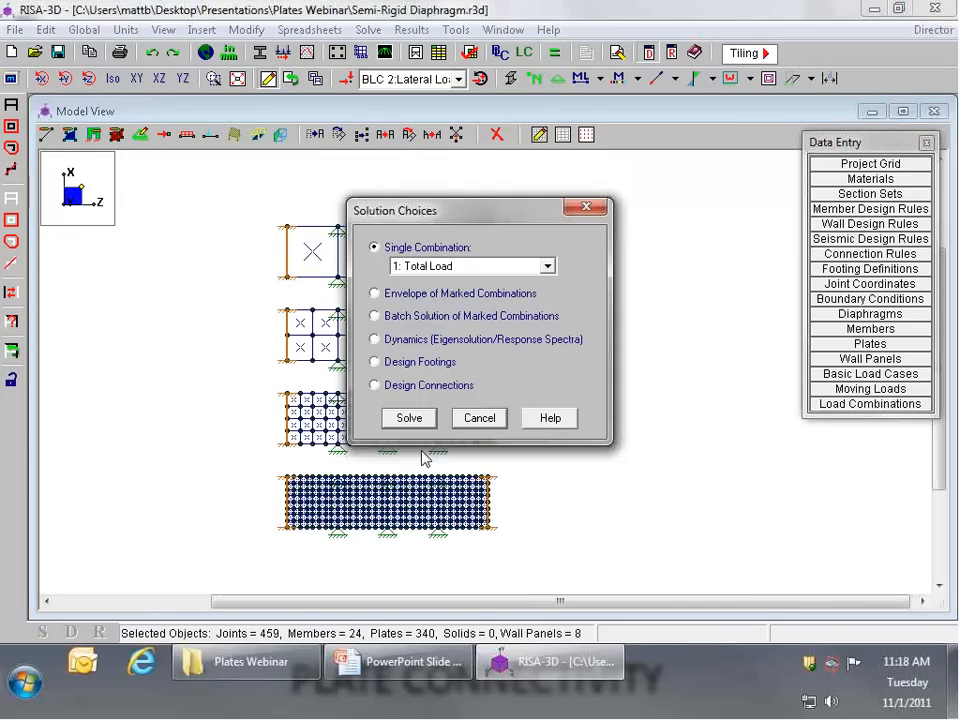
click(409, 418)
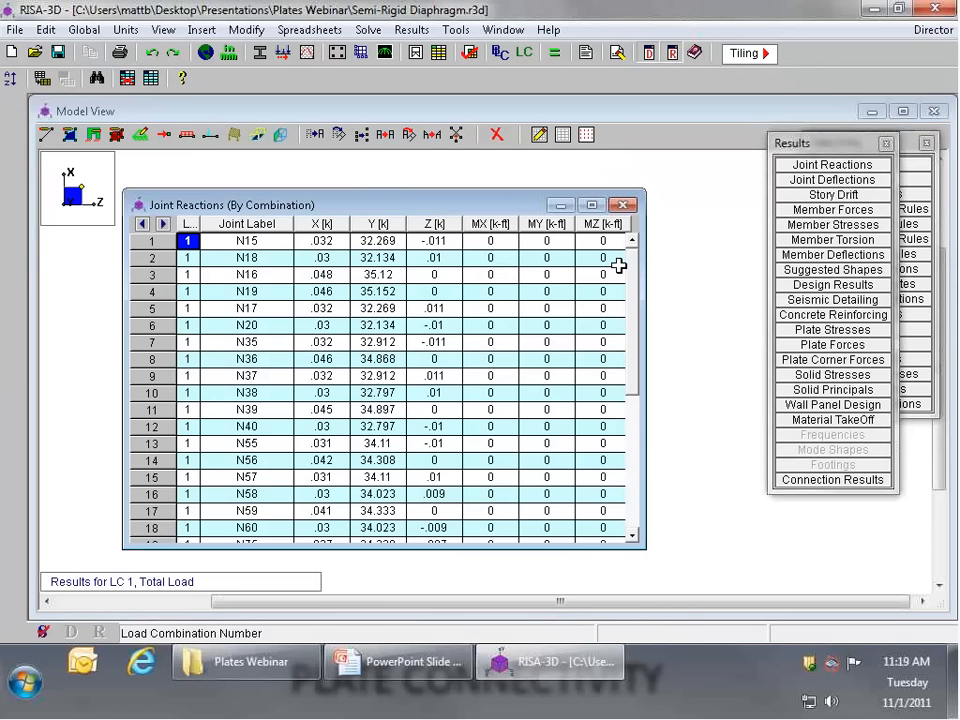
click(623, 205)
Step: Examine the joint deflections of the solved structures in the X, Y and Z directions, and close the table
scroll(364, 460, up, 3)
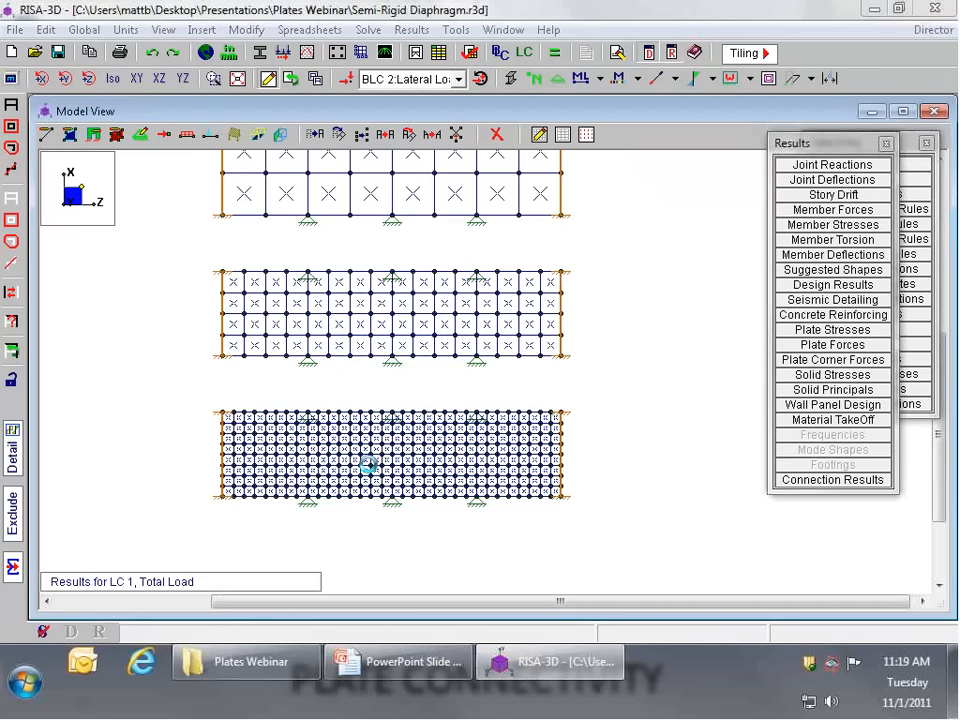
scroll(376, 462, up, 2)
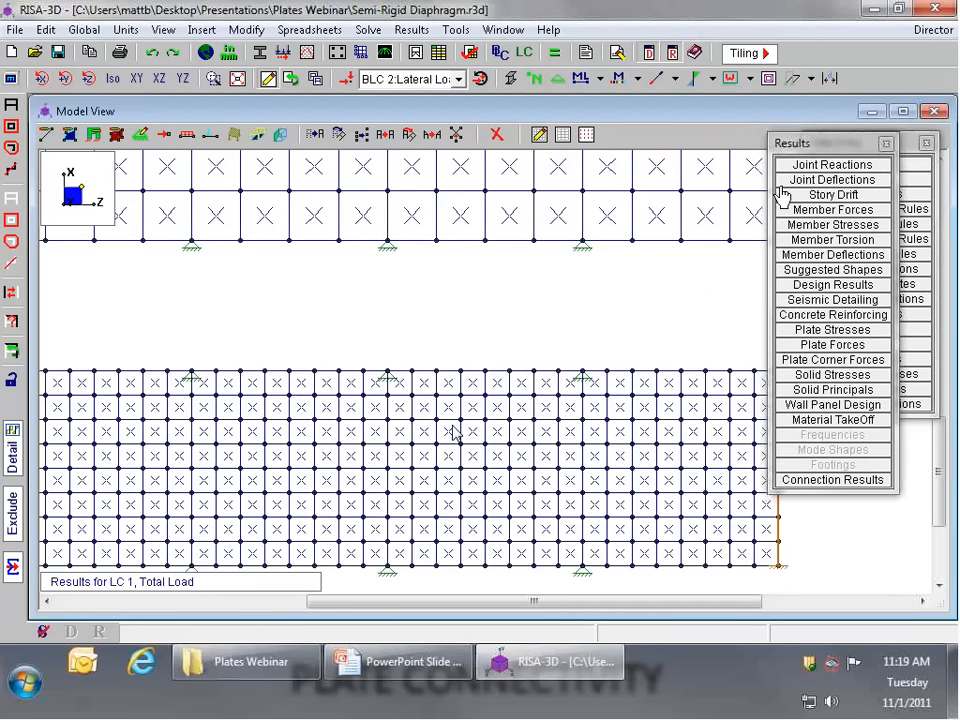
scroll(376, 462, down, 1)
scroll(376, 463, down, 3)
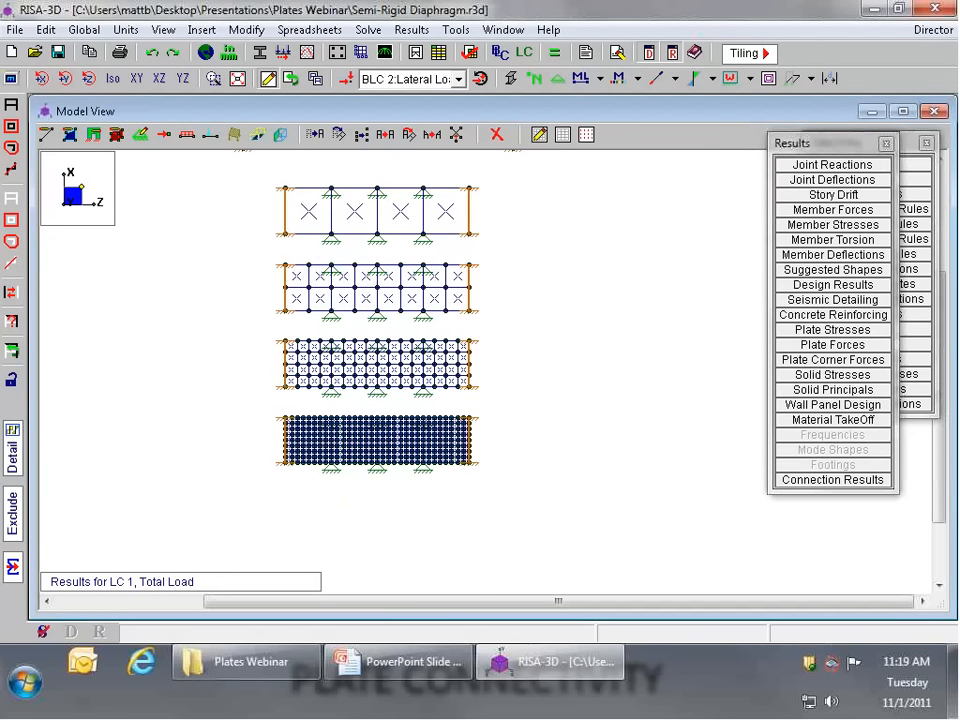
click(797, 182)
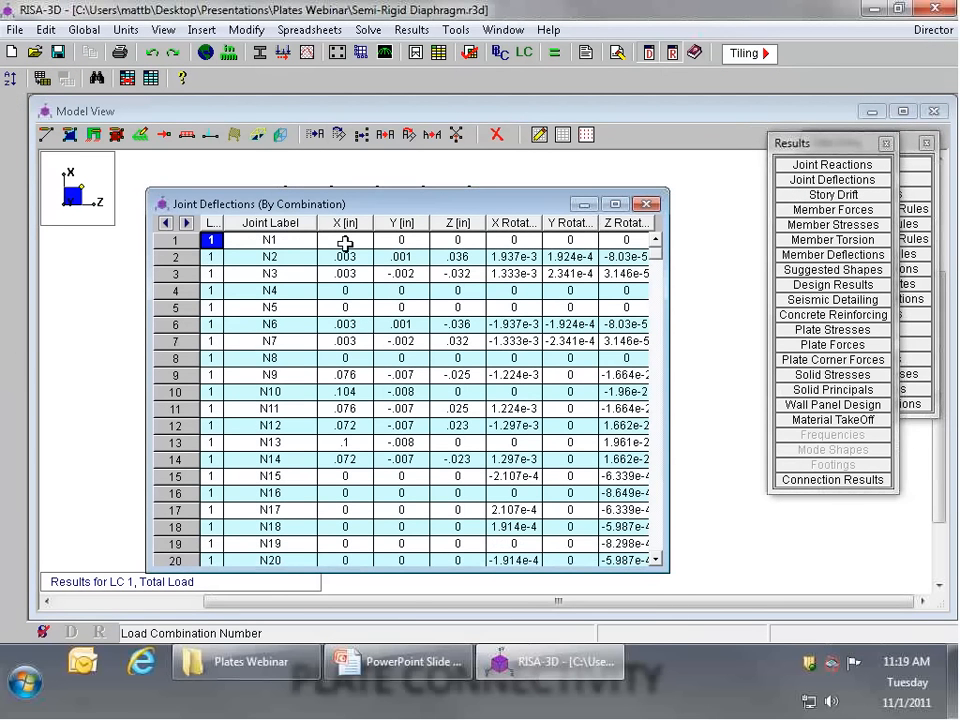
key(Right)
key(Right)
key(Right)
key(Right)
drag(317, 205, 359, 291)
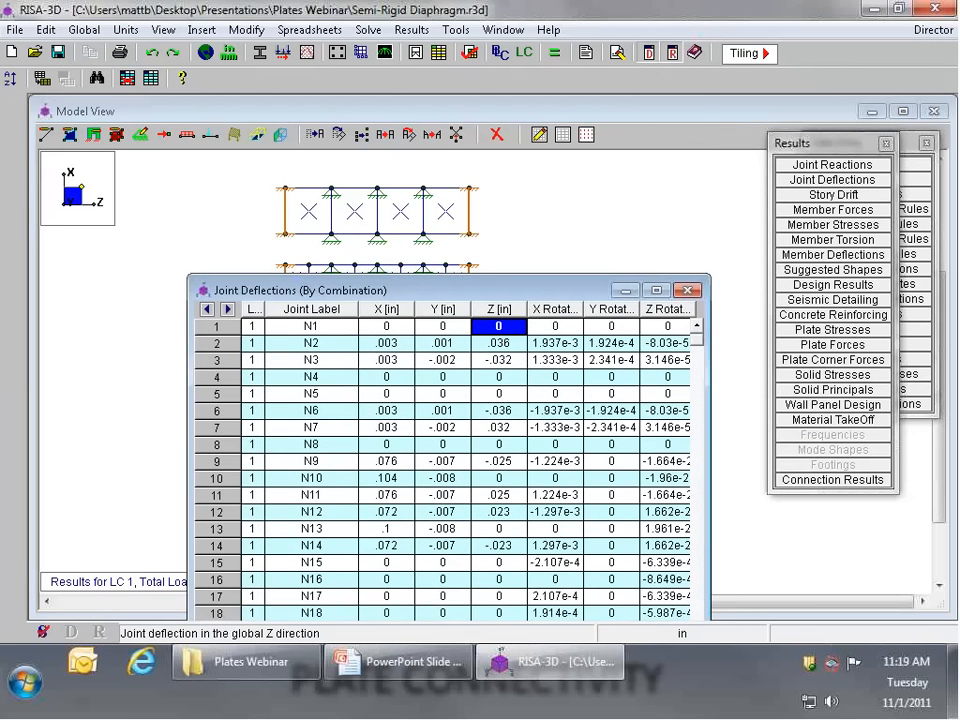
drag(473, 292, 473, 250)
drag(698, 290, 713, 370)
click(688, 245)
Step: Unselect the whole model and reselect only the mid-length joint on the far X edge of each of the four diaphragm structures
scroll(476, 456, up, 2)
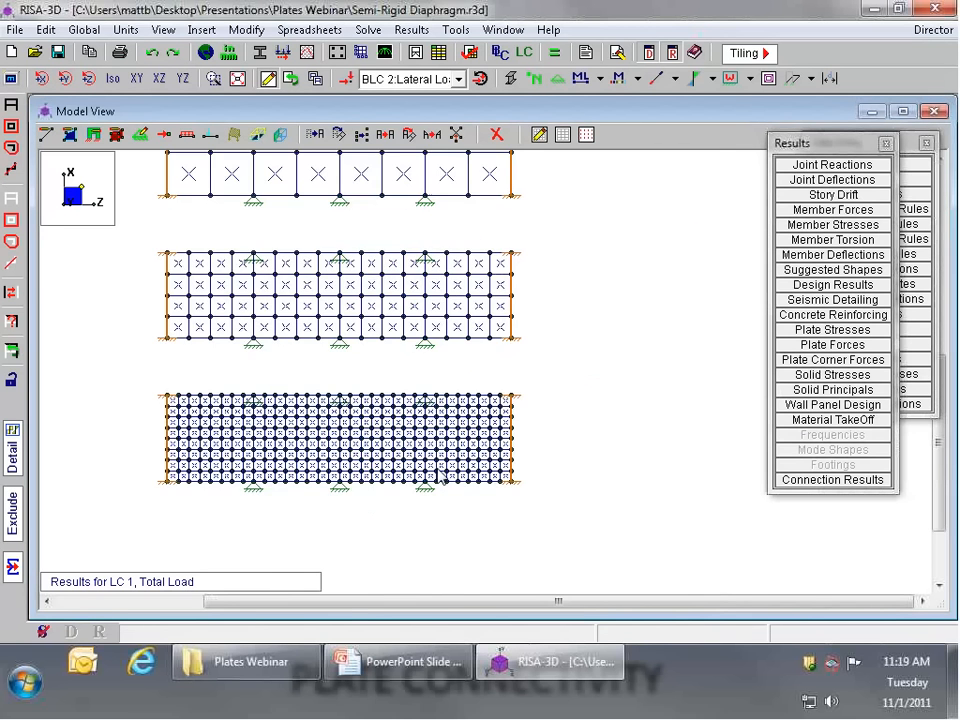
scroll(438, 476, up, 4)
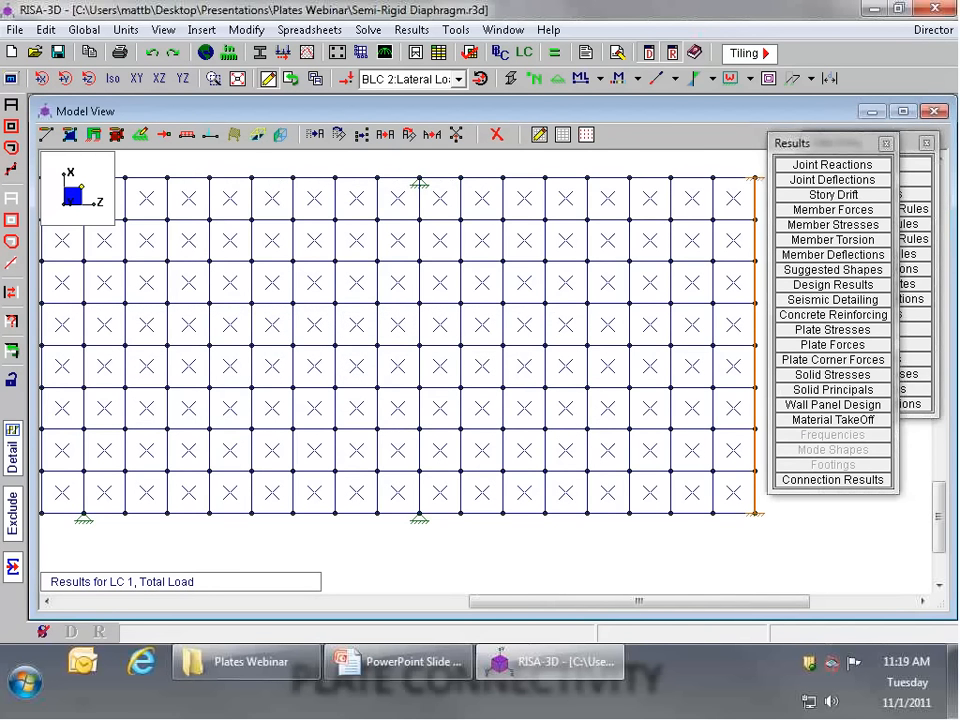
scroll(521, 555, down, 3)
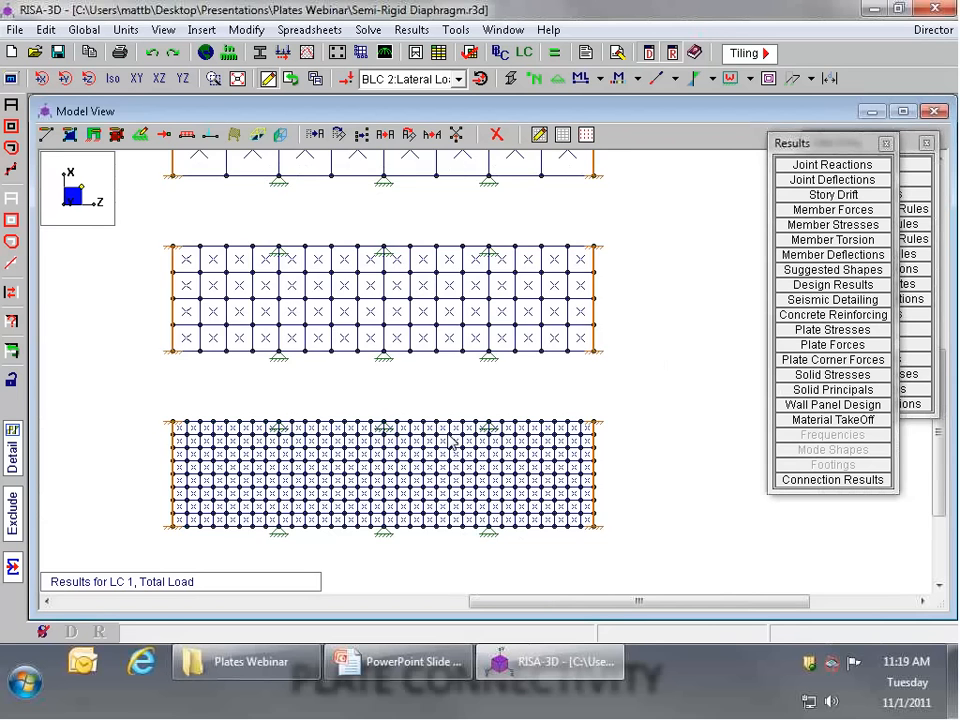
scroll(450, 443, down, 3)
scroll(420, 255, up, 2)
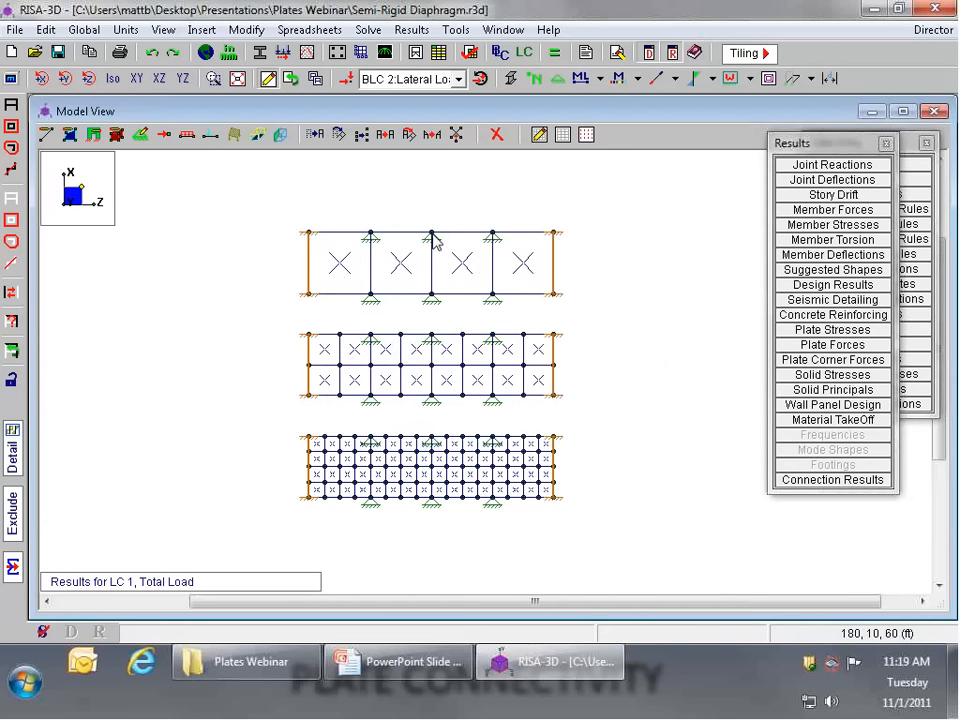
scroll(432, 242, down, 1)
click(10, 207)
scroll(445, 242, up, 2)
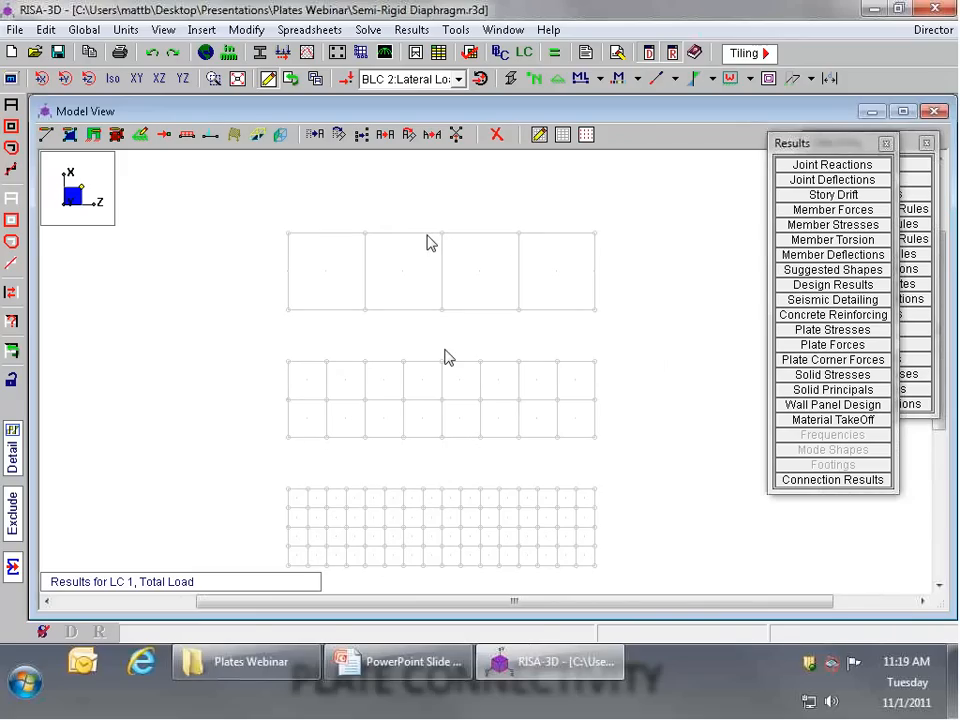
click(440, 234)
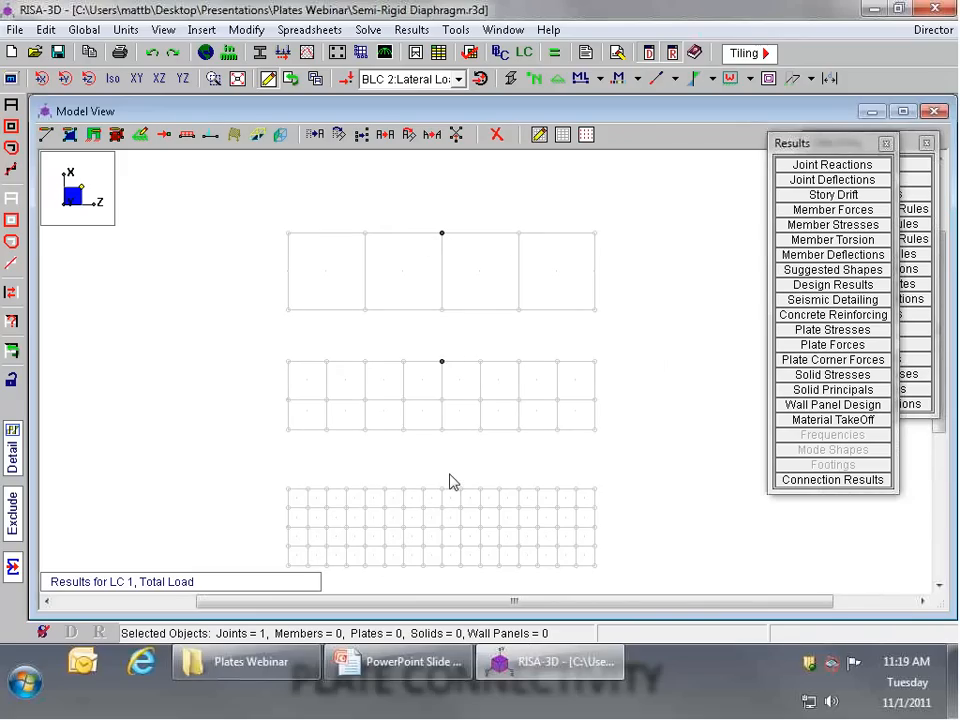
scroll(449, 482, up, 4)
scroll(422, 489, down, 4)
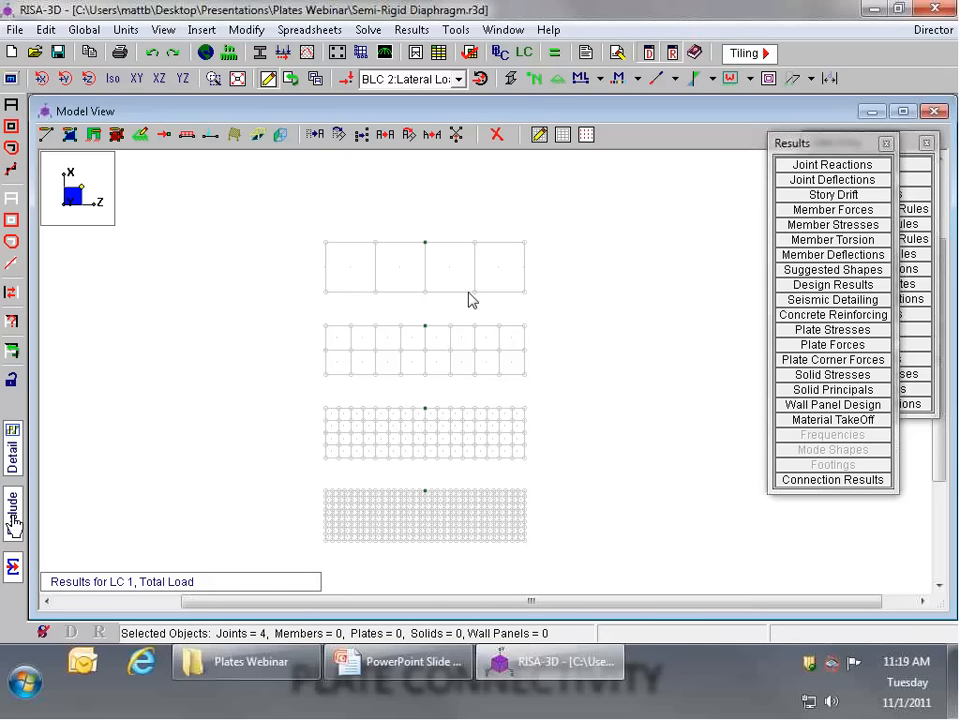
Step: Exclude all unselected items from the results listings, view the joint deflections of the four selected joints, and close the results tables
click(815, 180)
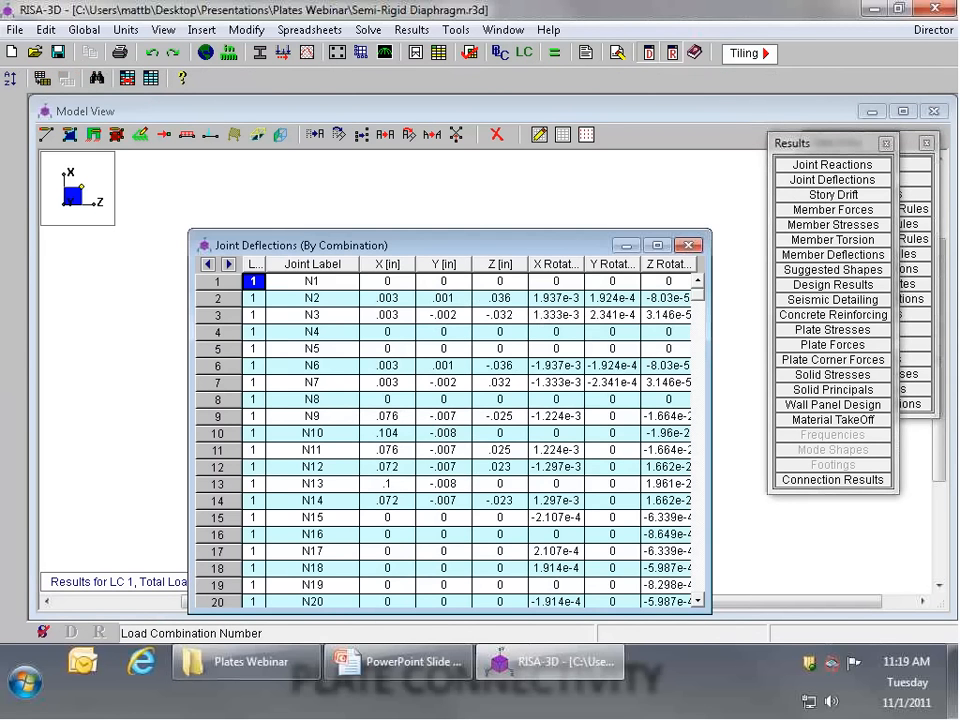
click(12, 512)
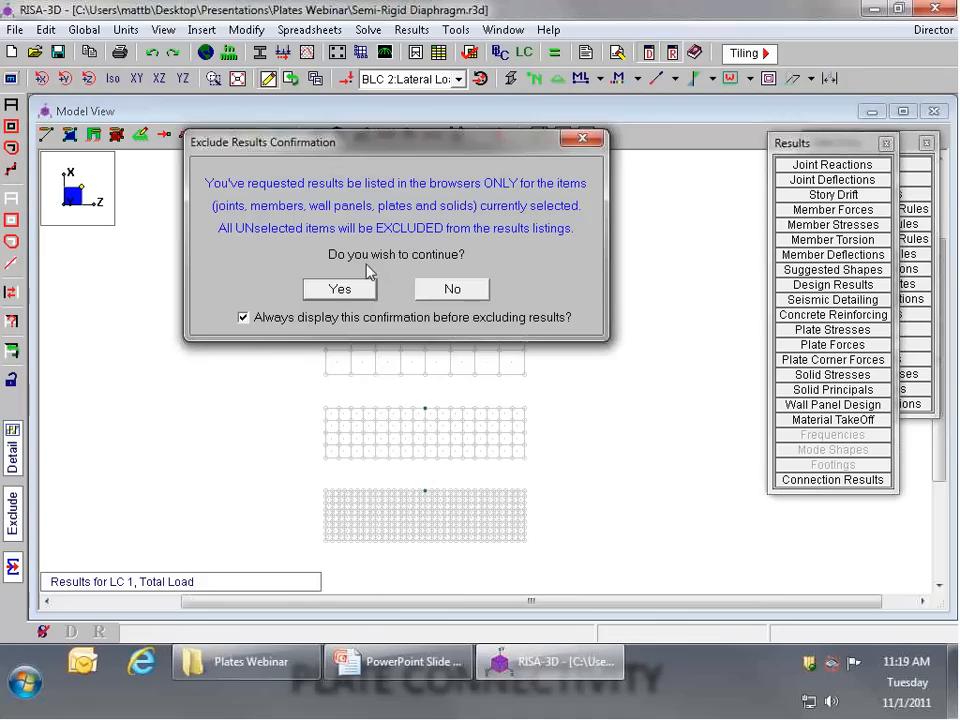
click(352, 290)
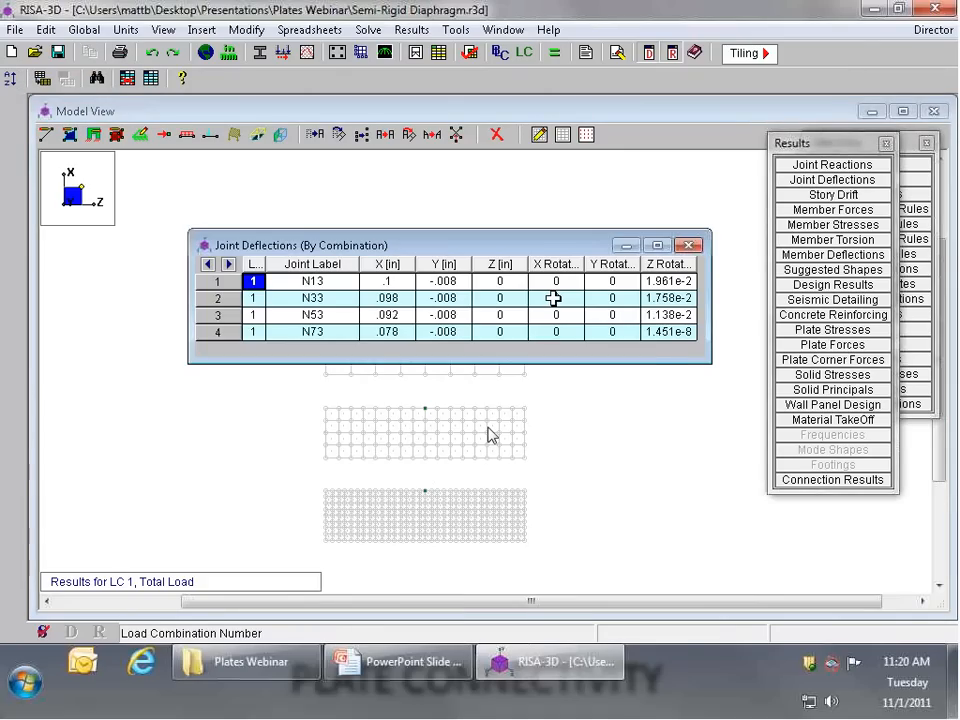
drag(456, 244, 750, 169)
click(832, 210)
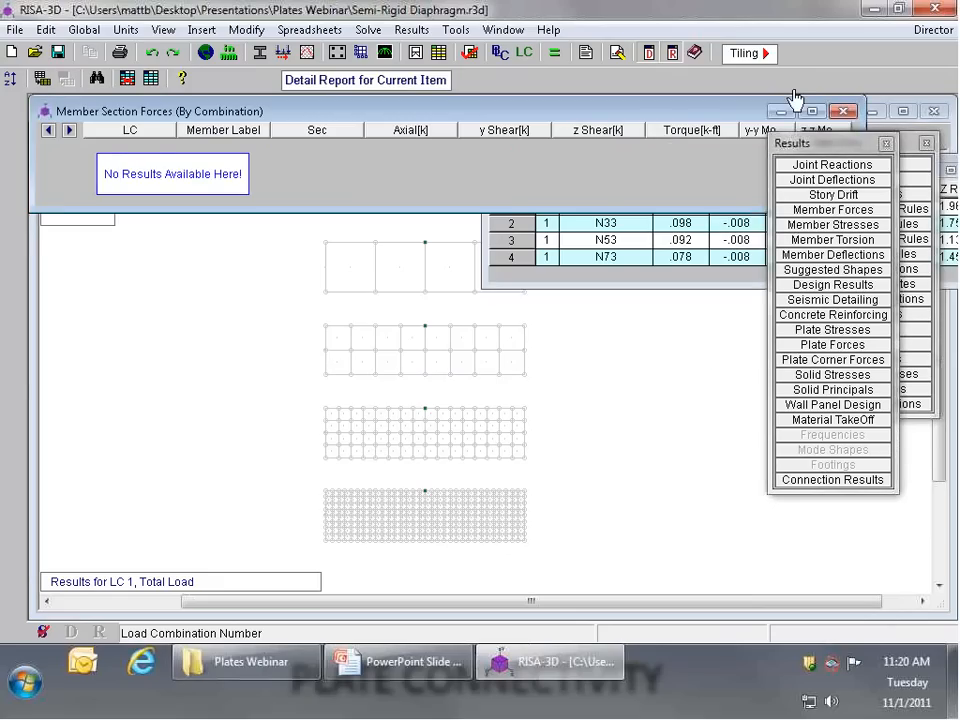
click(843, 111)
drag(676, 168, 380, 222)
click(690, 220)
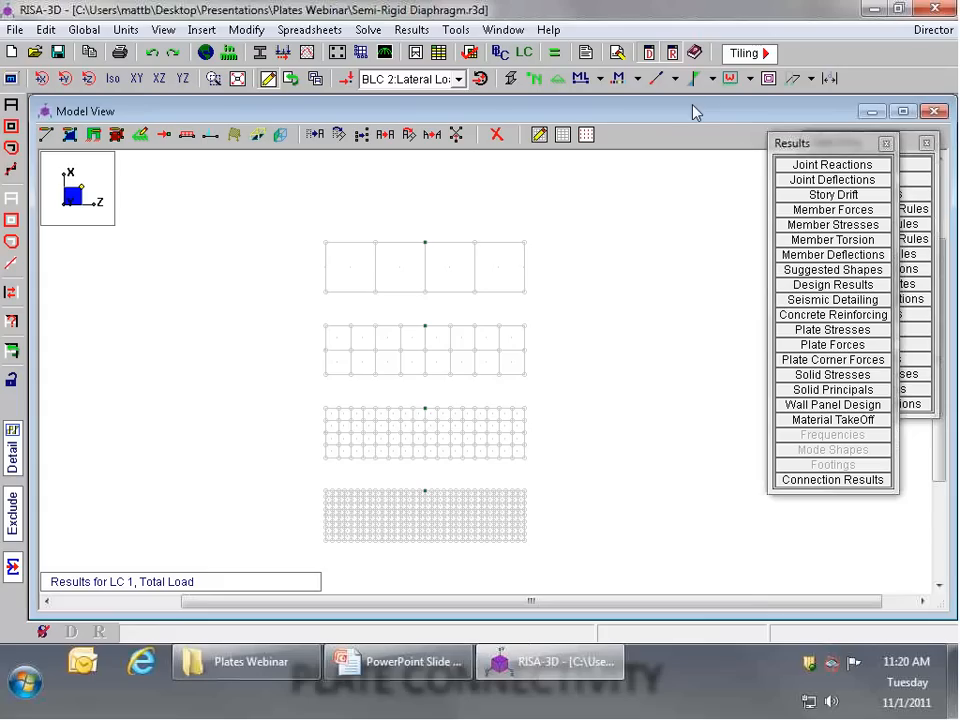
Step: Turn on the joint labels and show the joint deflections table beside the four structures
click(533, 77)
scroll(451, 336, up, 3)
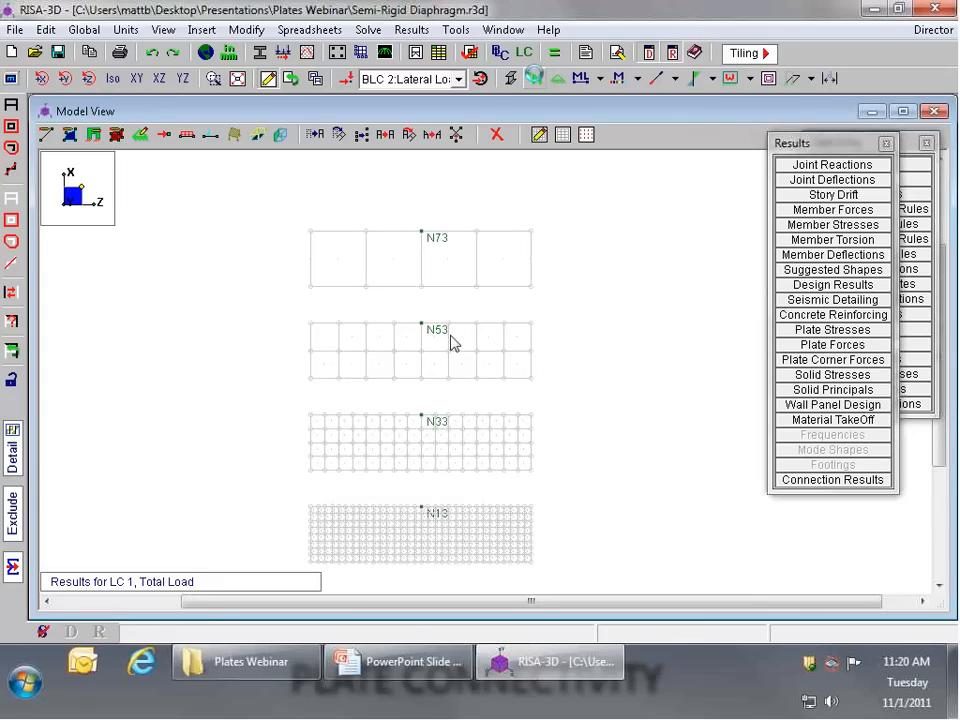
scroll(415, 218, down, 2)
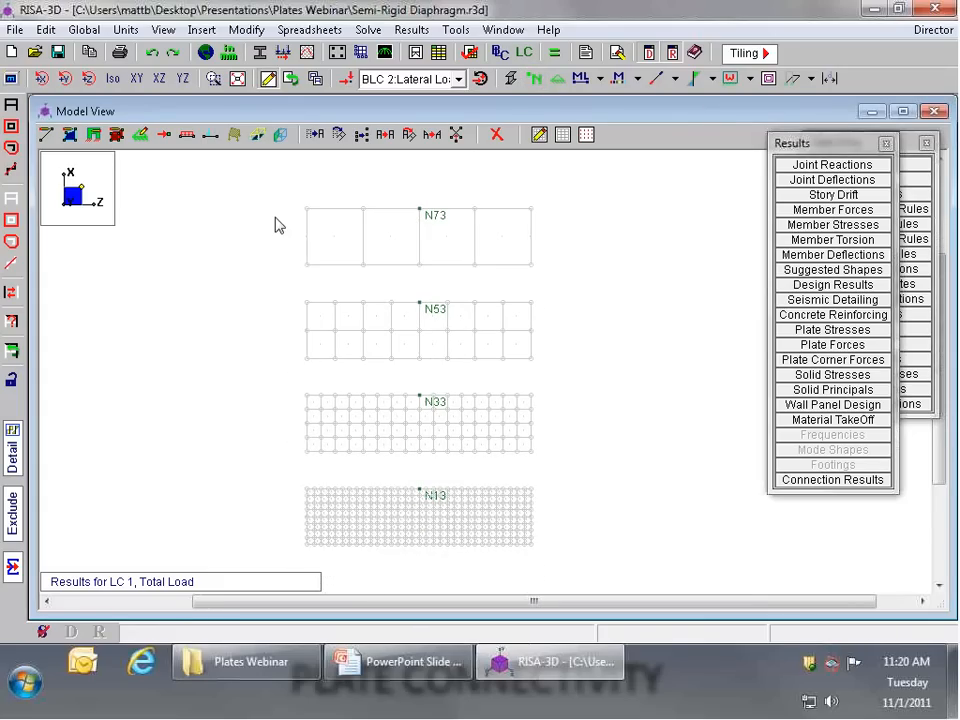
drag(490, 218, 783, 424)
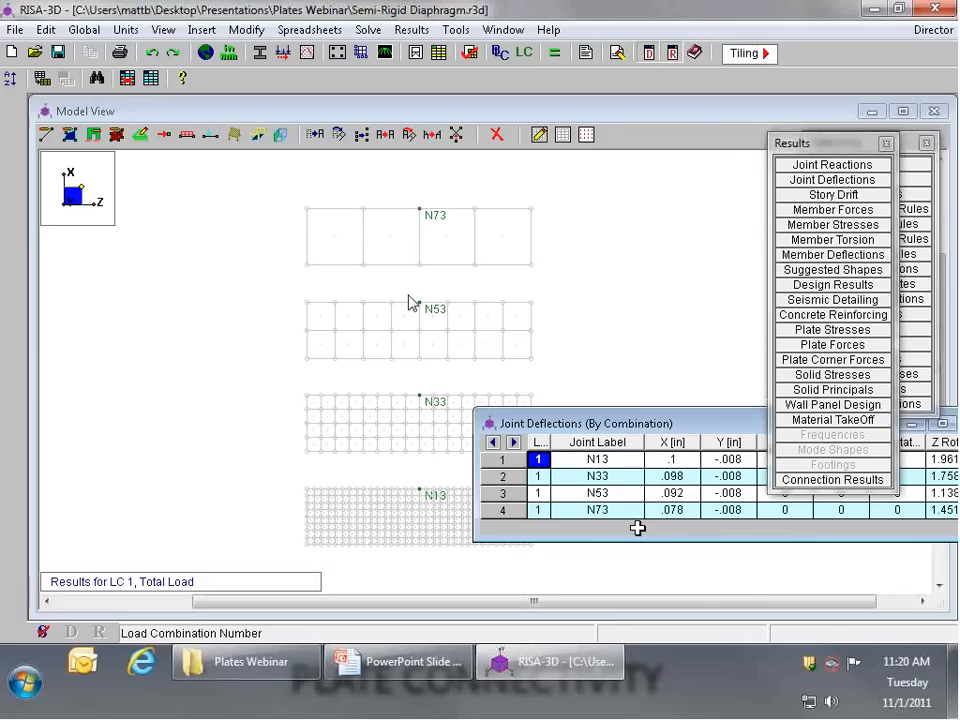
Step: Compare the X deflections of joints N73, N53, N33 and N13 across the mesh refinements, and close the table
click(690, 494)
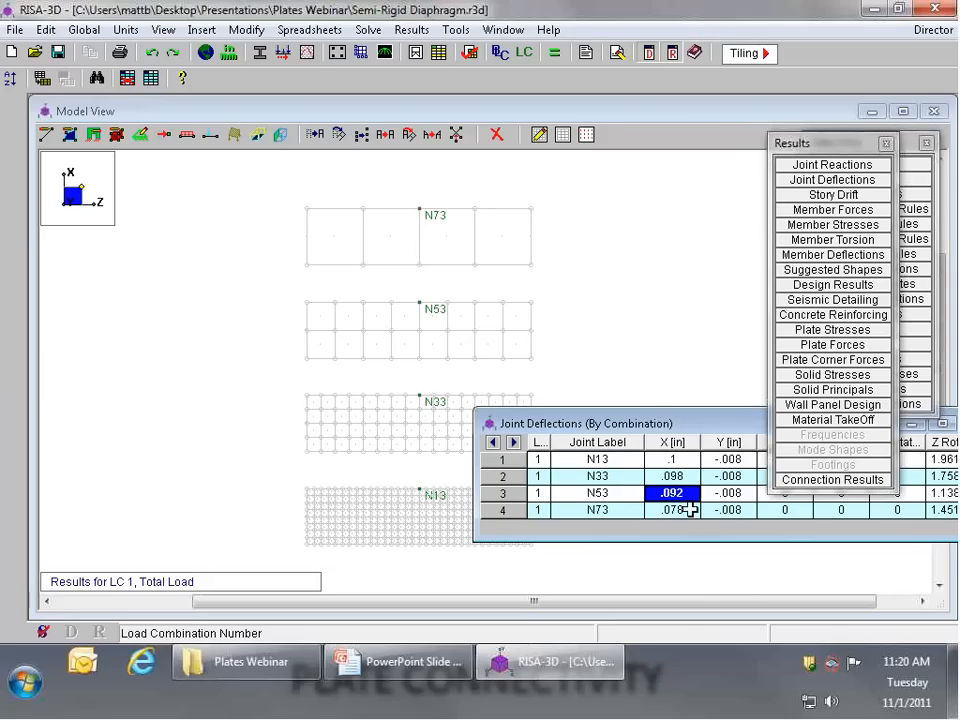
shift+click(691, 510)
click(691, 506)
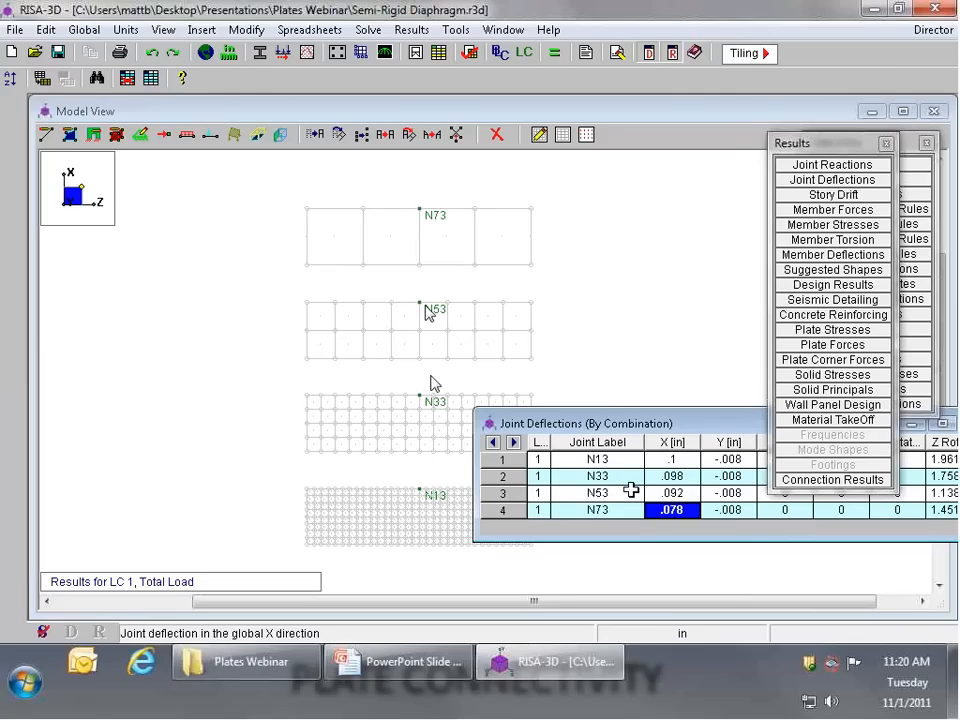
mouse_move(685, 492)
mouse_down()
mouse_move(688, 484)
mouse_move(685, 493)
mouse_up()
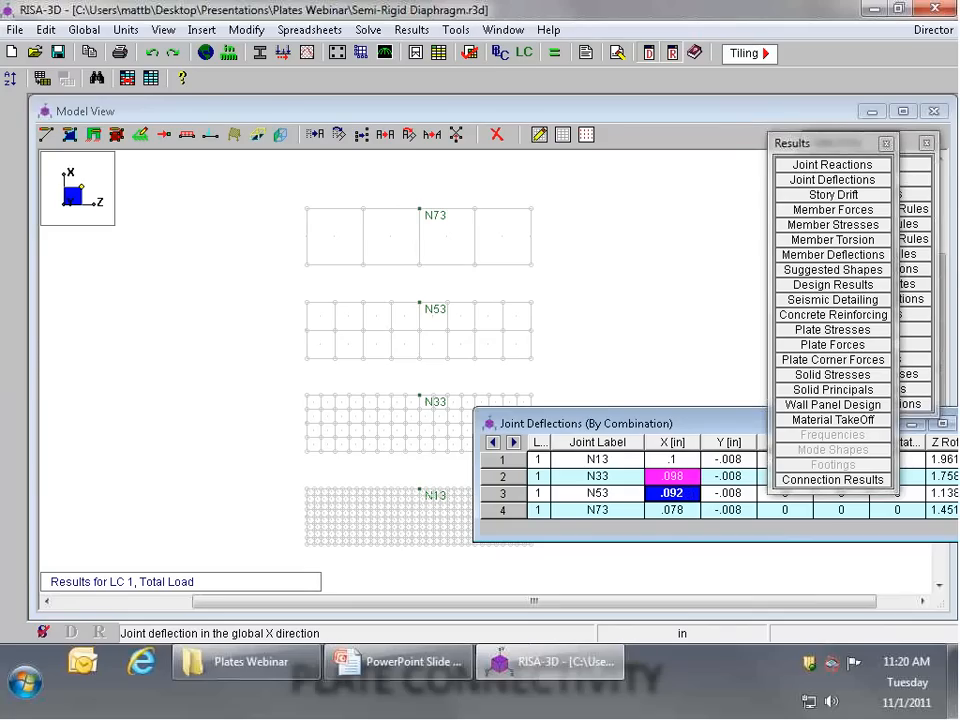
click(671, 477)
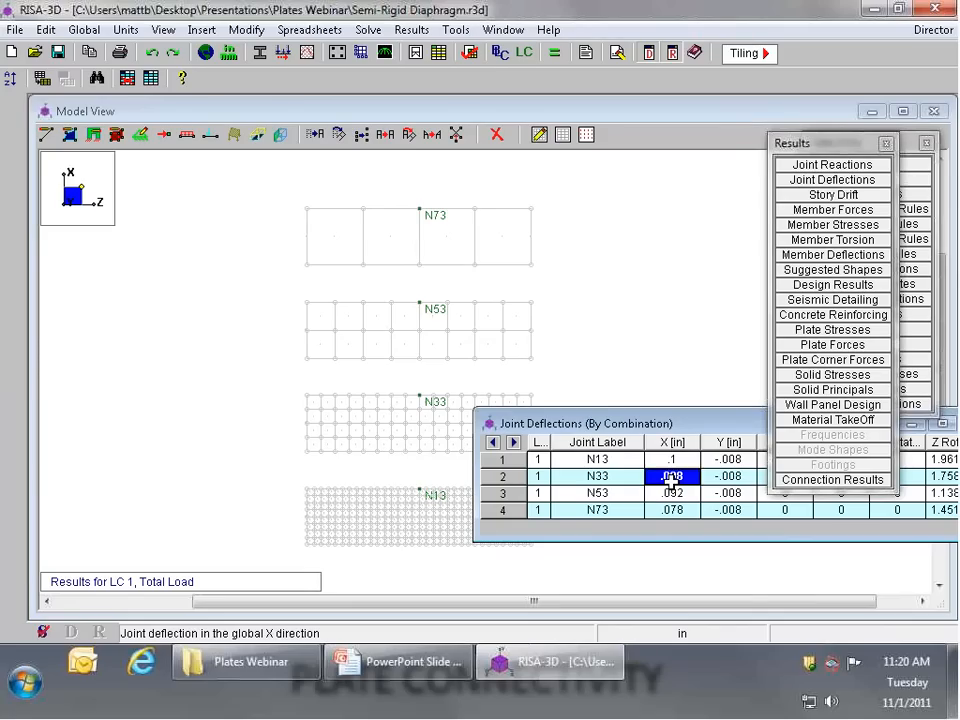
drag(671, 480, 676, 461)
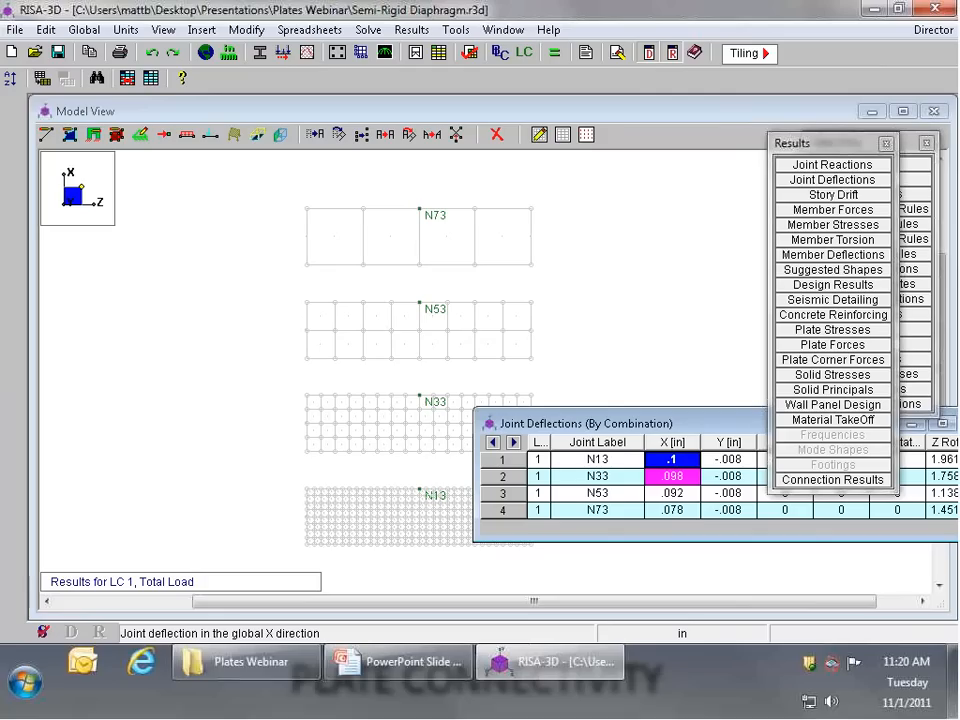
drag(679, 430, 375, 268)
click(678, 263)
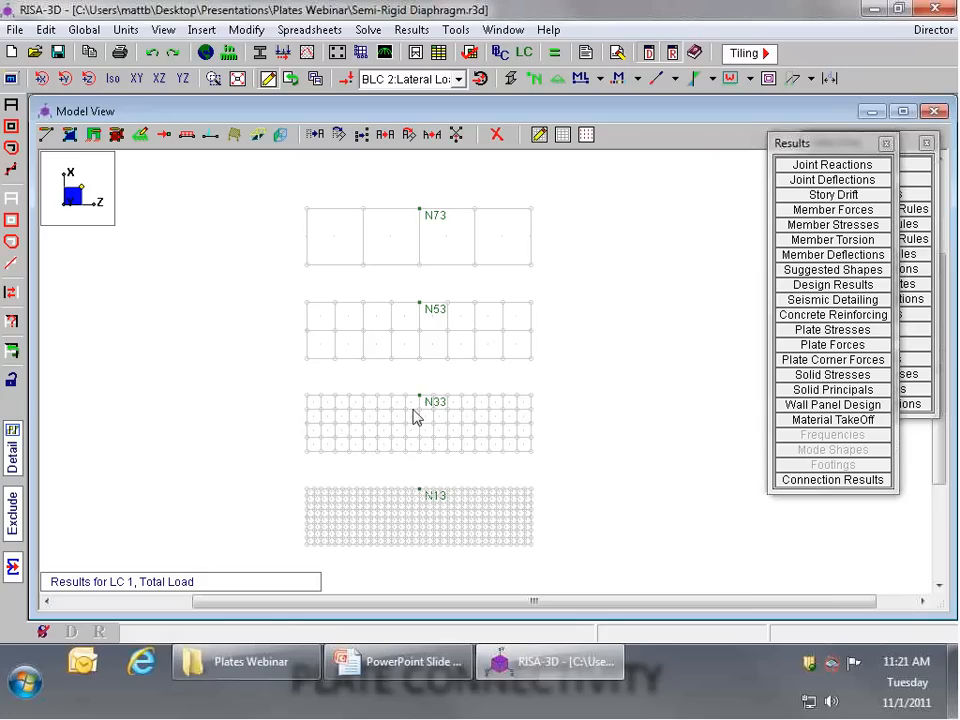
Step: Reselect the whole model to bring back all four structures with their plate meshes
scroll(387, 445, up, 2)
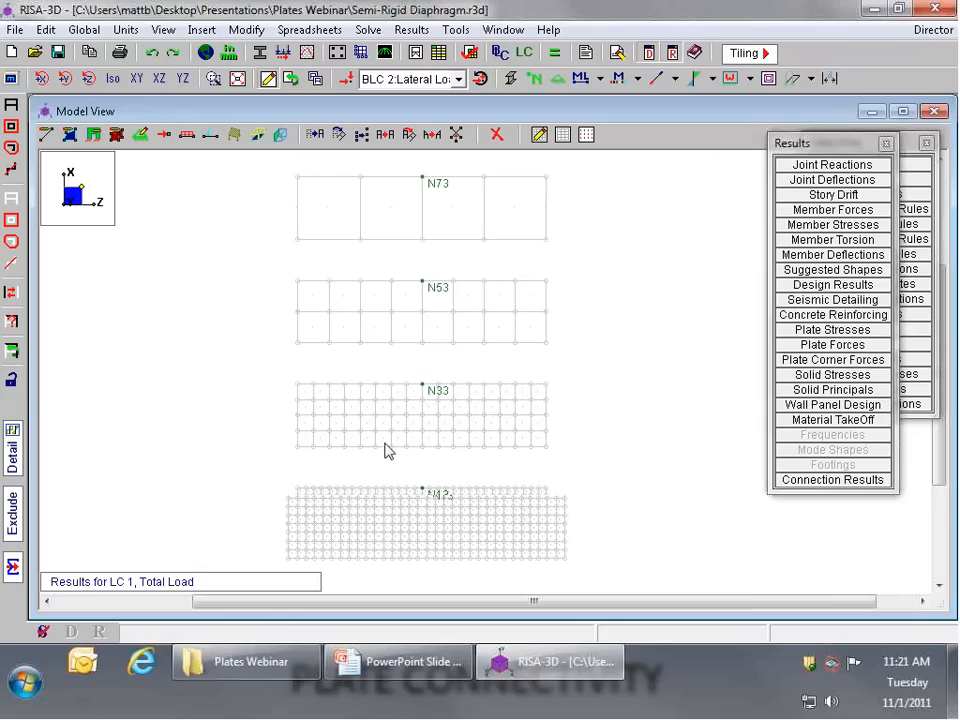
scroll(443, 398, down, 3)
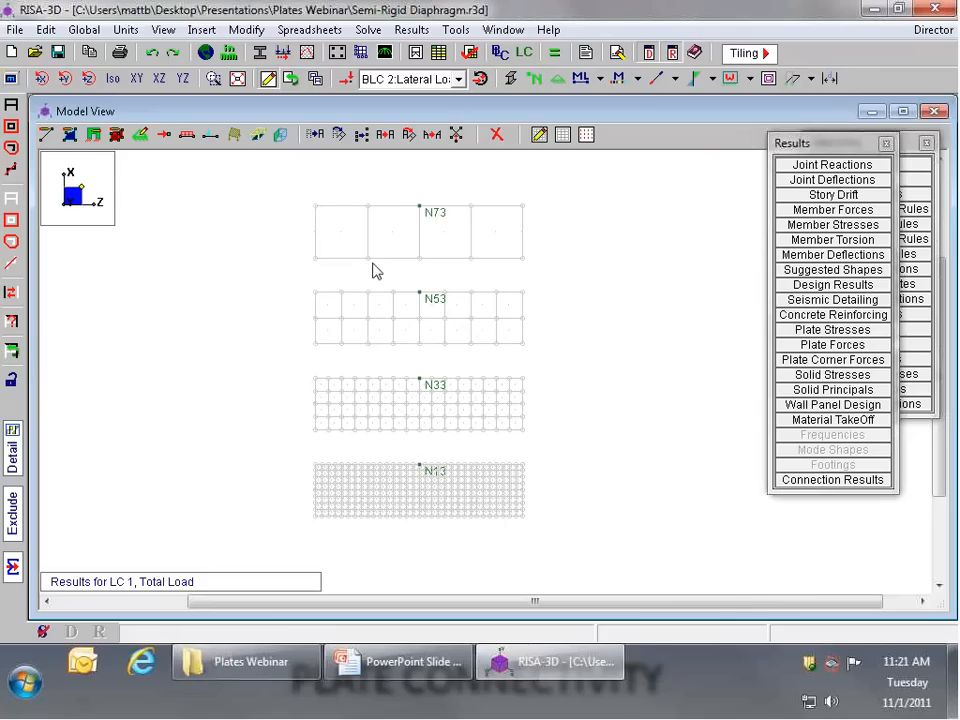
click(6, 107)
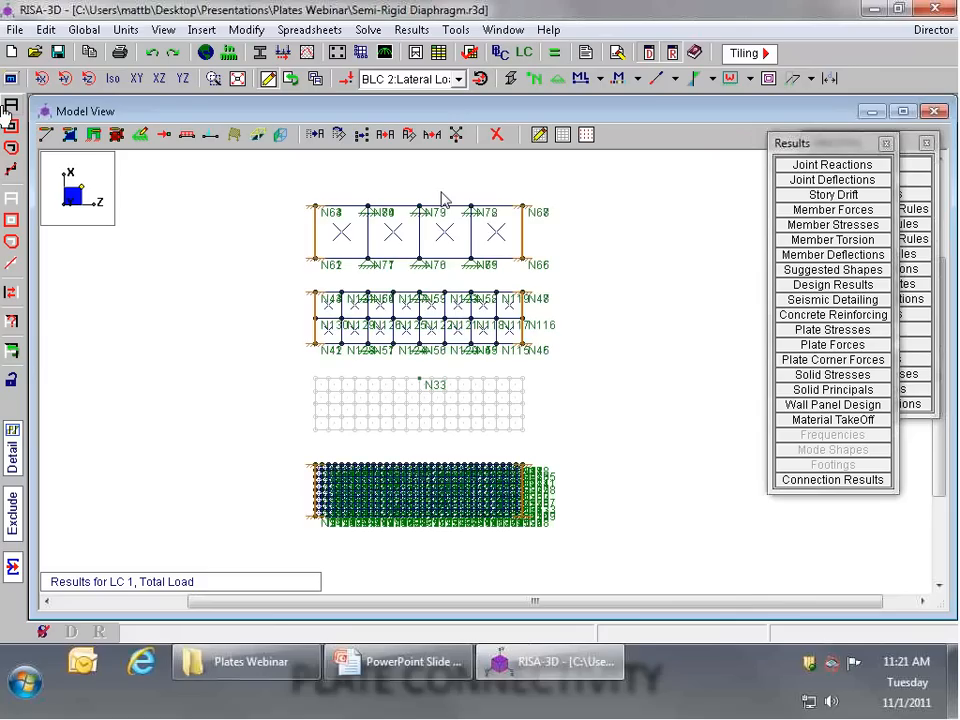
scroll(441, 322, up, 2)
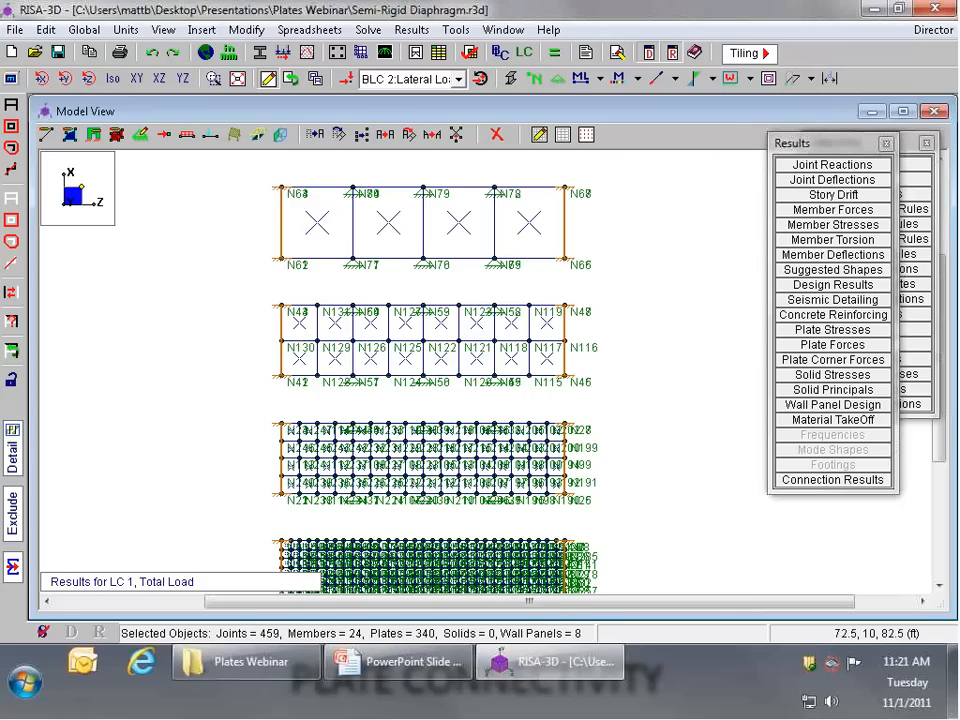
scroll(431, 560, up, 3)
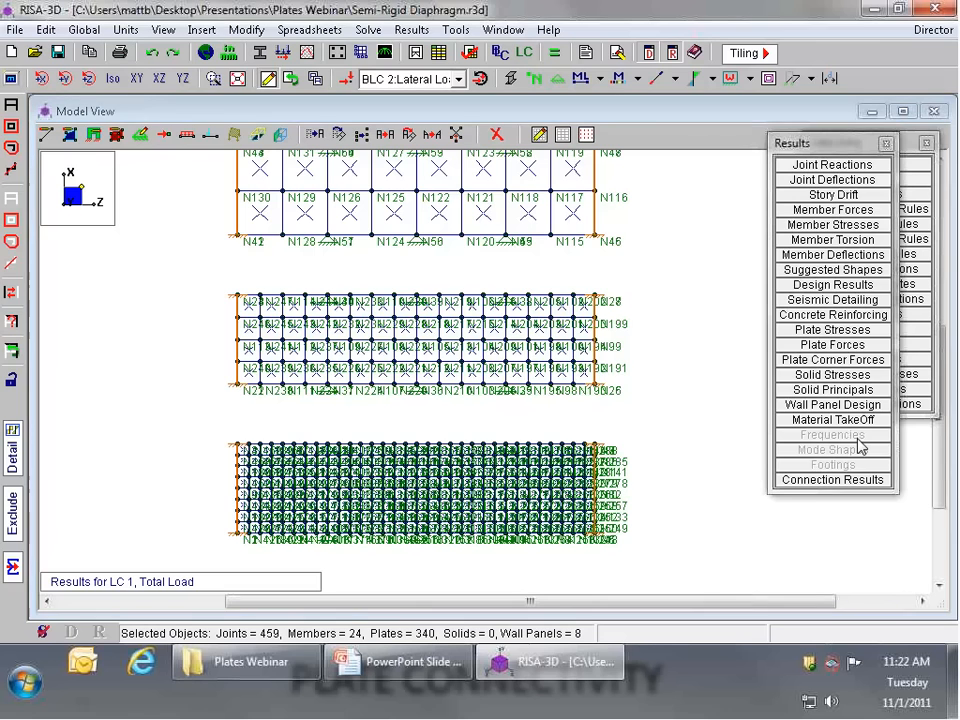
Step: Open the Connectivity.r3d model, dismiss its global parameters, and render the members and plate as solid shapes in a rotated 3D view
key(ctrl+o)
click(545, 397)
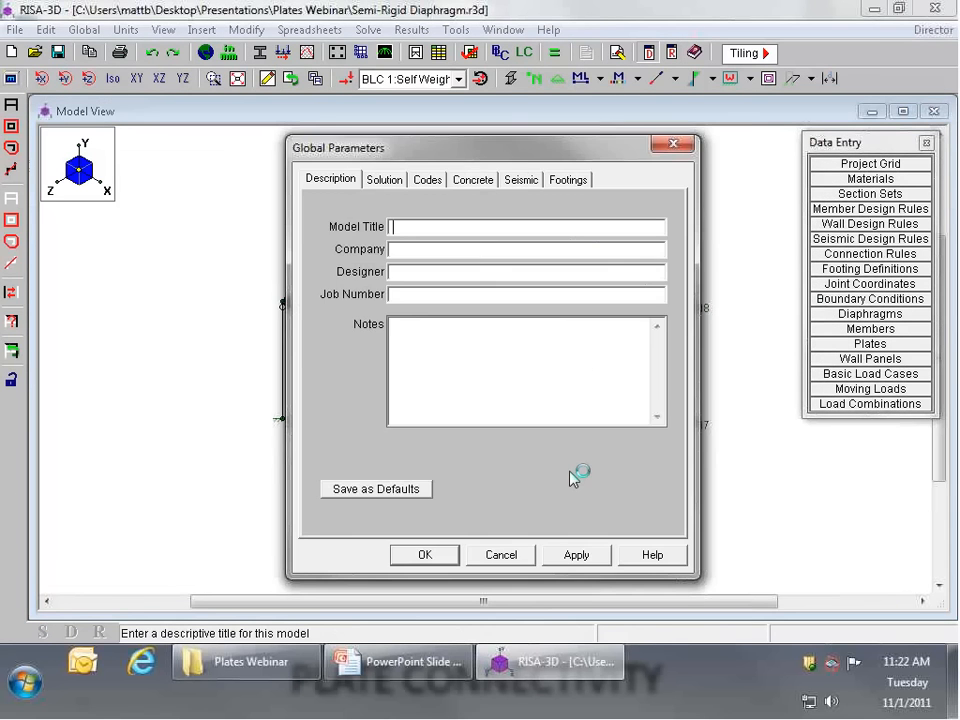
click(509, 80)
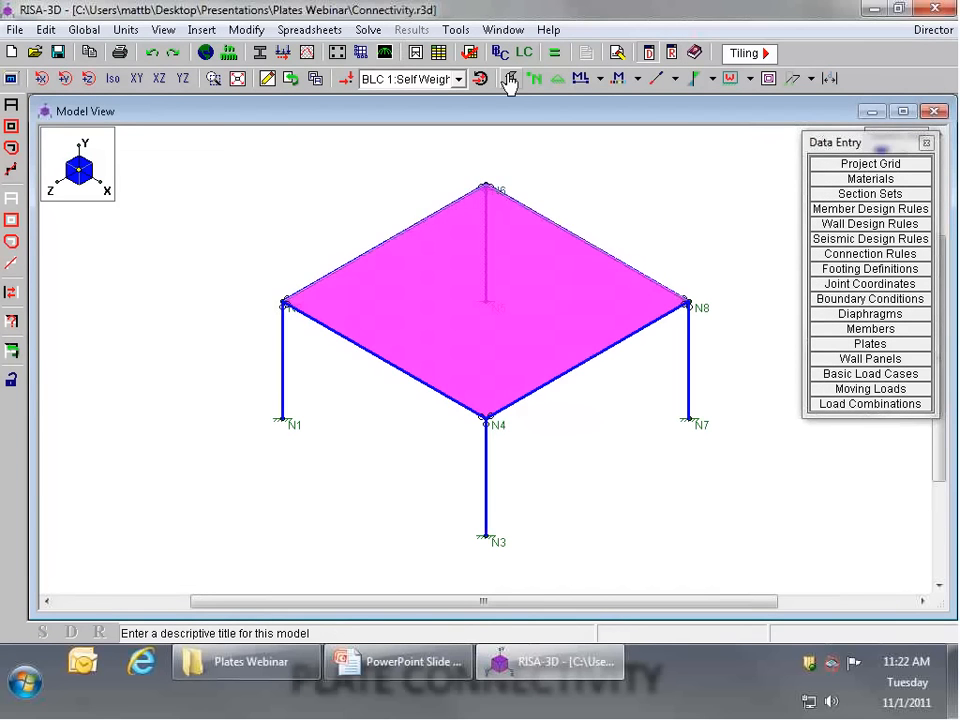
click(510, 82)
ctrl+middle_drag(486, 327, 580, 327)
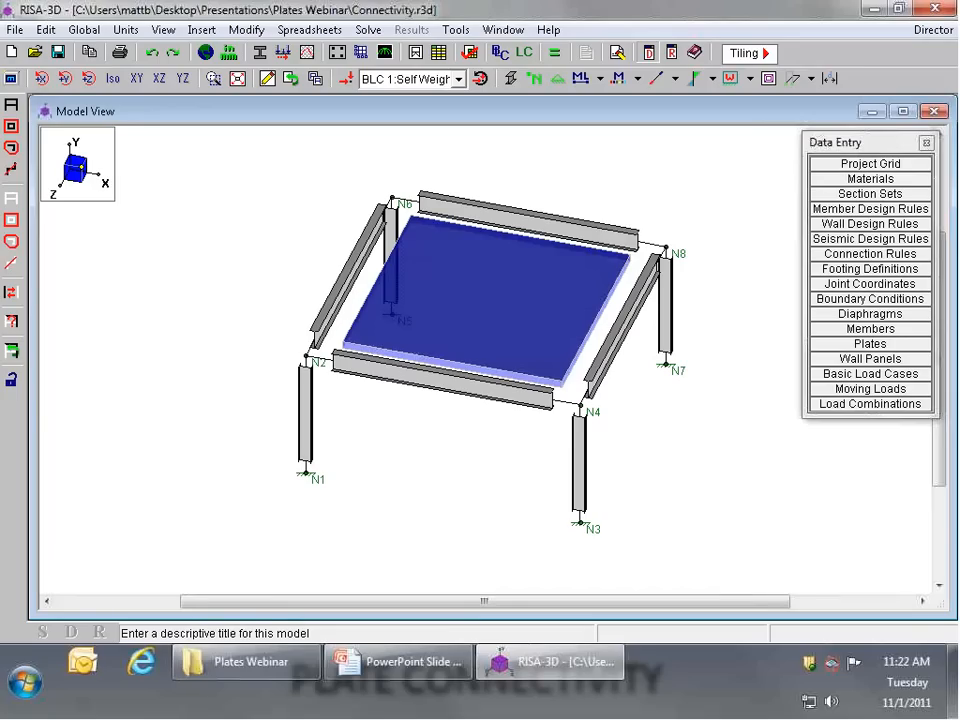
scroll(673, 201, up, 1)
scroll(665, 210, up, 1)
scroll(500, 210, down, 2)
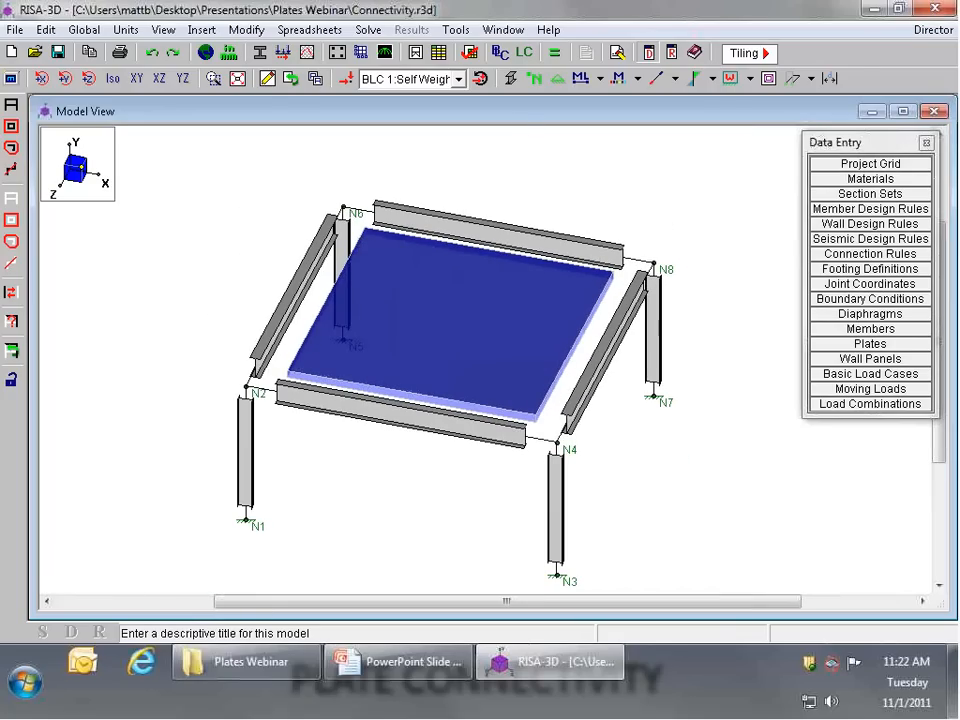
Step: Display the loads of basic load case BLC 2: Floor Live on the plate
click(345, 80)
click(410, 79)
click(420, 111)
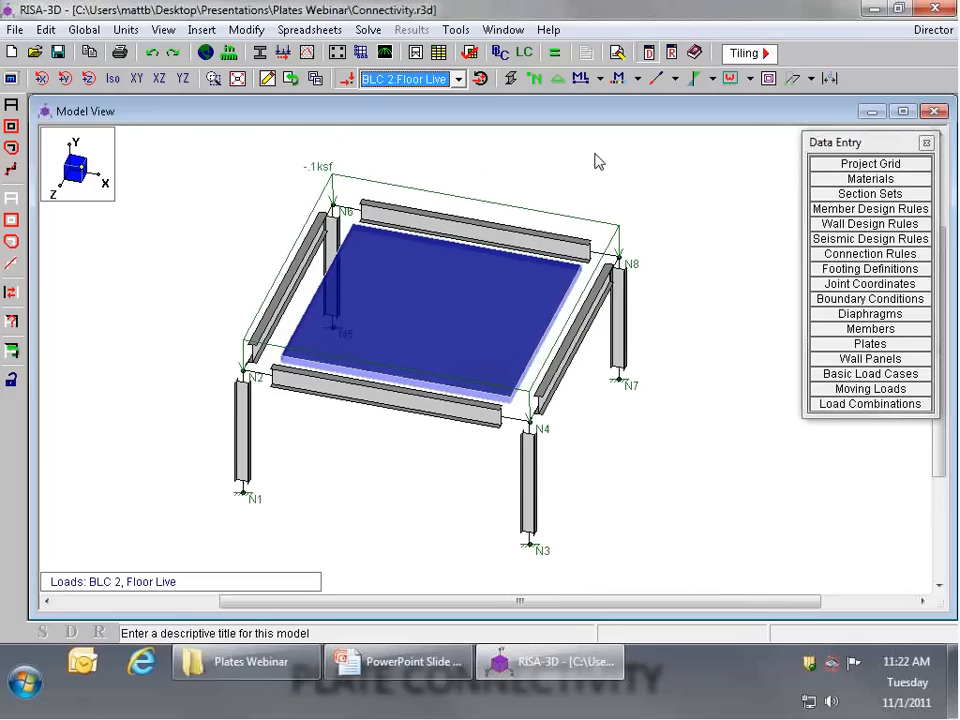
scroll(597, 161, up, 1)
scroll(597, 161, up, 1)
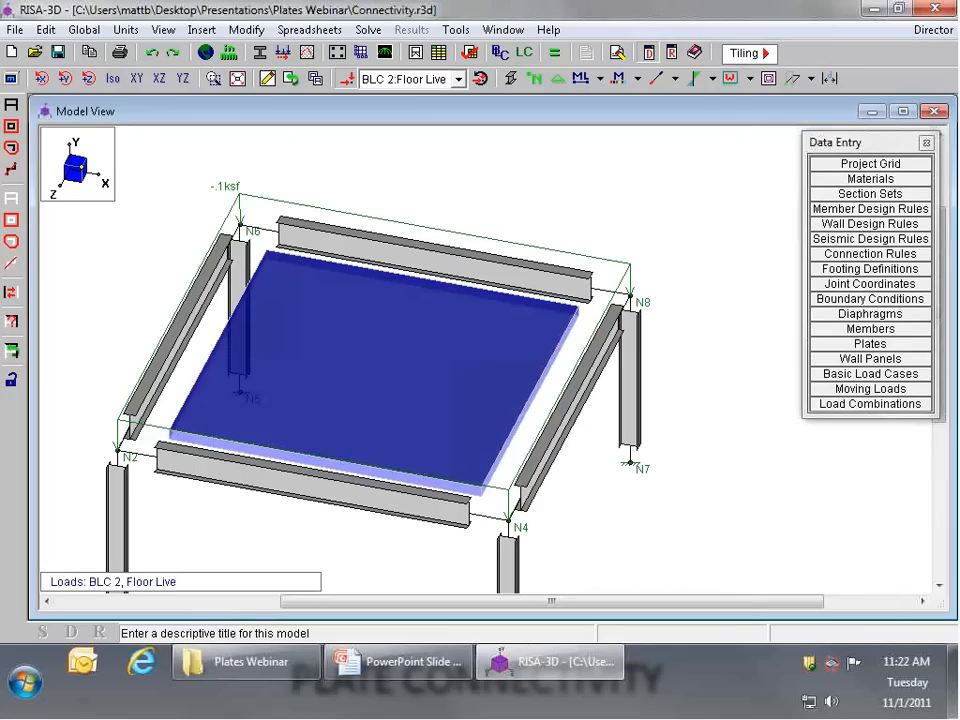
Step: Inspect the frame in XY elevation in both wireframe and solid rendering, and return to the isometric view
click(138, 79)
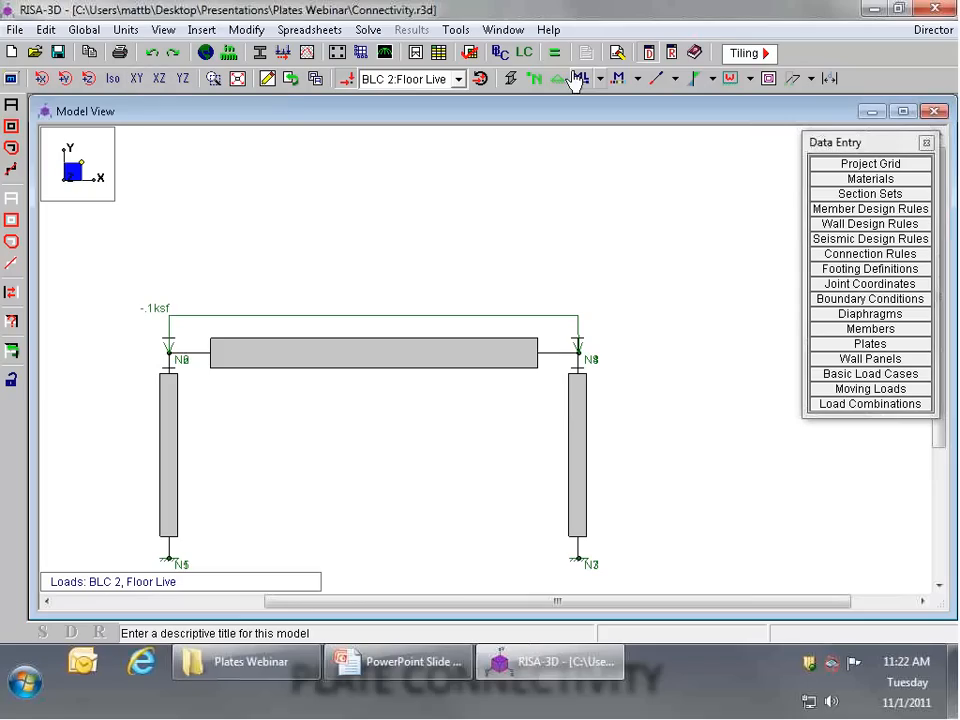
click(511, 79)
click(511, 79)
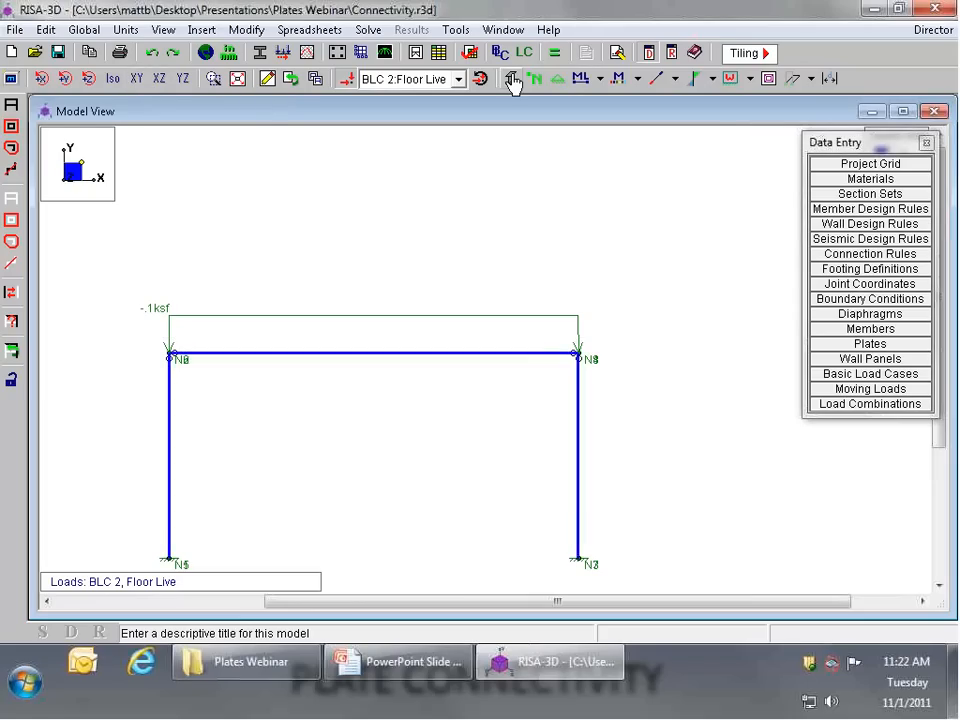
click(511, 79)
click(113, 79)
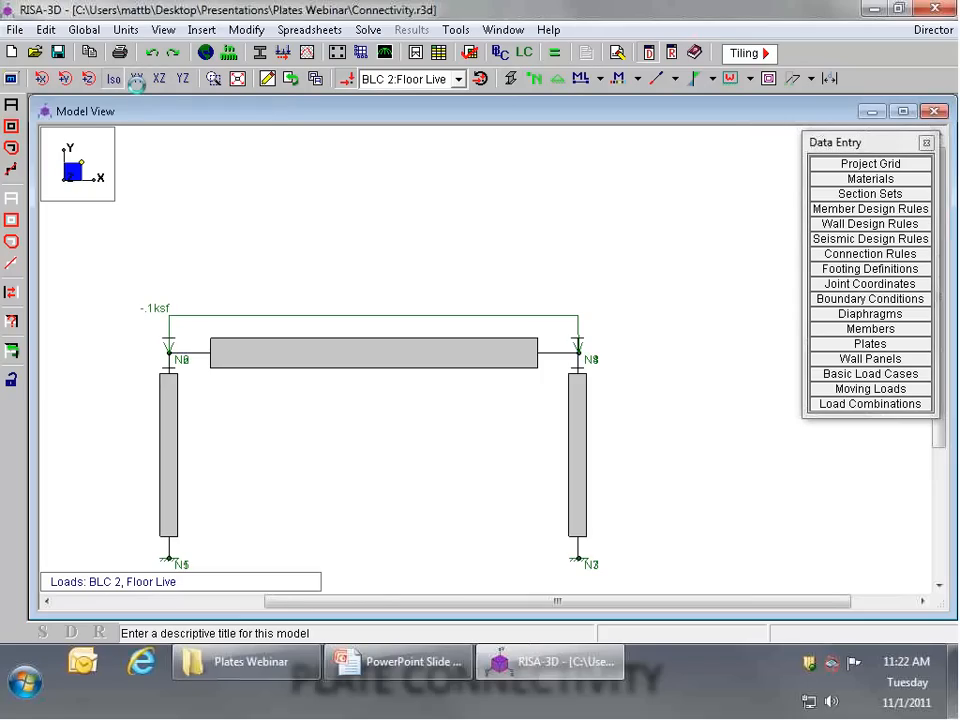
Step: Render the plates at 100% size in the view options so they extend fully to the corner joints
ctrl+middle_drag(508, 492, 559, 434)
click(11, 79)
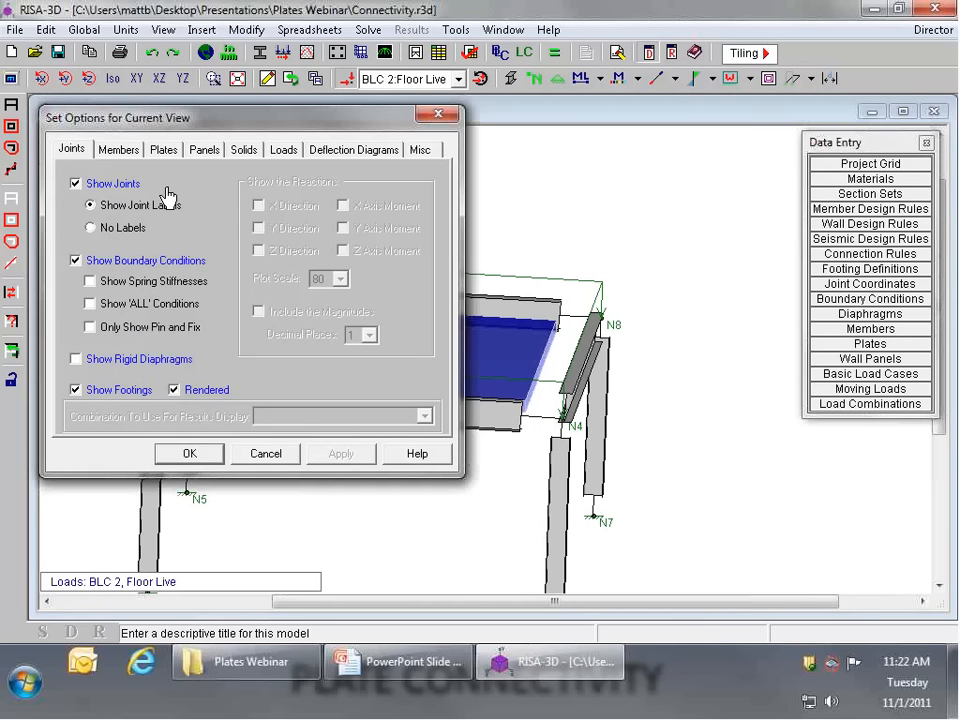
click(163, 149)
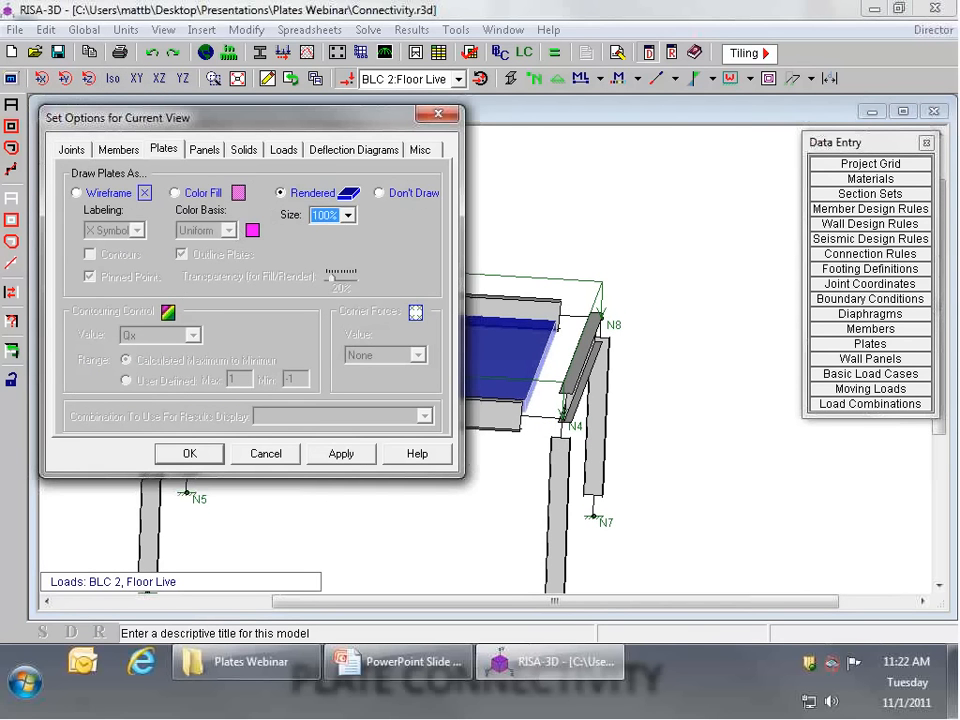
click(341, 454)
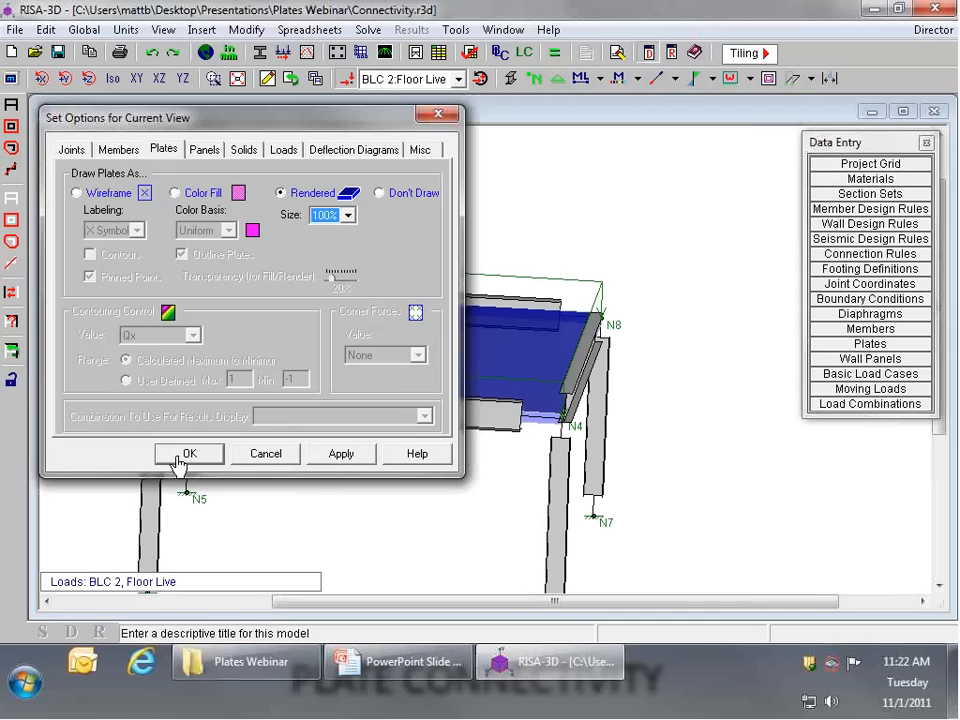
click(187, 454)
Step: Inspect the plate-to-beam connection near joint N8 in a close XY elevation, then return to the isometric view of the whole frame
ctrl+middle_drag(601, 402, 558, 371)
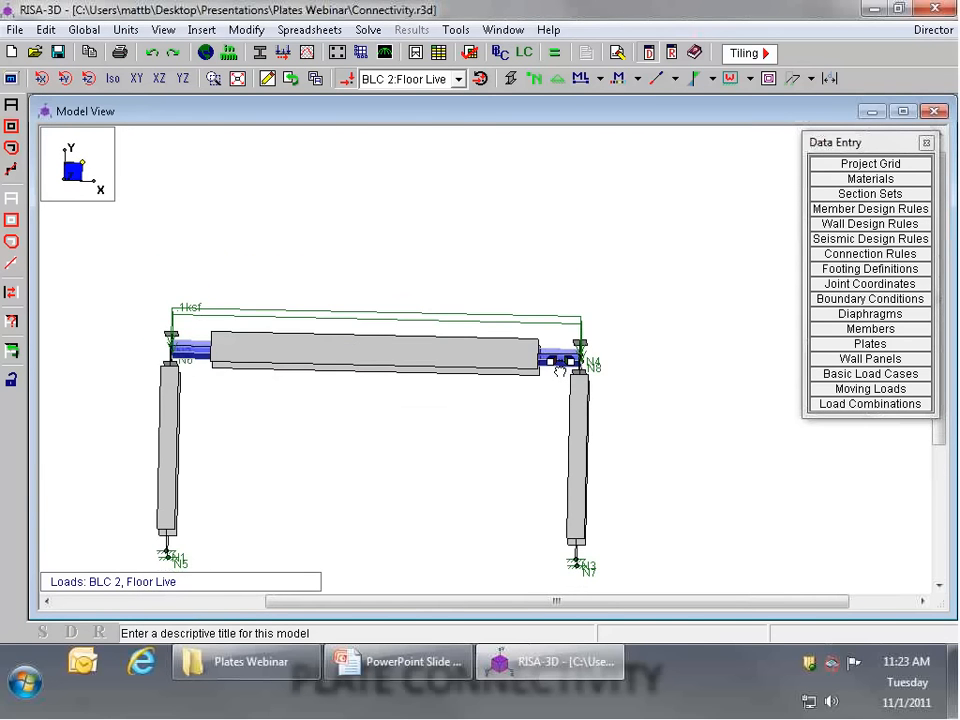
click(130, 79)
scroll(634, 399, up, 5)
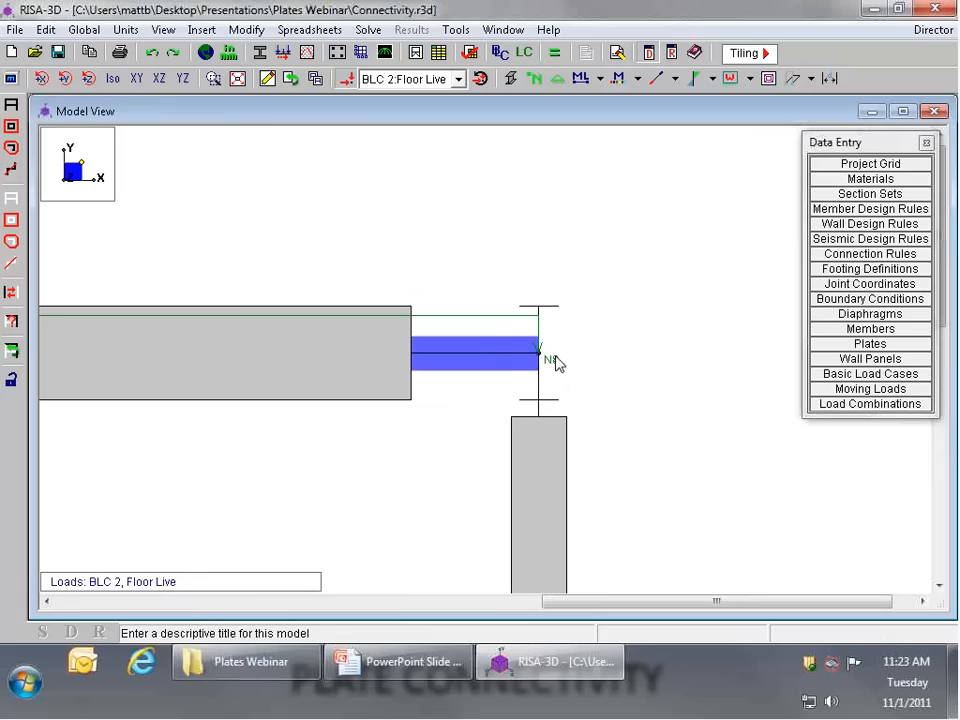
click(111, 80)
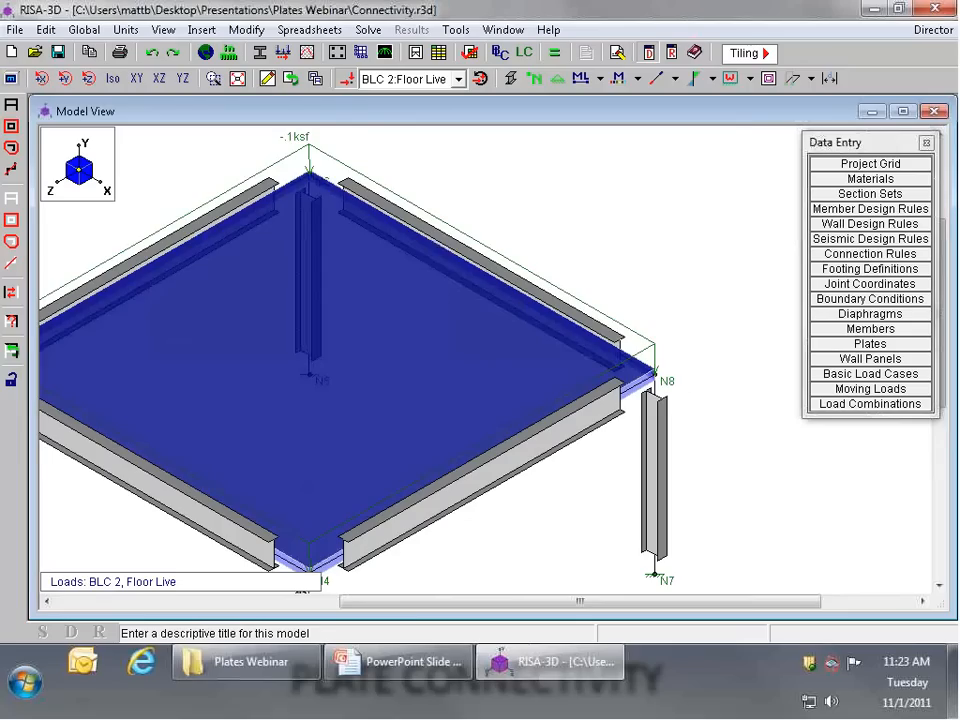
scroll(677, 380, down, 3)
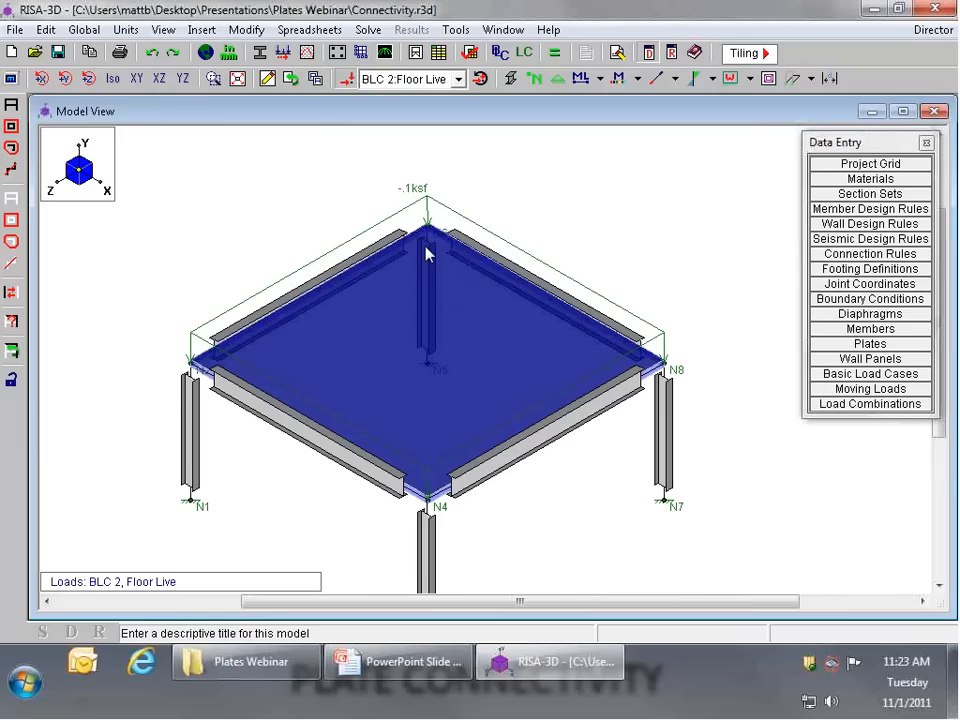
Step: Delete the floor plate individually from the frame
click(267, 78)
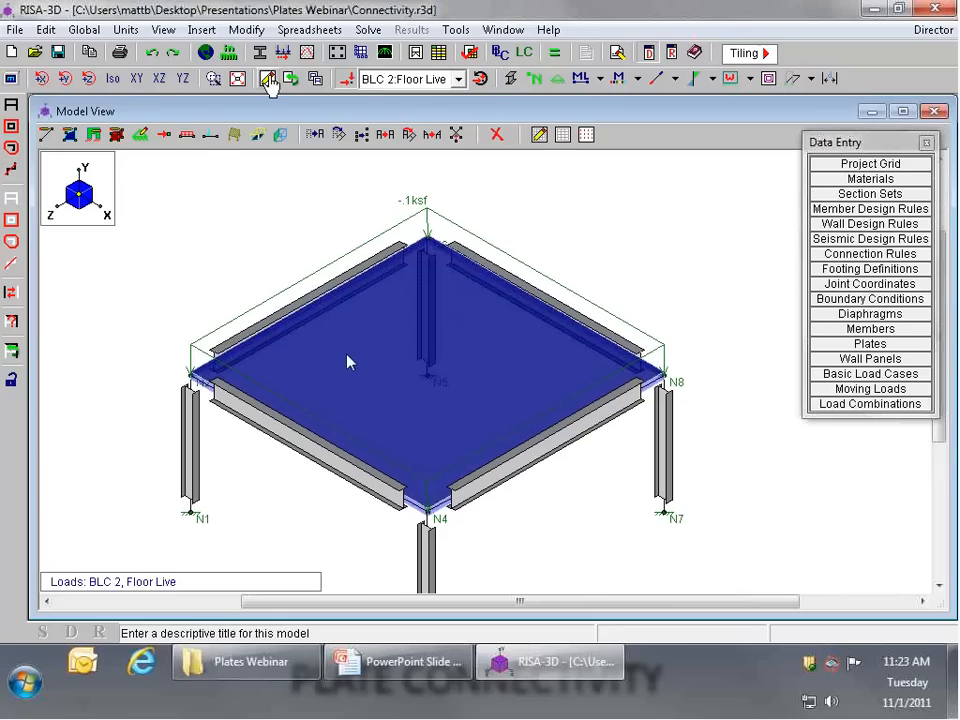
click(497, 135)
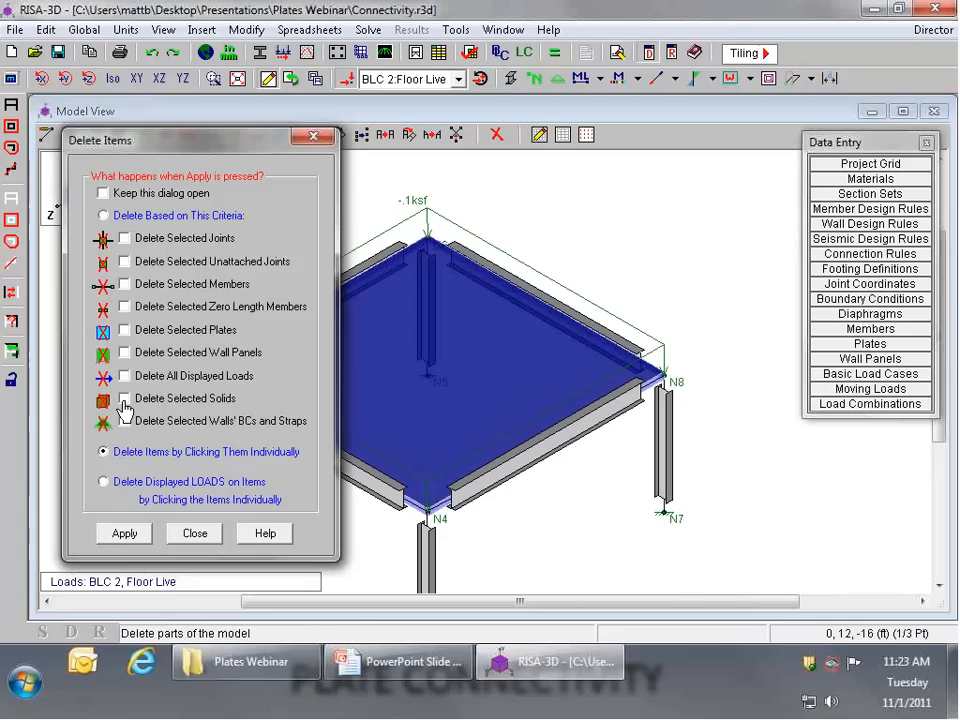
click(140, 535)
click(505, 382)
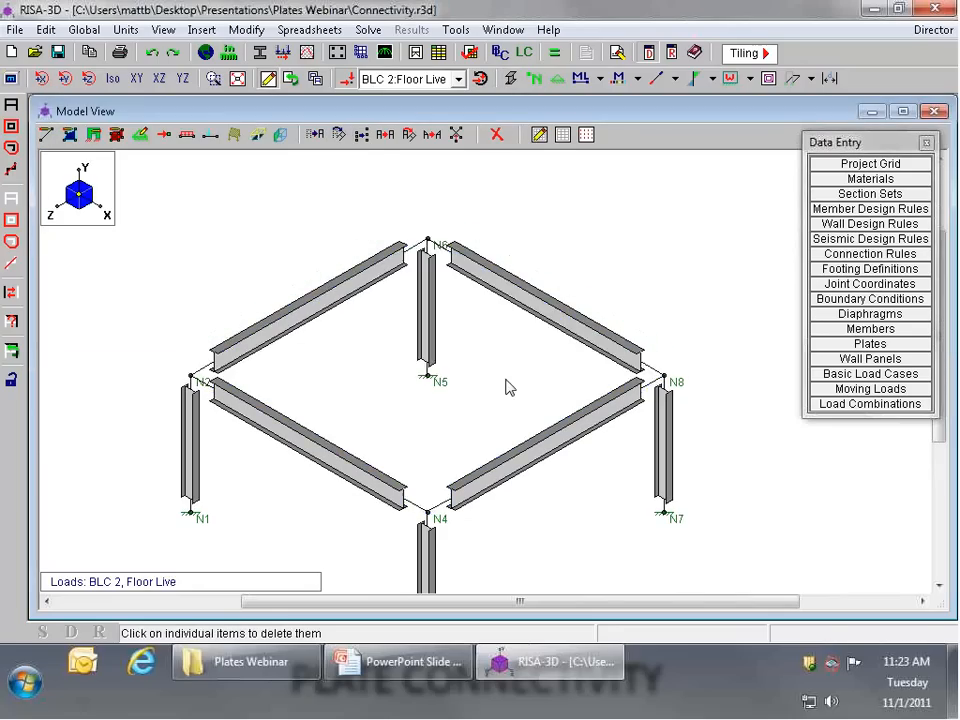
Step: Draw a two-way member area load of -.1 ksf in the Y direction for BLC 1: Self Weight through joints N2, N6, N8 and N4
click(257, 136)
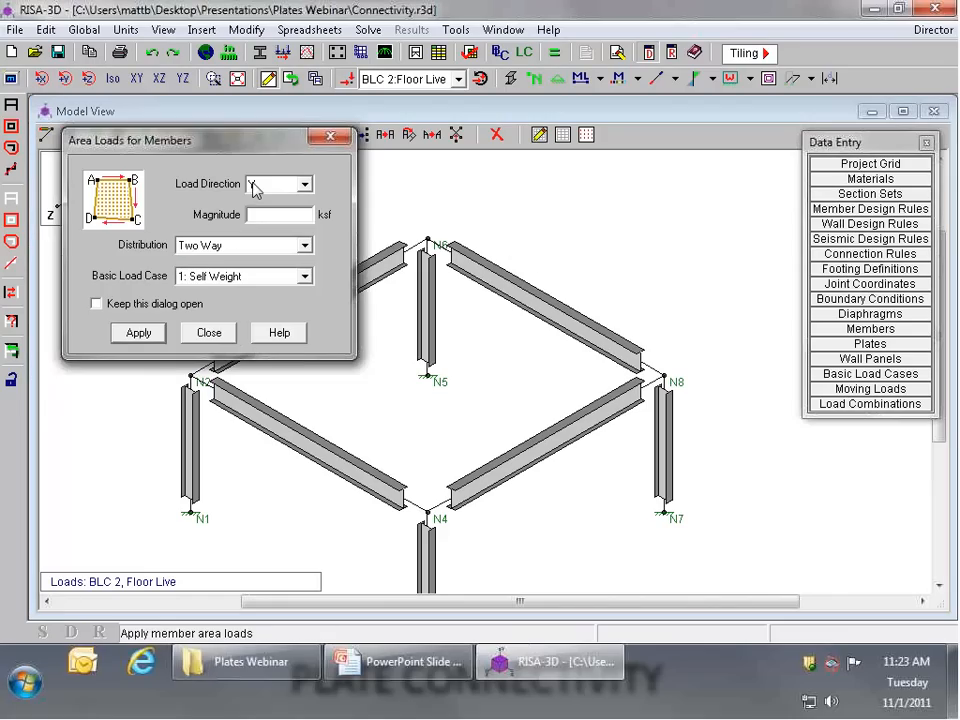
click(250, 214)
text(-)
key(Return)
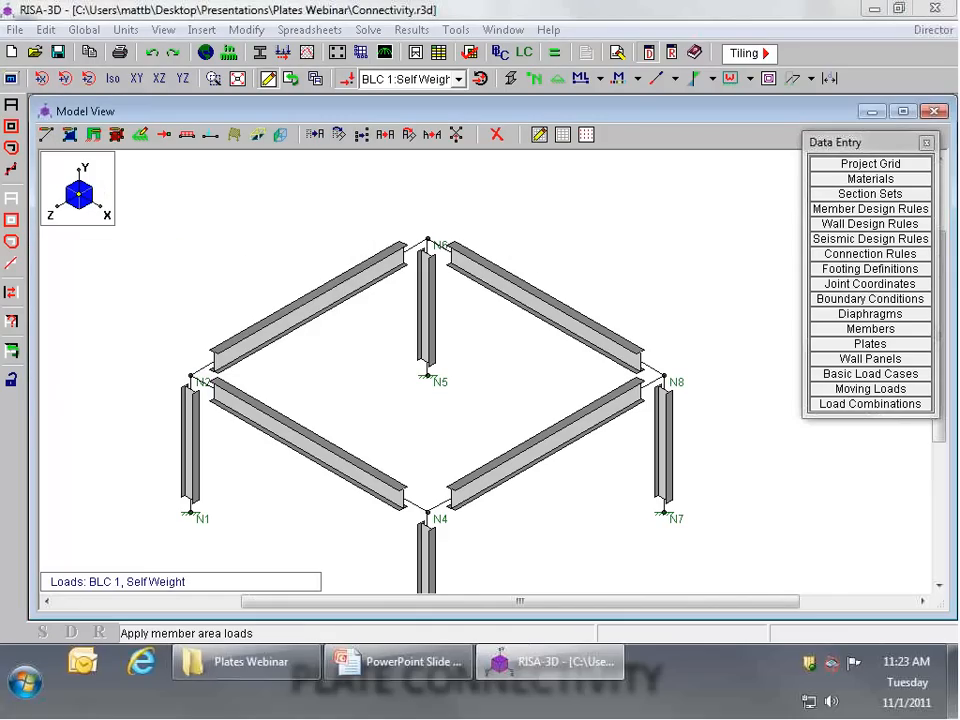
click(191, 377)
click(428, 241)
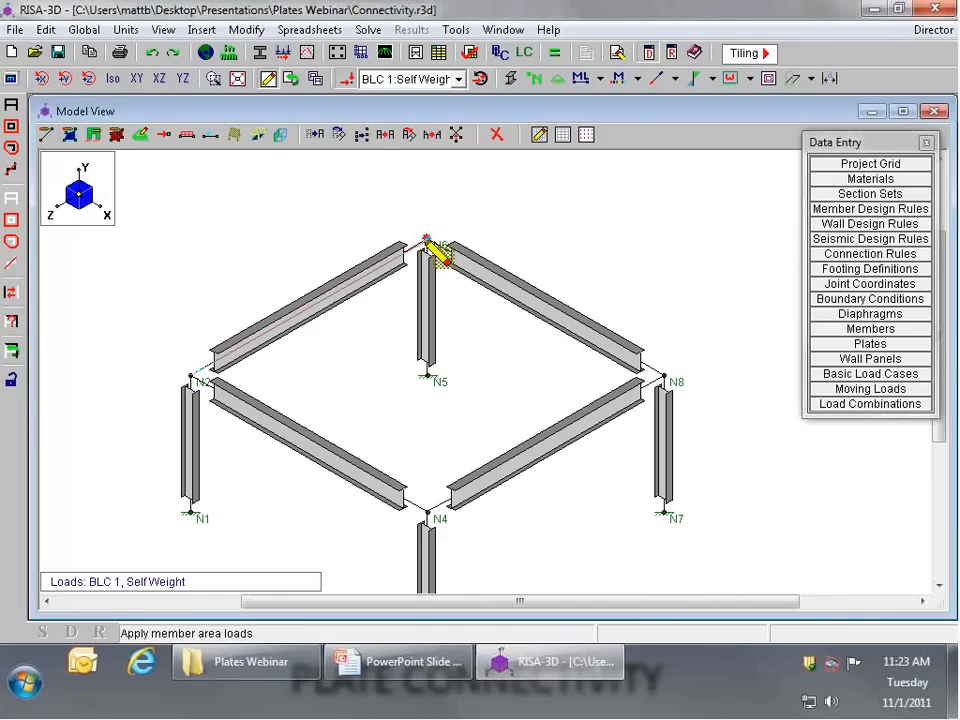
click(664, 377)
click(428, 513)
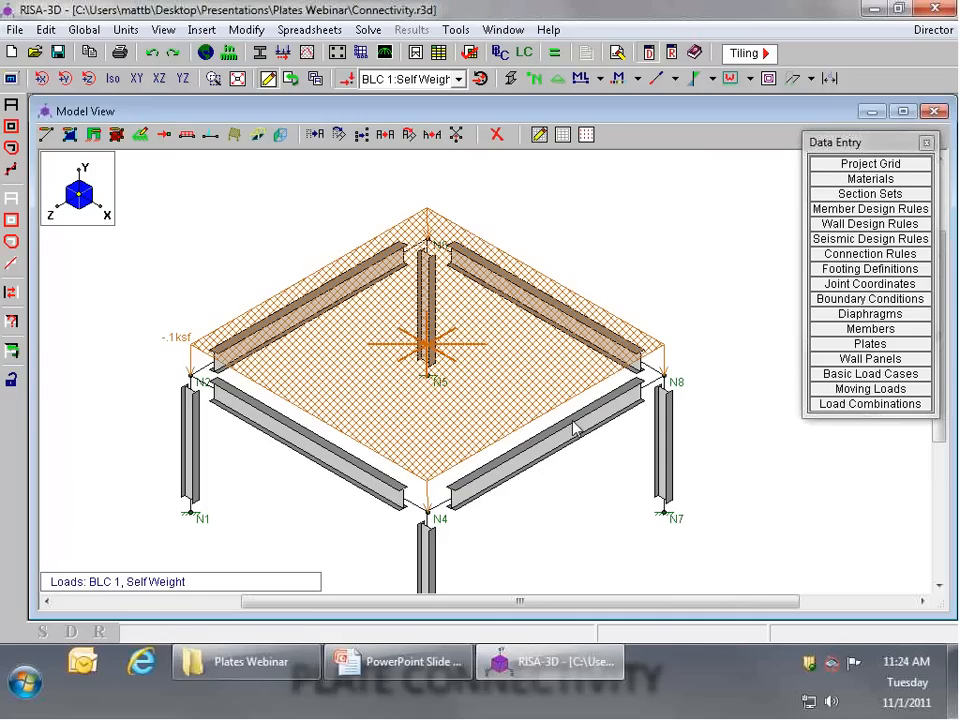
Step: Switch to the PowerPoint slide show and advance to the Shape Limitations slide
click(429, 681)
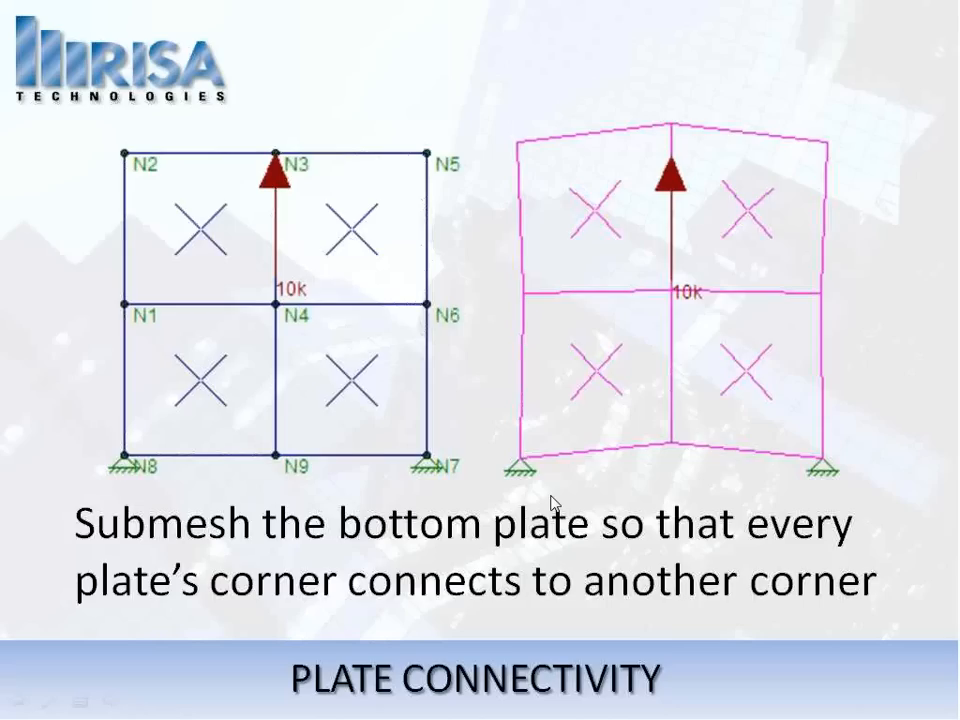
click(562, 488)
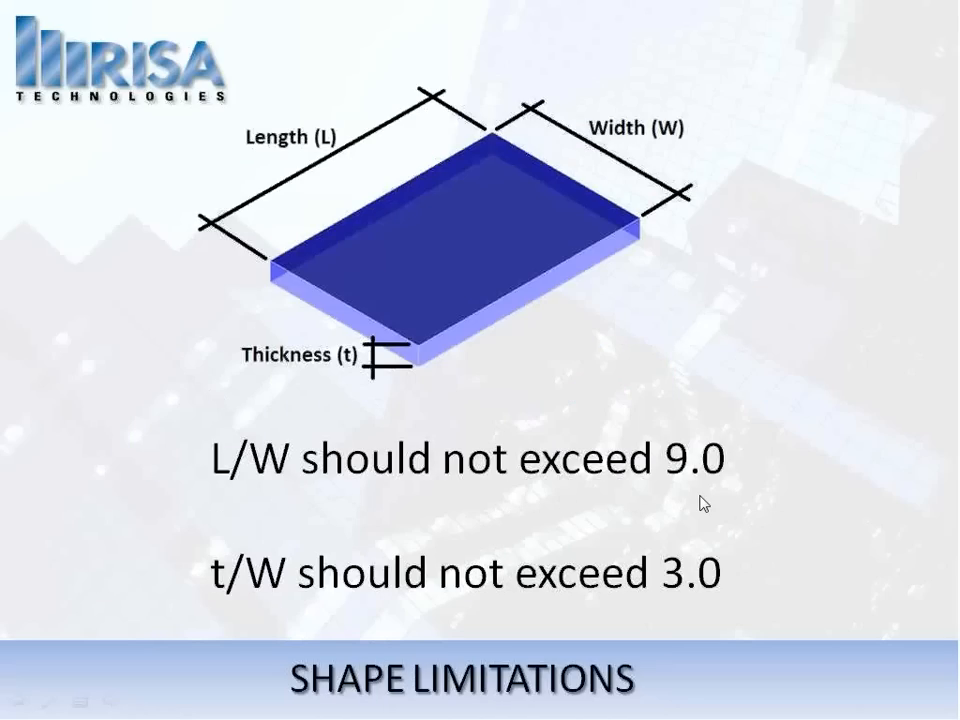
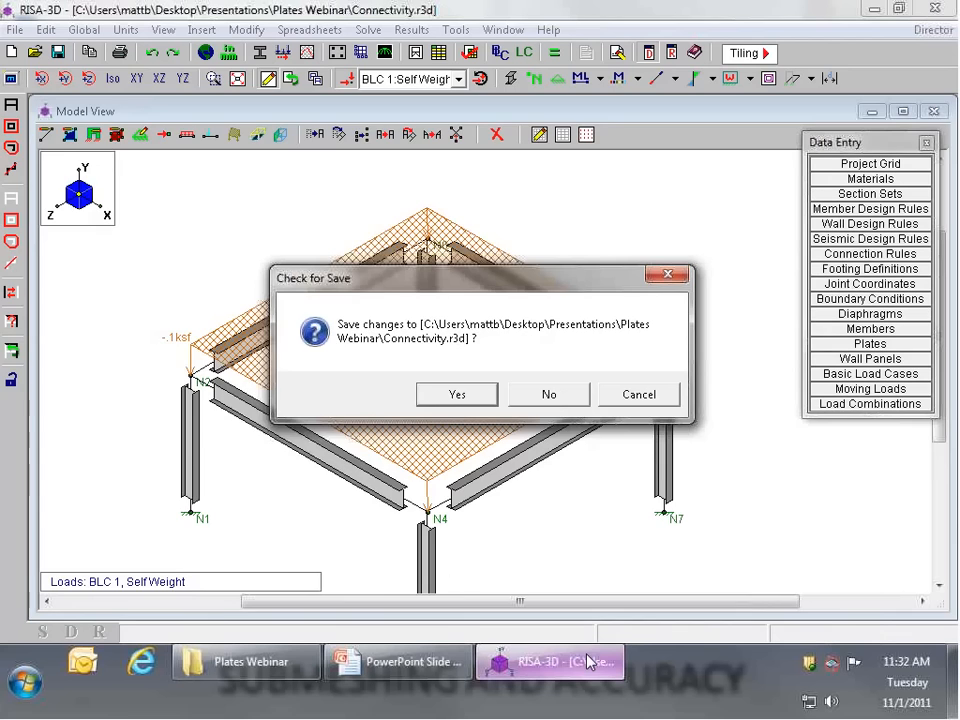
Step: Open the Inflection Points model without saving the Connectivity changes, accept the default global parameters and show the XY view
click(540, 394)
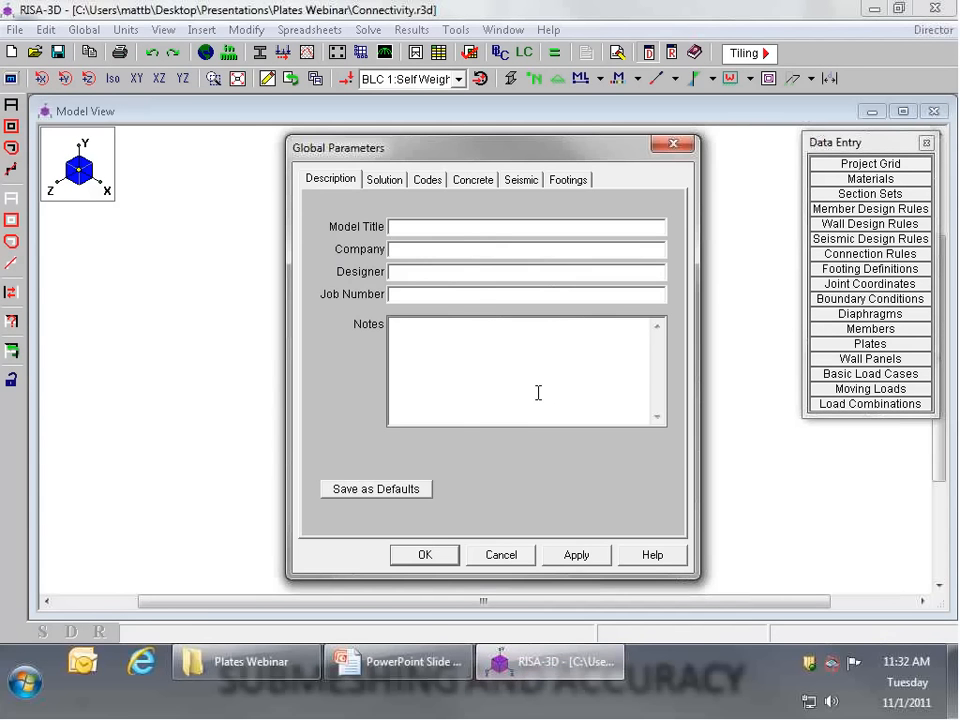
click(437, 559)
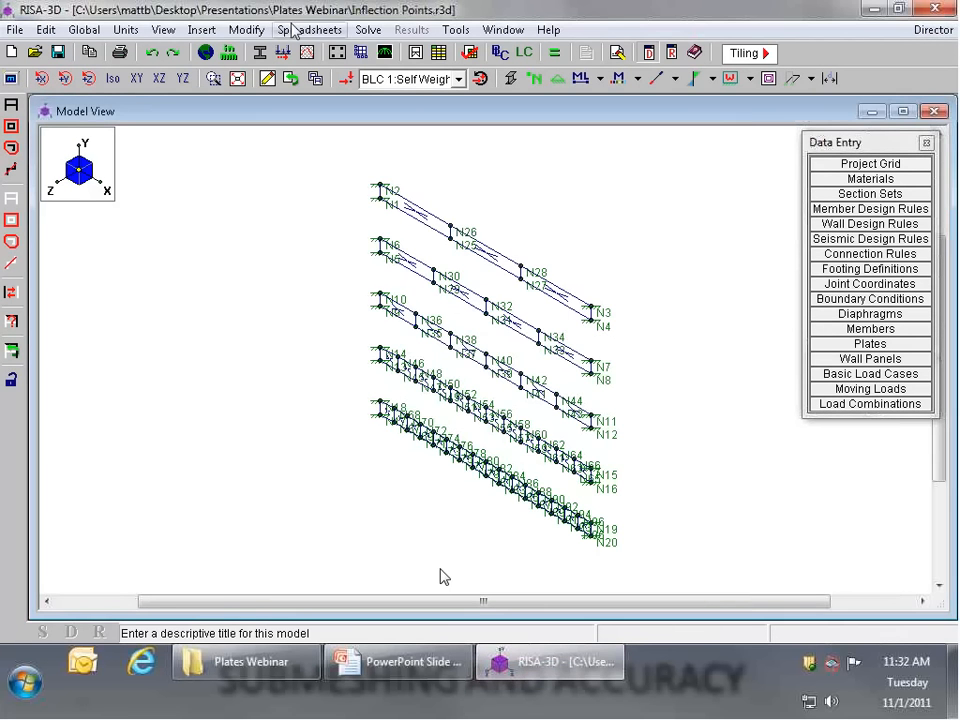
click(136, 79)
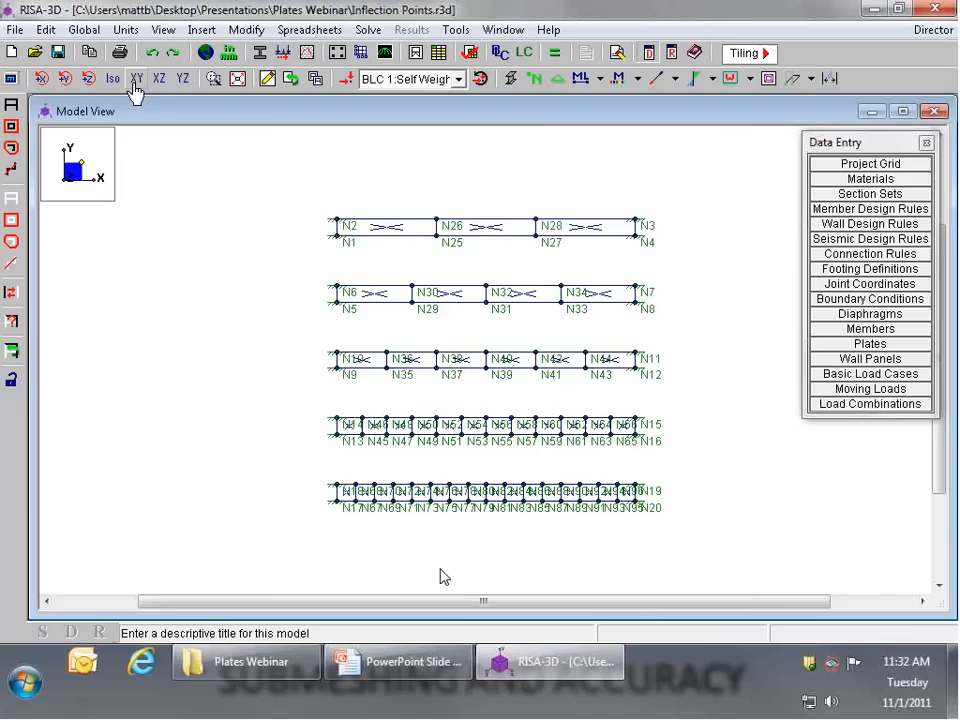
Step: Display all plates as rendered at 100% size and hide the joint labels
click(510, 79)
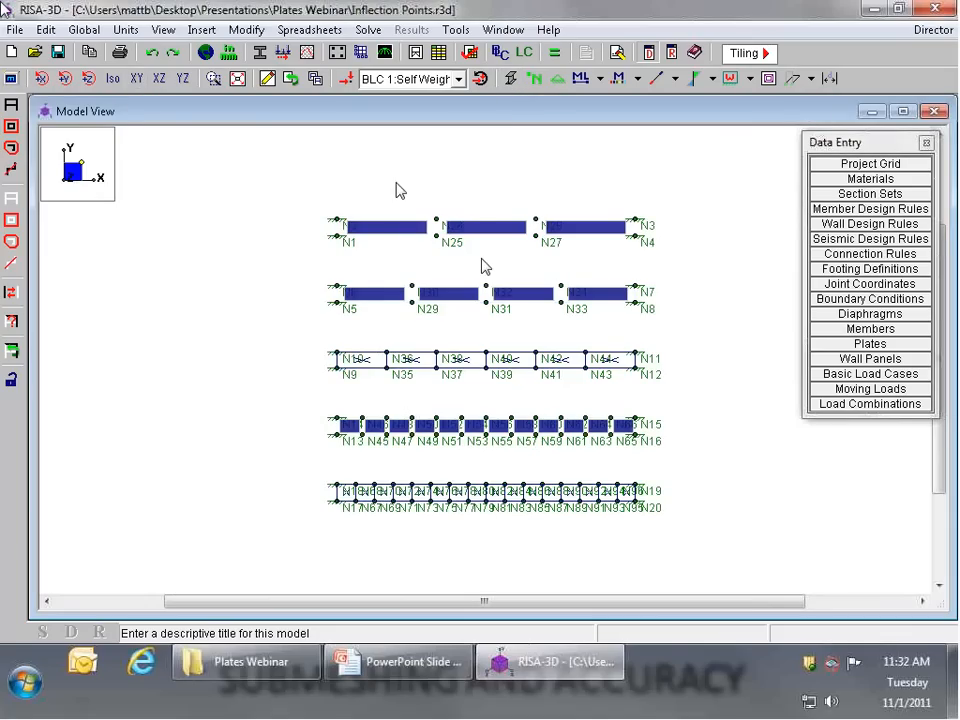
click(11, 79)
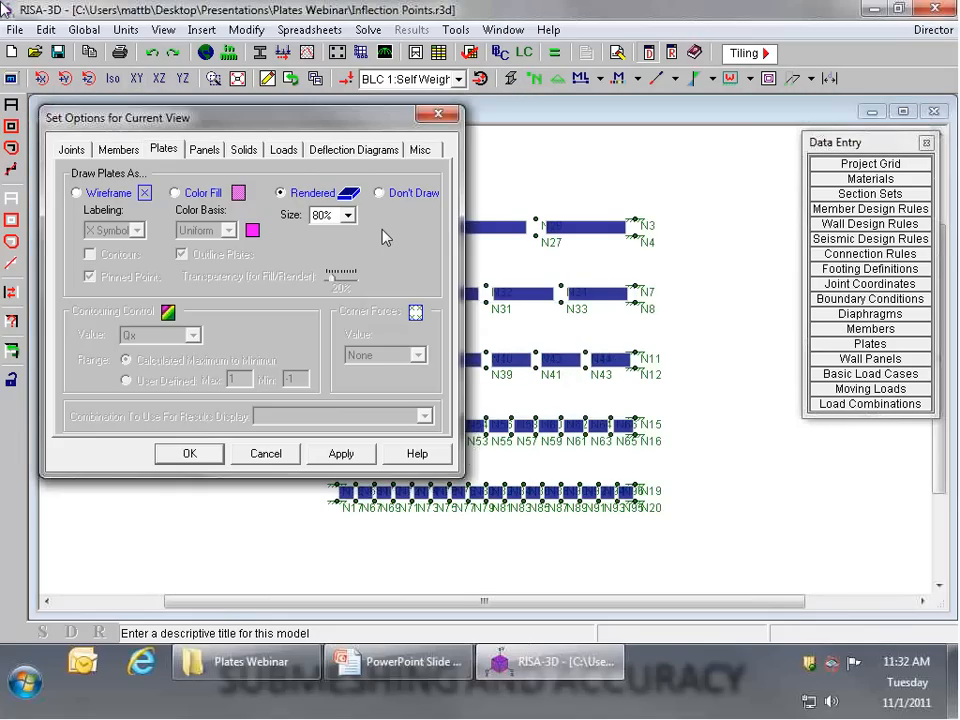
click(321, 214)
click(322, 232)
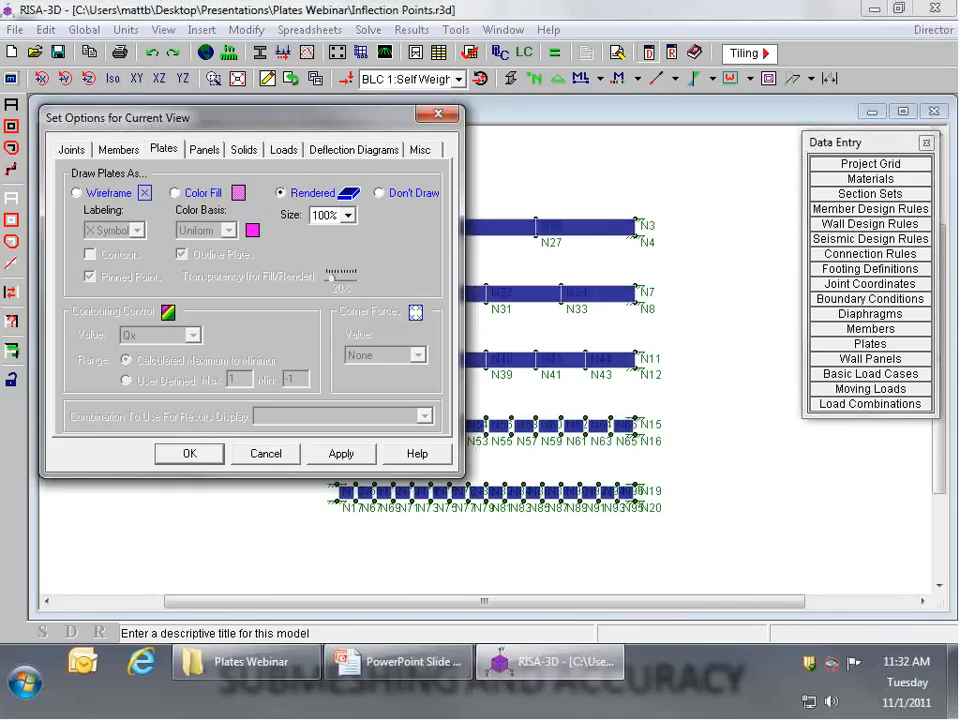
click(186, 453)
click(533, 80)
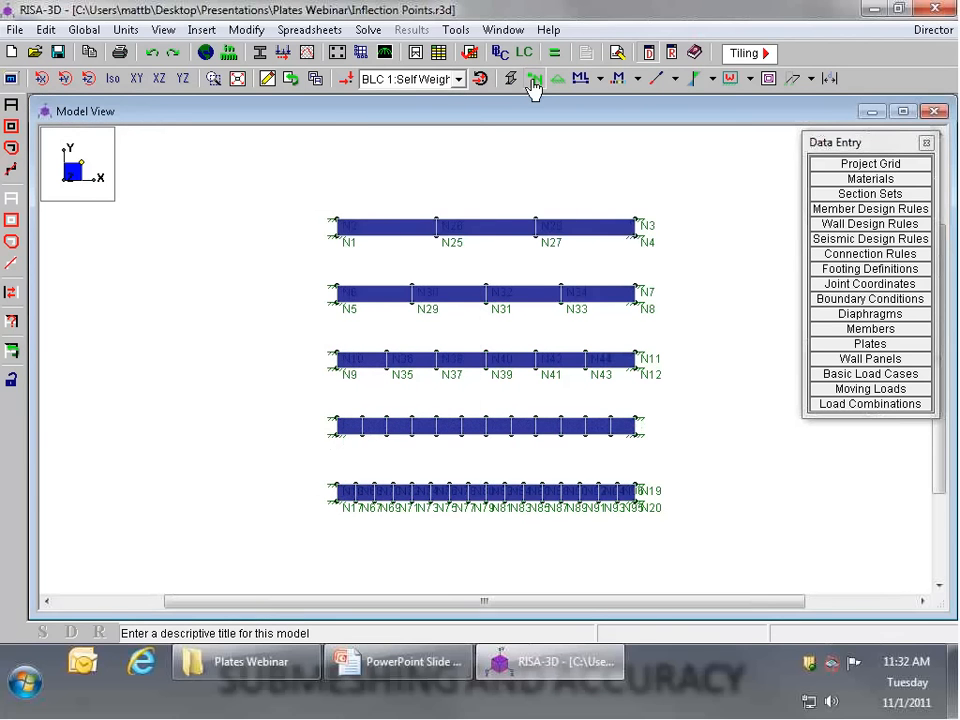
Step: In the isometric view, check the properties of the end plate P9 in the uppermost strip and measure its depth between the end joints
click(112, 78)
scroll(607, 317, up, 4)
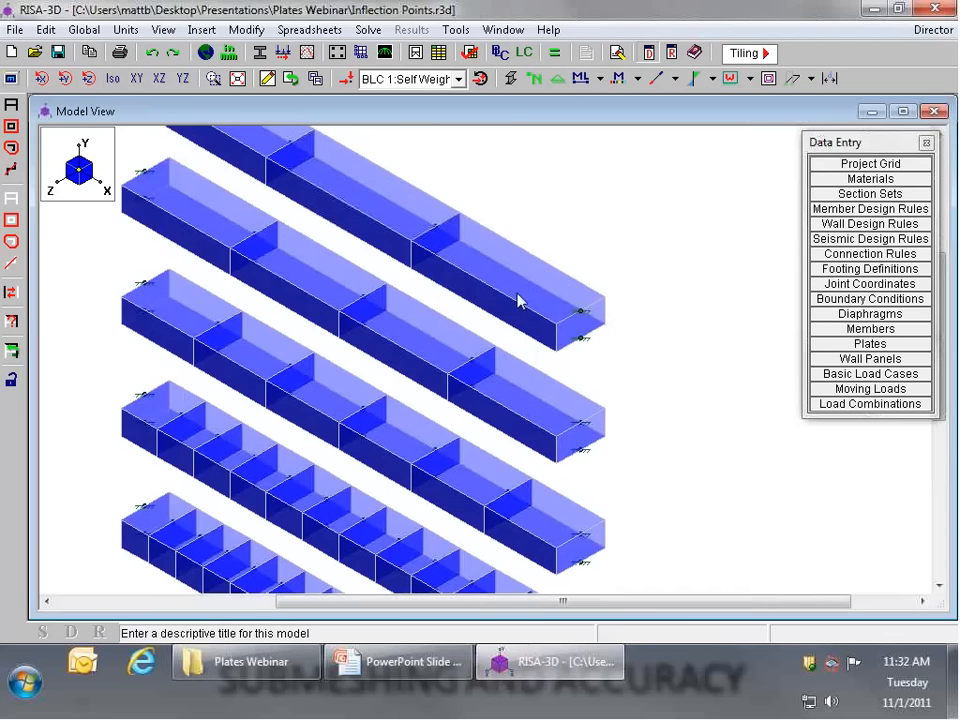
double_click(521, 300)
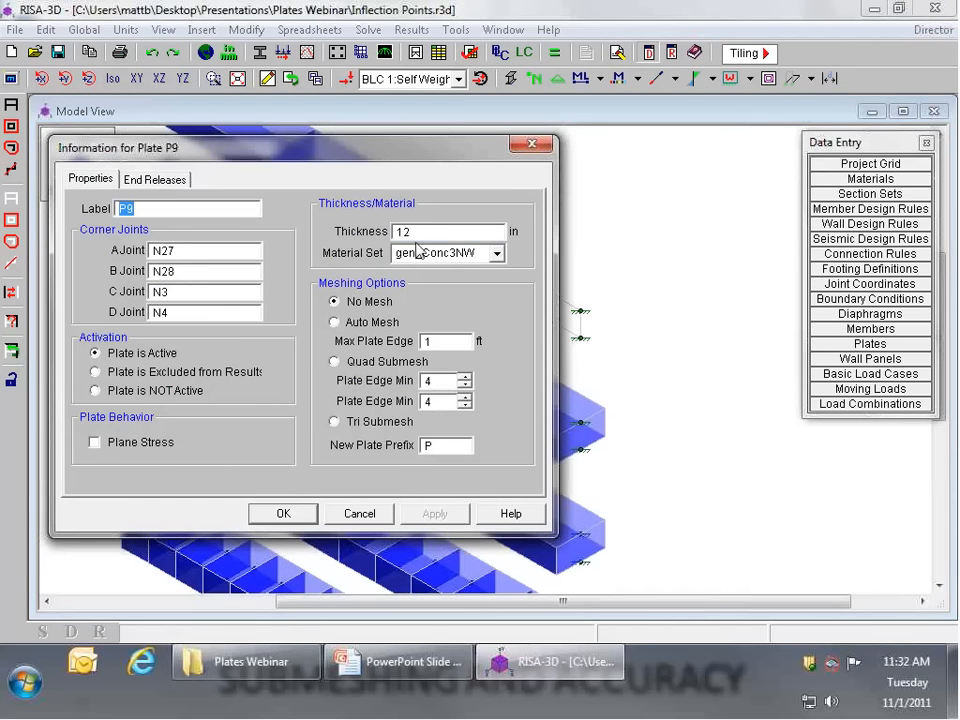
click(541, 147)
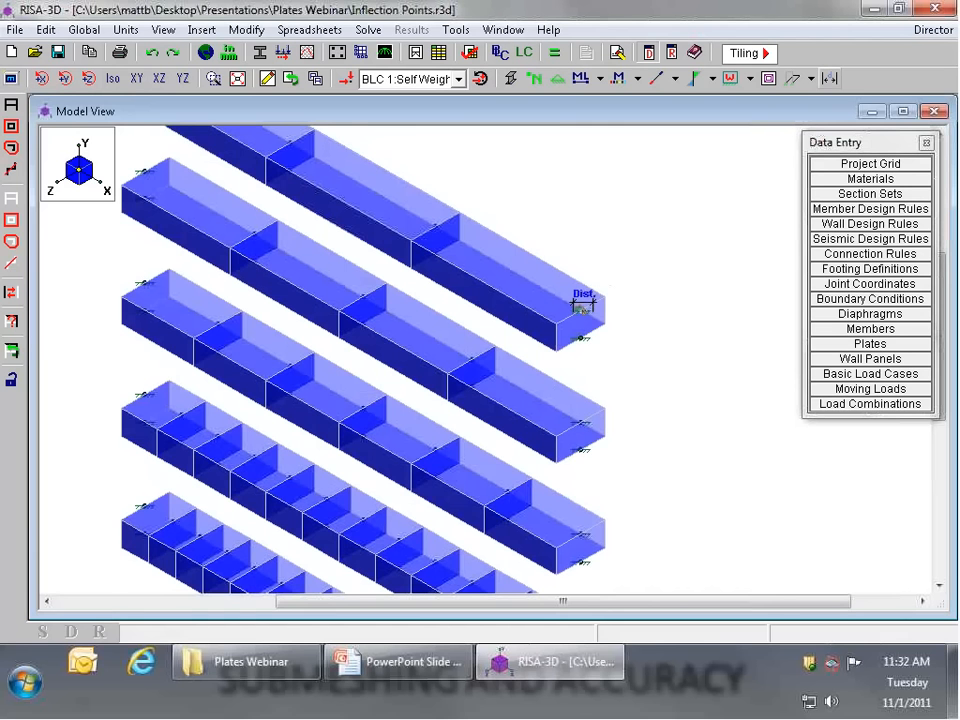
click(580, 311)
click(580, 338)
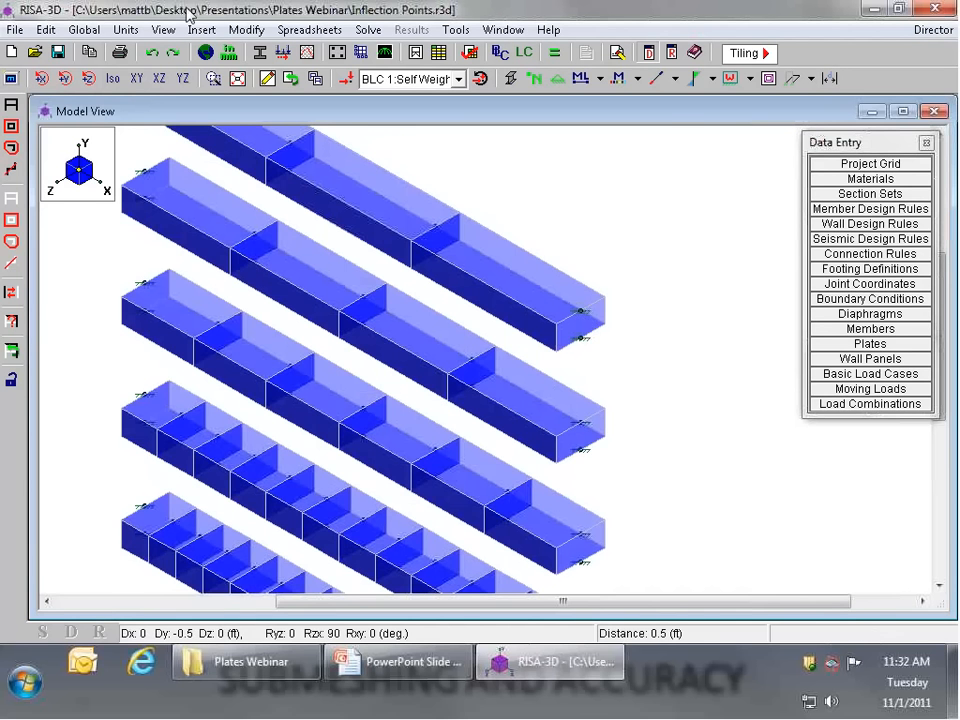
Step: Return to the XY view and solve the single combination 1: Self Weight Only, closing the joint reactions results
click(136, 78)
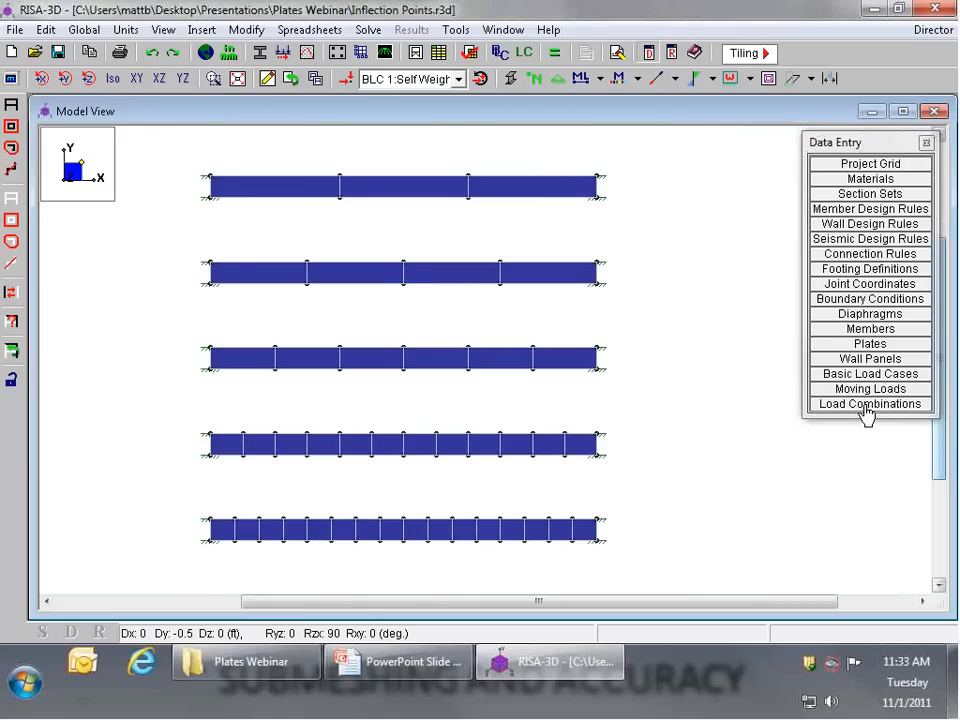
click(556, 55)
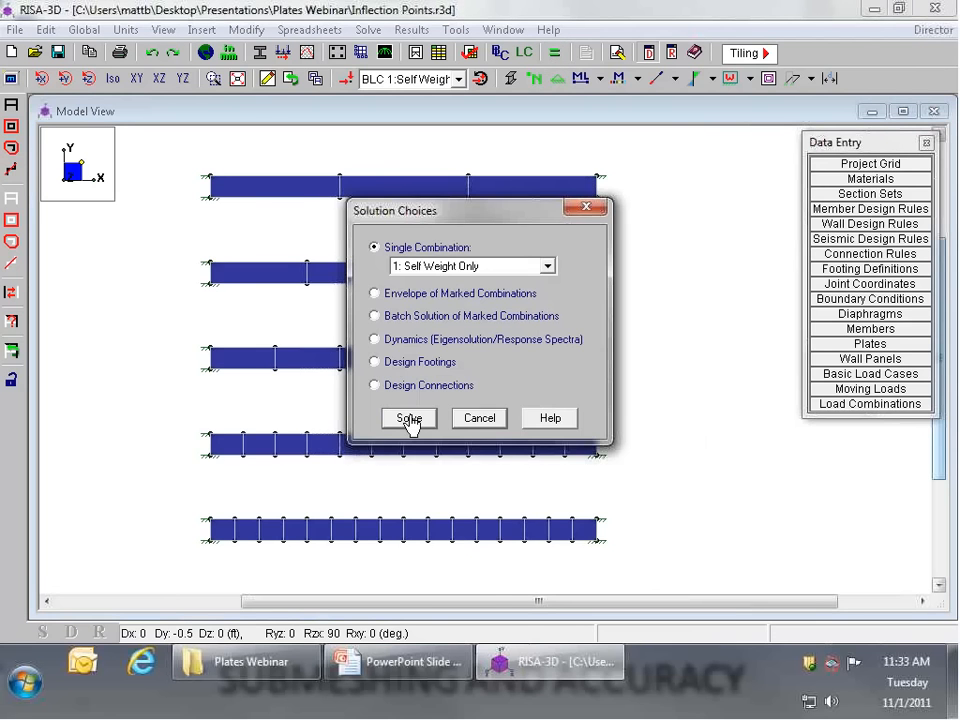
click(409, 419)
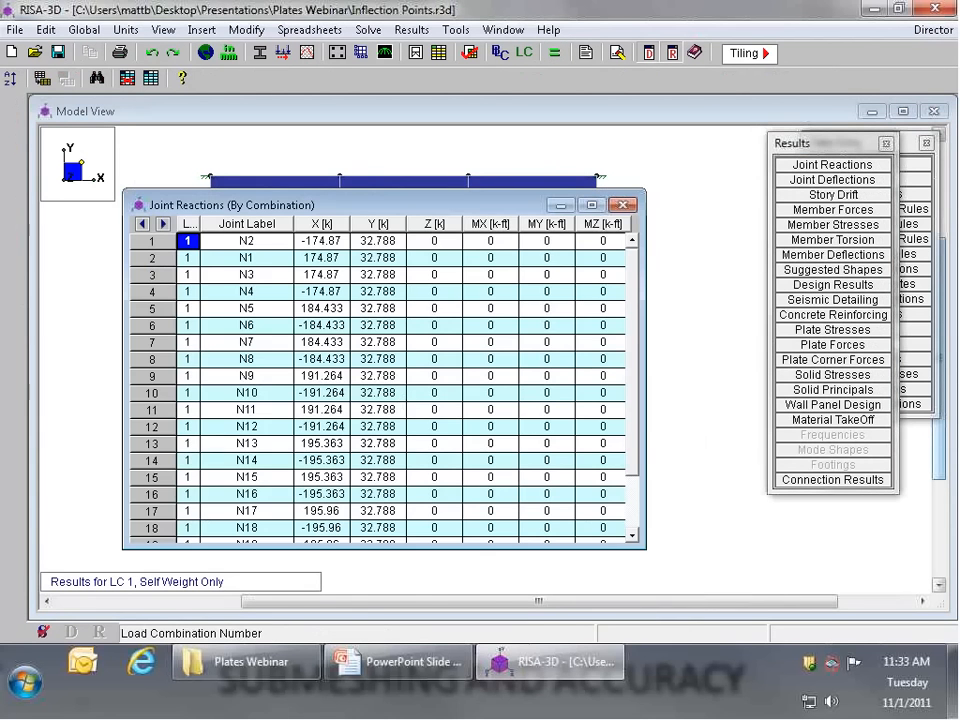
click(623, 205)
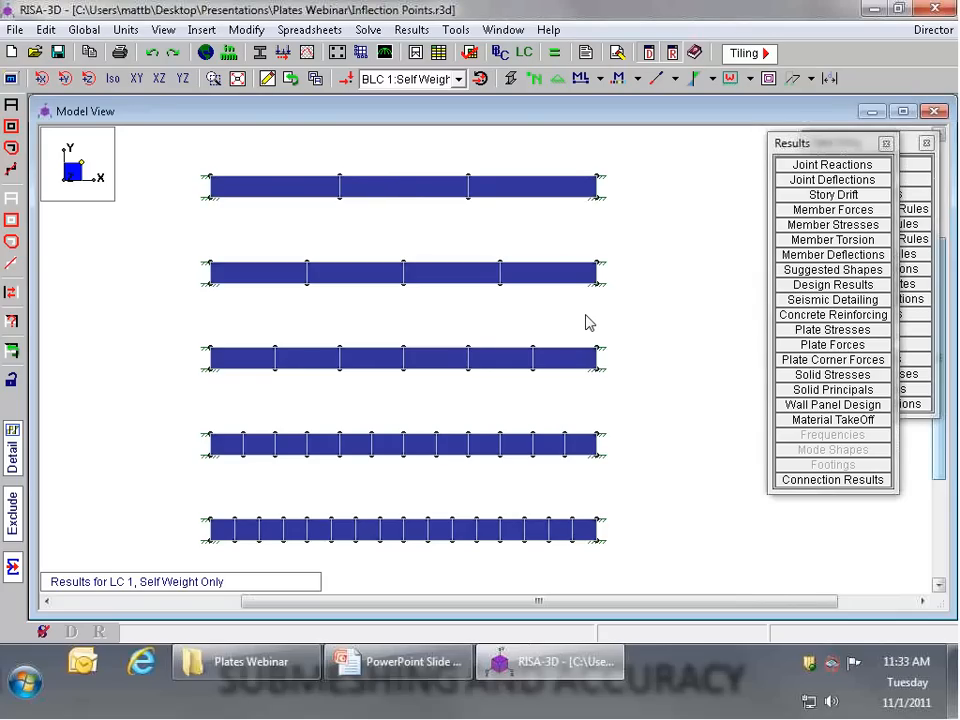
Step: Show the deflected shape for load combination 1: Self Weight Only with a magnification factor of 80
click(11, 79)
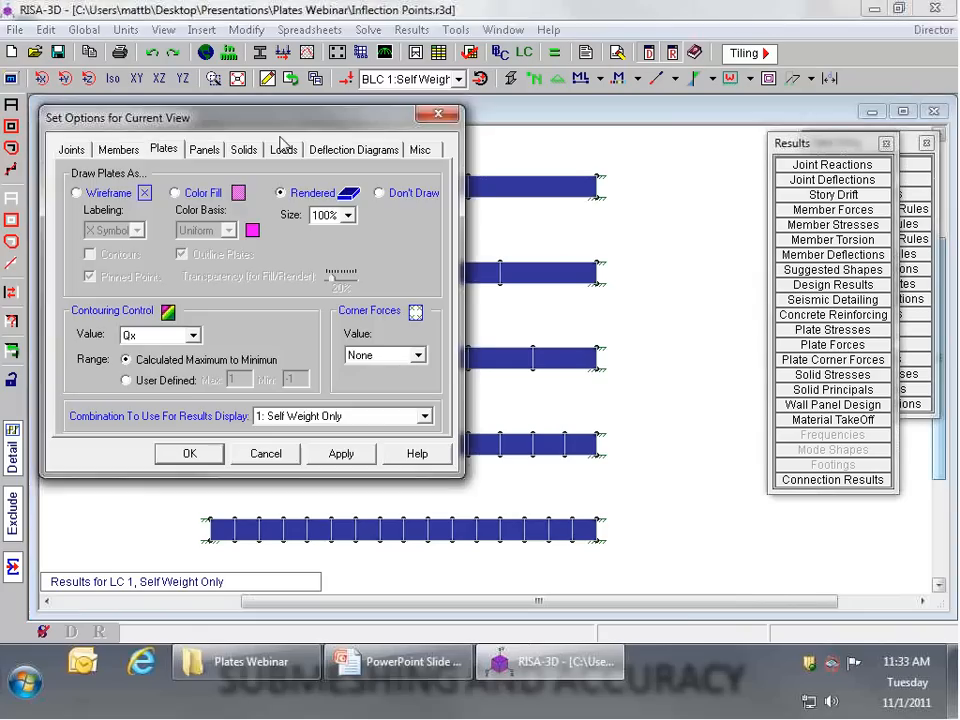
click(340, 149)
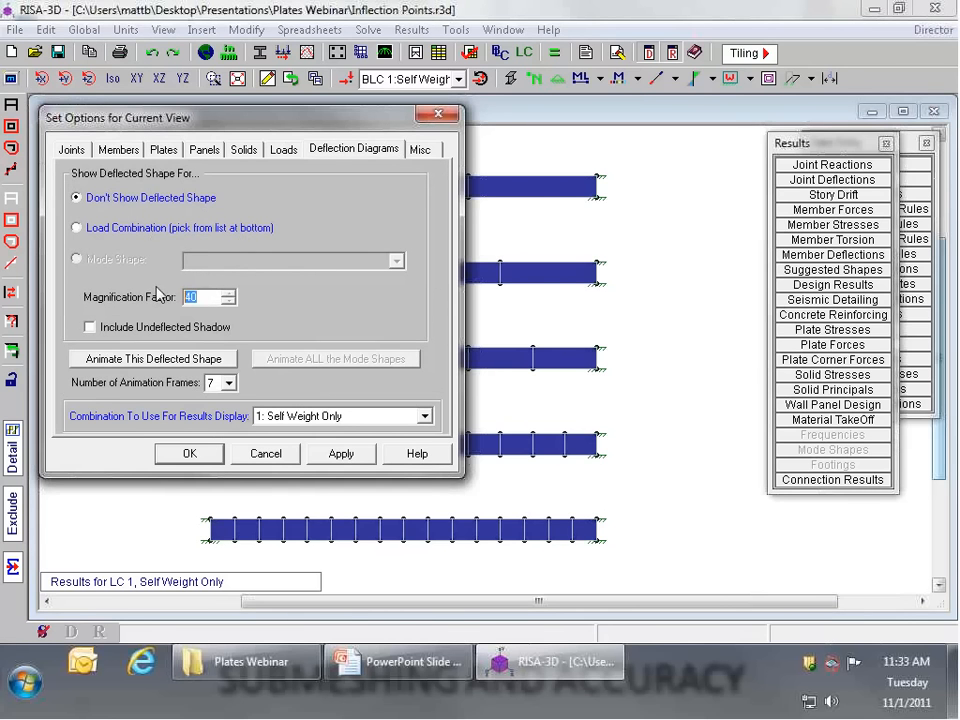
text(80)
click(309, 450)
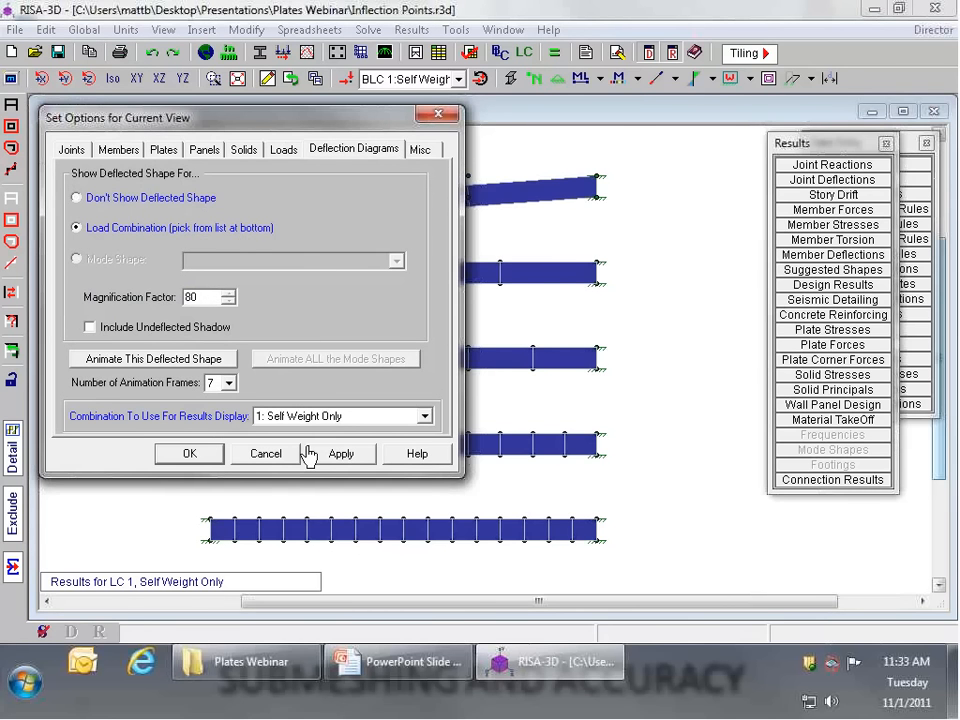
click(257, 455)
scroll(332, 212, down, 2)
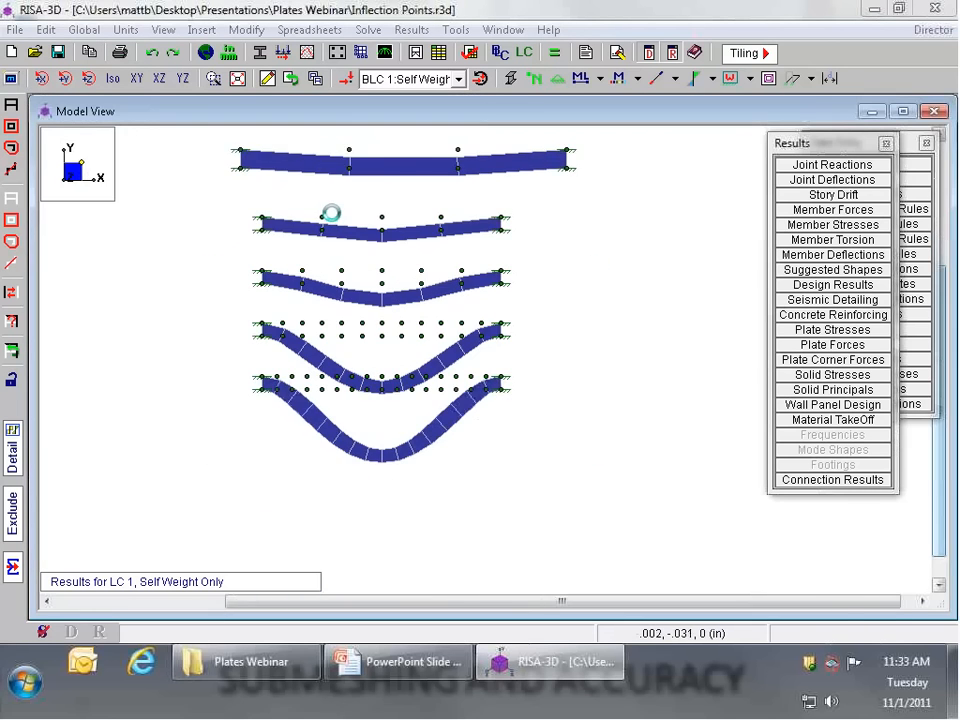
Step: Hide the joint markers and labels and compare the deflected curves of the five differently meshed strips
click(535, 80)
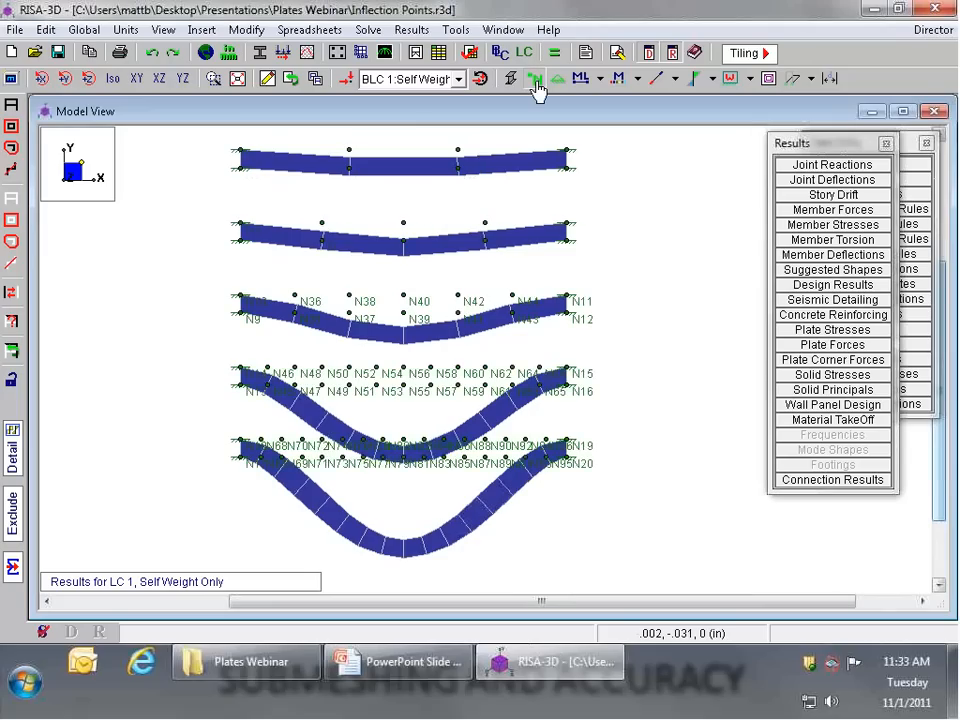
click(536, 82)
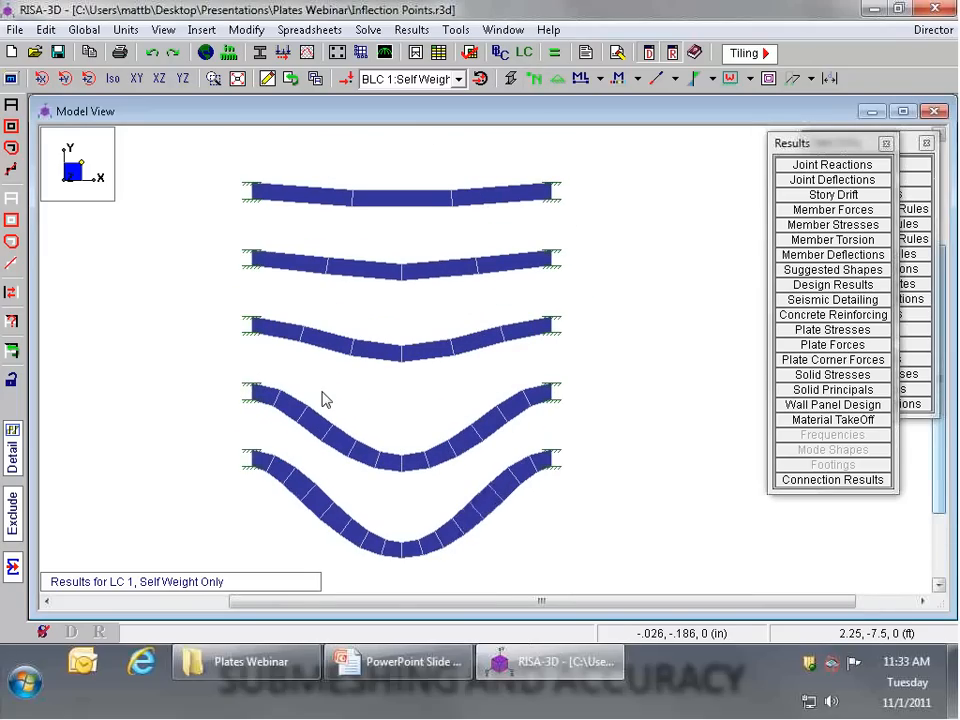
scroll(355, 202, up, 2)
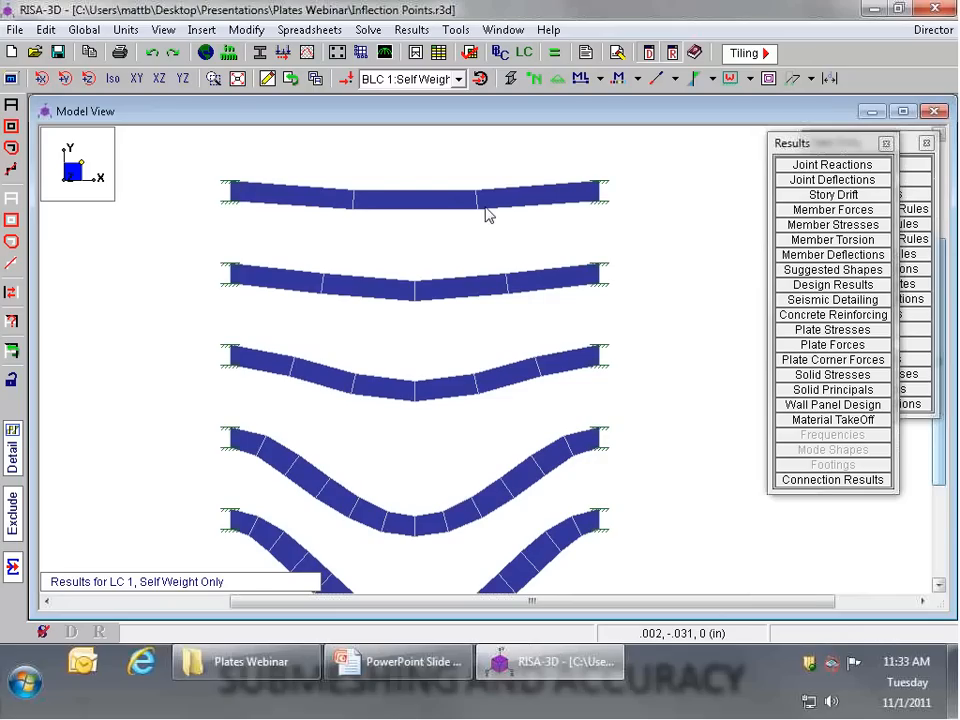
scroll(489, 214, down, 1)
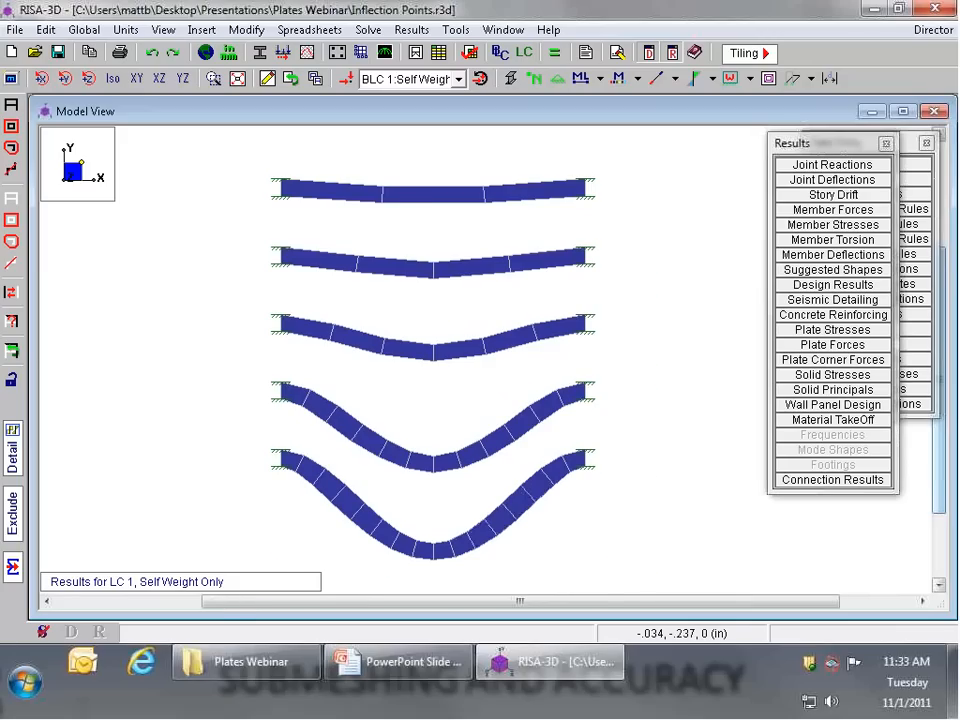
scroll(349, 189, up, 1)
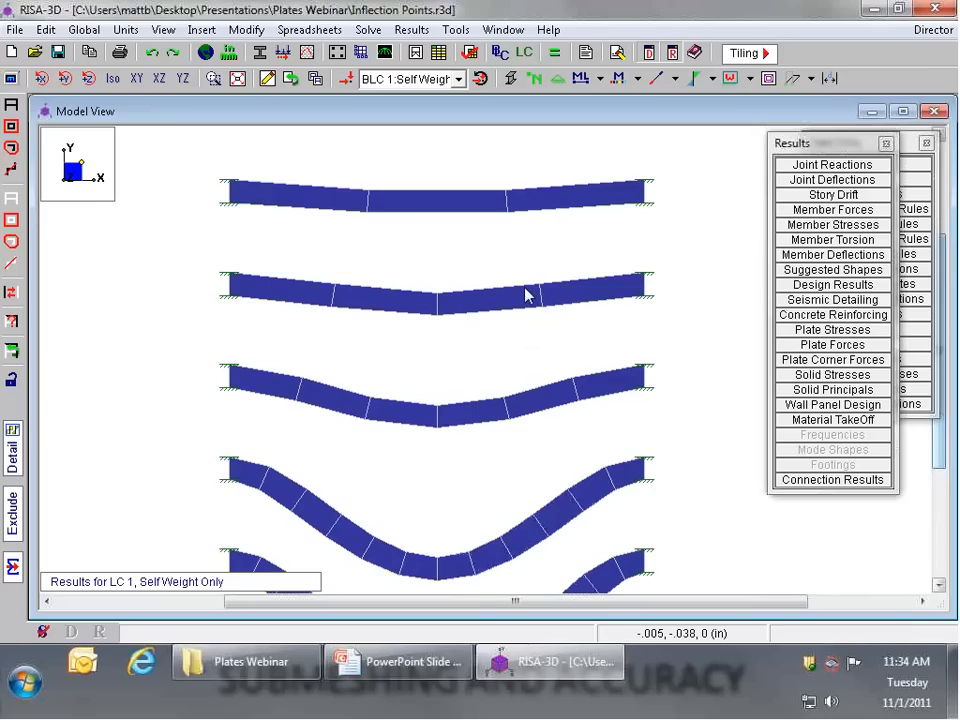
scroll(514, 306, down, 4)
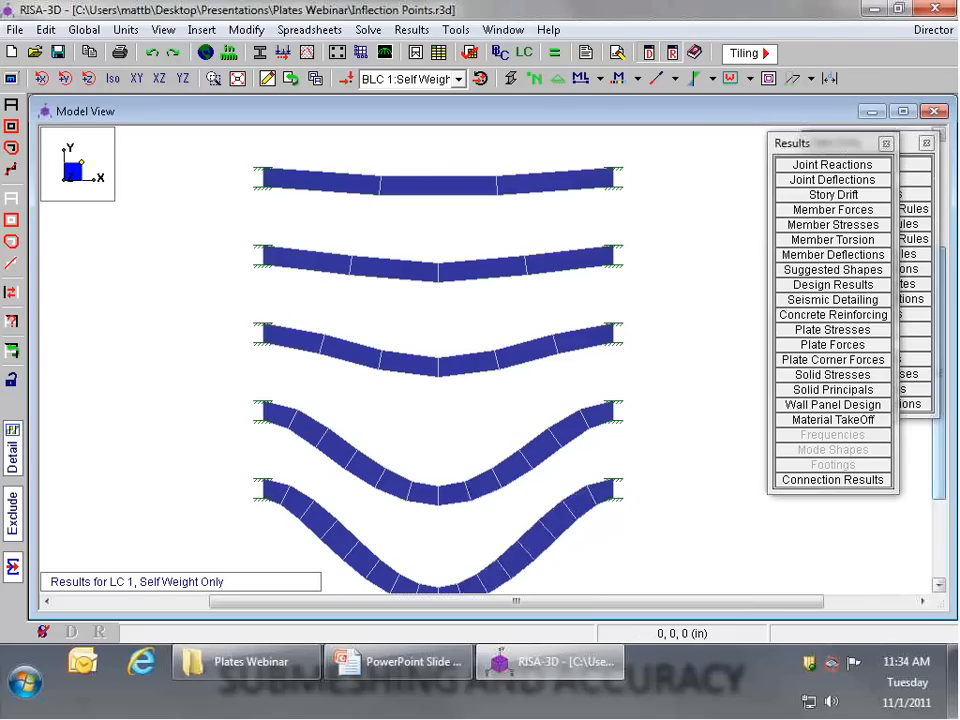
scroll(457, 590, down, 2)
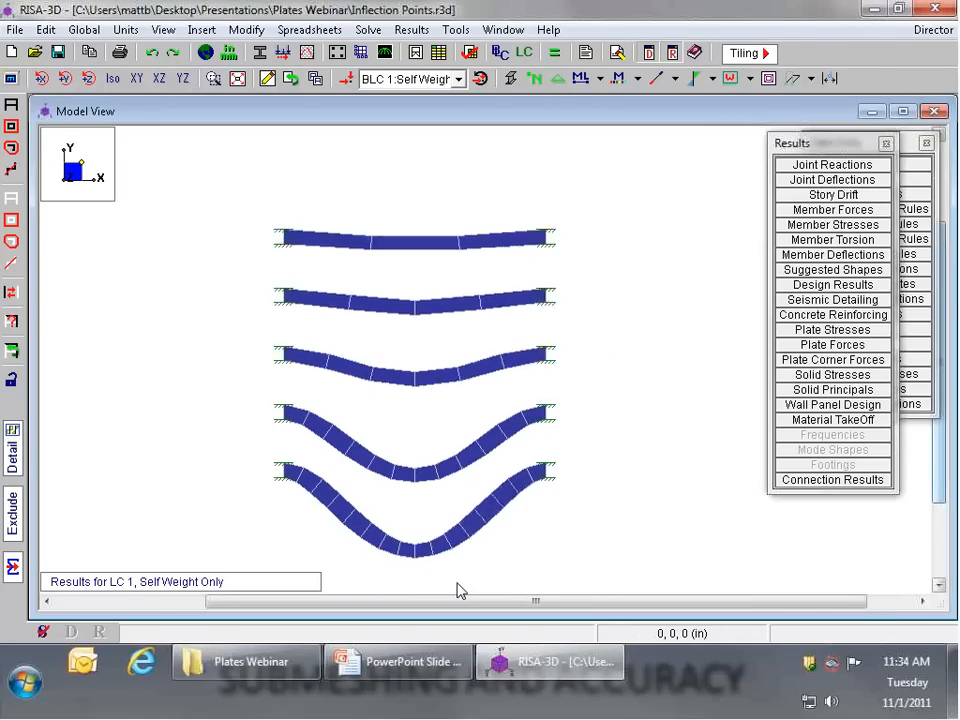
scroll(457, 590, up, 3)
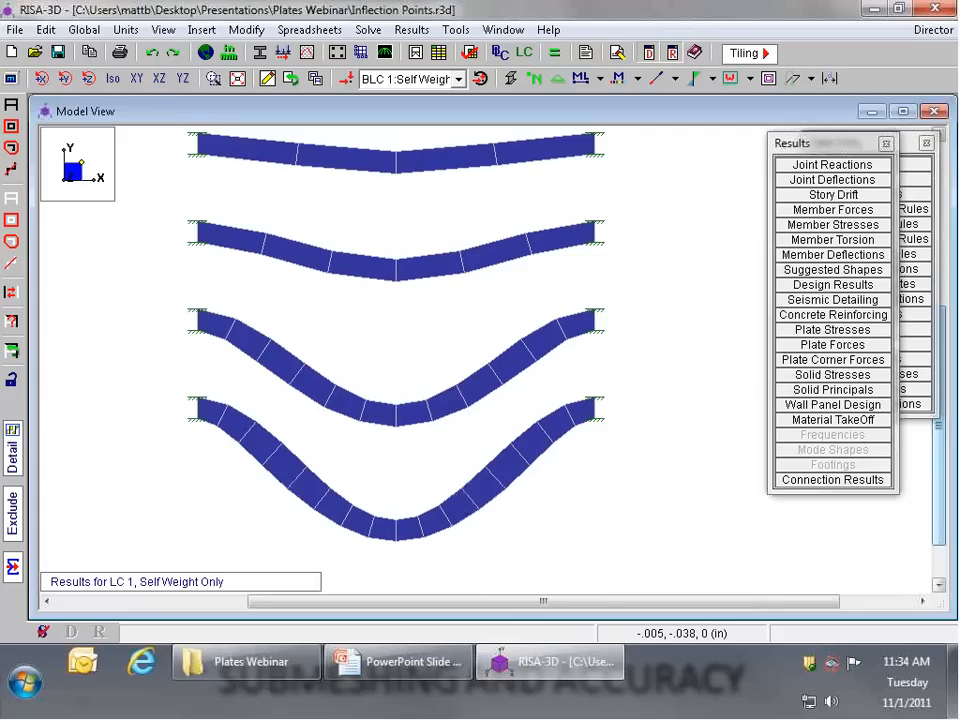
Step: Set the magnification factor of the deflected shape to 40
key(F2)
drag(203, 297, 179, 297)
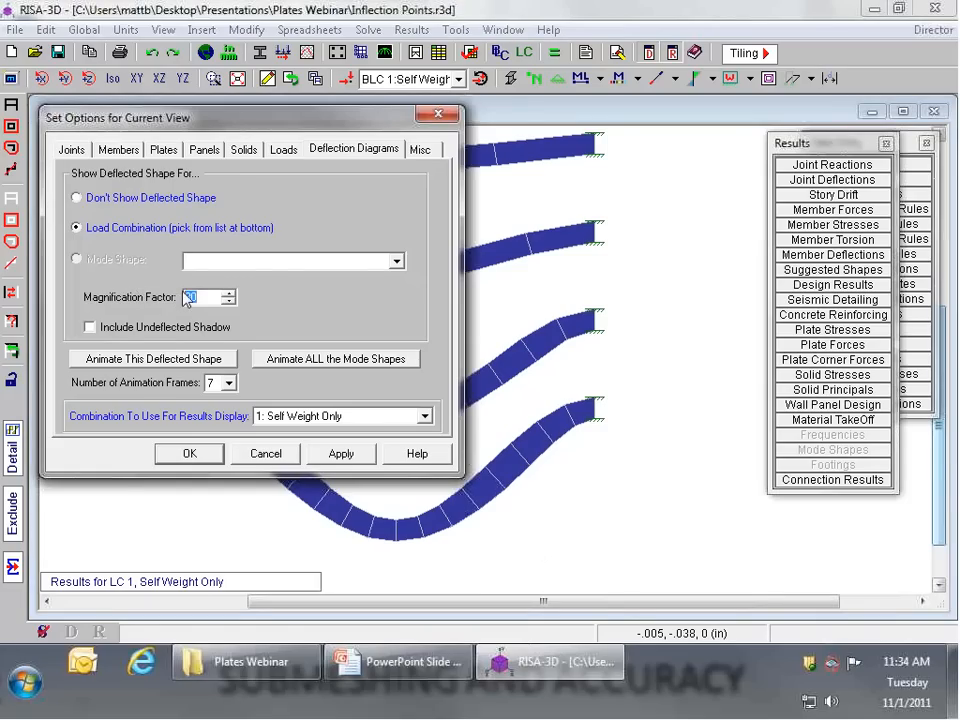
text(40)
click(341, 454)
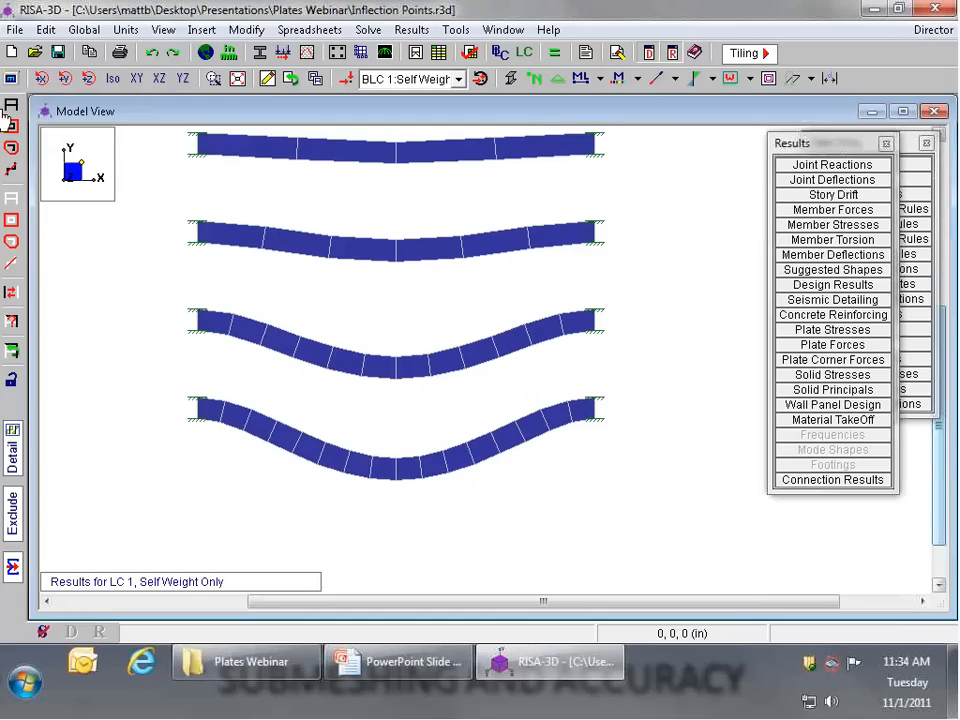
Step: Turn off the deflected shape and measure the width of a plate near the end of the lowest strip
click(810, 78)
click(797, 101)
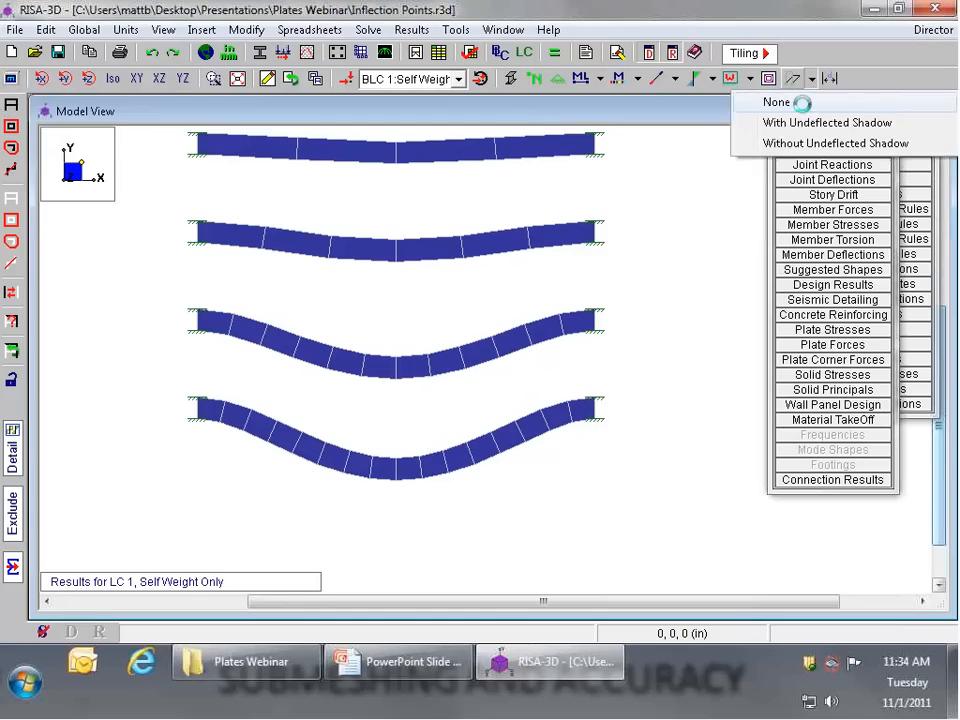
scroll(589, 418, up, 2)
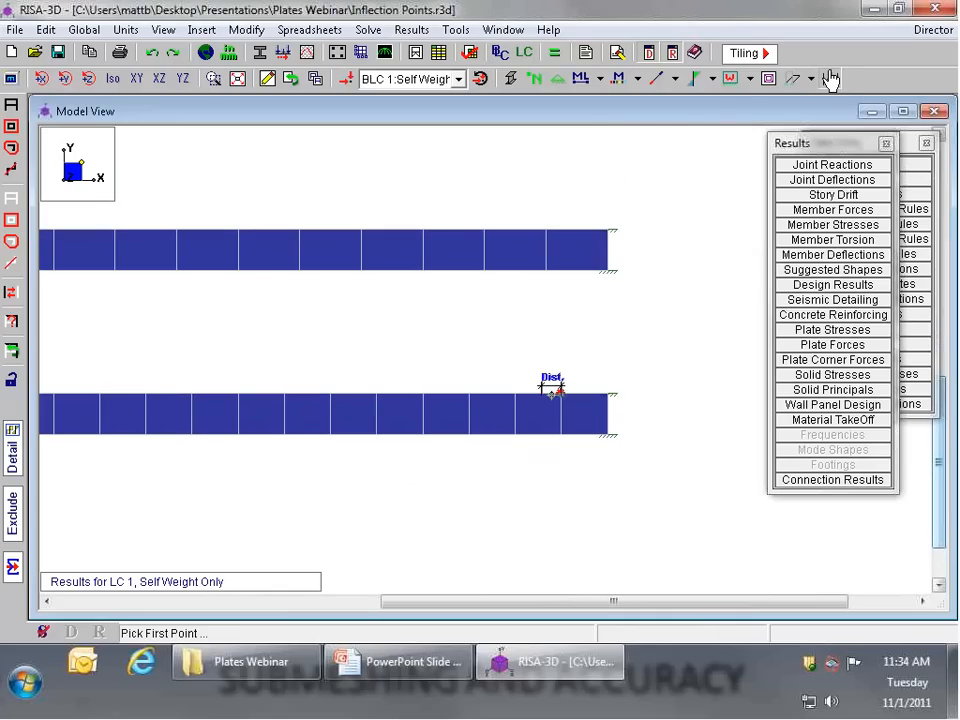
click(555, 388)
click(550, 394)
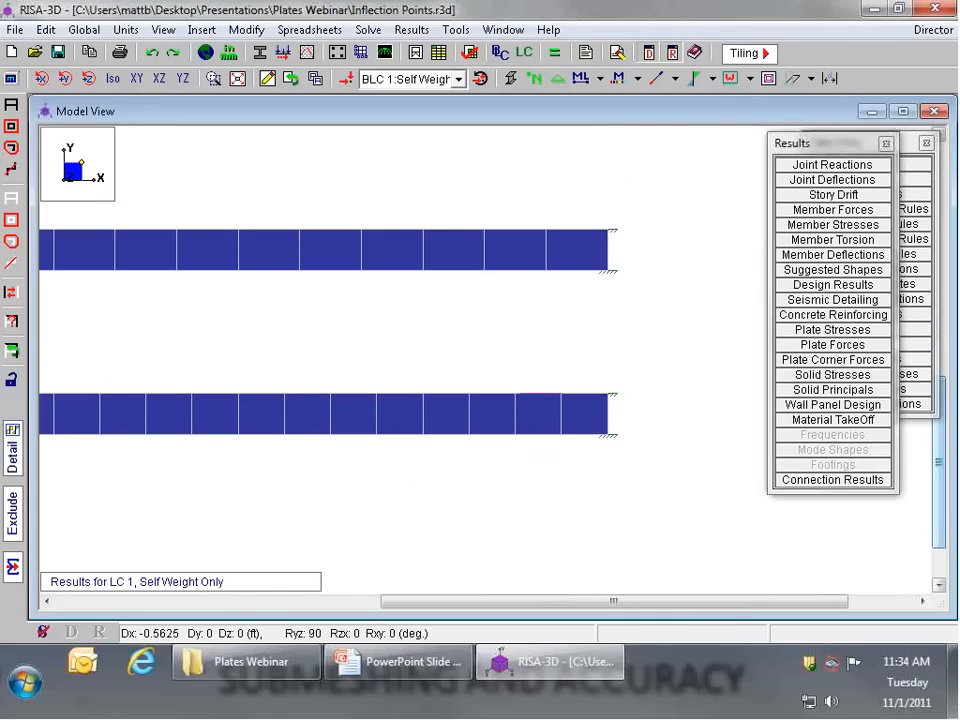
Step: Check the properties of plate P42 in the lowest strip without changing them, and compare the meshes of all five strips
double_click(437, 397)
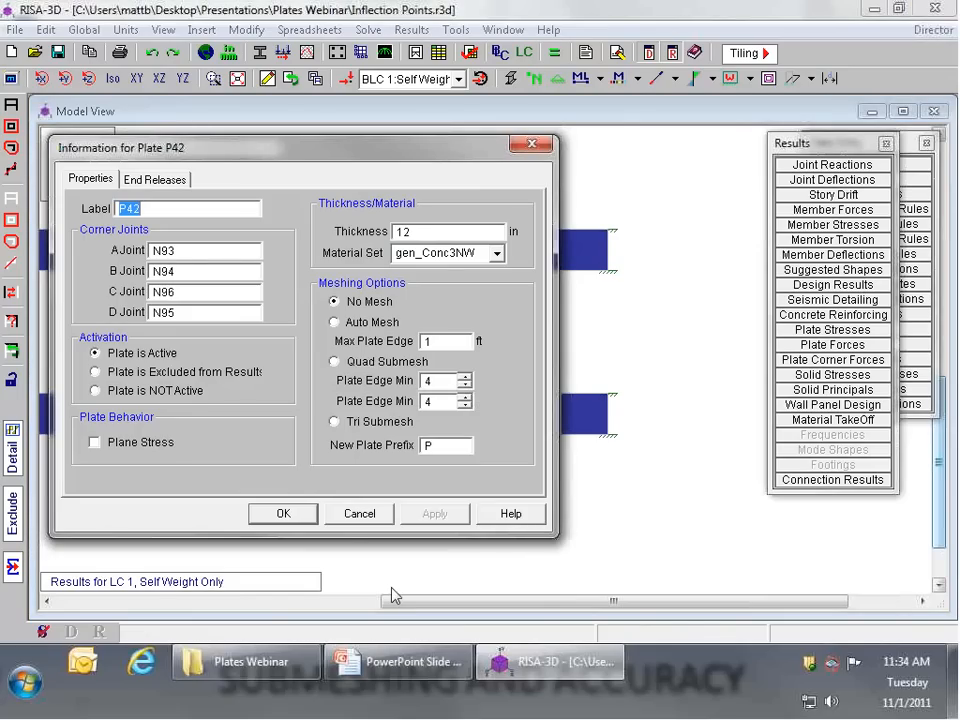
click(357, 514)
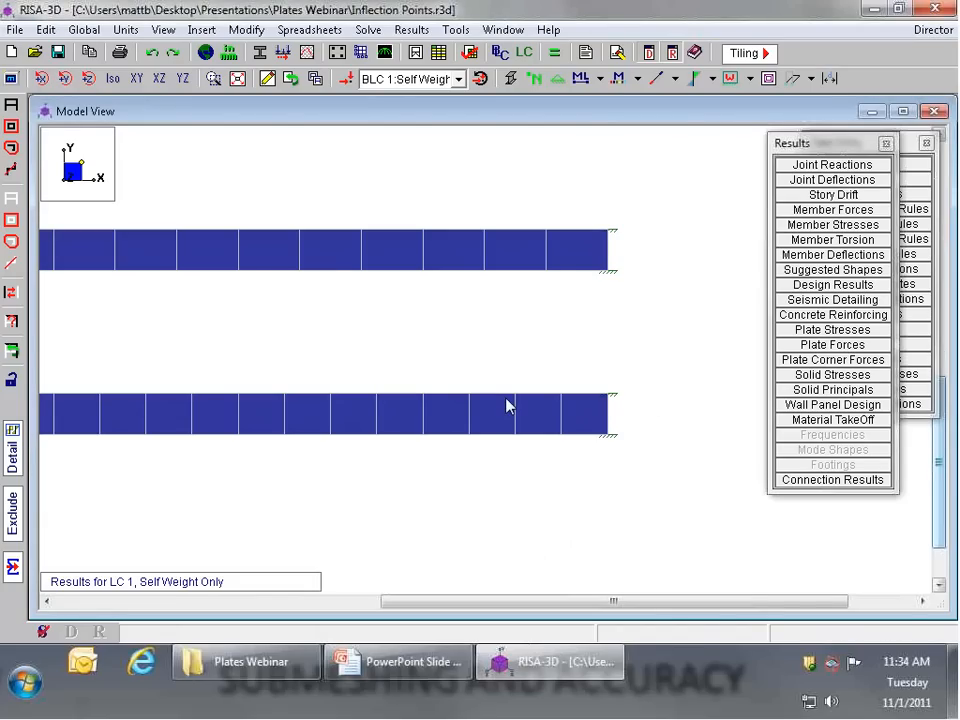
scroll(653, 418, down, 3)
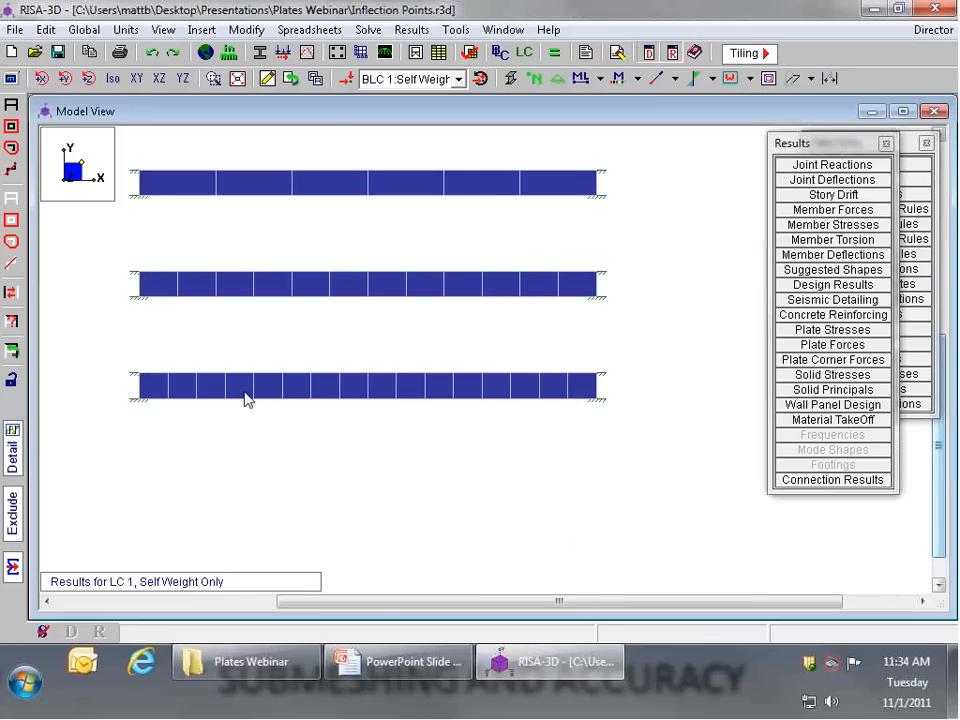
scroll(351, 402, down, 7)
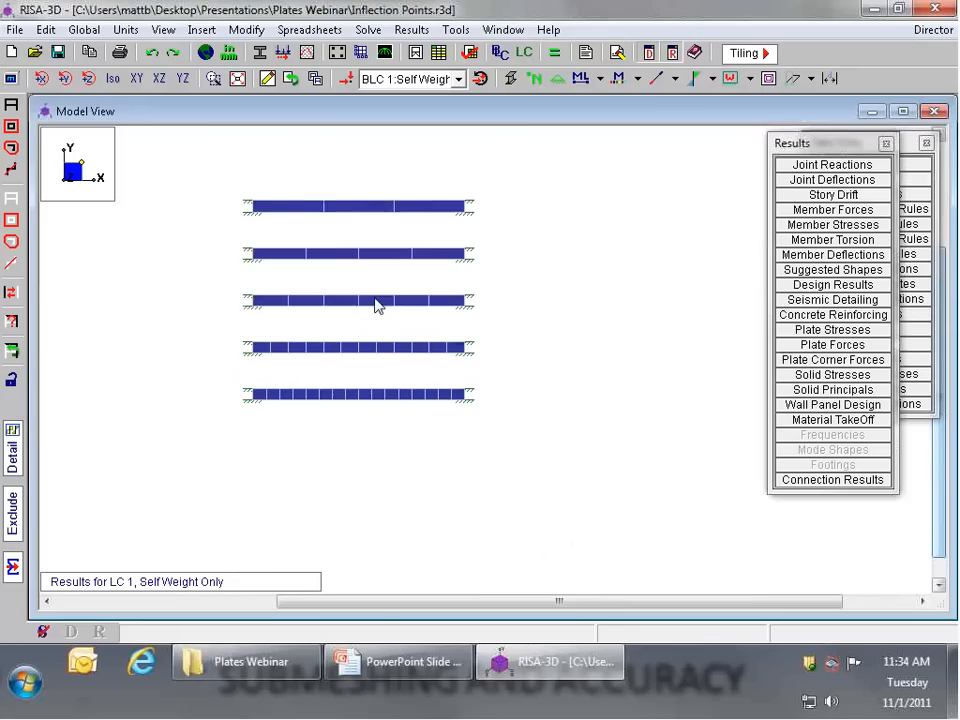
scroll(372, 282, up, 3)
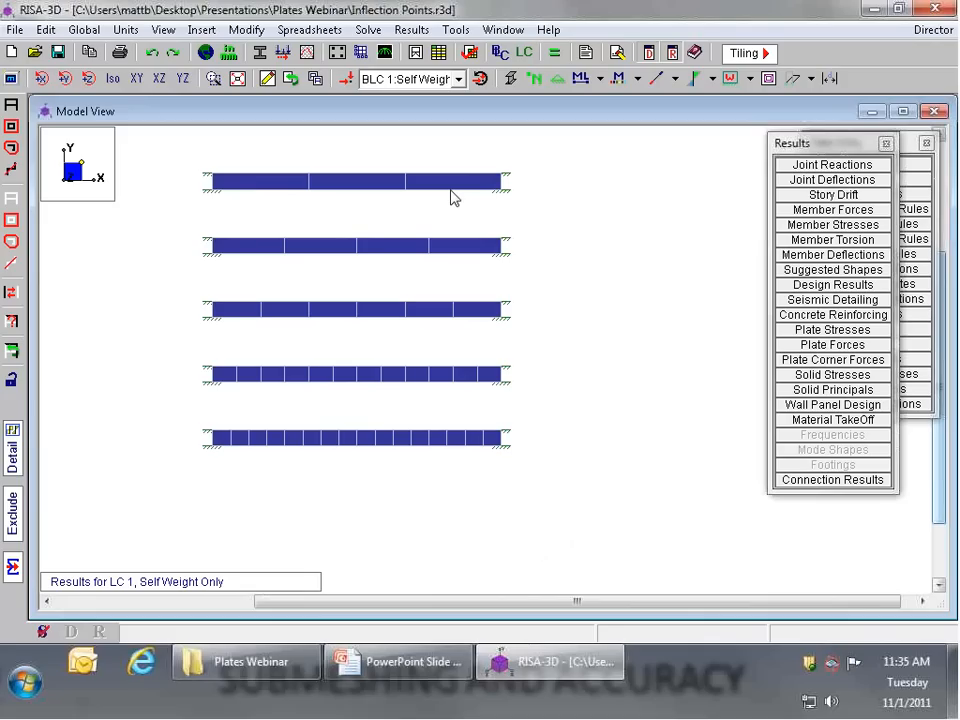
Step: Switch to the PowerPoint slide show and advance to the Interpeting Results slide
click(431, 671)
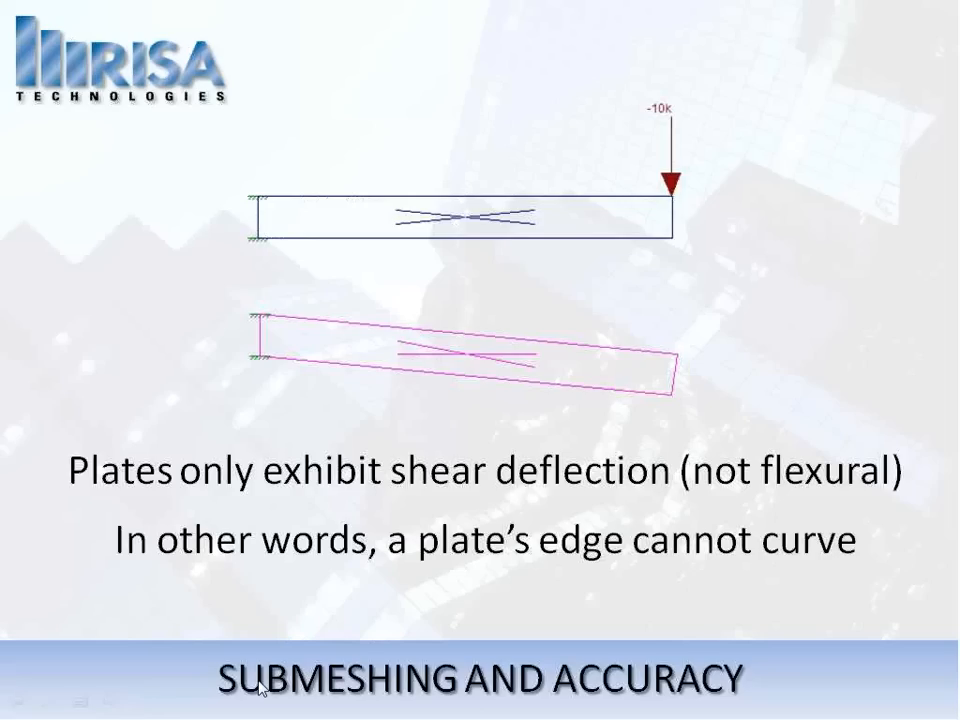
click(435, 448)
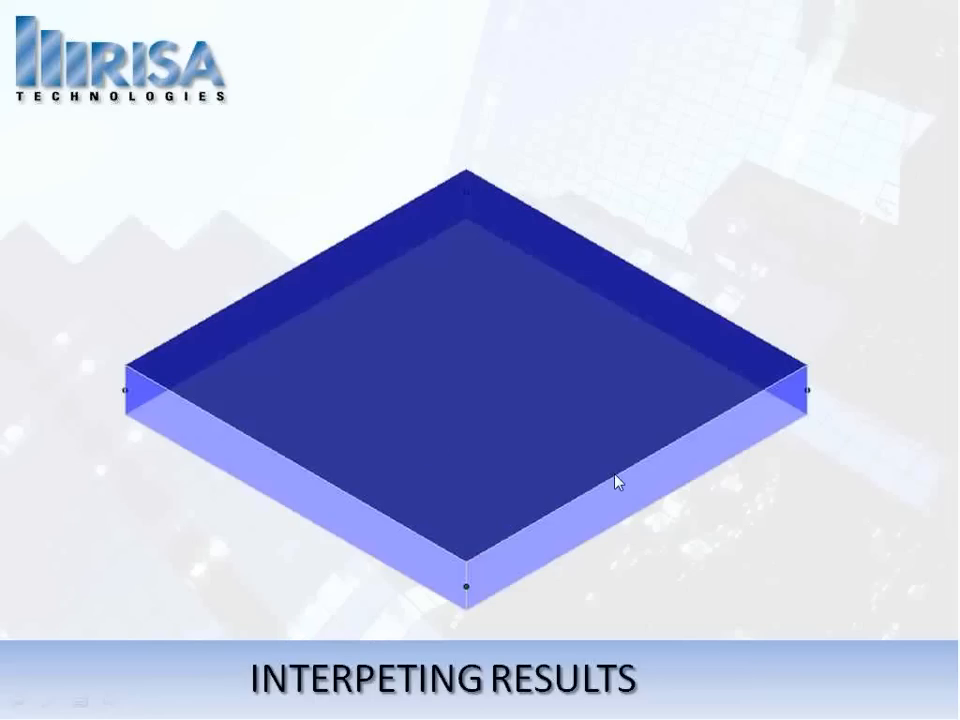
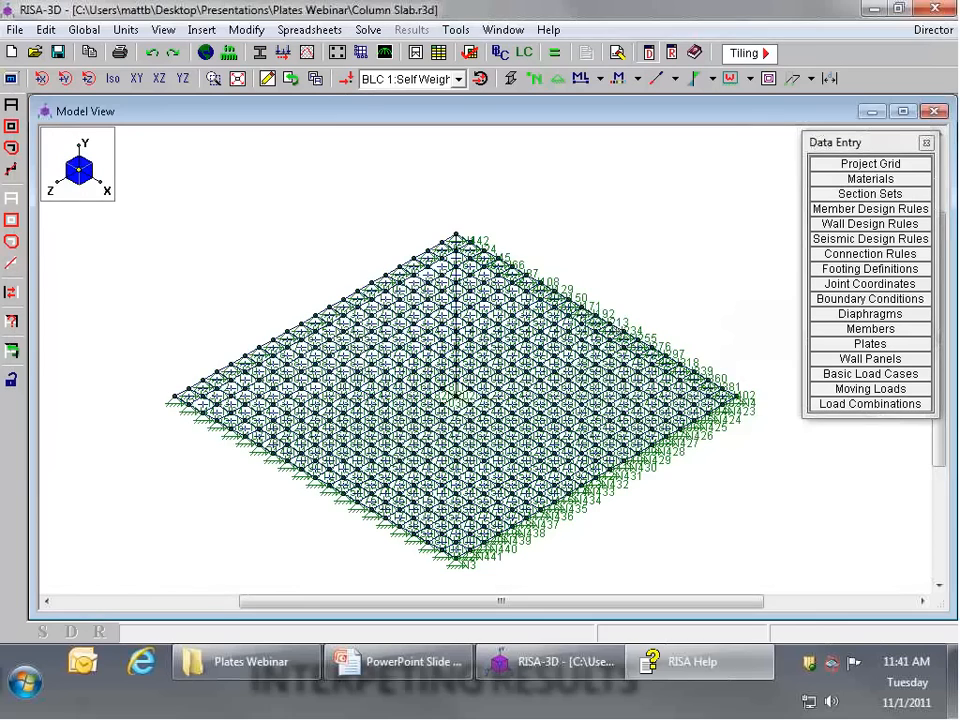
Step: Render the column slab model and inspect its column and plates in isometric, XY and XZ views
scroll(545, 269, down, 1)
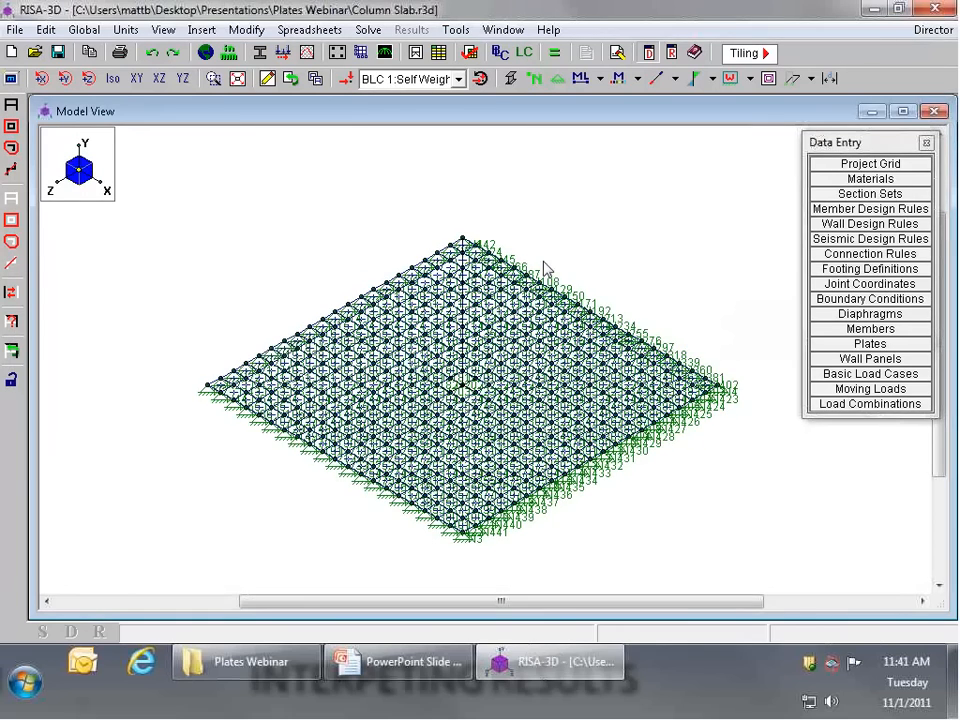
click(483, 80)
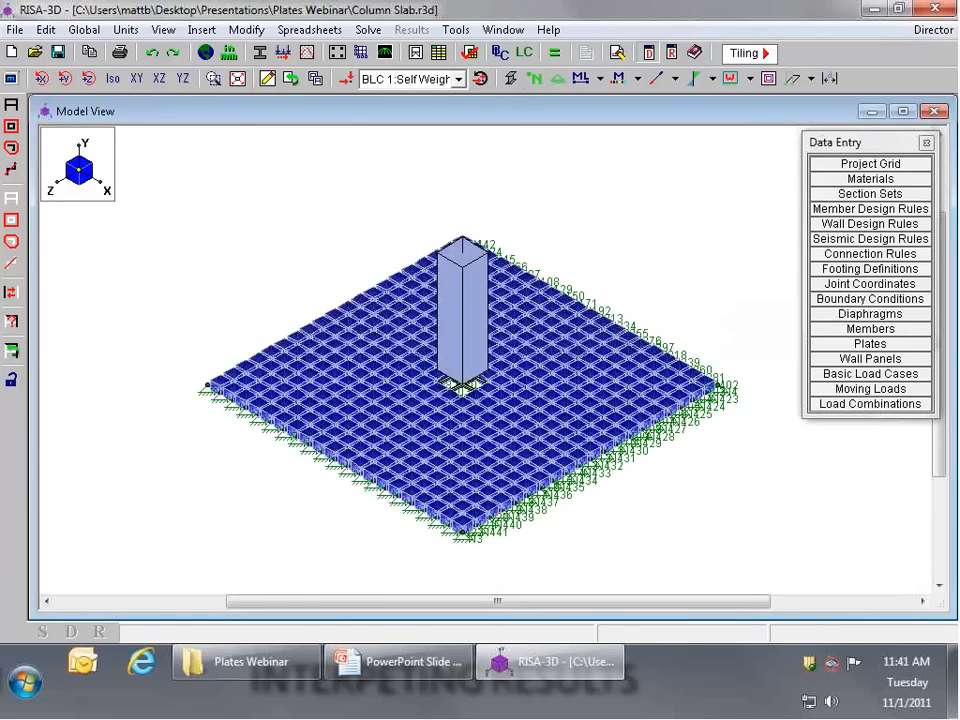
ctrl+middle_drag(510, 310, 478, 333)
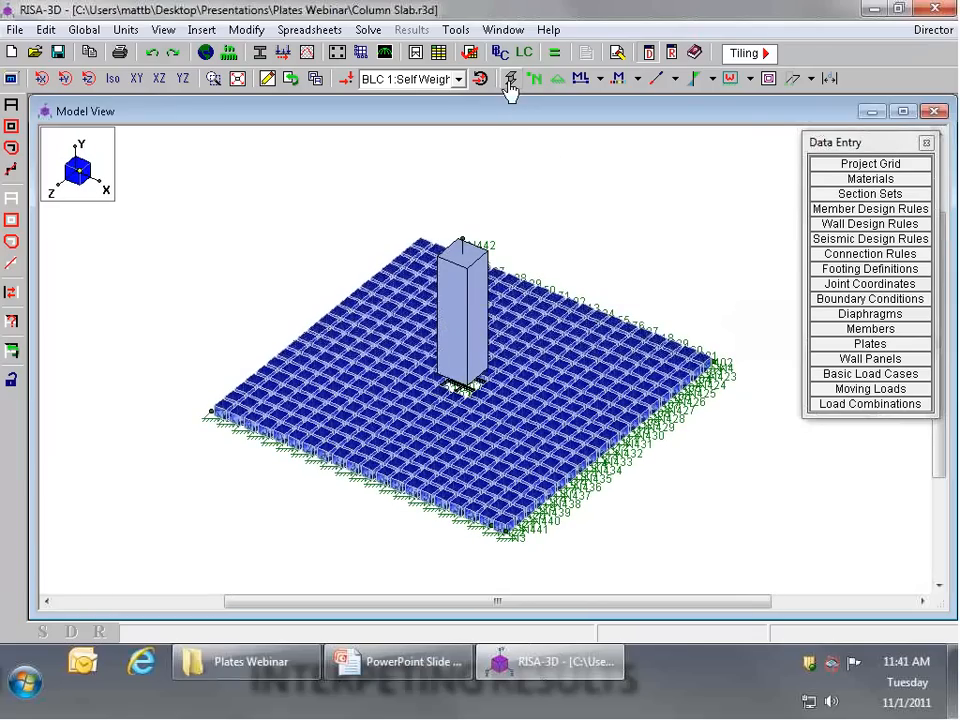
scroll(500, 348, up, 3)
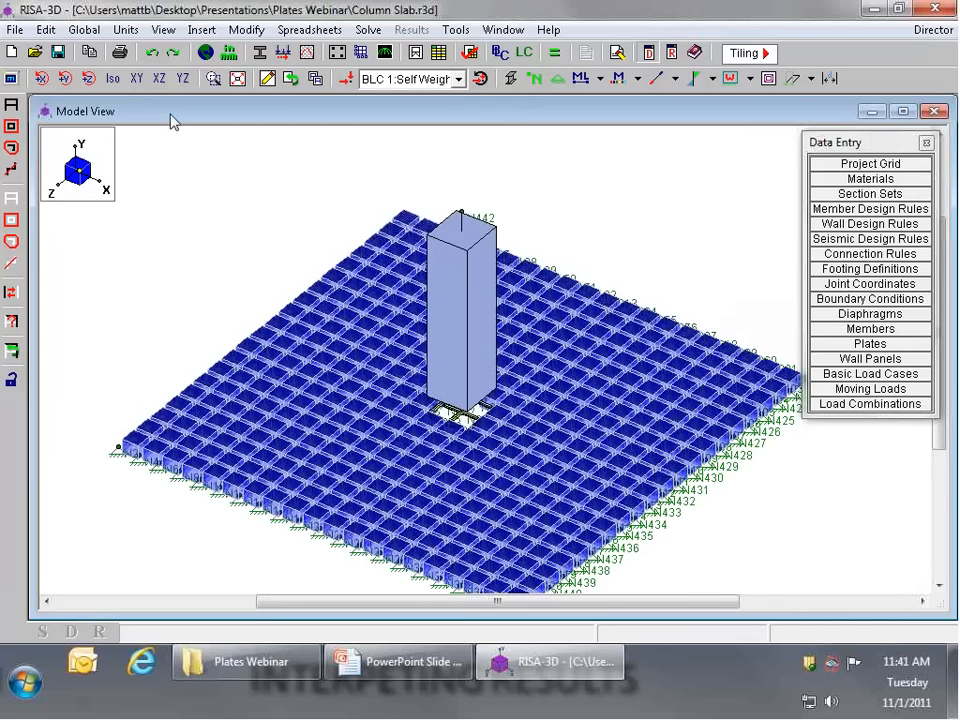
click(136, 79)
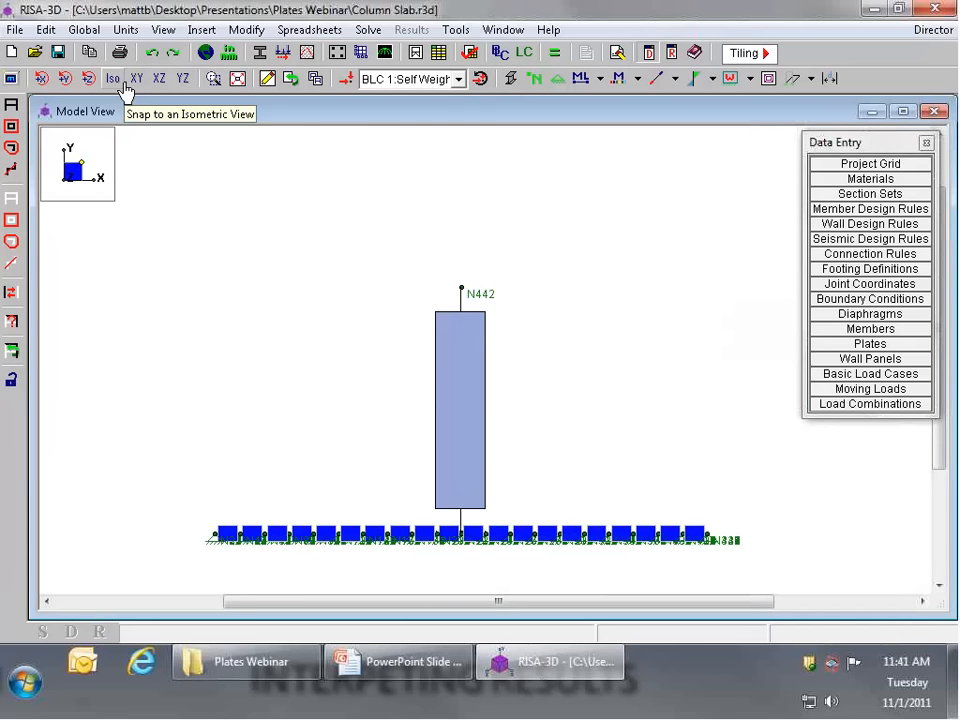
click(118, 79)
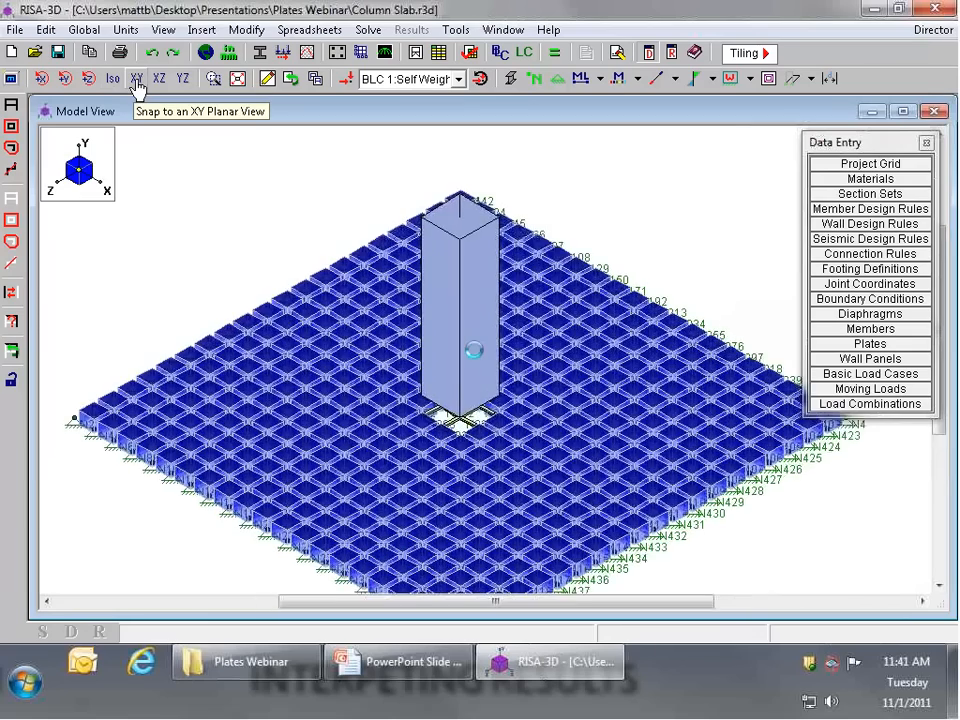
scroll(493, 364, up, 3)
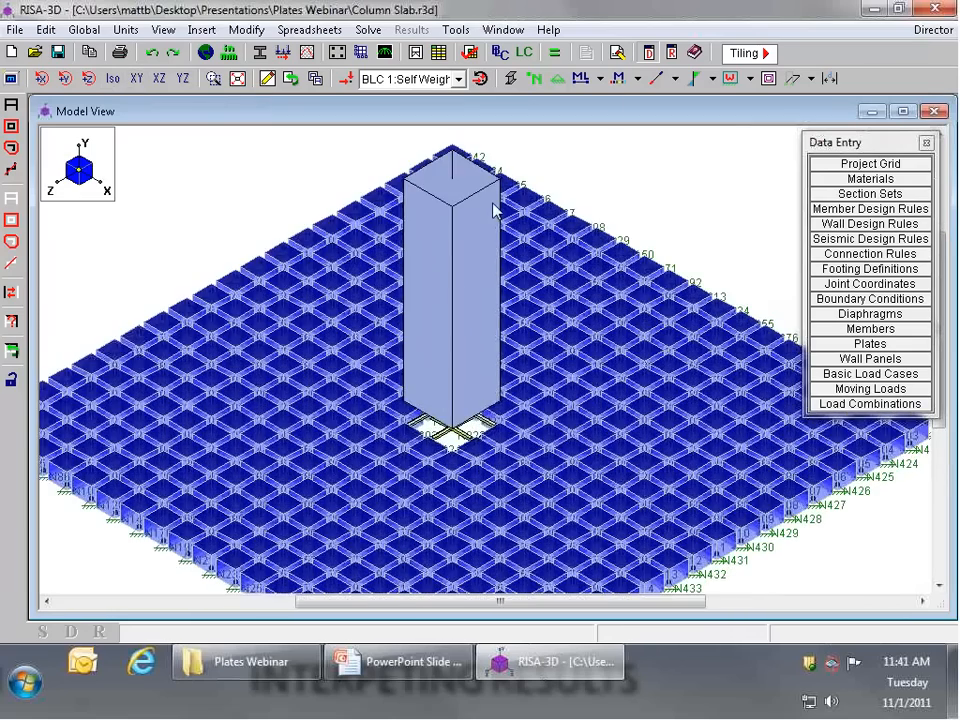
click(236, 79)
click(160, 79)
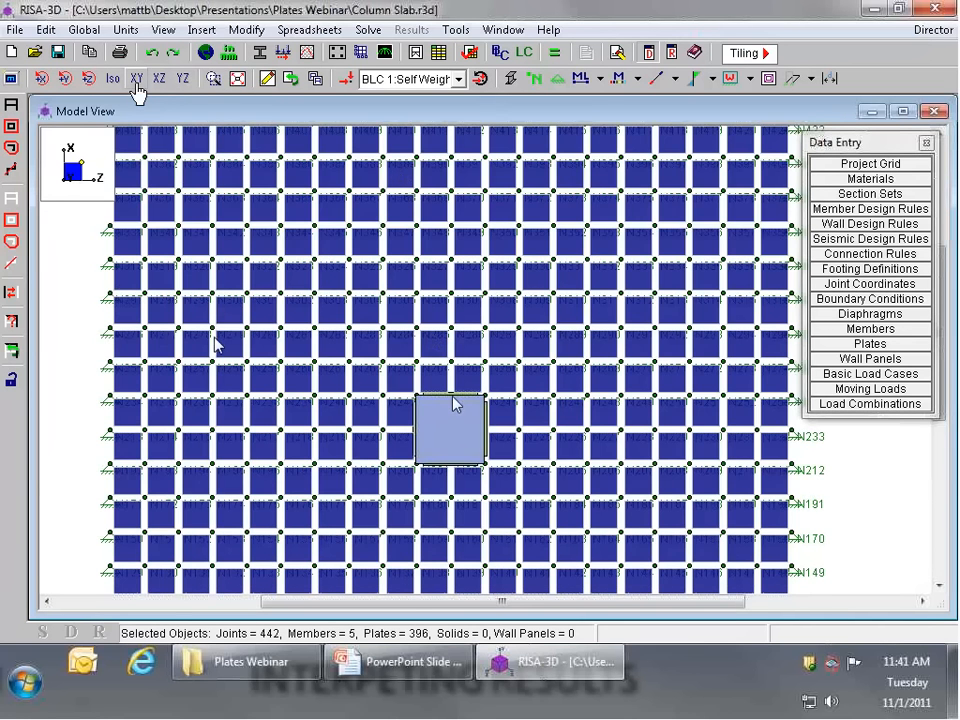
Step: Exclude the column from the selection, delete the other members around its base, and reselect the whole model
click(137, 80)
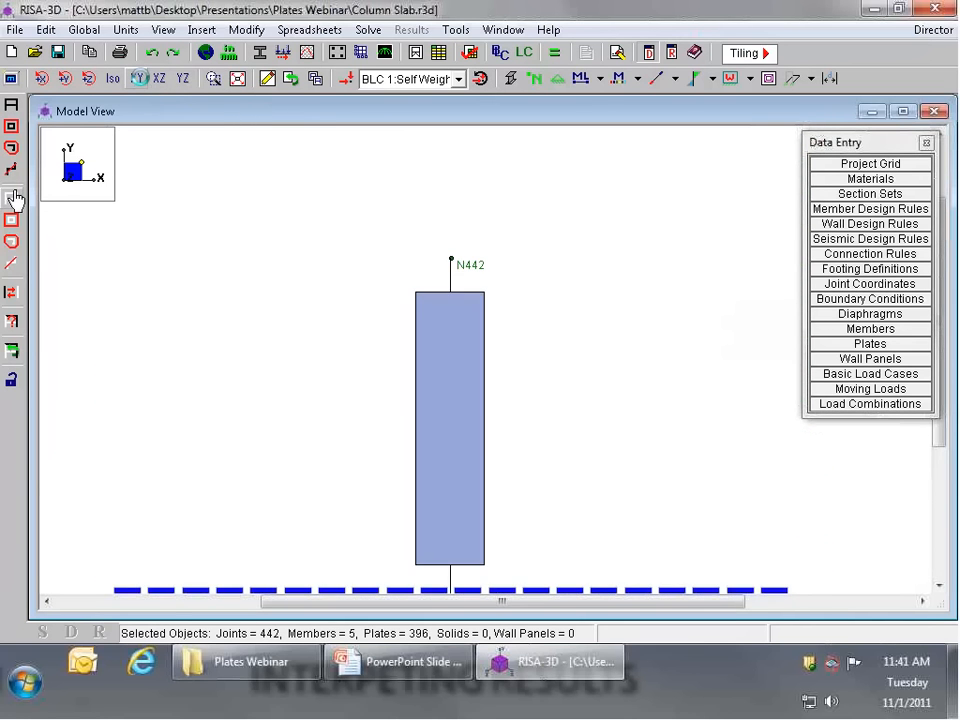
click(11, 169)
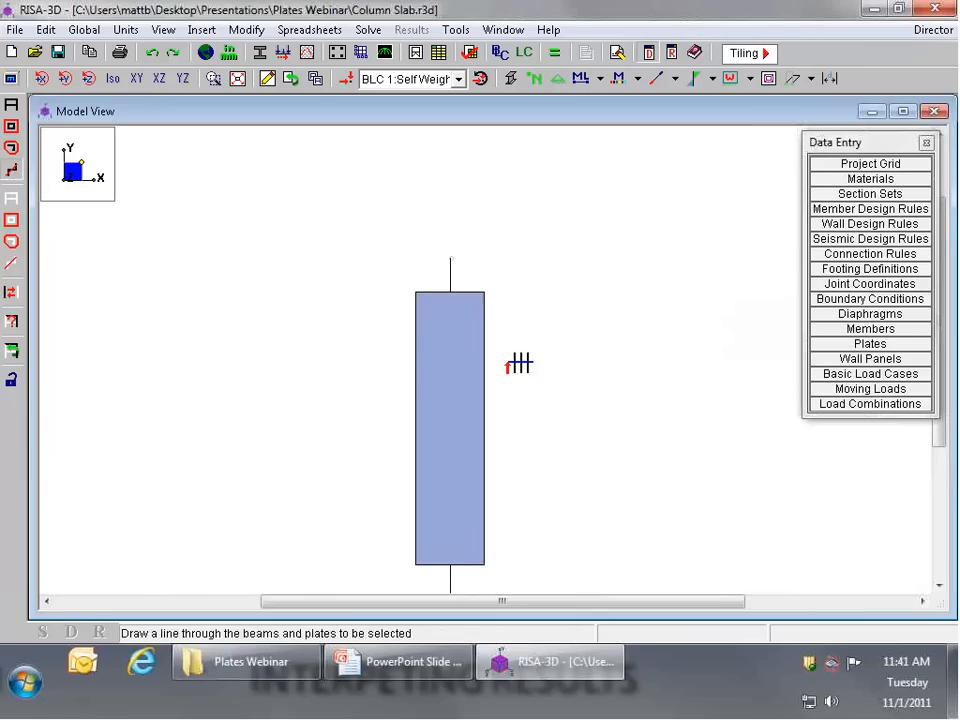
scroll(405, 322, down, 5)
click(11, 294)
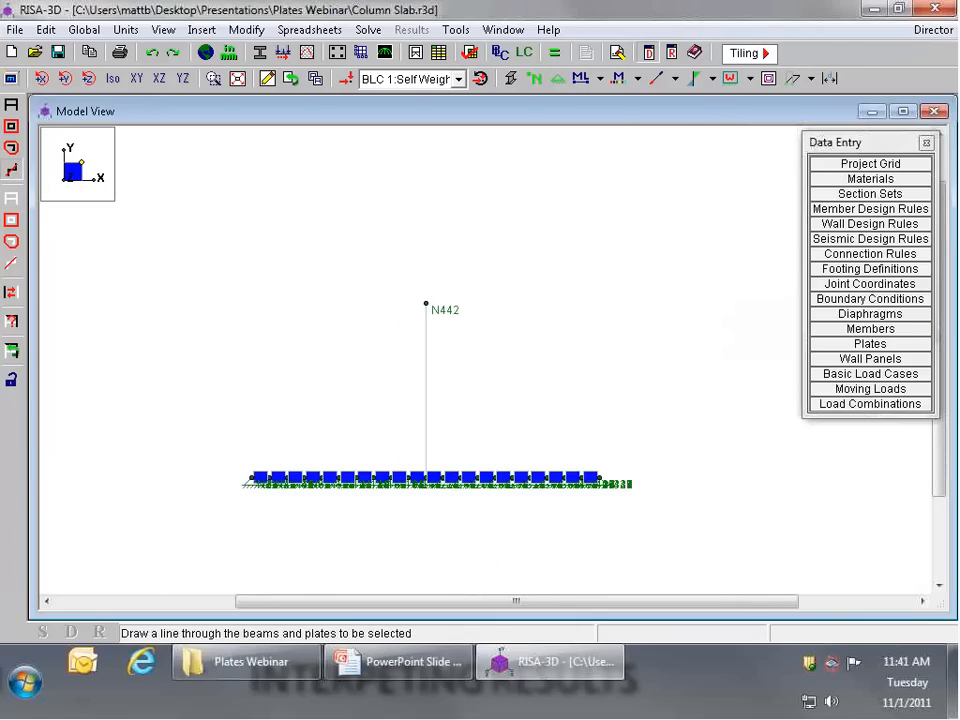
click(268, 80)
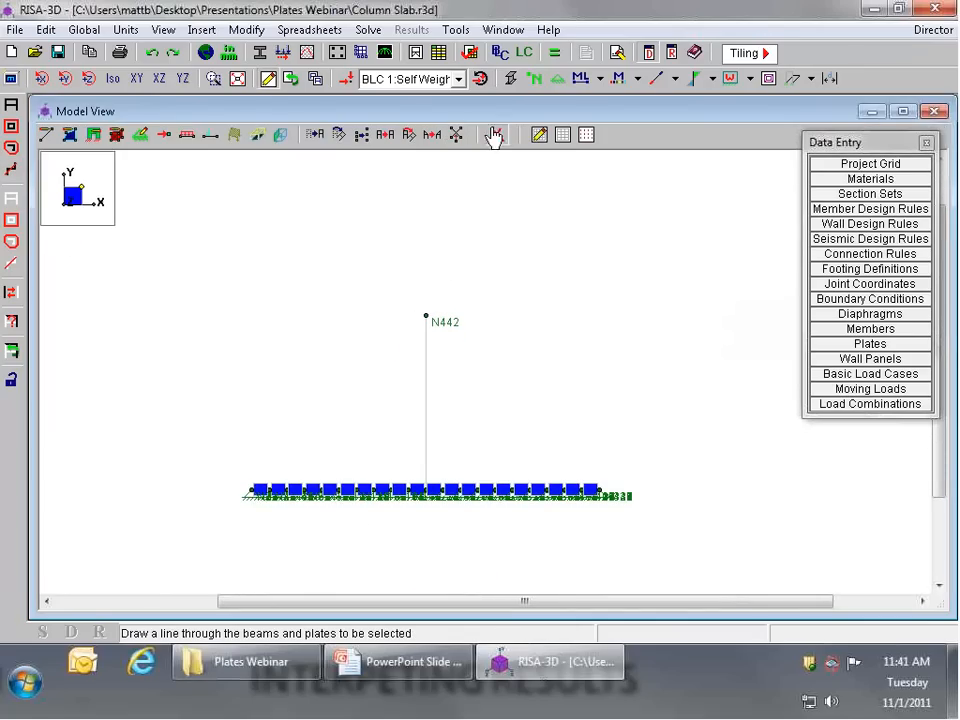
click(494, 137)
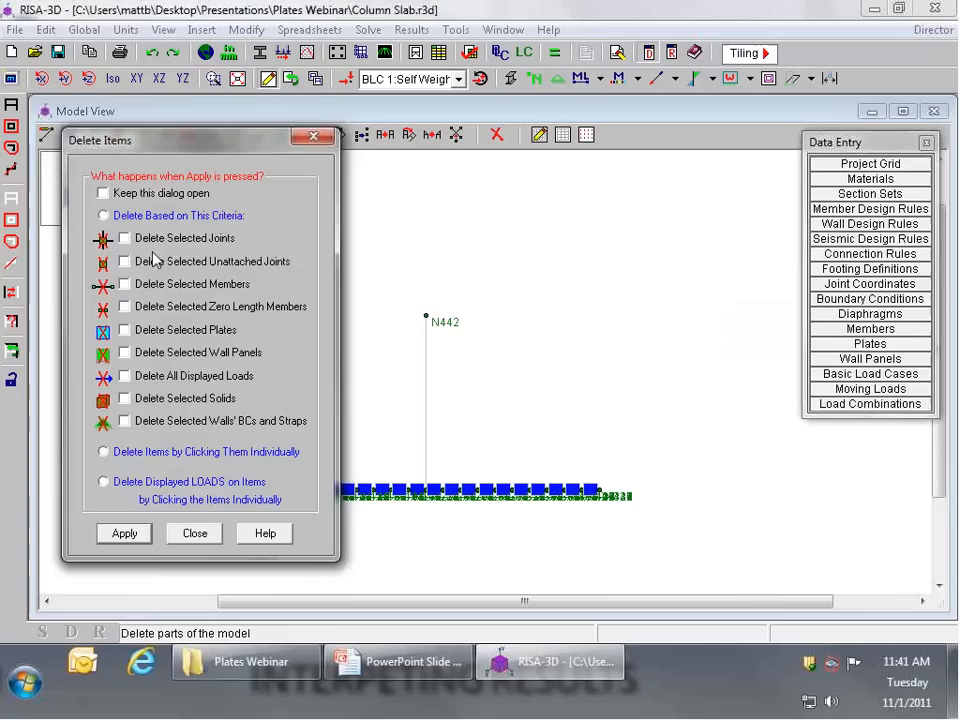
click(125, 534)
click(11, 105)
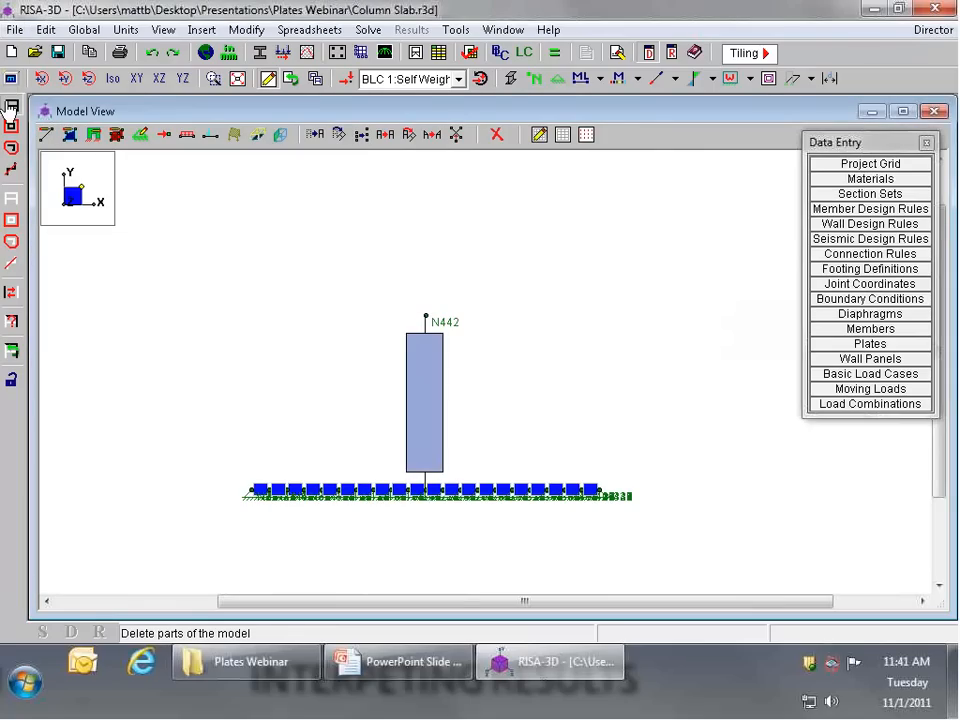
Step: Unselect the column, then show the slab unrendered in isometric view
click(112, 78)
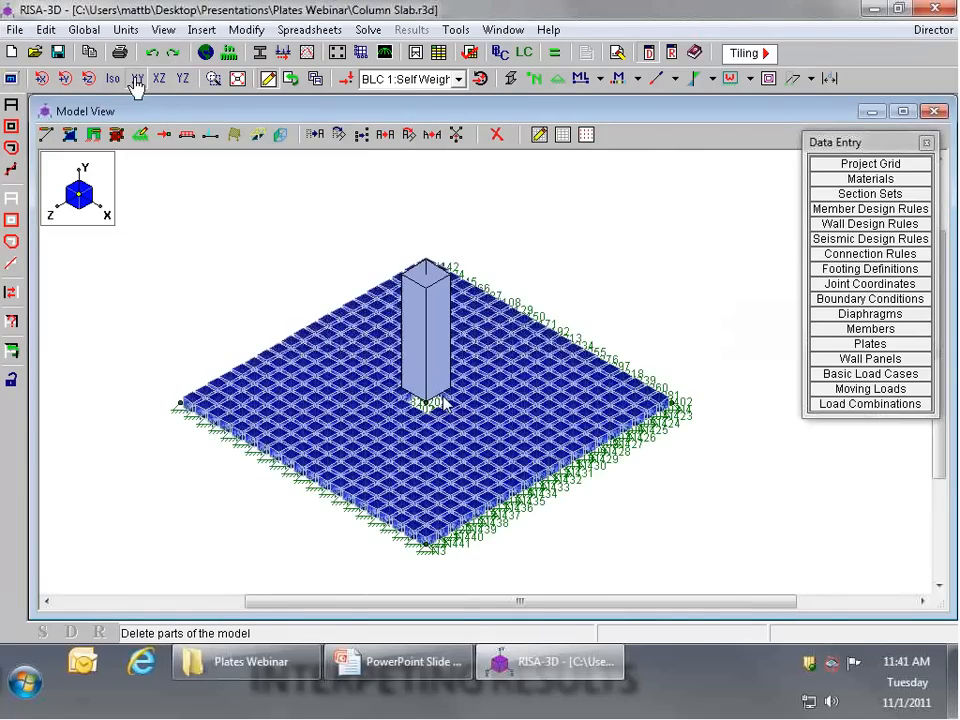
click(137, 79)
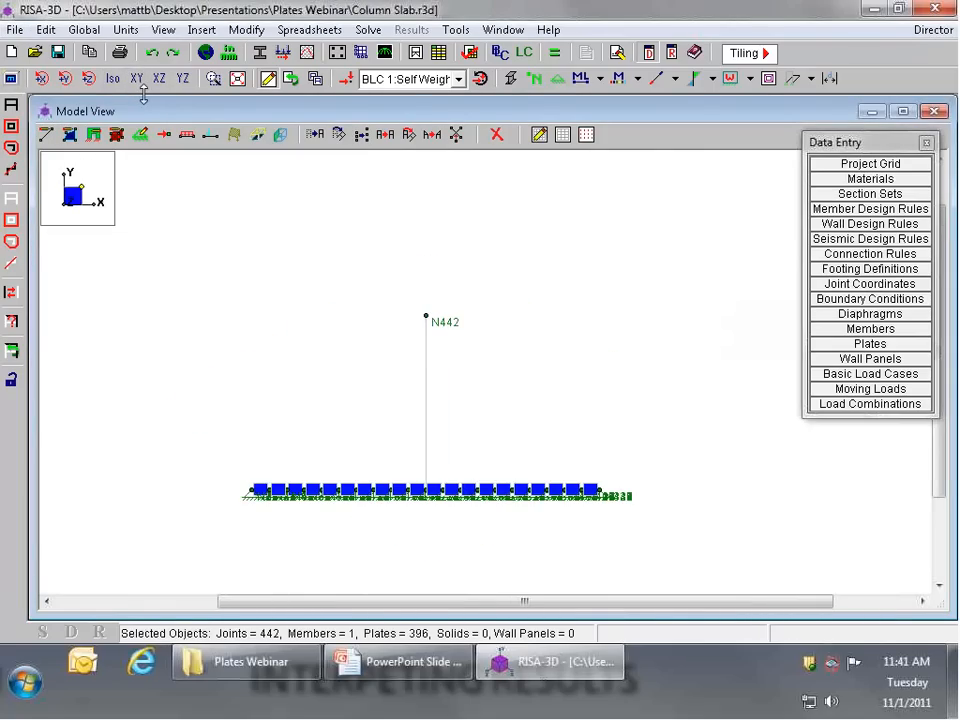
click(110, 84)
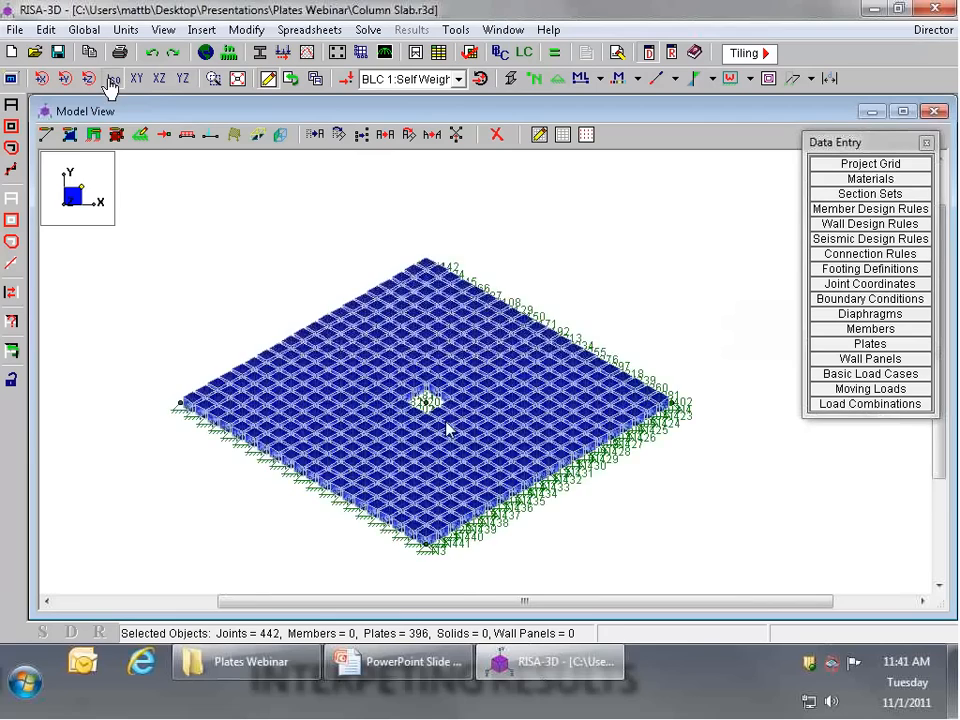
click(511, 79)
Step: Check the thickness and material of plate P171 beside the central slab opening without changing them
scroll(521, 178, up, 1)
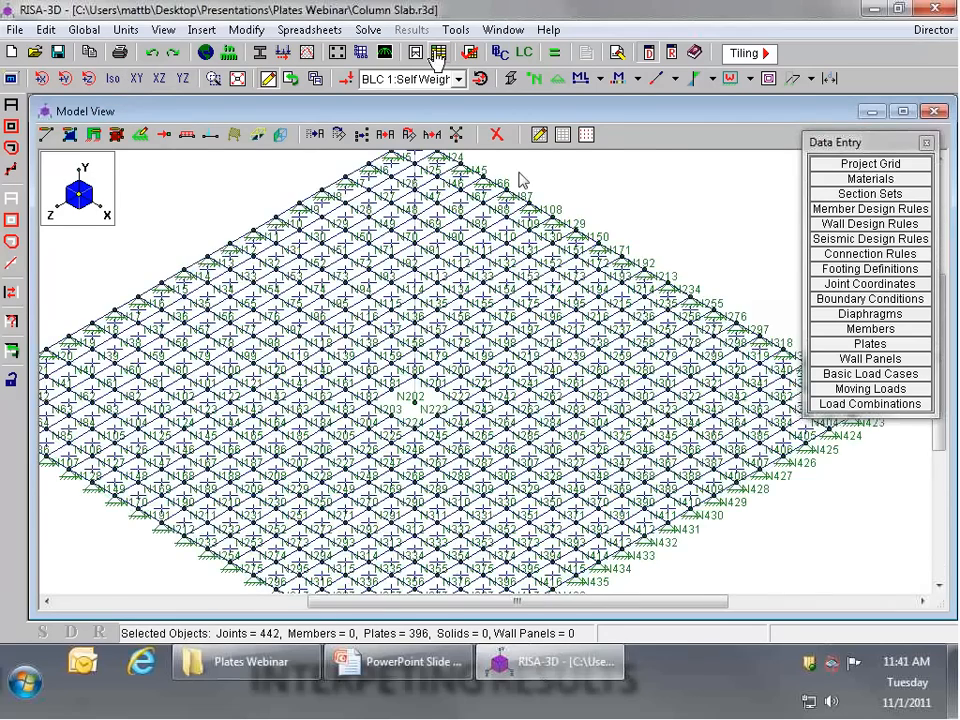
scroll(424, 390, up, 5)
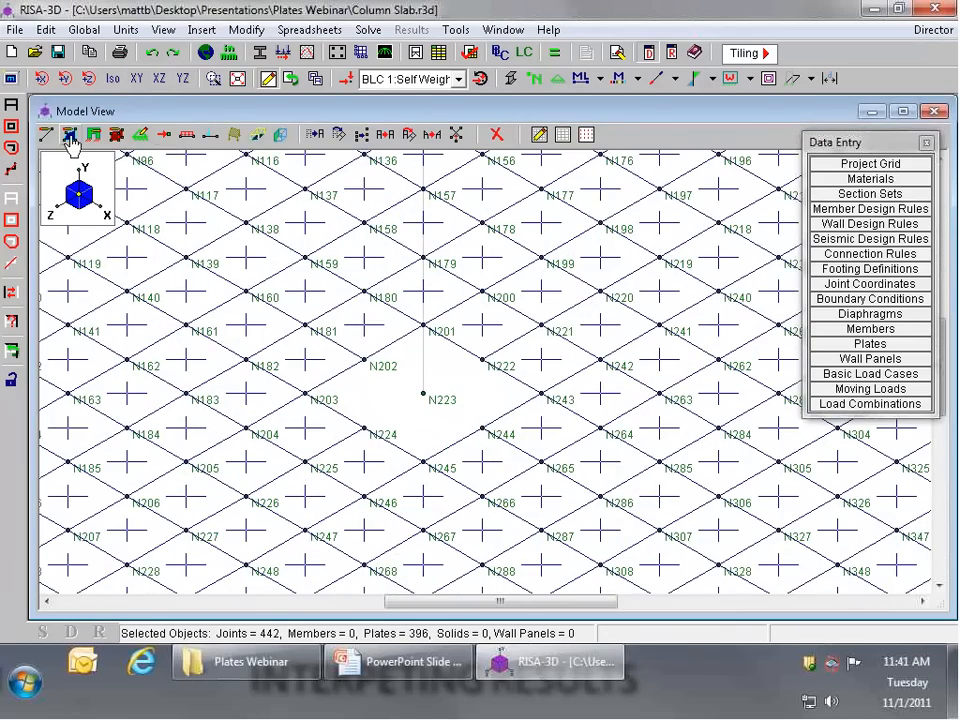
double_click(364, 325)
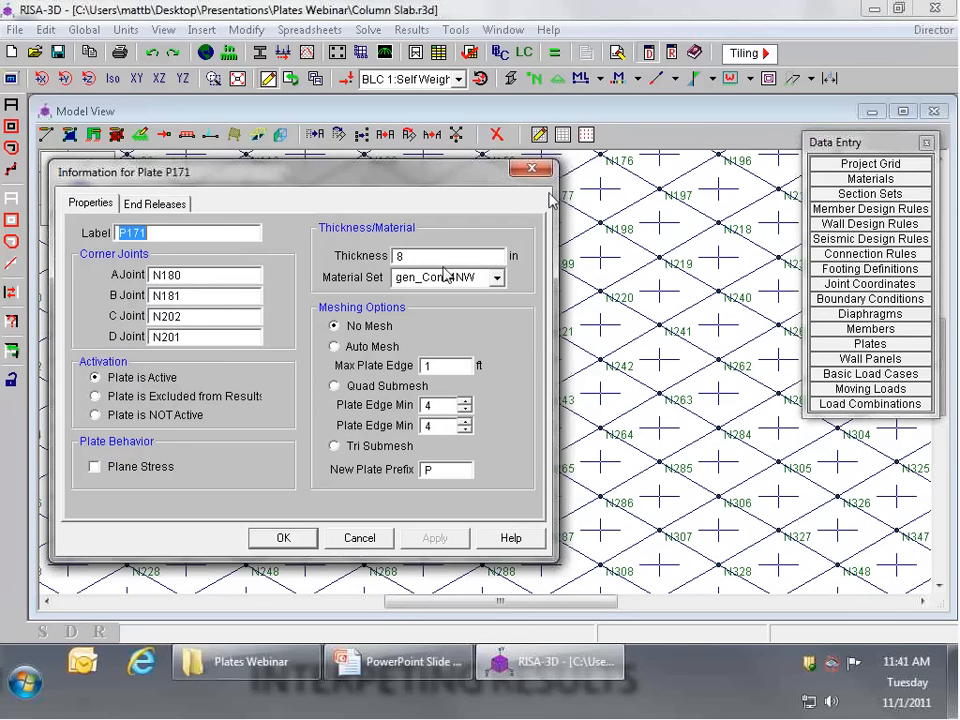
click(531, 168)
Step: Set the properties for new plates to material gen_Conc4NW and a thickness of 8 in
click(70, 135)
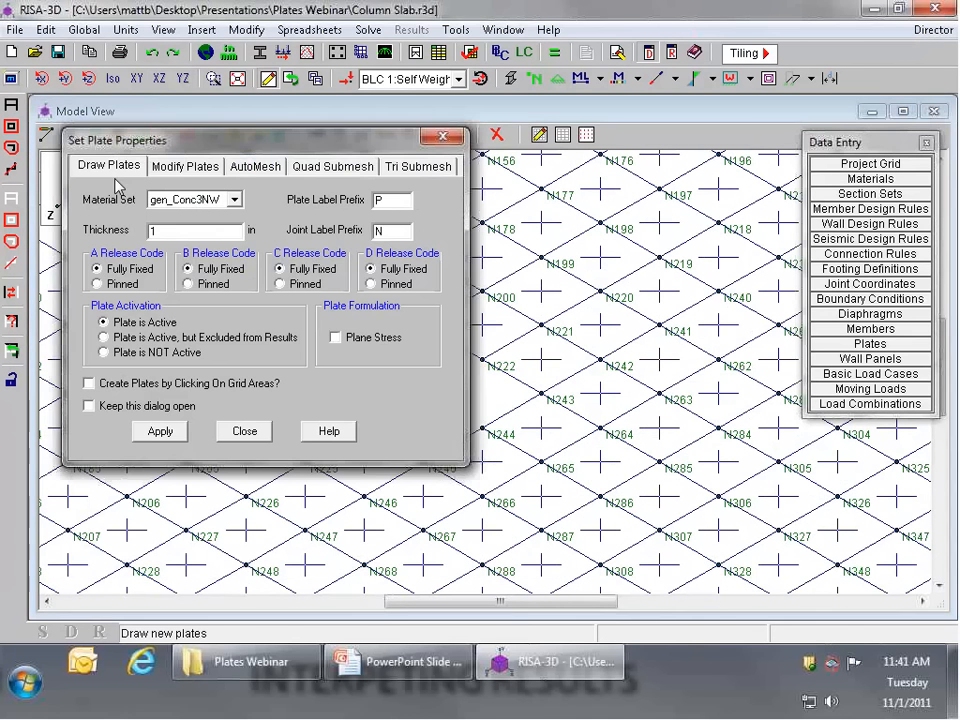
click(234, 199)
click(172, 241)
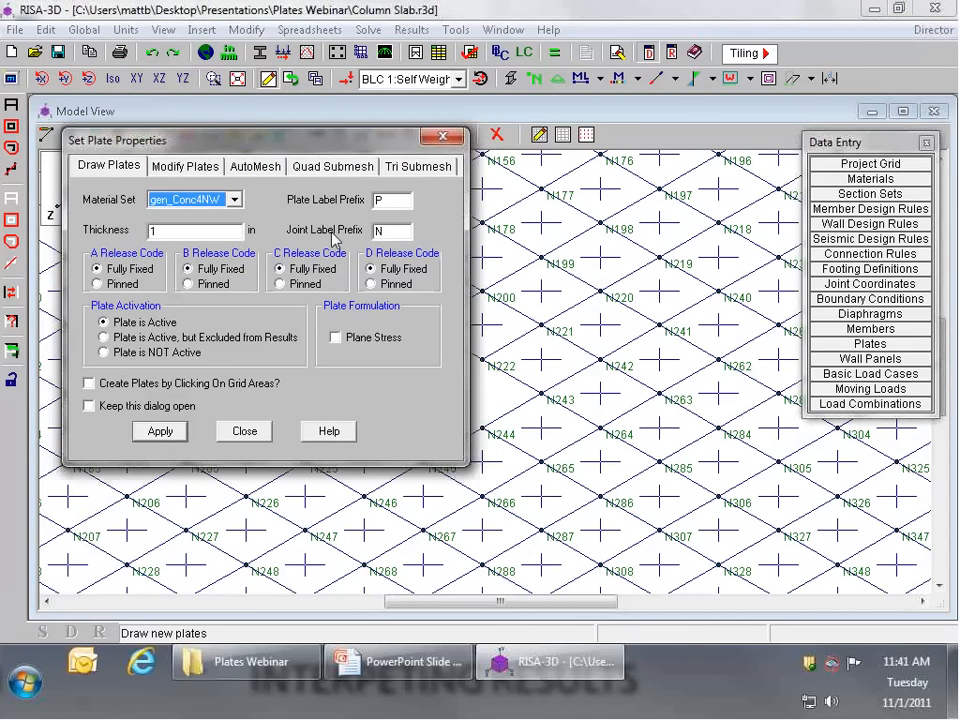
key(Return)
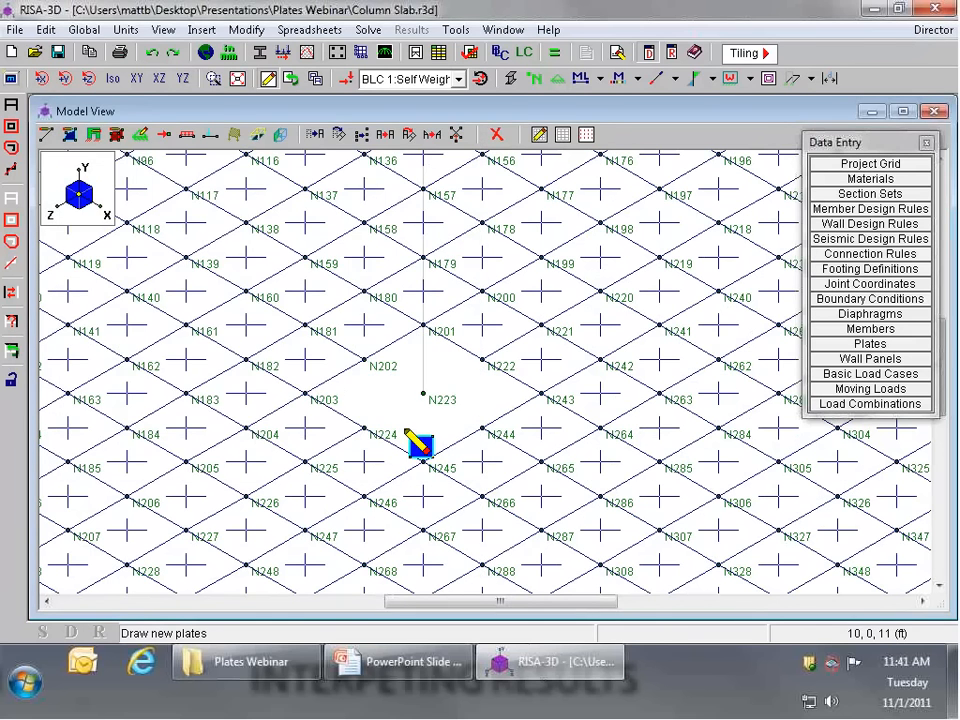
click(70, 135)
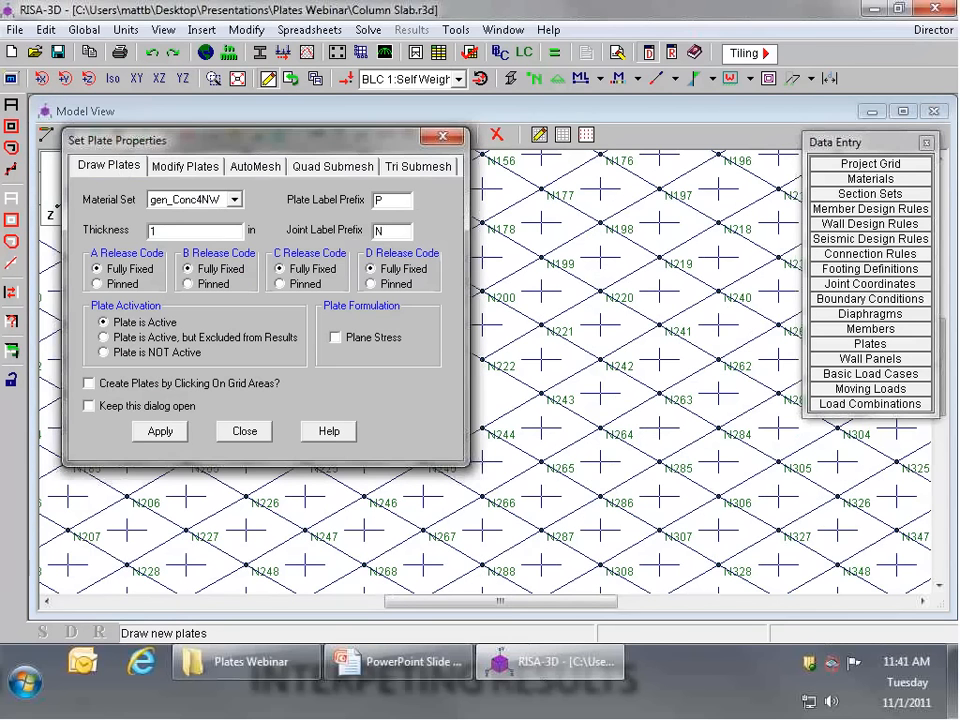
click(194, 203)
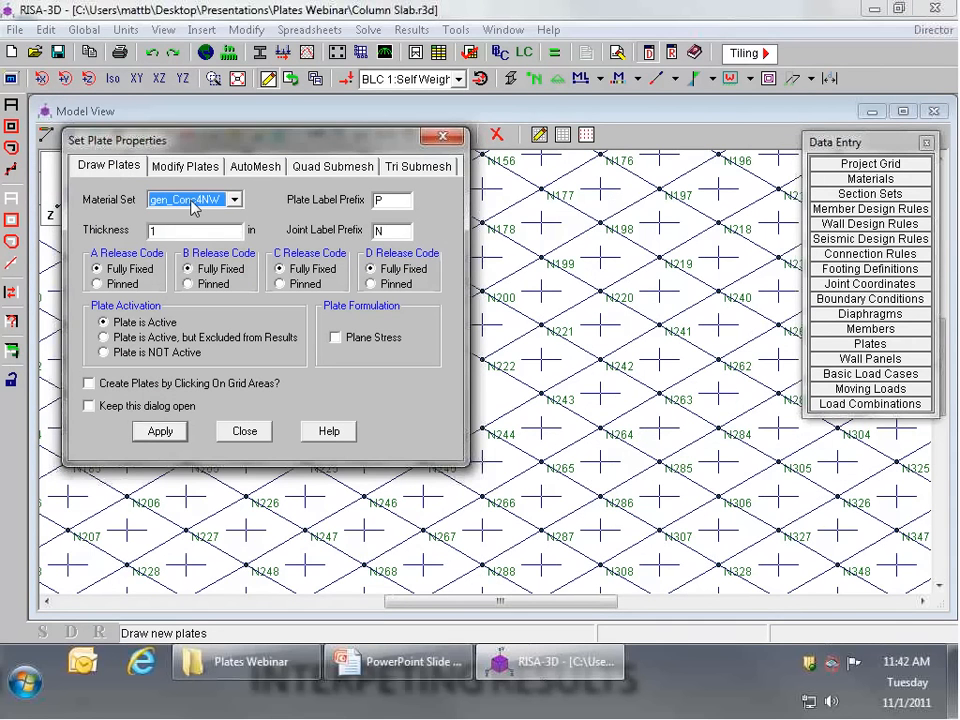
key(Tab)
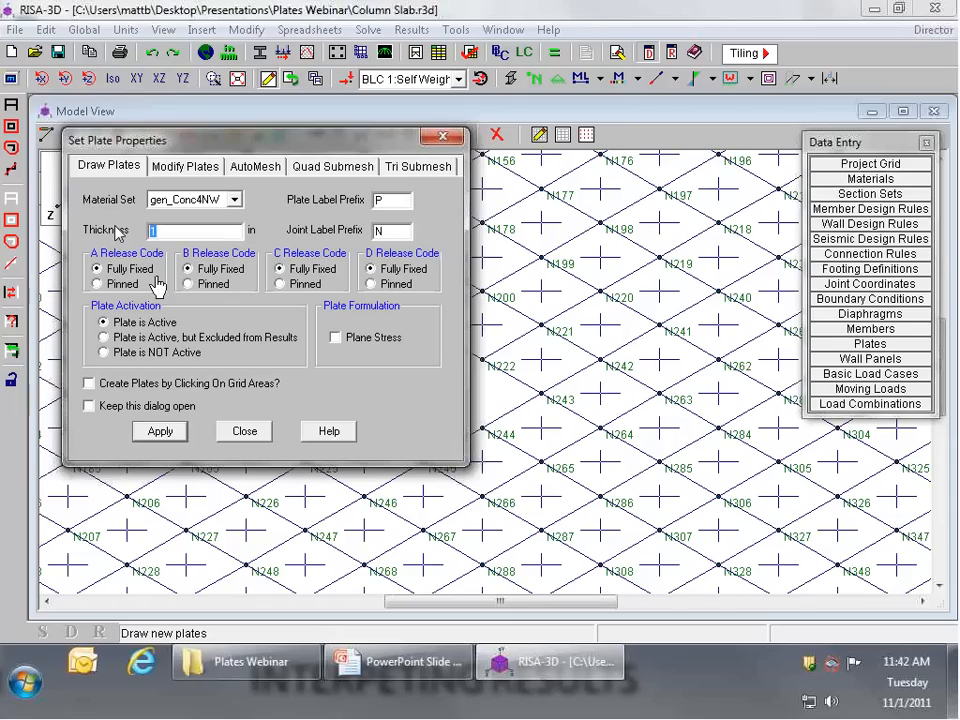
text(8)
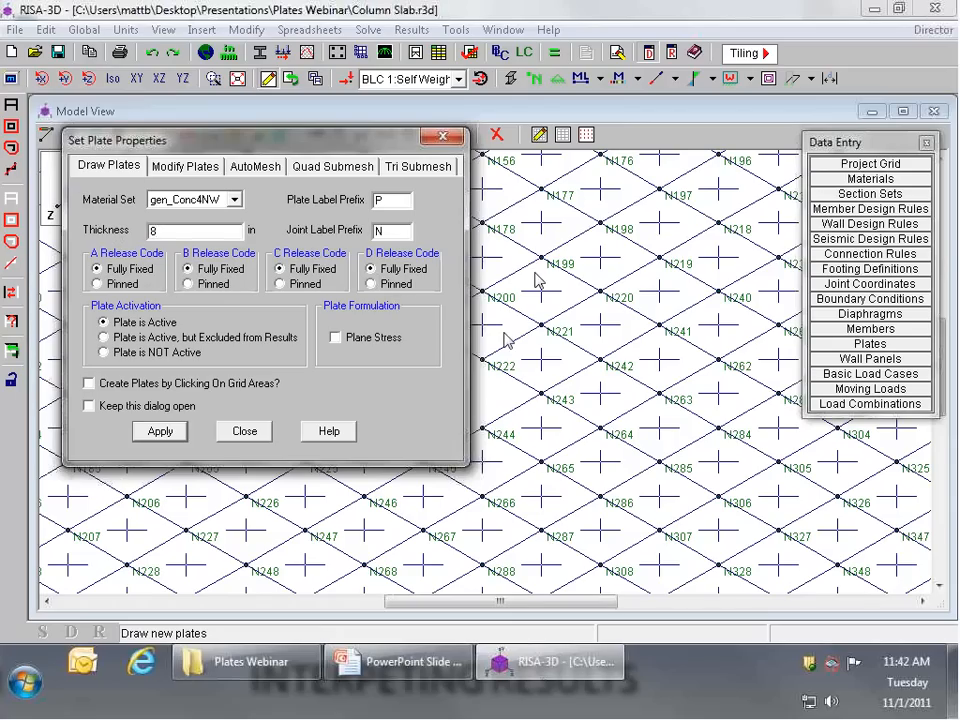
click(160, 431)
Step: Draw two plates in the slab opening, through joints N224, N203, N202, N223 and through N223, N202, N201, N222
click(365, 428)
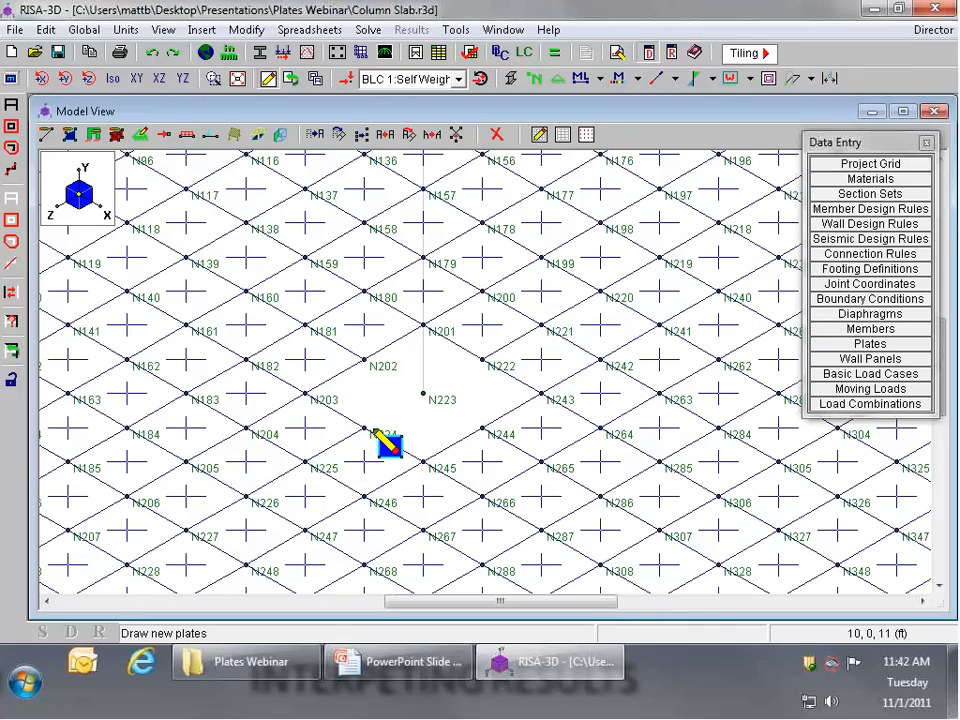
click(305, 393)
click(363, 358)
click(422, 393)
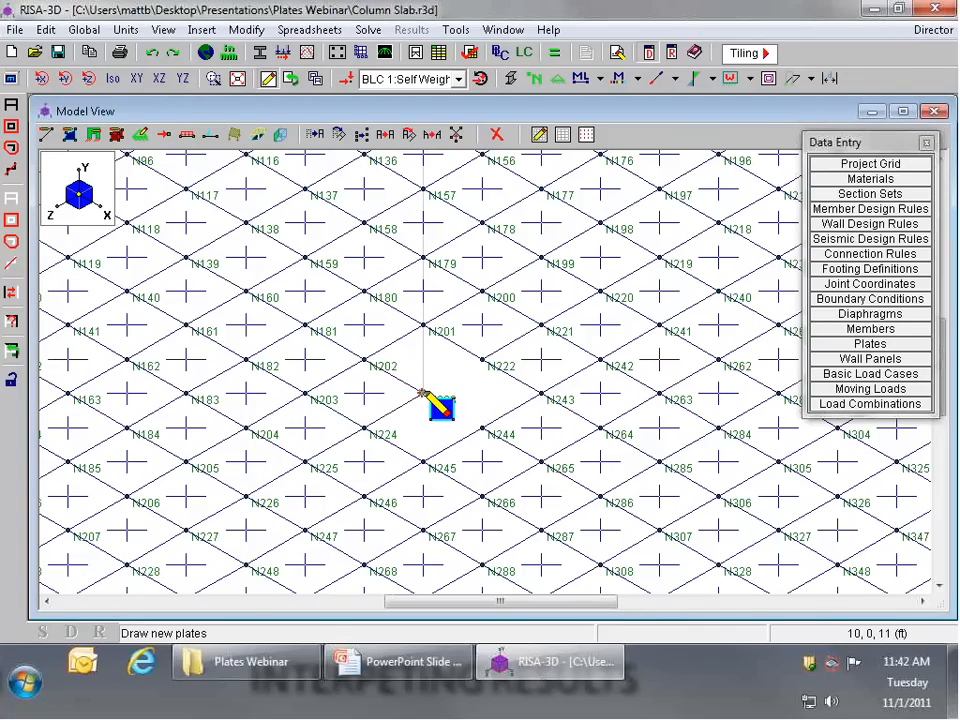
click(423, 393)
click(363, 358)
click(424, 325)
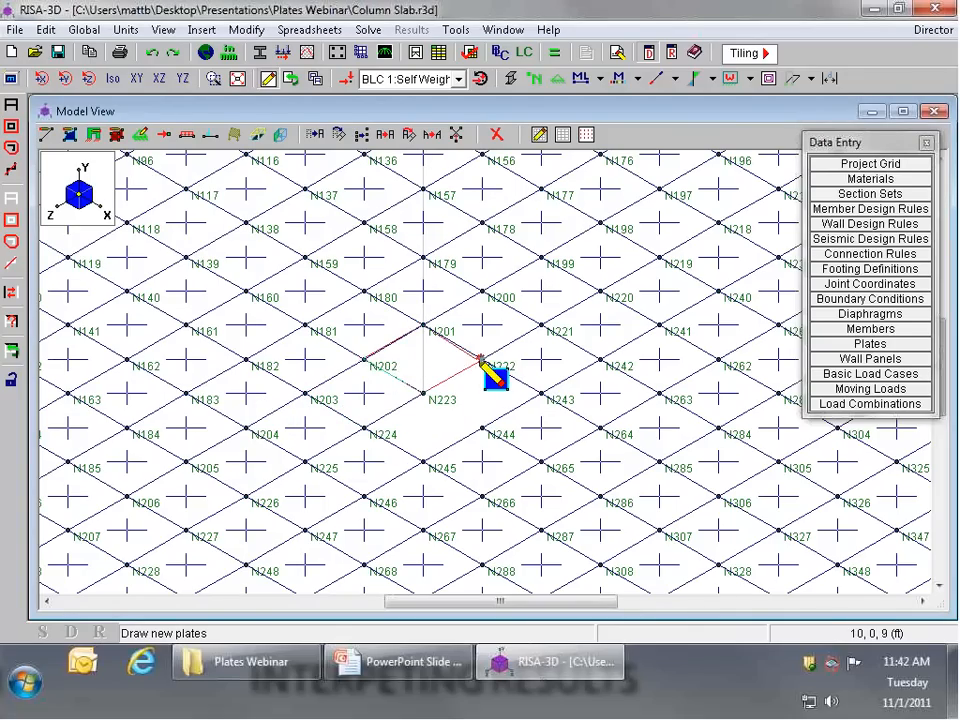
click(482, 359)
Step: Fill the rest of the slab opening with plates through N245, N224, N223, N244 and through N223, N222, N243, N244
click(423, 461)
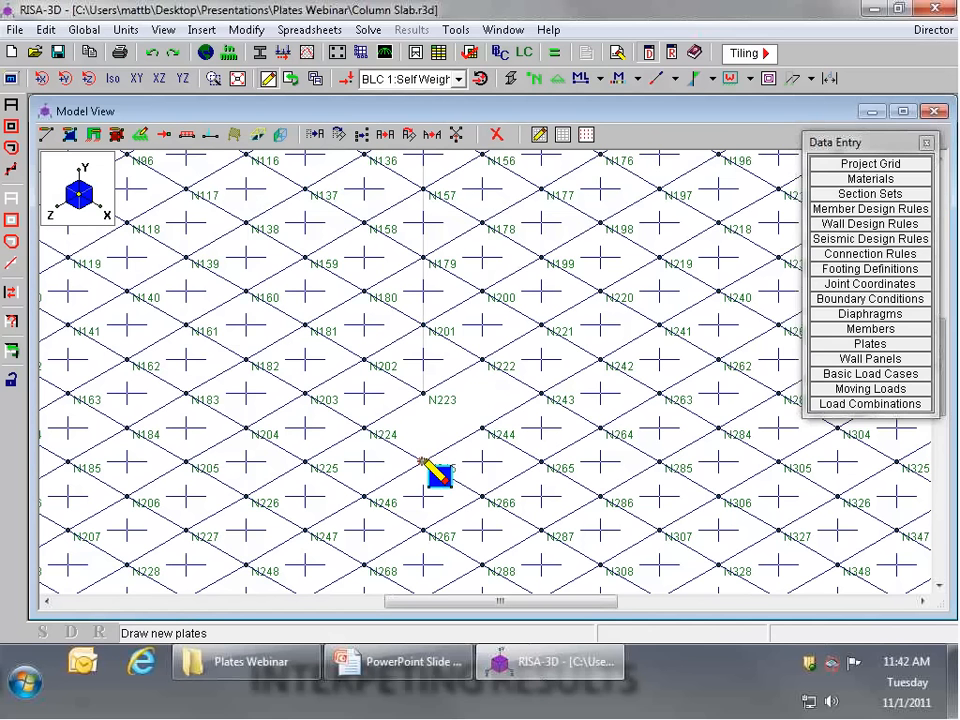
click(365, 428)
click(423, 393)
click(482, 428)
click(423, 393)
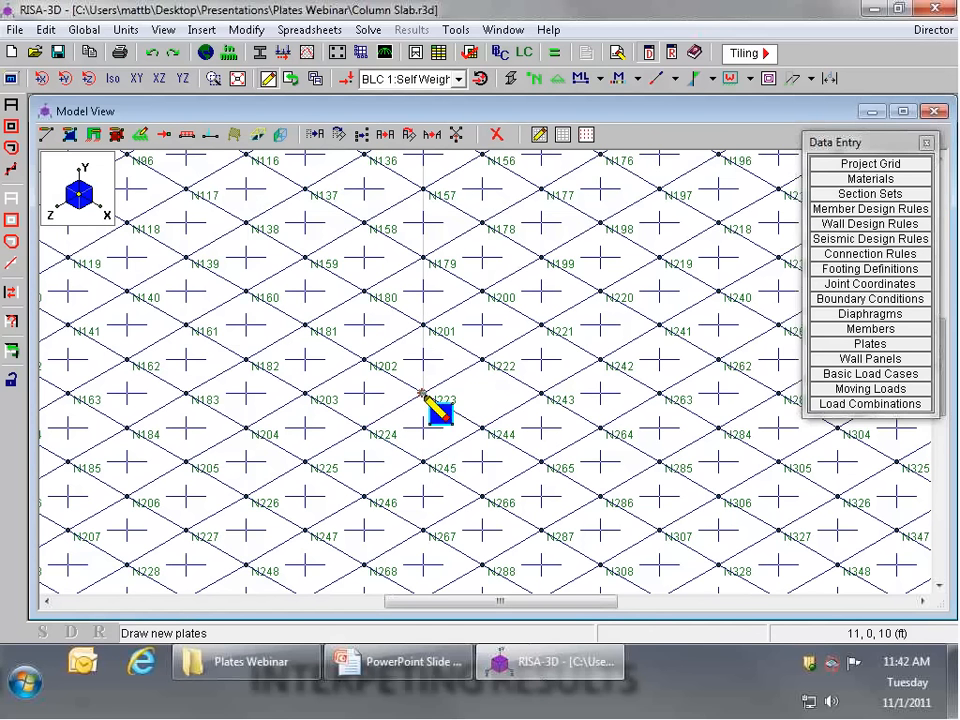
click(540, 393)
click(496, 429)
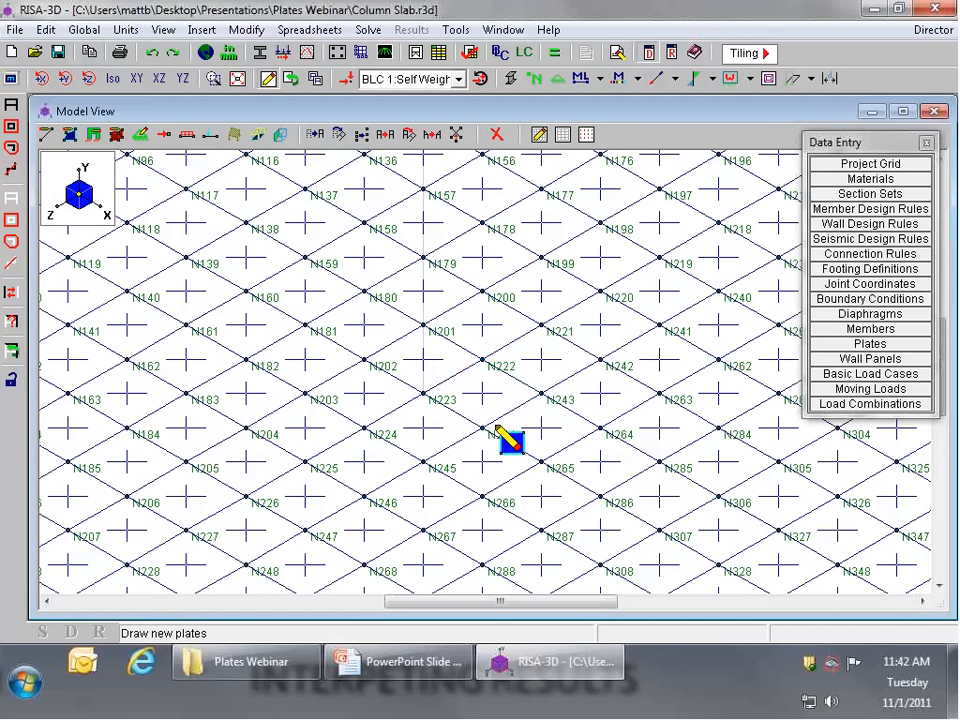
Step: Move the floating Data Entry window slightly lower over the model view
scroll(497, 430, down, 5)
scroll(572, 279, up, 2)
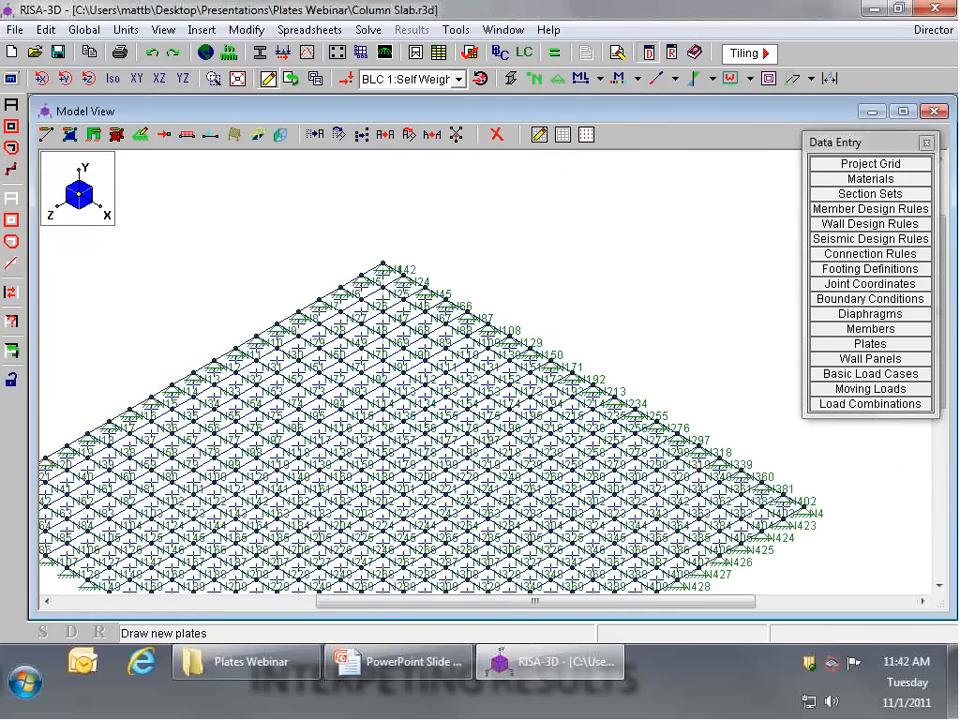
drag(834, 142, 821, 191)
click(842, 84)
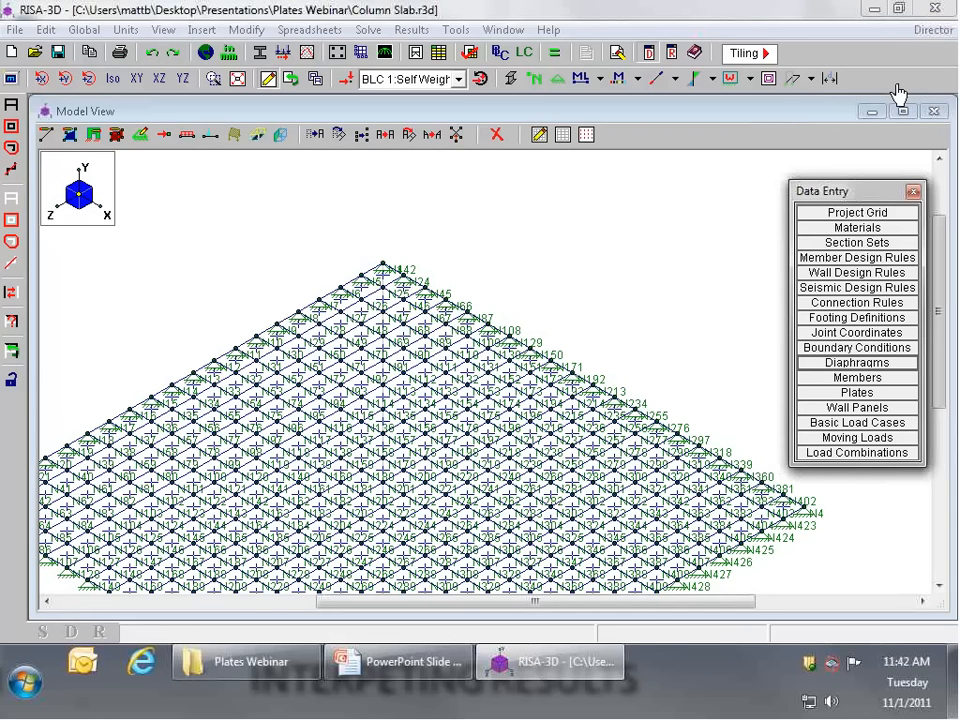
Step: Hide the joint labels in the model view and add Plate Property to the current toolbar
click(538, 80)
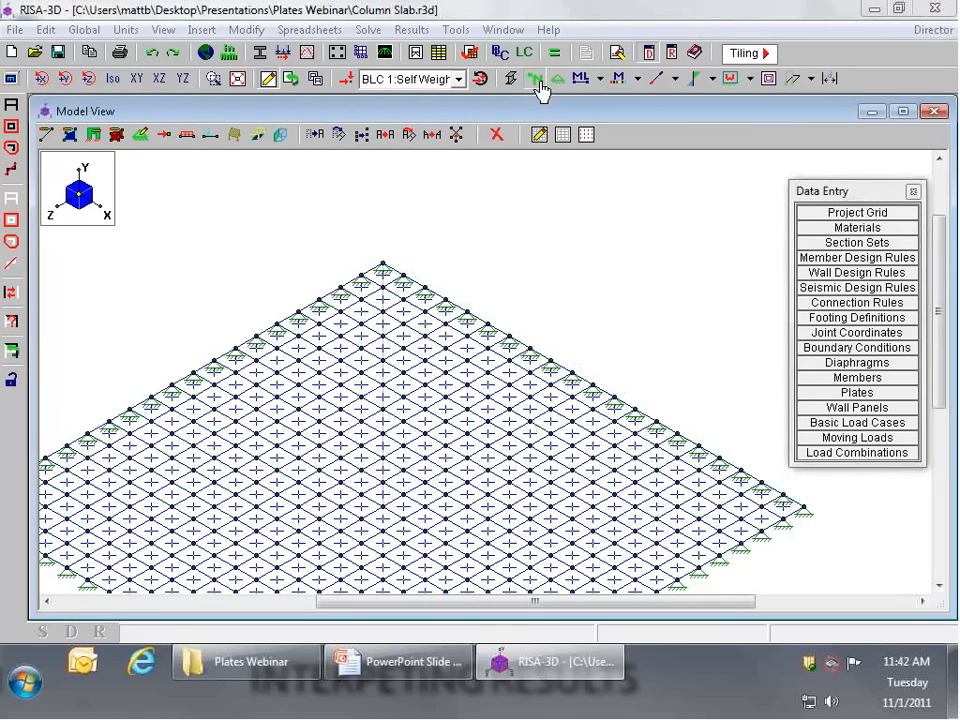
click(455, 30)
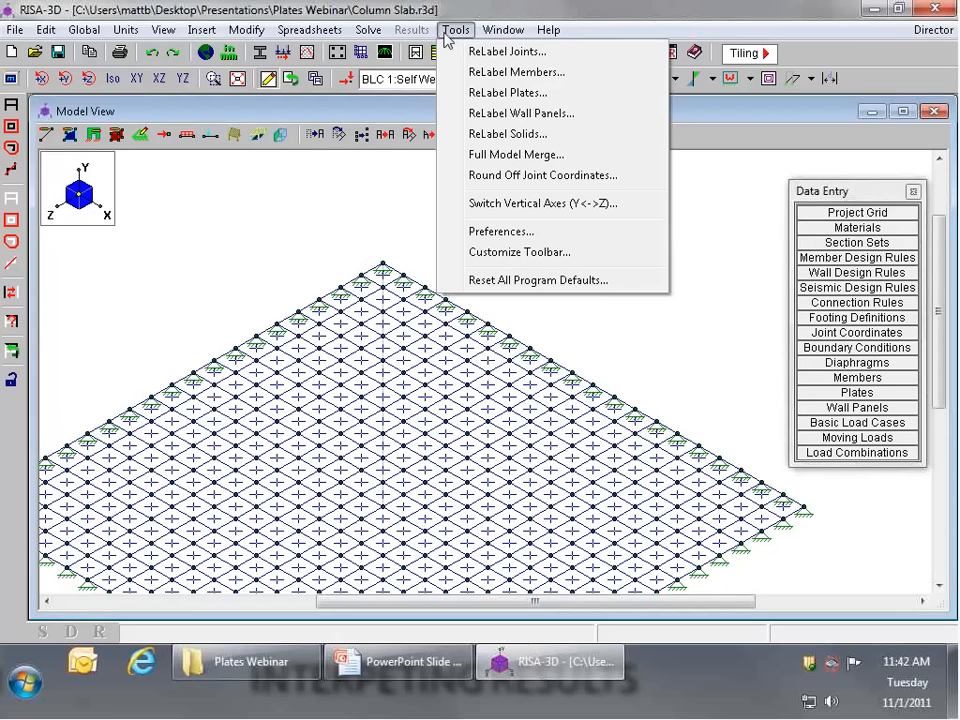
click(503, 254)
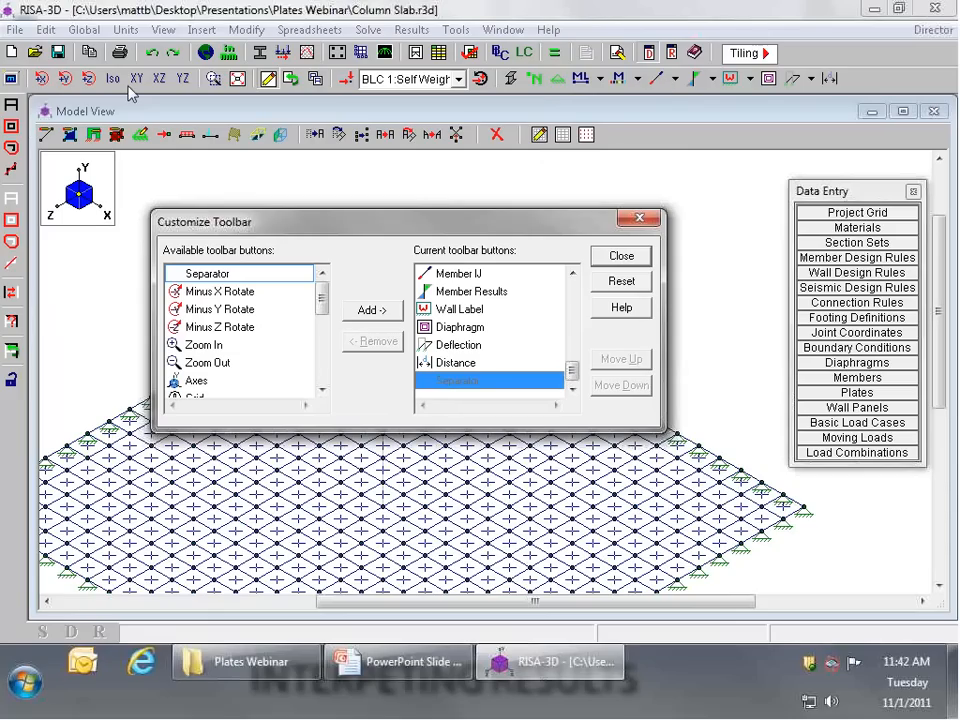
click(323, 319)
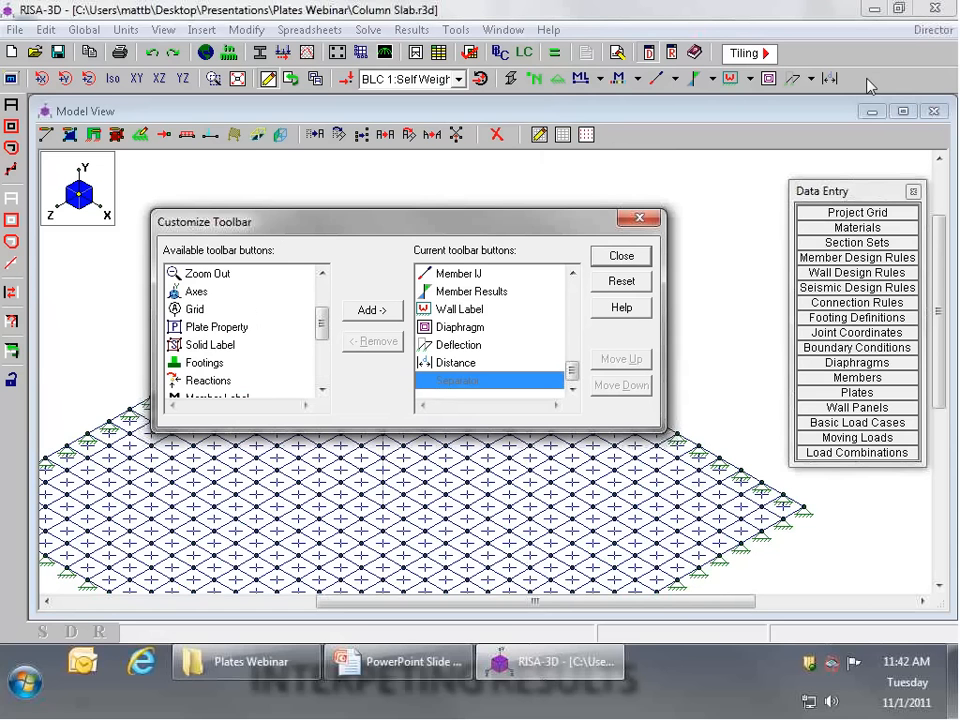
click(244, 327)
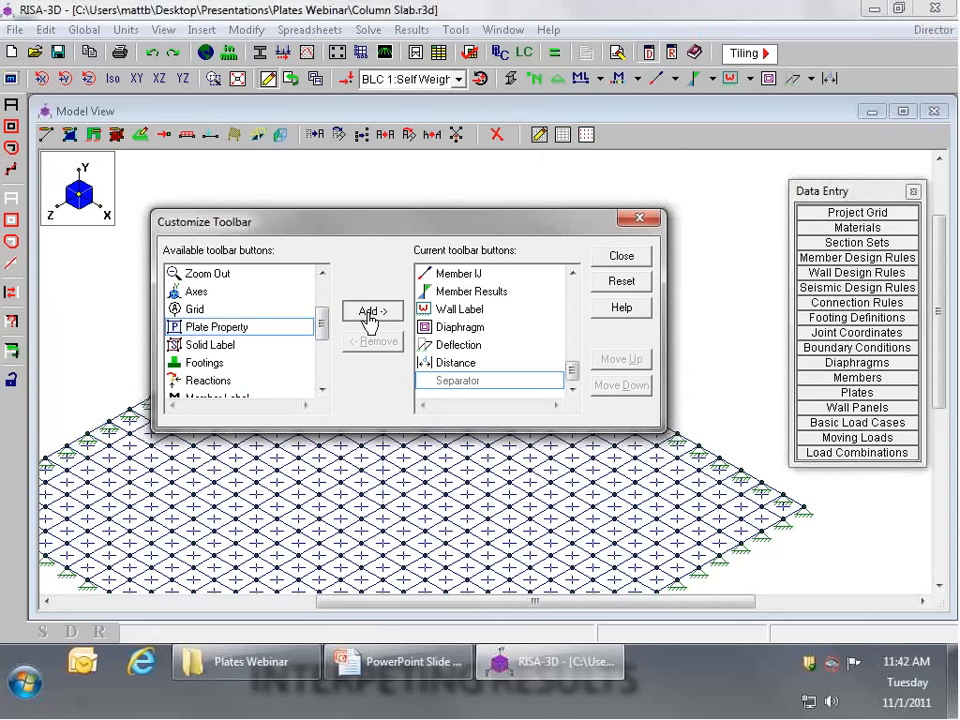
click(366, 312)
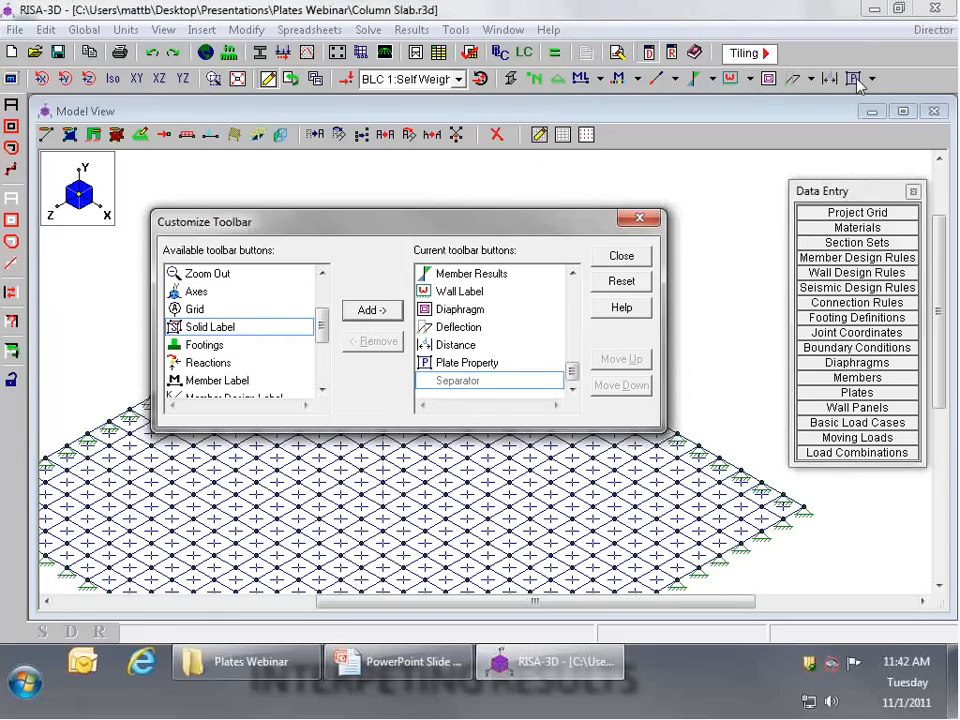
Step: Add Plate Force Contour and Plate Stress Contours to the toolbar and finish customizing it
drag(322, 330, 325, 360)
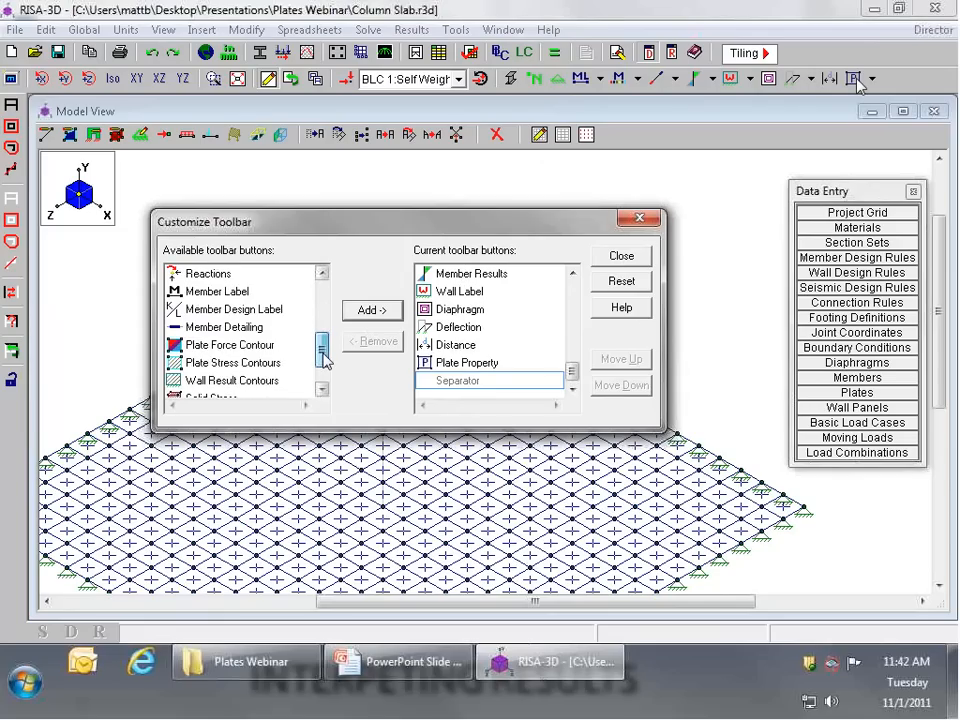
click(240, 345)
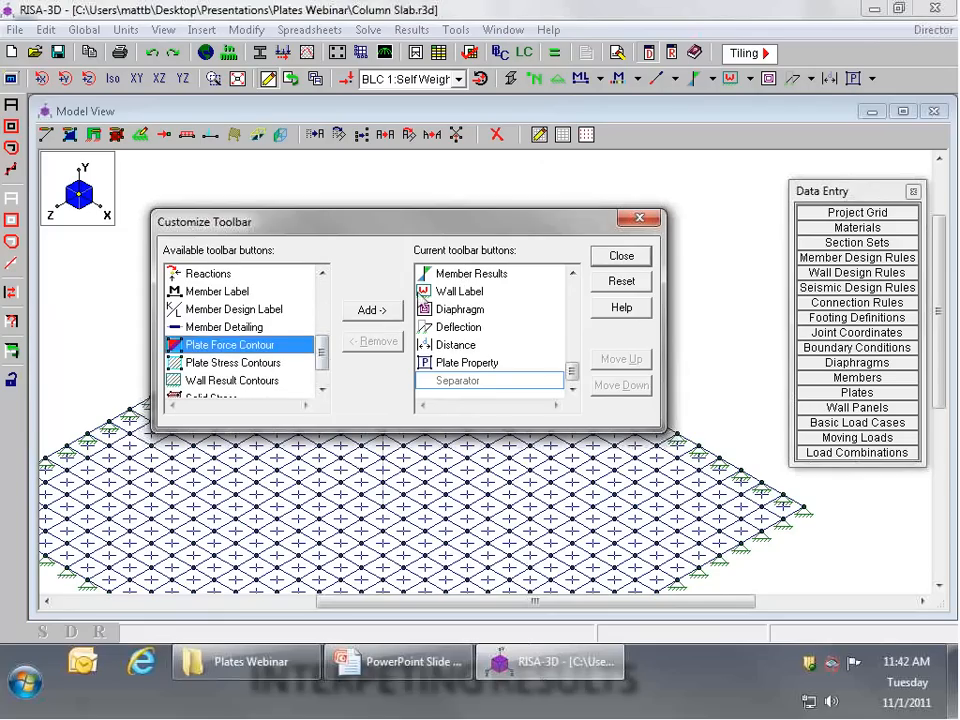
click(370, 313)
click(374, 314)
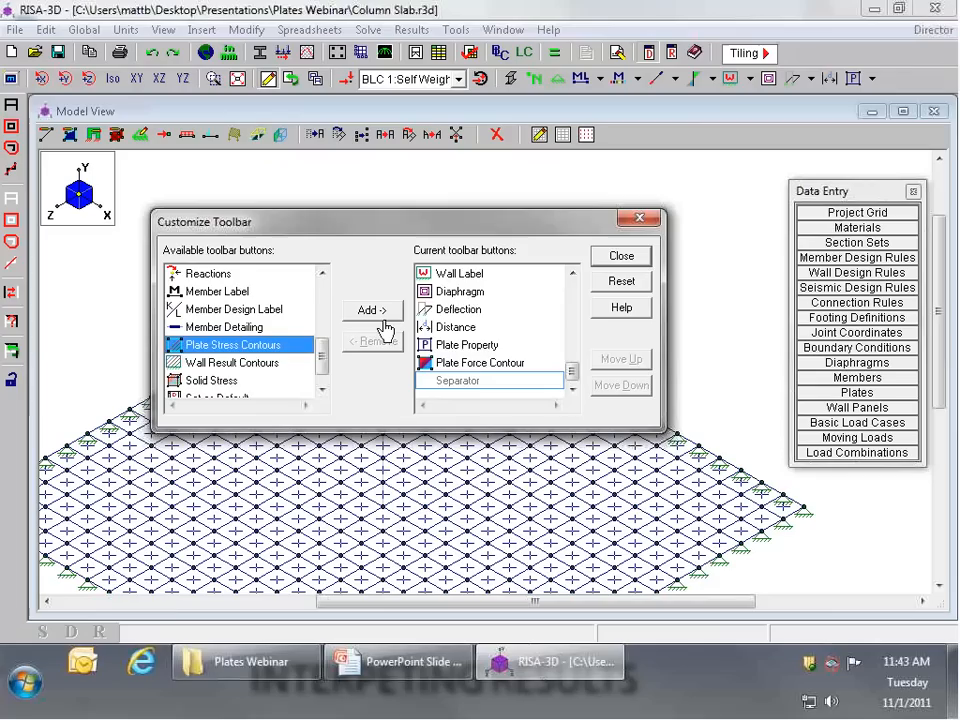
click(604, 259)
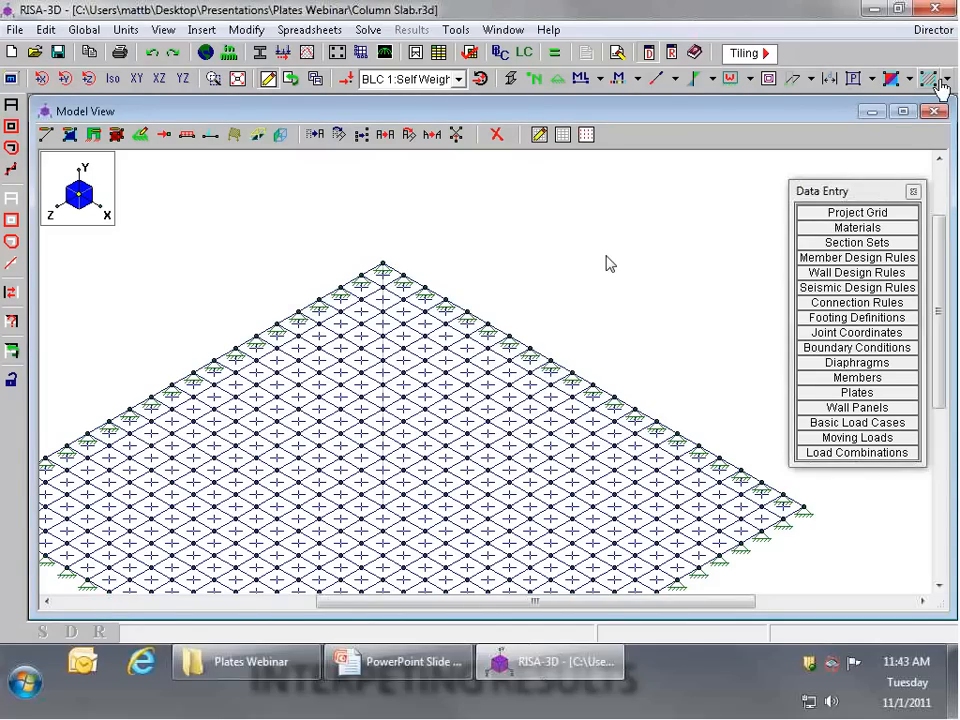
Step: Display the plate labels on the slab and inspect those around the filled opening
click(869, 79)
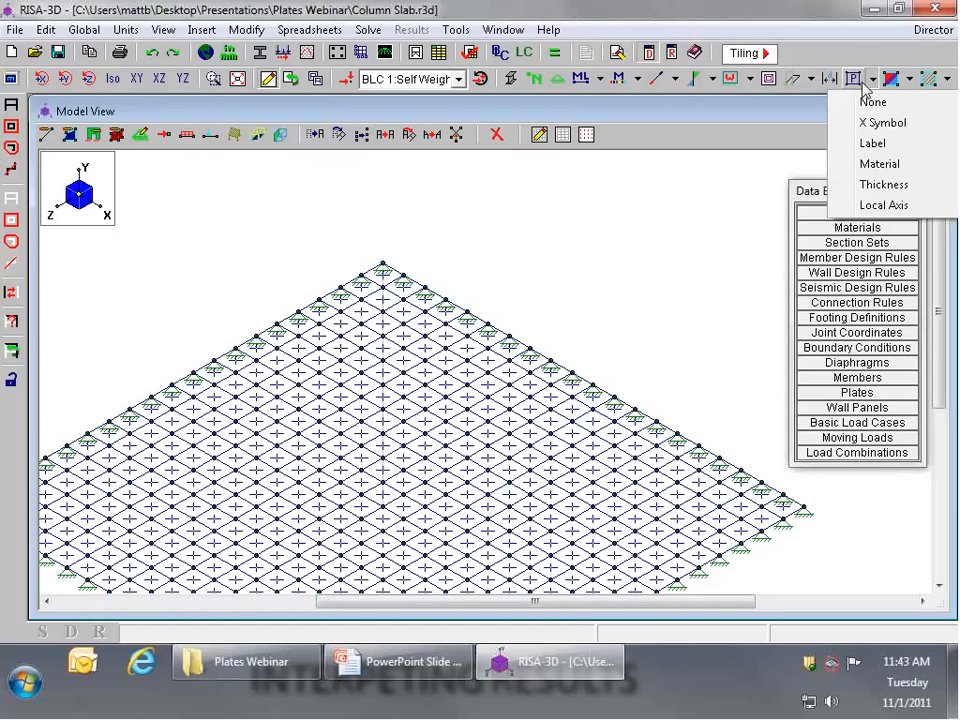
click(877, 147)
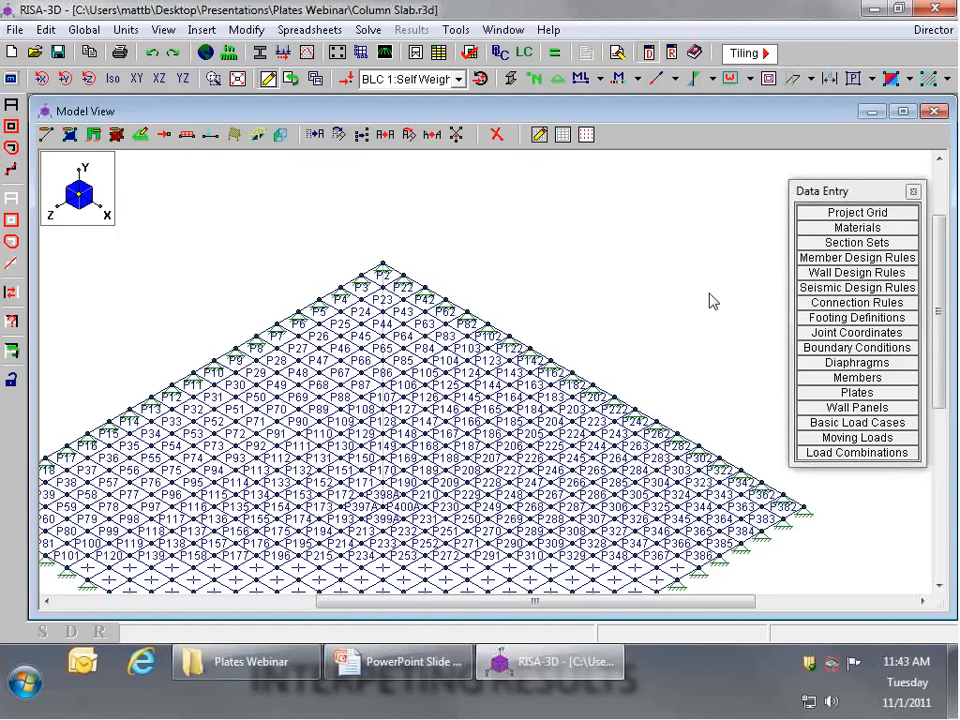
scroll(422, 548, up, 4)
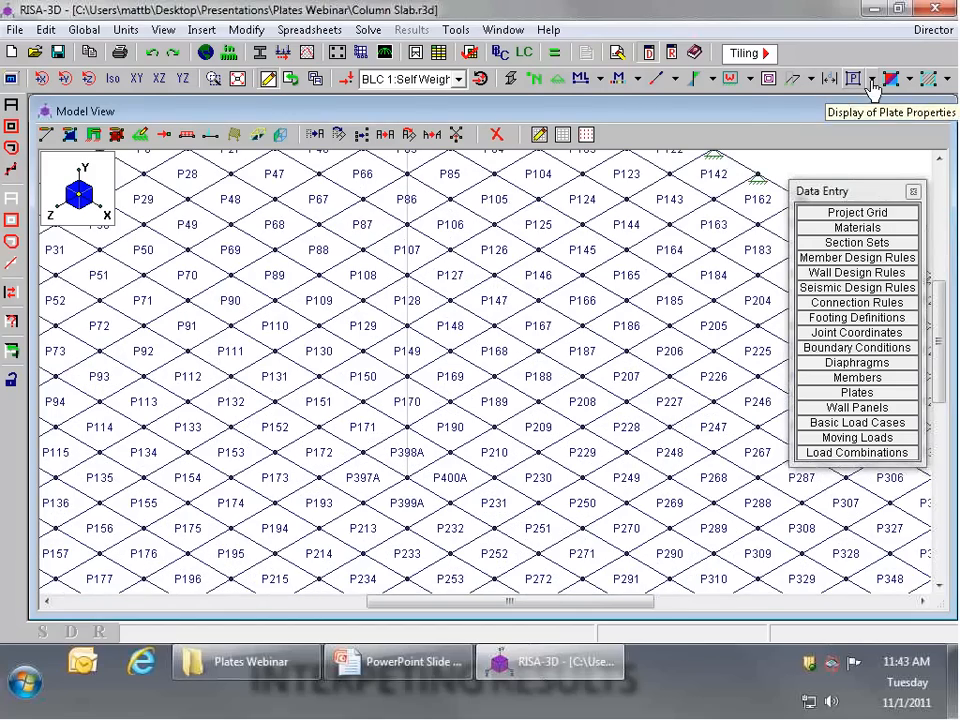
Step: Switch the plate display to Local Axis and examine the axis orientation of the four new plates at the slab's centre
click(872, 79)
click(884, 205)
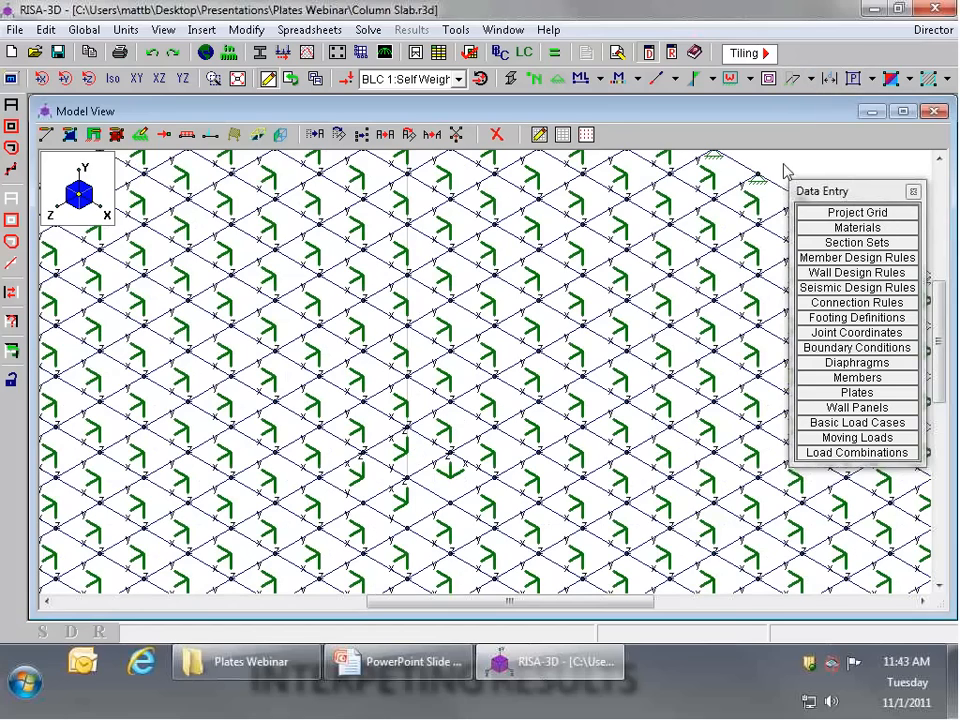
scroll(456, 446, up, 5)
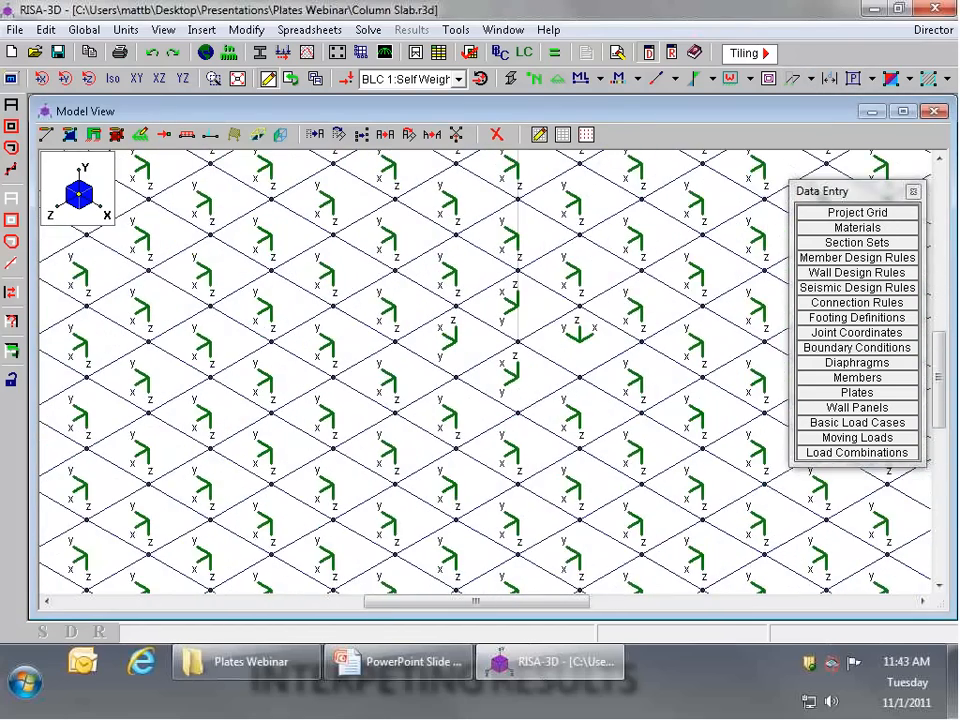
scroll(428, 398, down, 6)
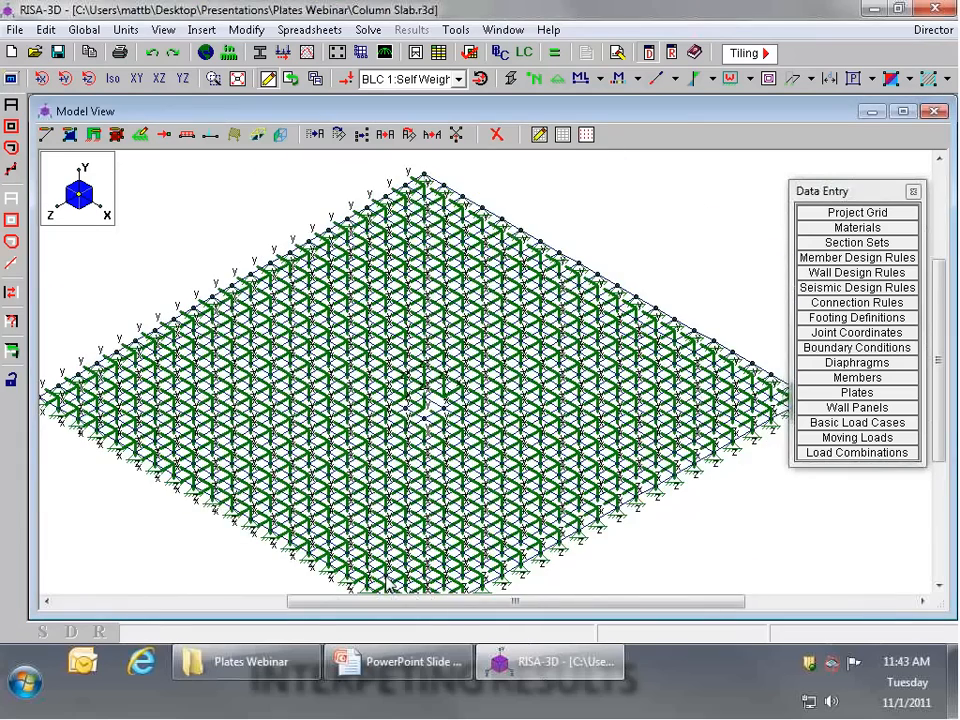
scroll(456, 440, up, 6)
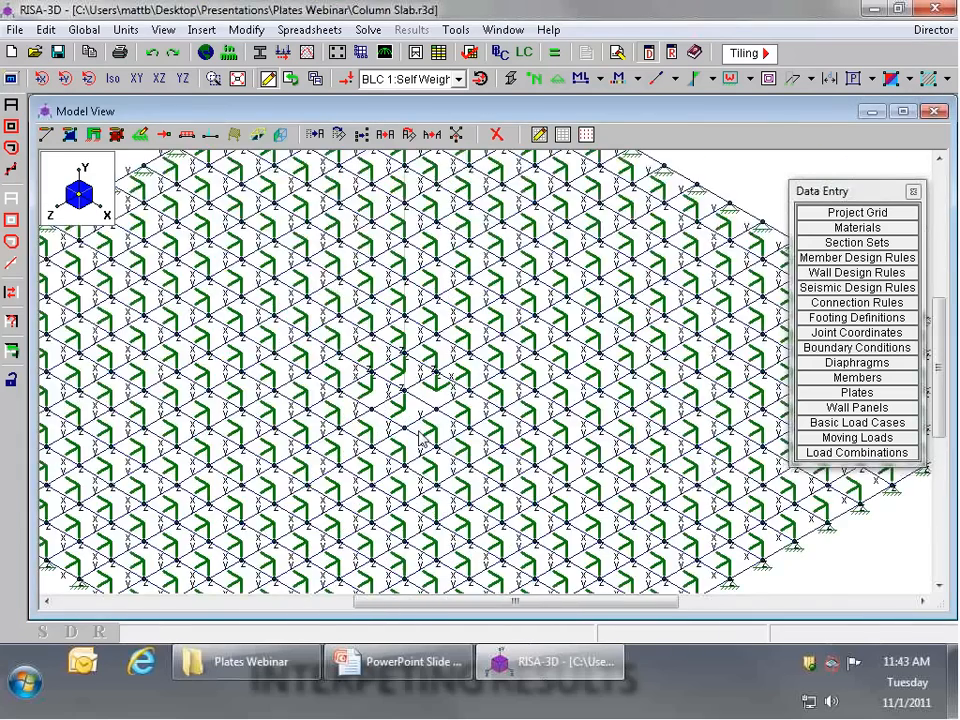
scroll(410, 368, up, 1)
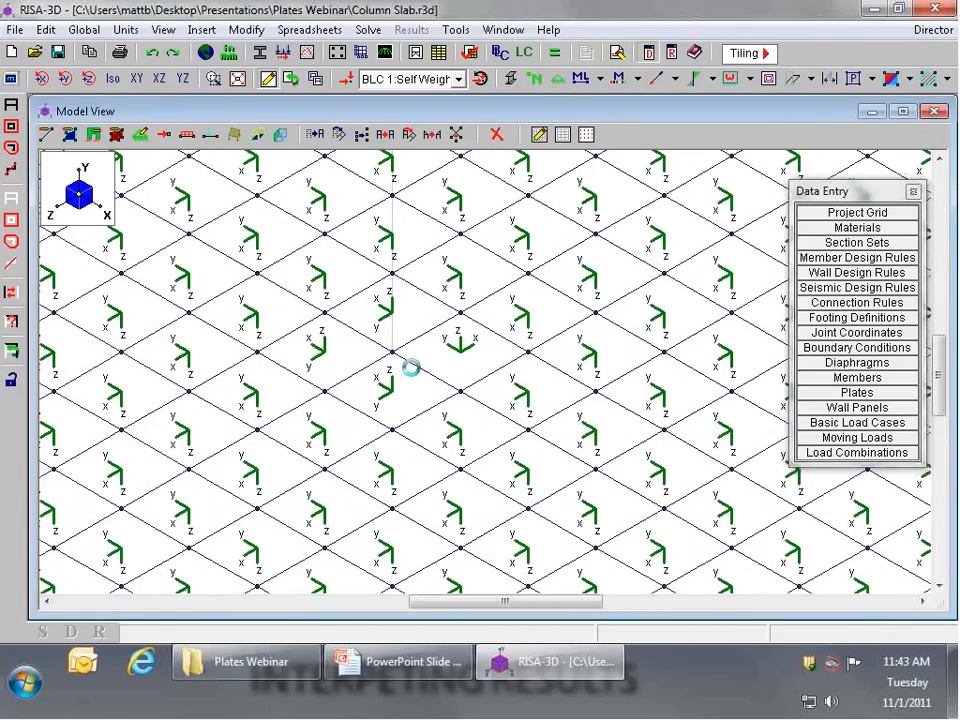
scroll(410, 368, up, 1)
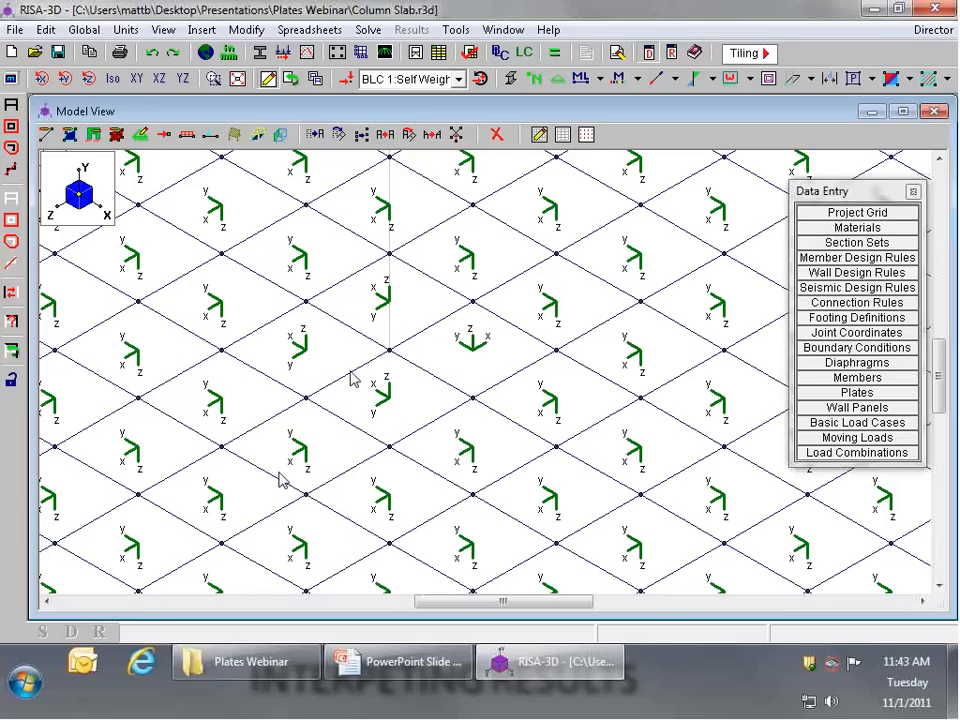
Step: Apply an Out of Plane Flip to the local axes of the four new plates at the slab's centre, picking each plate individually
click(71, 138)
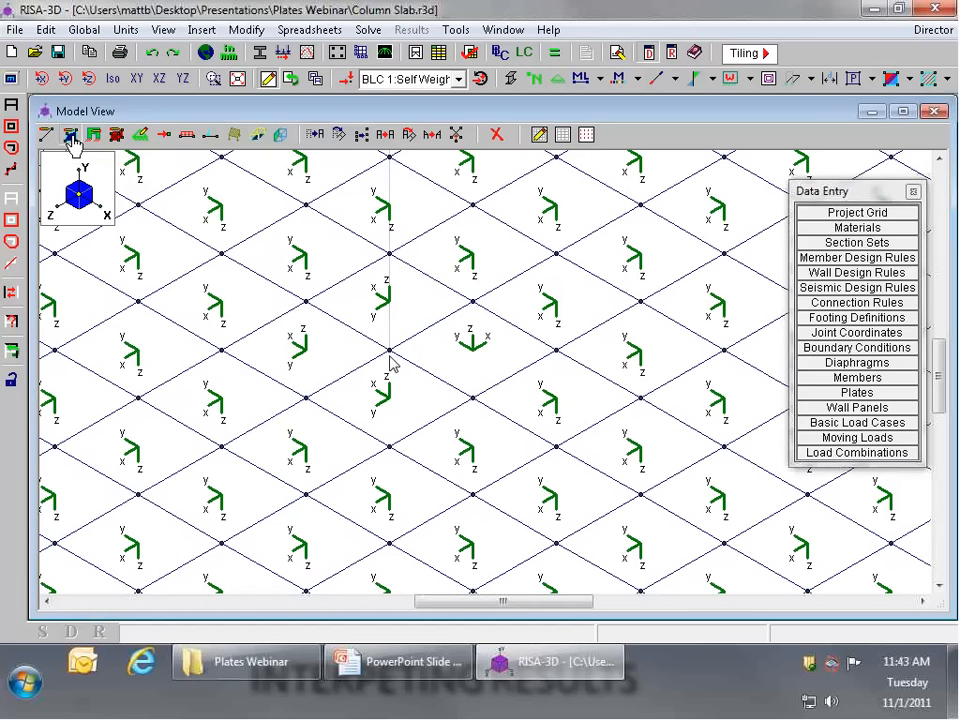
drag(272, 143, 642, 256)
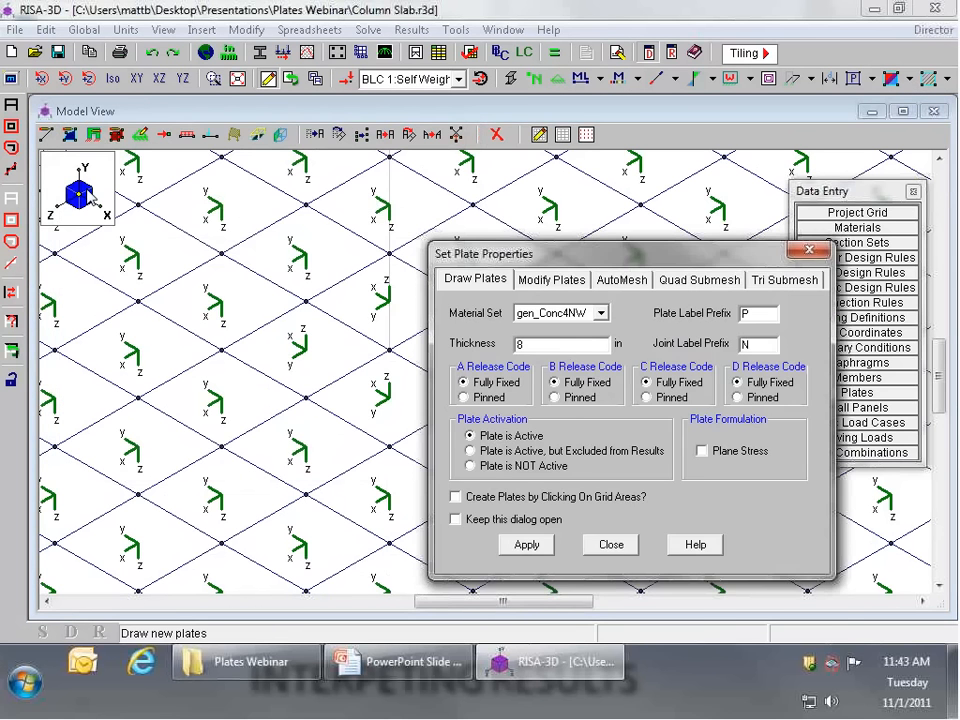
click(583, 277)
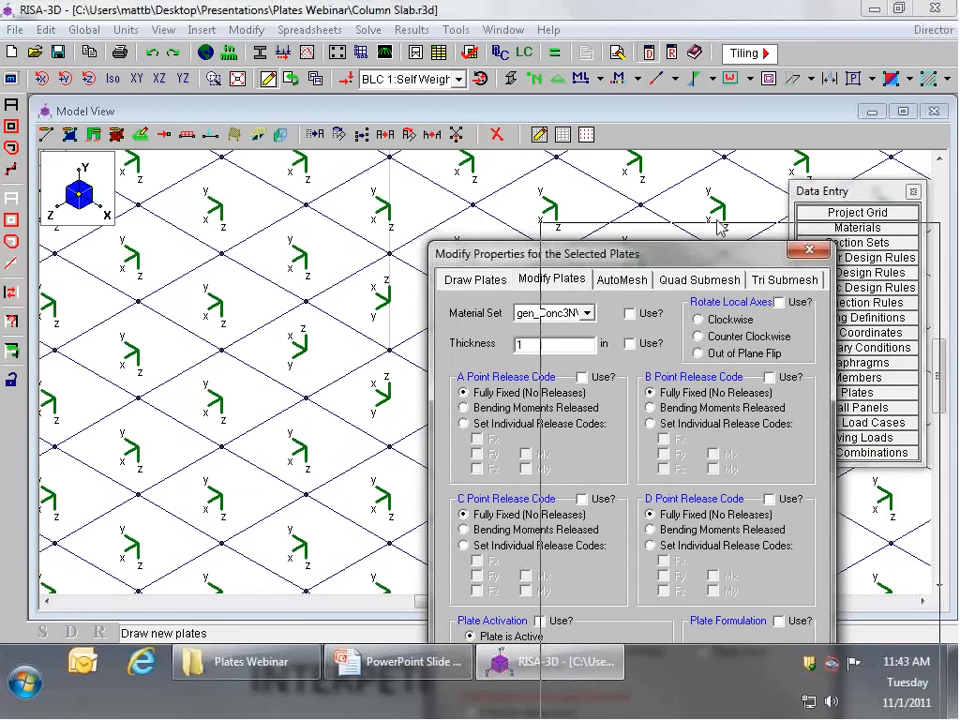
click(891, 238)
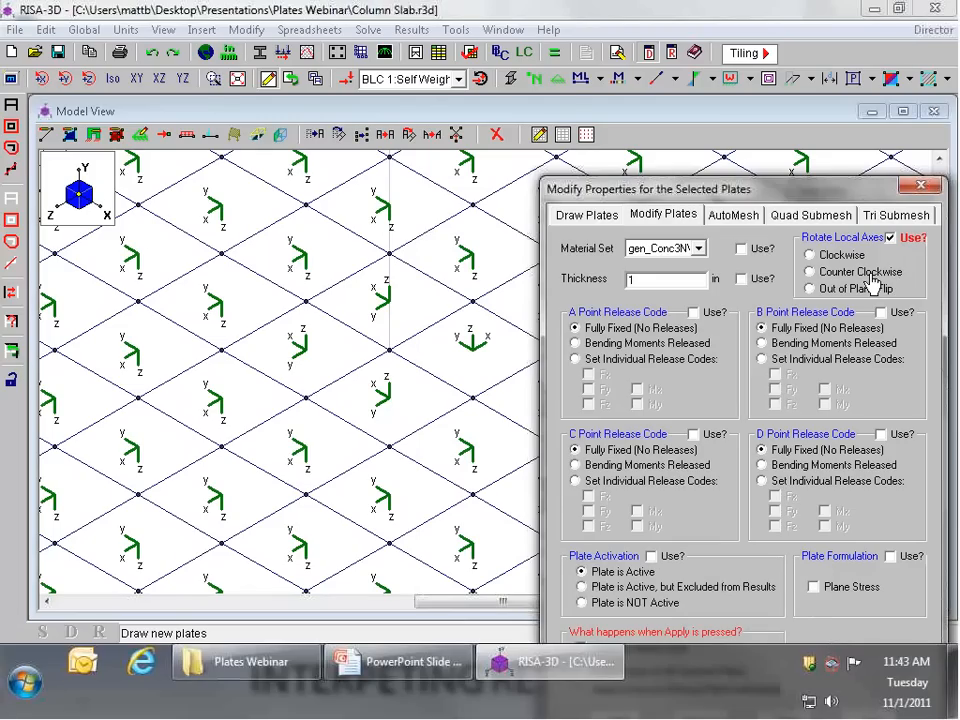
click(835, 290)
drag(775, 189, 771, 100)
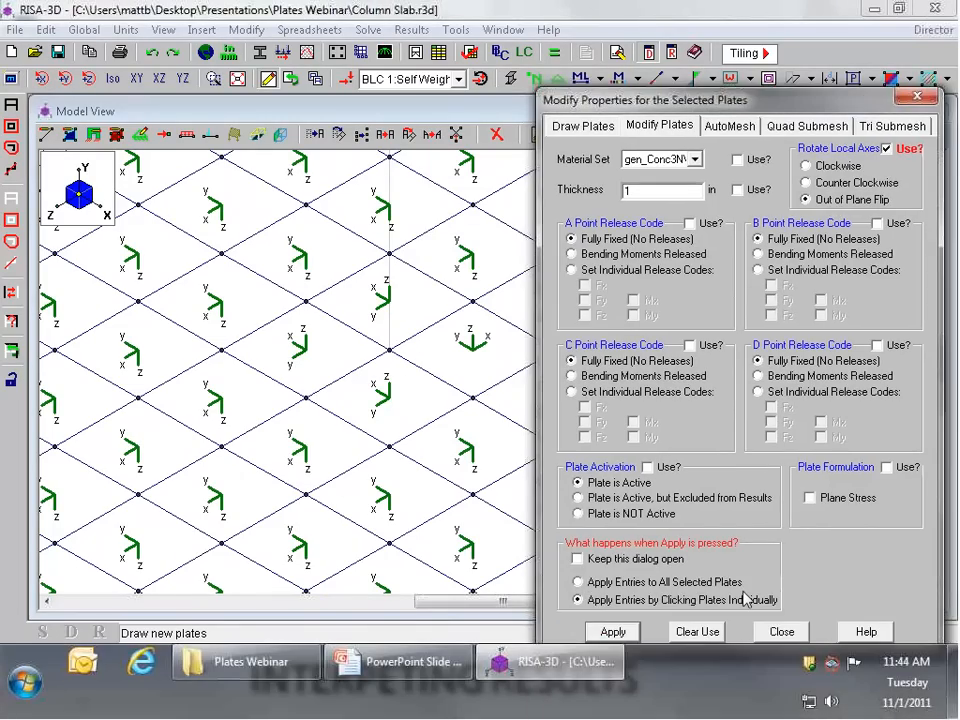
click(621, 632)
click(380, 414)
click(456, 368)
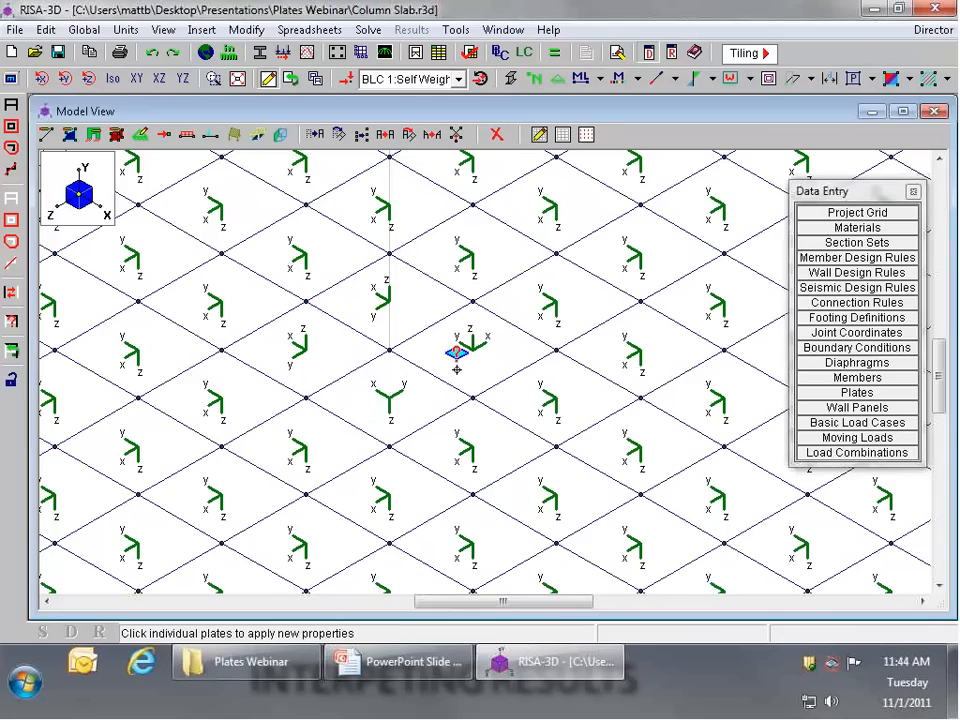
click(409, 312)
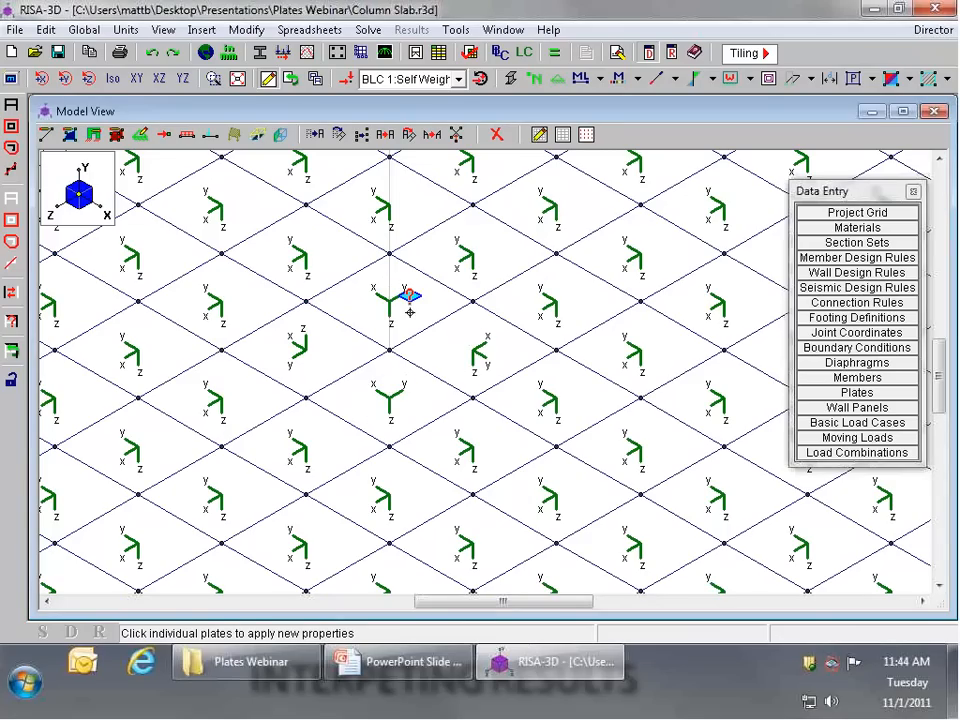
click(300, 350)
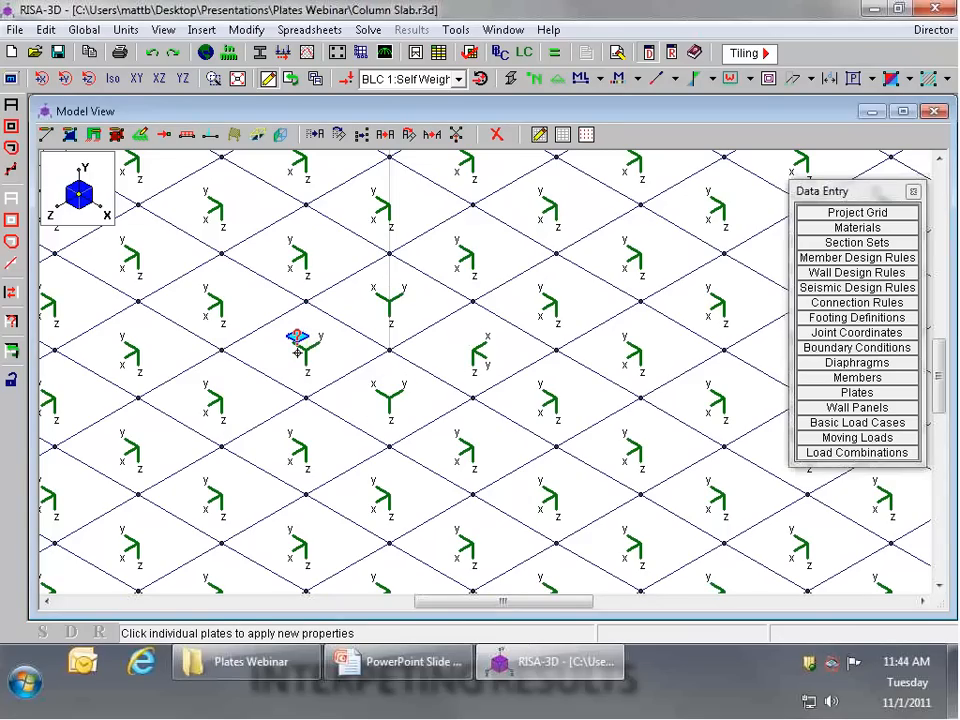
right_click(401, 361)
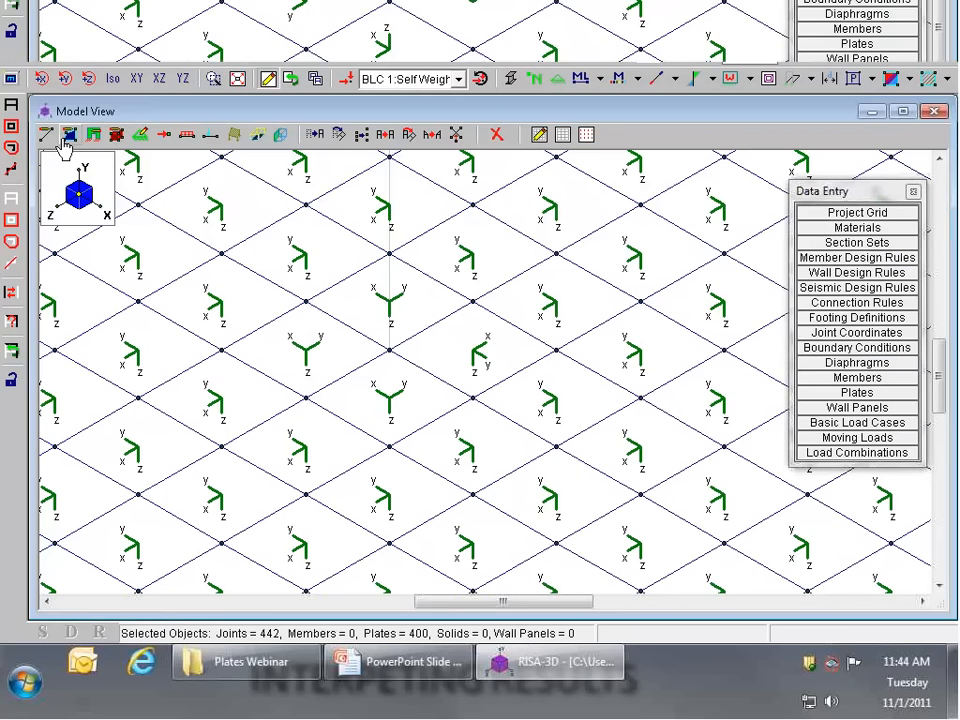
Step: Rotate the local axes of the four centre plates Counter Clockwise, plate by plate, until they match the surrounding plates
click(69, 135)
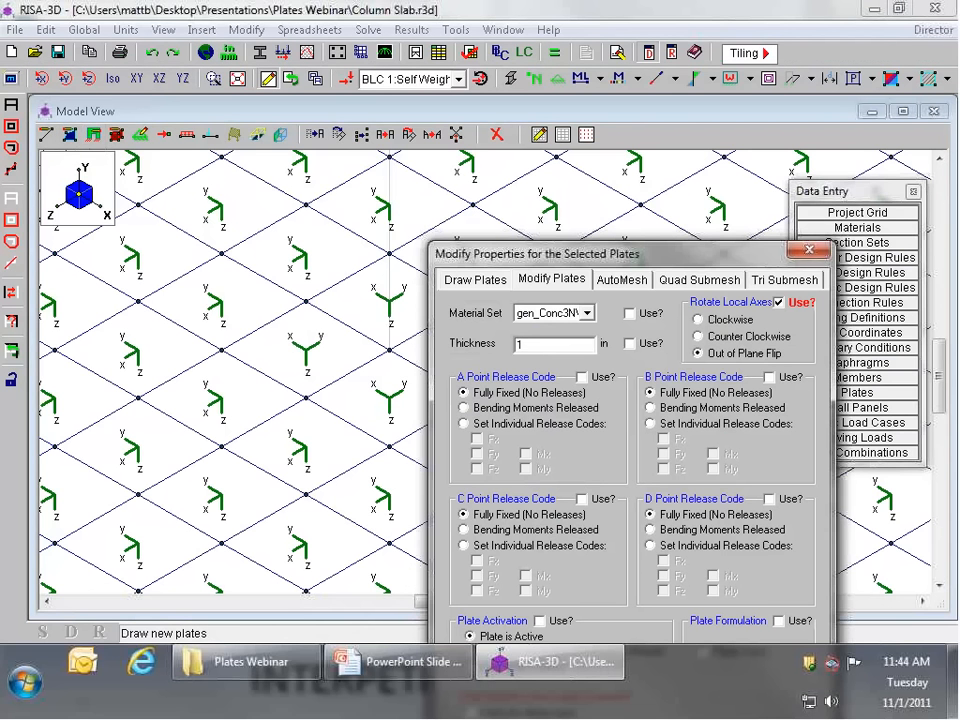
click(729, 341)
drag(680, 254, 689, 96)
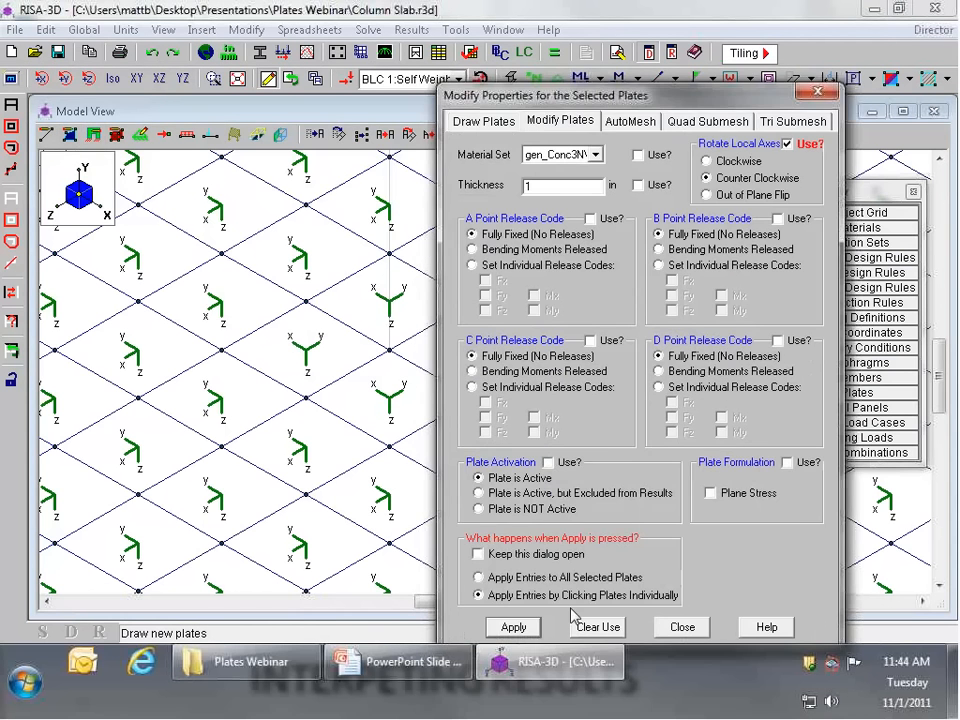
click(514, 627)
click(395, 396)
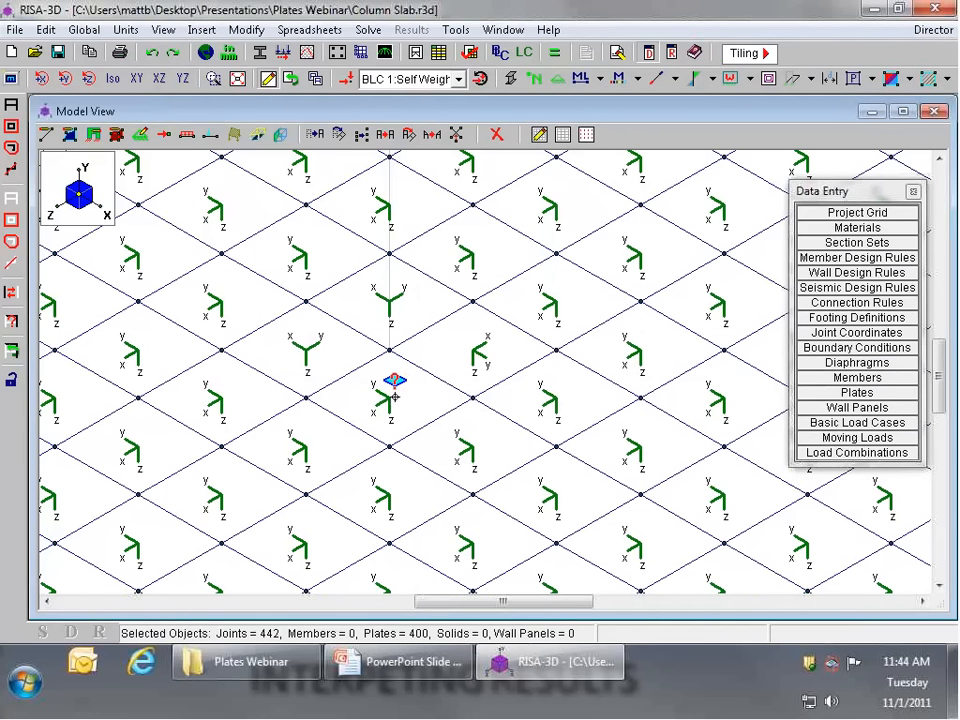
click(321, 330)
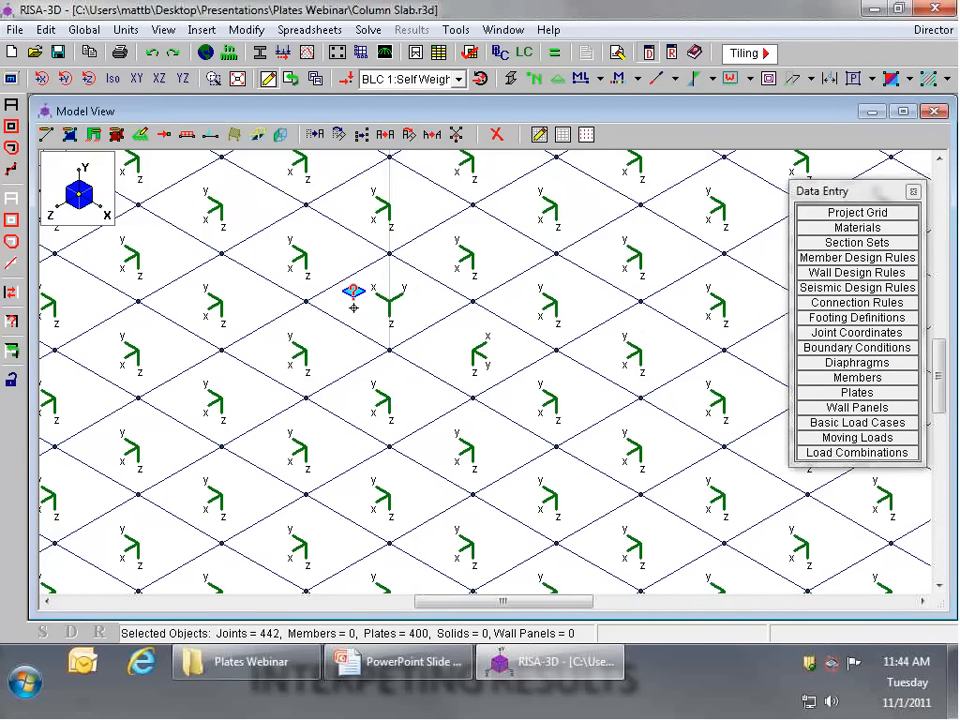
click(353, 293)
click(500, 332)
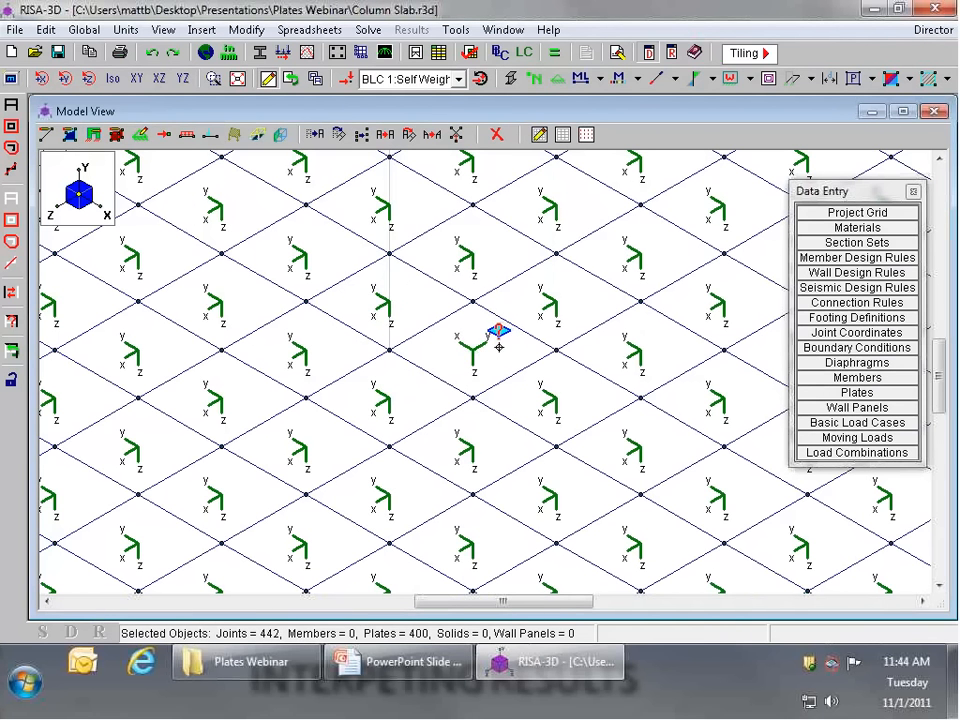
scroll(473, 310, down, 5)
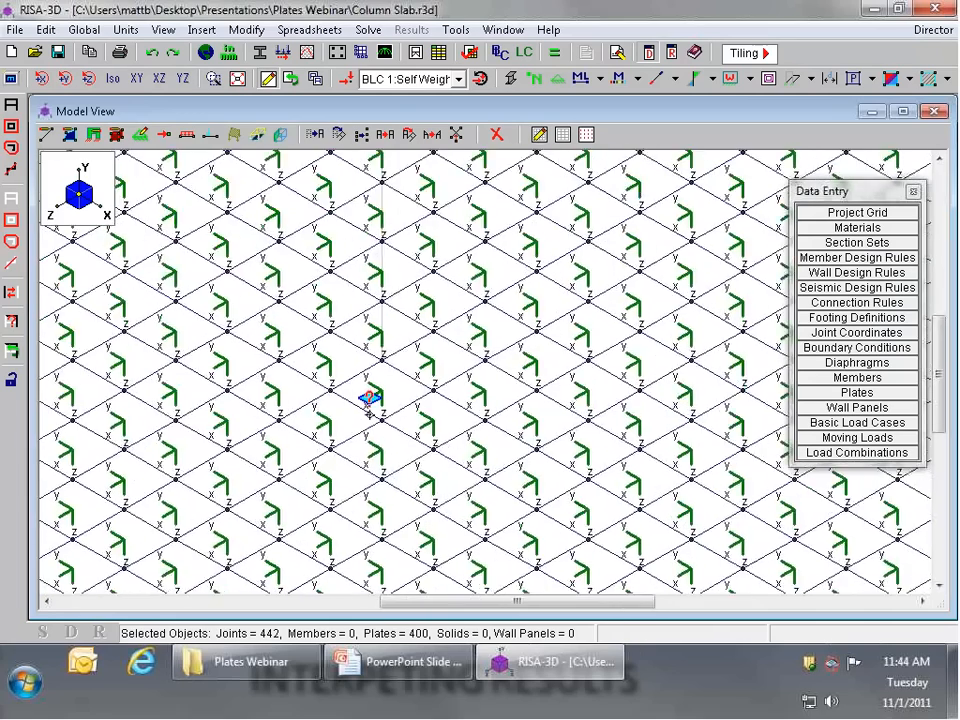
scroll(448, 402, down, 2)
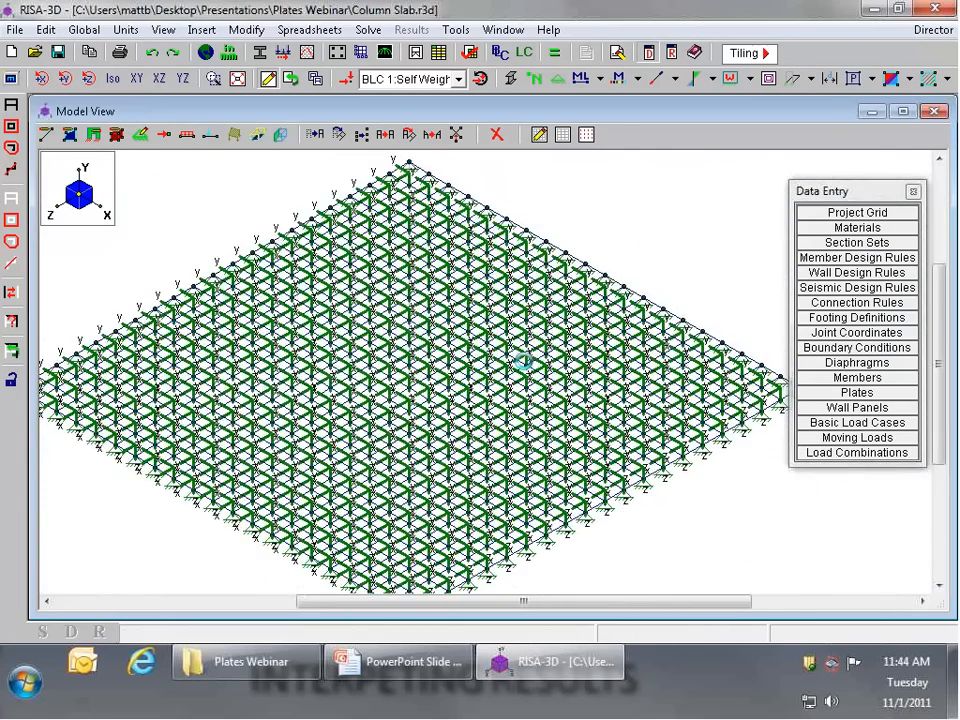
Step: Inspect the local axes of the plates at the slab's centre, and set the plate display to X Symbol
scroll(407, 392, up, 6)
scroll(358, 400, up, 2)
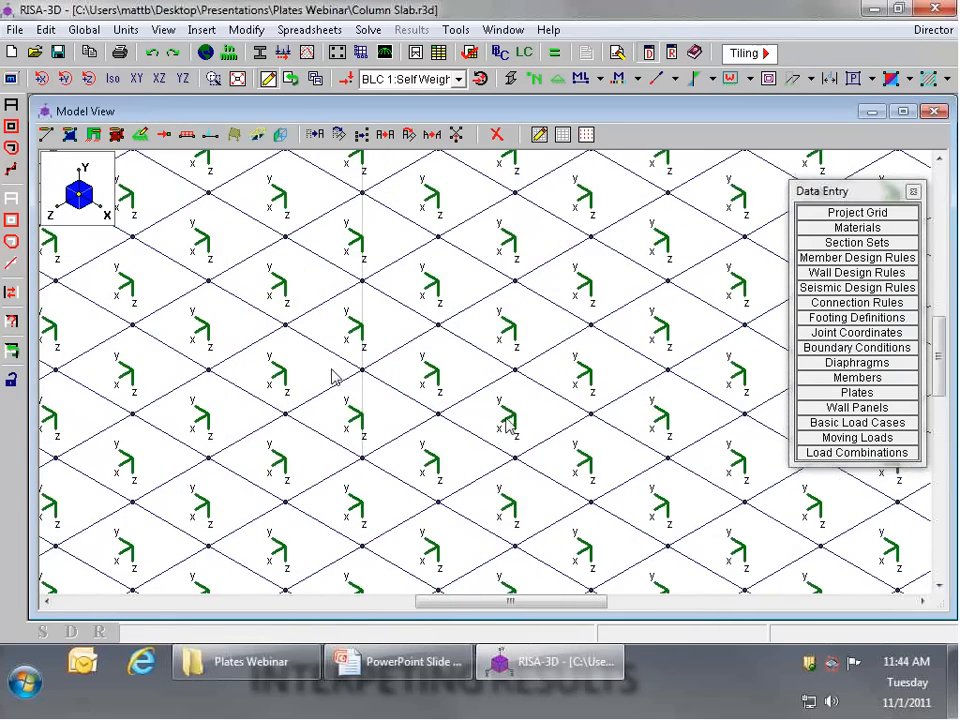
scroll(472, 385, down, 2)
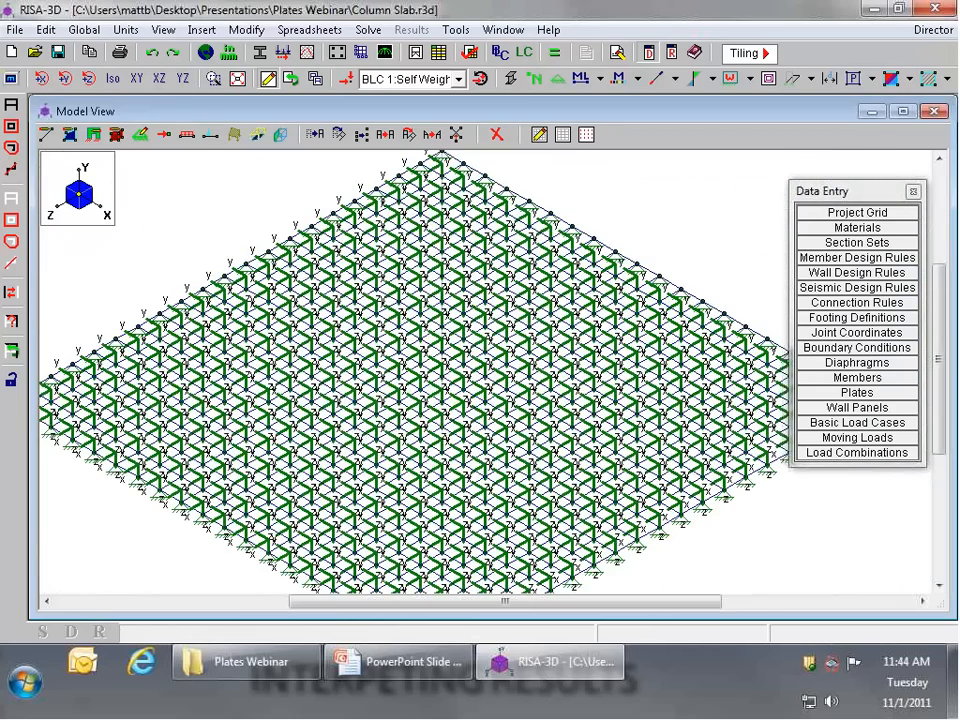
click(871, 79)
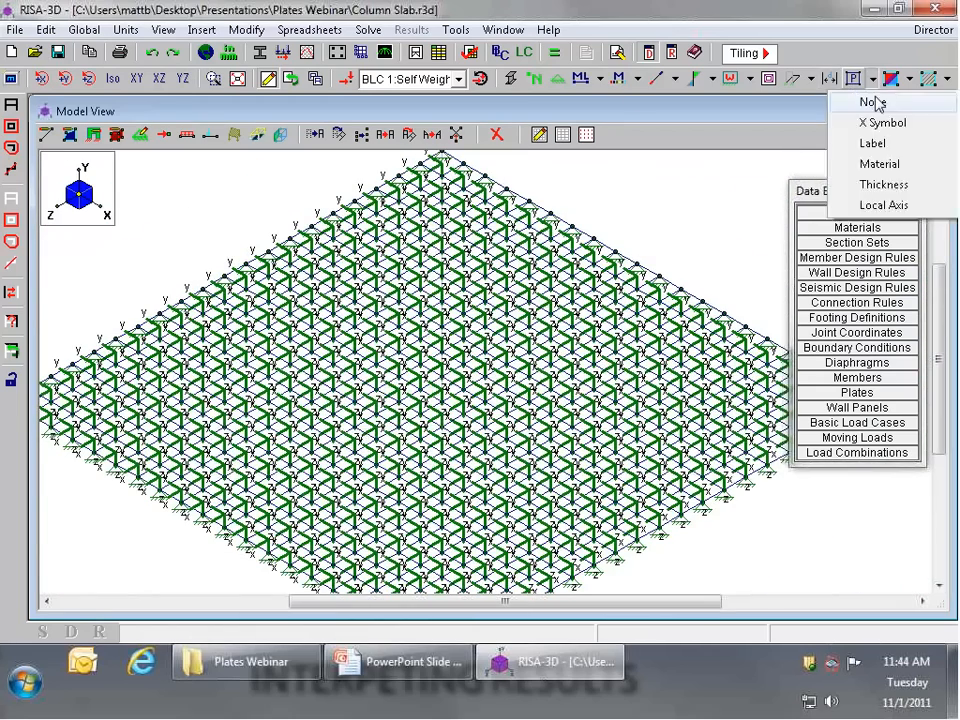
click(879, 101)
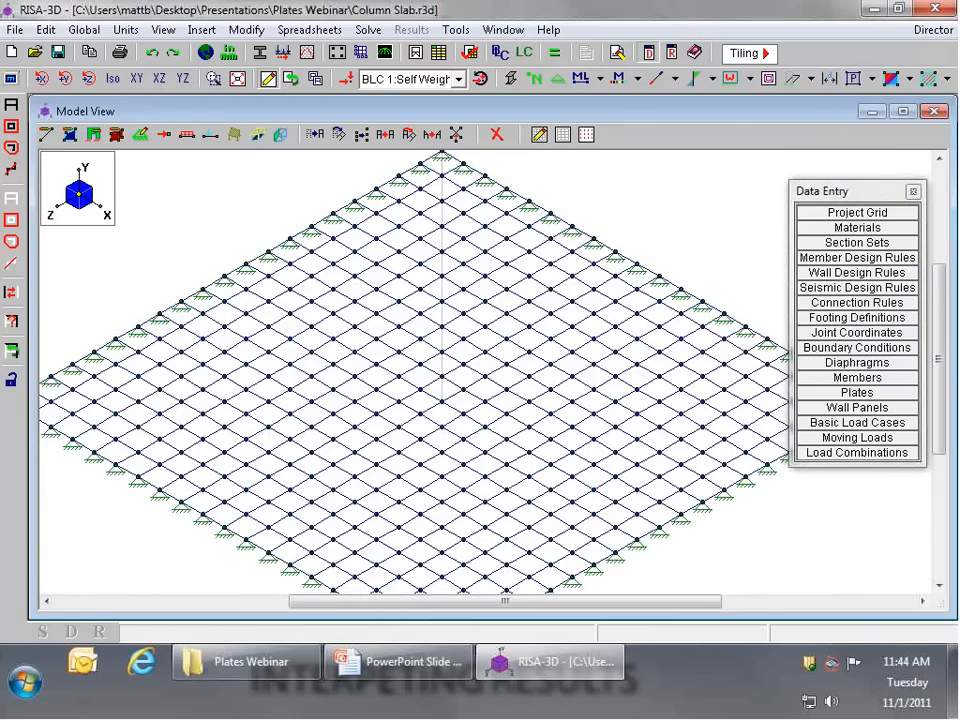
click(871, 79)
click(877, 123)
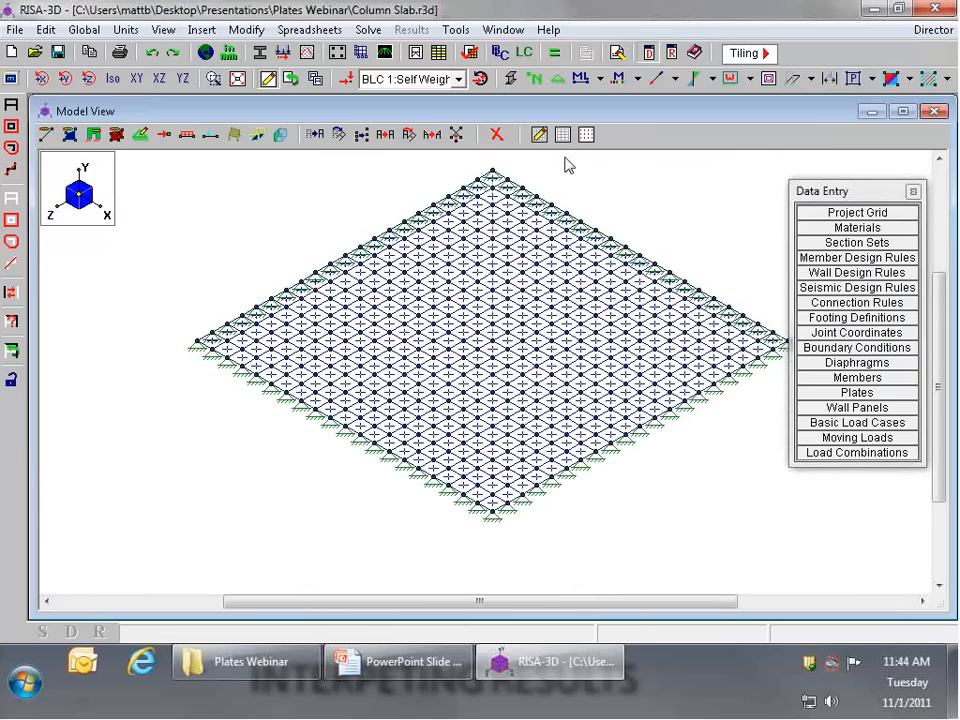
Step: Select the entire model, including the column, and display it rendered
click(510, 79)
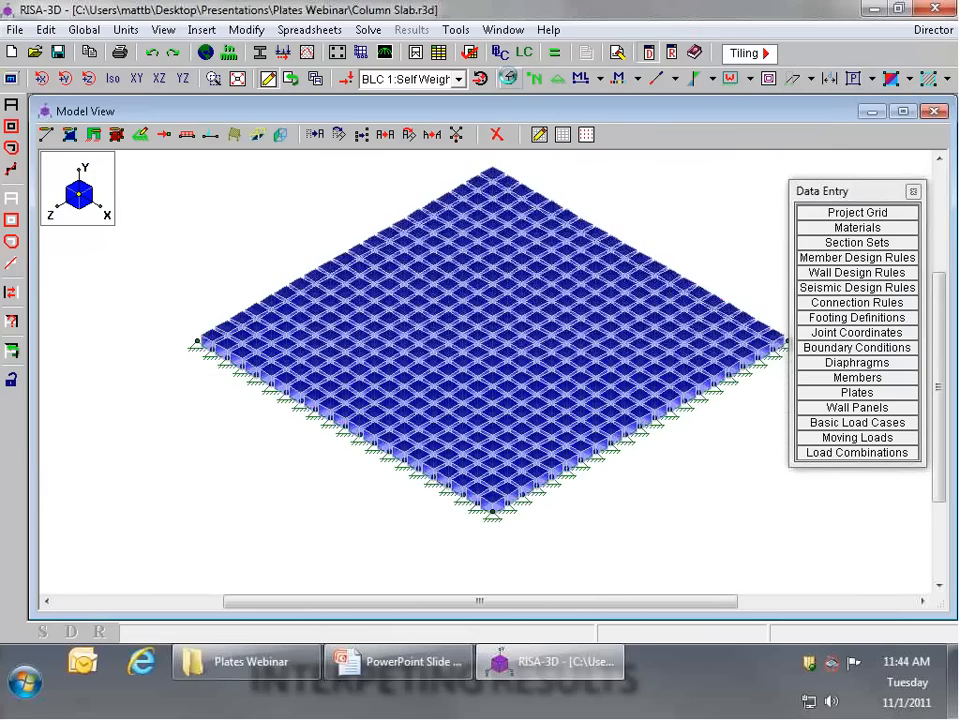
click(510, 79)
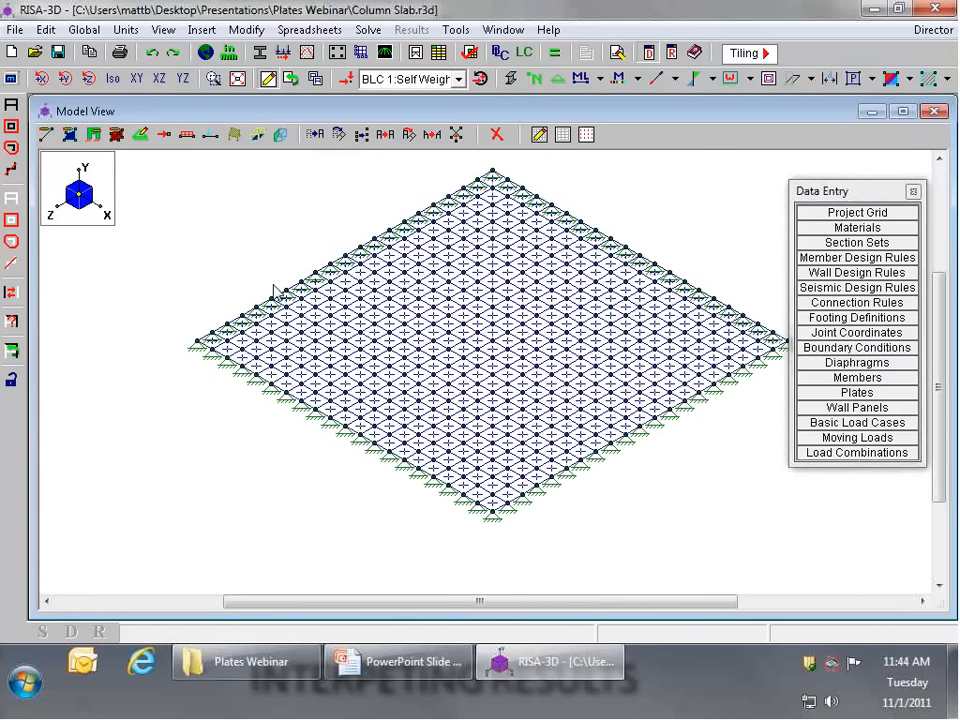
scroll(499, 304, up, 3)
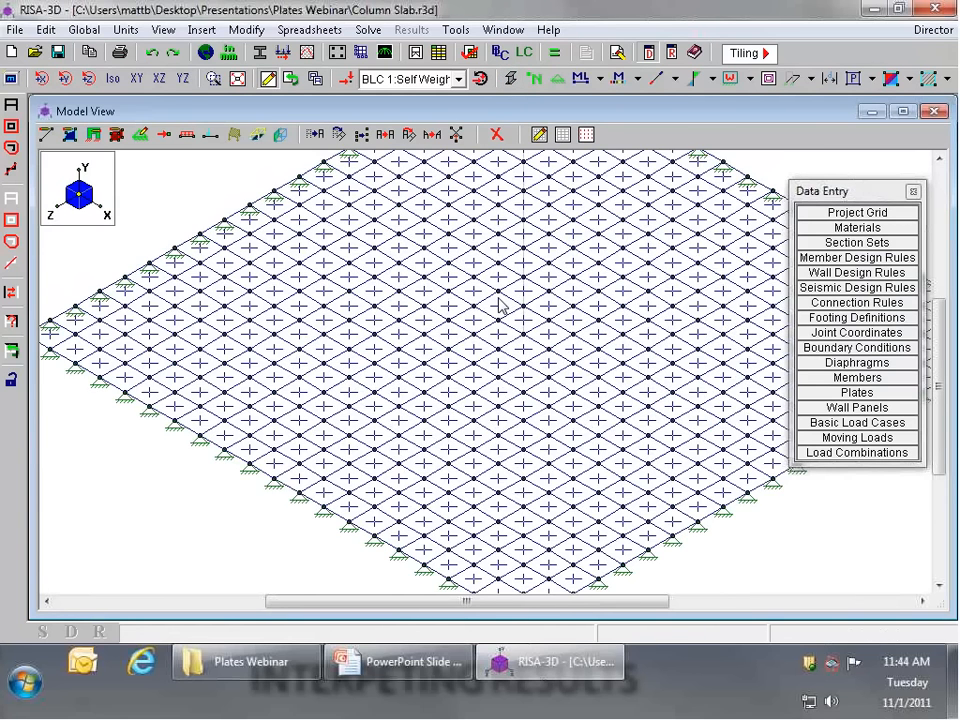
scroll(499, 304, down, 5)
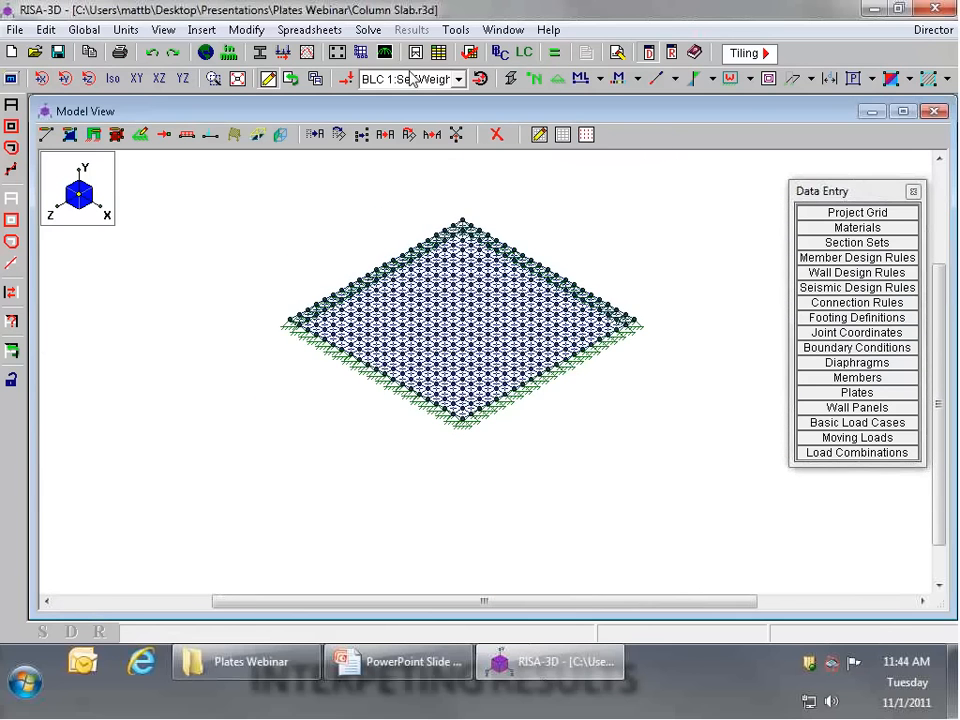
click(11, 79)
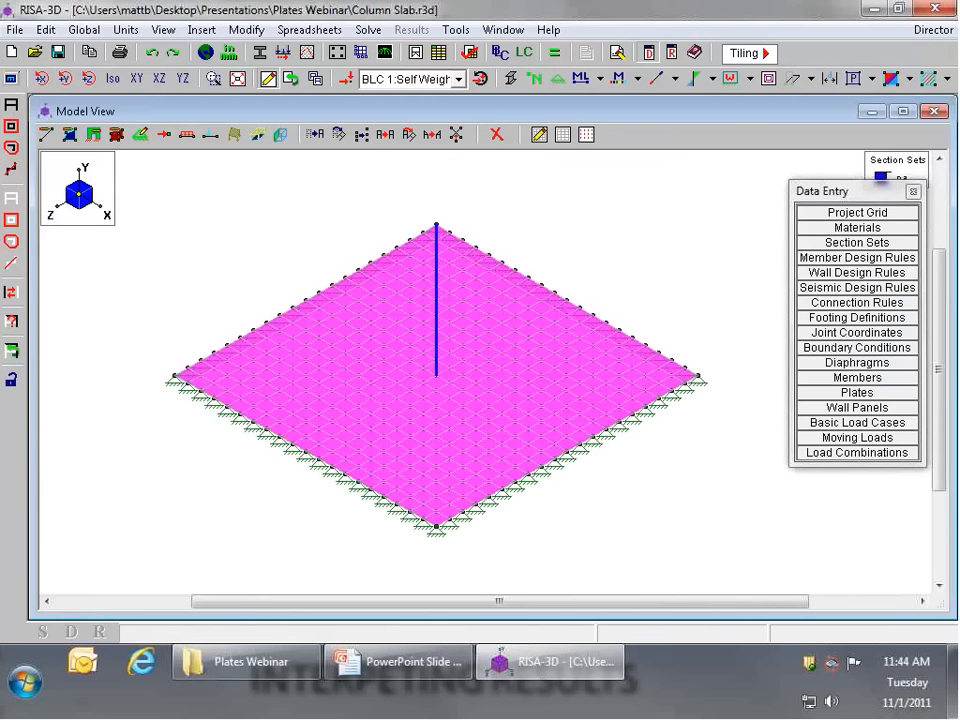
click(510, 81)
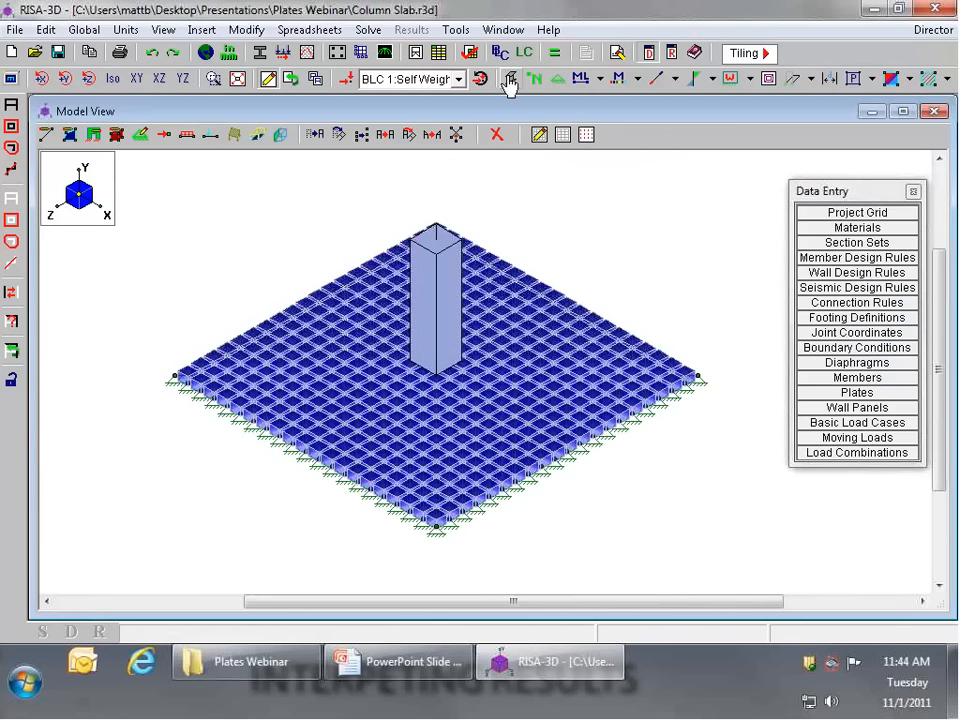
Step: Show the BLC 2: Live Load loads on the rendered model and hide them again
click(458, 79)
click(405, 111)
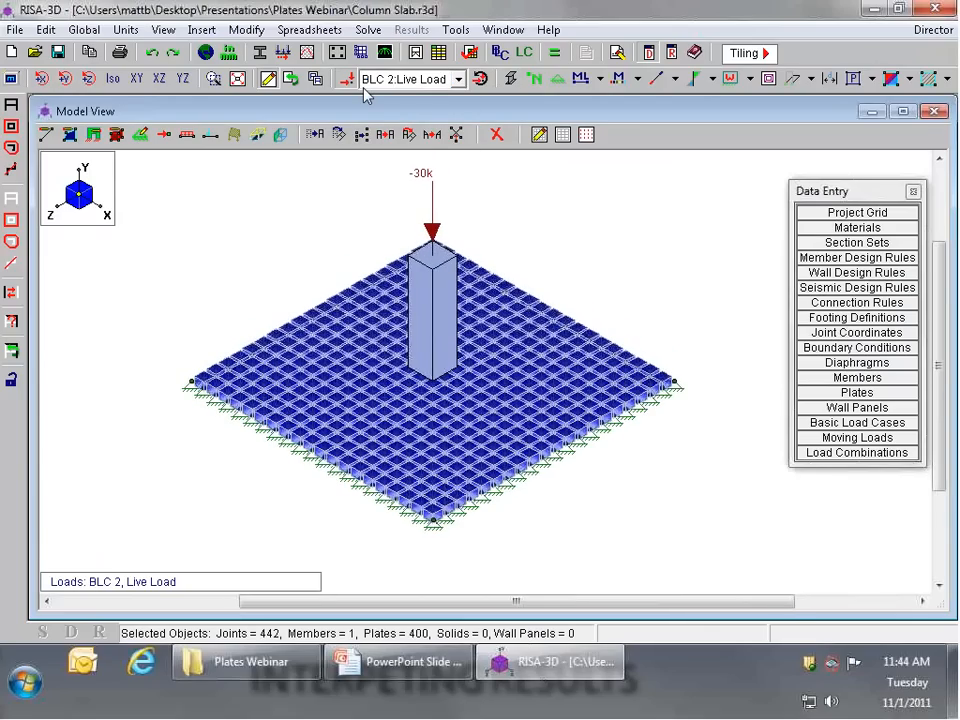
click(341, 79)
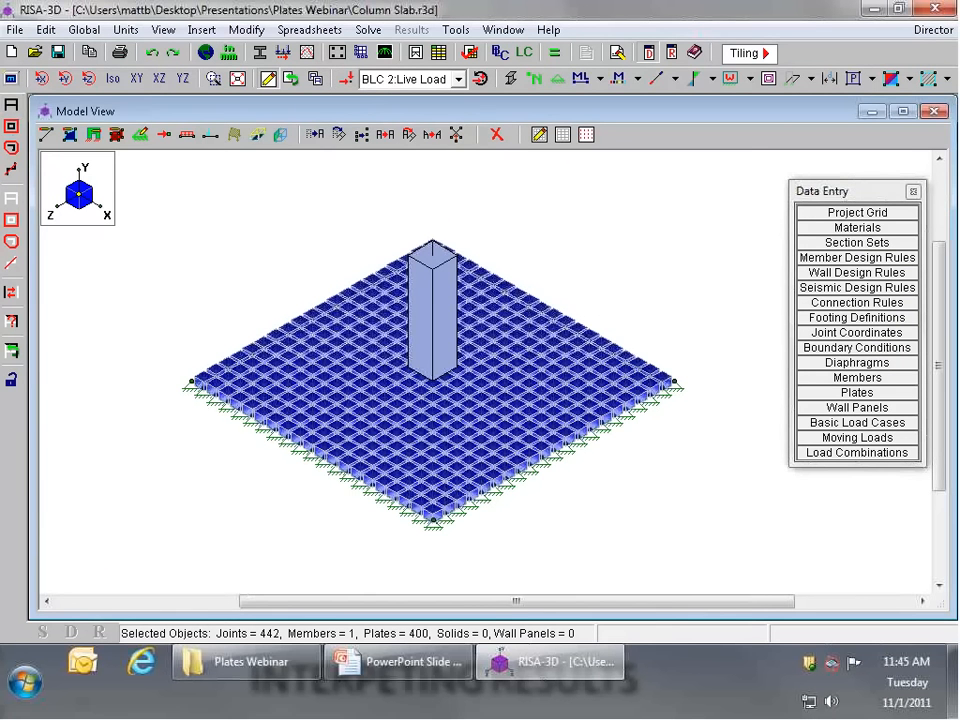
Step: Solve the model for the single combination 1: Total Load
click(552, 55)
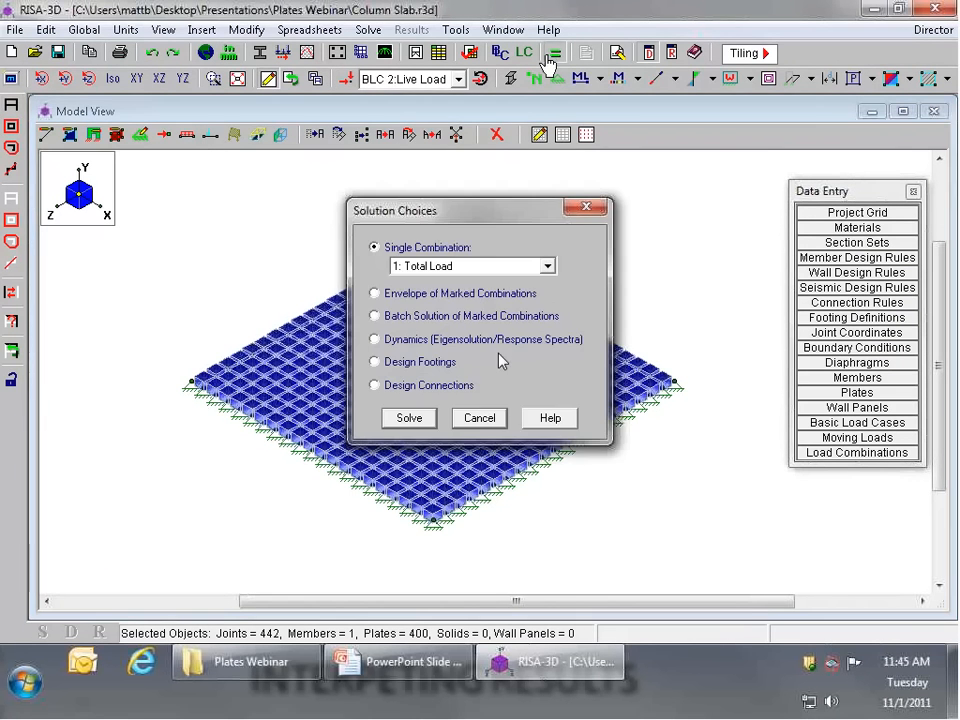
click(411, 420)
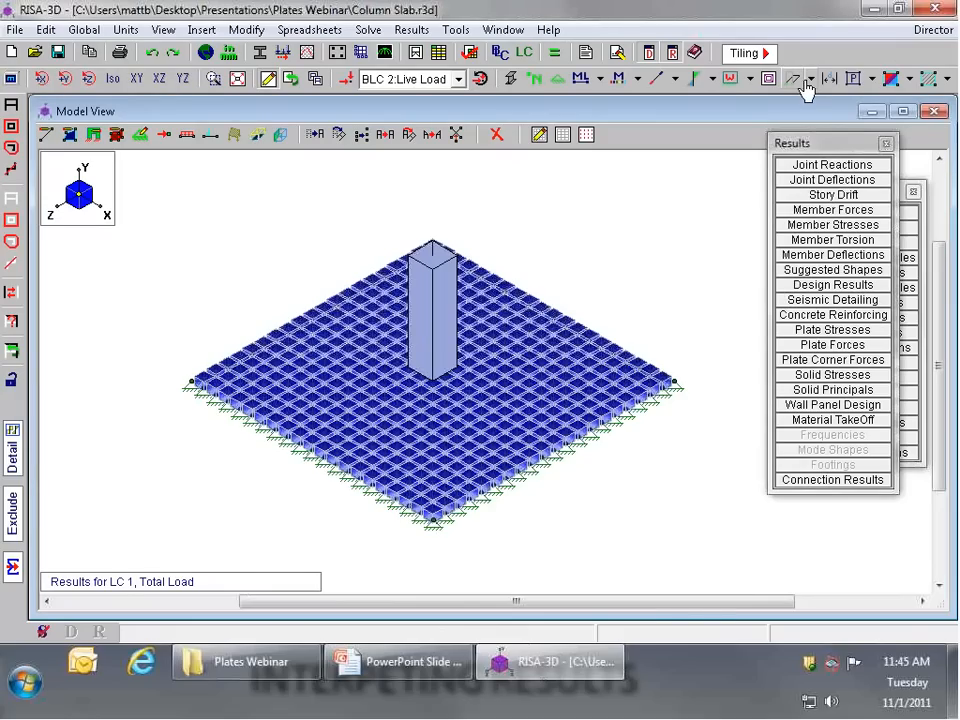
Step: Hide the joints and return the solved model to a wireframe display
click(804, 84)
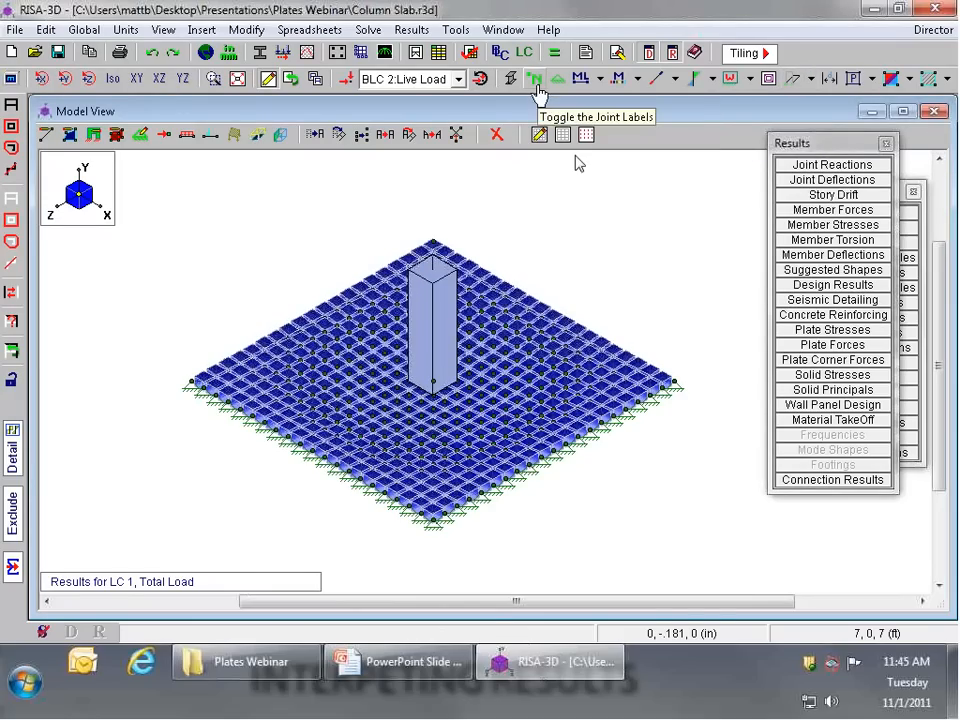
click(536, 80)
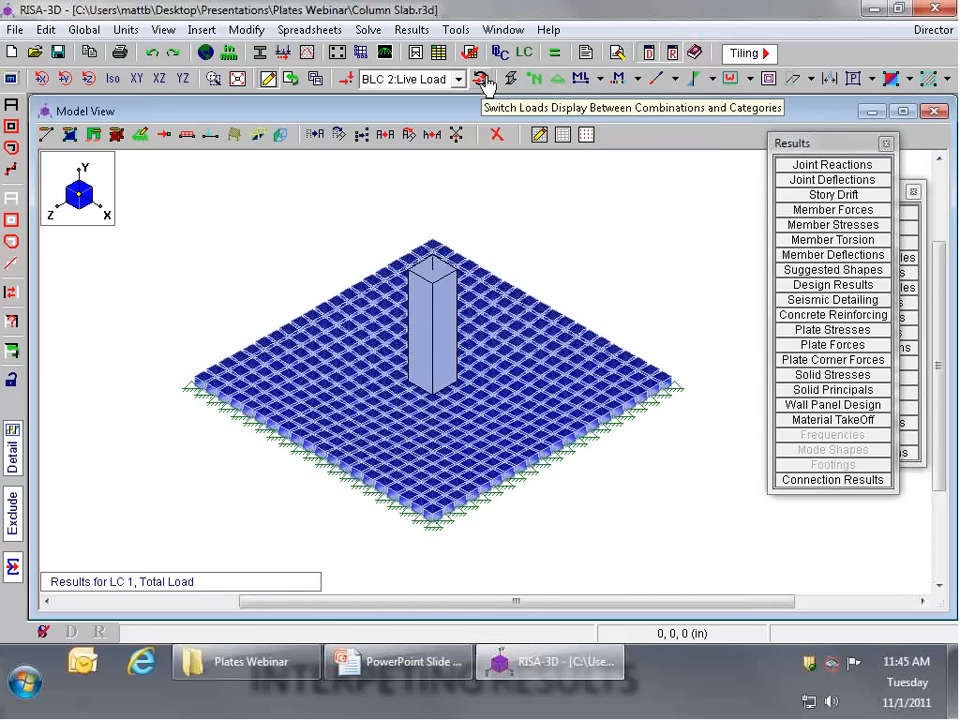
click(510, 80)
scroll(529, 298, up, 3)
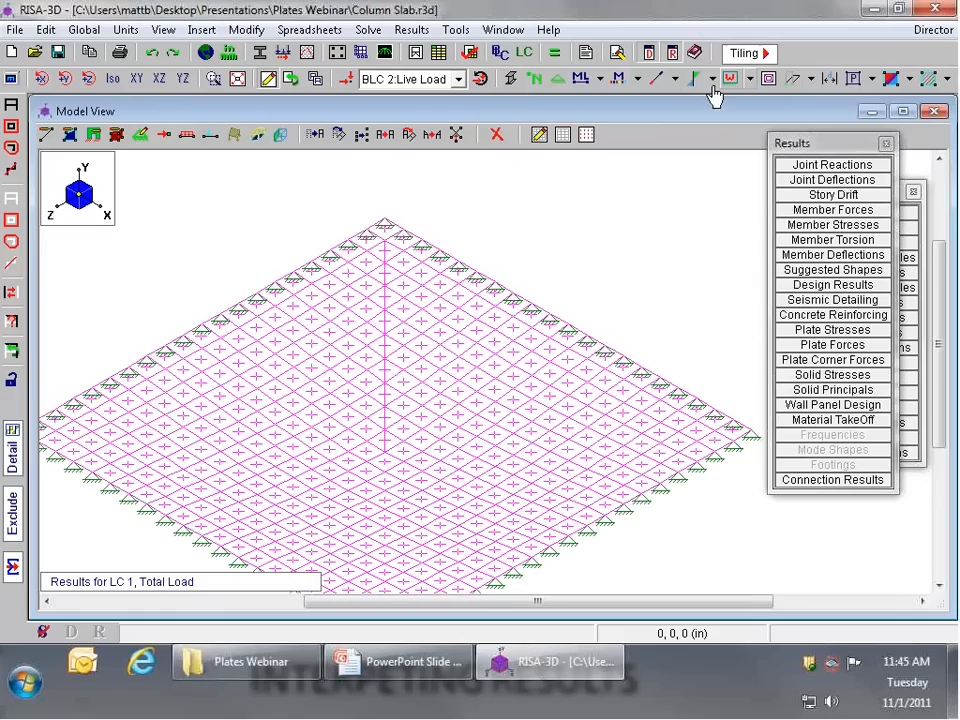
Step: Switch the plate display to Local Axis and examine the axis directions of the plates around the column base
click(875, 80)
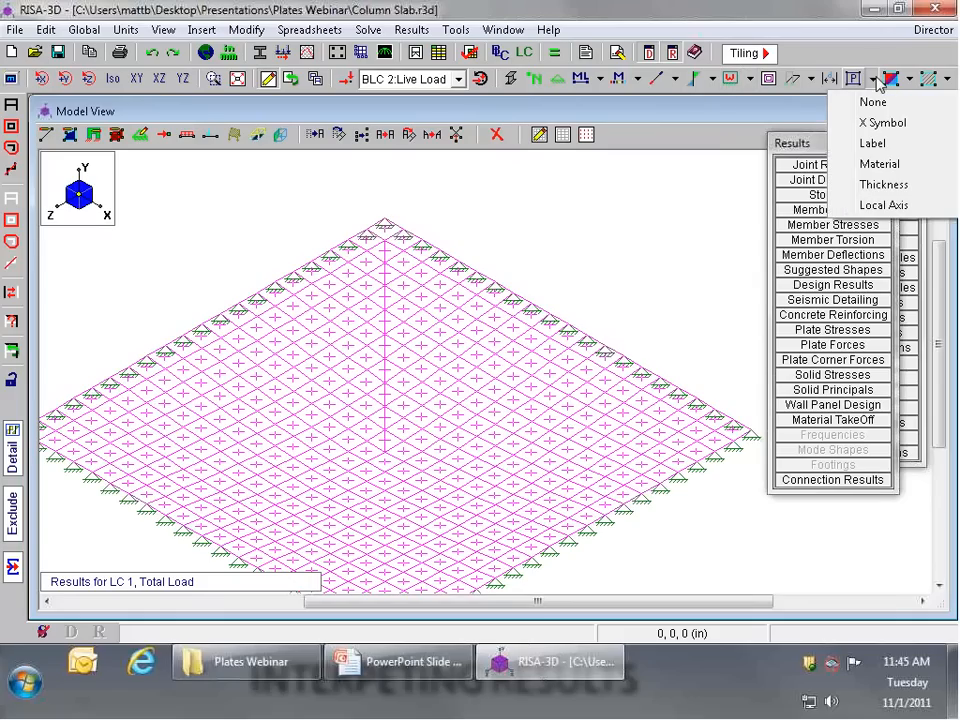
click(877, 204)
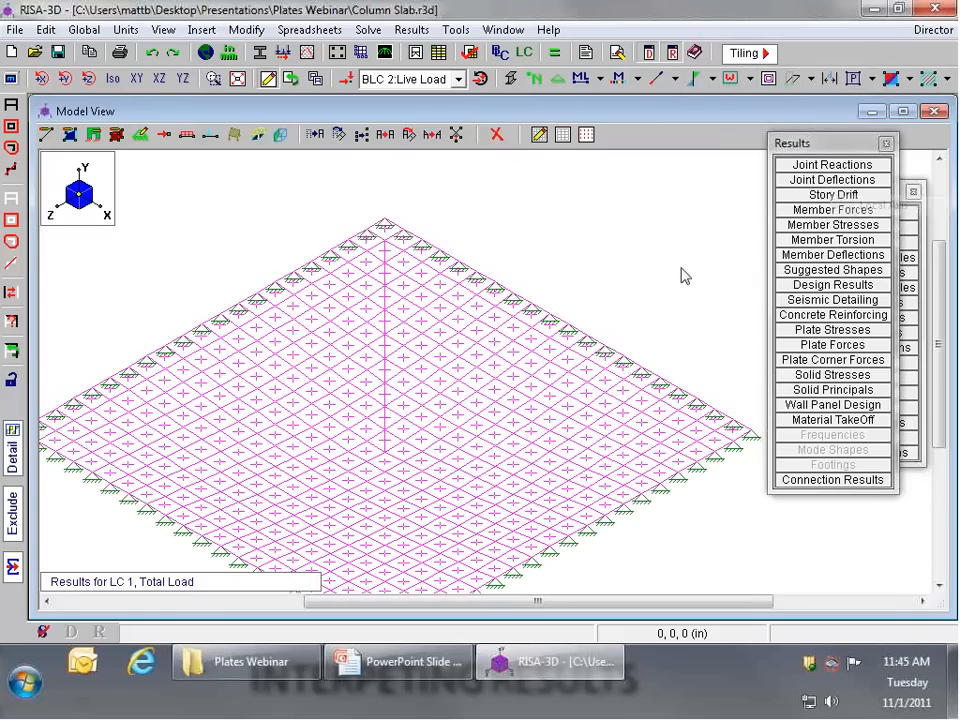
click(820, 78)
click(814, 103)
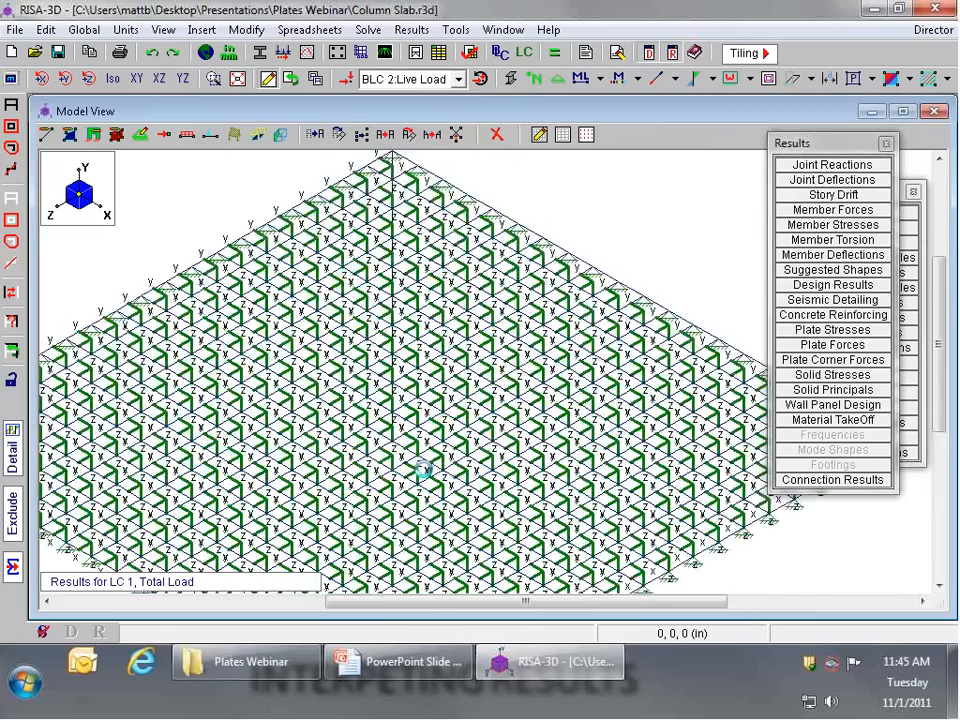
scroll(423, 468, up, 5)
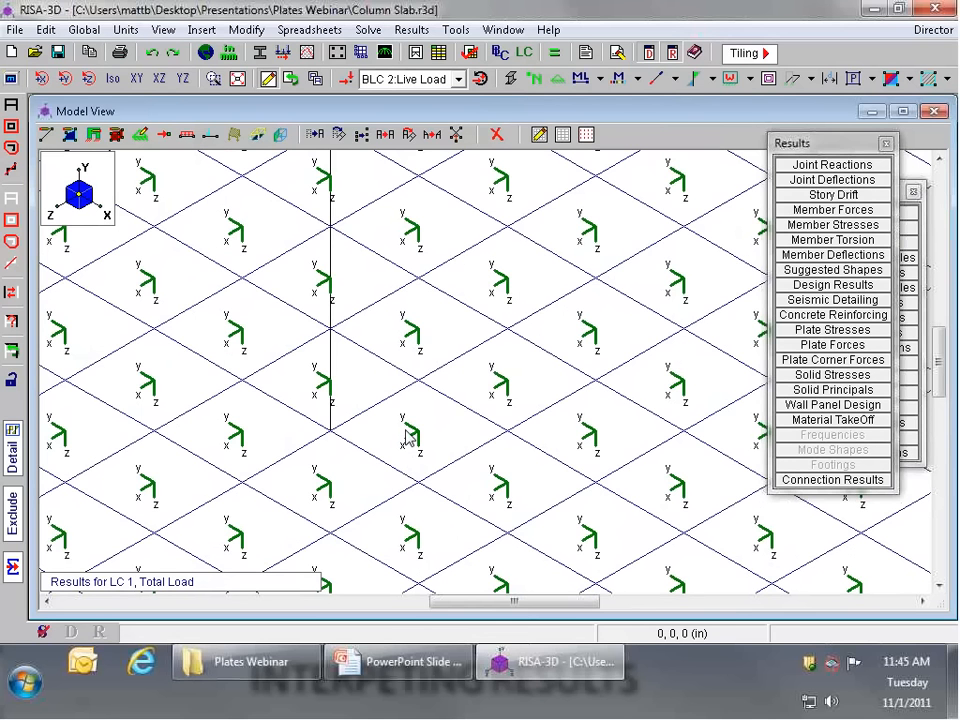
scroll(400, 440, down, 5)
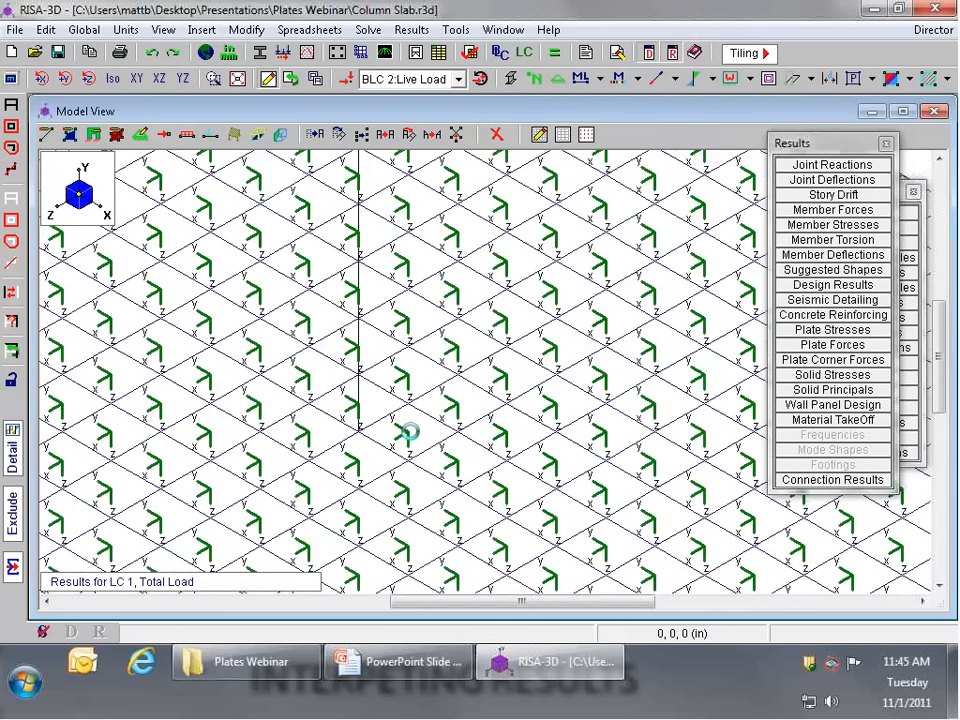
scroll(450, 424, down, 2)
Step: Display the Mx plate force contours on the slab and view them in the XZ plane
click(909, 79)
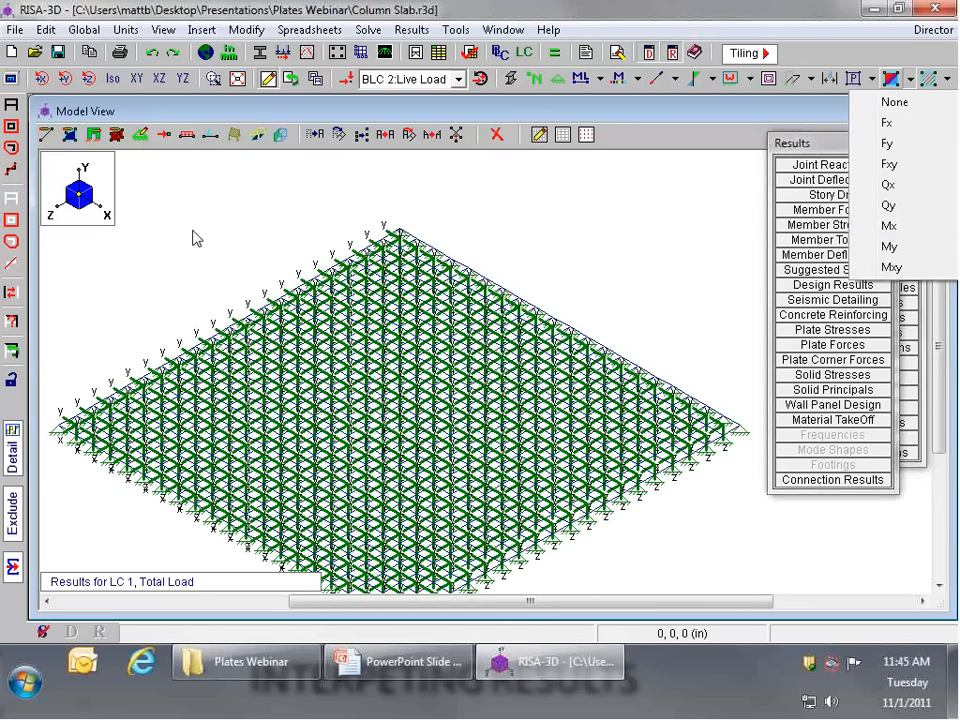
click(888, 226)
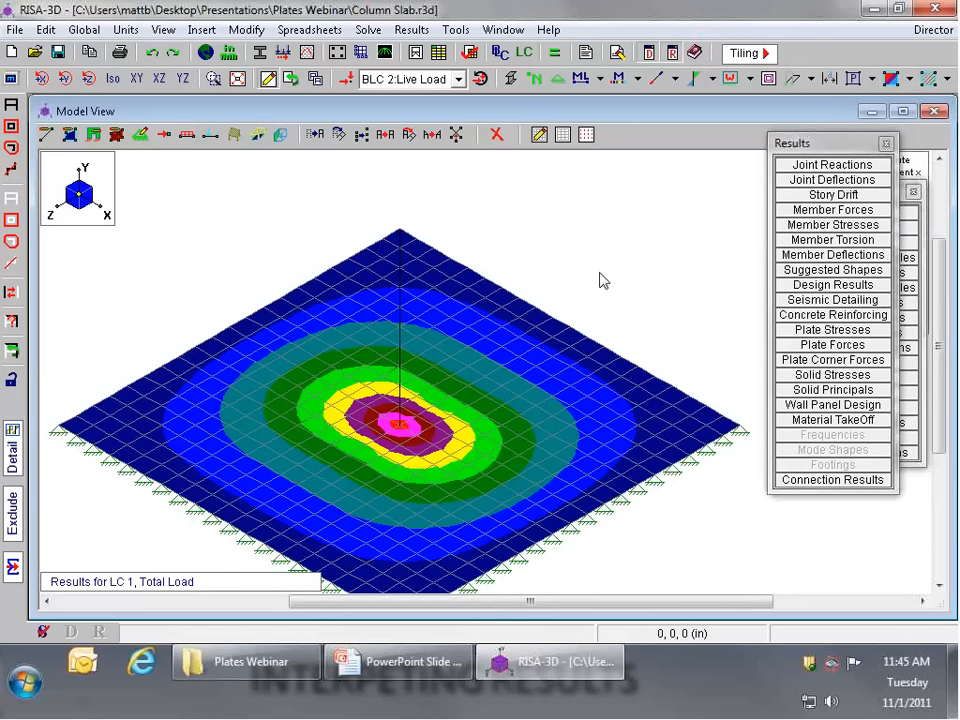
scroll(493, 354, down, 2)
scroll(490, 354, up, 2)
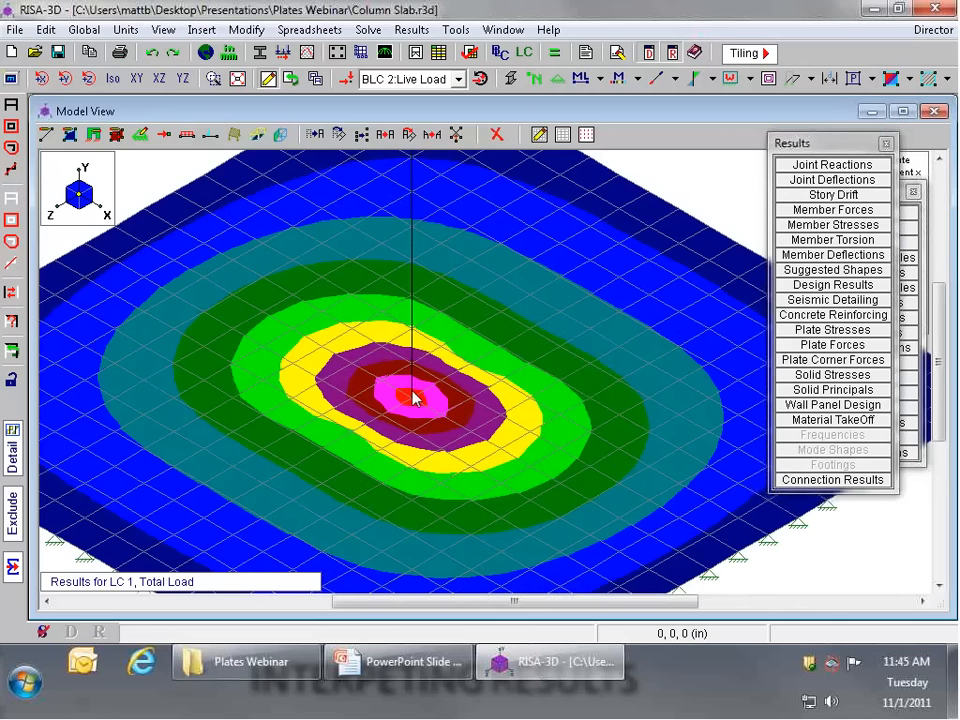
scroll(183, 173, down, 1)
click(137, 79)
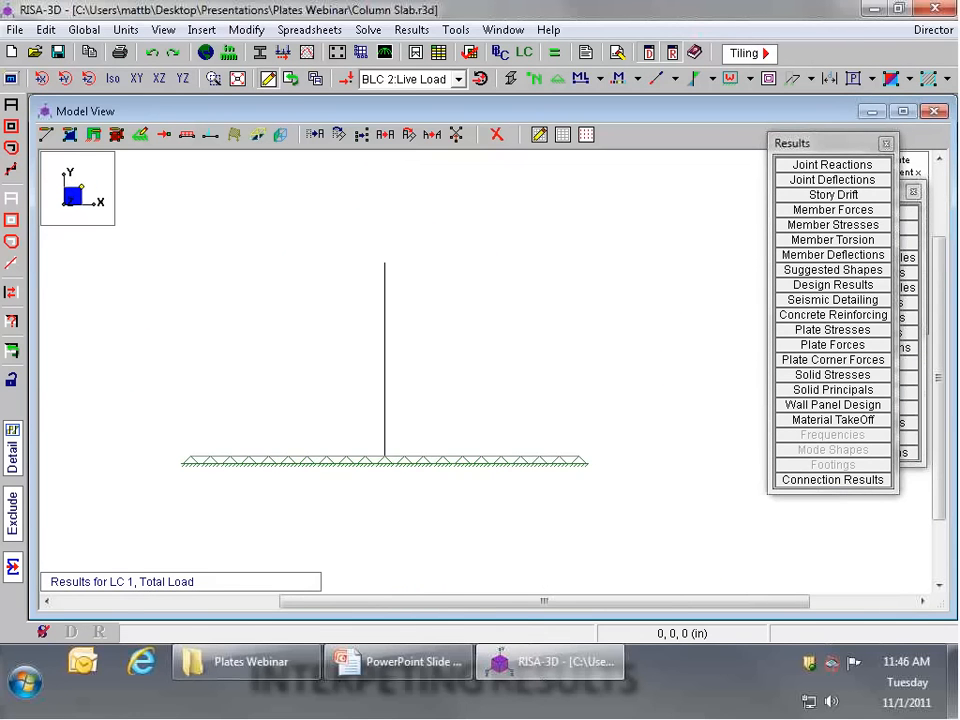
click(159, 79)
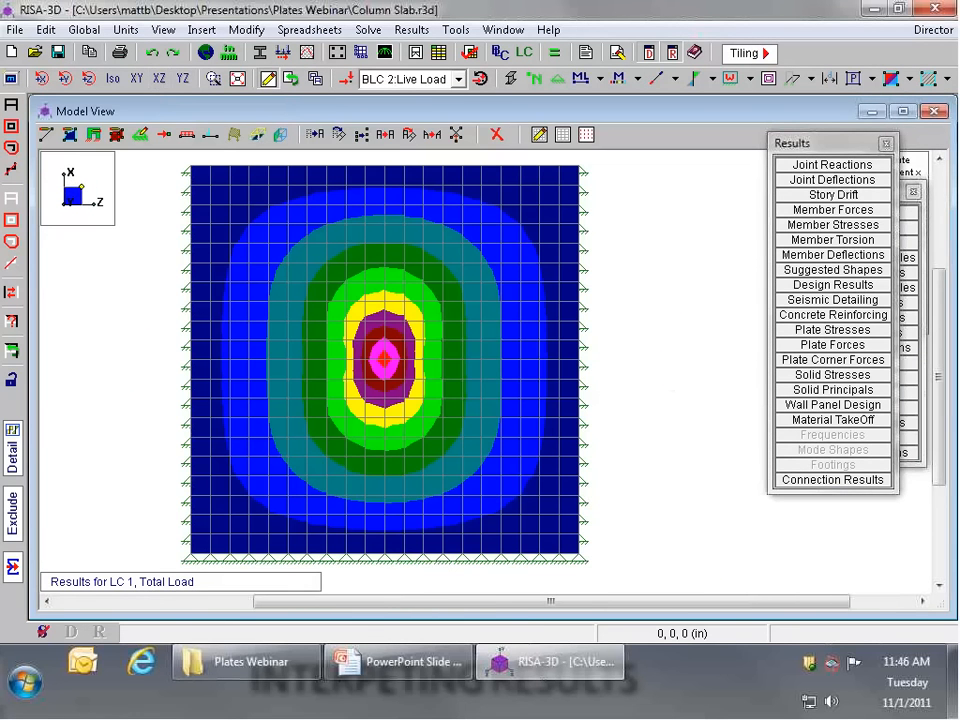
Step: Move the Results and Data Entry windows clear of the contour legend, and examine the Mx contours at the slab's centre
drag(840, 144, 771, 291)
drag(866, 191, 831, 359)
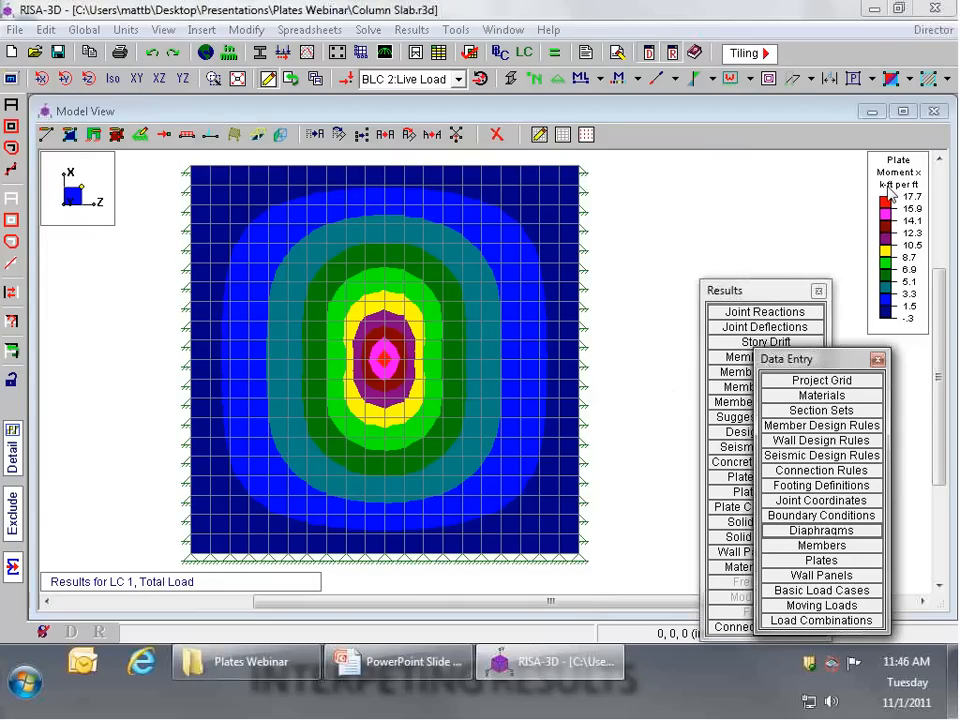
scroll(393, 345, up, 1)
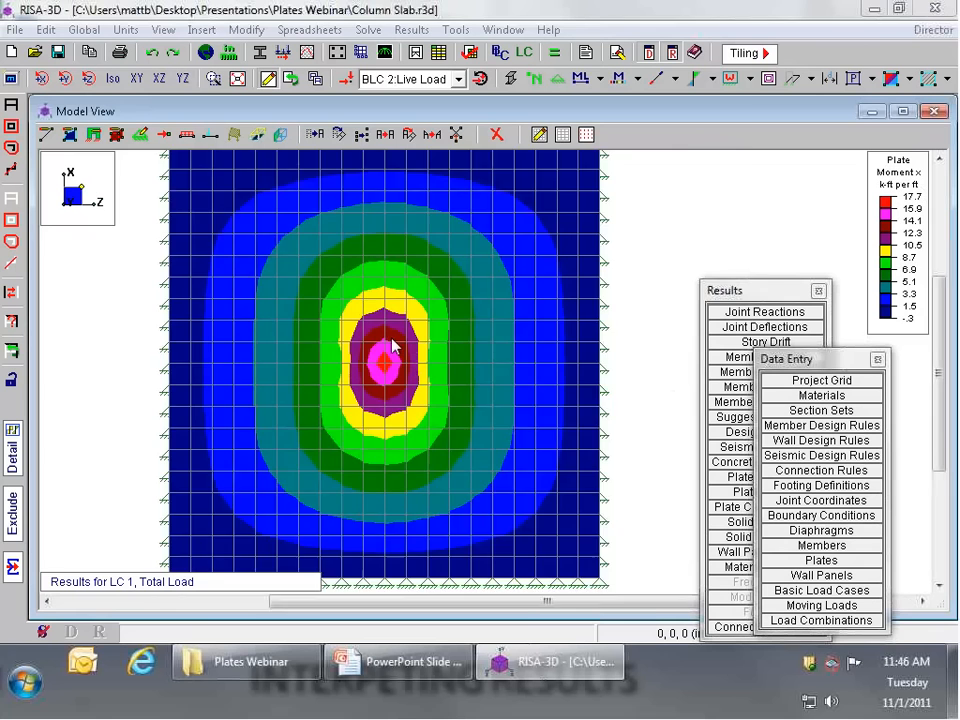
scroll(393, 345, up, 2)
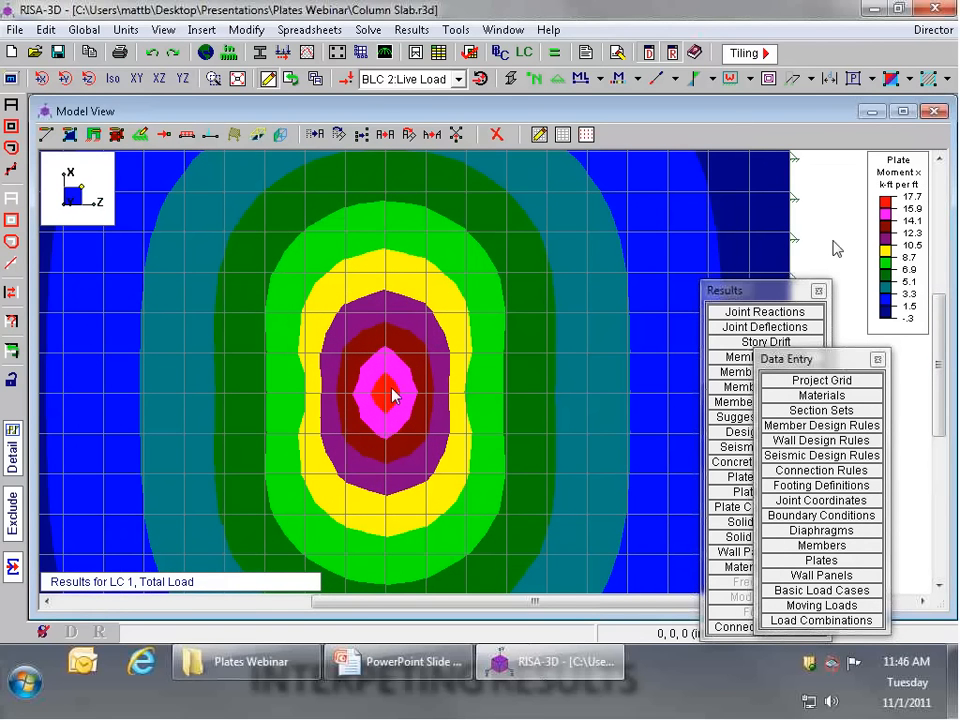
scroll(392, 395, down, 3)
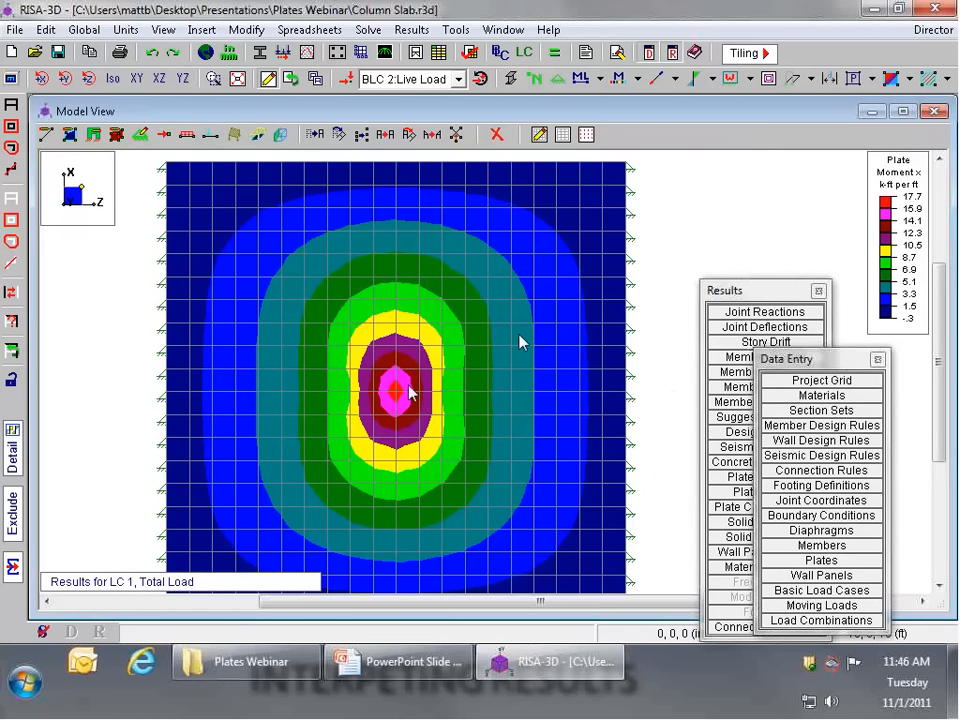
scroll(409, 392, up, 3)
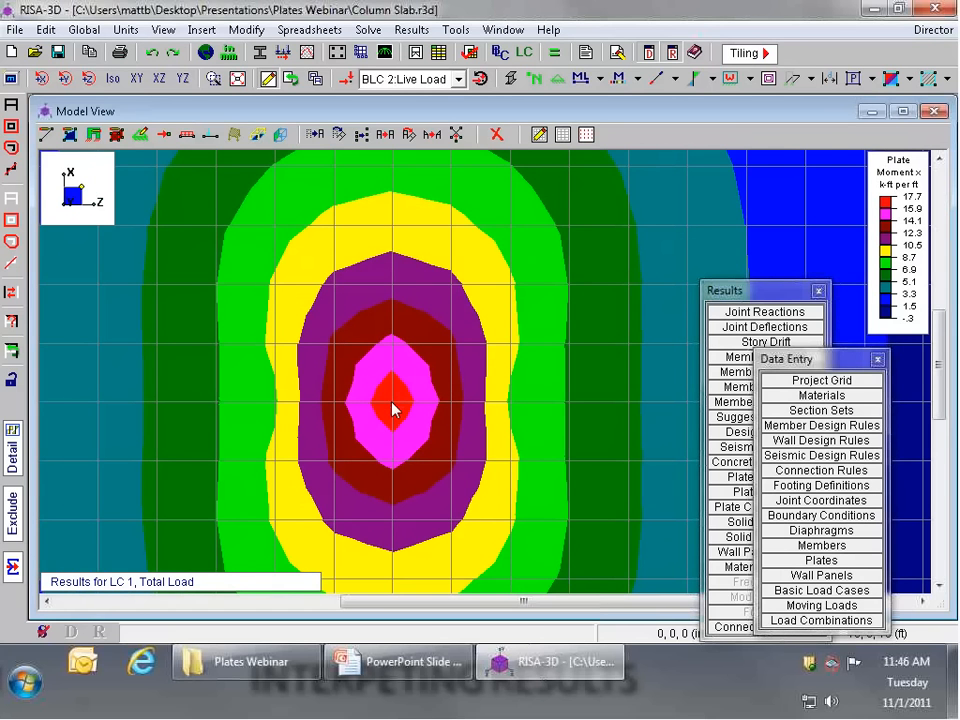
scroll(393, 408, down, 3)
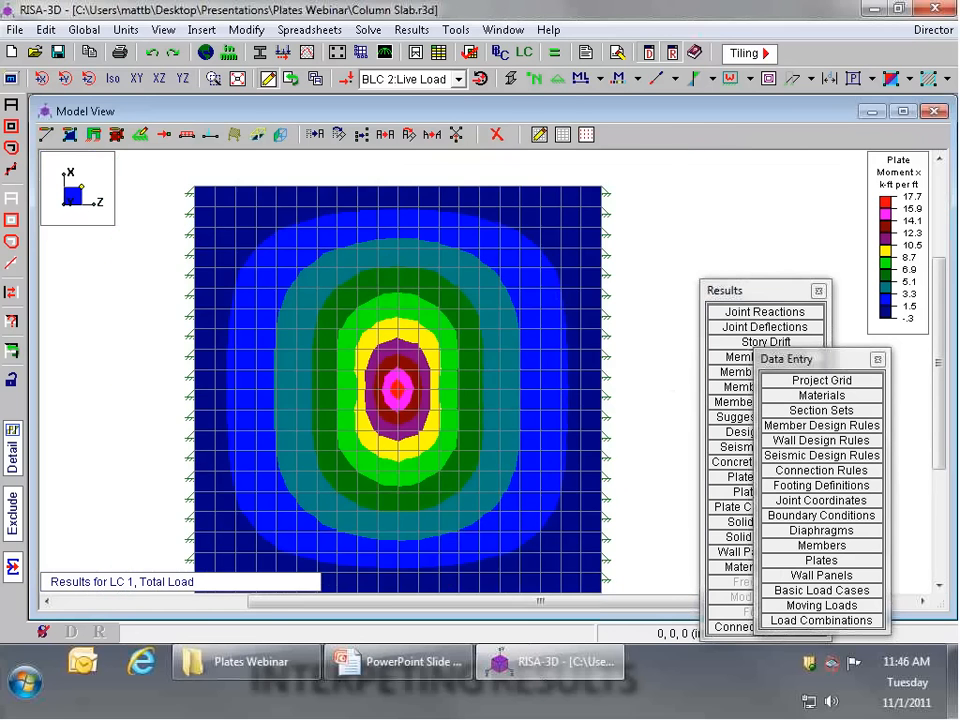
Step: Cycle the model rendering back to the filled Mx contours, hide the plate axes, and examine the contours over the column at the slab's centre
click(380, 55)
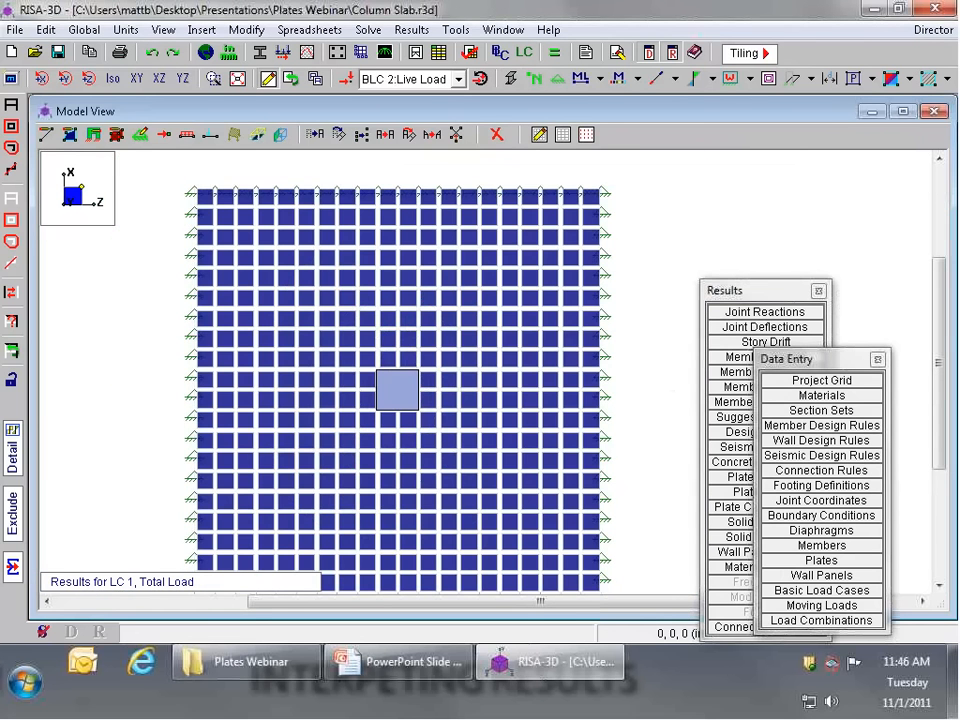
scroll(393, 392, up, 1)
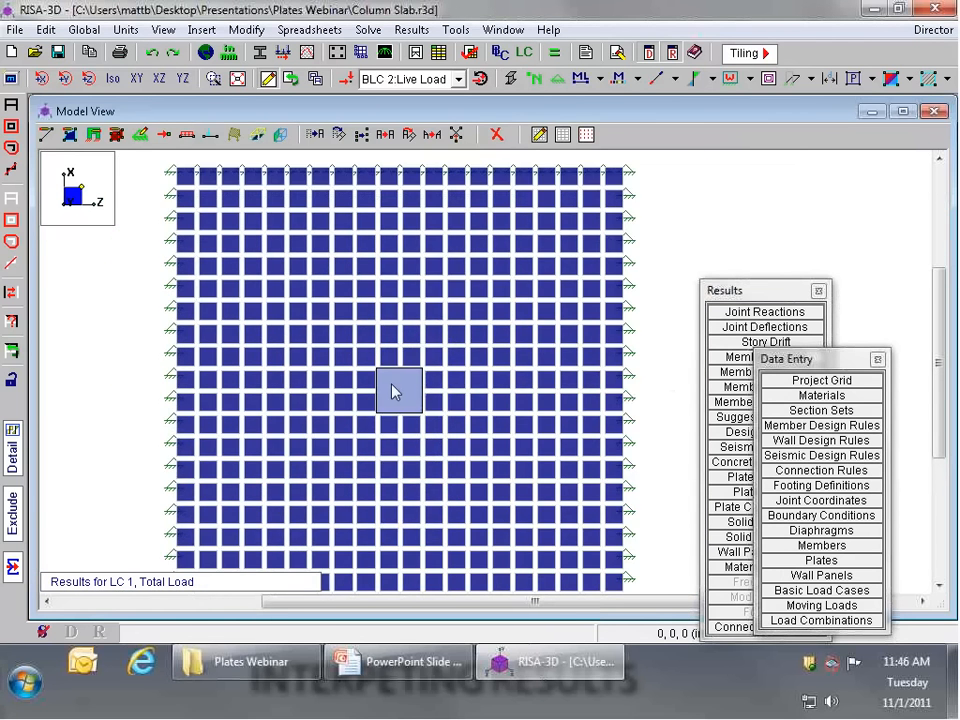
scroll(393, 392, up, 1)
click(510, 80)
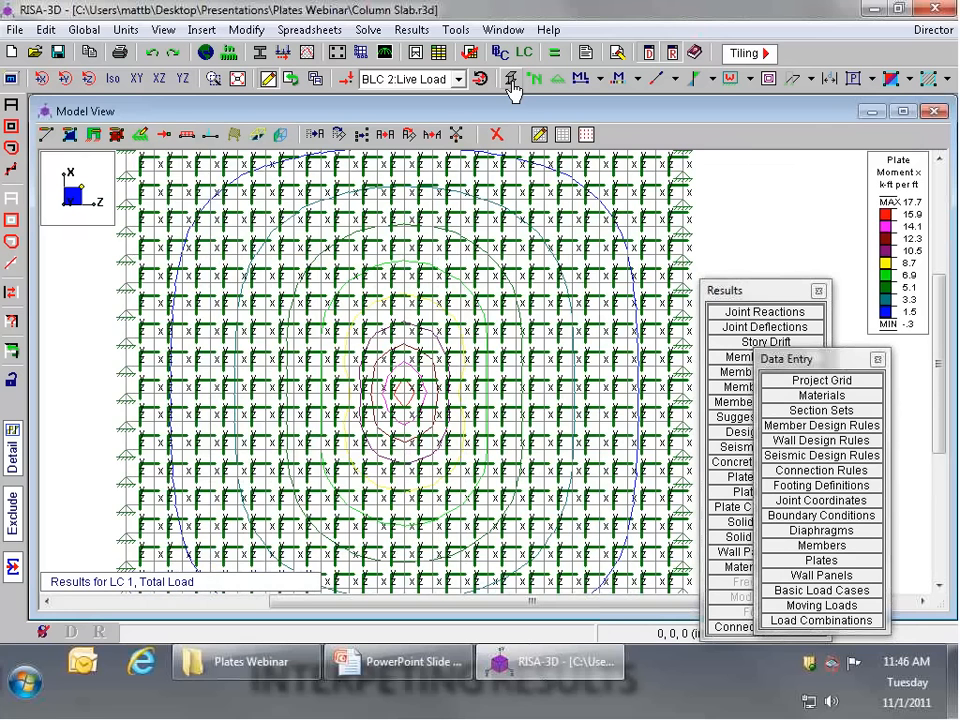
click(511, 82)
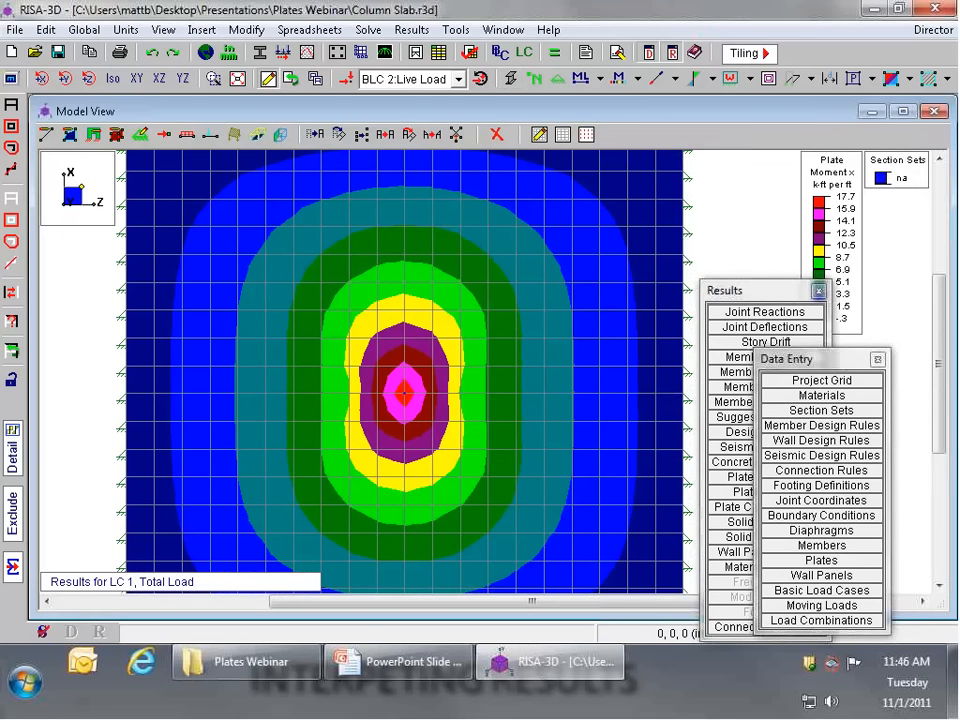
scroll(406, 391, up, 4)
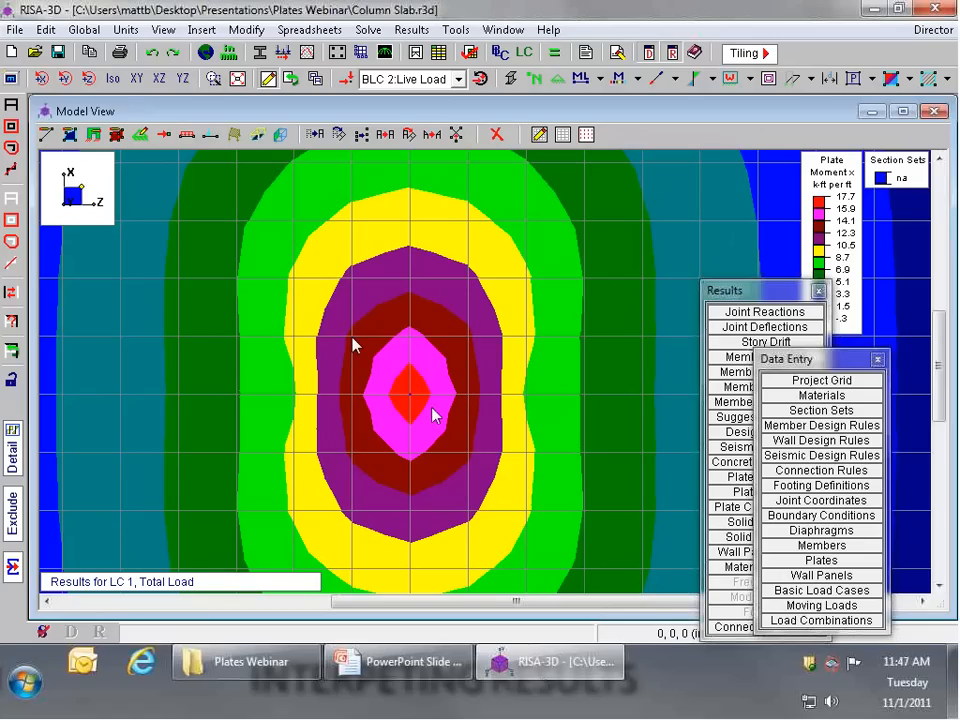
click(496, 134)
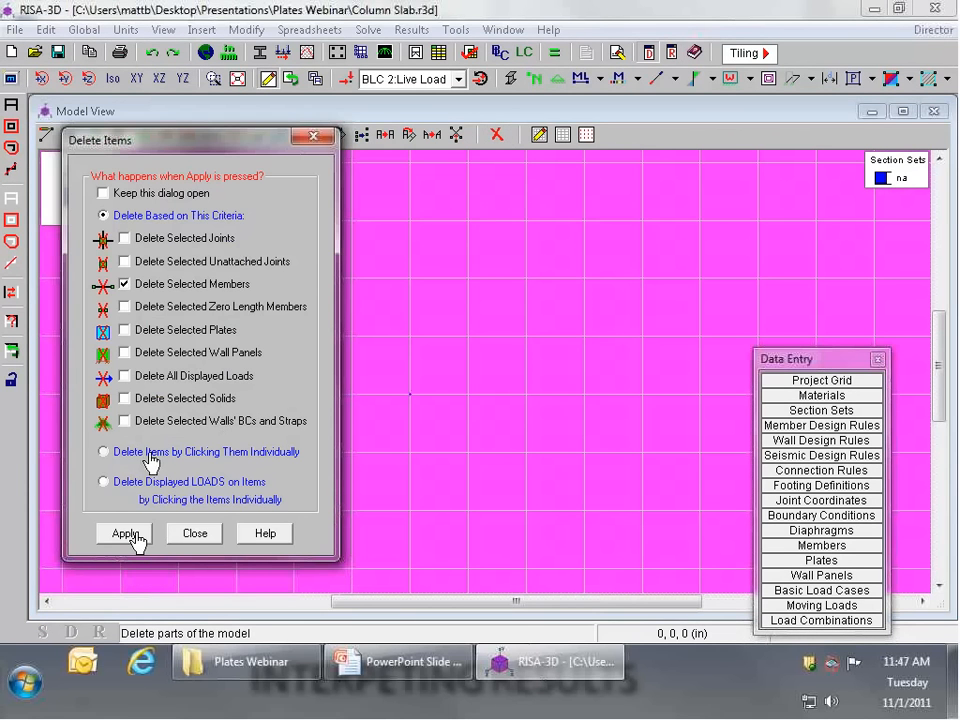
click(388, 376)
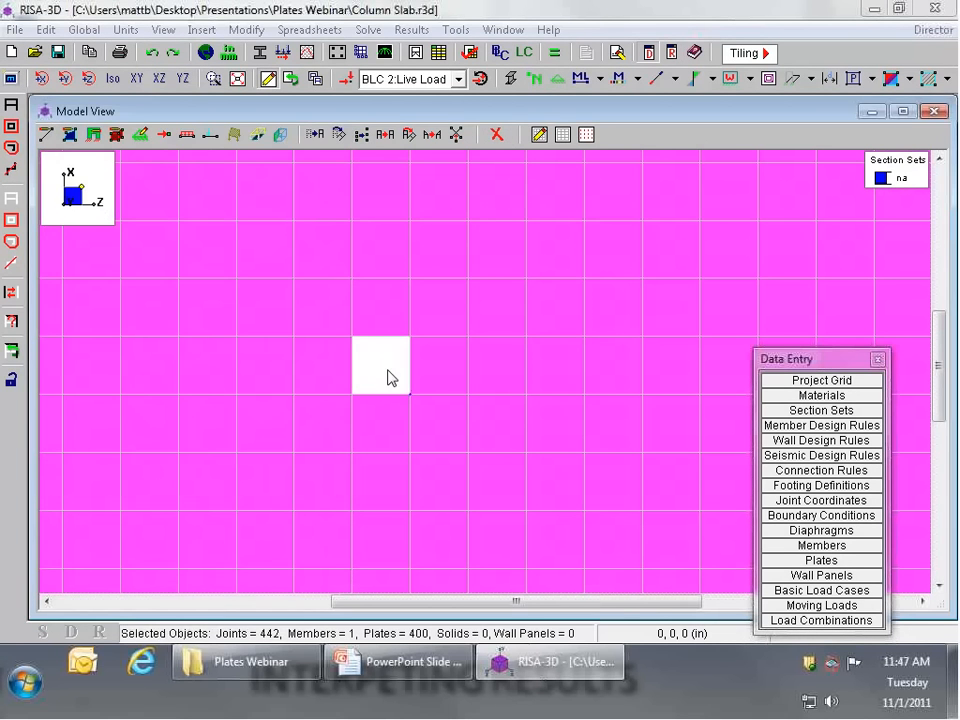
click(155, 54)
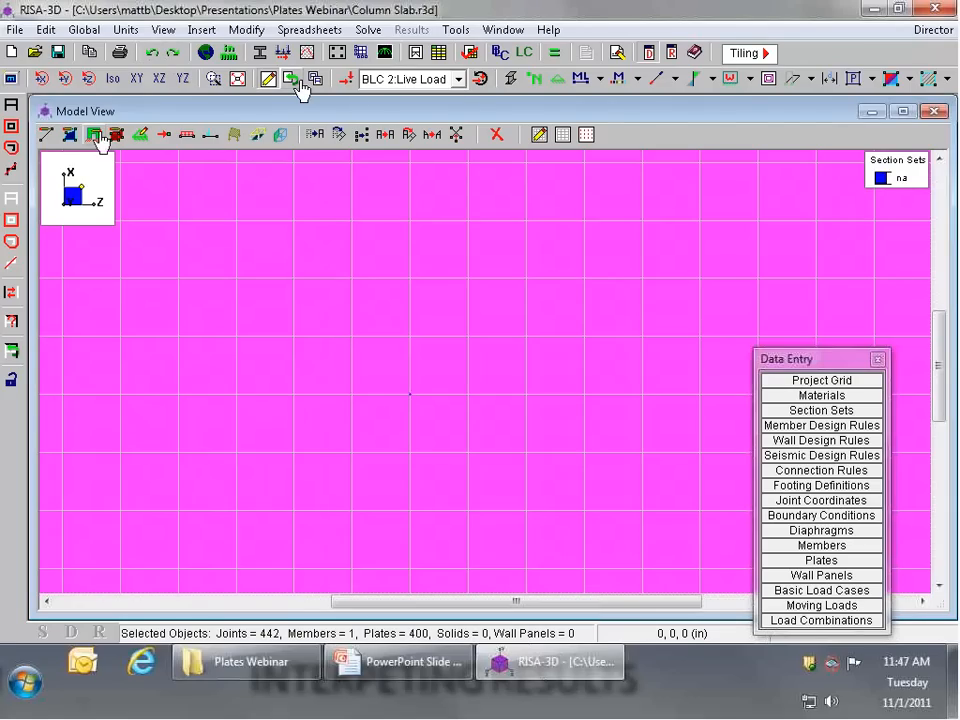
Step: Set up point-to-point member drawing with the General RIGID section set
click(47, 136)
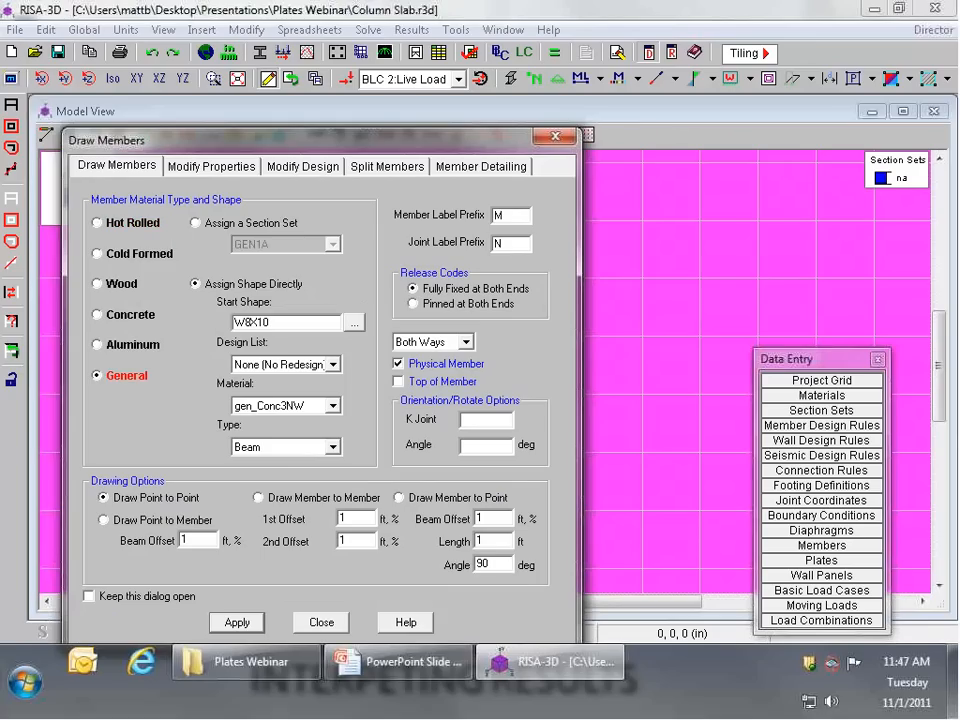
click(196, 223)
click(333, 244)
click(257, 265)
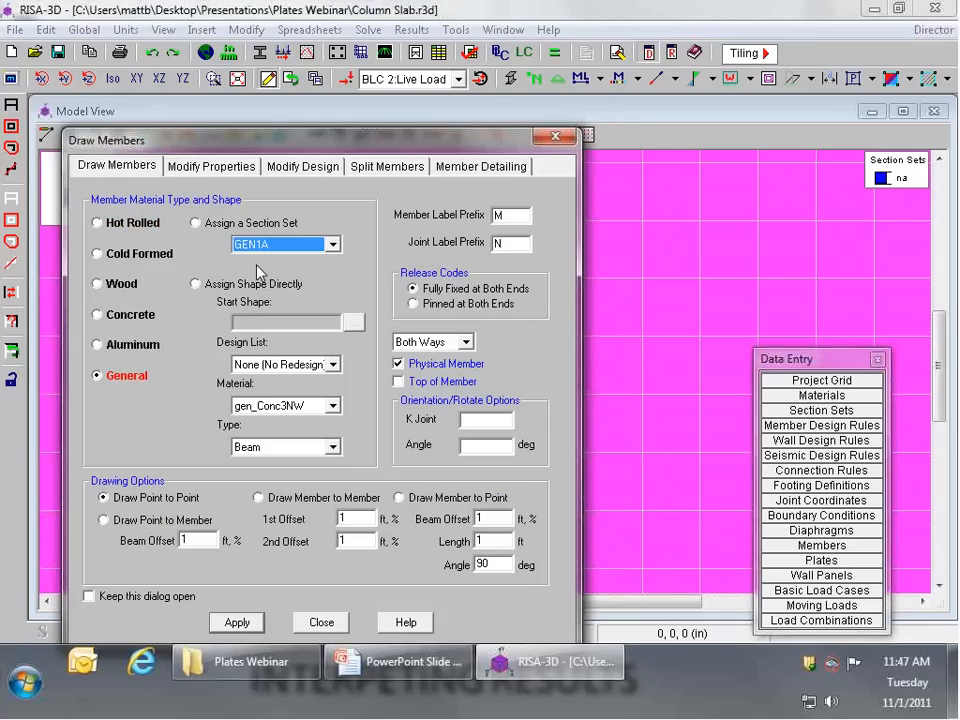
drag(281, 140, 309, 28)
click(266, 510)
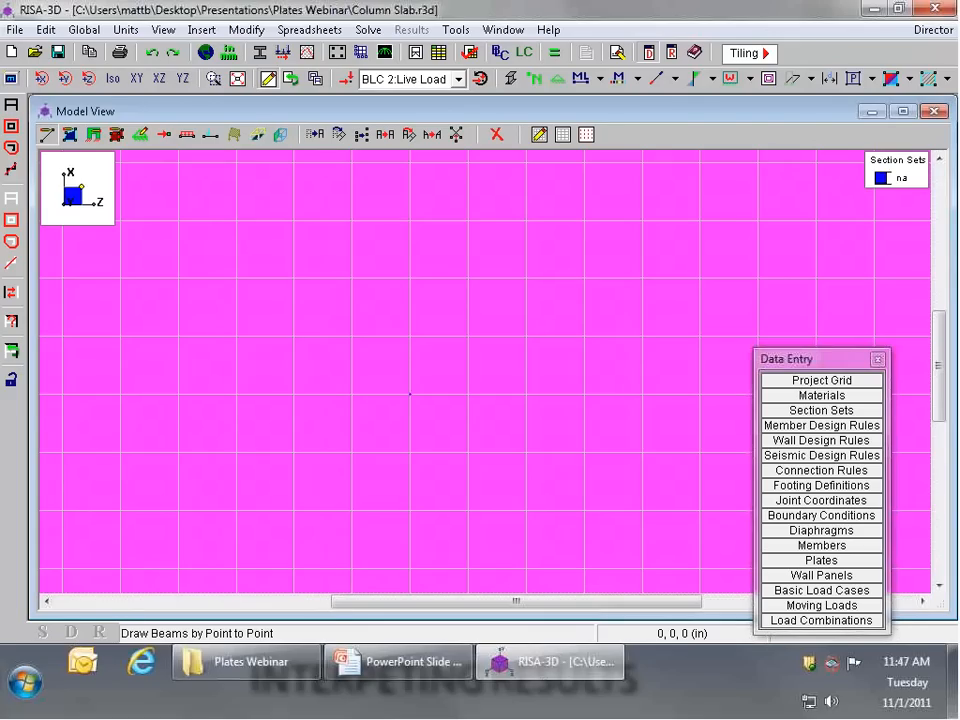
Step: Draw rigid members around the outer edges of the four plates at the column, plus two members crossing through the column joint
click(352, 451)
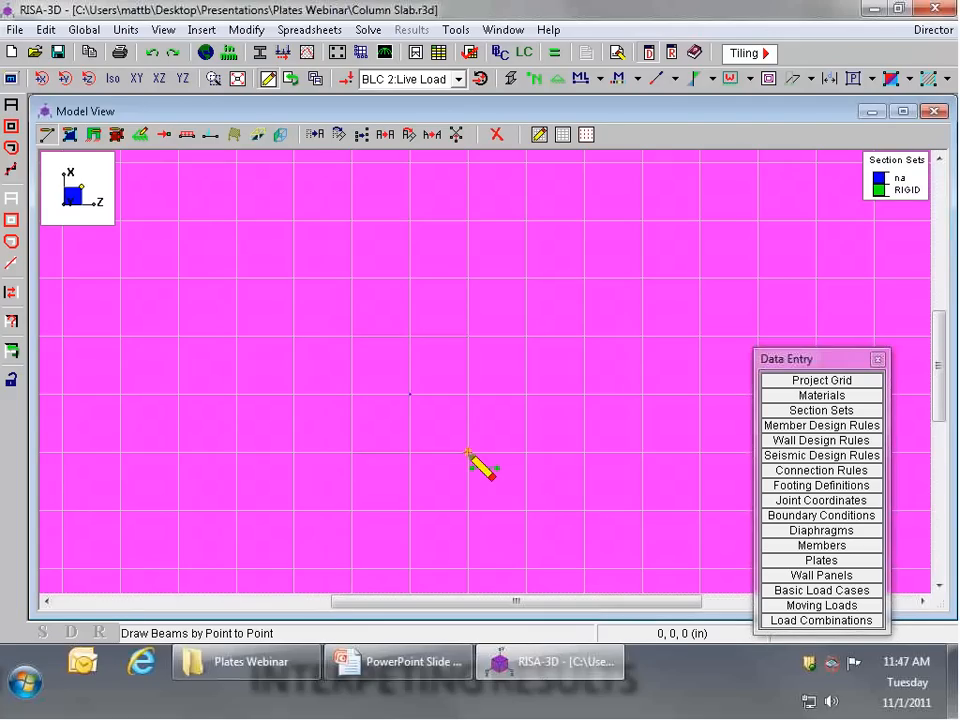
click(467, 336)
click(352, 336)
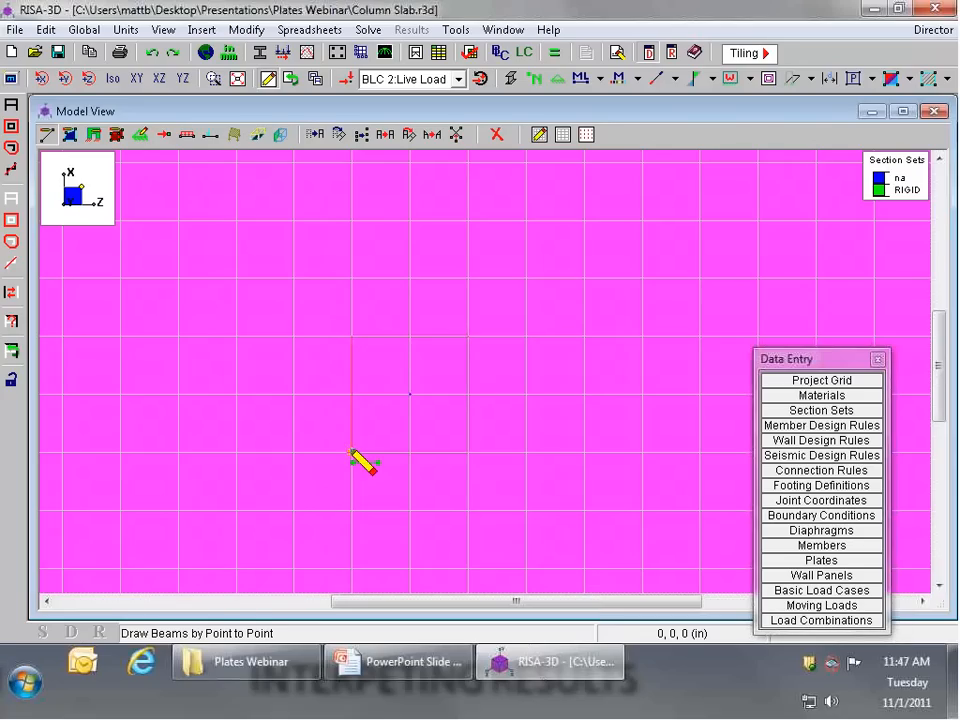
click(352, 451)
right_click(352, 451)
click(409, 393)
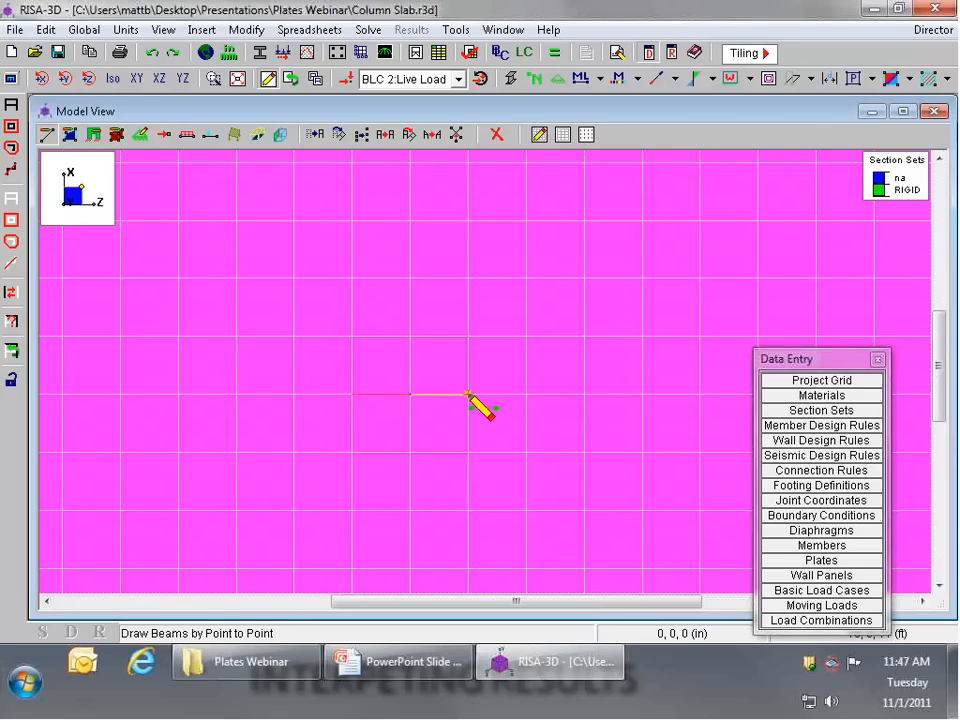
click(409, 451)
right_click(409, 451)
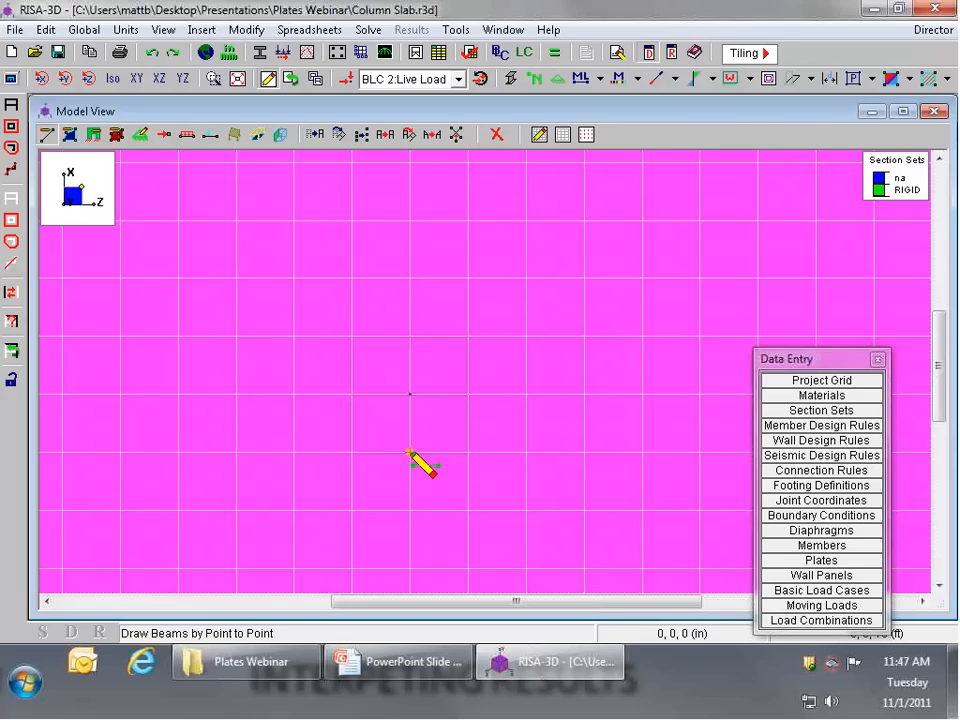
right_click(413, 395)
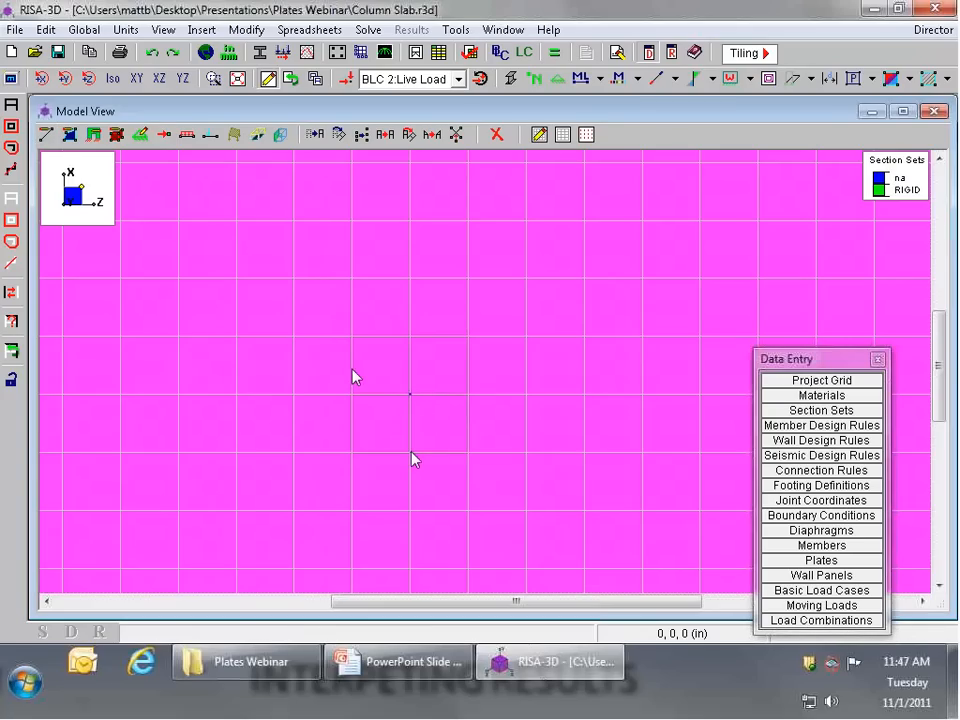
Step: Solve the model for the single load combination 1: Total Load and return to the Mx contours
click(556, 53)
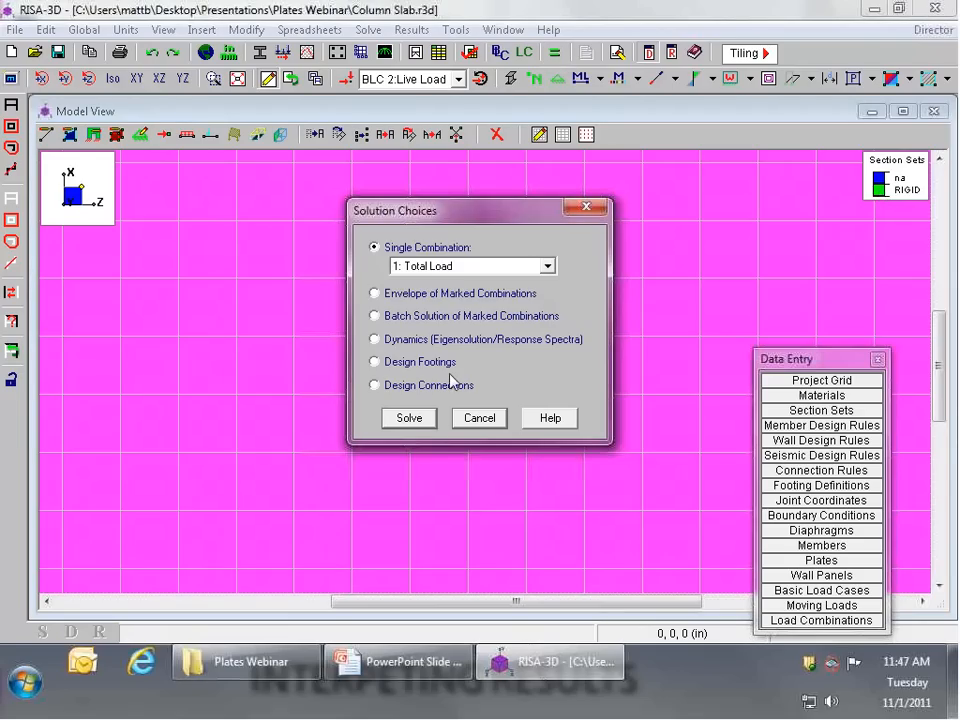
click(416, 420)
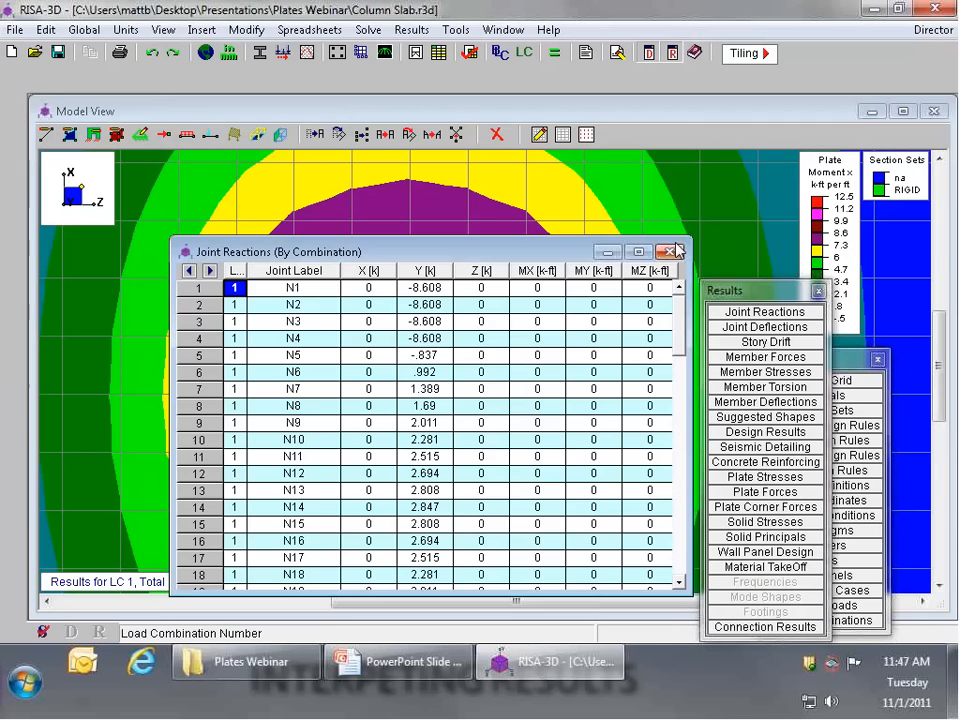
click(670, 251)
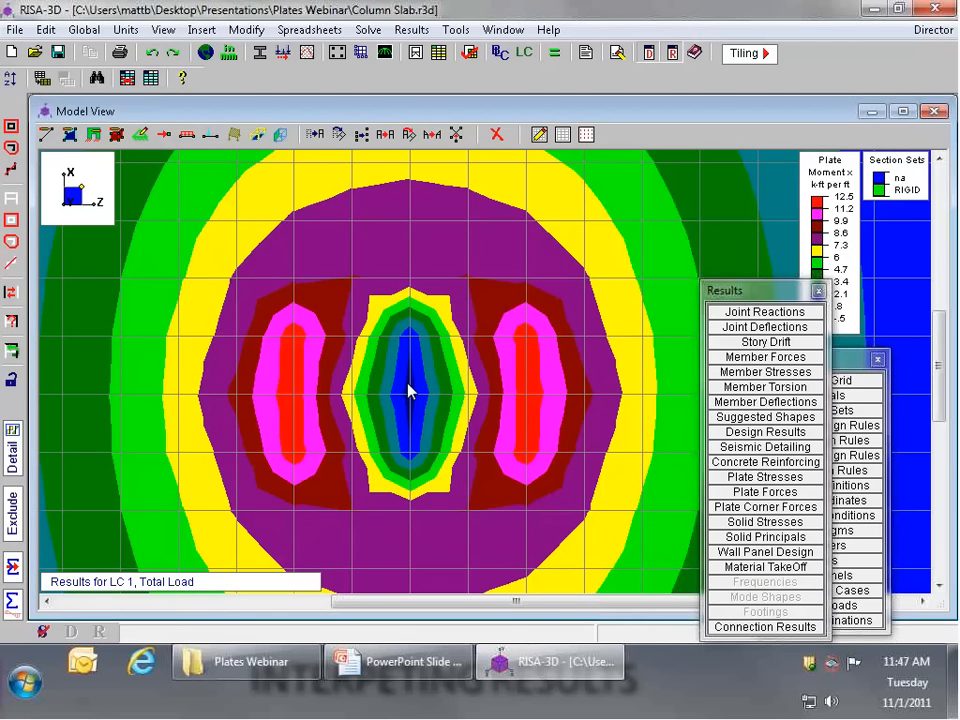
Step: Examine the Mx contours and their legend around the column, comparing the area inside the rigid members with the slab just outside
scroll(428, 356, down, 2)
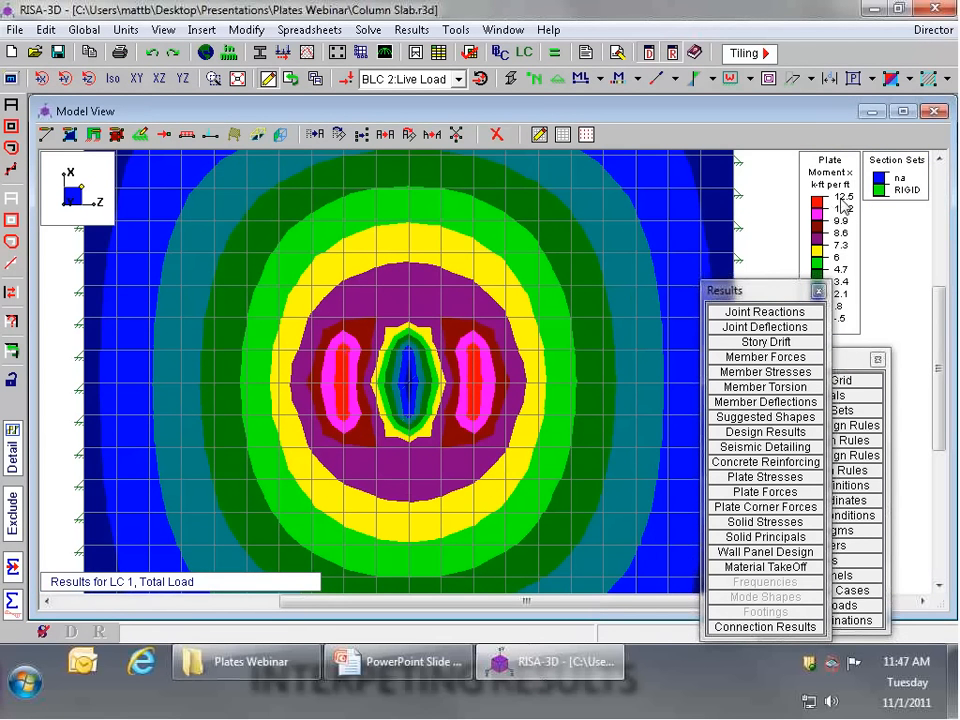
scroll(413, 361, up, 2)
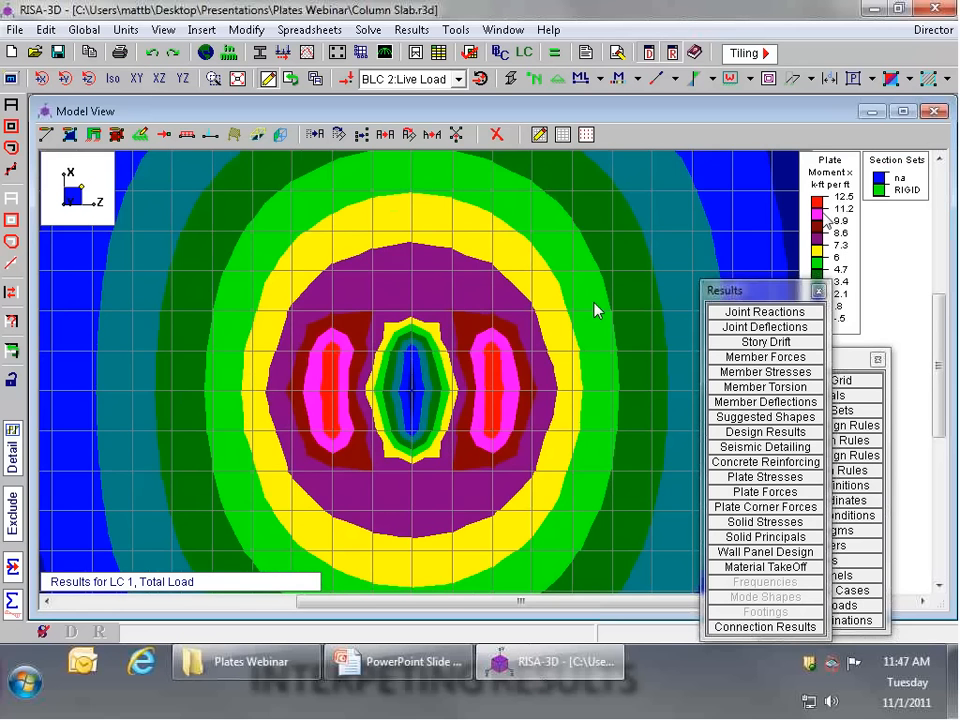
scroll(430, 378, down, 2)
scroll(429, 377, up, 1)
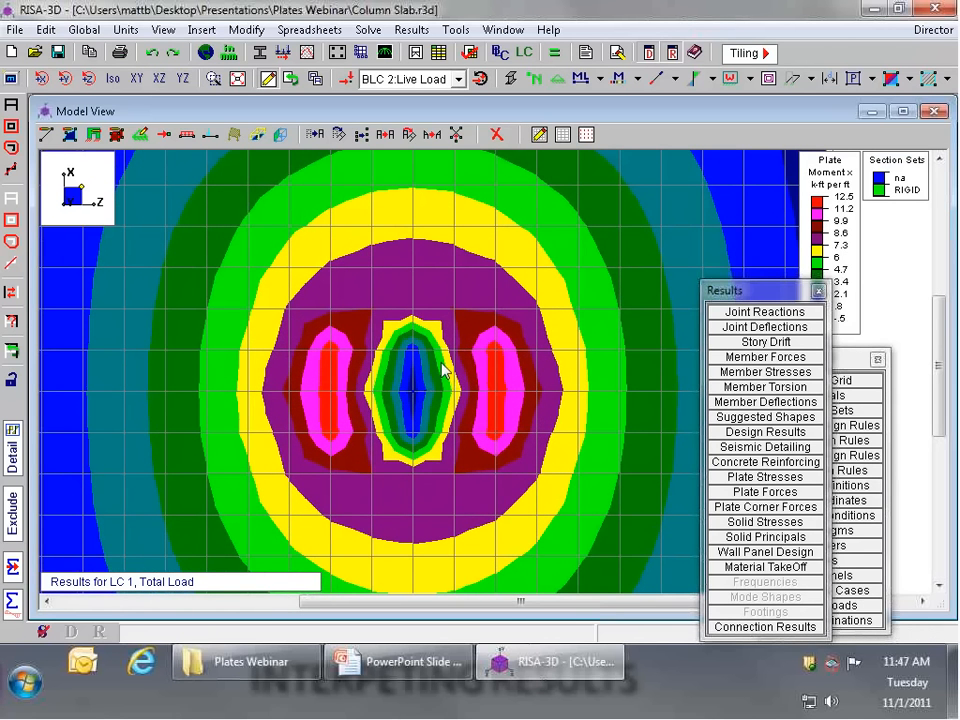
scroll(407, 422, up, 2)
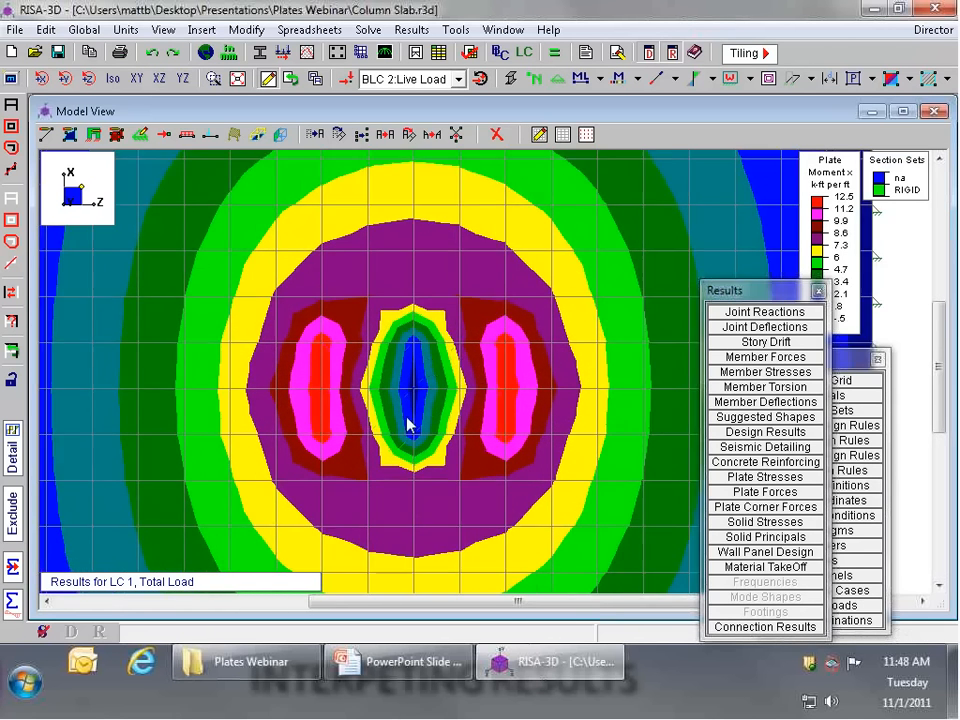
scroll(455, 435, up, 1)
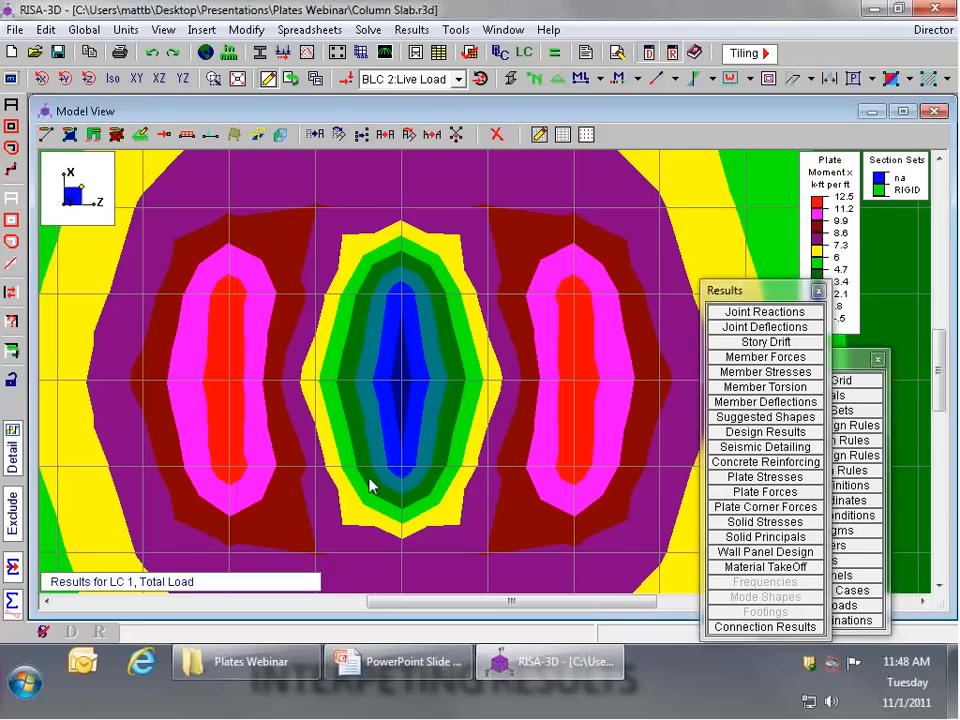
scroll(349, 358, up, 1)
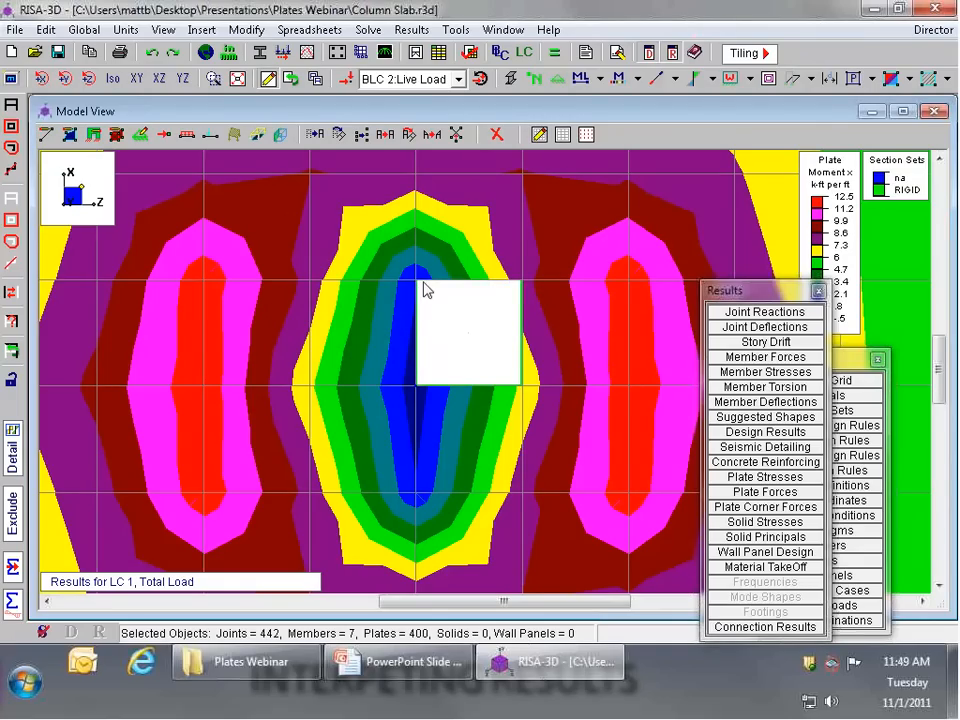
click(424, 288)
click(478, 325)
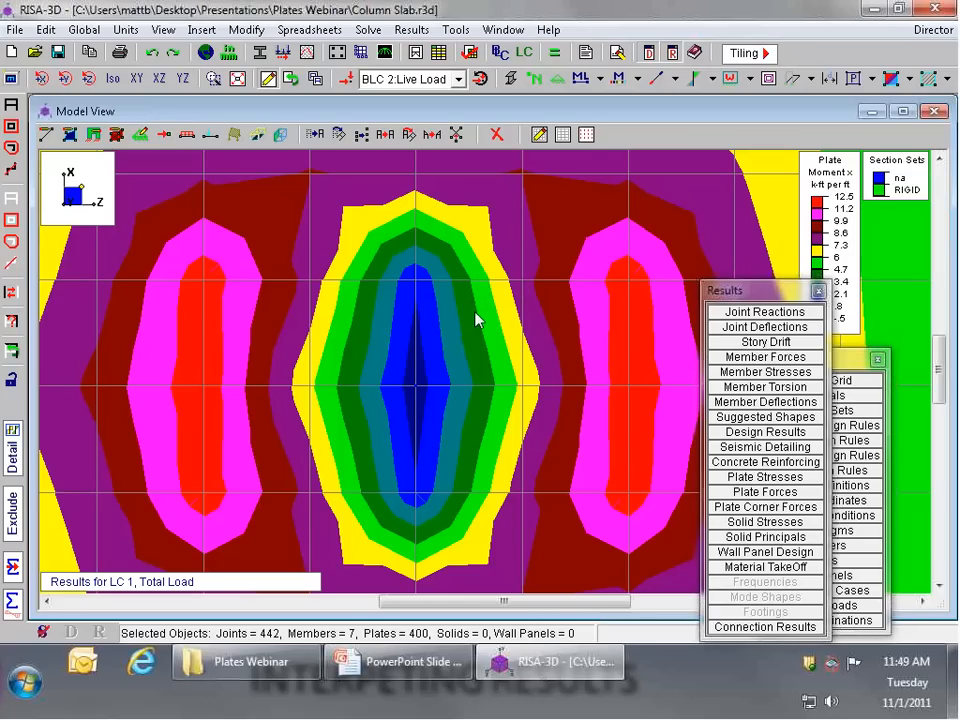
scroll(516, 306, down, 1)
scroll(516, 300, down, 1)
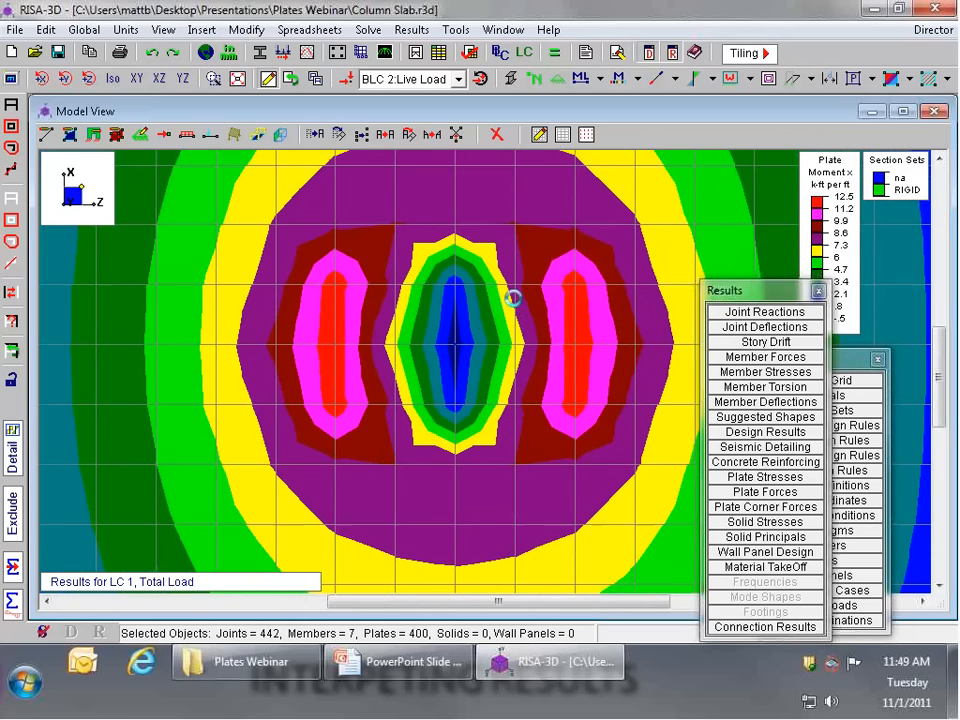
scroll(505, 295, up, 1)
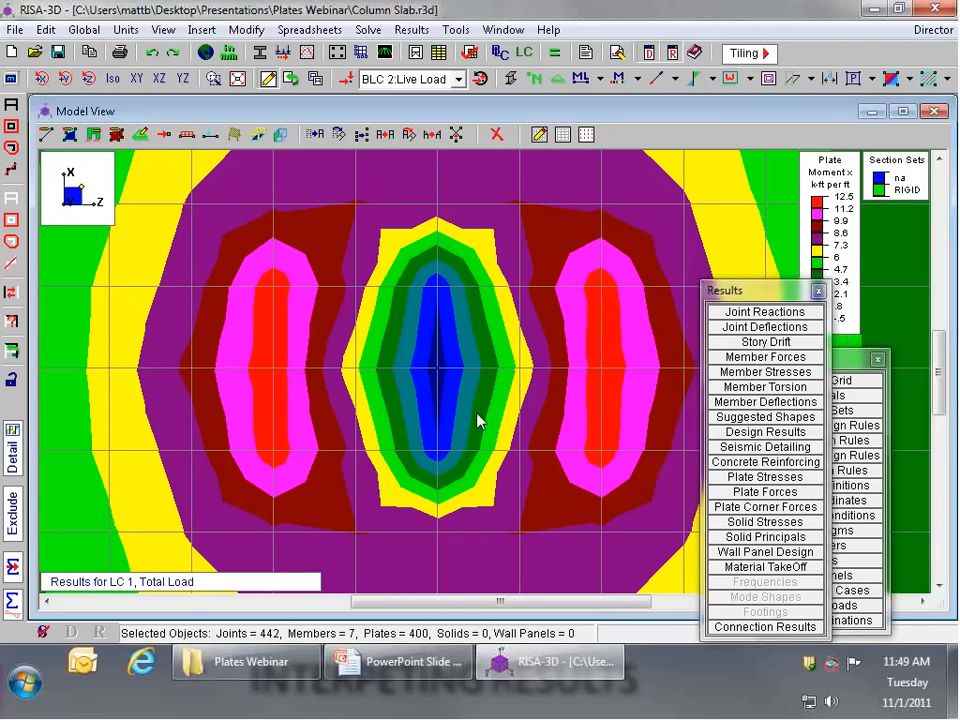
Step: Temporarily unselect the four plates around the column, inspect the rigid members in isometric view, and reselect the plates
click(474, 332)
click(410, 343)
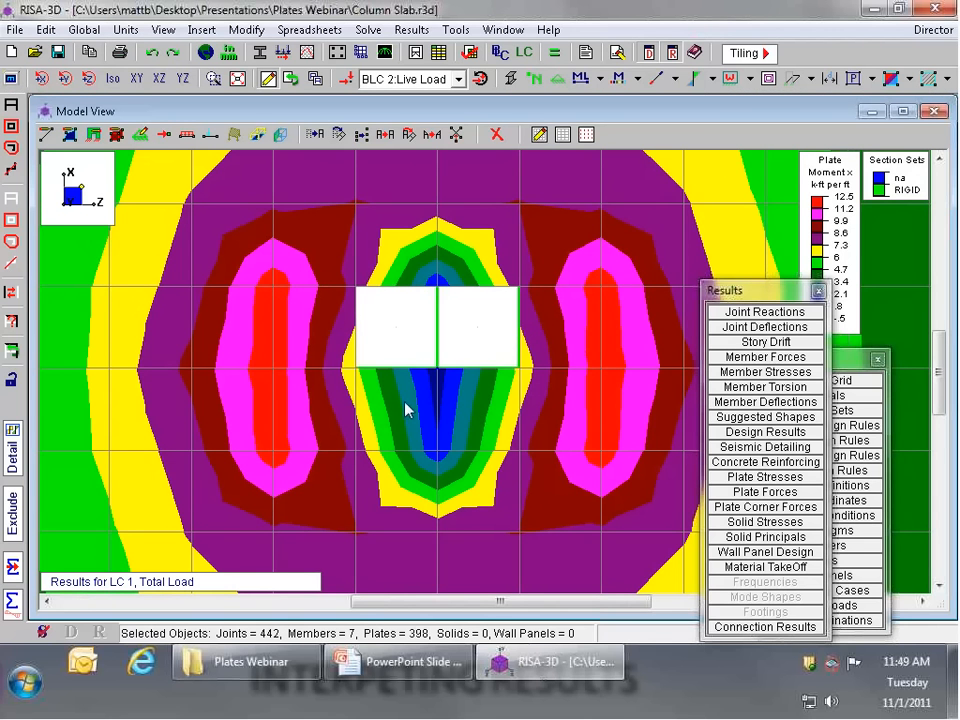
click(405, 410)
click(470, 406)
click(115, 80)
scroll(485, 420, down, 2)
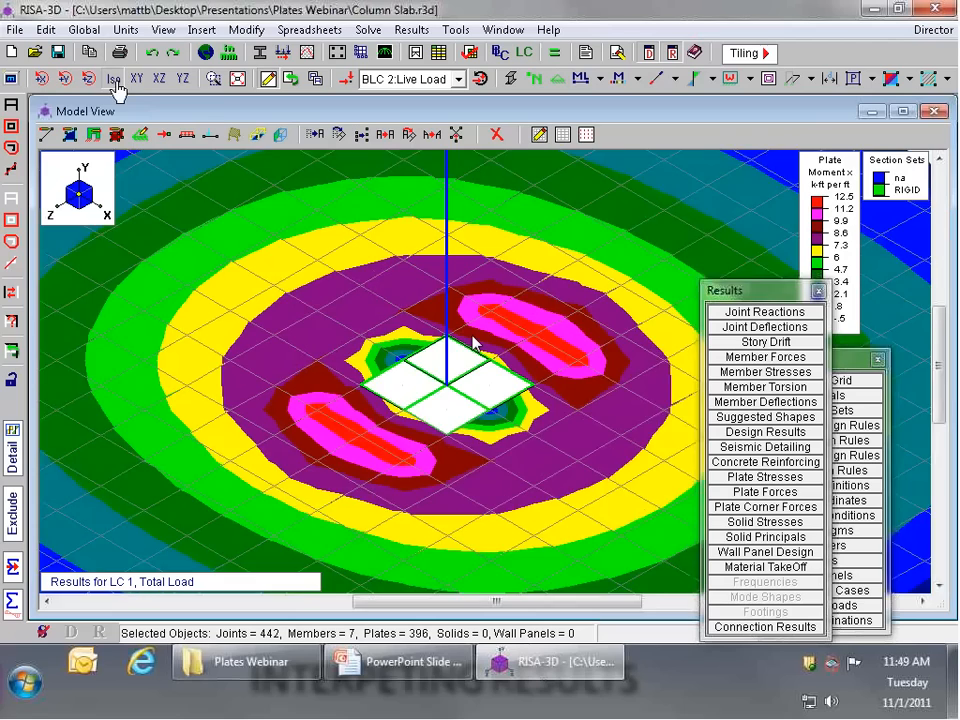
scroll(475, 343, up, 2)
click(490, 407)
click(438, 438)
click(390, 410)
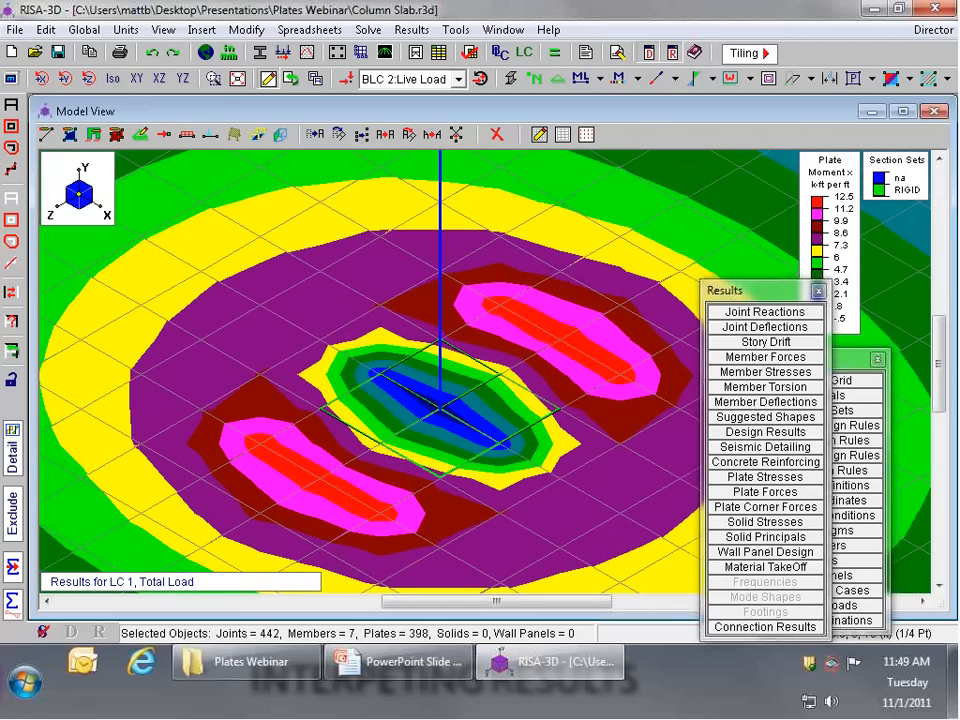
Step: Delete the four plates inside the rigid member frame at the column, picking them individually
click(494, 138)
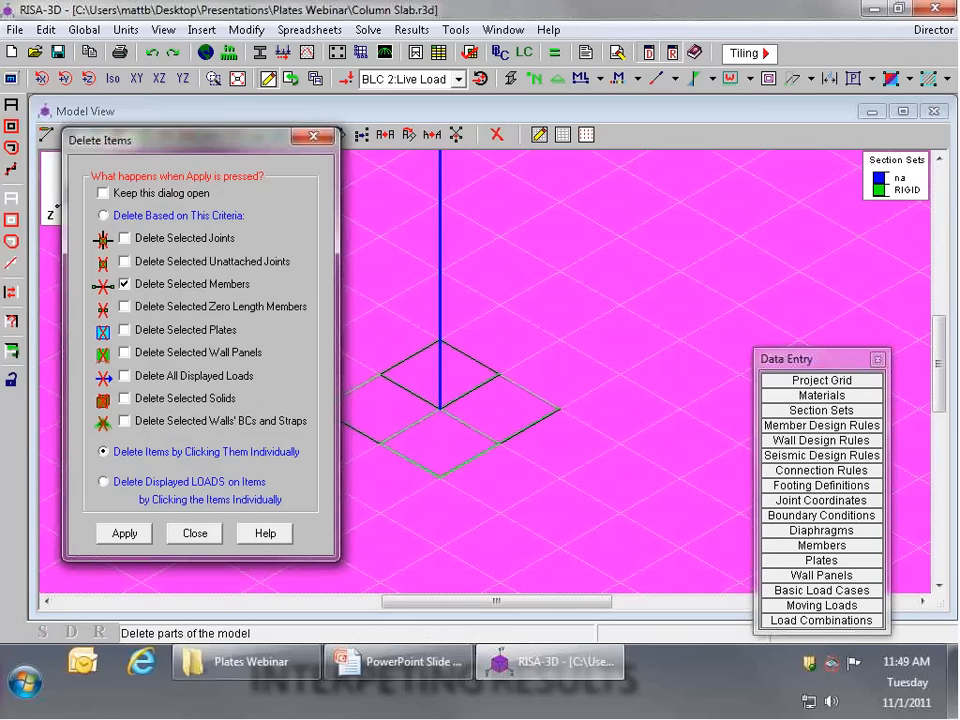
click(124, 531)
click(481, 408)
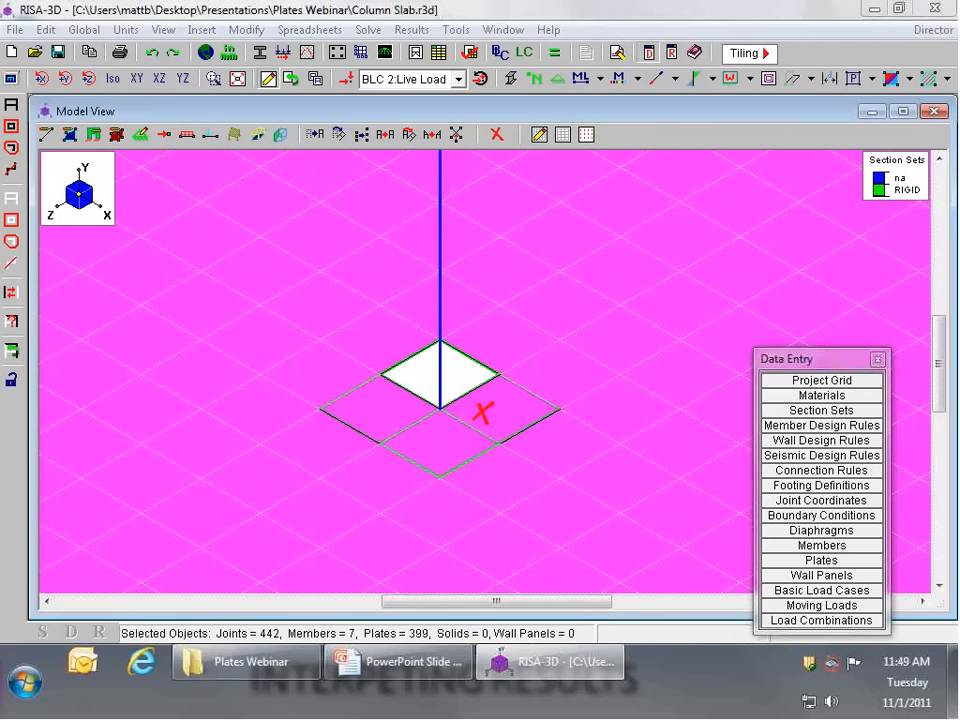
click(435, 450)
click(380, 393)
scroll(470, 391, down, 1)
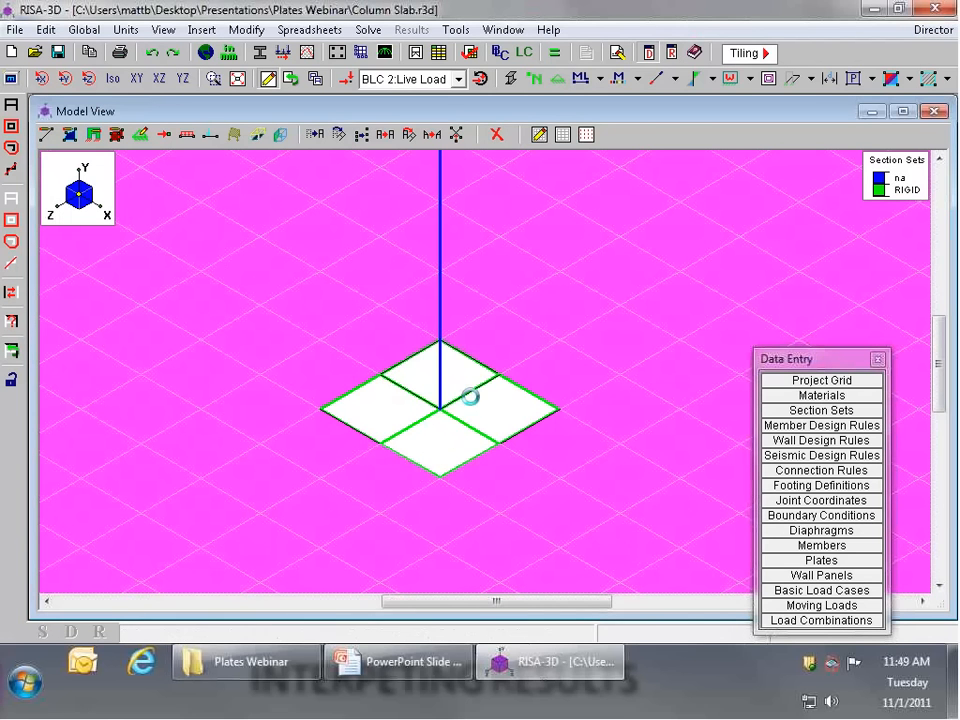
scroll(470, 397, down, 1)
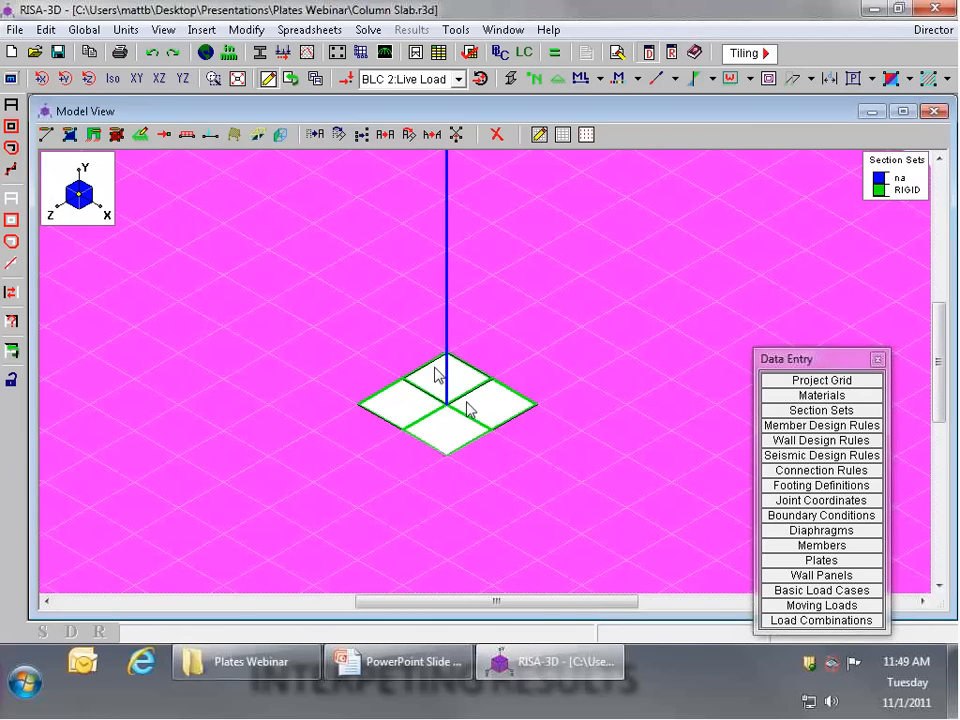
Step: Solve the model again for load combination 1: Total Load and inspect the Mx contours around the column opening
click(555, 53)
click(411, 418)
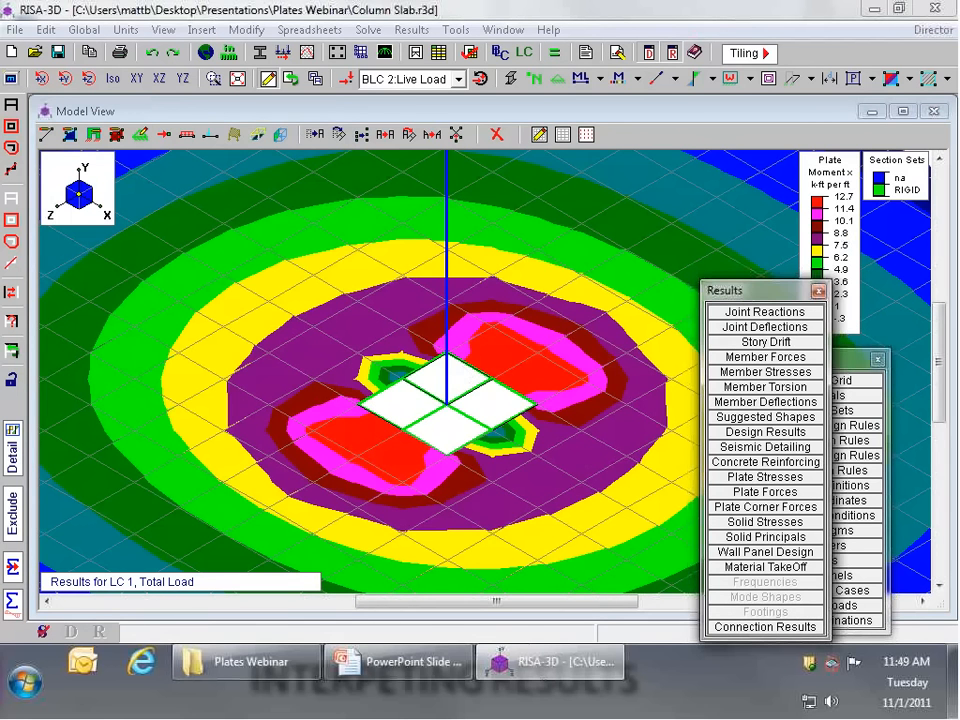
scroll(770, 238, up, 2)
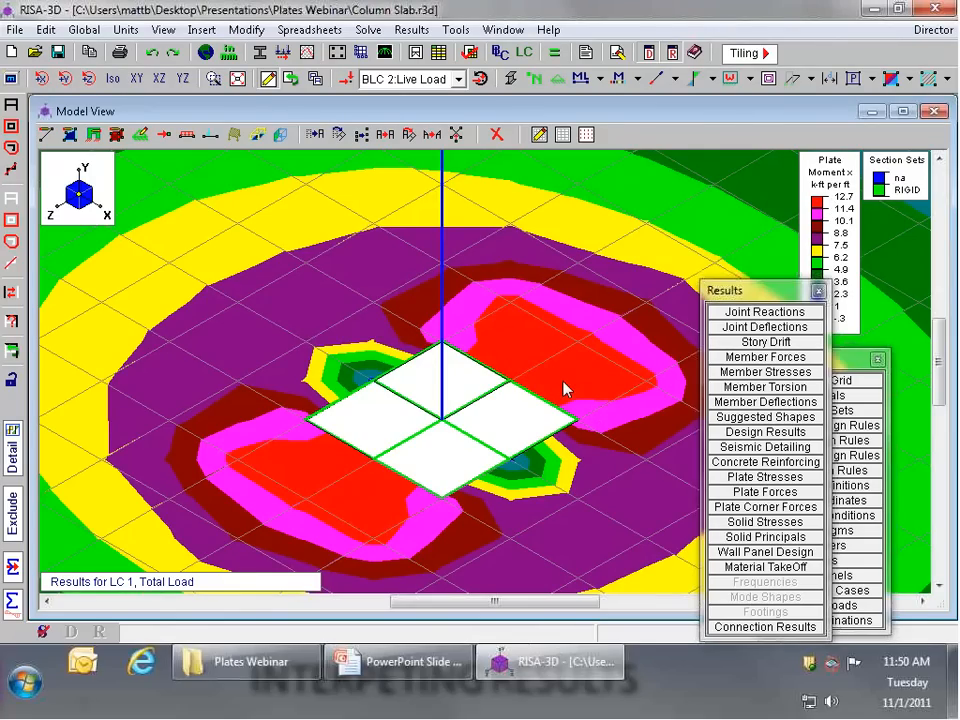
Step: Bring up the Plate Forces results and look through the plate list from its start to its end
drag(769, 290, 773, 247)
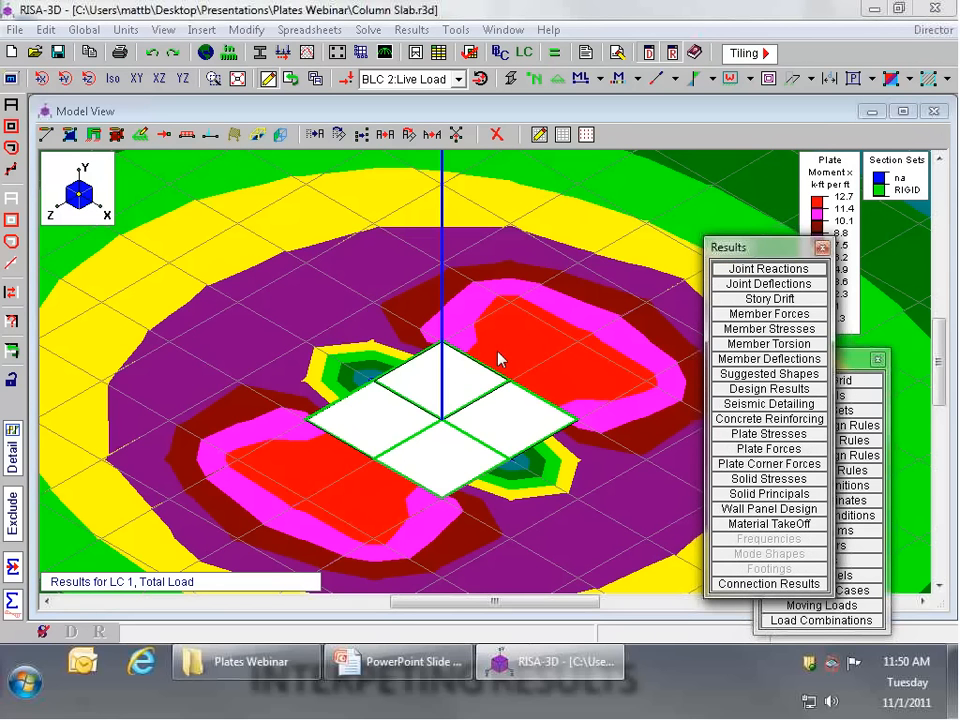
click(798, 456)
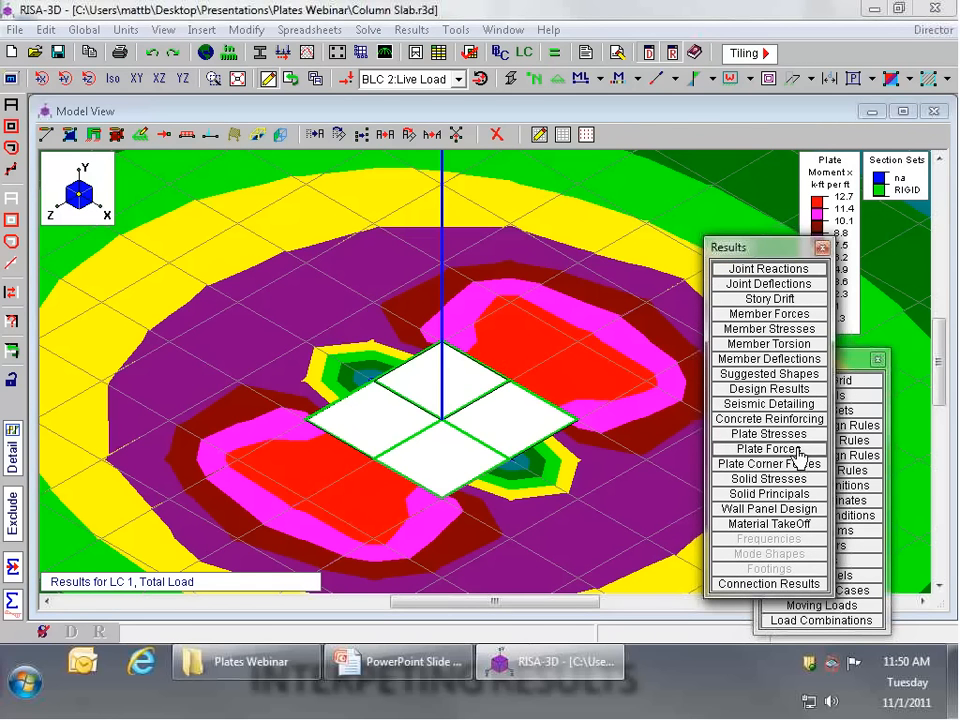
drag(405, 94, 426, 188)
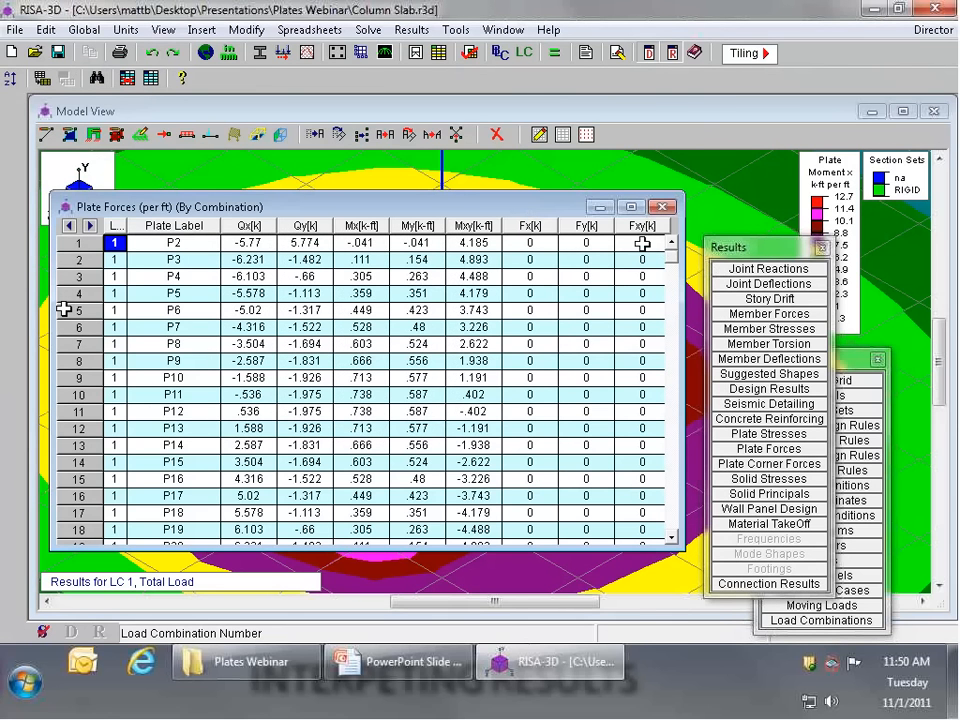
key(ctrl+End)
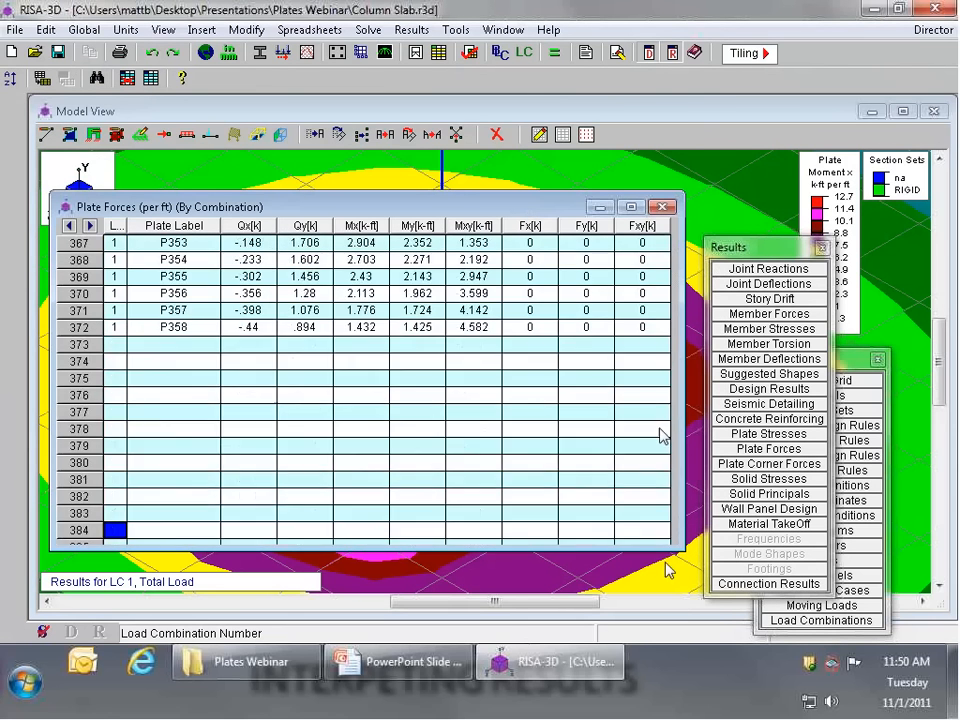
key(ctrl+Home)
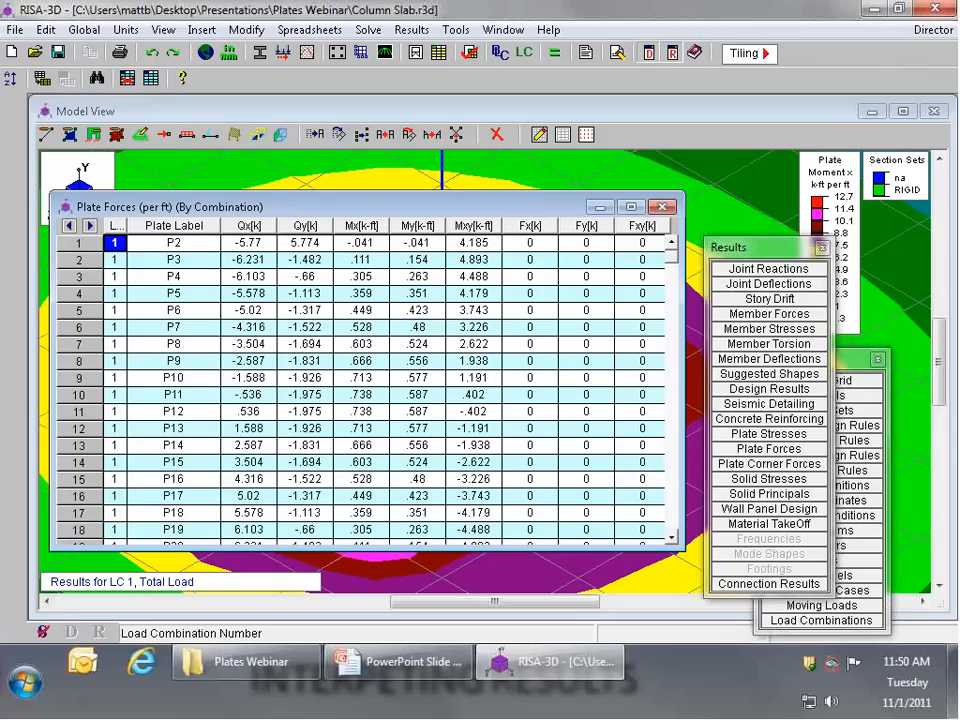
Step: Sort the Plate Forces results by the Mx column from absolute maximum to absolute minimum
click(376, 228)
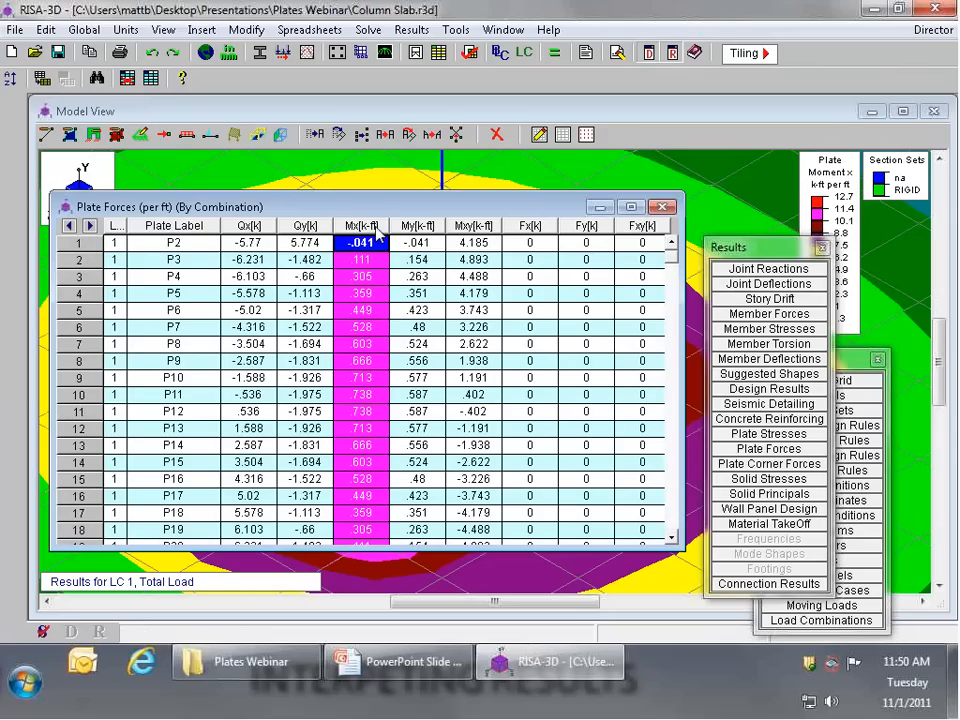
right_click(362, 228)
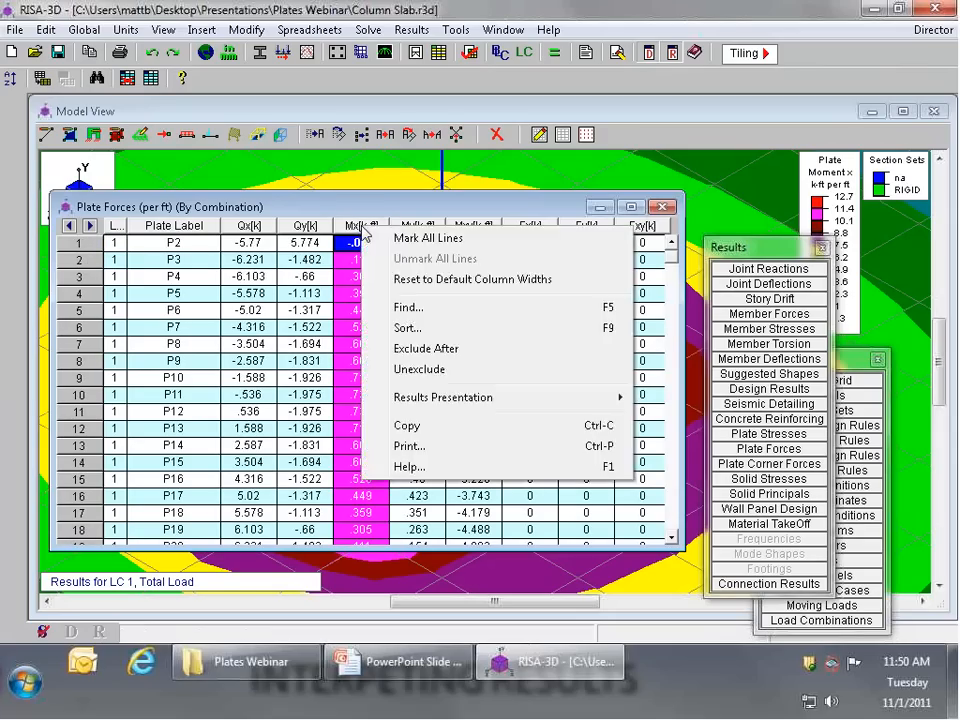
click(405, 328)
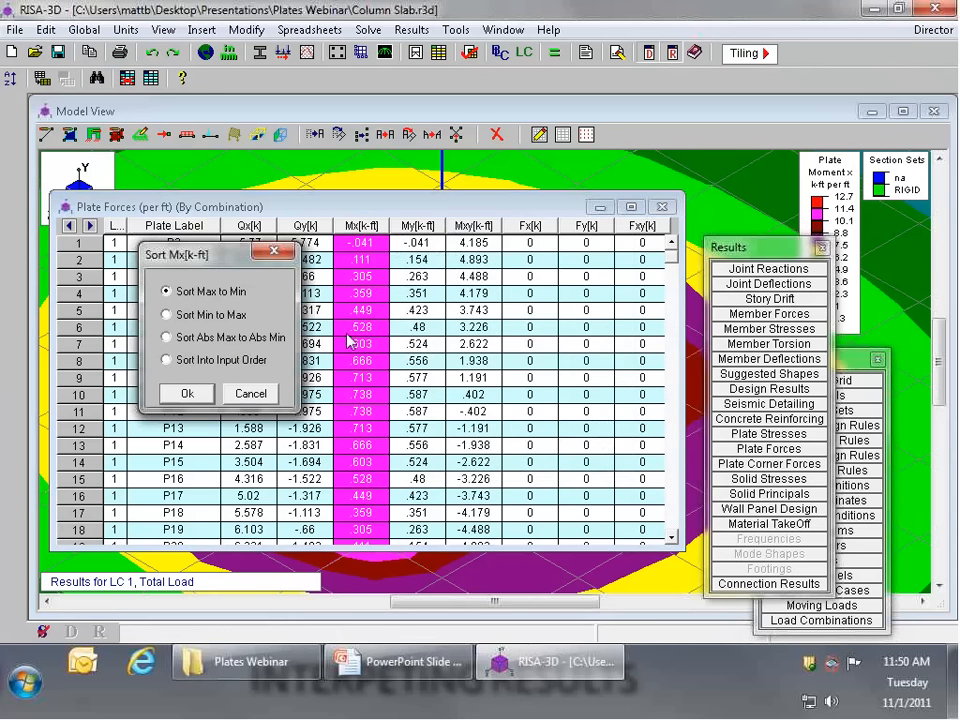
click(250, 344)
click(186, 395)
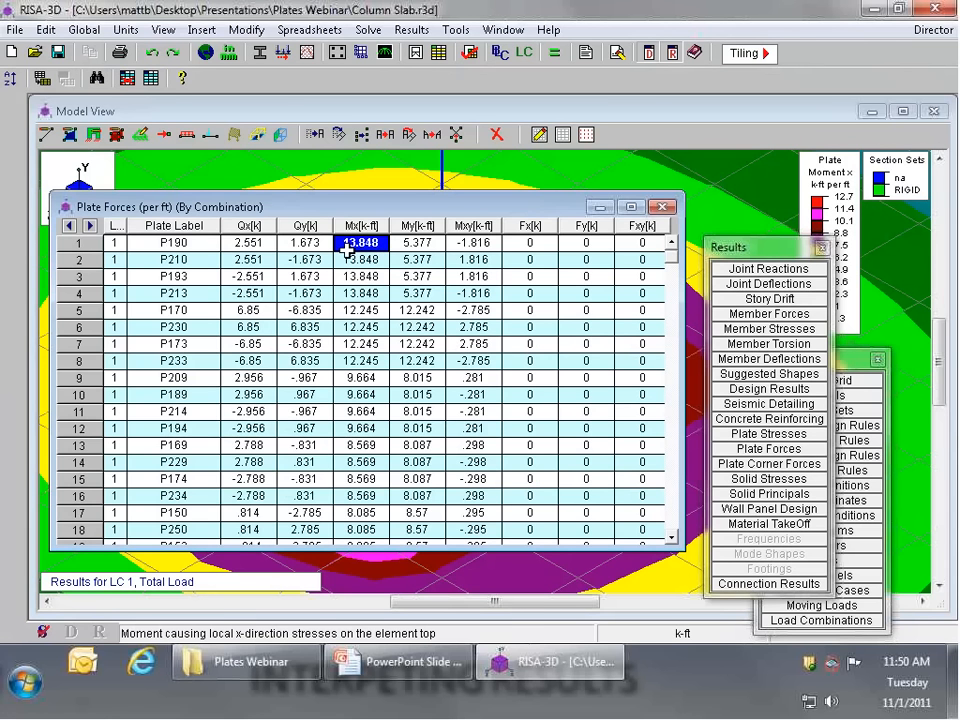
Step: Move the Plate Forces results clear of the column contours and compare the Mx and Mxy moments of plate P190
drag(405, 211, 490, 398)
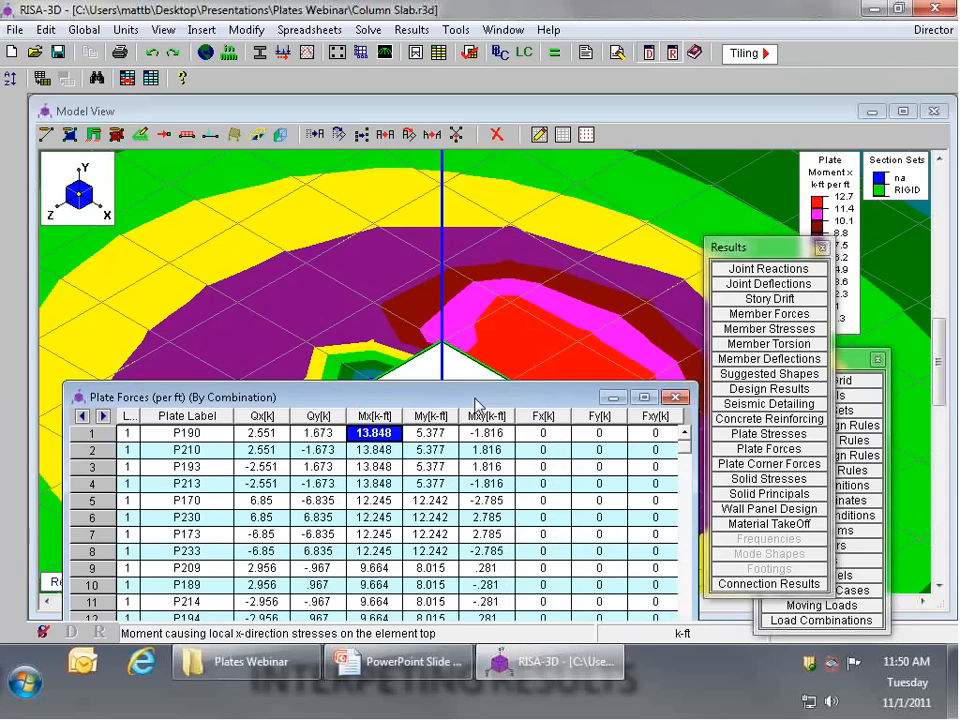
drag(548, 401, 483, 466)
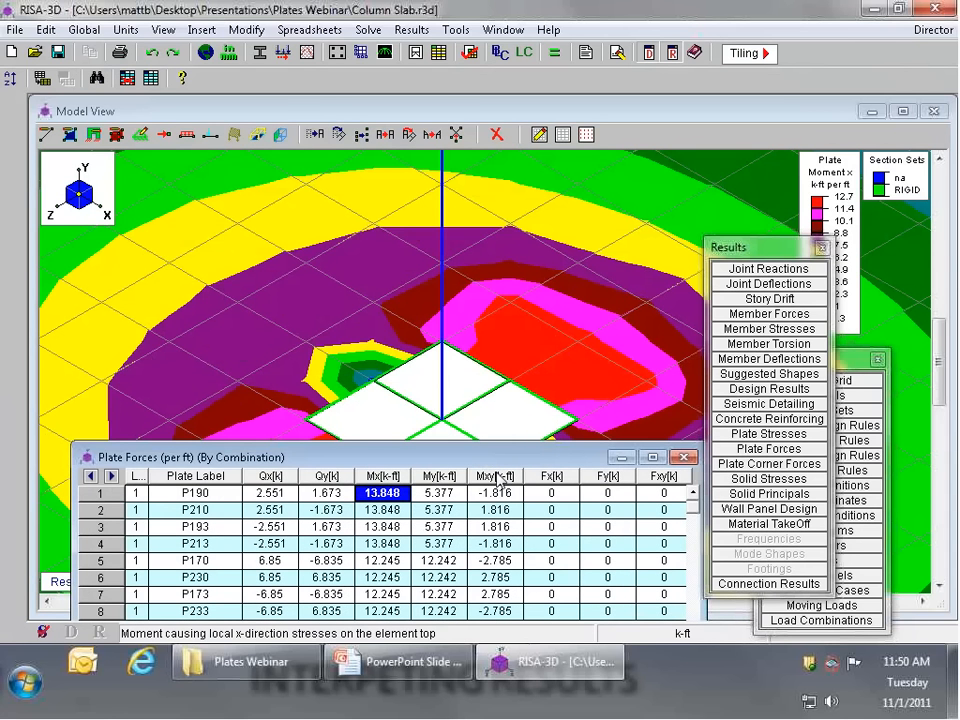
click(478, 494)
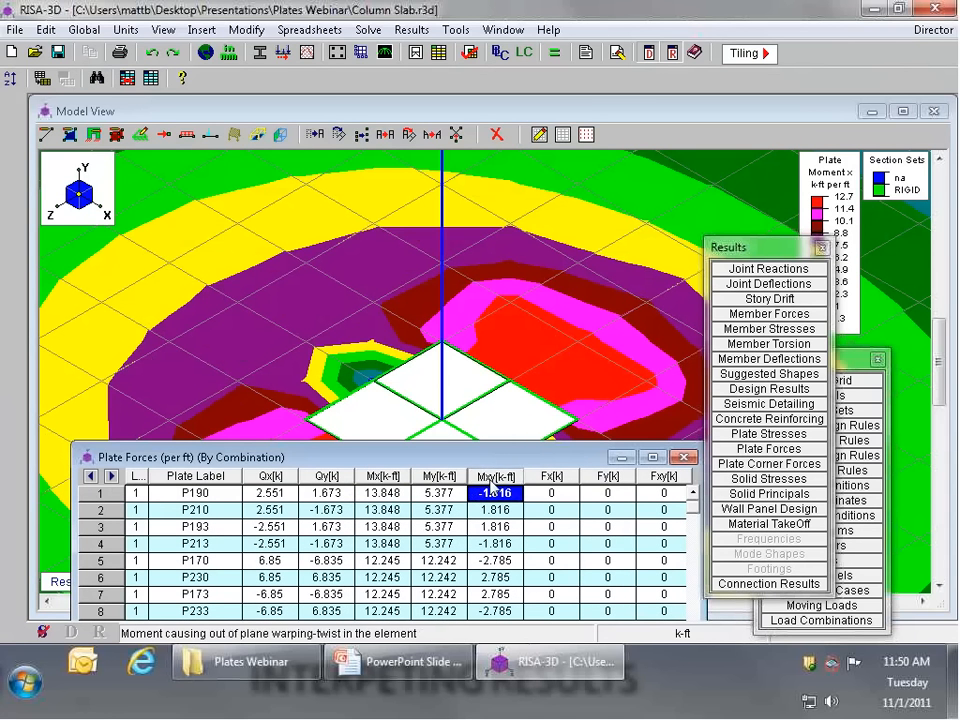
click(491, 478)
click(489, 492)
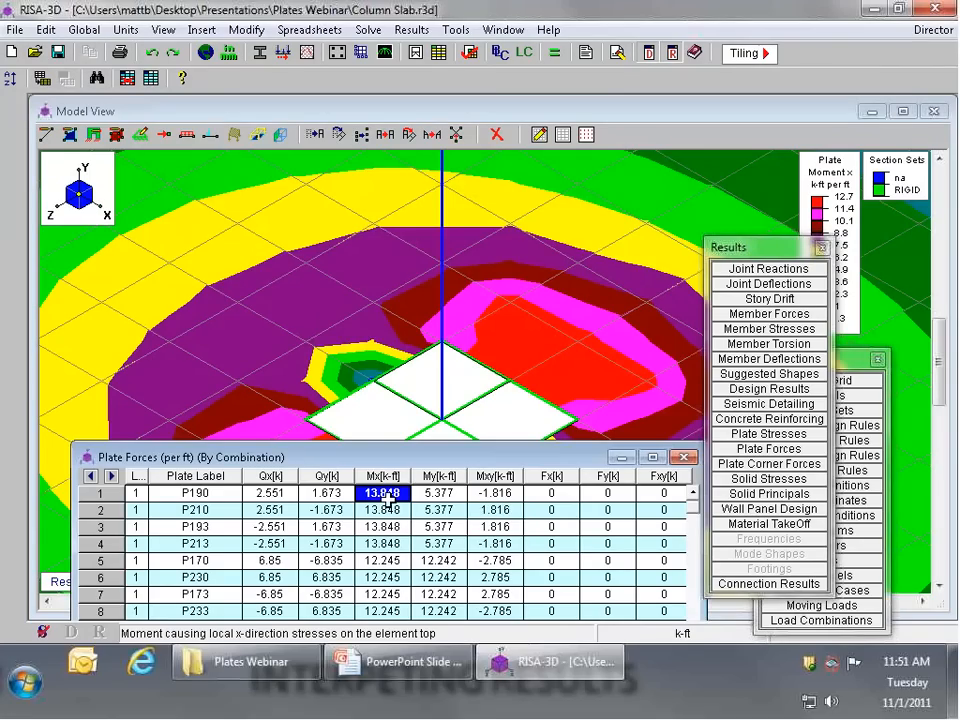
click(518, 494)
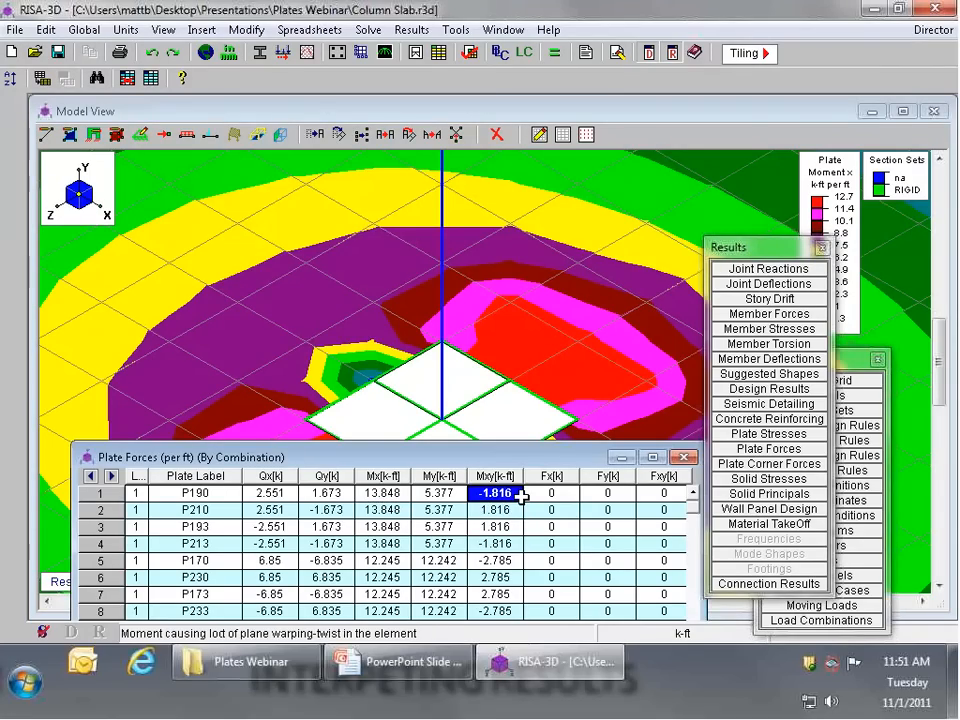
click(412, 493)
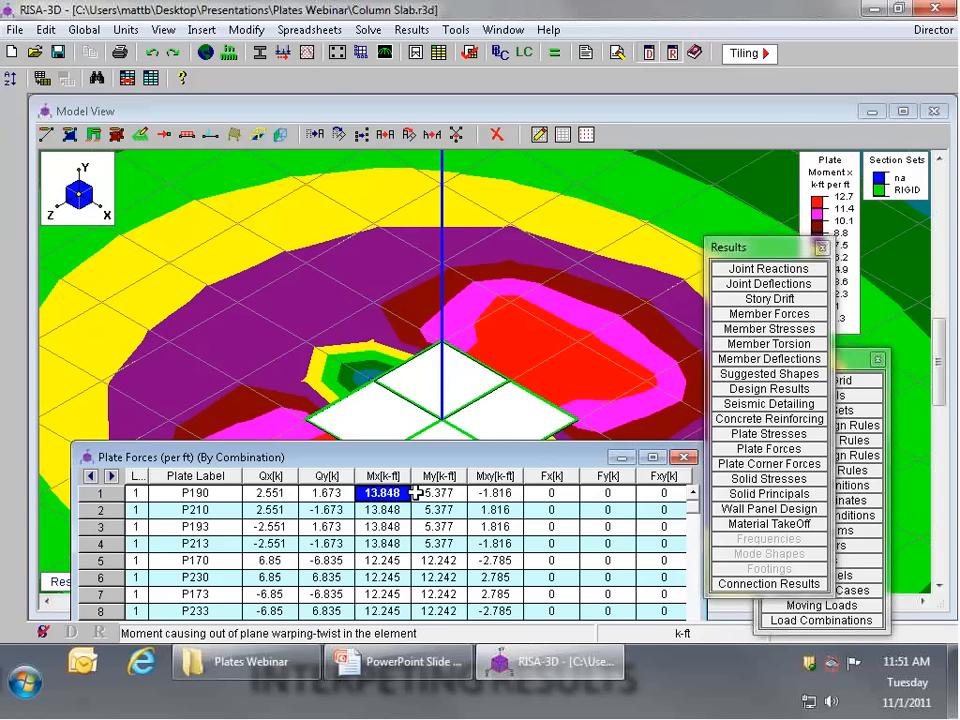
click(495, 493)
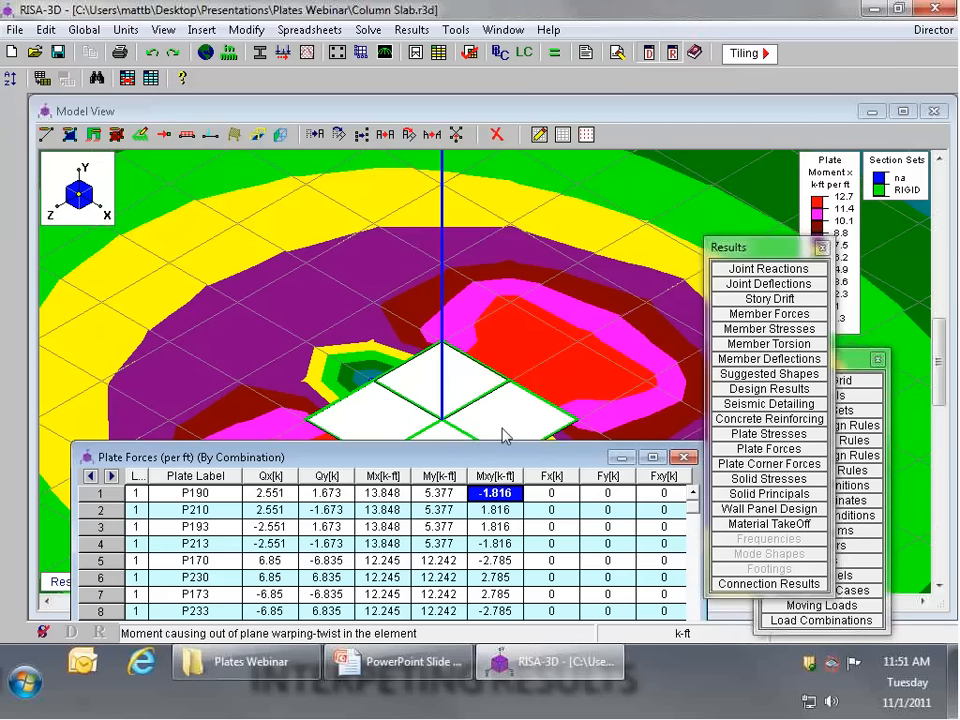
Step: Return to the model view and display the My plate moment contours for the whole slab in XZ plan view
click(503, 433)
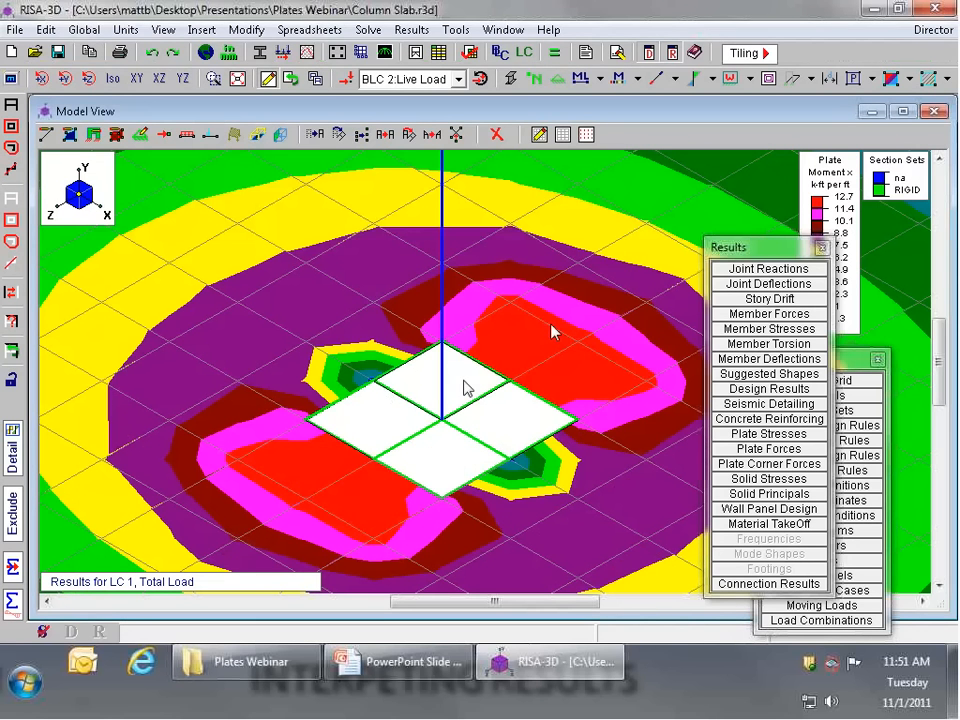
scroll(456, 385, down, 4)
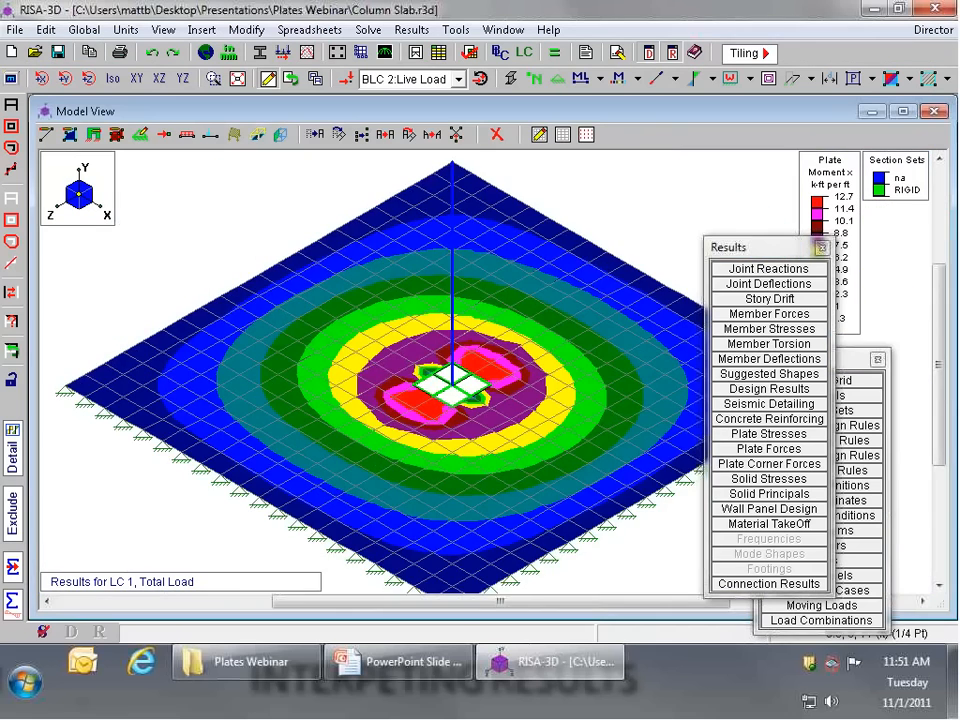
scroll(448, 396, up, 4)
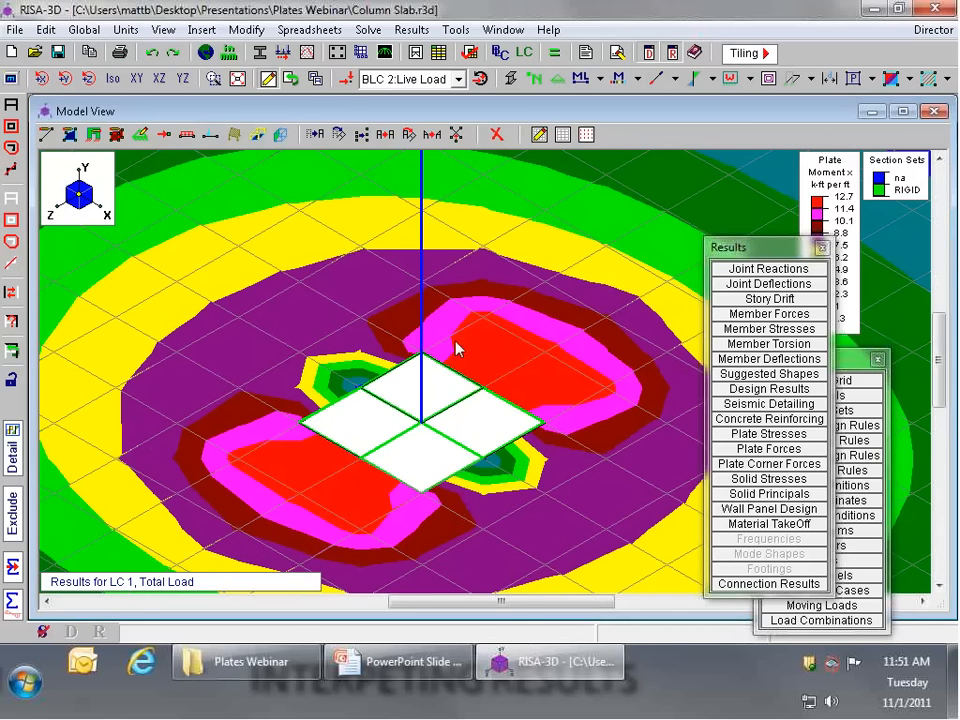
scroll(417, 363, down, 1)
scroll(417, 362, down, 2)
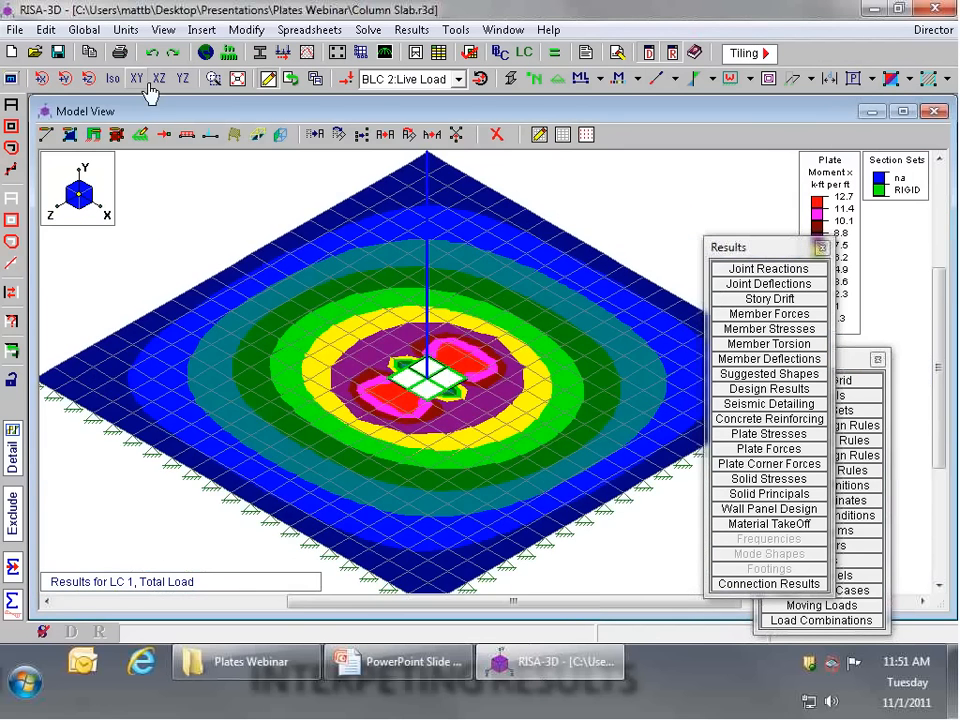
click(136, 79)
click(158, 78)
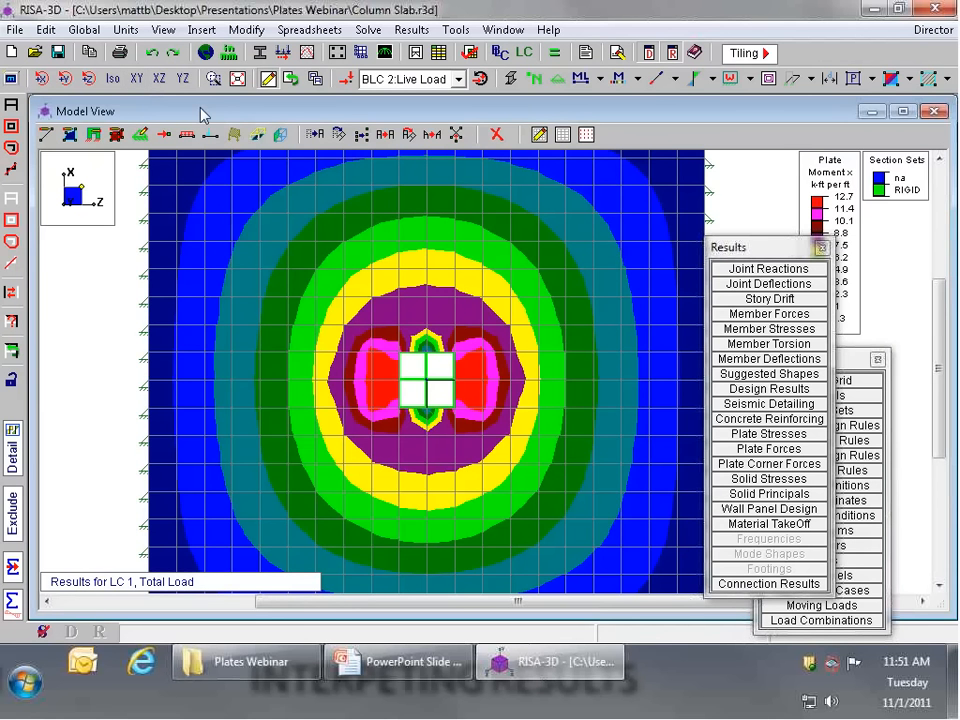
click(910, 78)
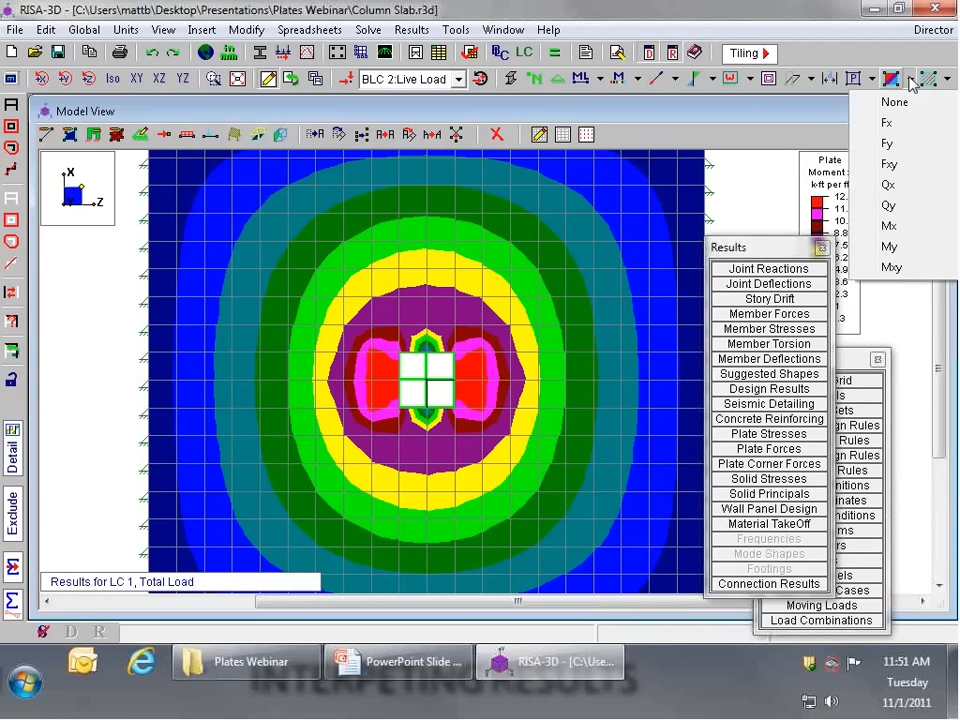
click(897, 248)
click(411, 134)
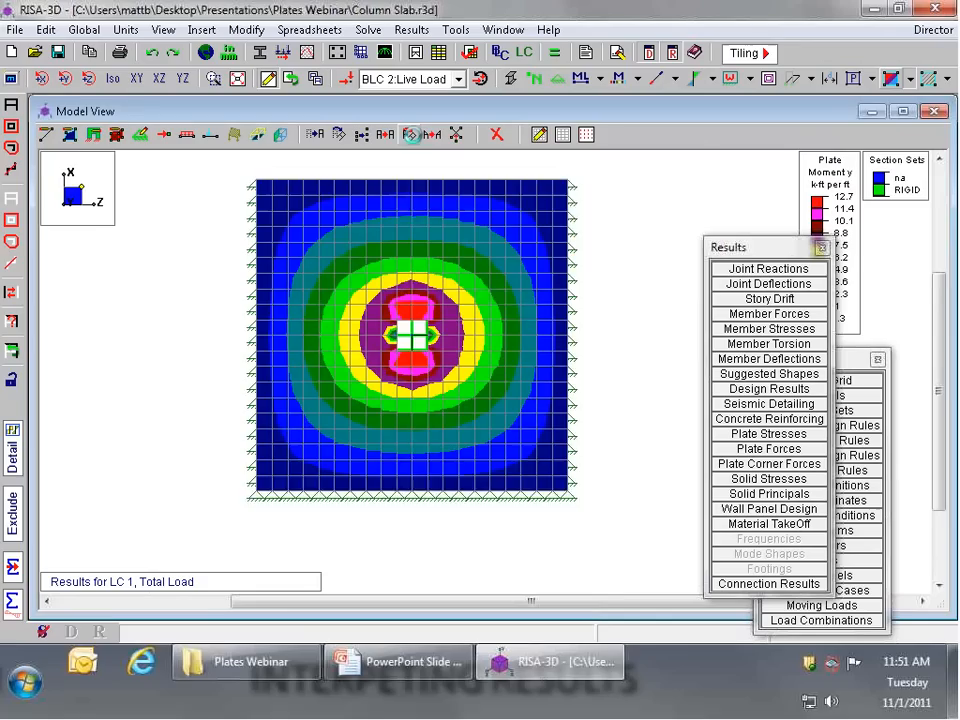
scroll(411, 134, up, 2)
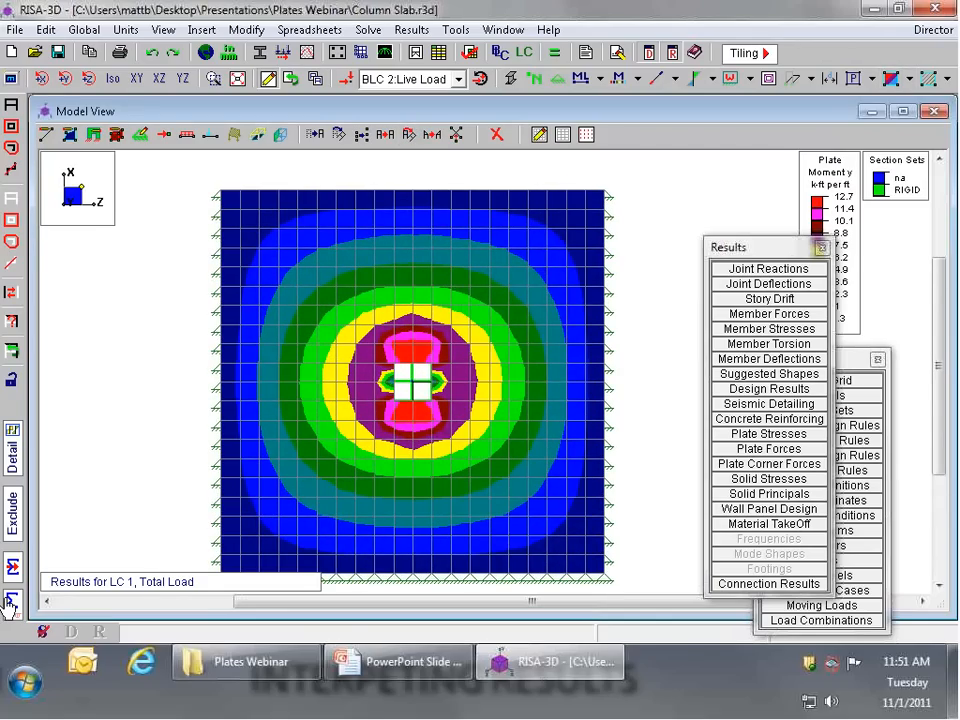
Step: Isolate a six-plate-wide strip centred on the column and running along X, with all other plates and joints unselected
click(12, 200)
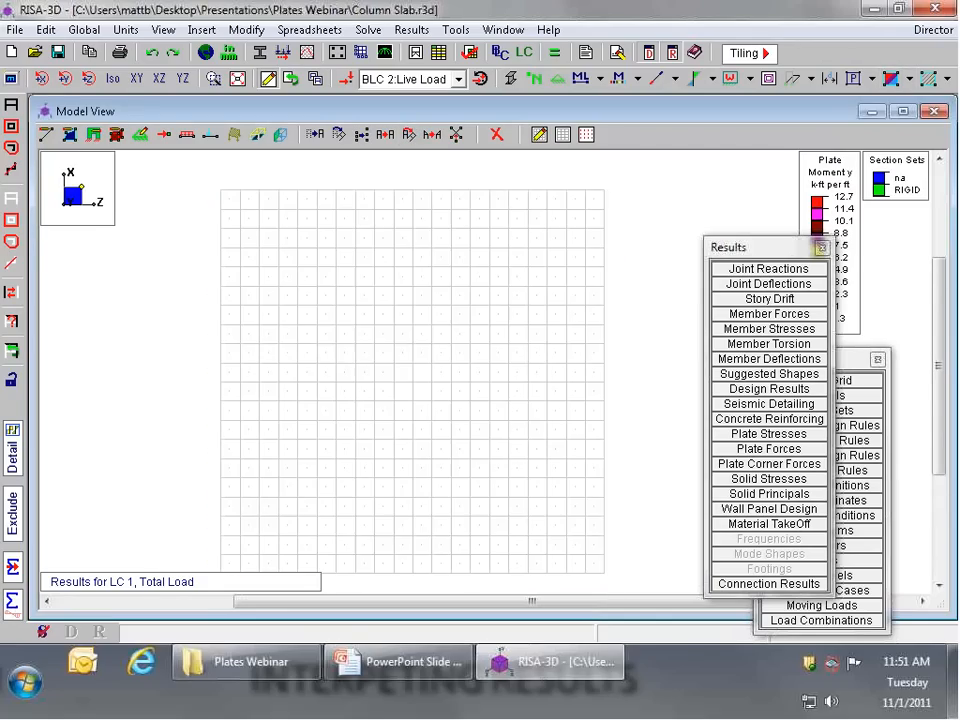
click(12, 128)
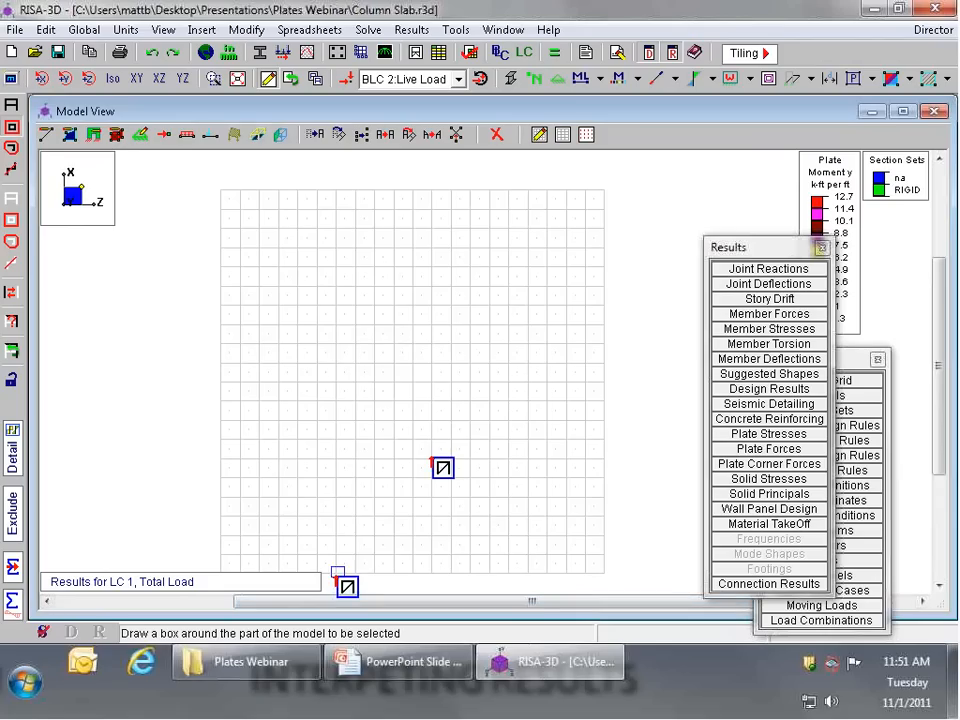
drag(337, 577, 475, 192)
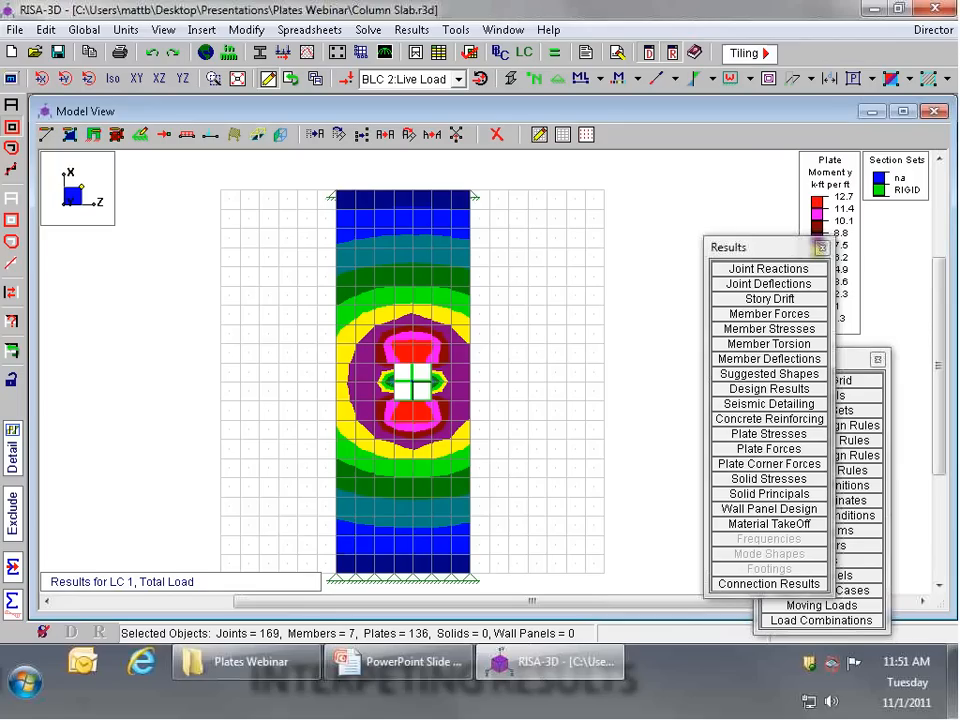
click(11, 263)
drag(344, 178, 349, 590)
click(11, 221)
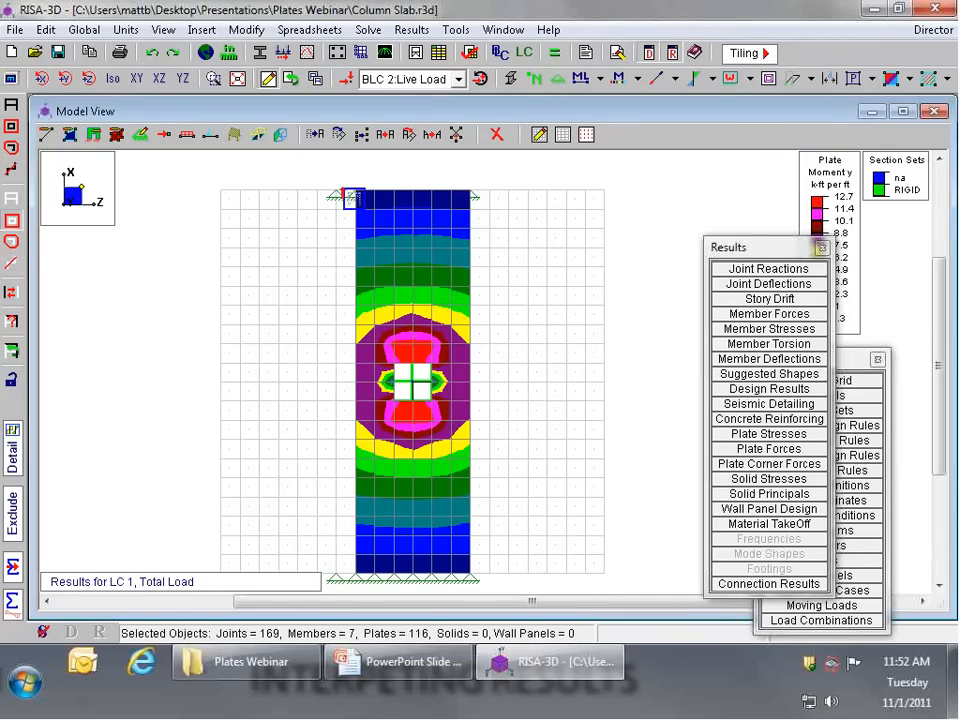
drag(322, 175, 352, 602)
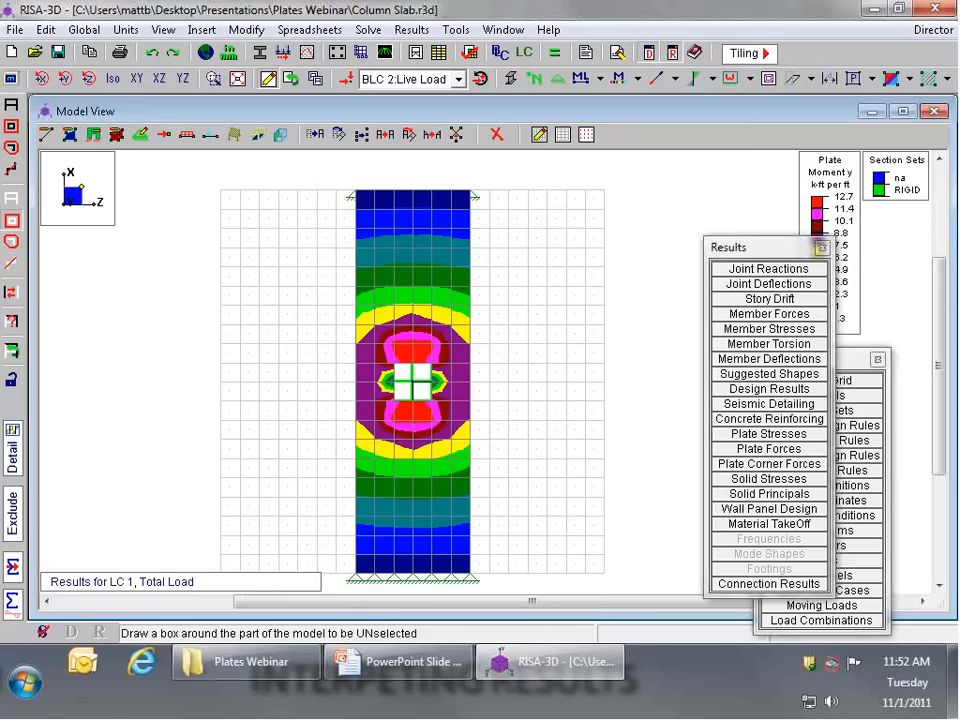
Step: Measure the selected strip's width across its supported end and inspect the My contours at the column
scroll(417, 394, up, 2)
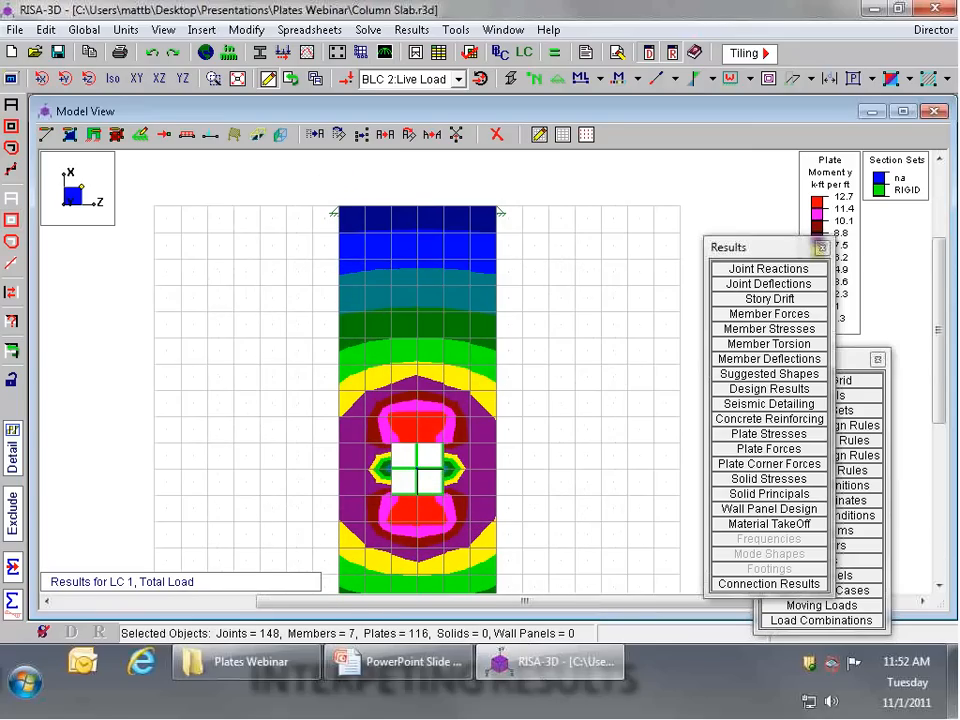
click(333, 206)
click(498, 206)
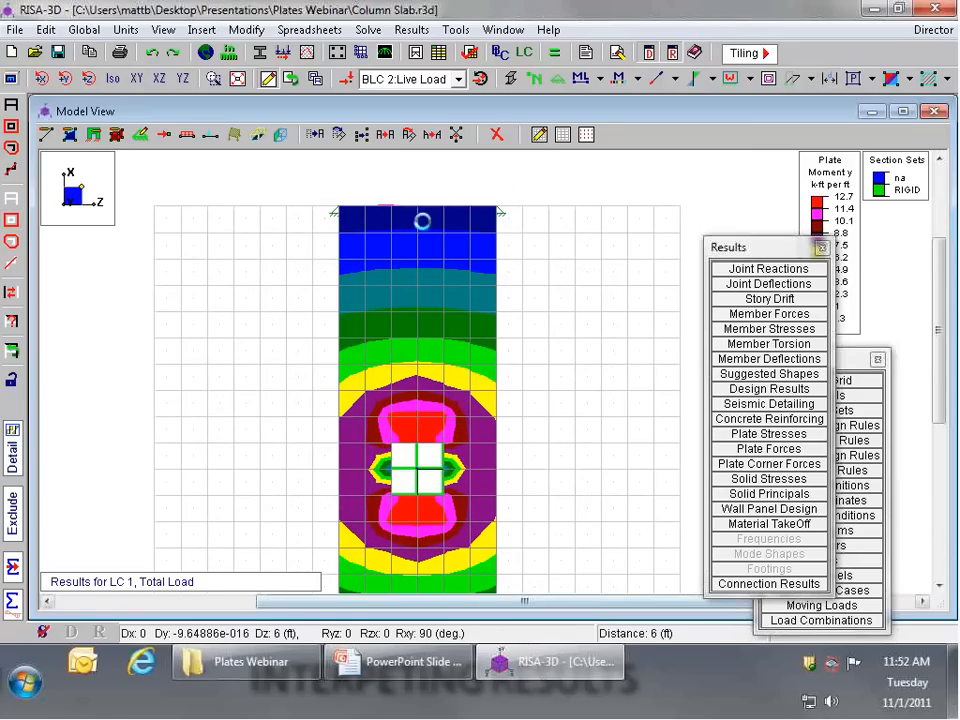
scroll(395, 243, down, 3)
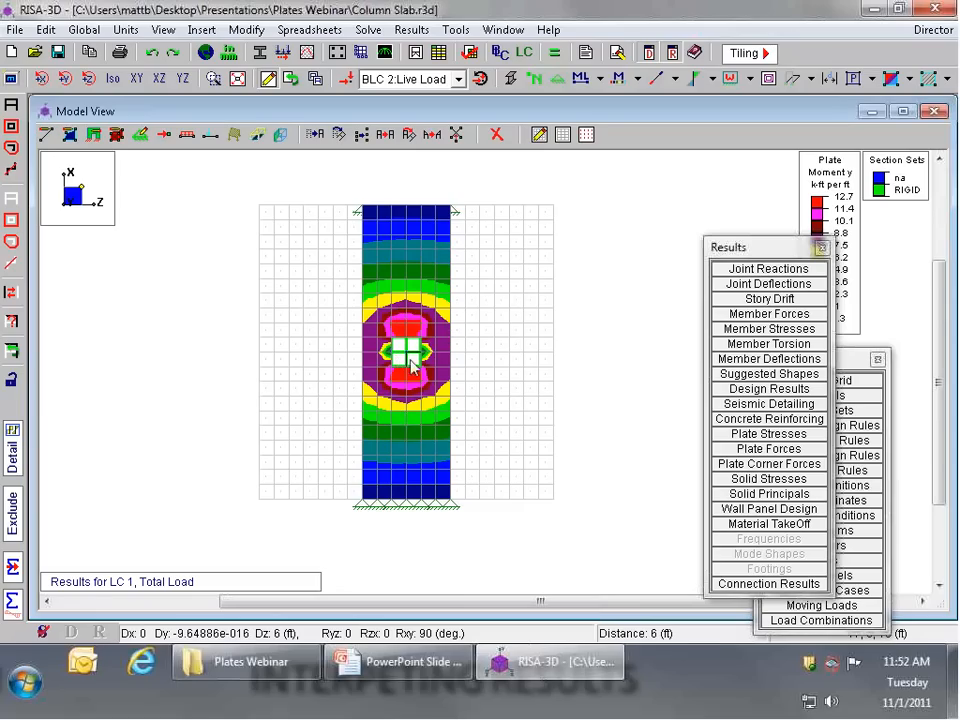
scroll(412, 362, up, 2)
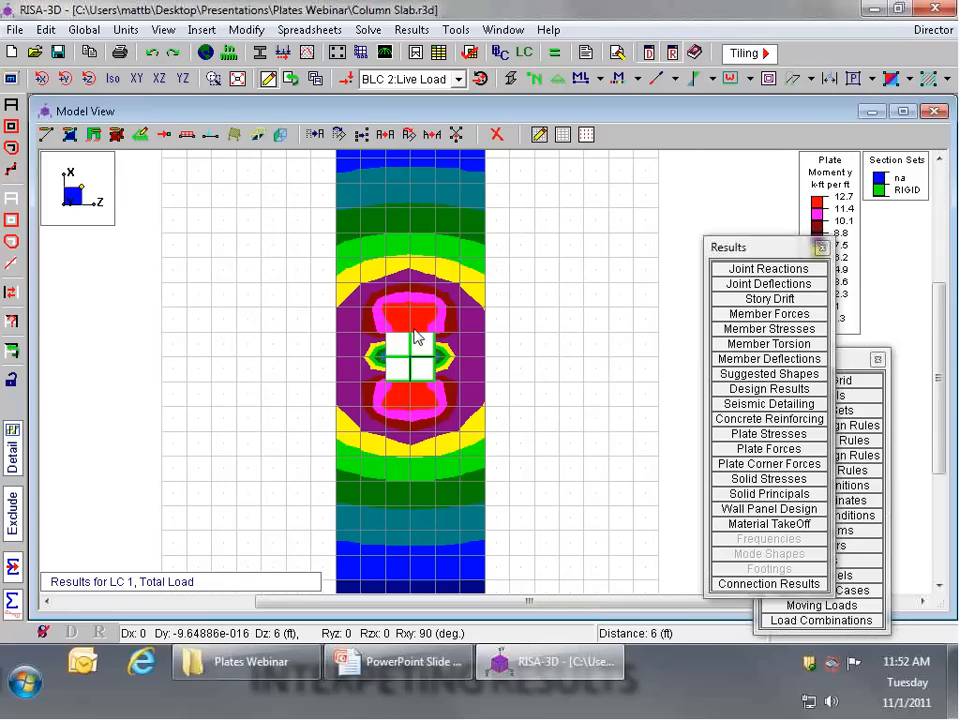
Step: Use the internal force summation tool to cut straight across the full width of the selected strip near its supported end in XZ plan view
scroll(370, 432, down, 1)
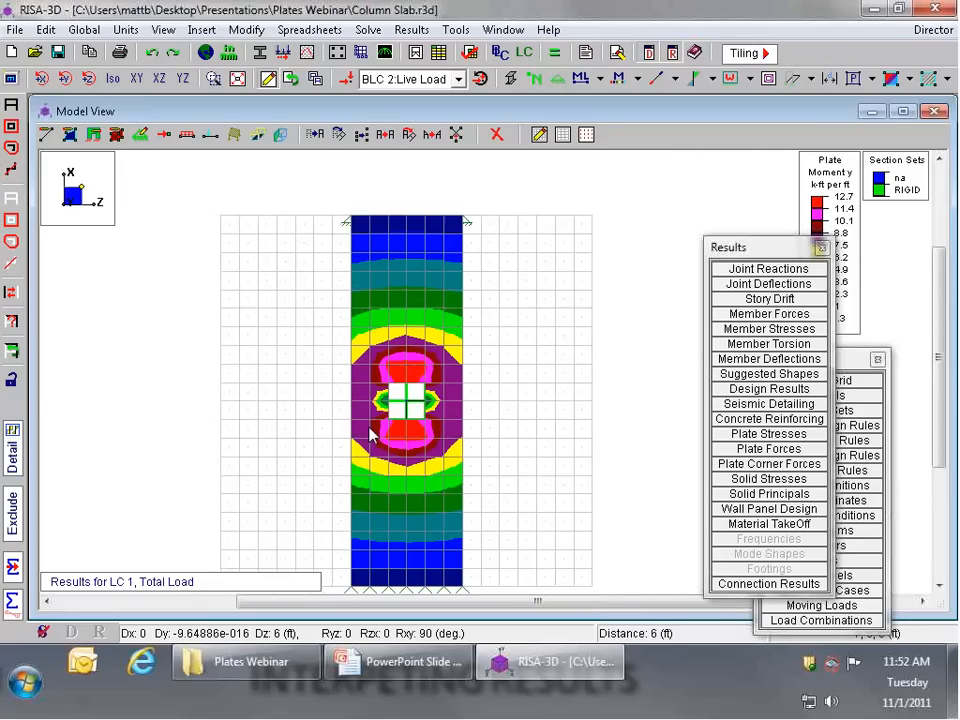
scroll(370, 432, down, 1)
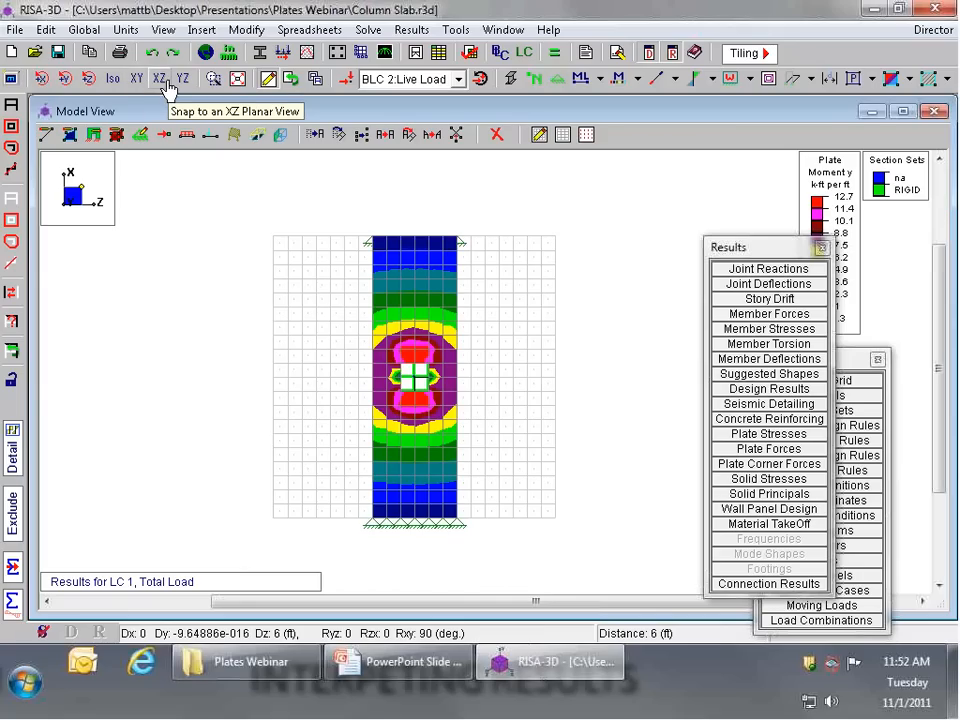
click(162, 82)
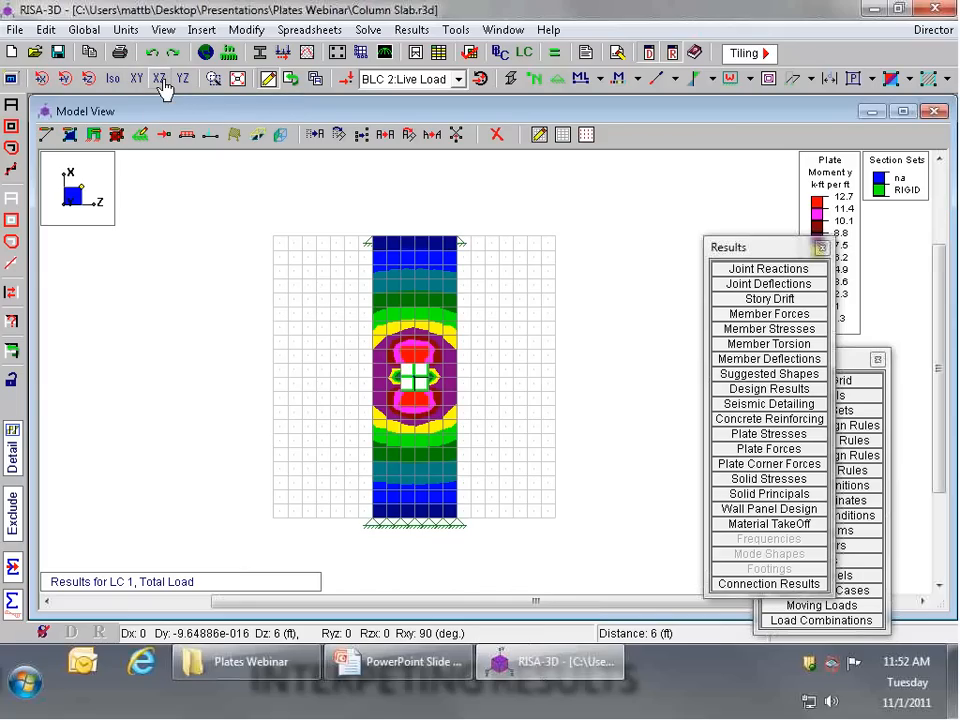
scroll(450, 220, up, 2)
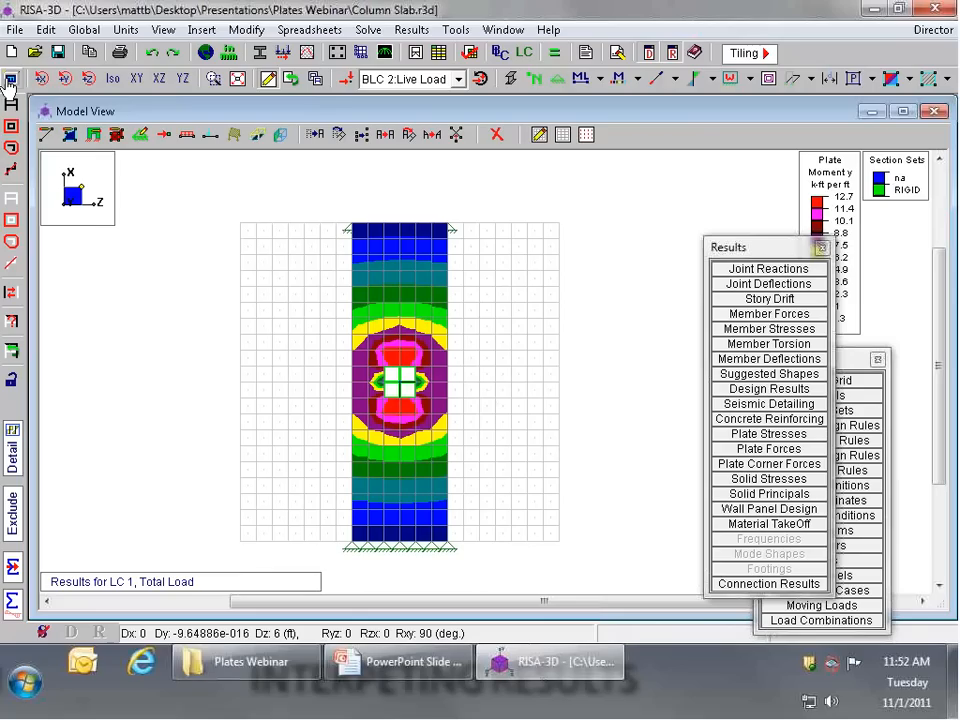
click(12, 567)
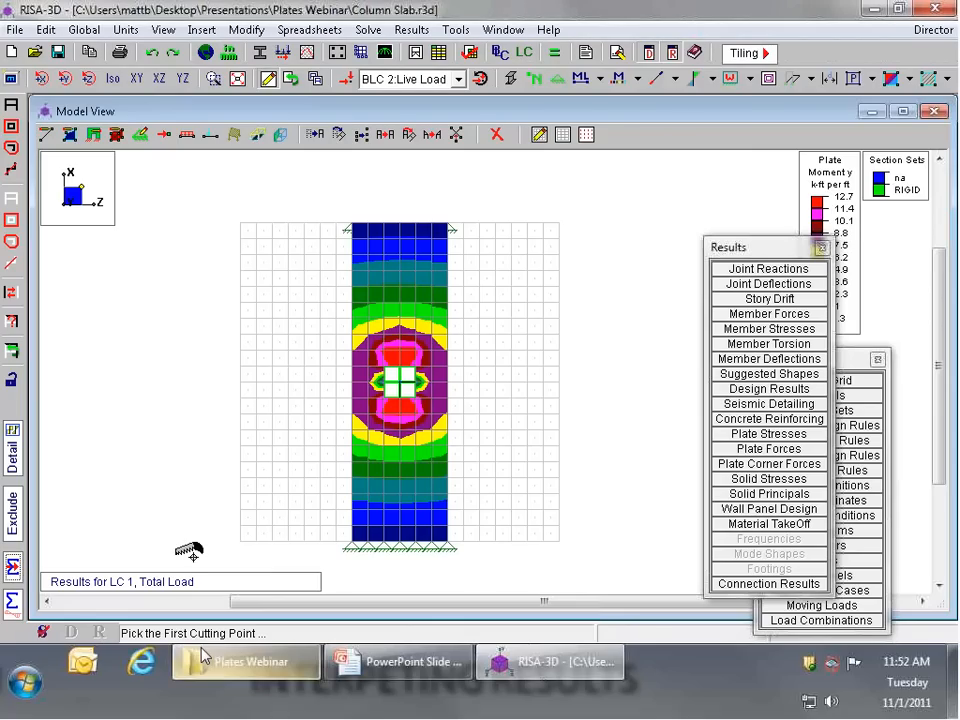
click(344, 539)
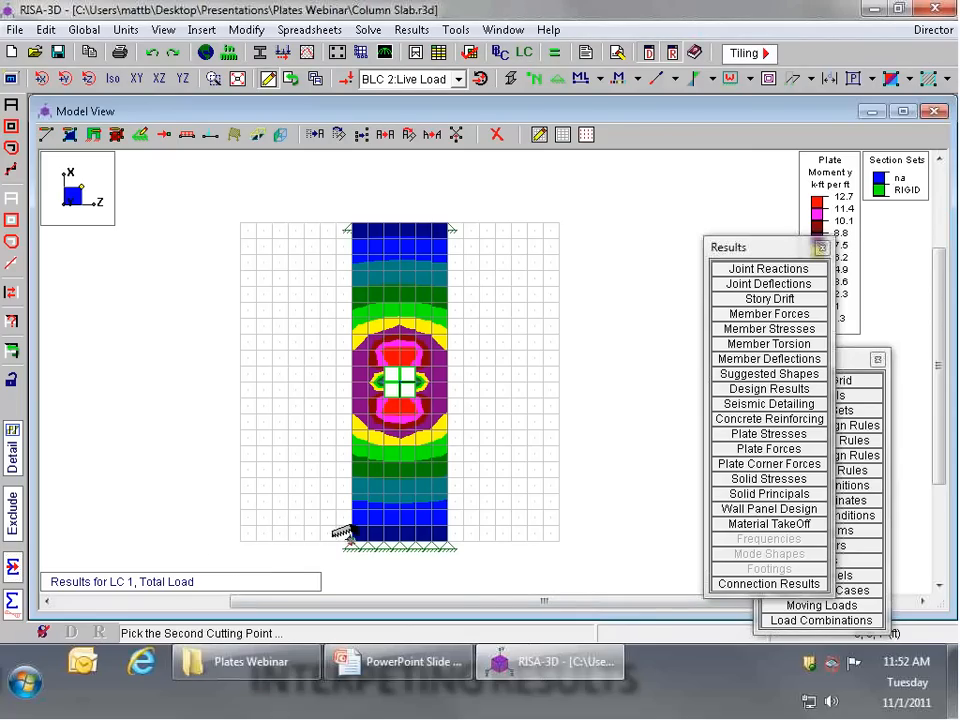
click(430, 536)
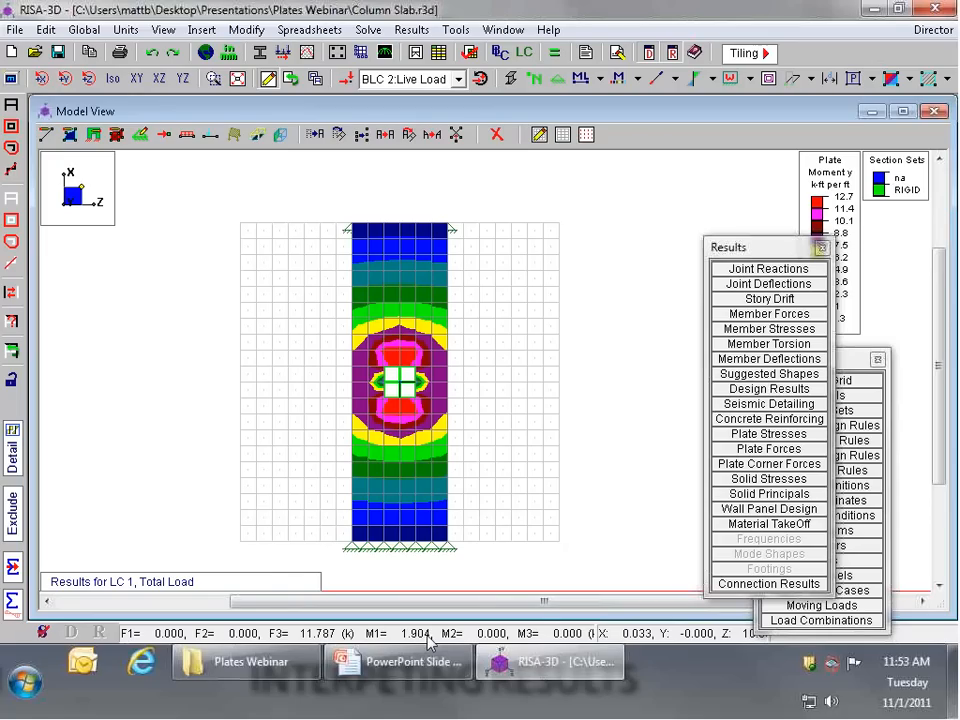
click(466, 498)
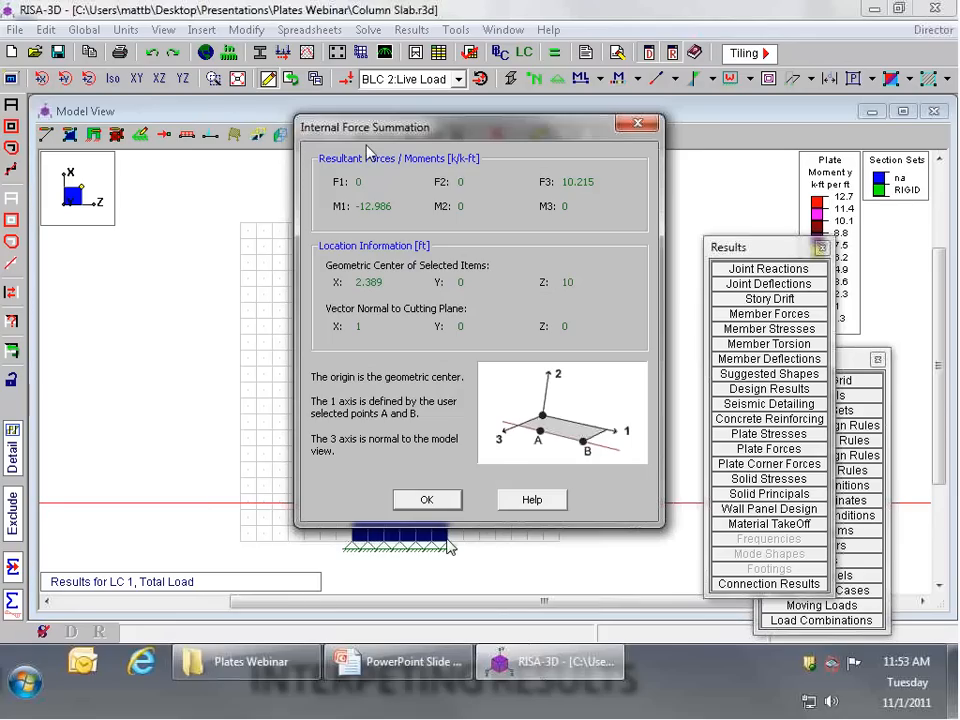
Step: Move the Internal Force Summation window clear of the strip, examine the F1 force and M1 moment, and close it
drag(390, 131, 588, 127)
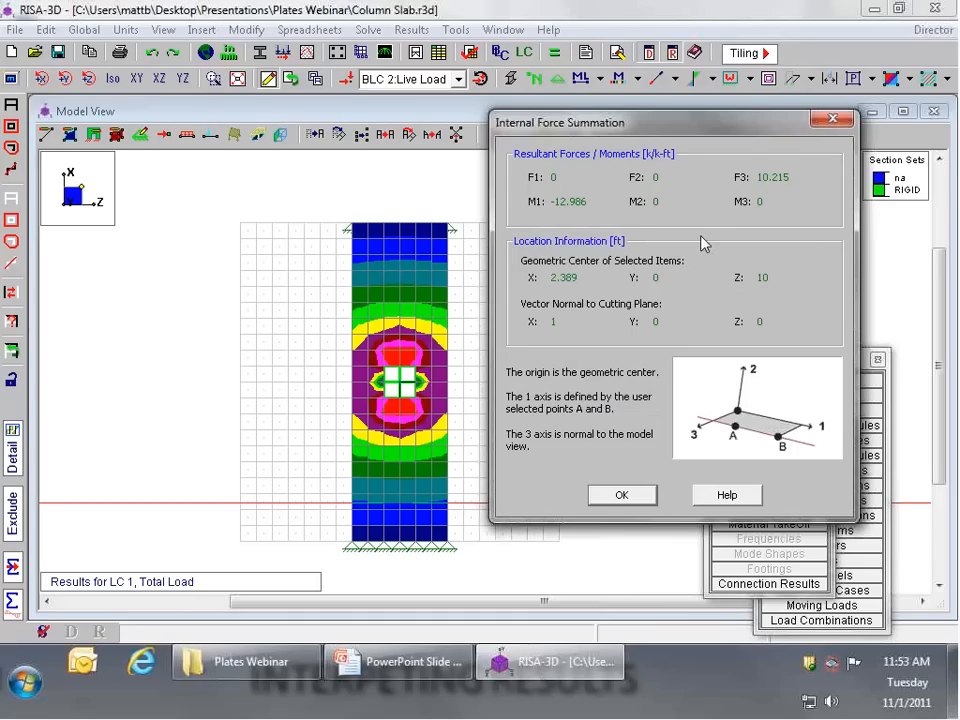
double_click(556, 178)
double_click(570, 202)
click(597, 202)
click(622, 496)
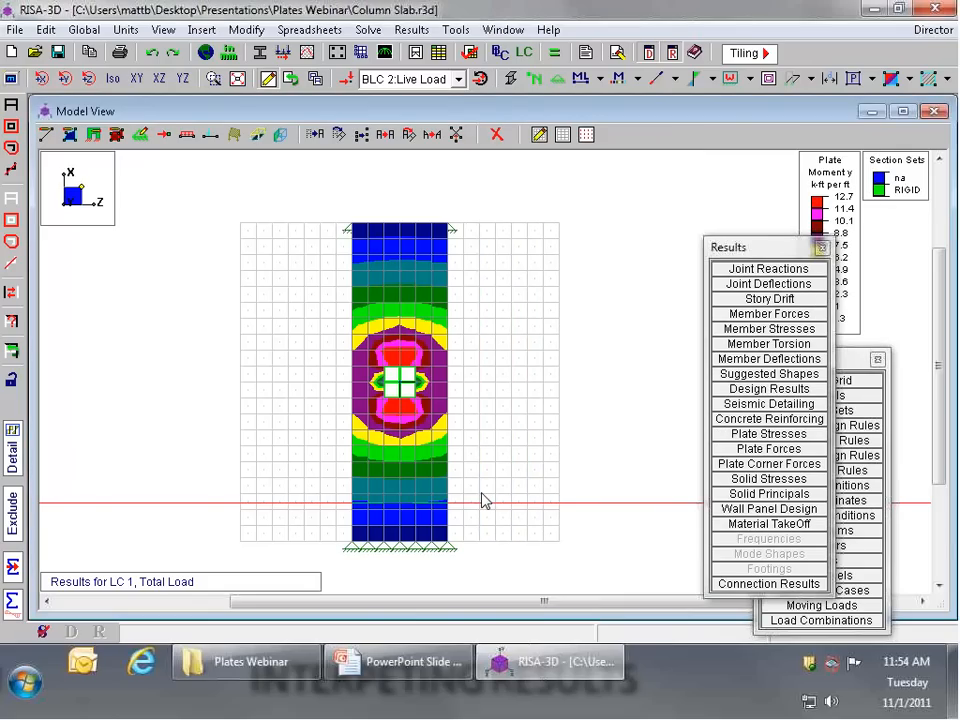
Step: Start another internal force summation cut across the strip and sweep it along the span to read M1 at the column face
click(12, 568)
click(358, 540)
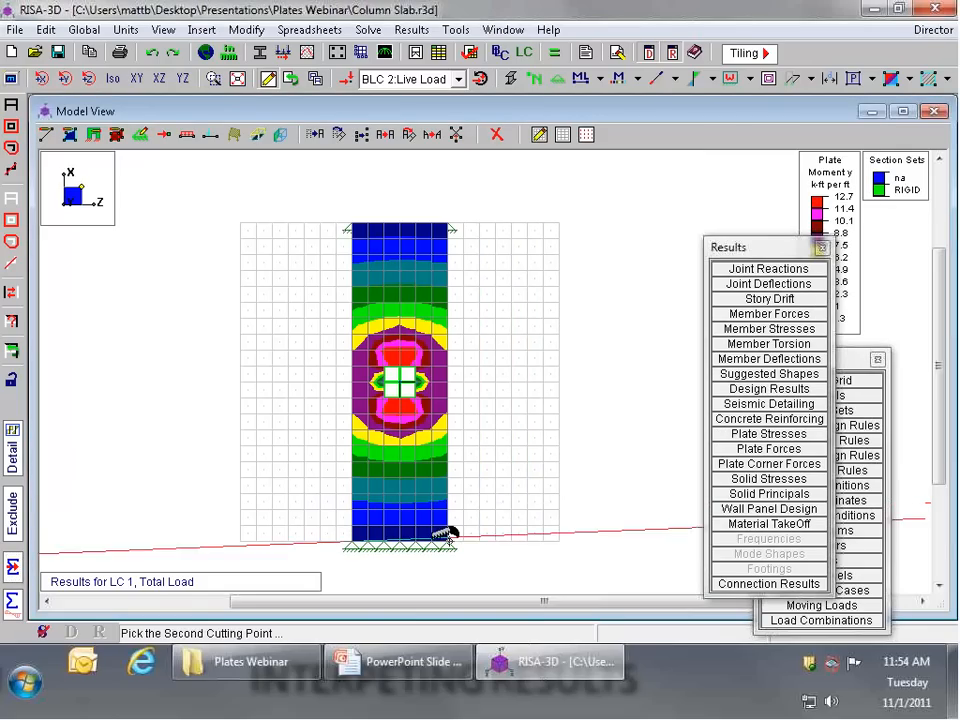
click(445, 530)
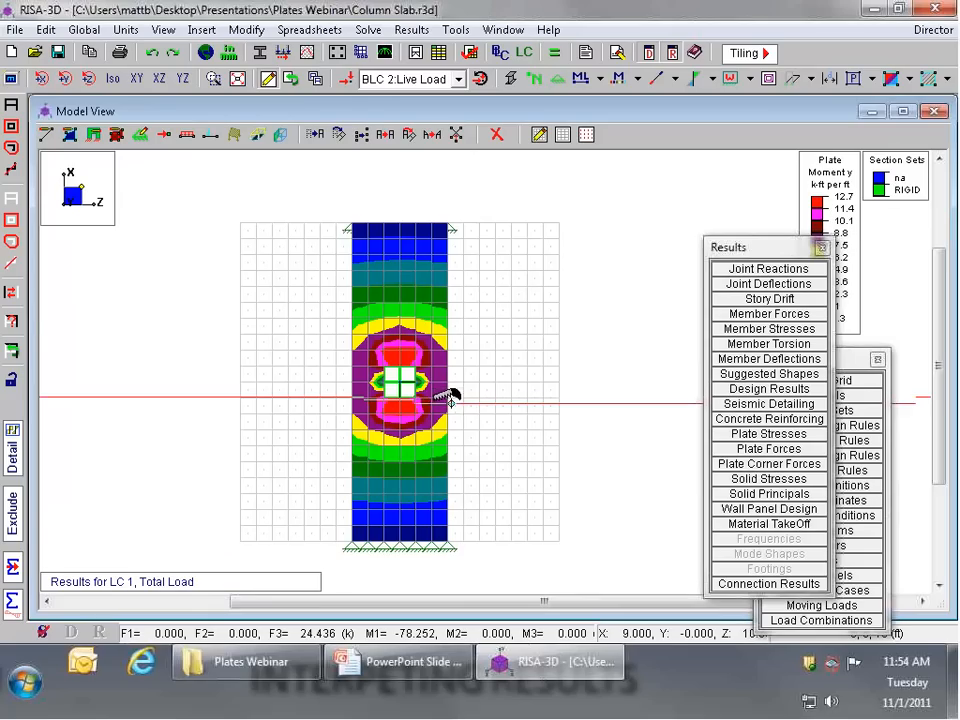
Step: Switch to the Windows Calculator for a check of the strip moment
click(12, 683)
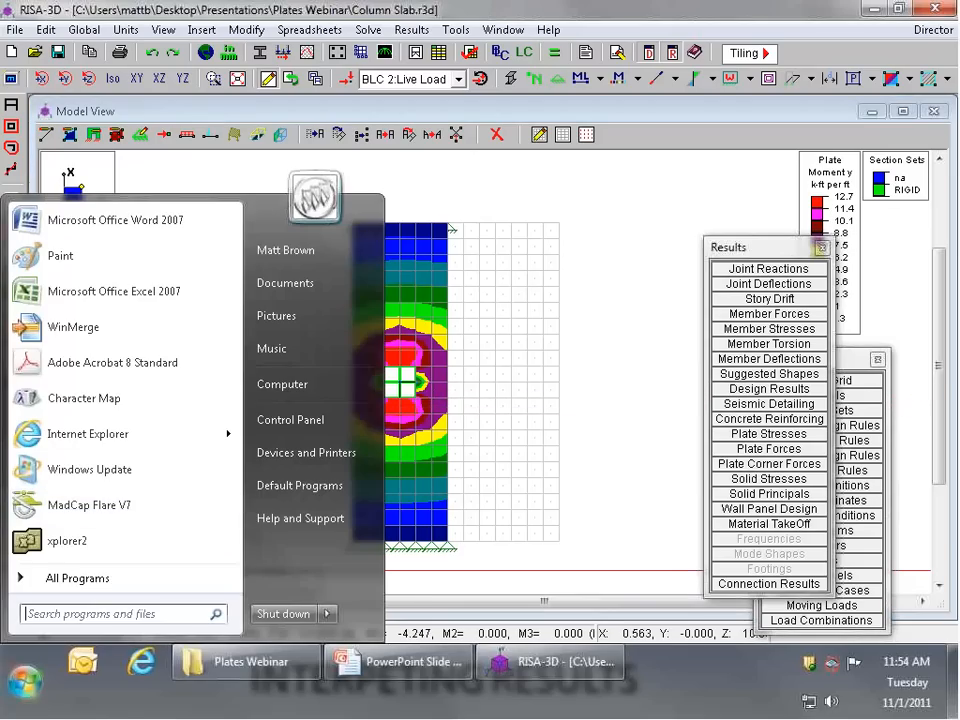
click(85, 590)
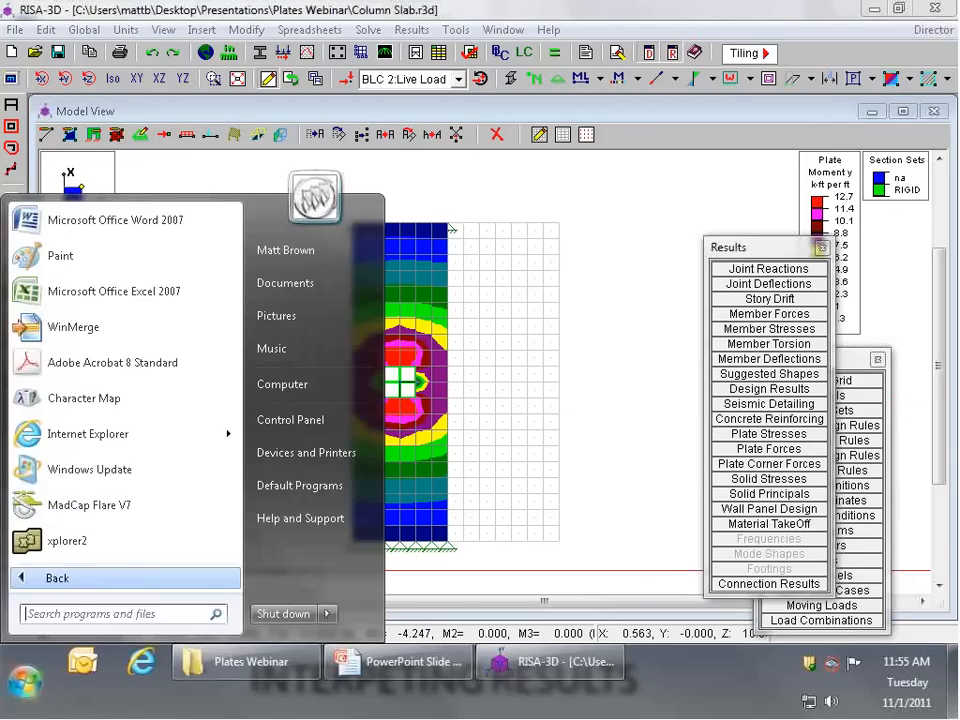
scroll(62, 450, down, 2)
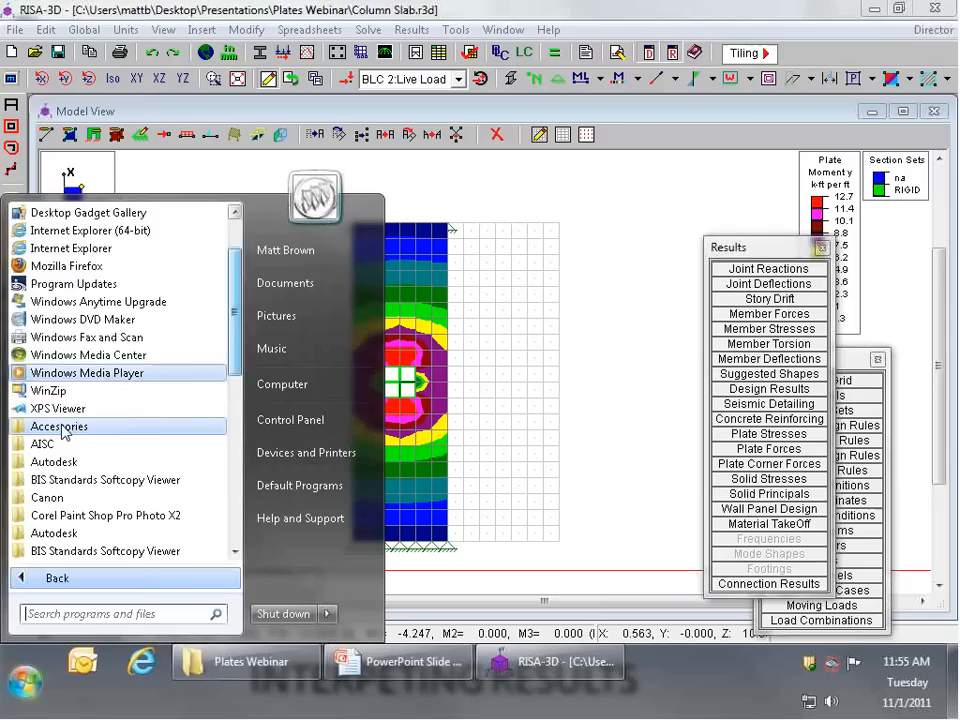
click(58, 426)
click(74, 231)
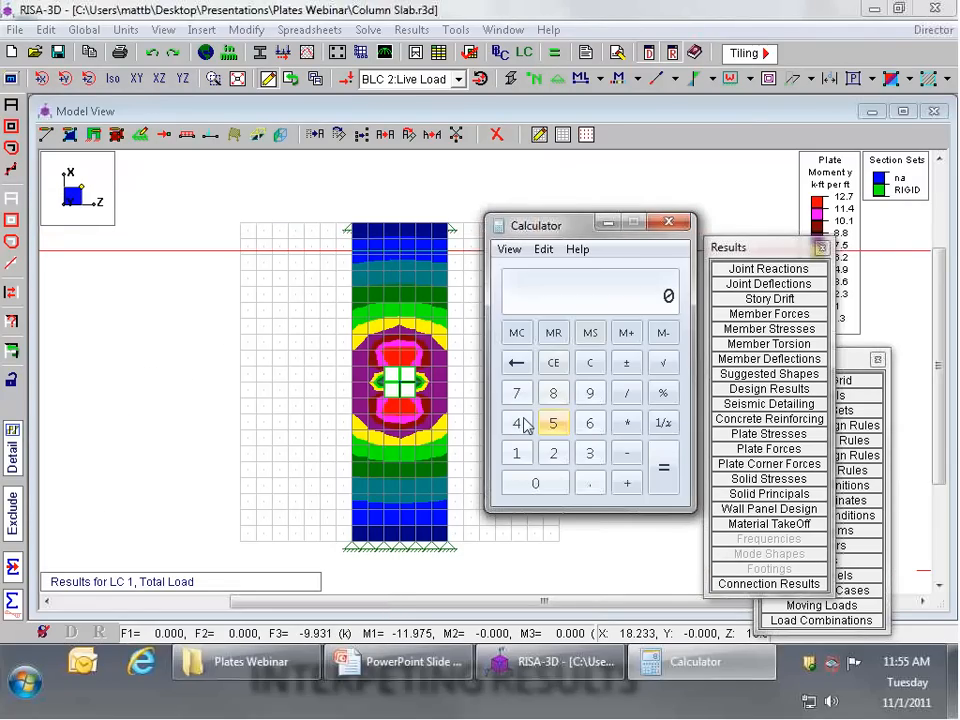
Step: Calculate 78 divided by 4, by 6 and by 0.442, and close the Calculator
text(78)
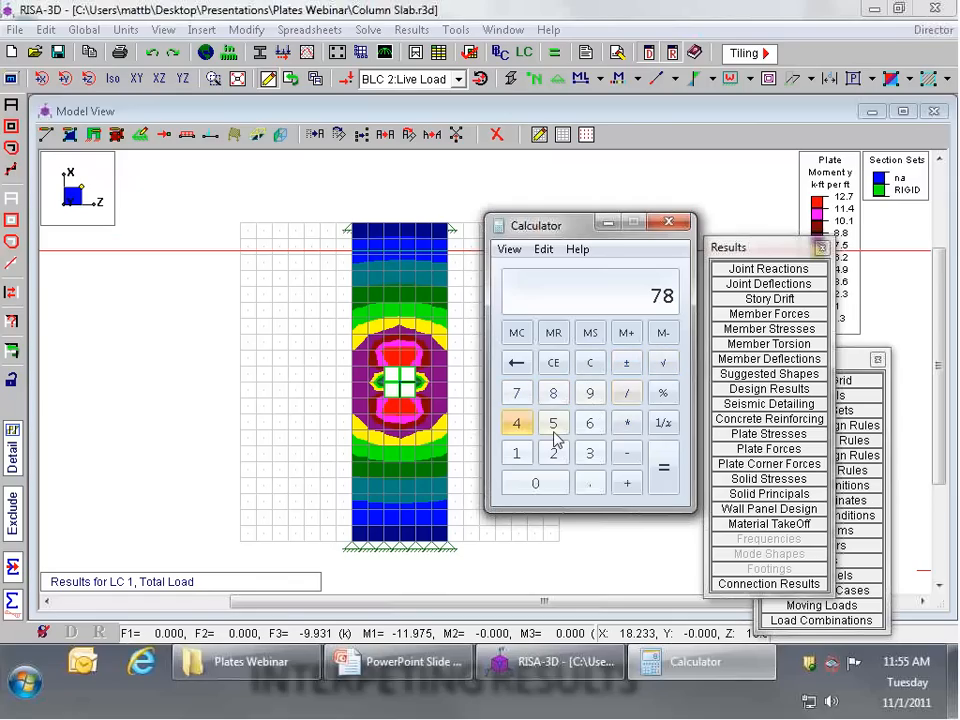
click(675, 481)
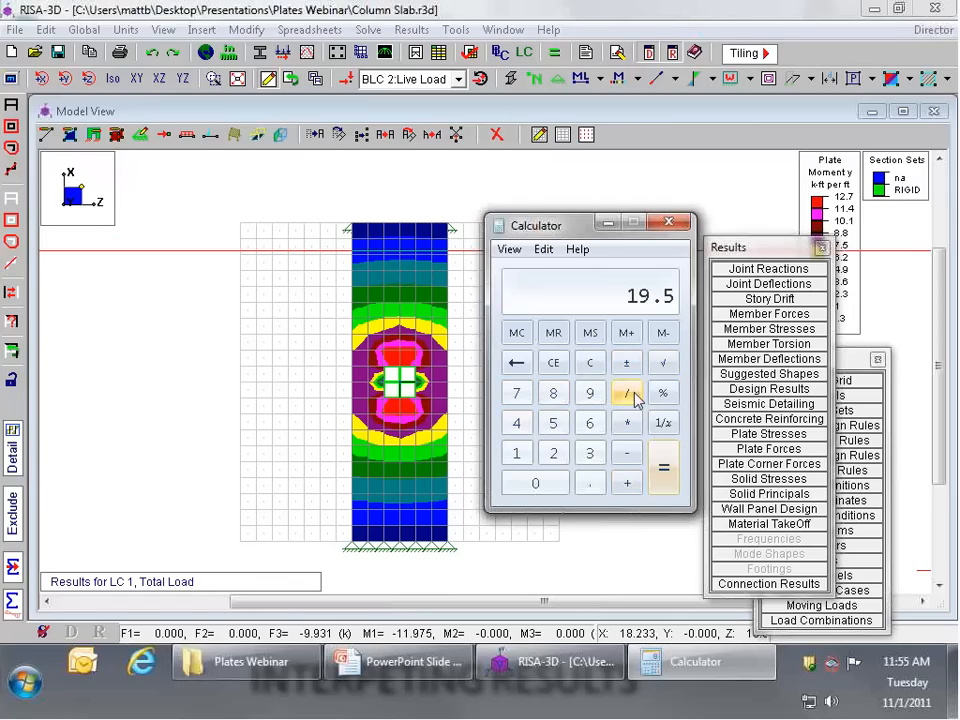
click(622, 397)
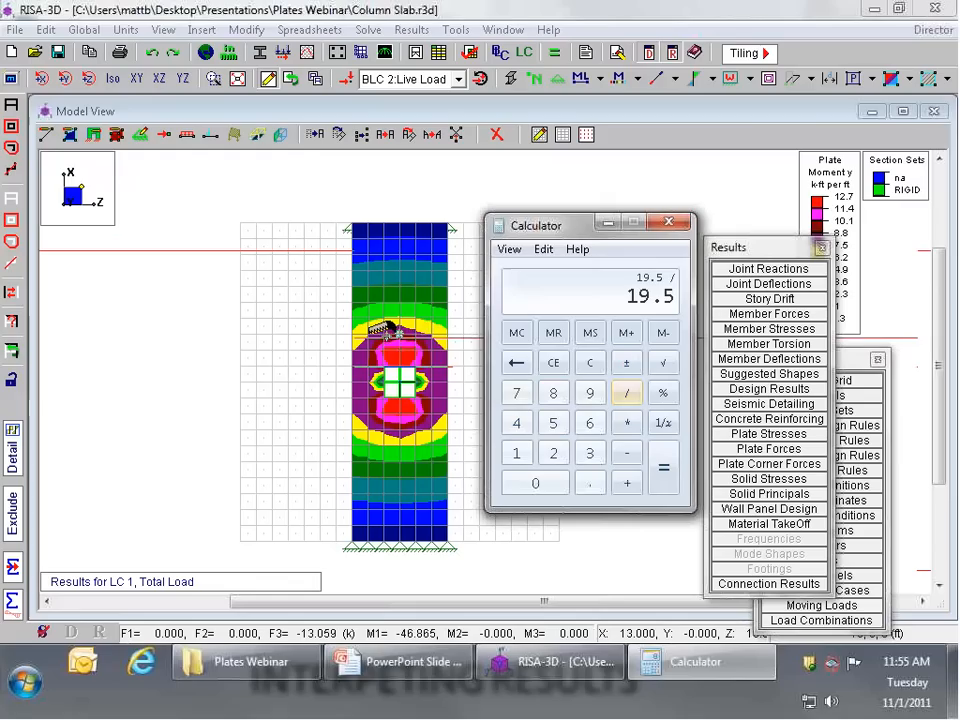
click(590, 424)
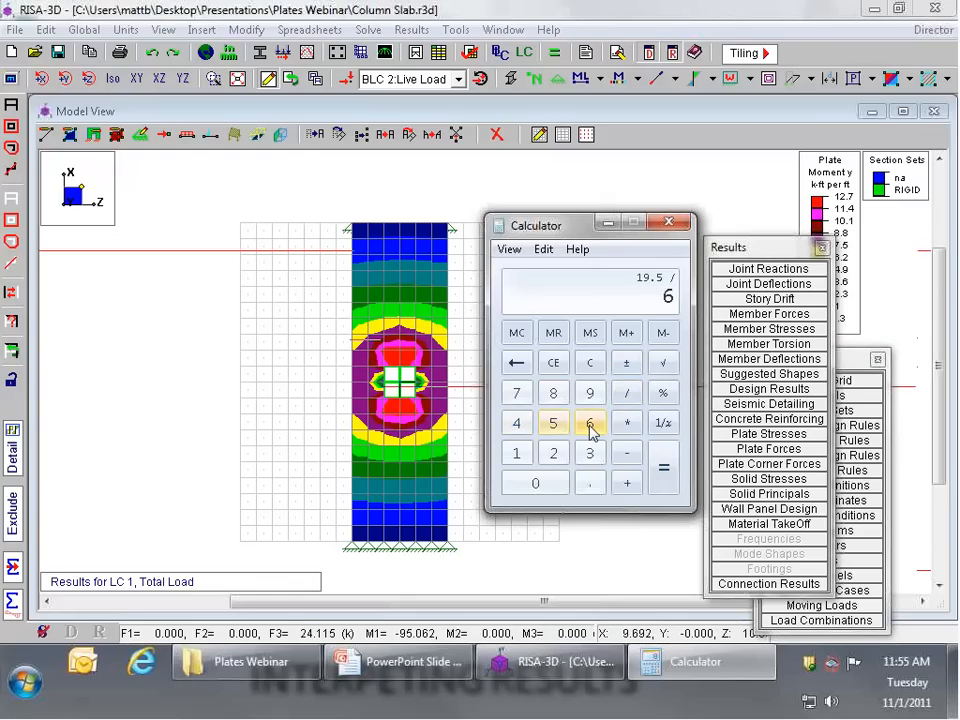
click(664, 470)
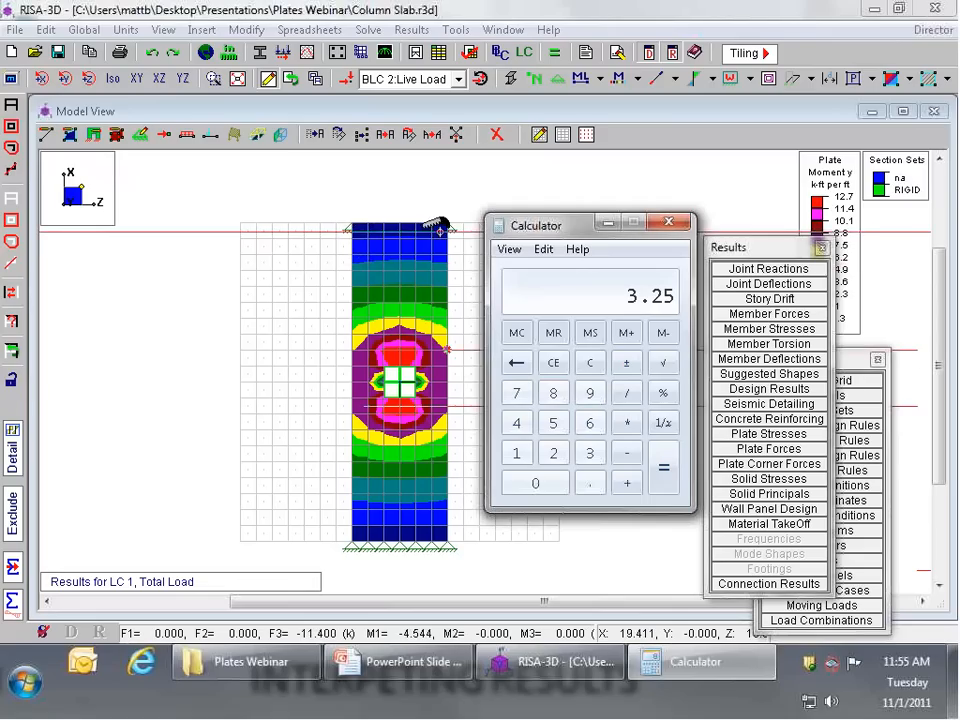
double_click(517, 427)
click(558, 460)
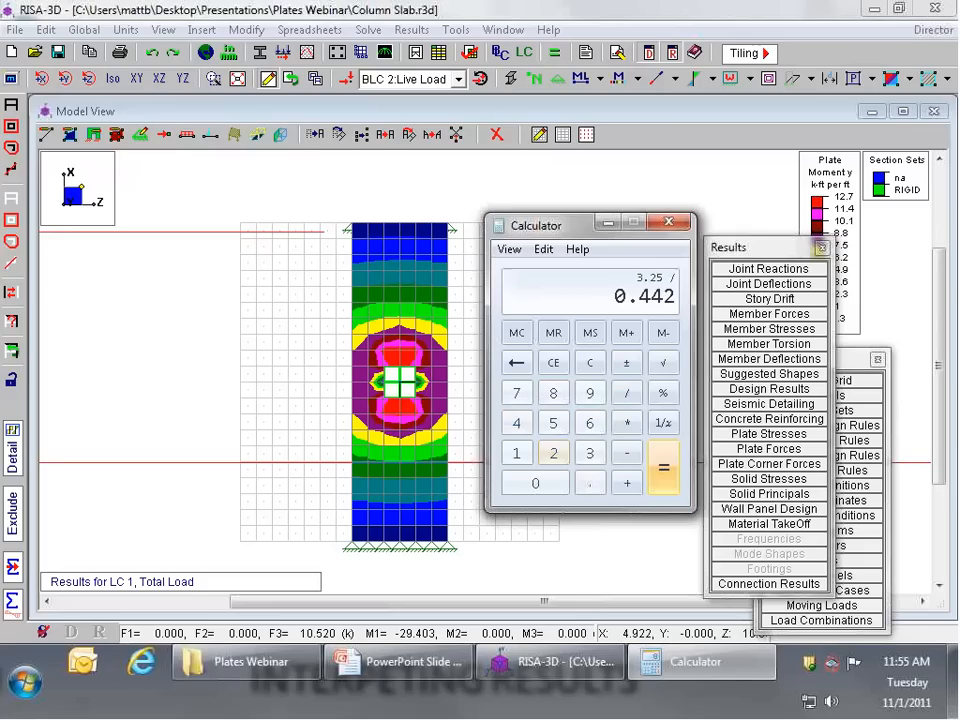
click(660, 467)
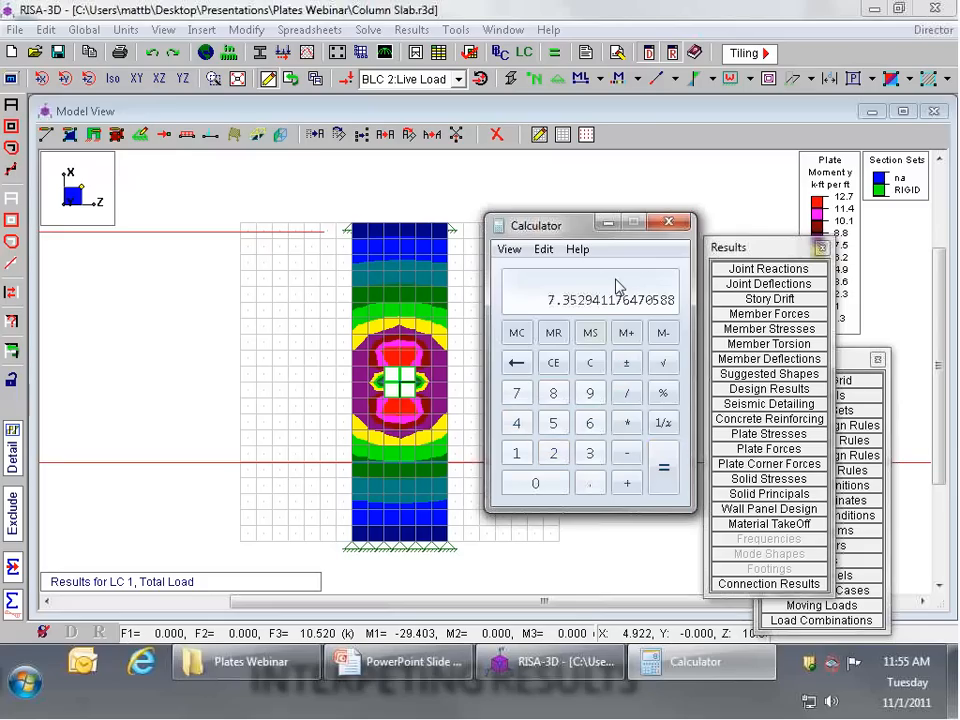
click(674, 224)
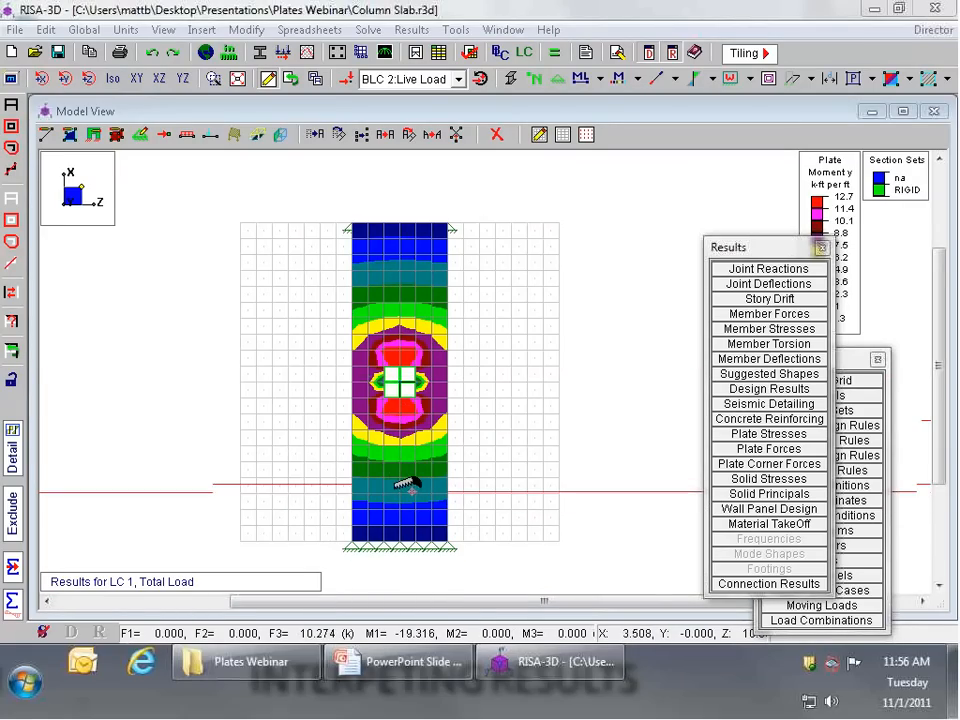
Step: Leave the column slab model, create a new blank model and turn off its drawing grid
click(114, 80)
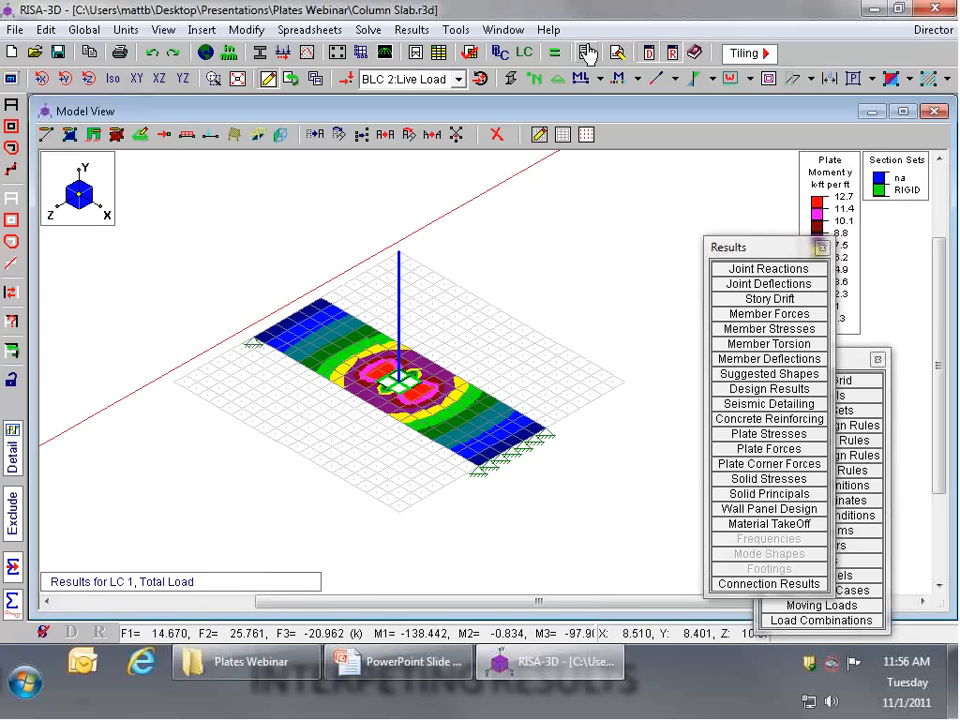
click(17, 30)
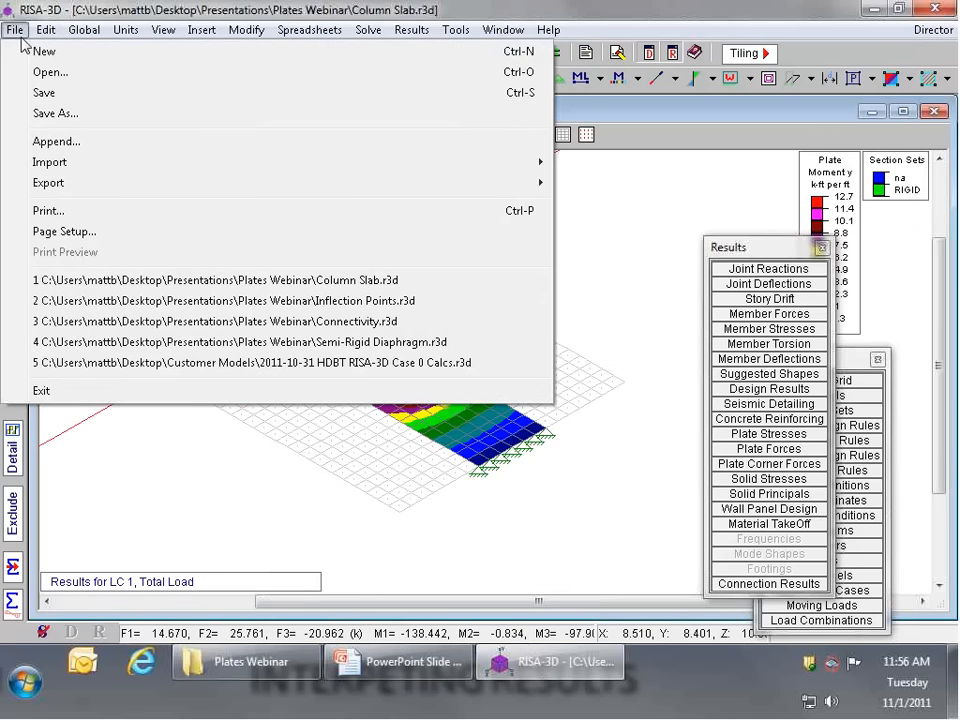
click(44, 51)
click(548, 394)
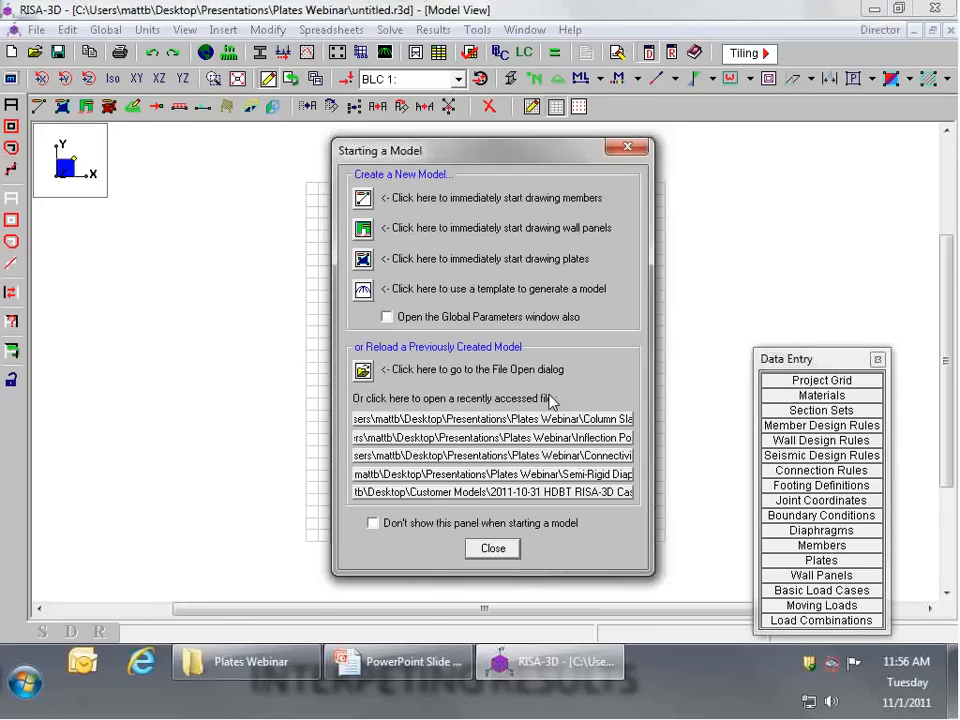
click(493, 548)
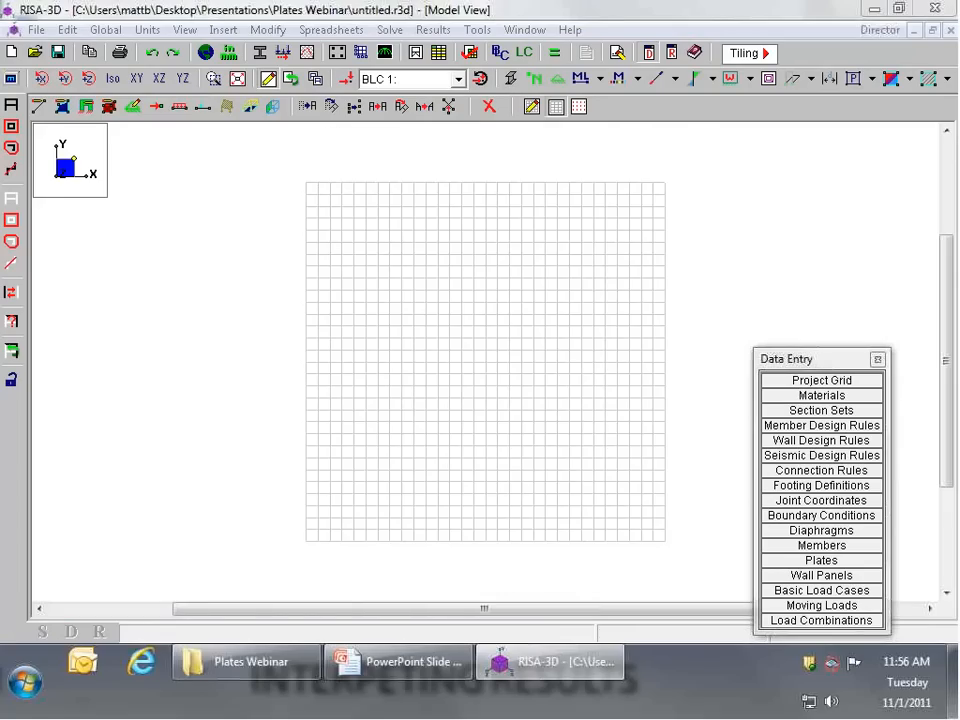
click(555, 106)
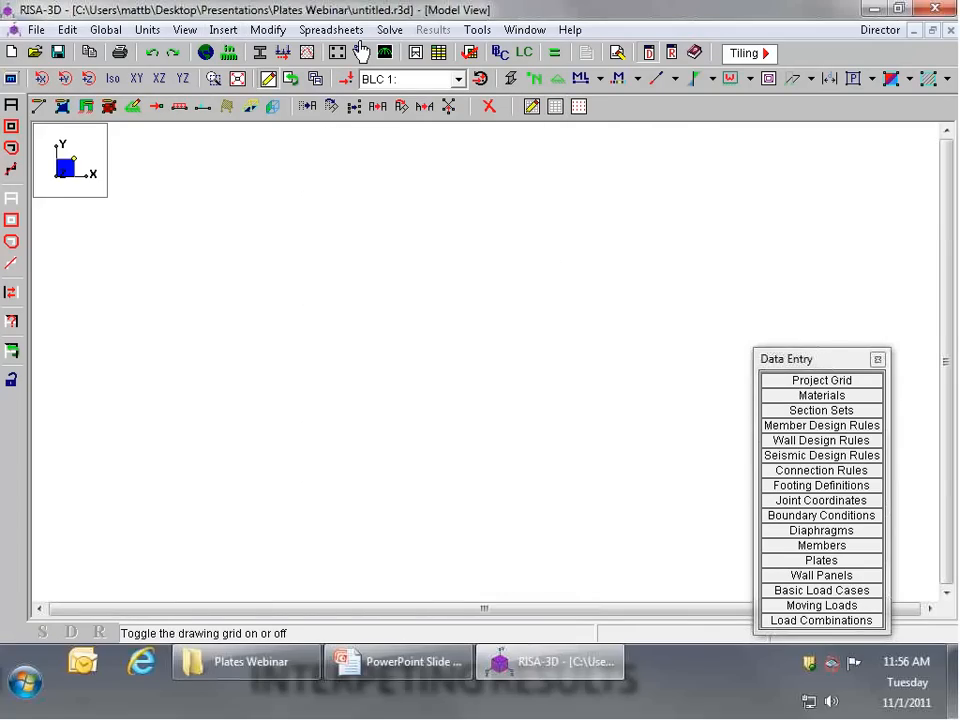
Step: Open the structure generator for a cylinder with plates and stiffeners
click(224, 31)
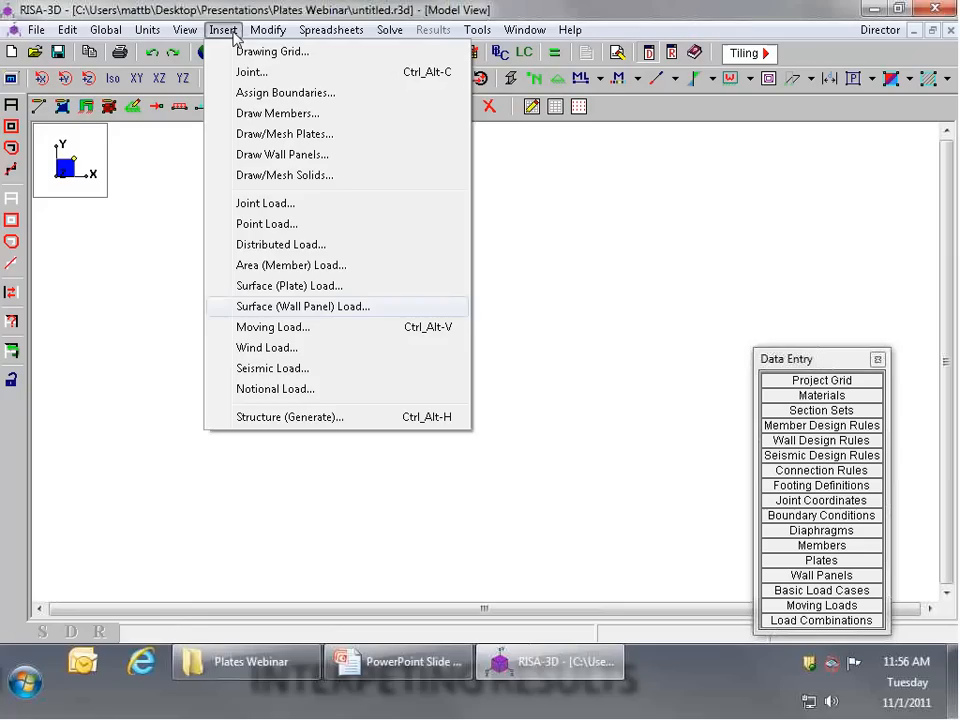
click(287, 424)
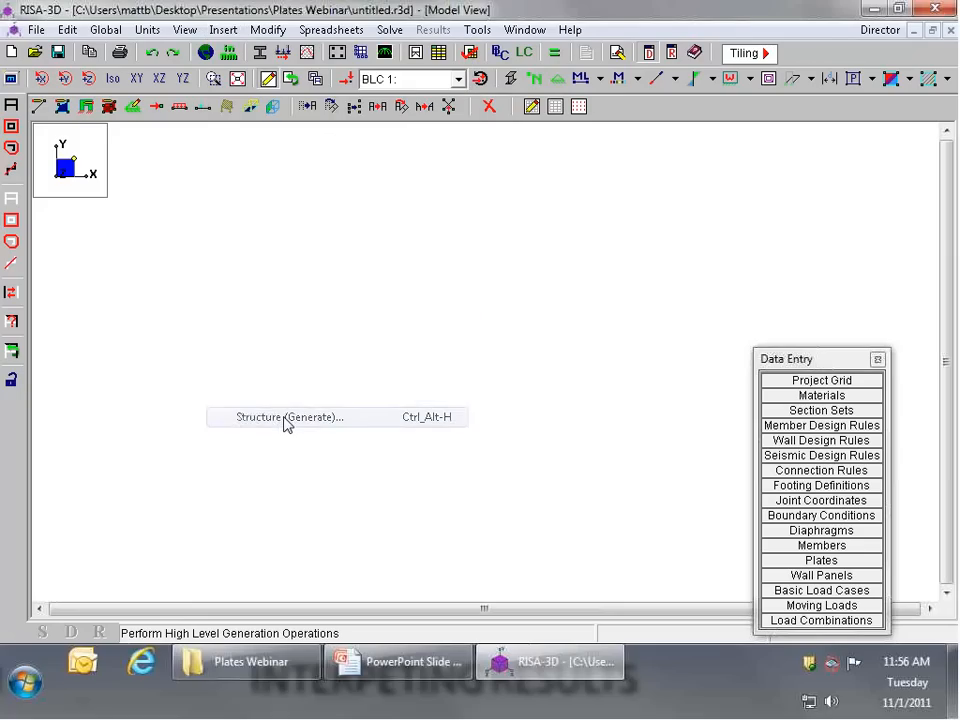
drag(263, 83, 450, 143)
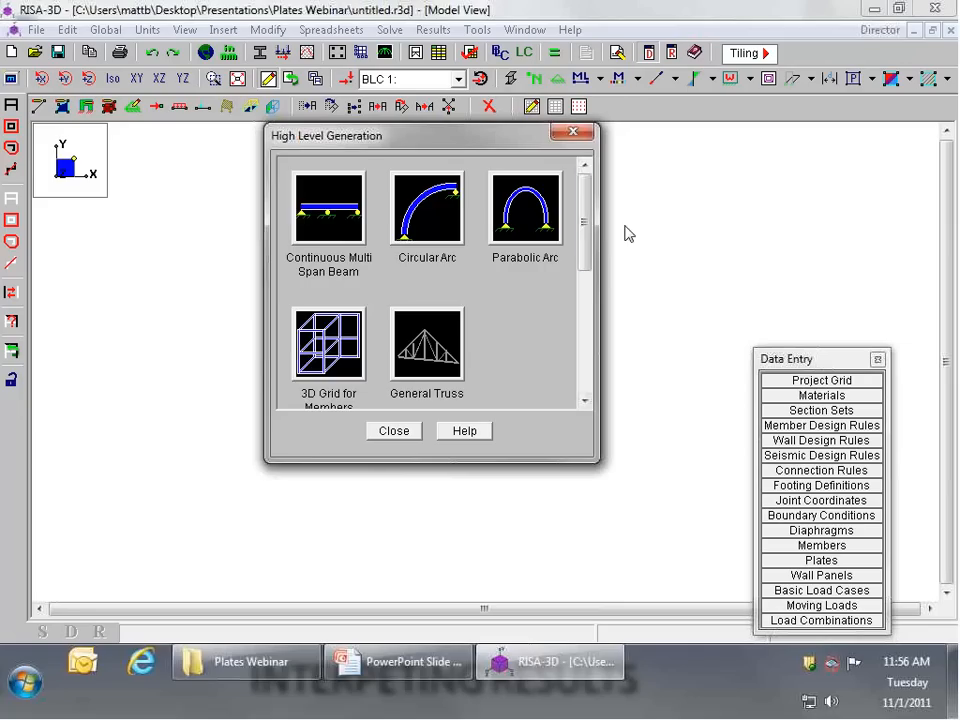
scroll(583, 251, down, 3)
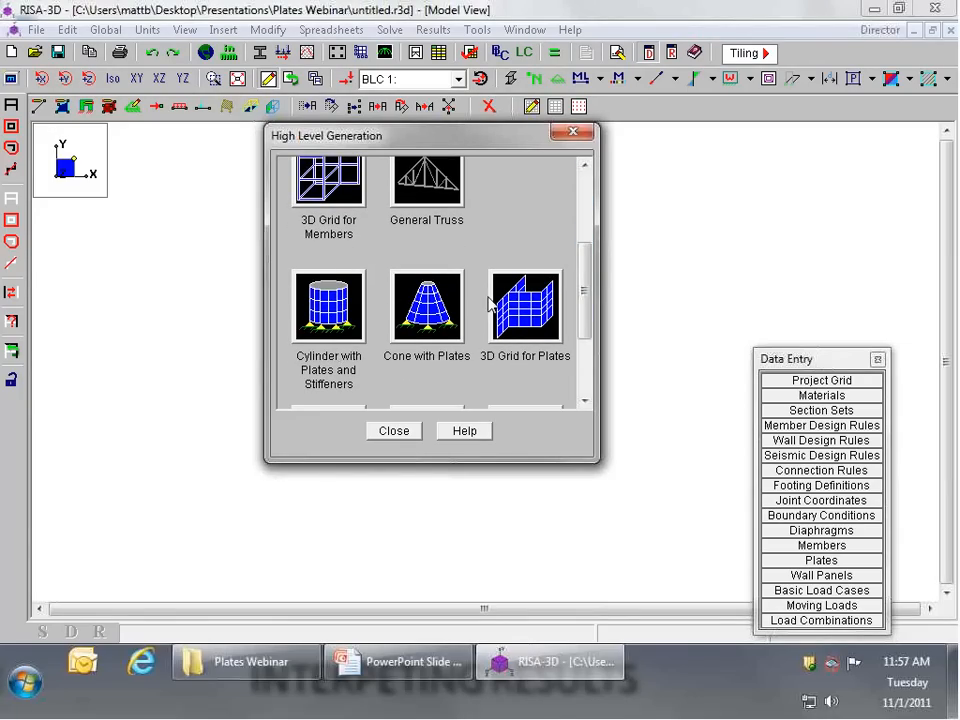
click(335, 308)
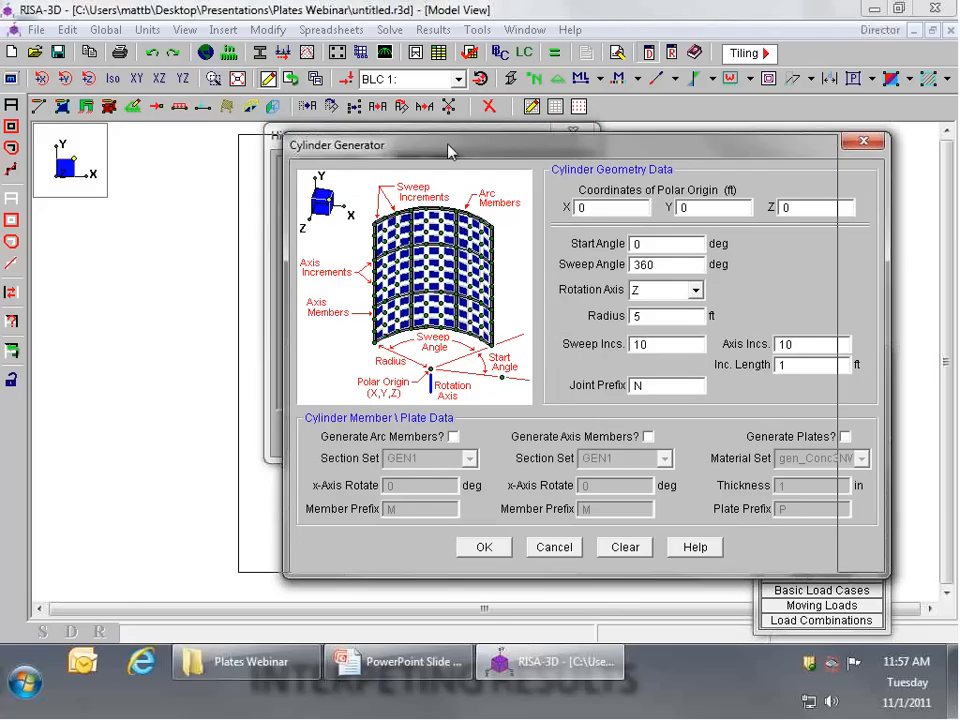
drag(449, 151, 348, 148)
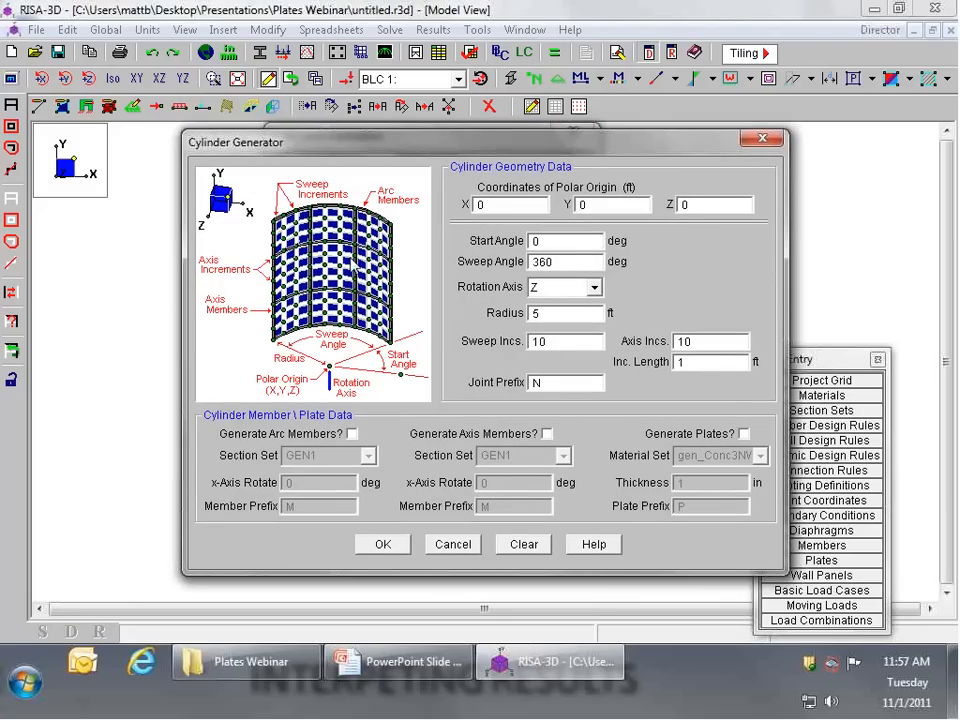
Step: Set the cylinder's rotation axis to Y, its radius to 20 ft and its sweep increments to 12
double_click(560, 262)
click(594, 288)
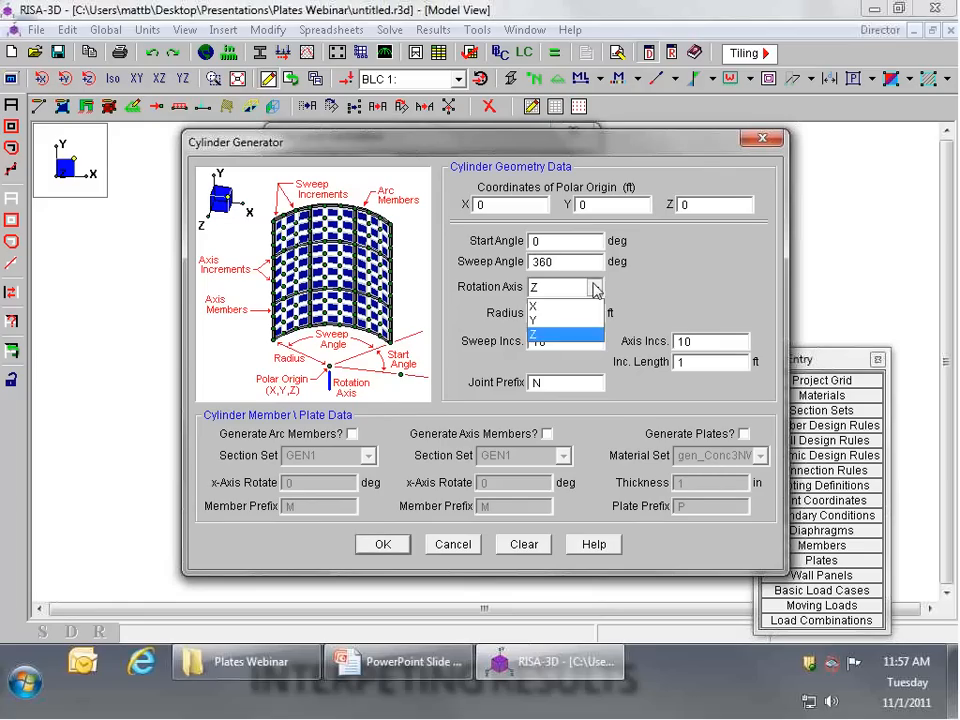
click(550, 318)
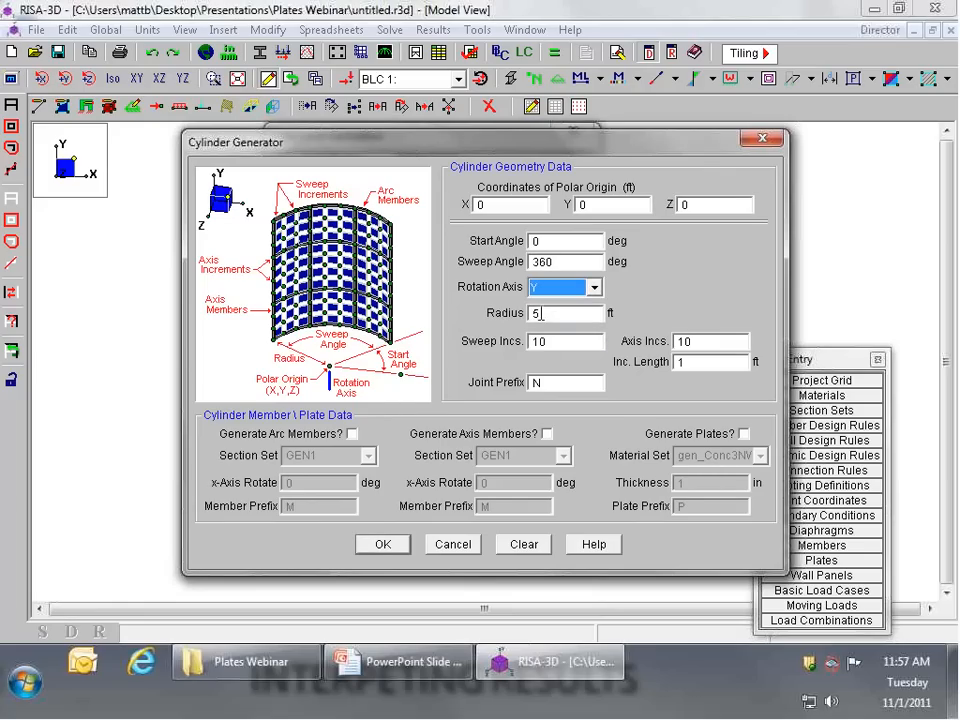
drag(537, 313, 490, 318)
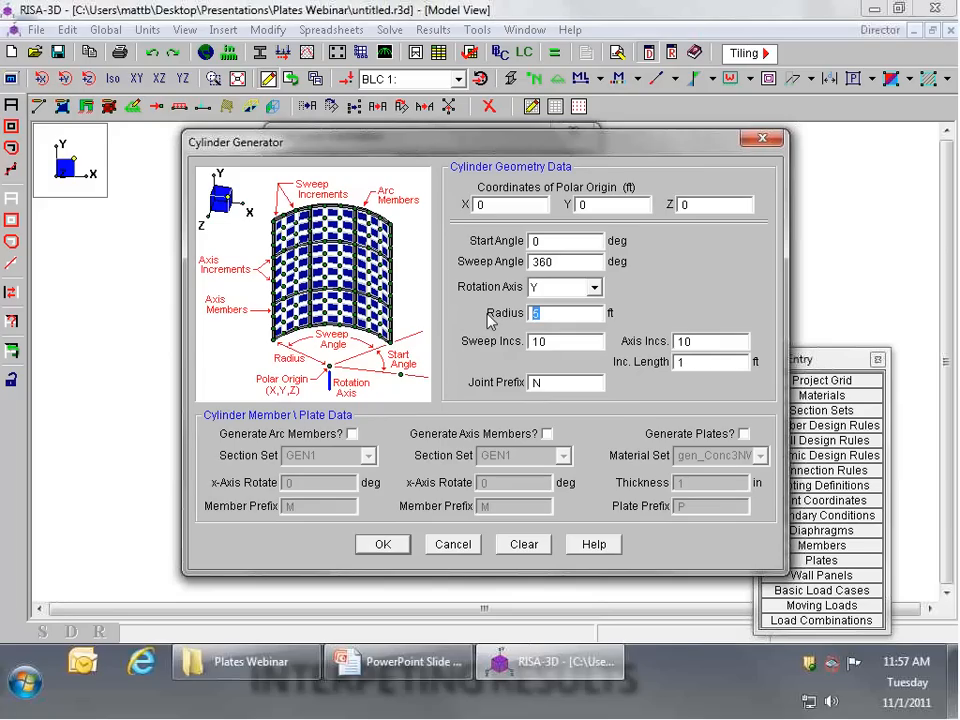
text(20)
drag(547, 342, 513, 345)
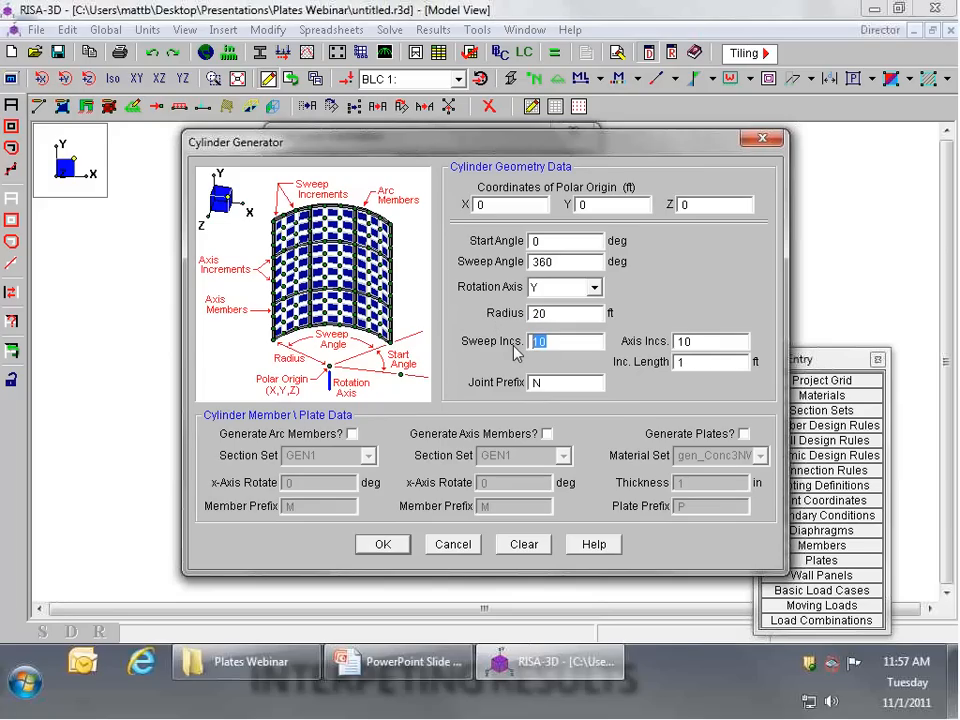
text(12)
Step: Enable plate generation with gen_Steel material and a thickness of .5 in, and generate the cylinder
click(744, 434)
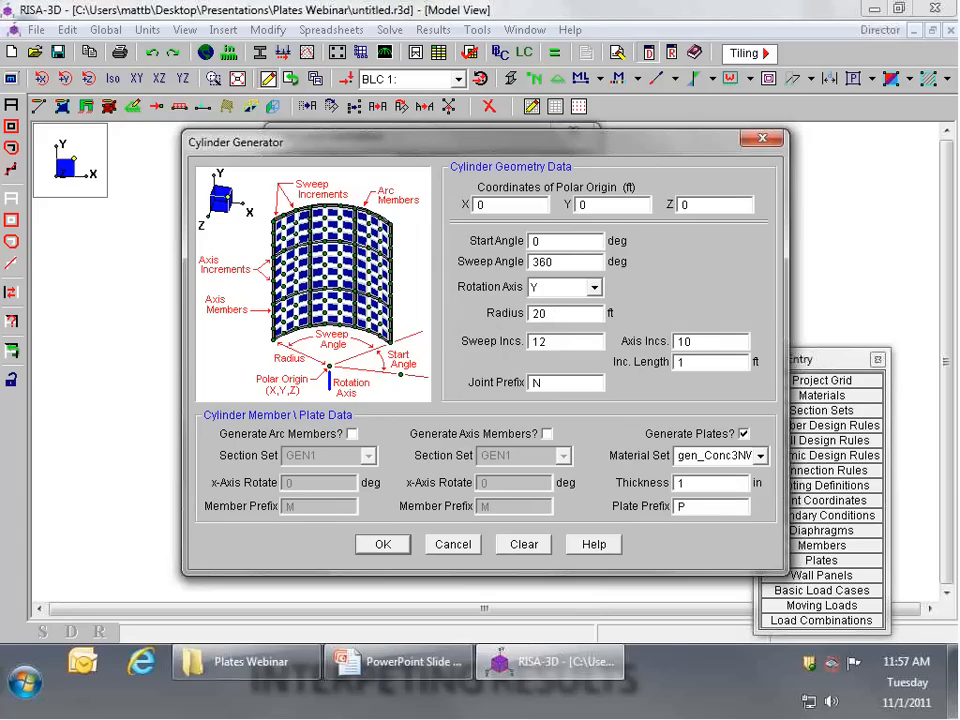
click(760, 455)
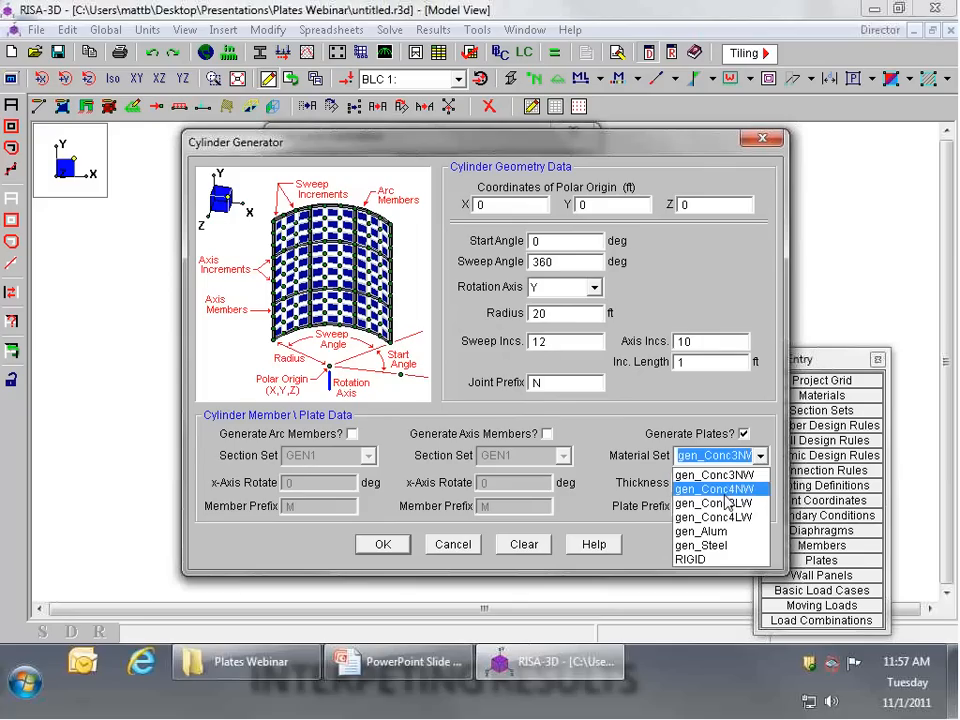
click(703, 545)
key(Tab)
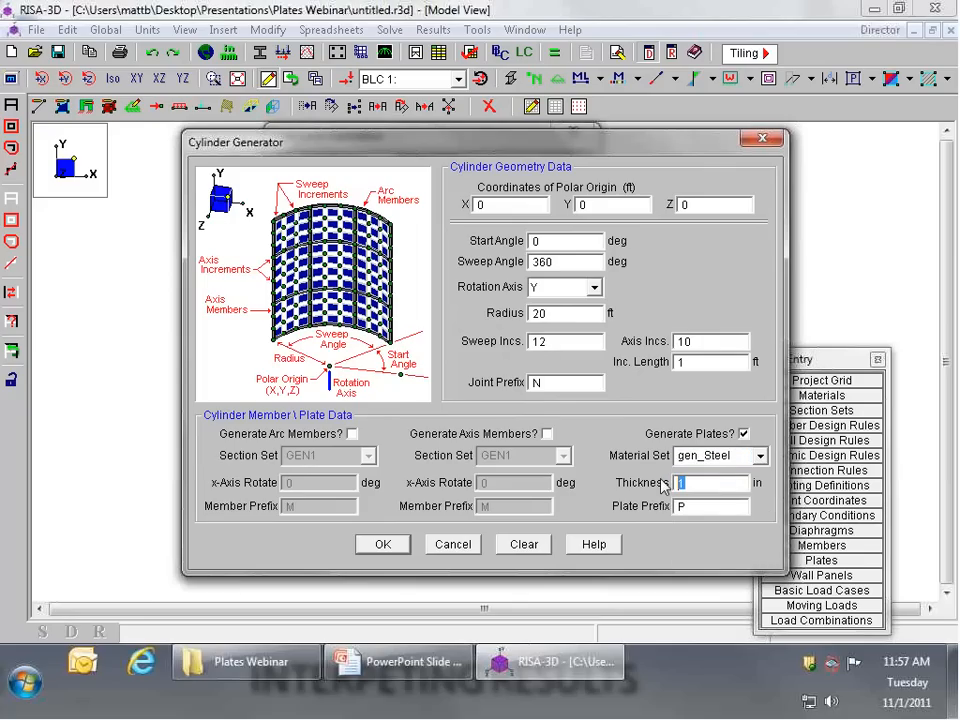
text(.5)
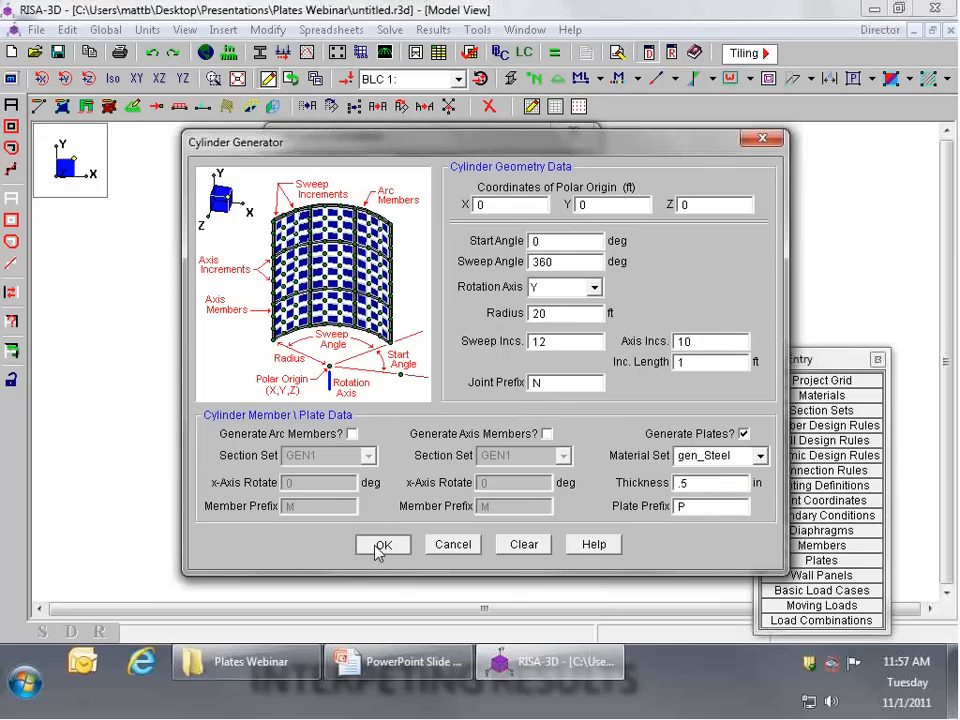
click(382, 545)
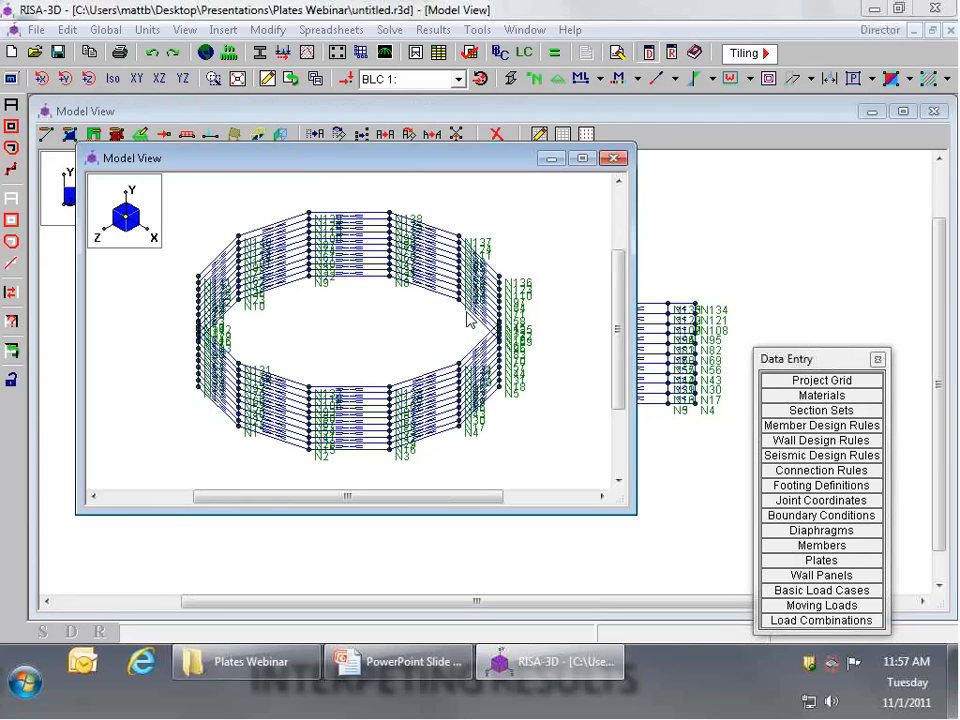
Step: Close the extra model view and show the cylinder isometrically in the remaining view
click(613, 158)
click(113, 79)
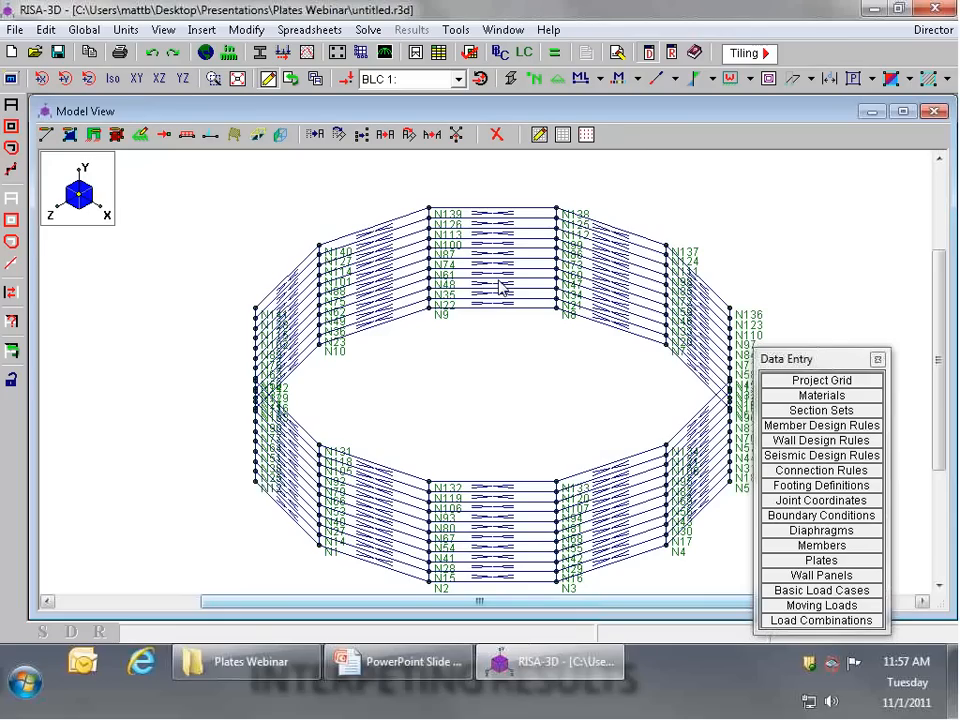
scroll(515, 268, down, 3)
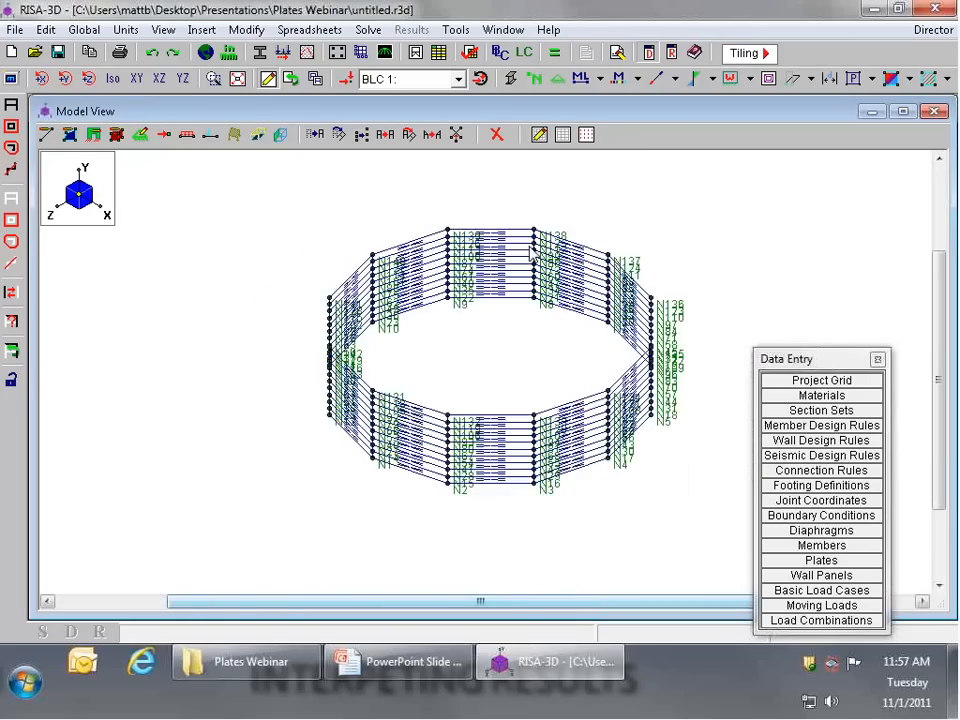
scroll(610, 253, up, 3)
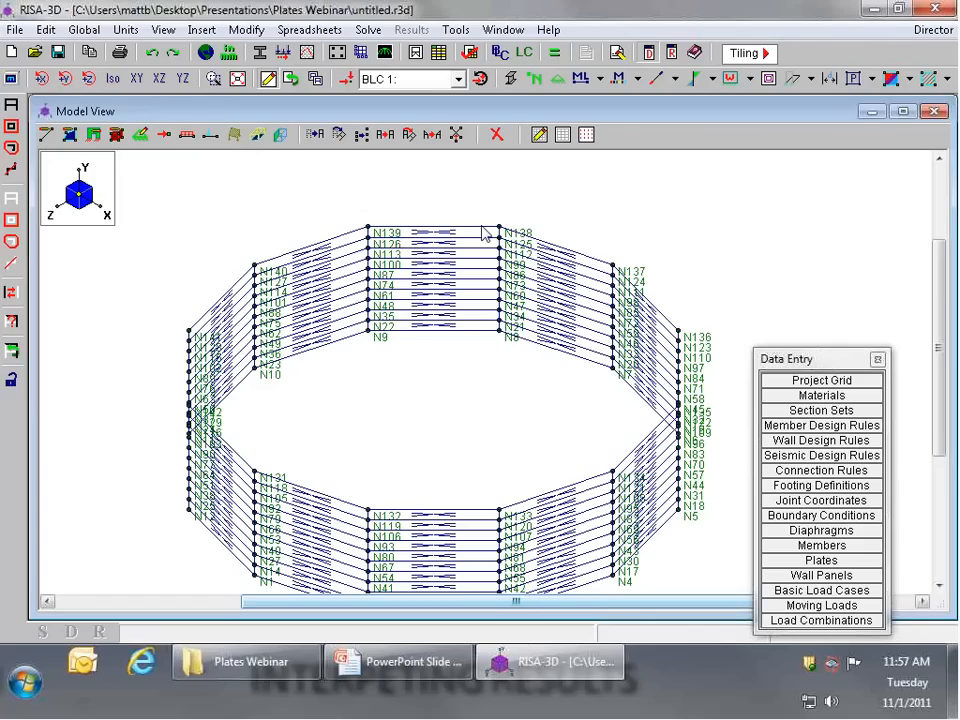
scroll(483, 233, up, 2)
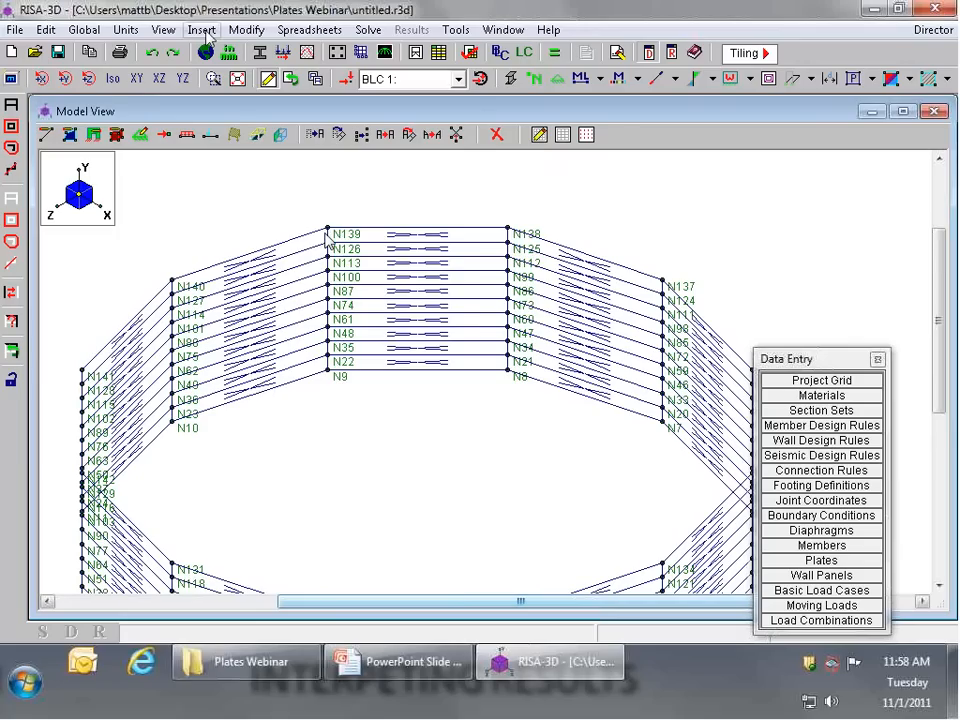
Step: Submesh all the cylinder's quadrilateral plates into 10 pieces along the A-B side and 1 along the B-C side
click(246, 29)
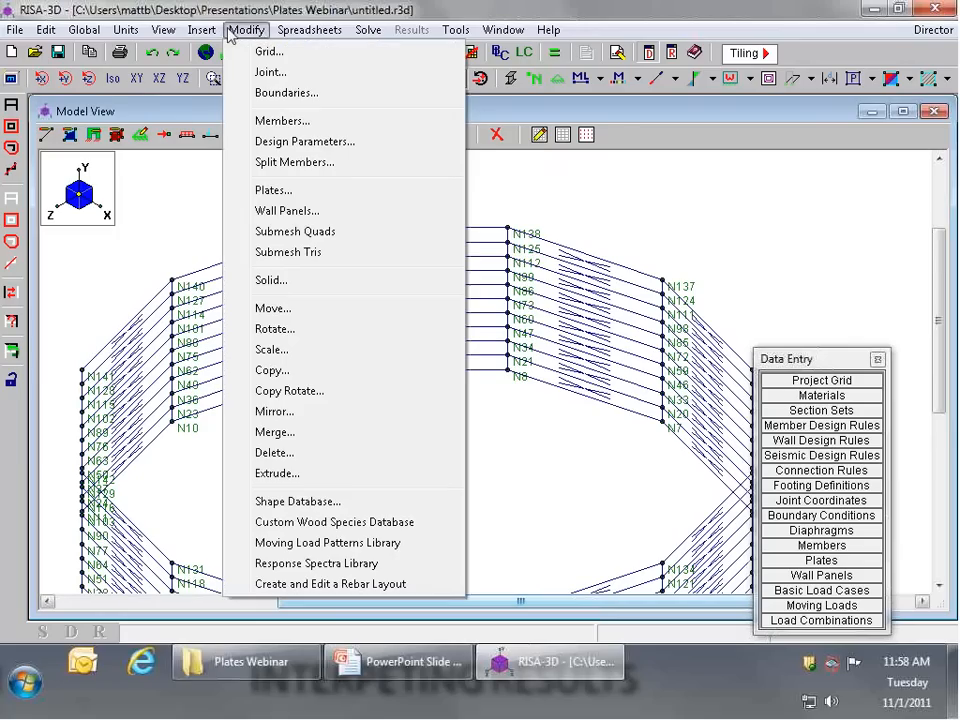
click(272, 234)
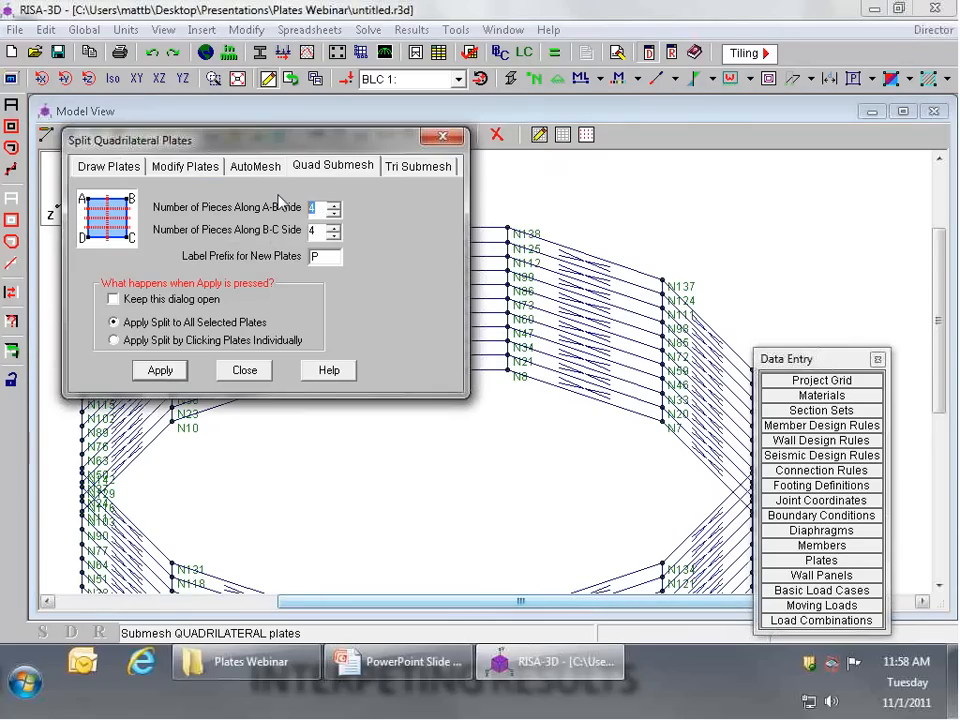
text(10)
click(158, 371)
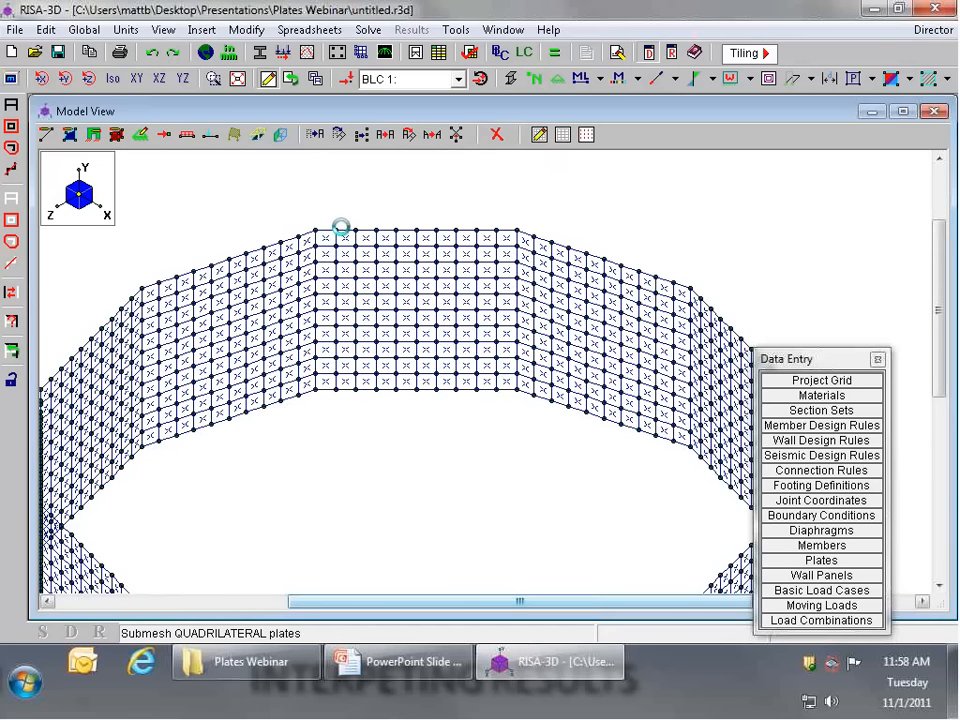
scroll(341, 230, up, 2)
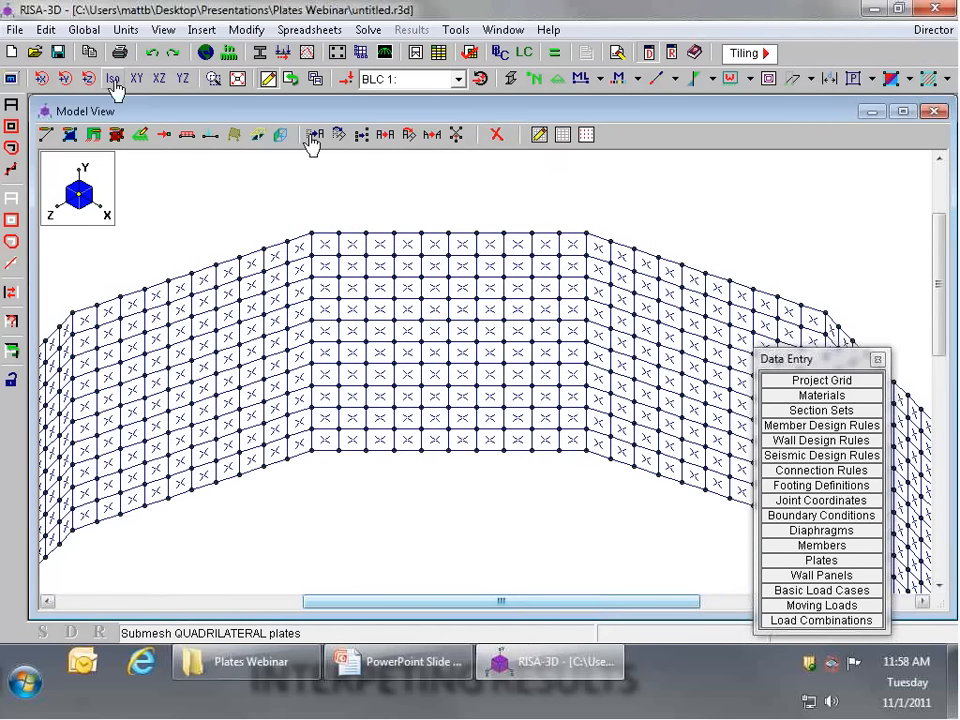
click(257, 78)
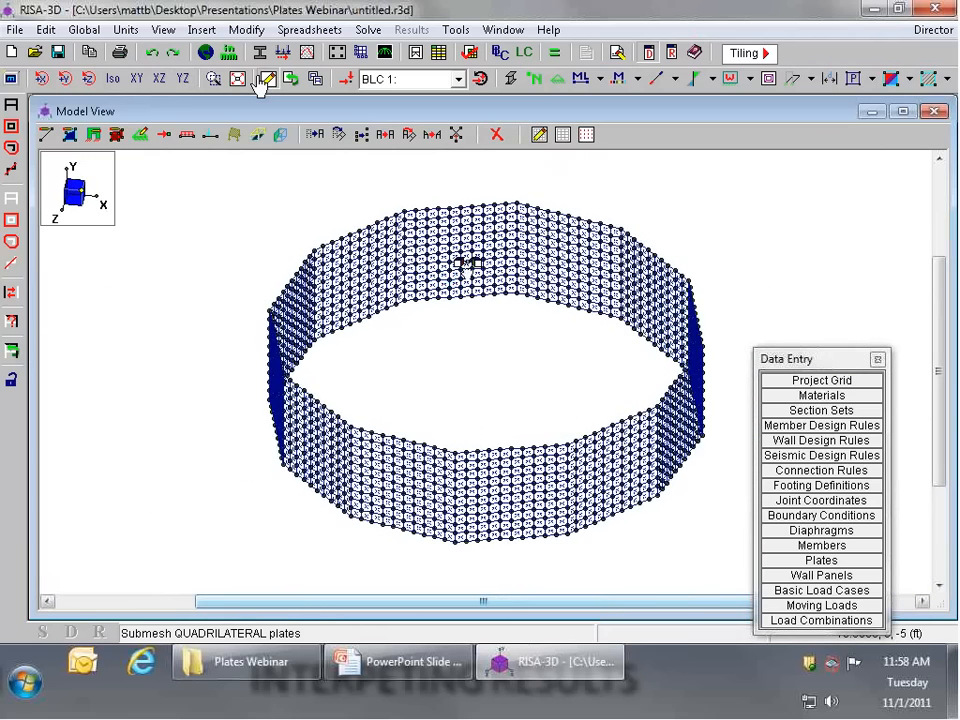
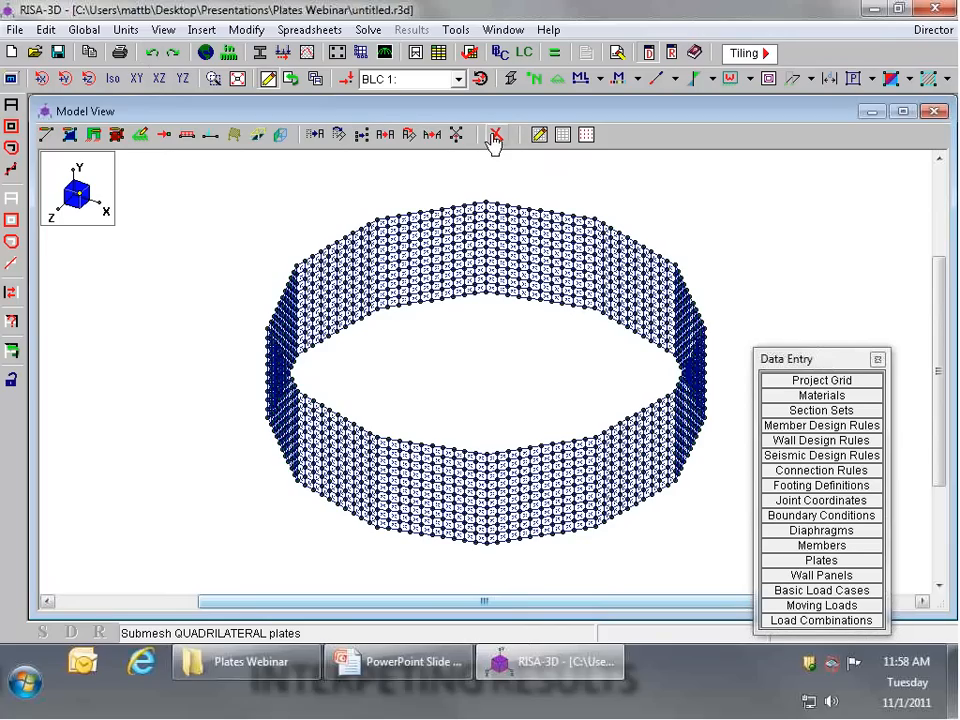
Step: Undo the submeshed cylinder, regenerate it with 120 sweep increments, and close the extra model view
click(151, 56)
click(151, 56)
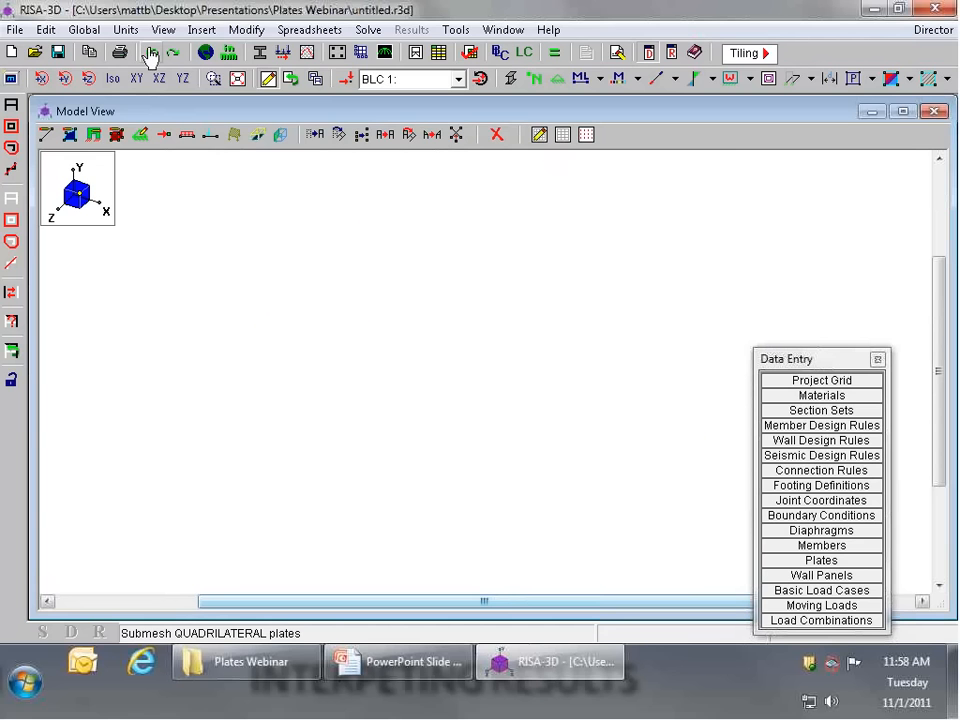
click(201, 29)
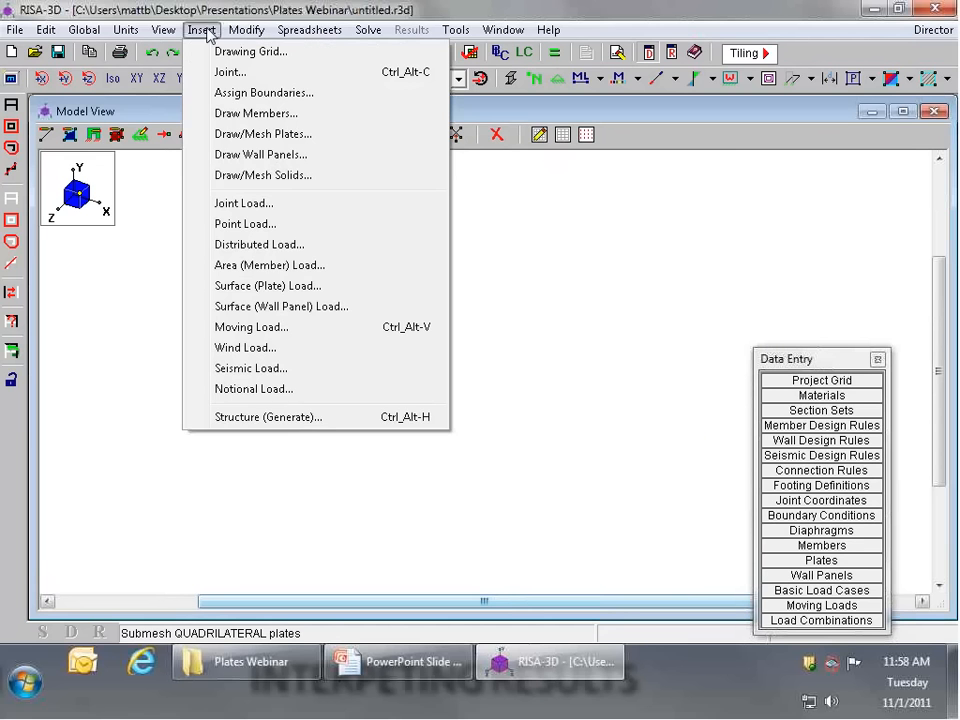
click(326, 420)
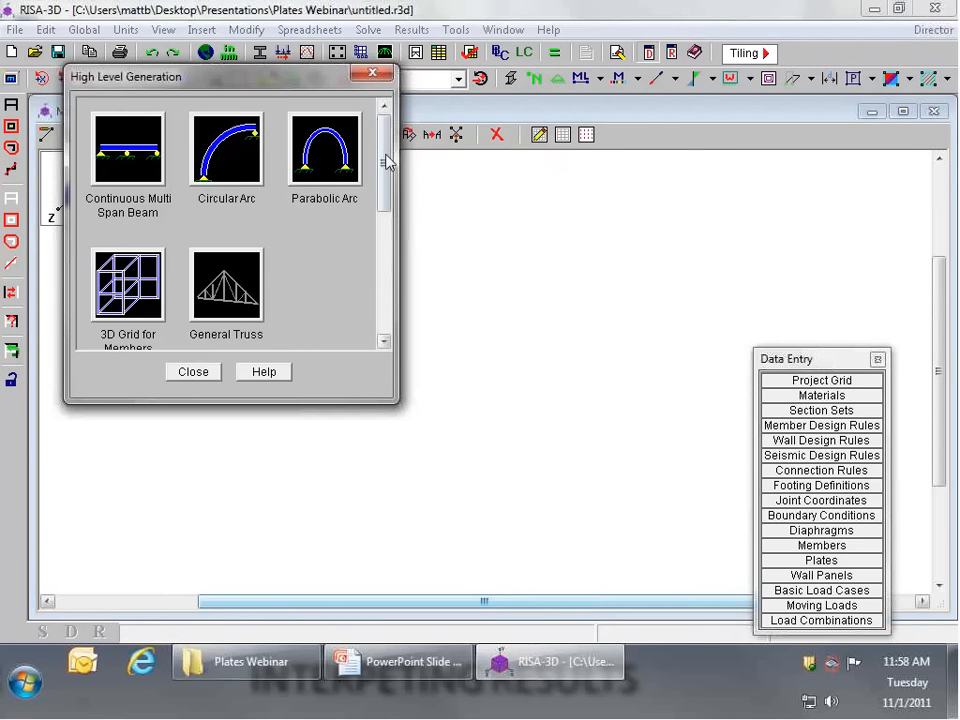
drag(385, 154, 385, 240)
click(127, 210)
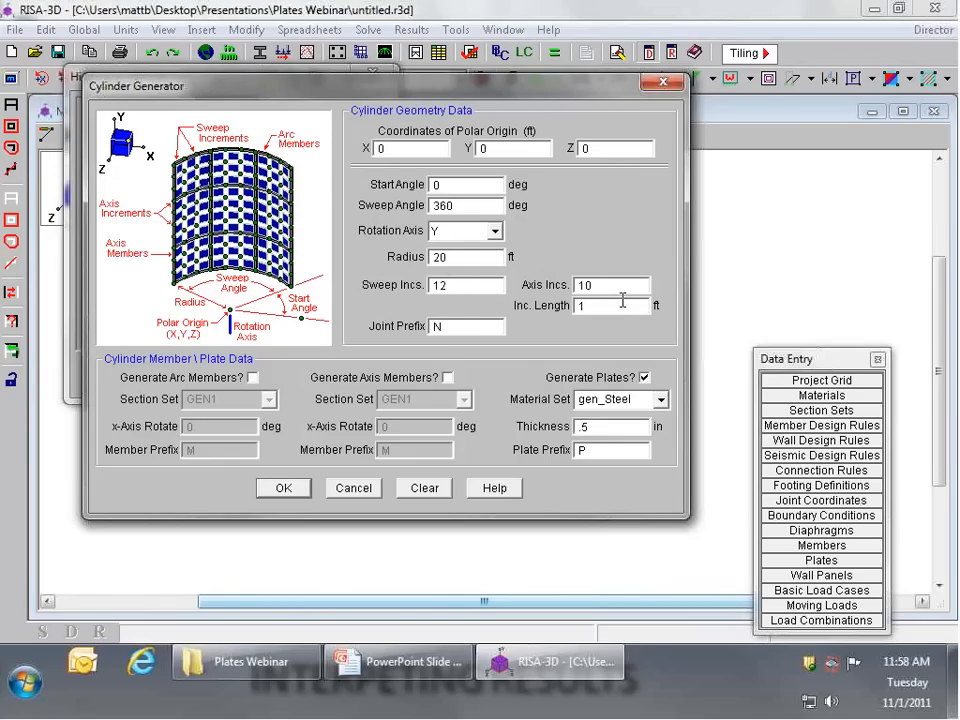
text(0)
key(Return)
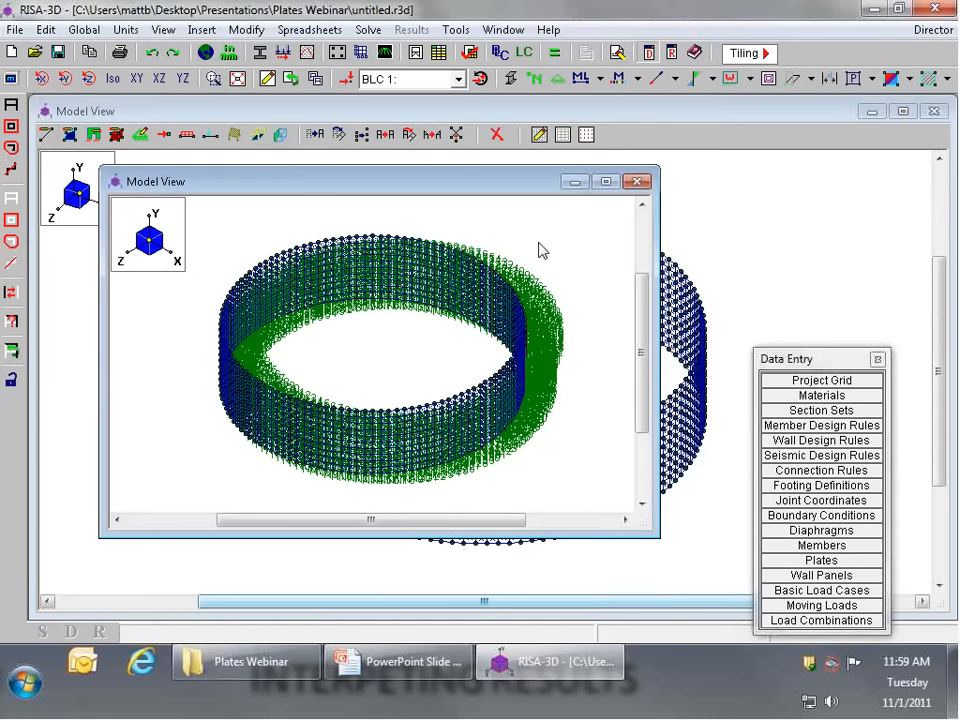
click(636, 182)
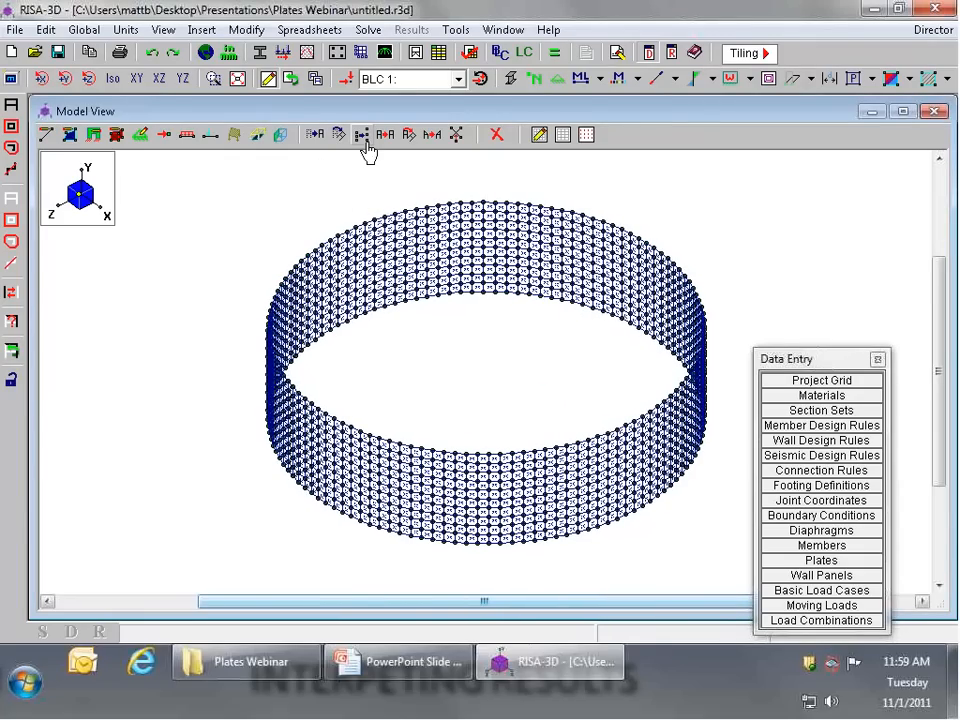
Step: Assign pinned boundary conditions to all joints along the cylinder's bottom edge, boxing them in the XY view
click(140, 82)
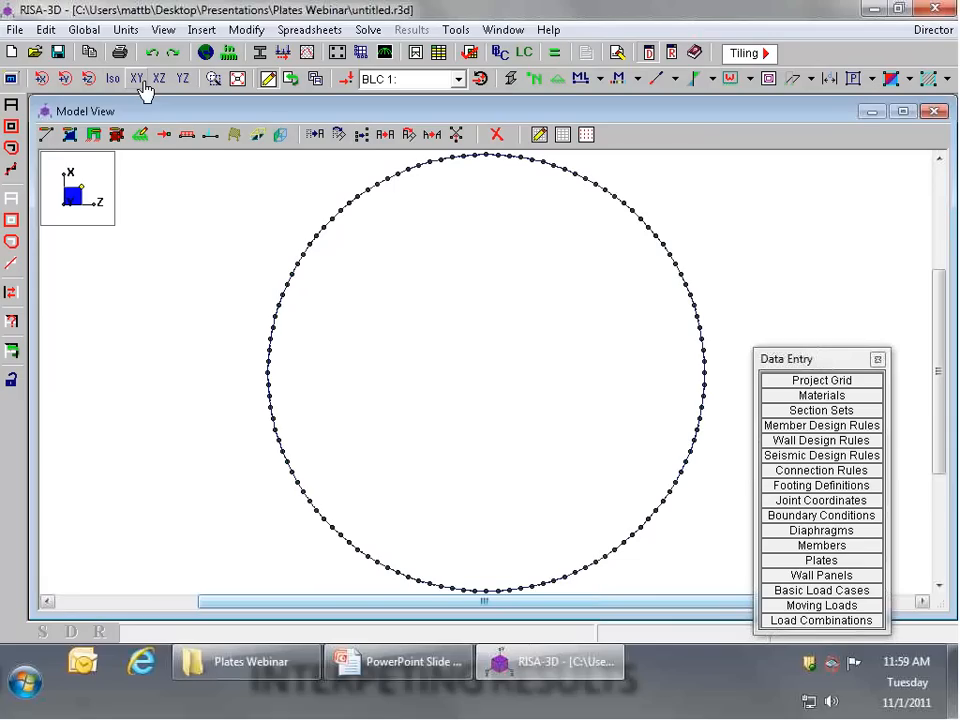
click(136, 80)
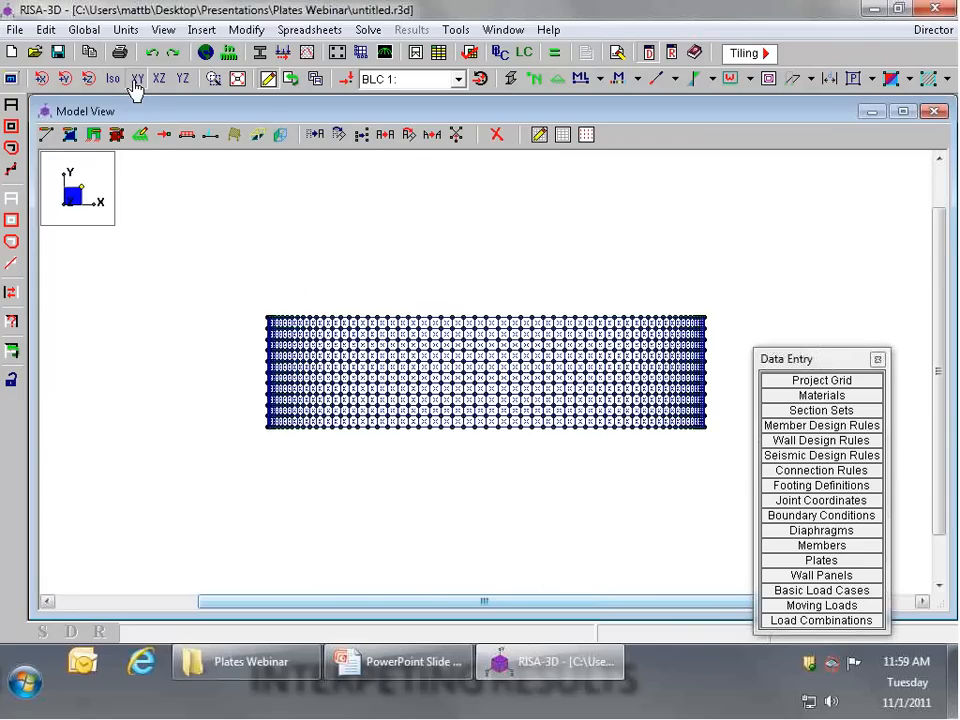
click(140, 134)
click(275, 418)
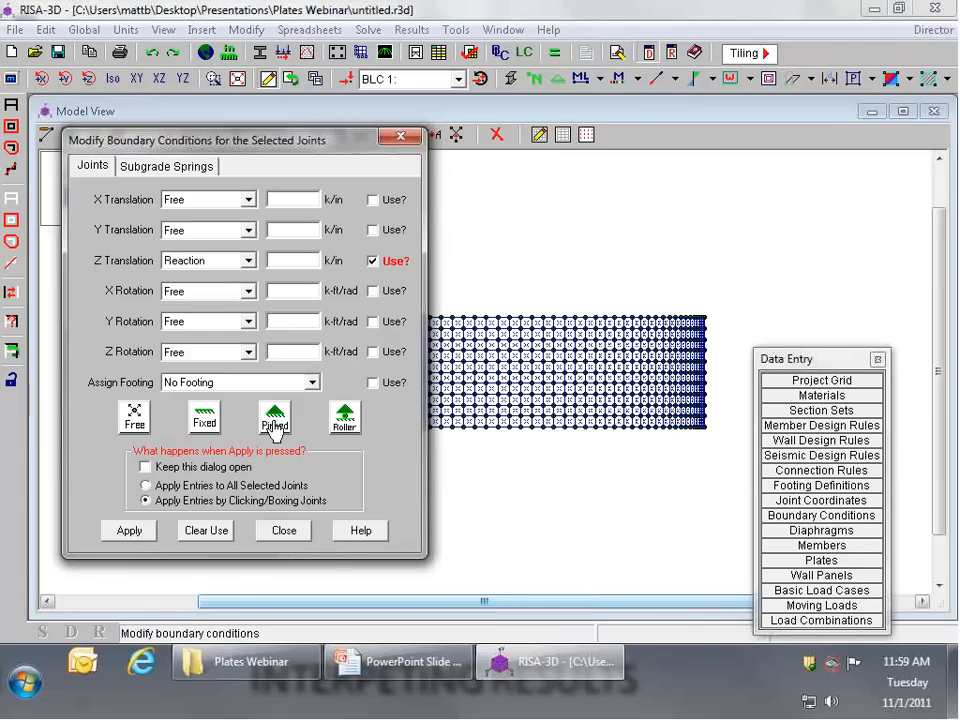
click(134, 533)
drag(248, 443, 730, 427)
Step: Unselect the whole model and box-select only the bottom four rows of cylinder plates
scroll(547, 370, up, 3)
scroll(322, 371, down, 4)
scroll(508, 315, up, 3)
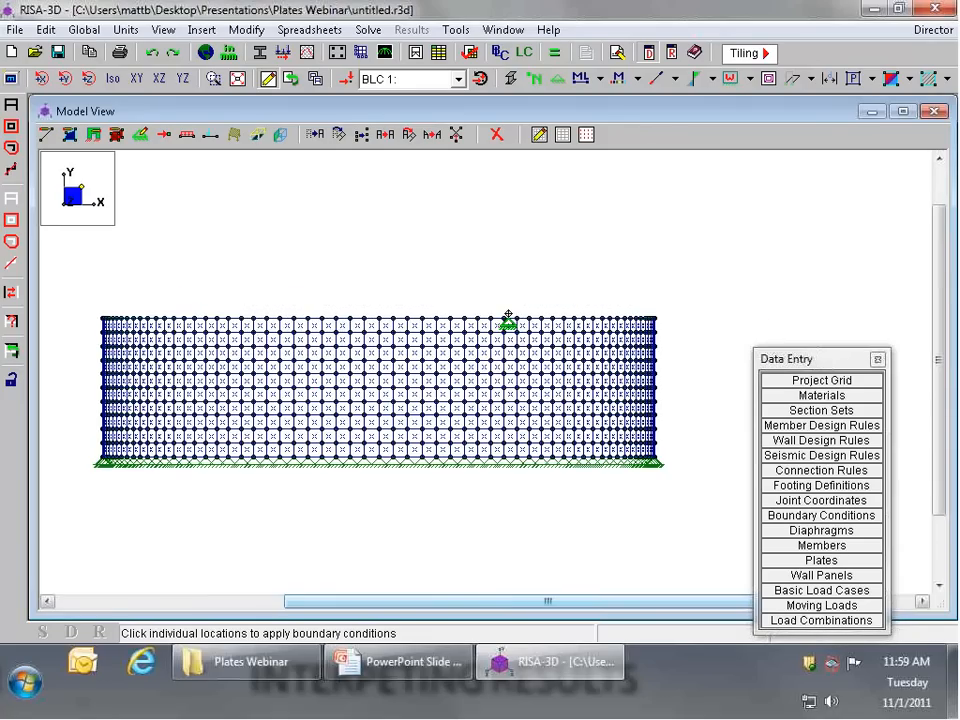
scroll(508, 315, up, 1)
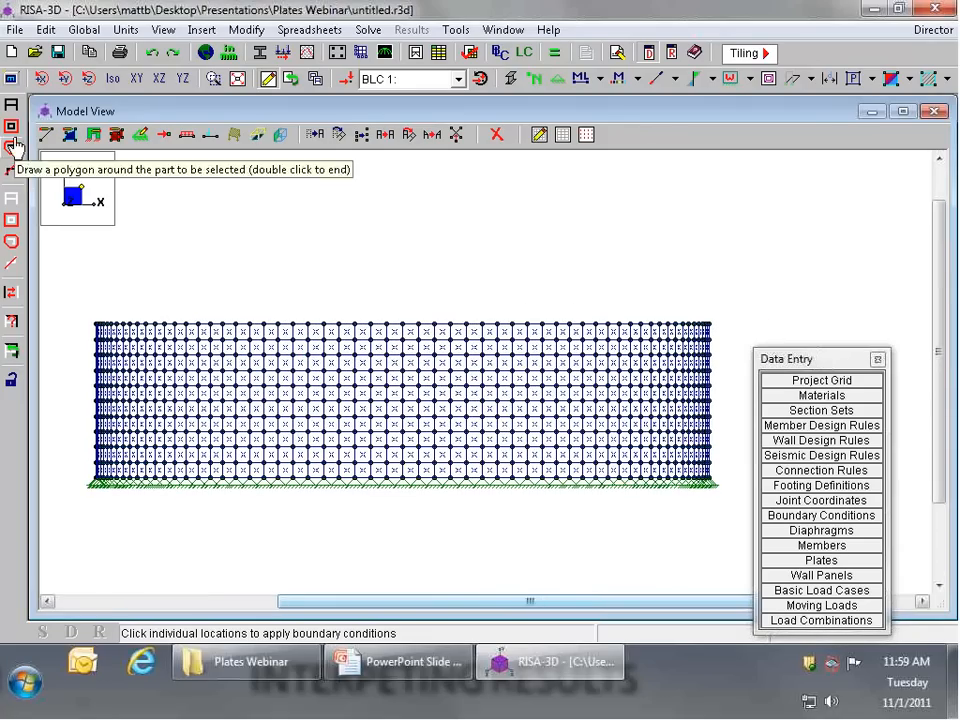
click(11, 197)
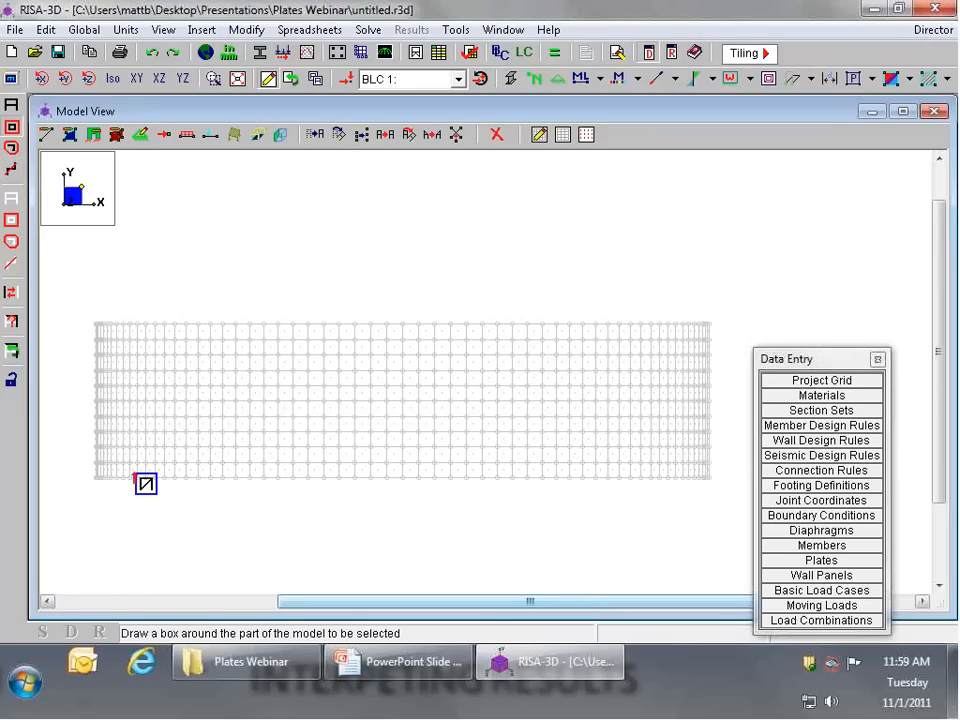
drag(80, 486, 722, 424)
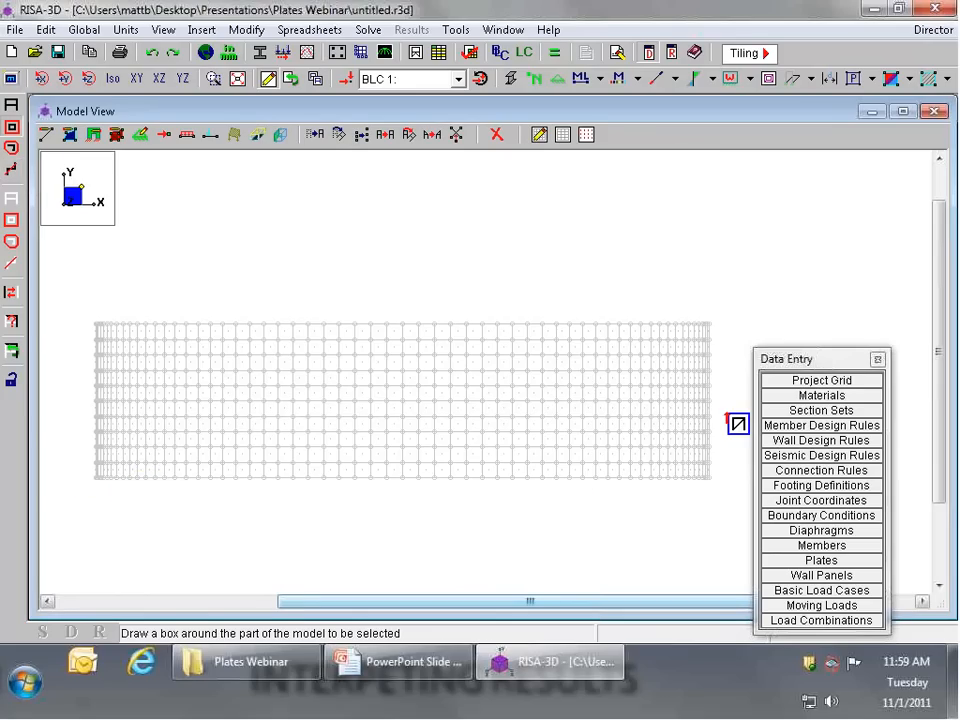
scroll(531, 456, up, 1)
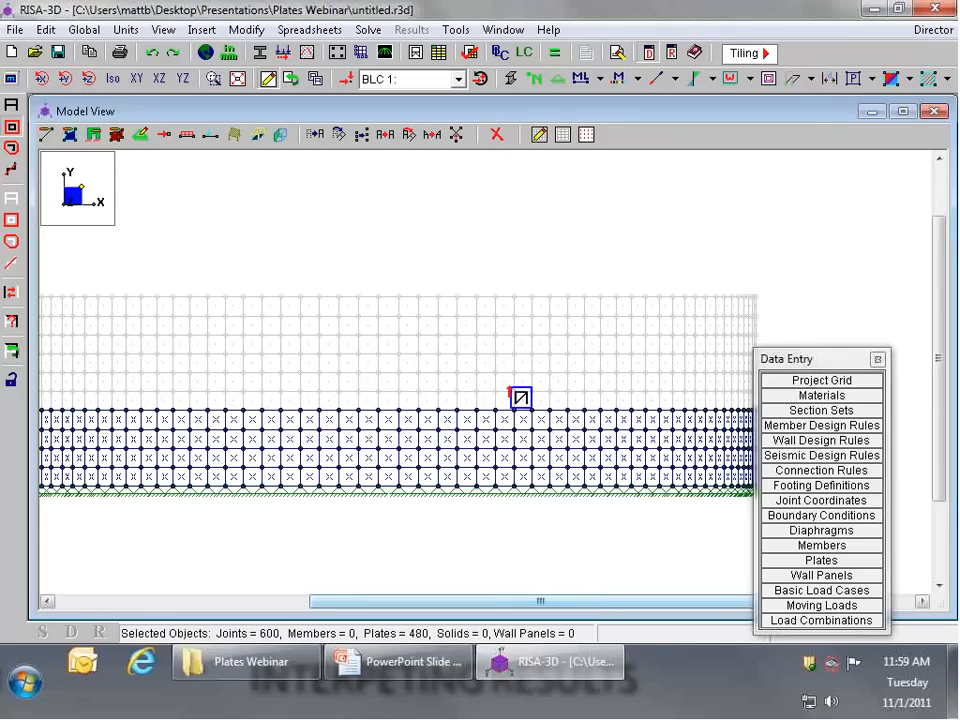
scroll(531, 425, down, 1)
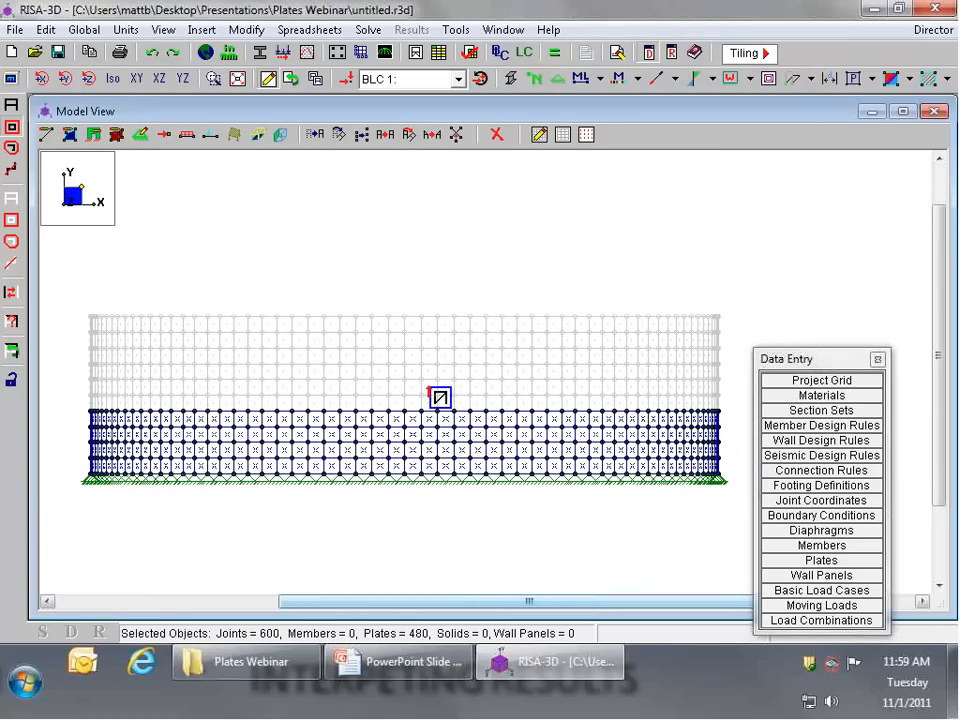
Step: Apply a z-direction surface load of .25 ksf in load case 1 to all selected plates and check its direction around the cylinder
click(259, 137)
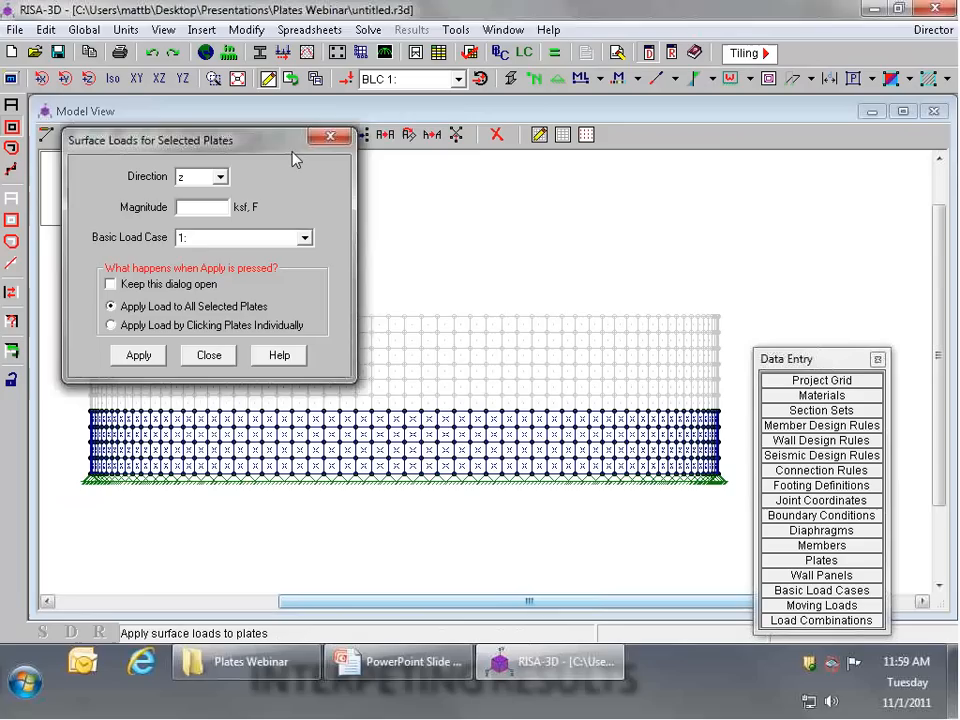
drag(268, 143, 374, 135)
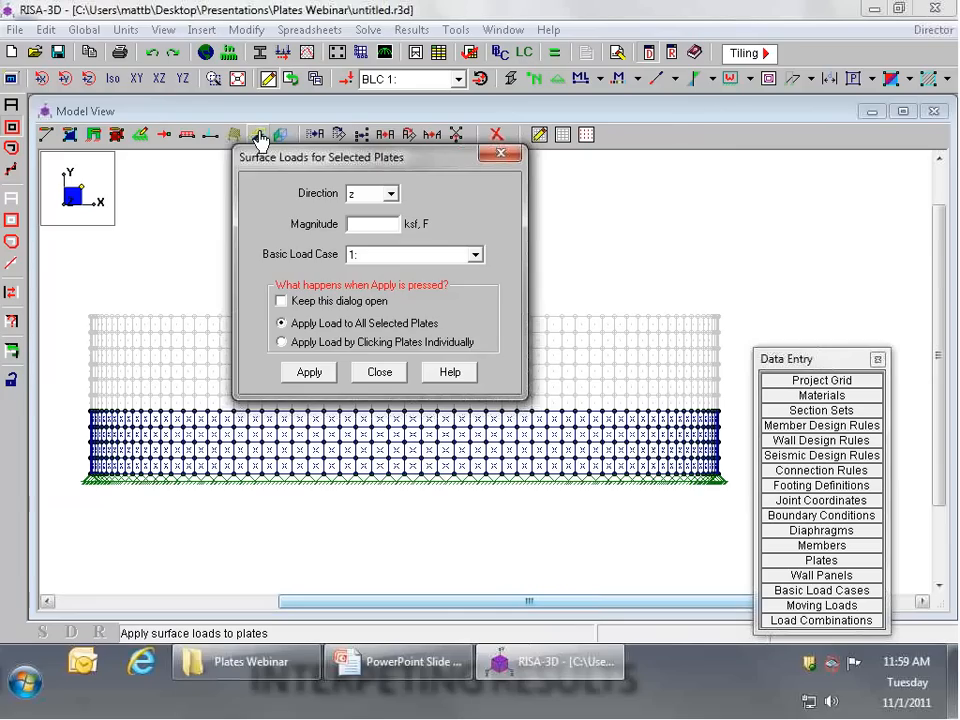
click(370, 193)
click(352, 203)
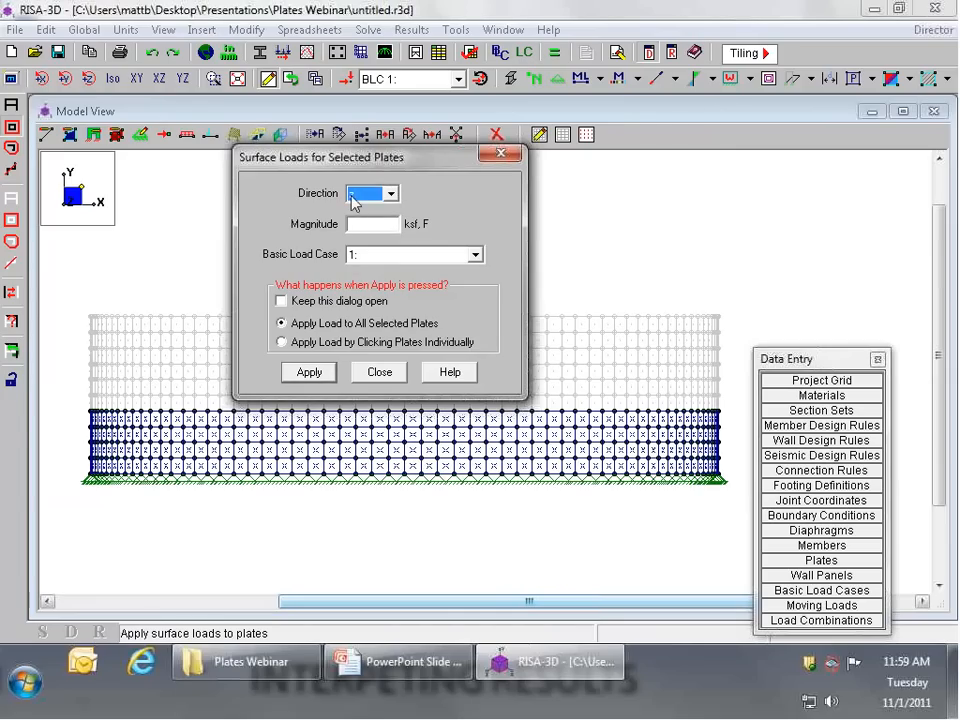
key(Tab)
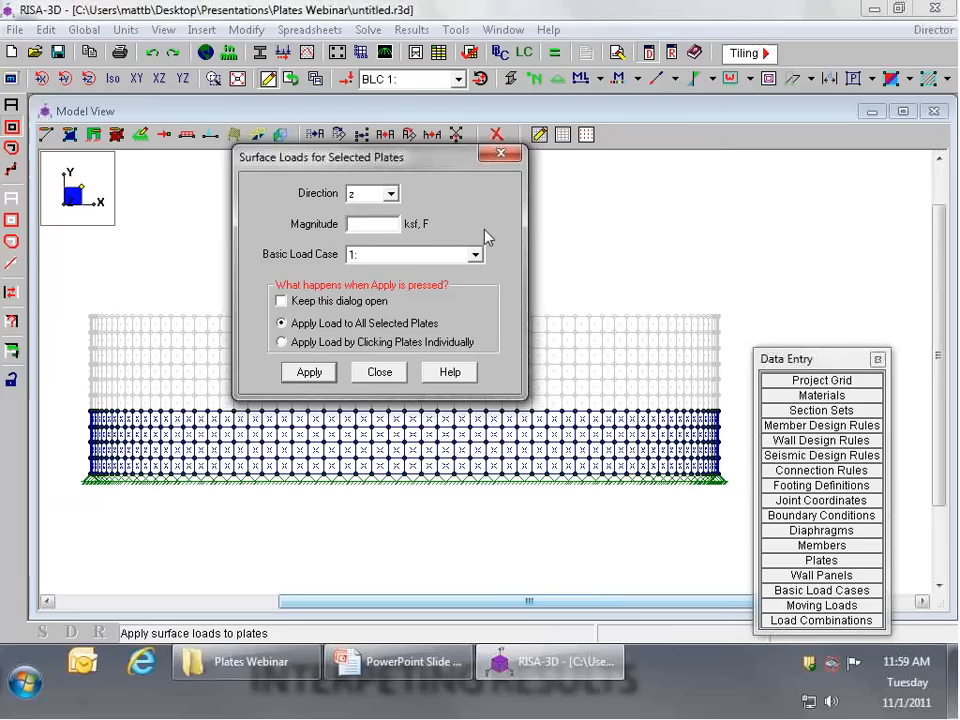
text(.25)
click(312, 376)
click(112, 80)
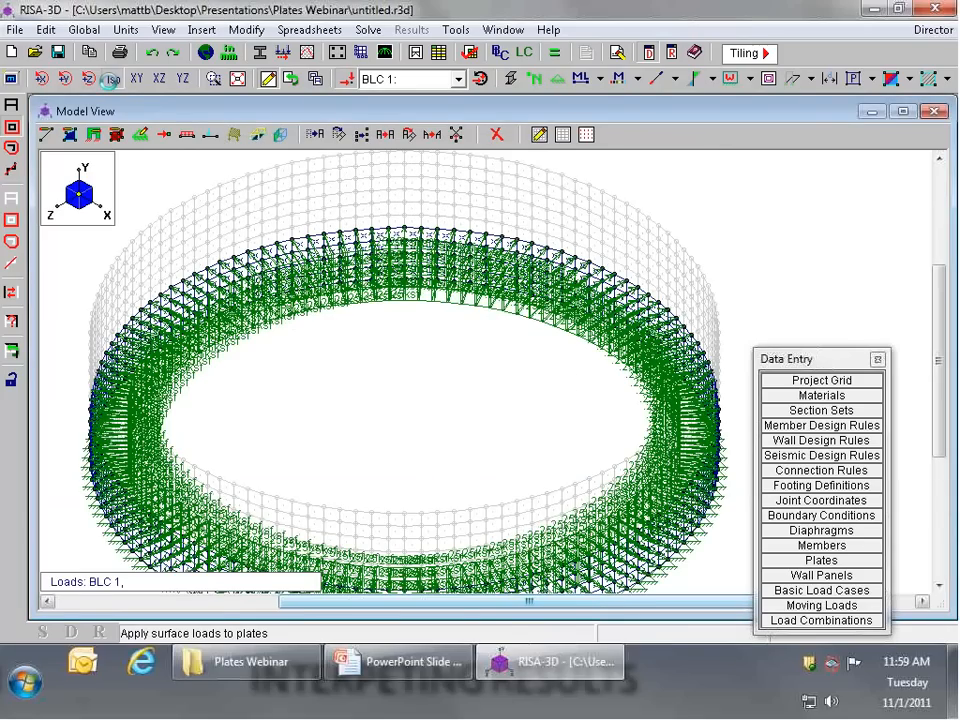
click(143, 79)
click(152, 80)
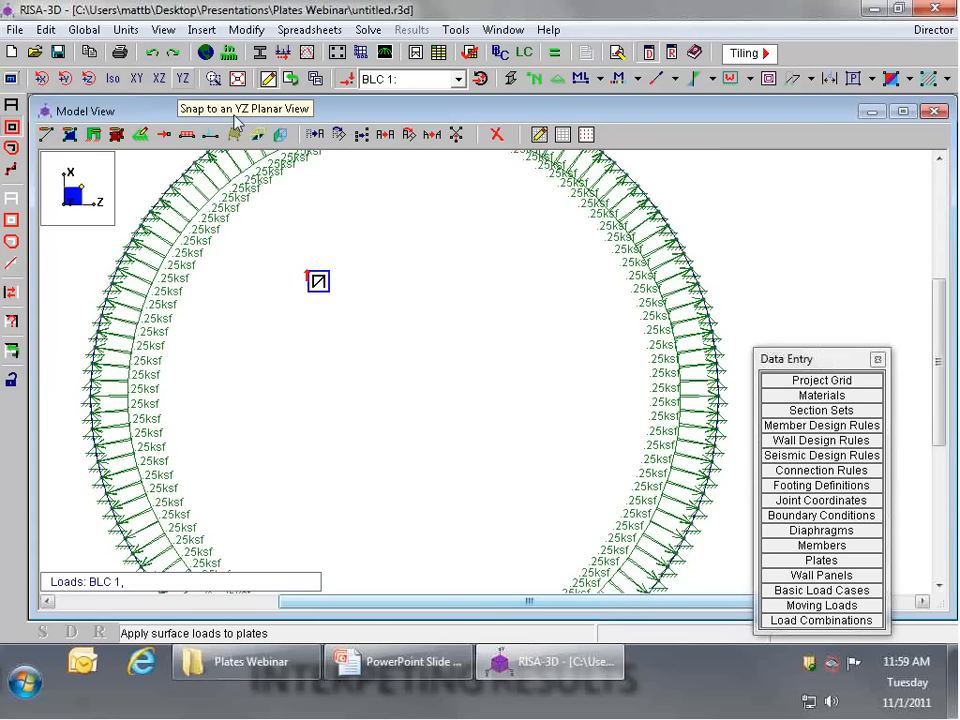
scroll(318, 281, down, 2)
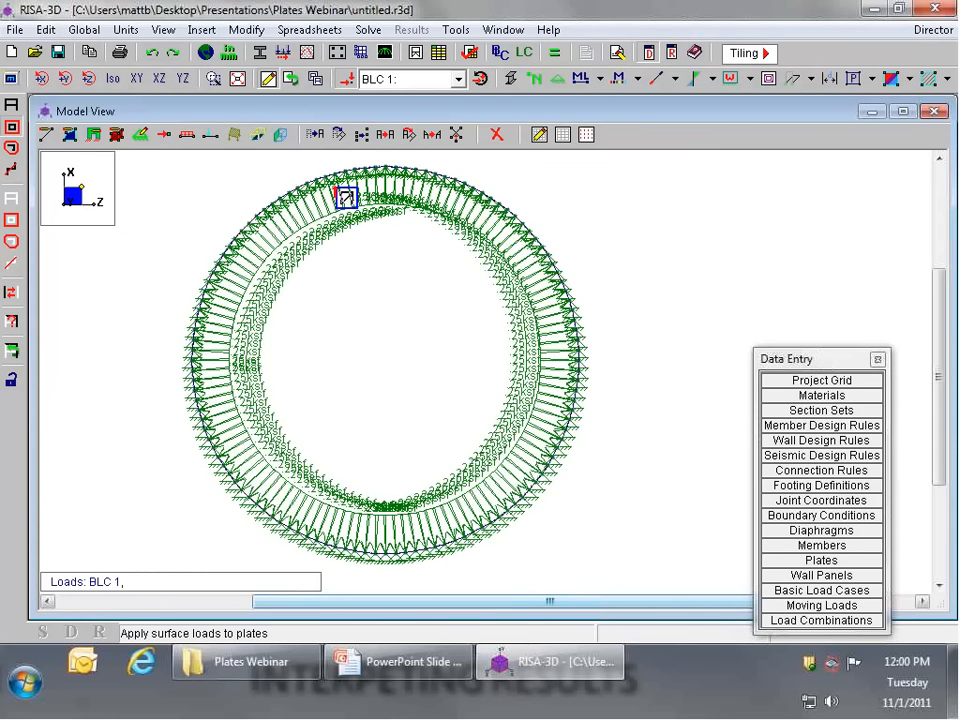
Step: Select only the middle three rows of plates and apply a z-direction surface load of 0.2 ksf in load case 1
click(155, 82)
scroll(299, 313, up, 5)
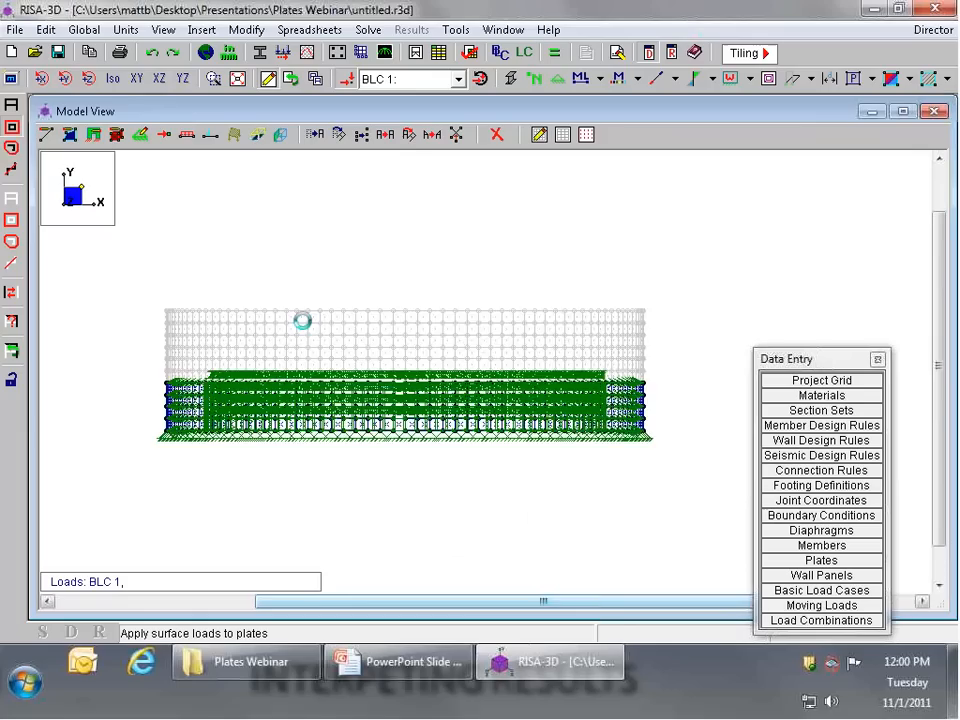
click(6, 136)
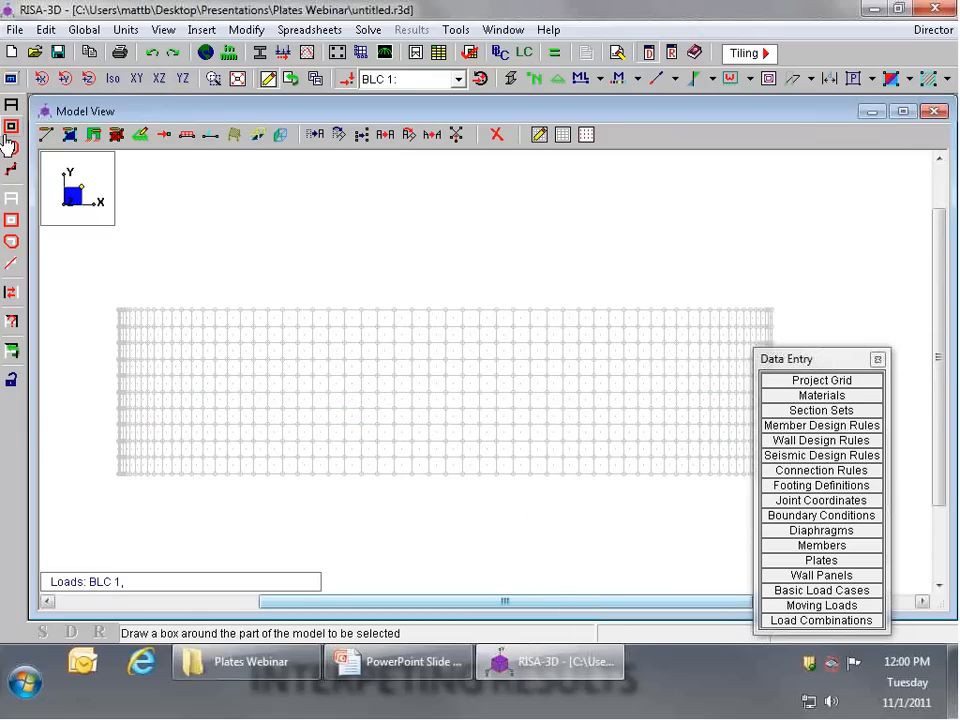
drag(112, 407, 781, 356)
drag(784, 358, 928, 378)
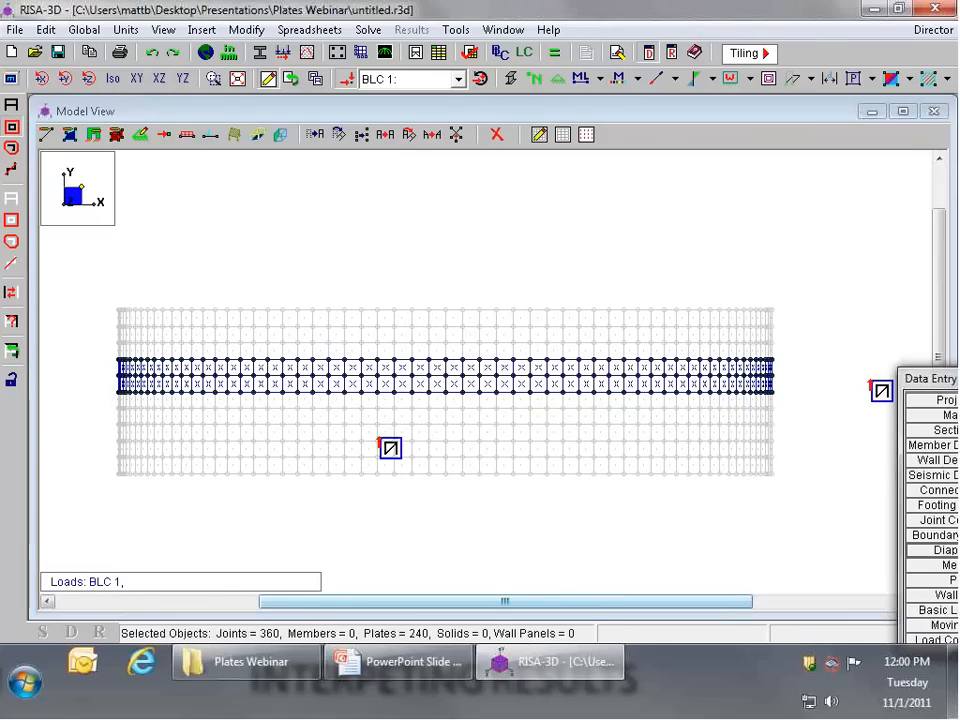
drag(105, 411, 783, 355)
click(259, 134)
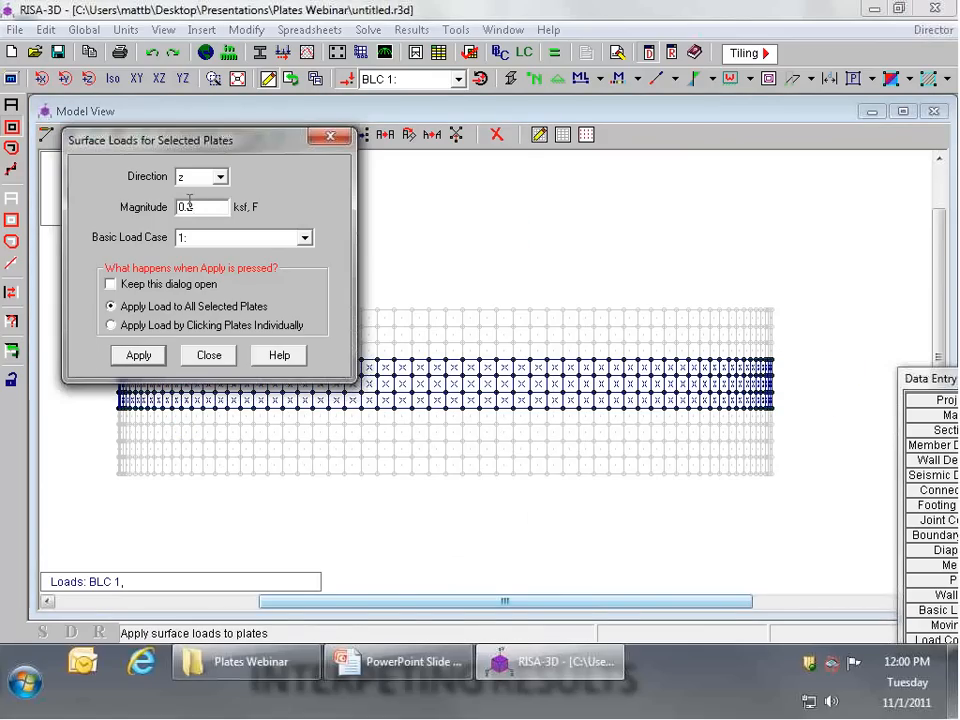
click(139, 358)
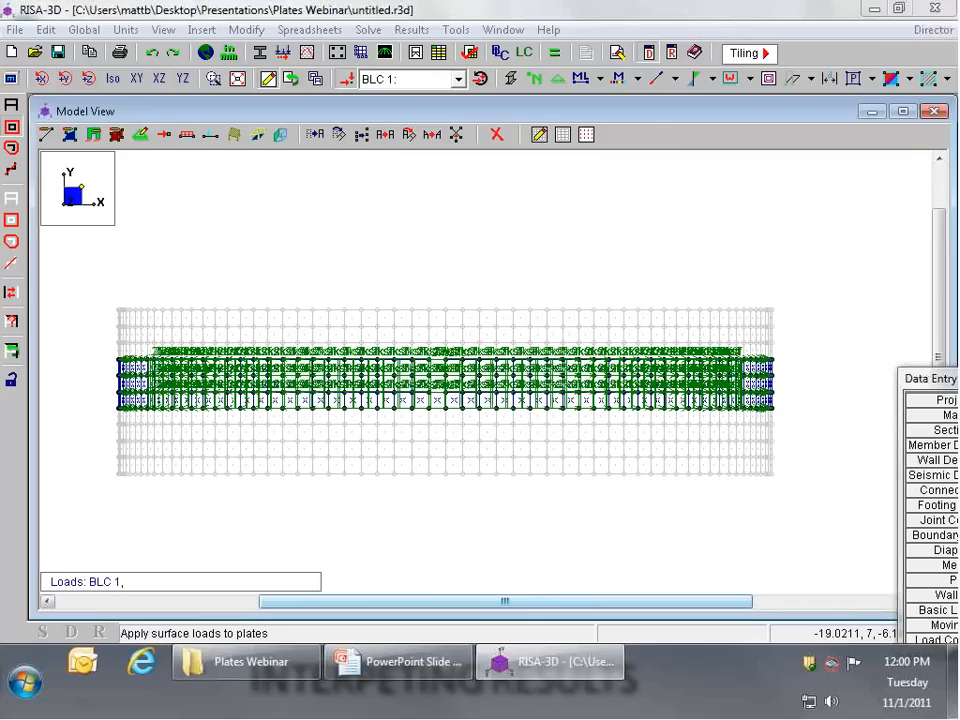
Step: Select only the top three rows of plates and apply a z-direction surface load of 0.15 ksf in load case 1
click(10, 127)
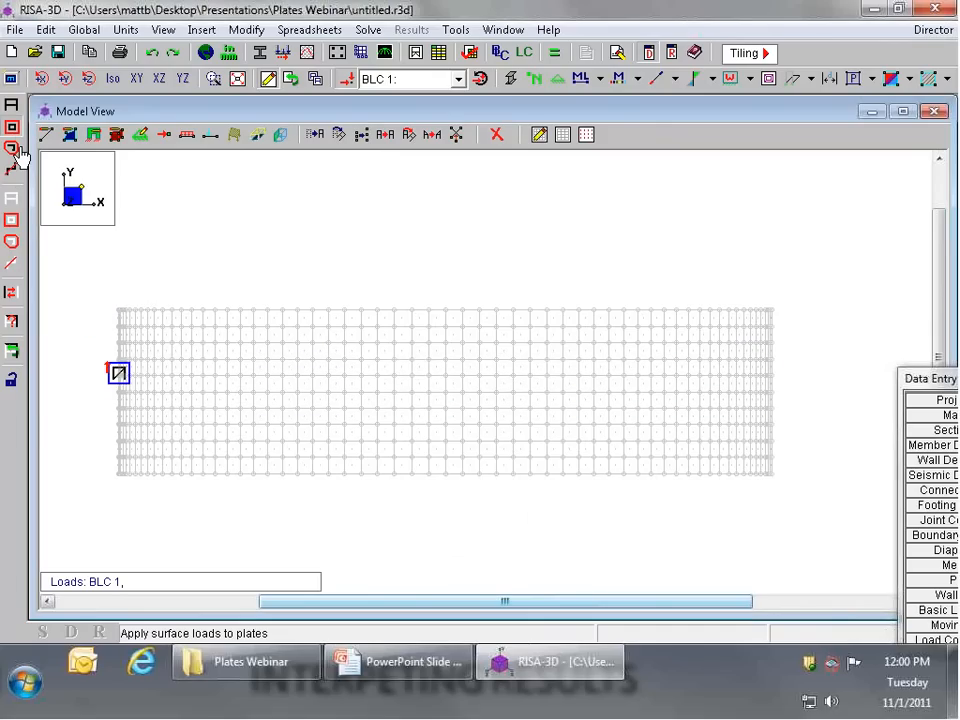
drag(108, 362, 836, 262)
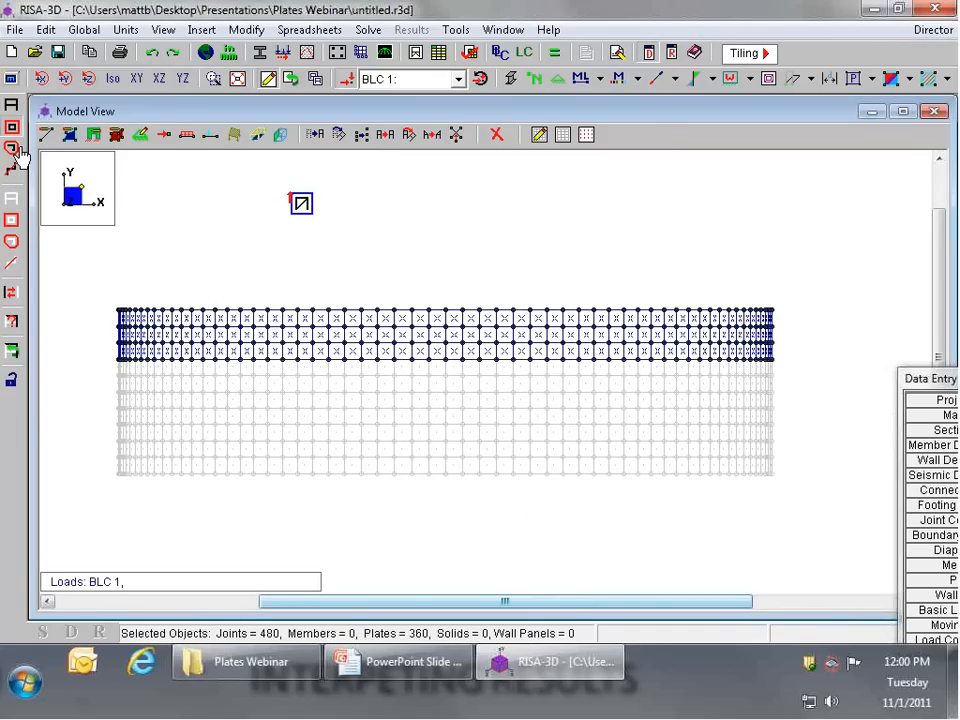
click(257, 134)
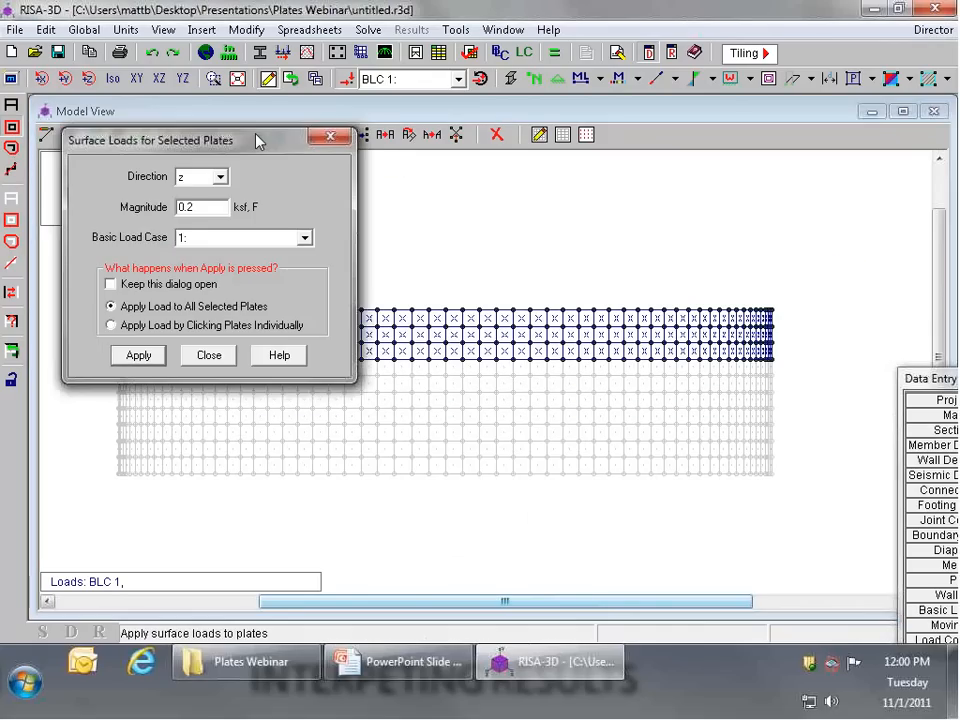
key(BackSpace)
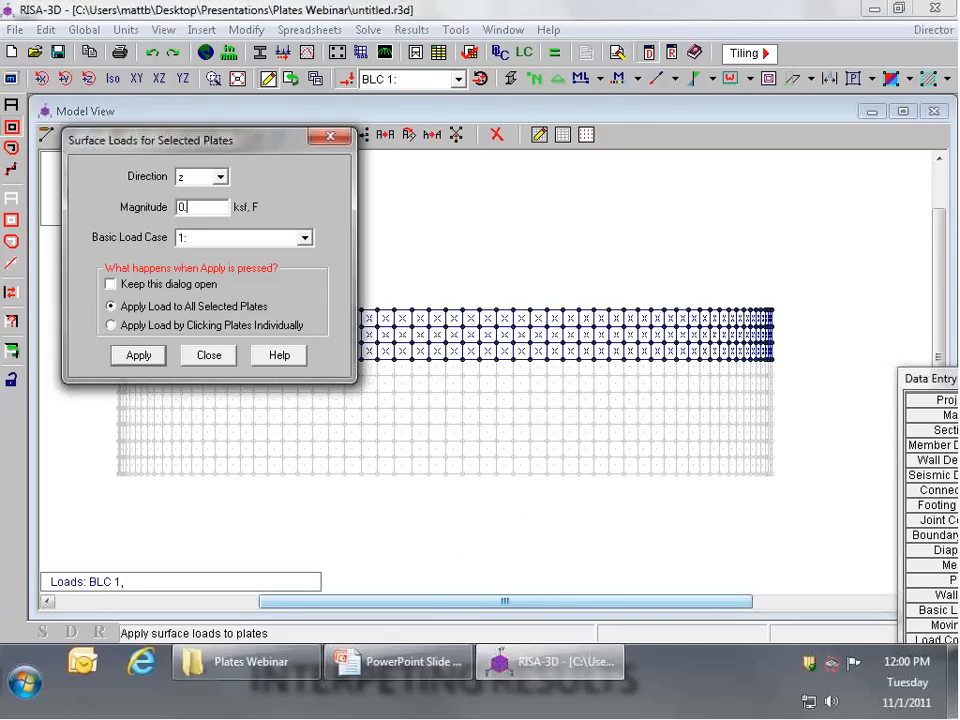
text(15)
click(145, 360)
Step: Reselect the whole model and show the loaded cylinder isometrically
click(12, 108)
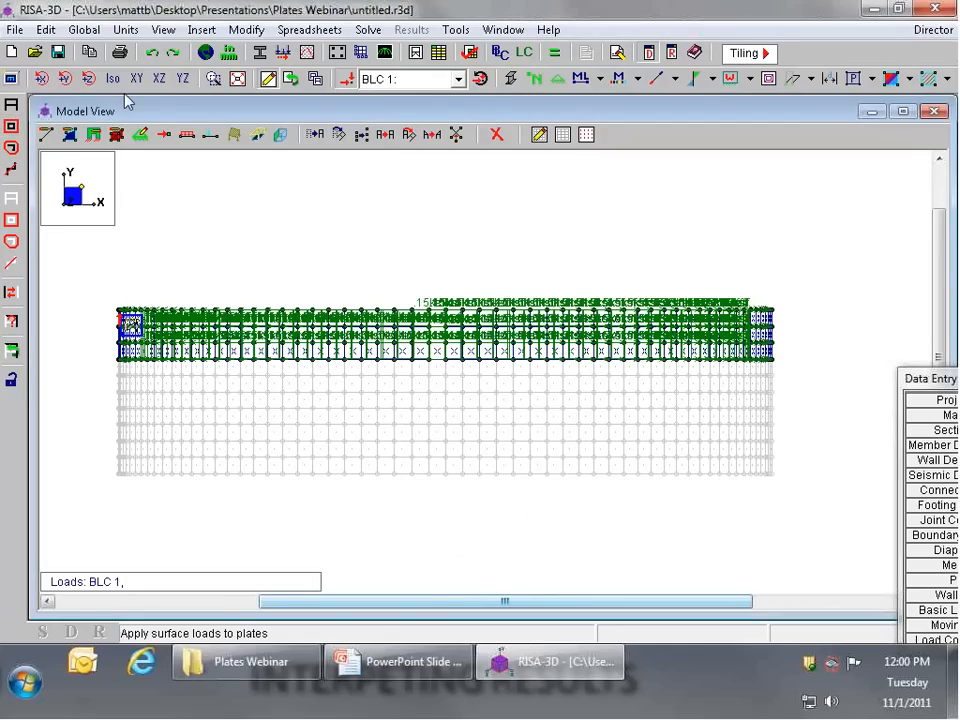
click(127, 82)
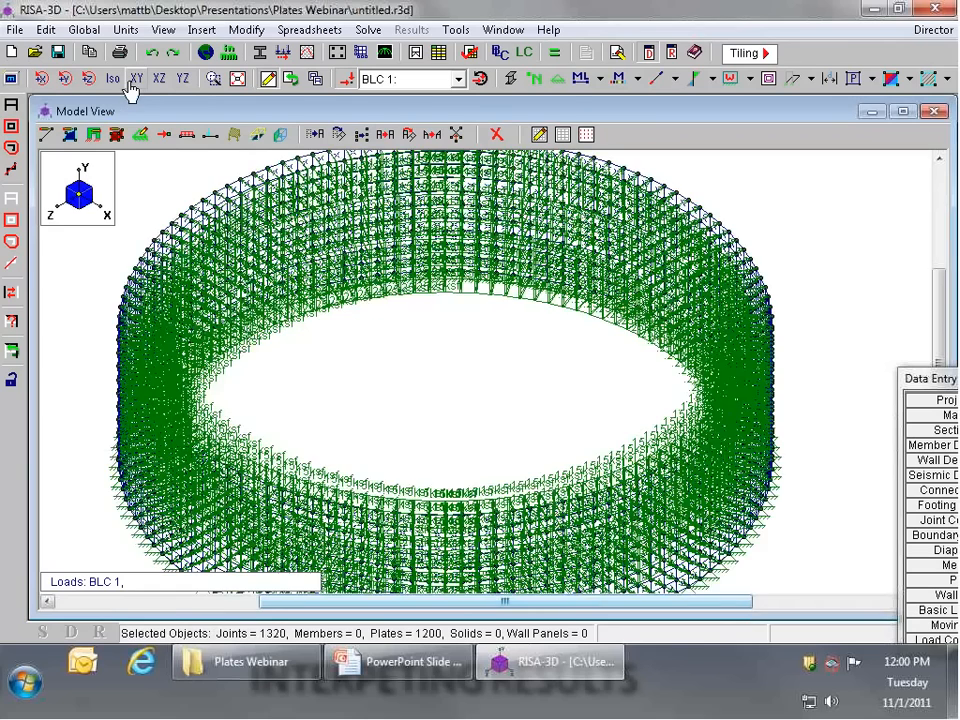
scroll(131, 91, down, 2)
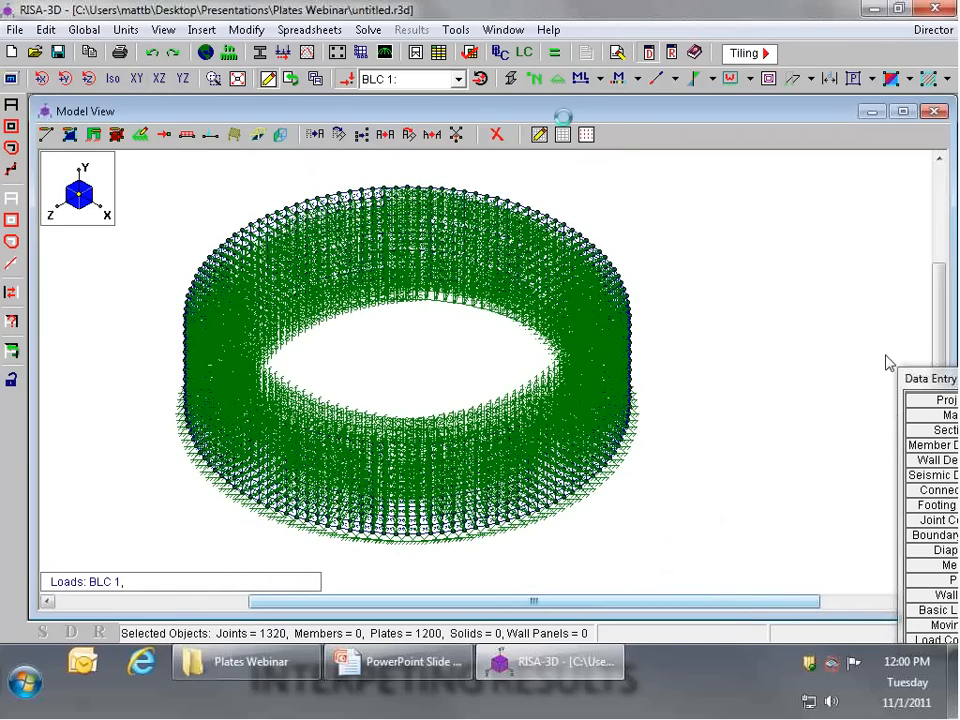
Step: Define the first load combination with basic load case 1 and solve that combination
drag(925, 379, 733, 246)
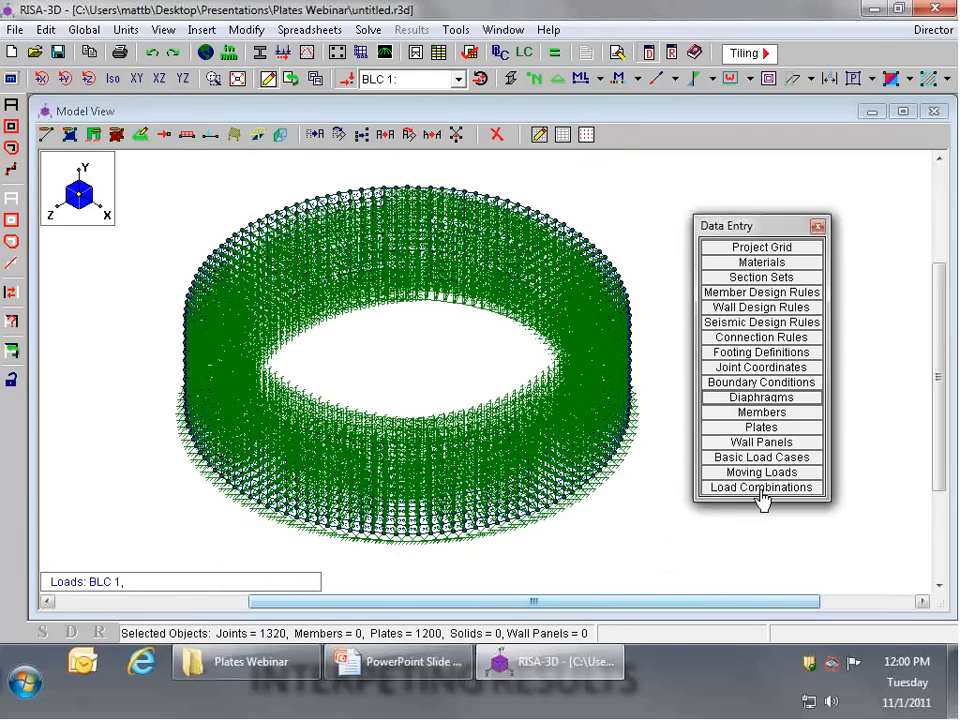
click(761, 487)
click(392, 271)
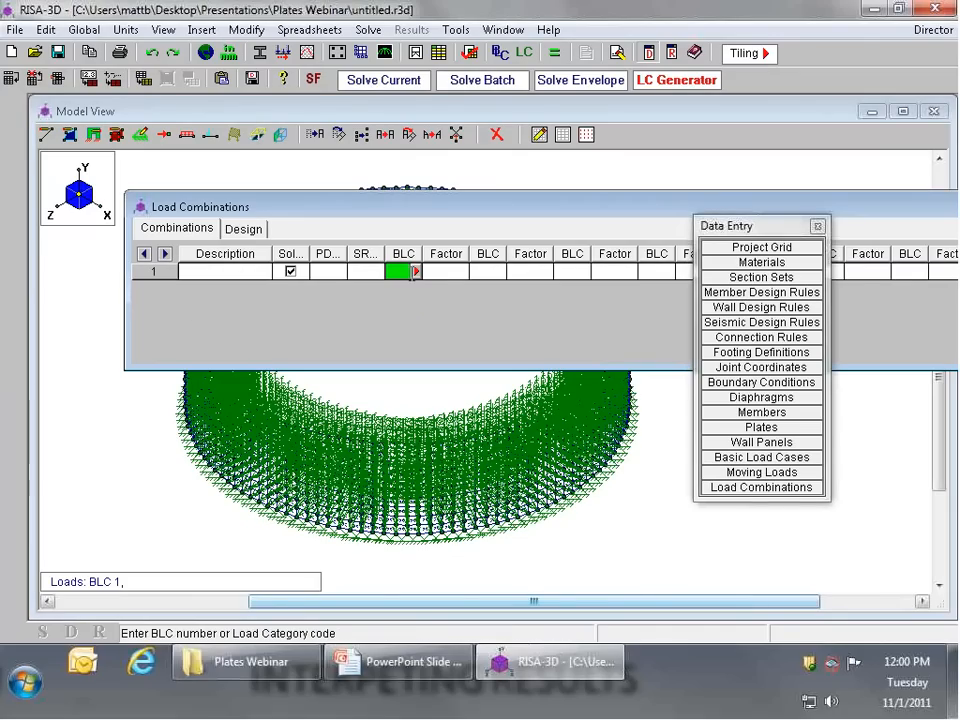
text(1)
key(Tab)
text(1)
key(Tab)
click(384, 80)
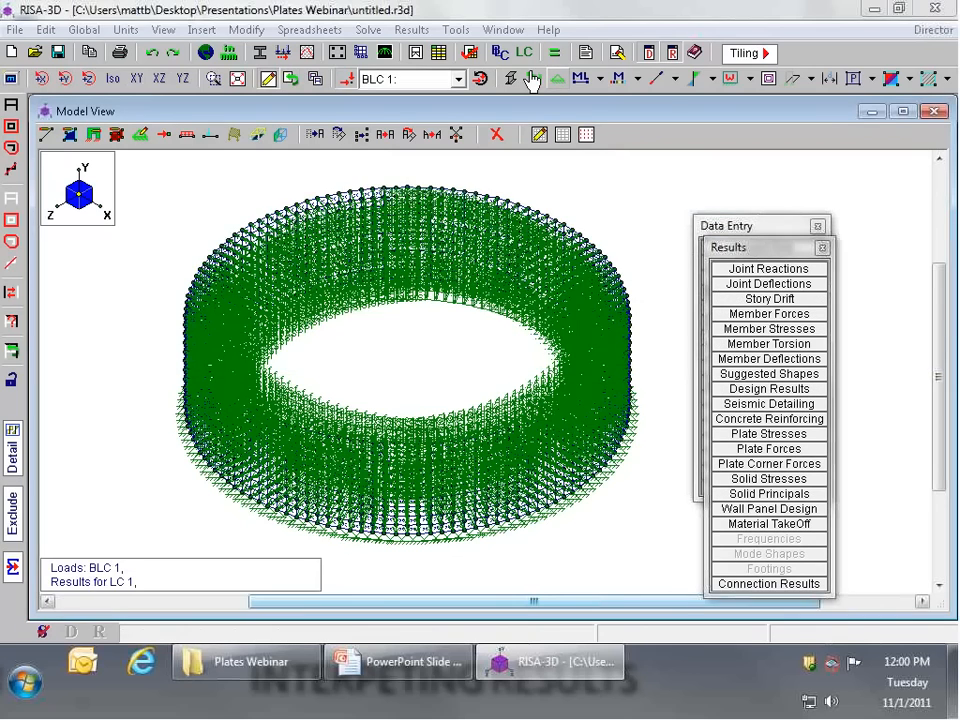
Step: Hide the applied loads and display the local axes of the plates on the cylinder wall
click(533, 80)
scroll(580, 455, up, 3)
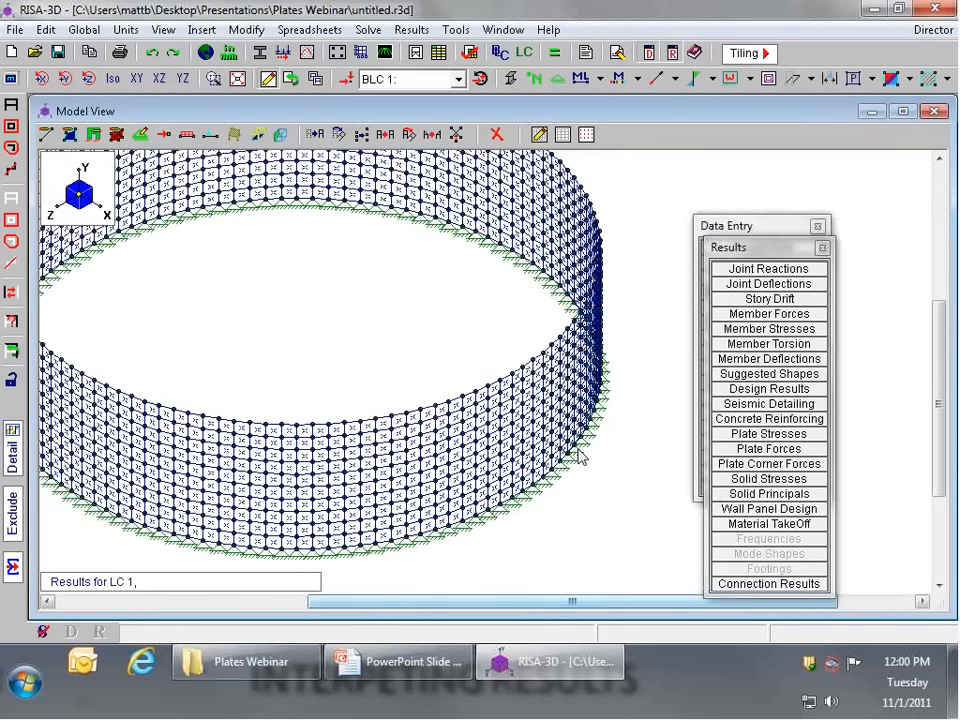
scroll(580, 455, up, 2)
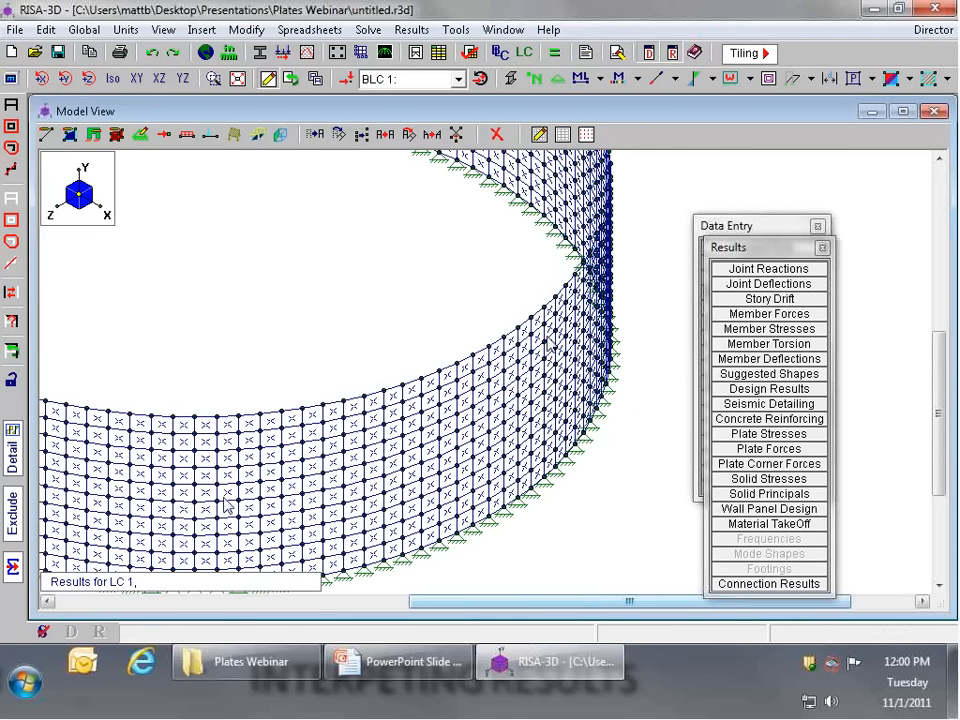
scroll(226, 503, up, 3)
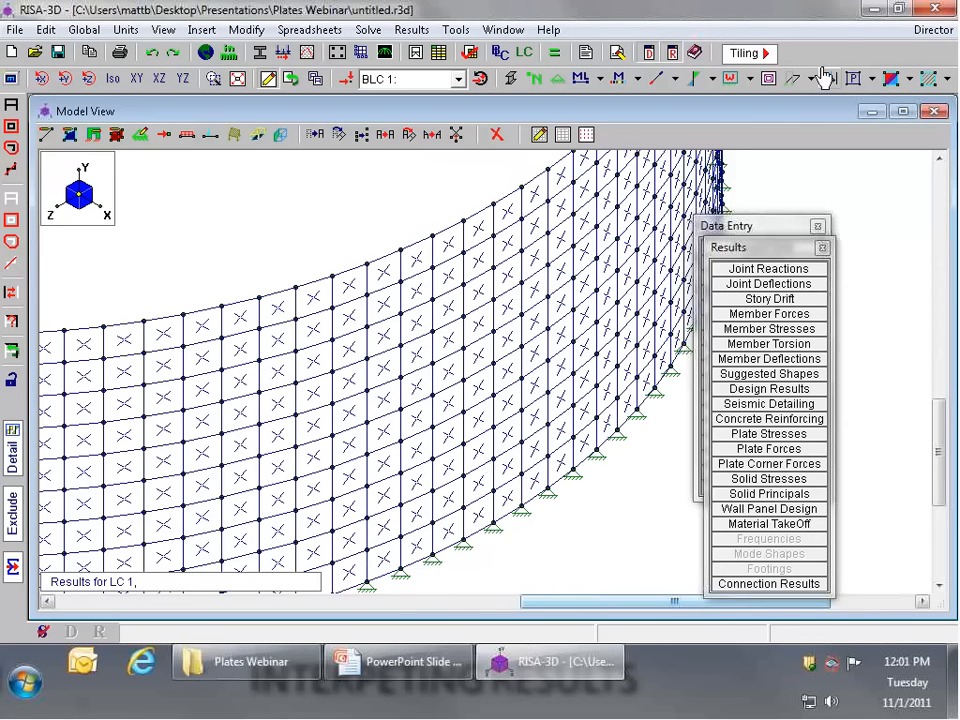
click(873, 81)
click(883, 206)
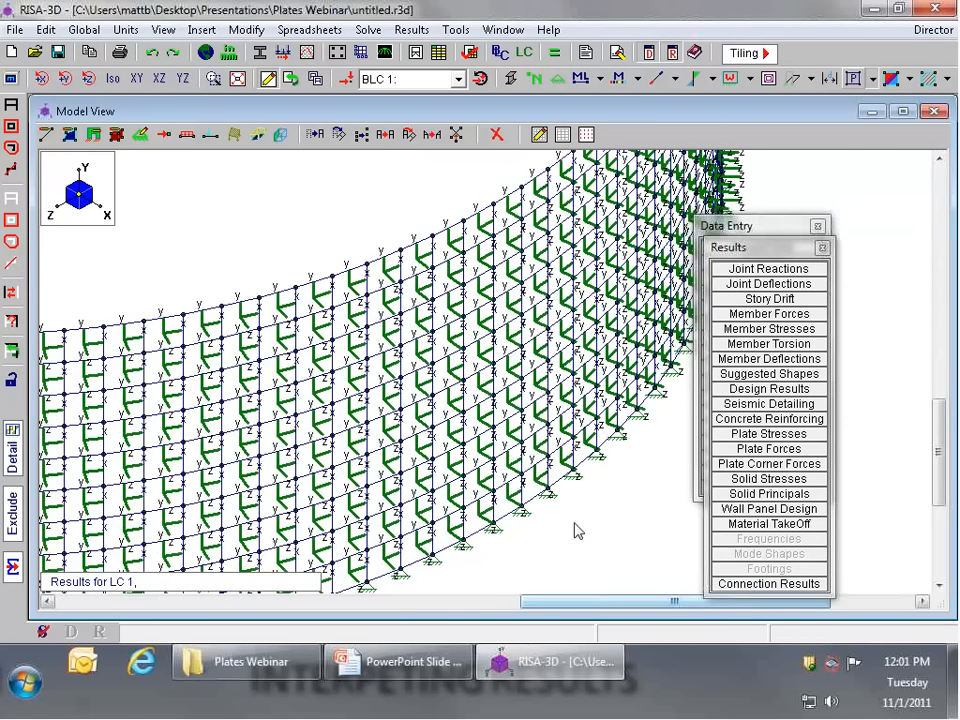
scroll(578, 530, up, 5)
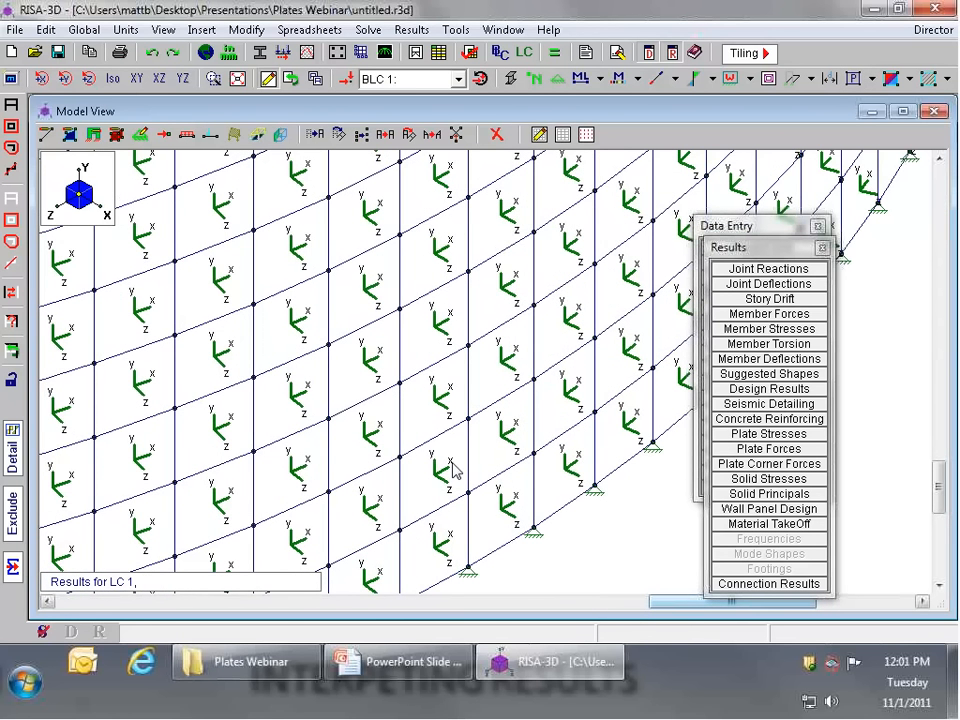
Step: Display the Fx plate force contours on the cylinder wall
click(912, 79)
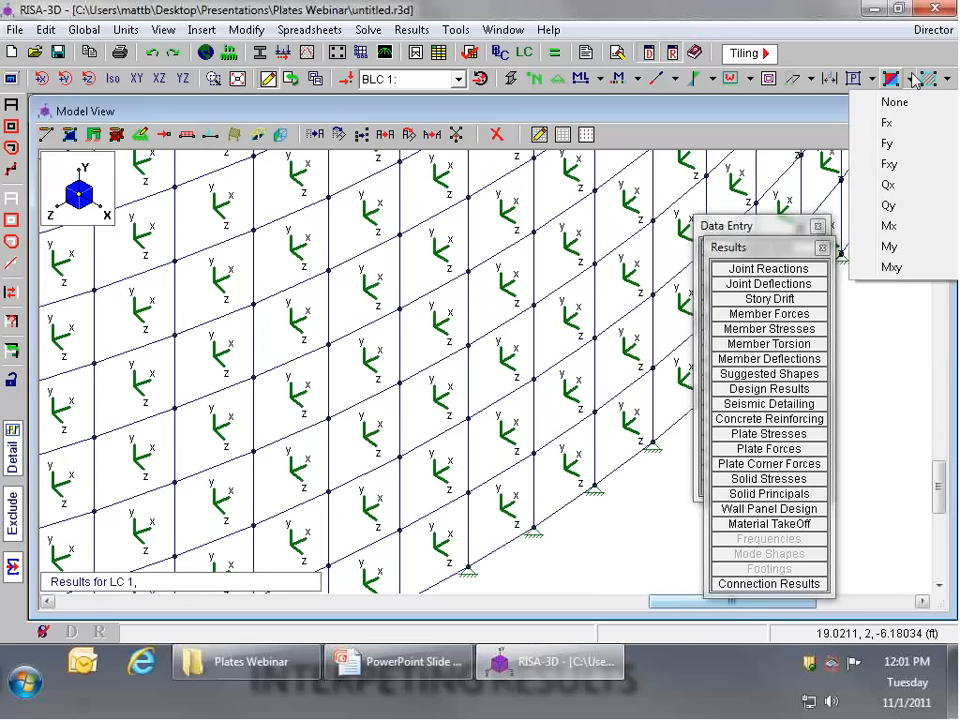
click(889, 123)
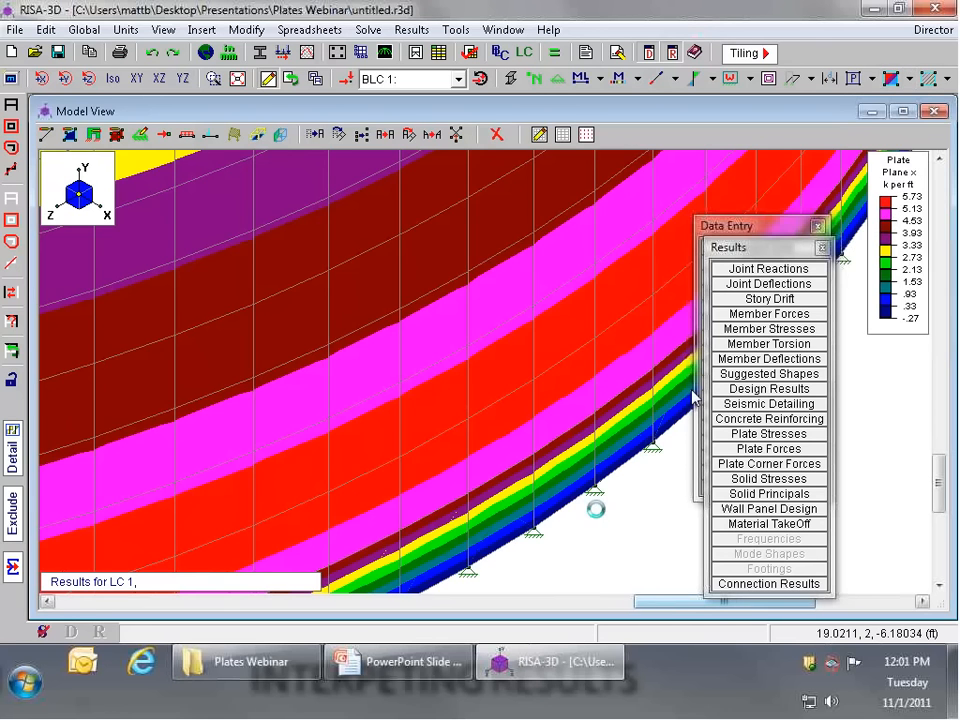
scroll(600, 500, down, 3)
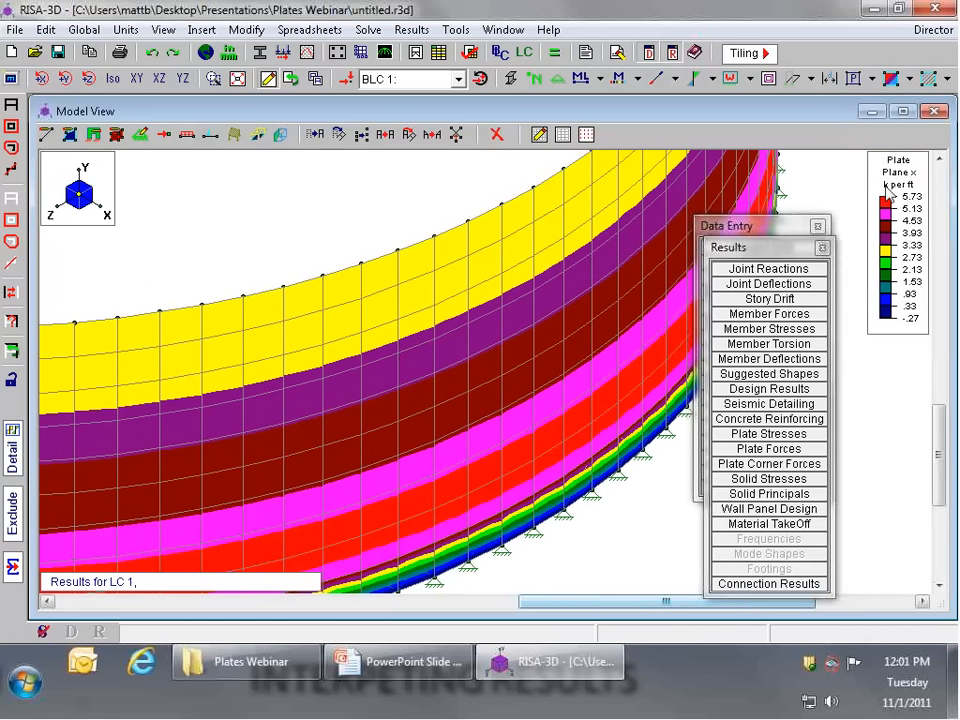
Step: Open the plate forces results table and sort it by Fx from absolute maximum to absolute minimum
drag(765, 249, 788, 228)
click(694, 425)
drag(711, 232, 816, 227)
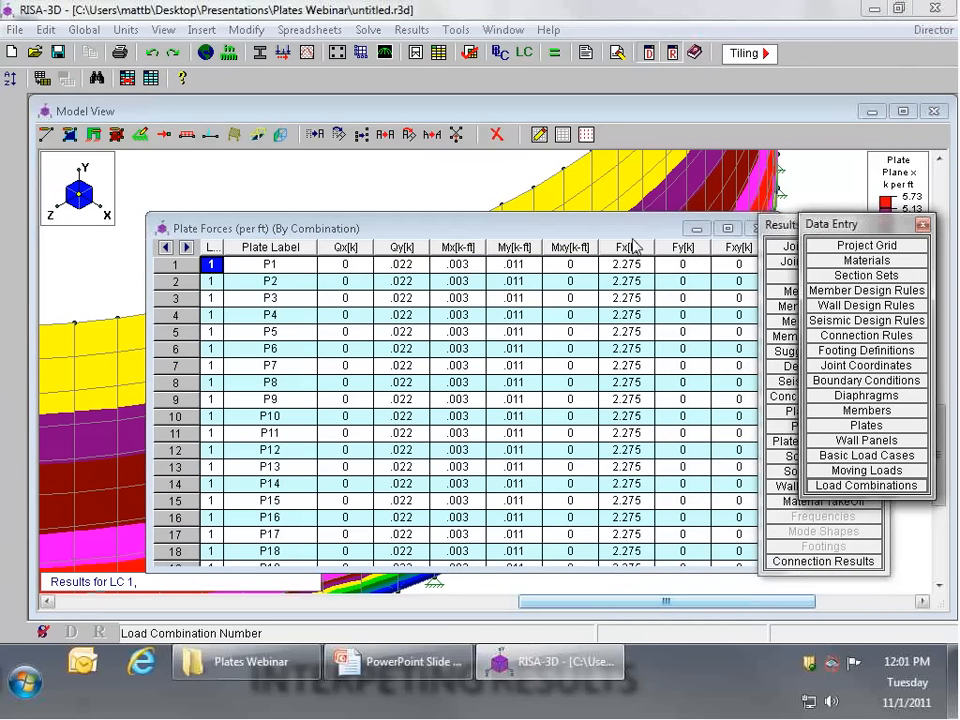
click(626, 247)
drag(596, 229, 441, 203)
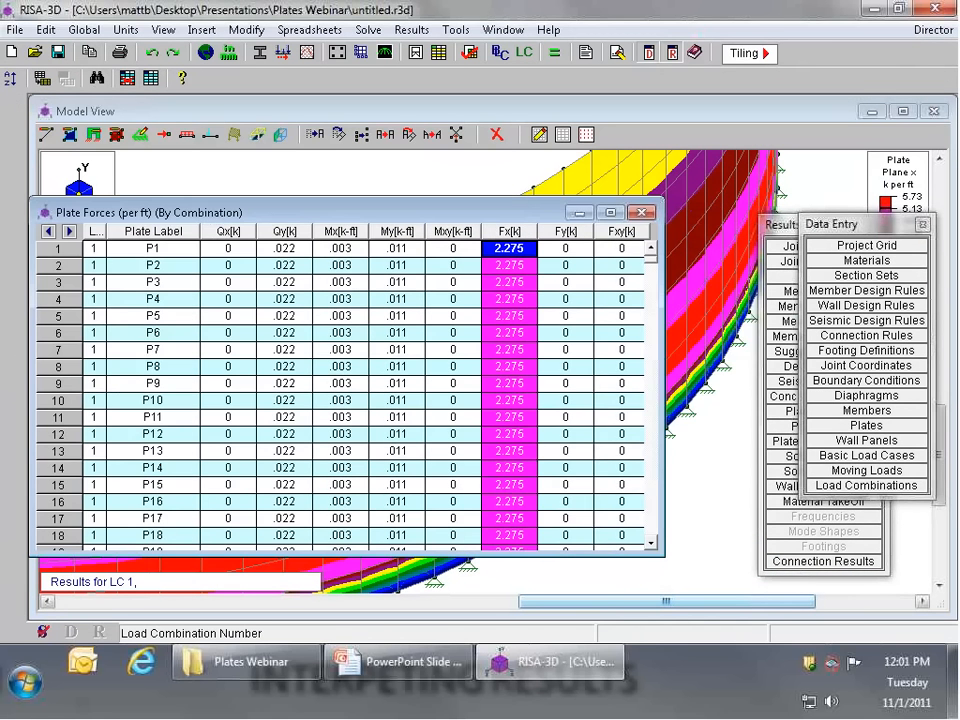
right_click(520, 246)
click(560, 377)
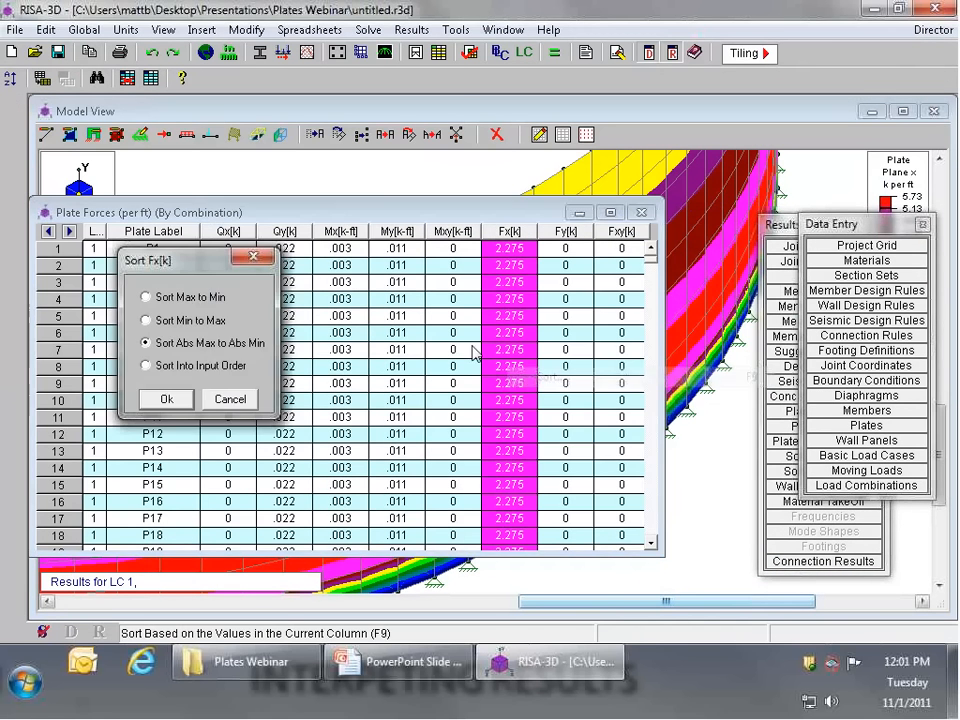
click(167, 399)
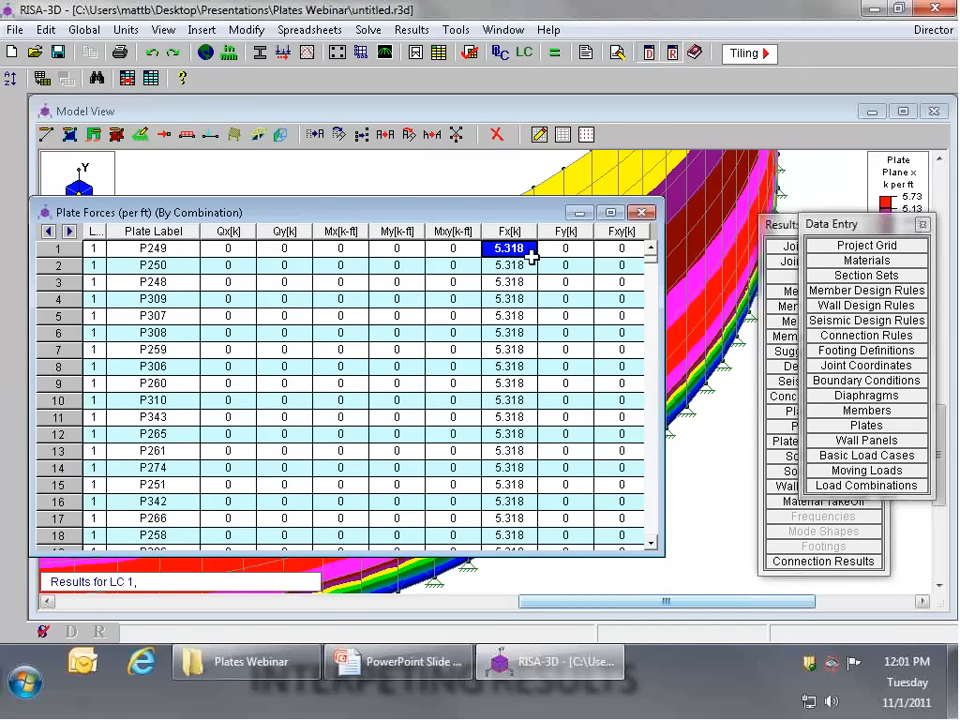
drag(840, 230, 818, 299)
drag(821, 229, 809, 268)
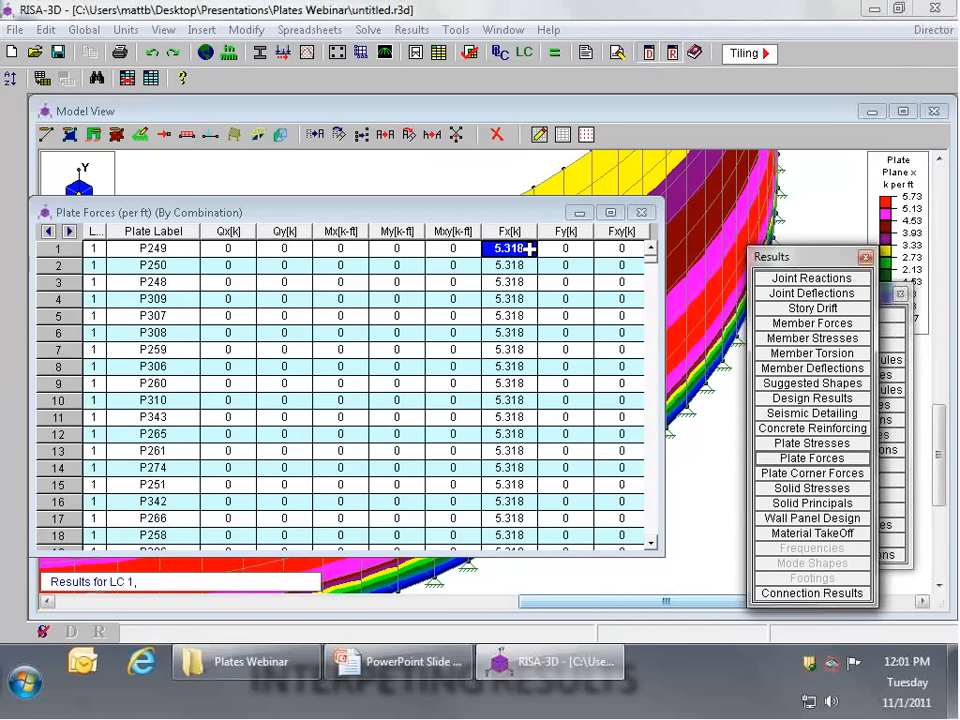
Step: Launch the Windows Calculator and place it over the plate forces table, keeping the Fx values readable
click(24, 683)
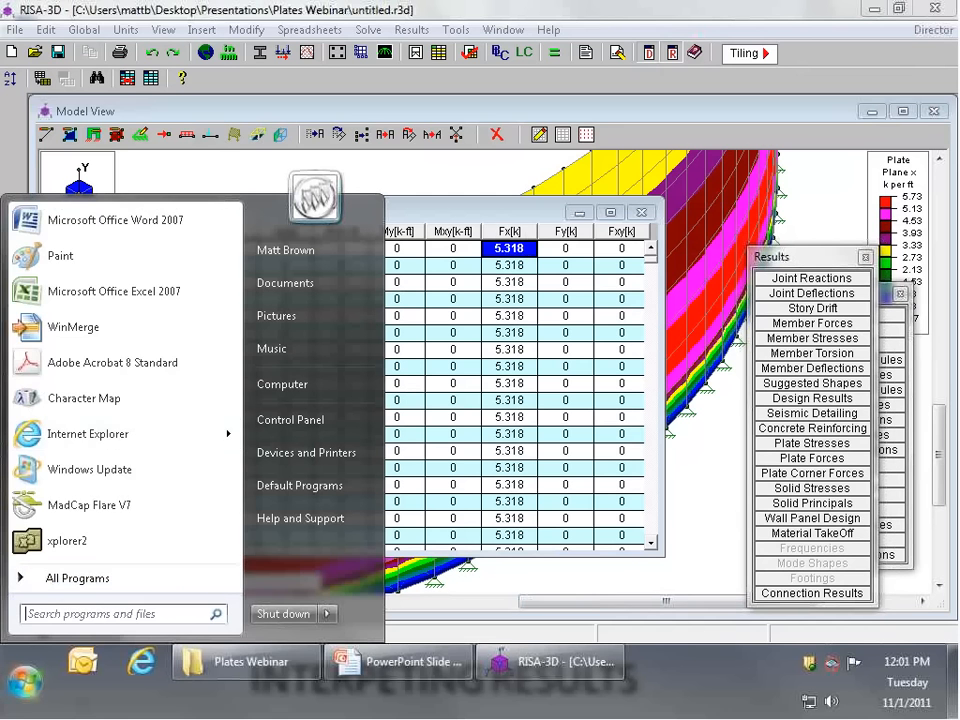
click(90, 578)
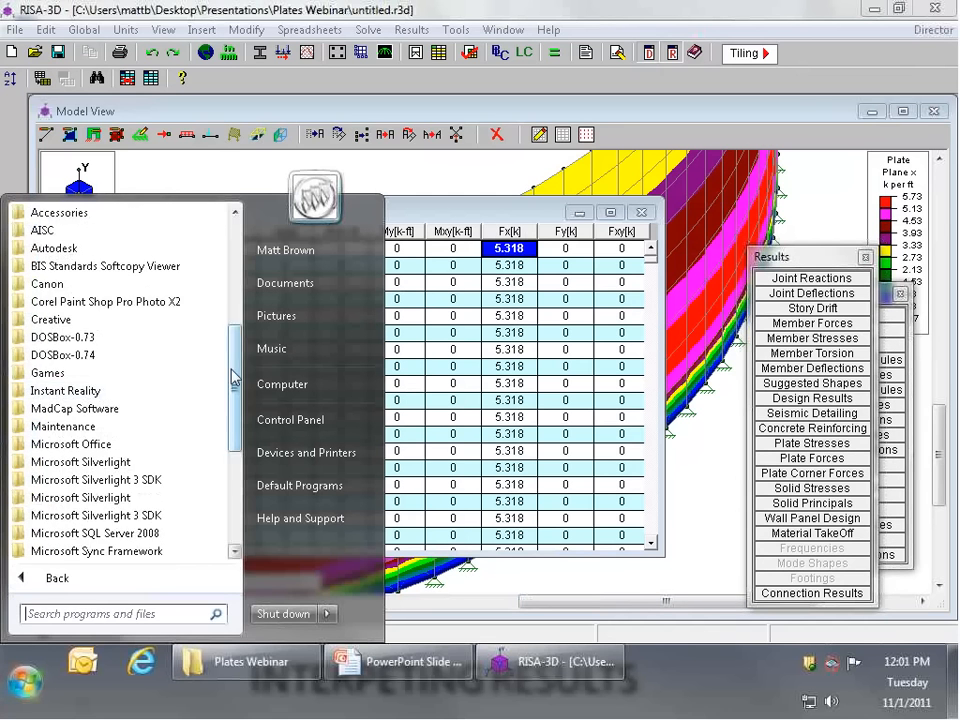
scroll(100, 320, up, 2)
click(66, 302)
click(85, 234)
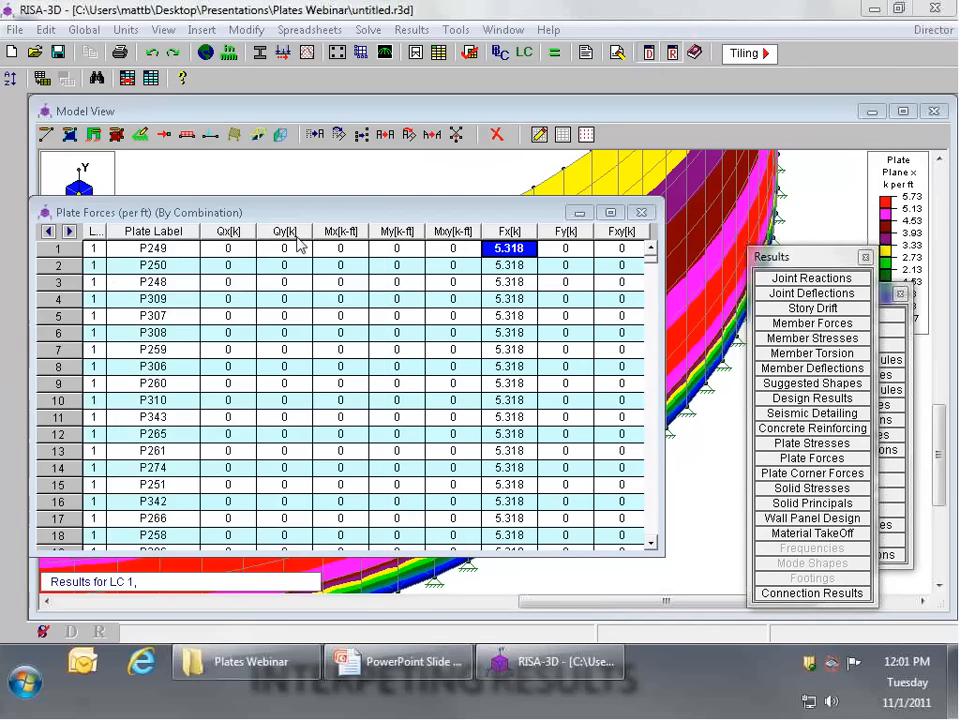
drag(512, 228, 205, 236)
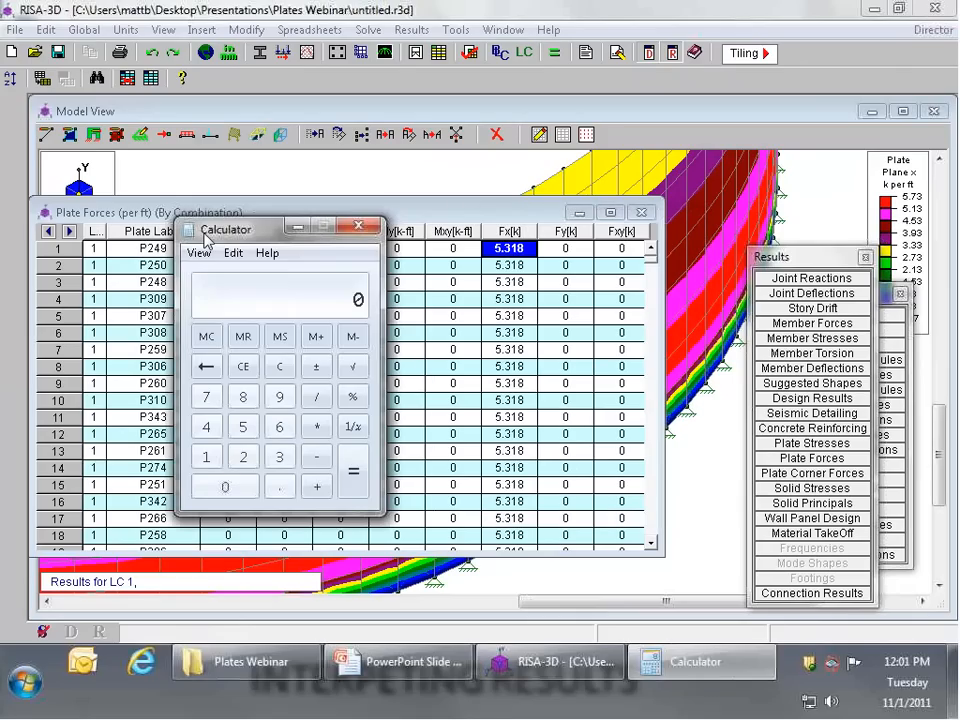
Step: Calculate the hoop stress by dividing the largest Fx force, 5.318, by 12 and by .5
text(5.318/12)
key(Return)
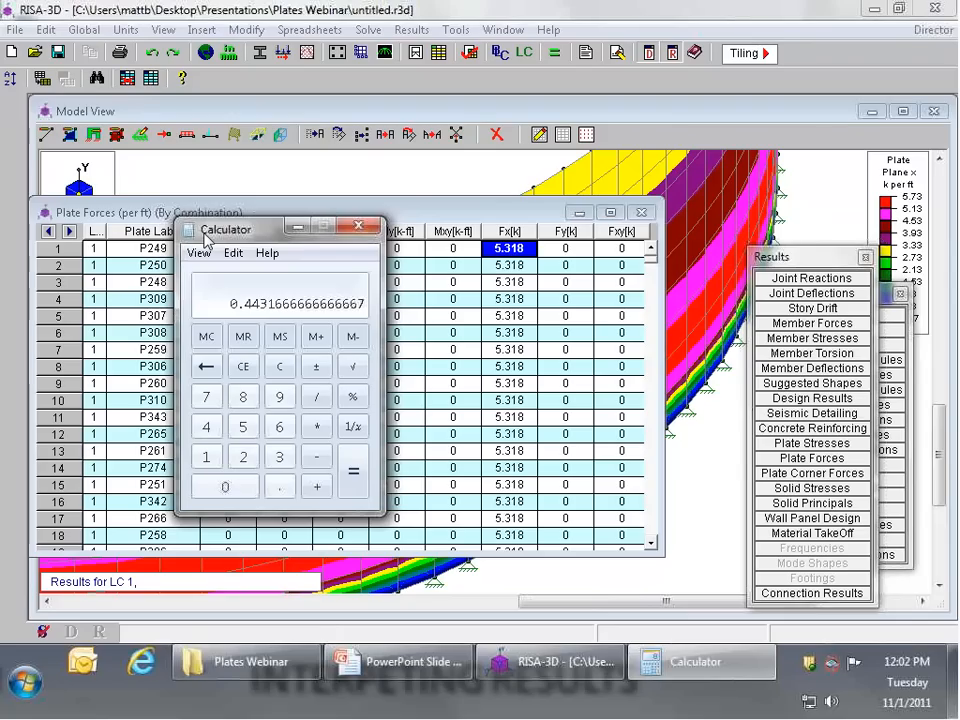
key(slash)
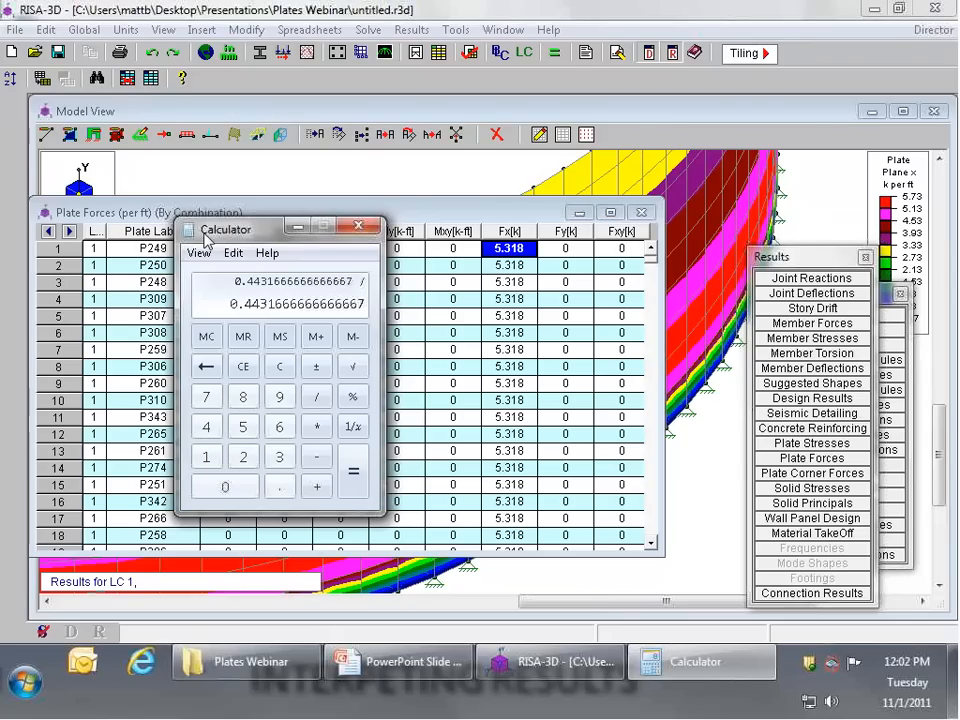
text(.5)
key(Return)
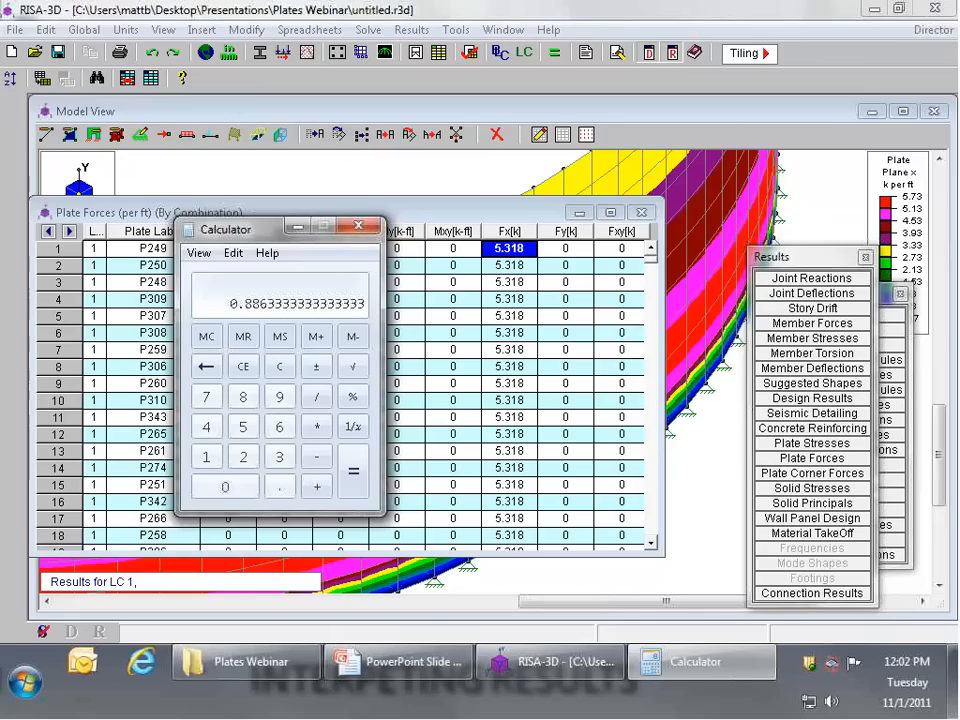
Step: Close the calculator and the plate forces table, and bring the whole contoured cylinder into view
click(369, 232)
click(643, 213)
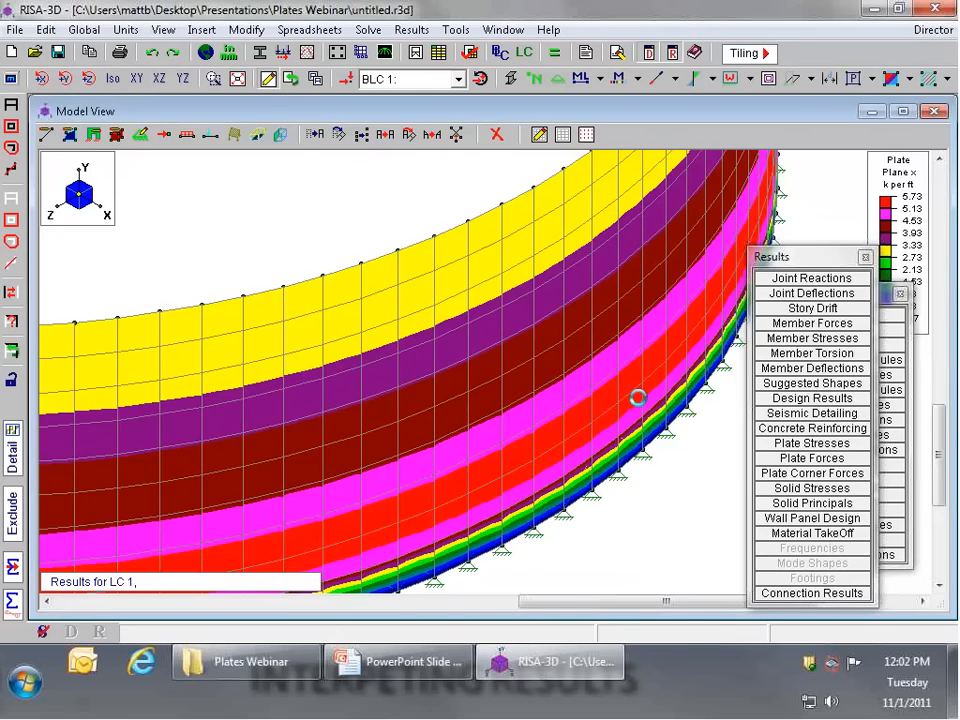
scroll(638, 398, down, 6)
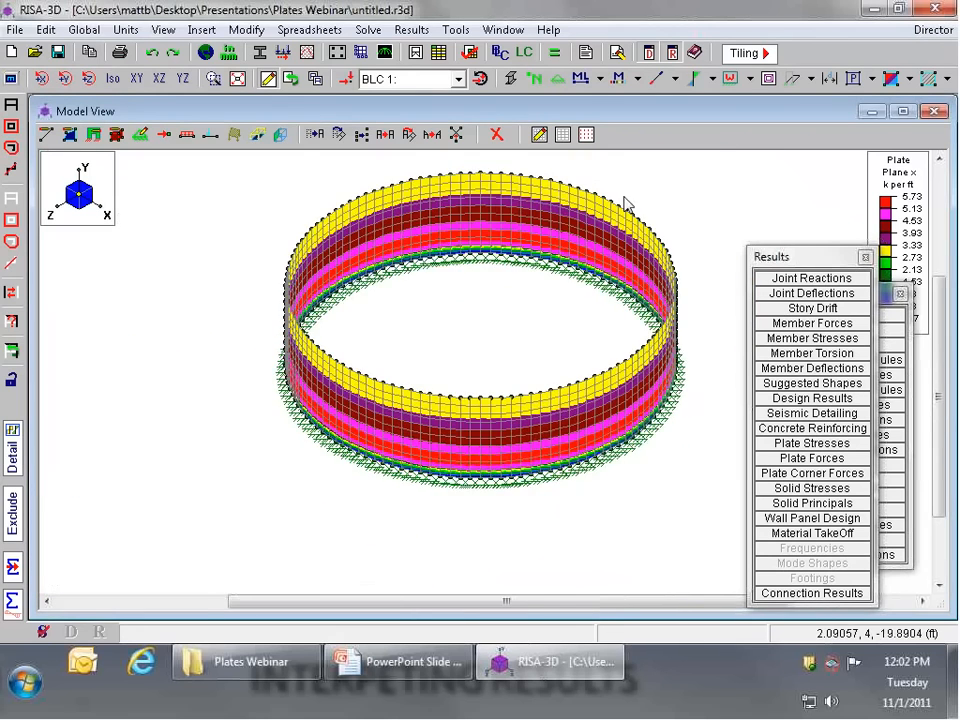
Step: Start a new blank model in place of the cylinder and dismiss the model starting options
click(15, 29)
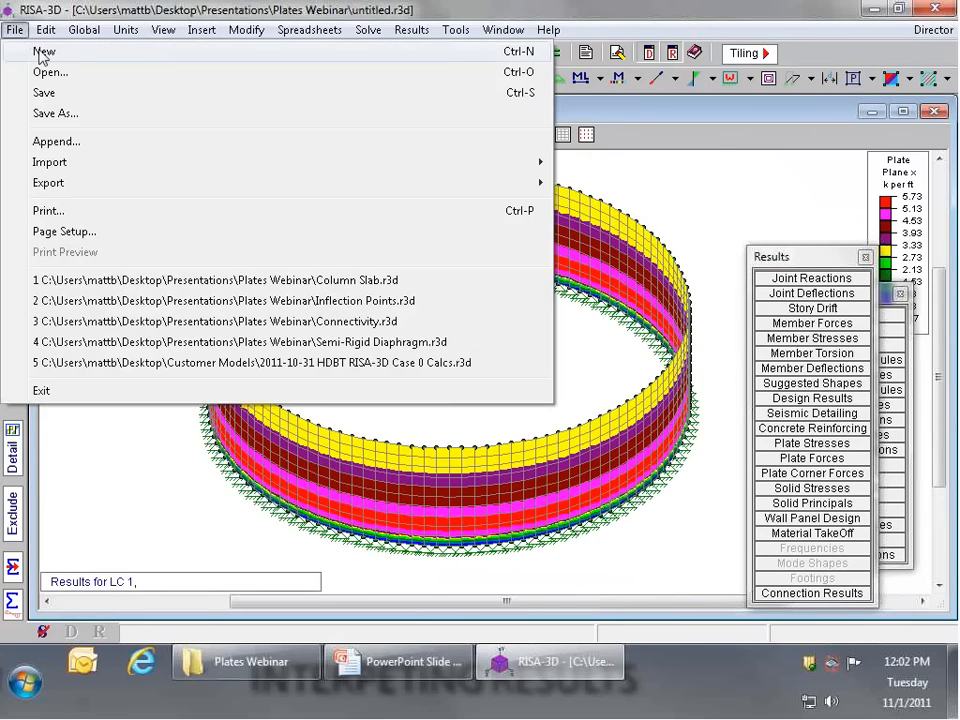
click(41, 52)
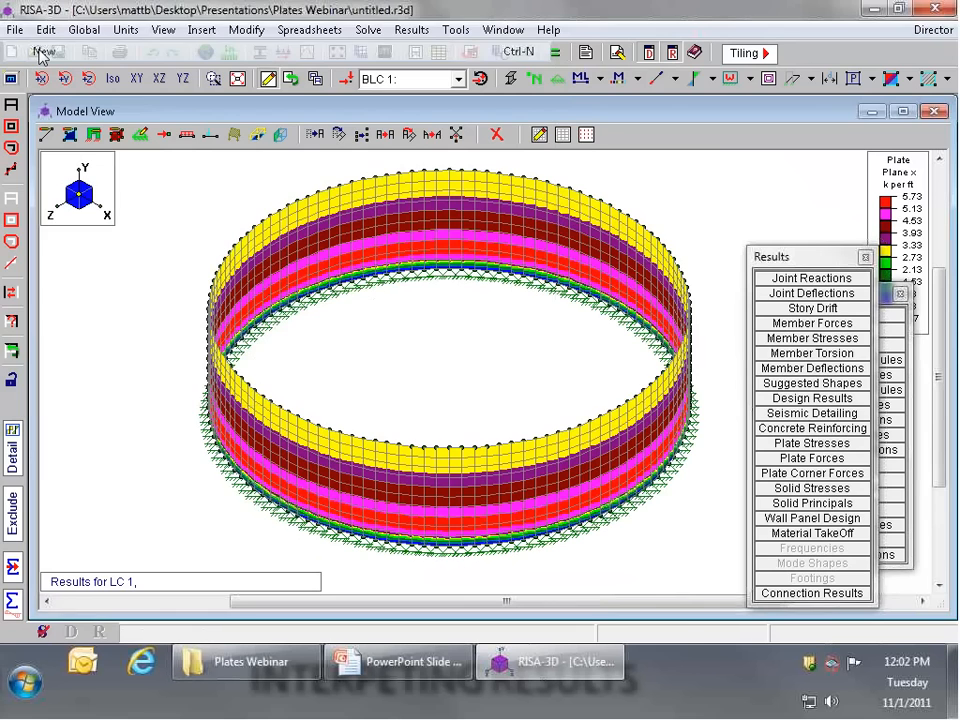
click(553, 392)
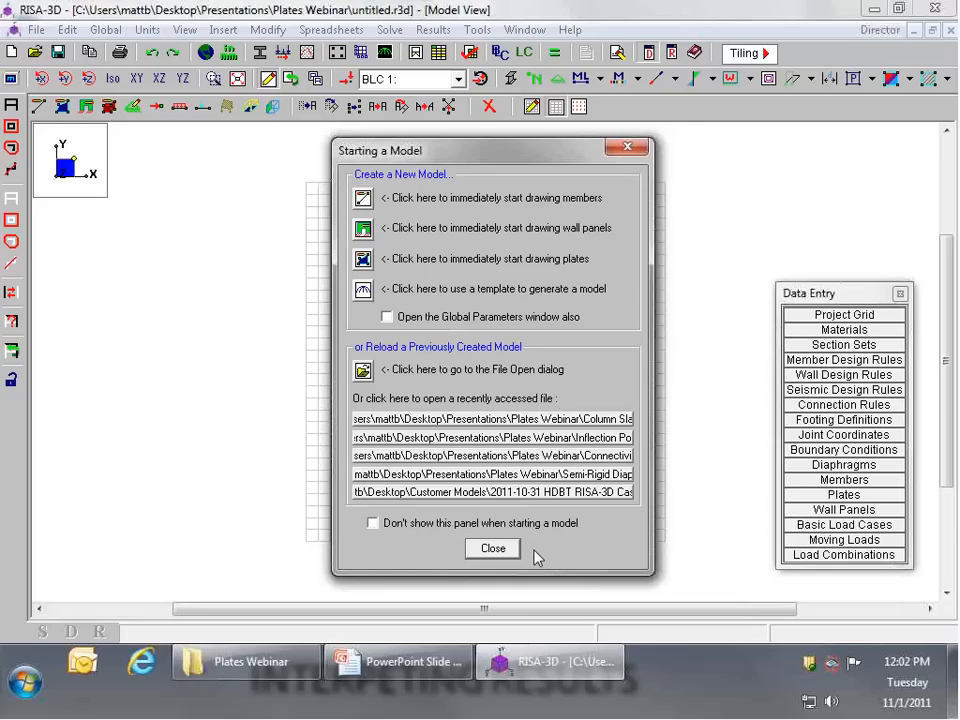
click(493, 548)
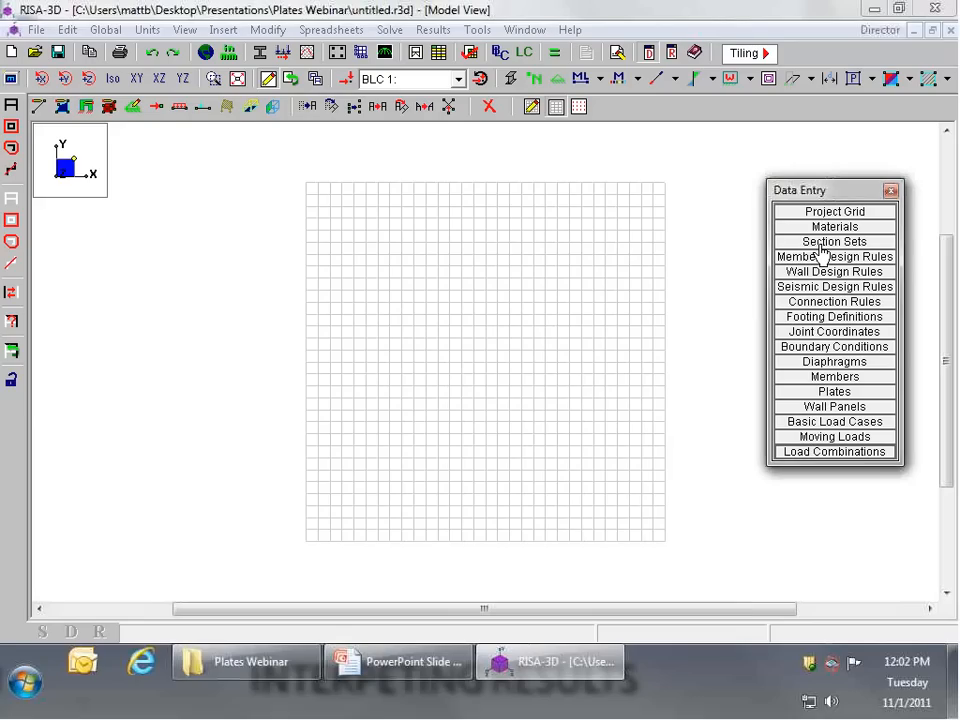
Step: Open the general section sets, keep the grid and table readable, and label the first section set Dummy
click(826, 242)
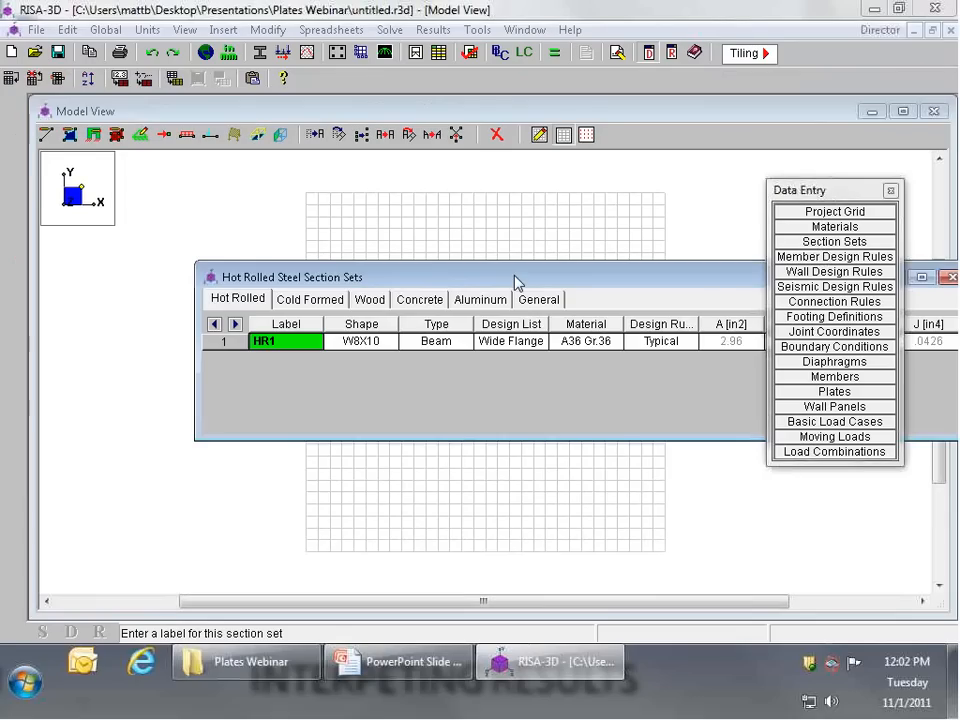
drag(514, 280, 327, 413)
drag(815, 190, 850, 111)
drag(261, 412, 301, 414)
click(407, 424)
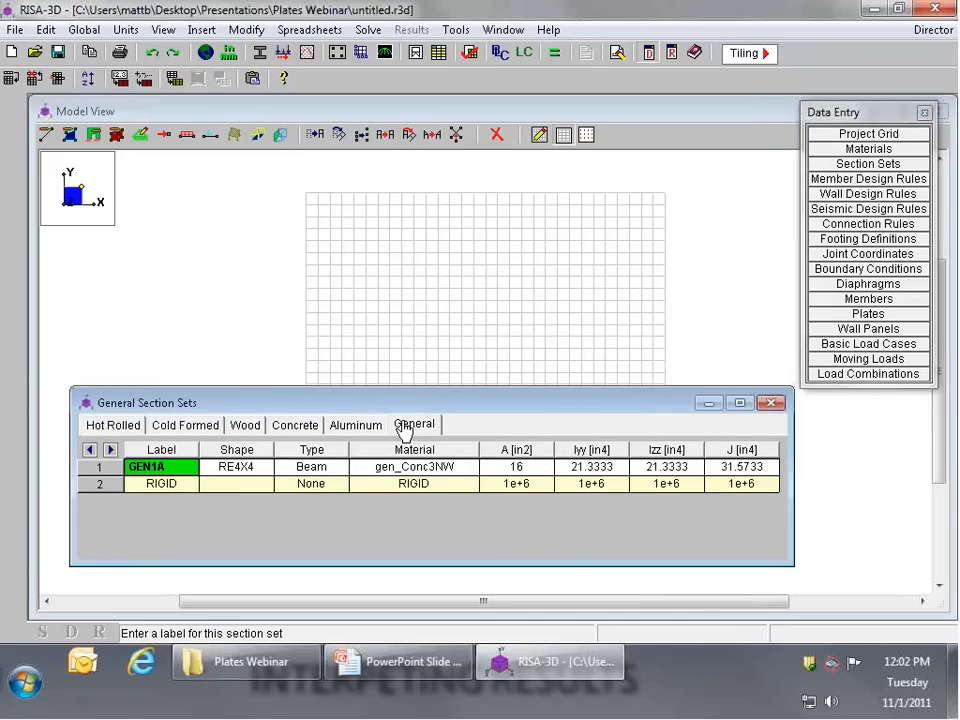
text(Dummy)
key(Return)
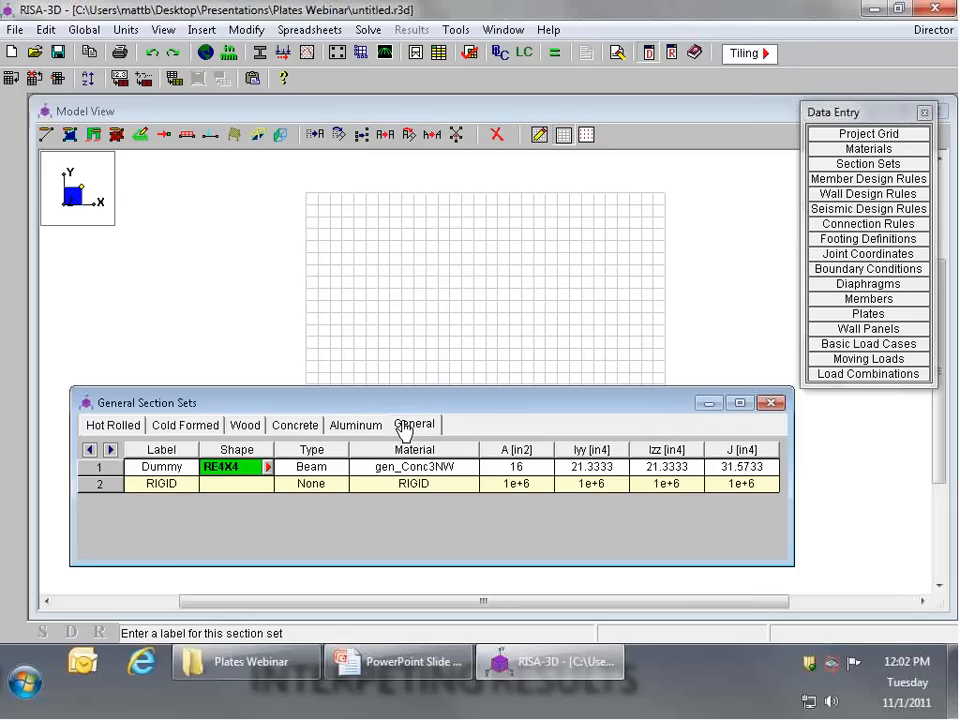
Step: Set the Dummy section's shape to RE0.25x0.25
text(RE0.25x0.)
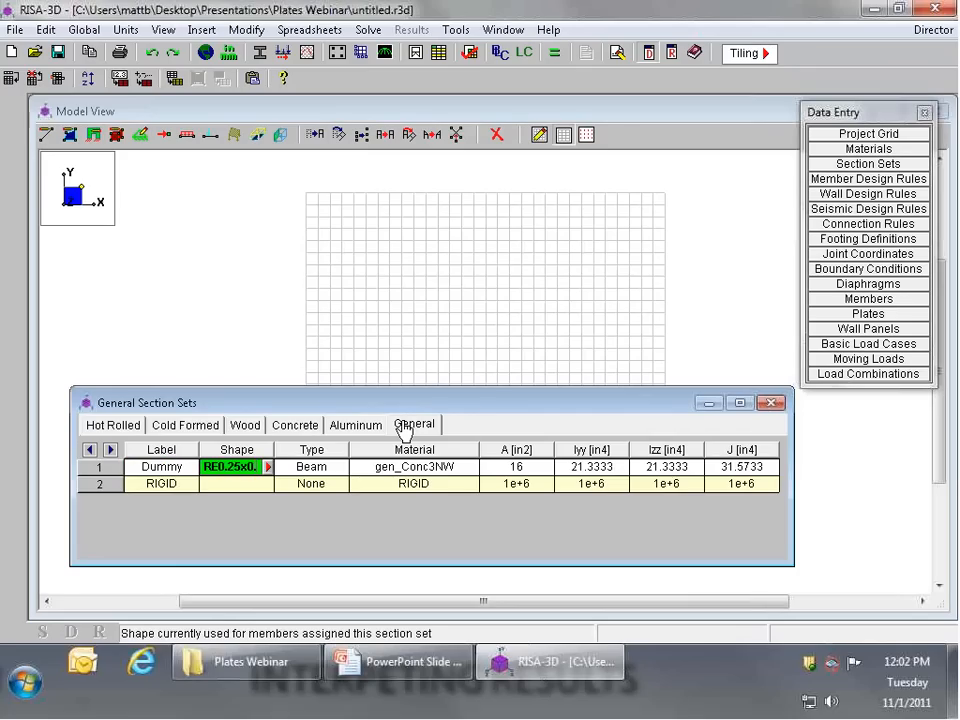
text(25)
key(Tab)
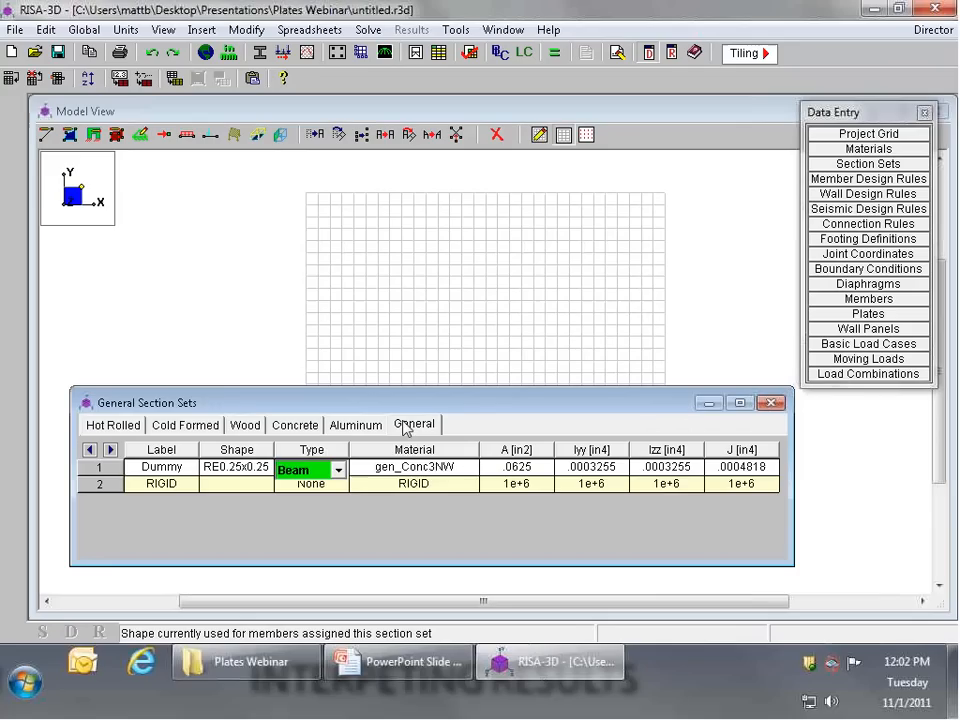
key(Tab)
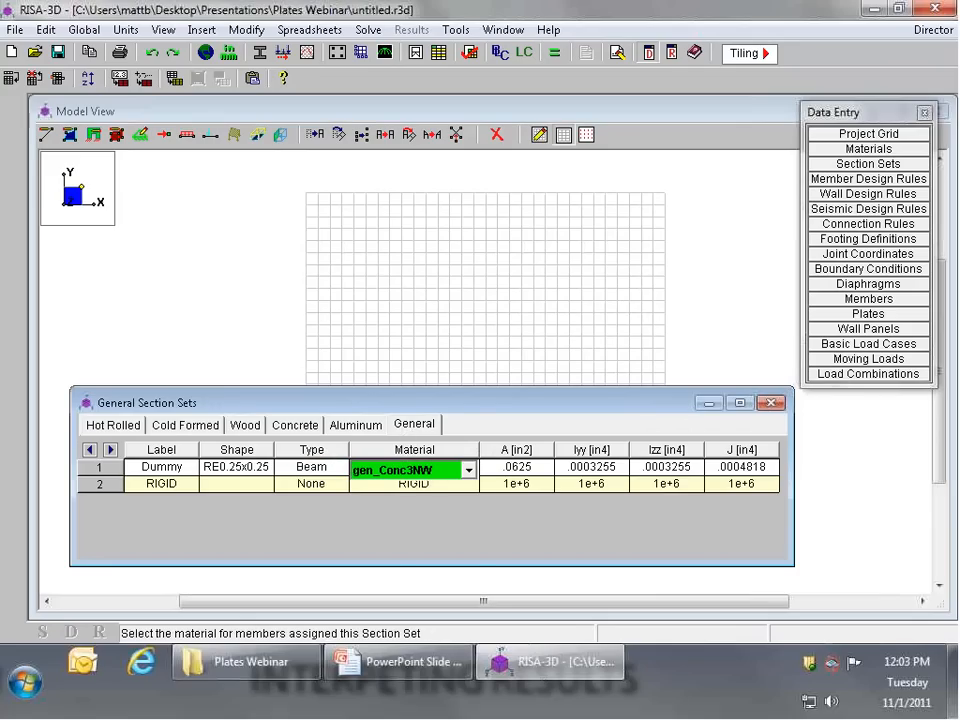
Step: Set the Dummy section's material to gen_Steel and close the section sets
click(468, 470)
click(394, 562)
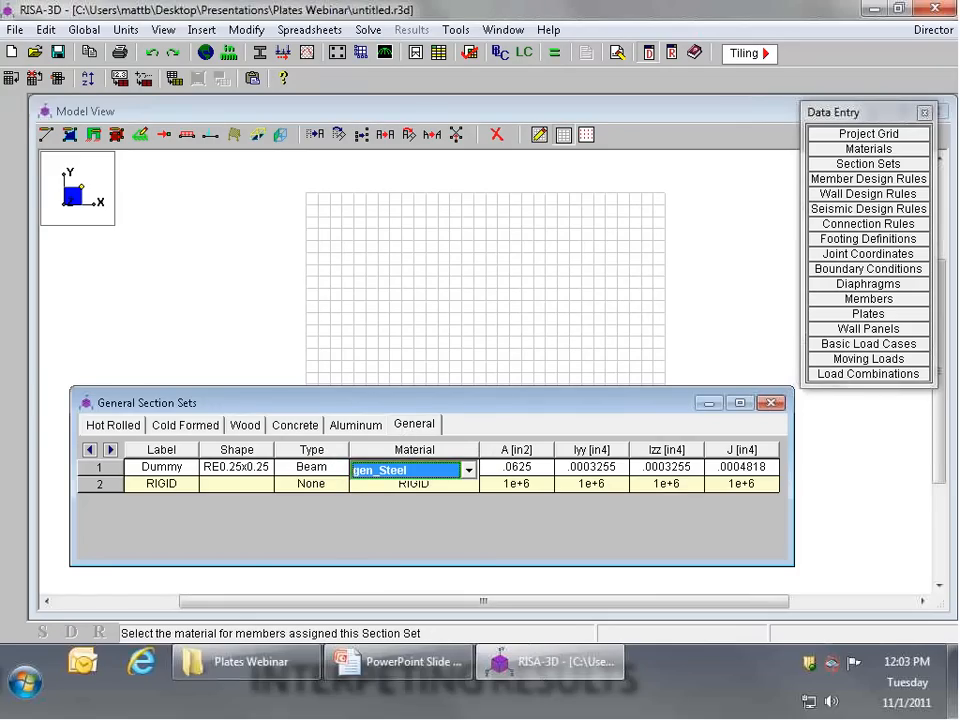
click(771, 402)
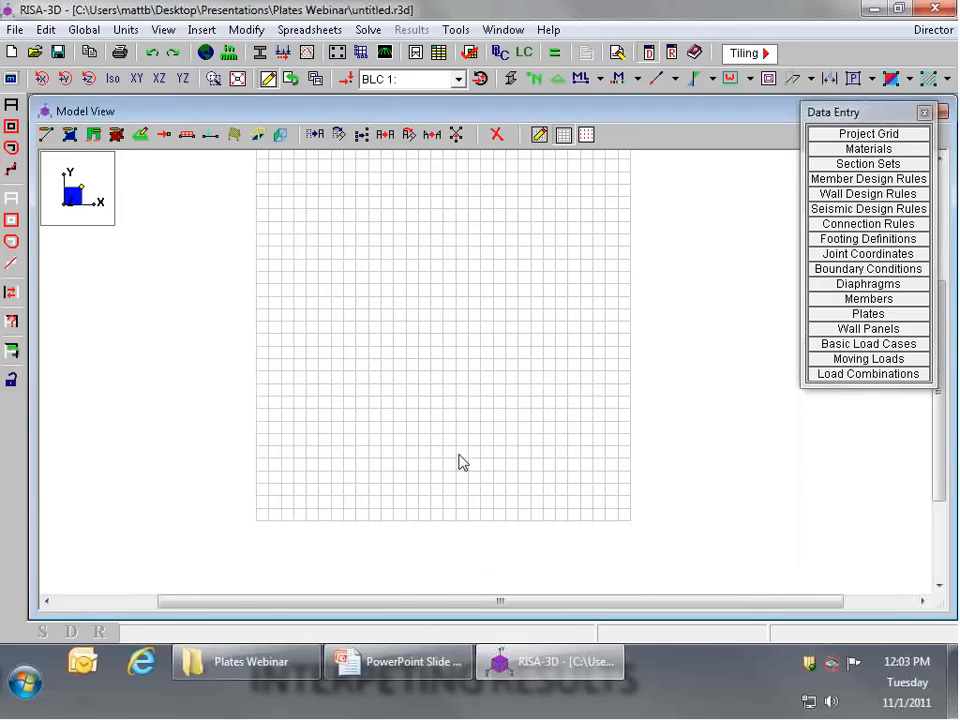
Step: Set the length units to inches, converting existing data, and turn off the drawing grid
click(229, 53)
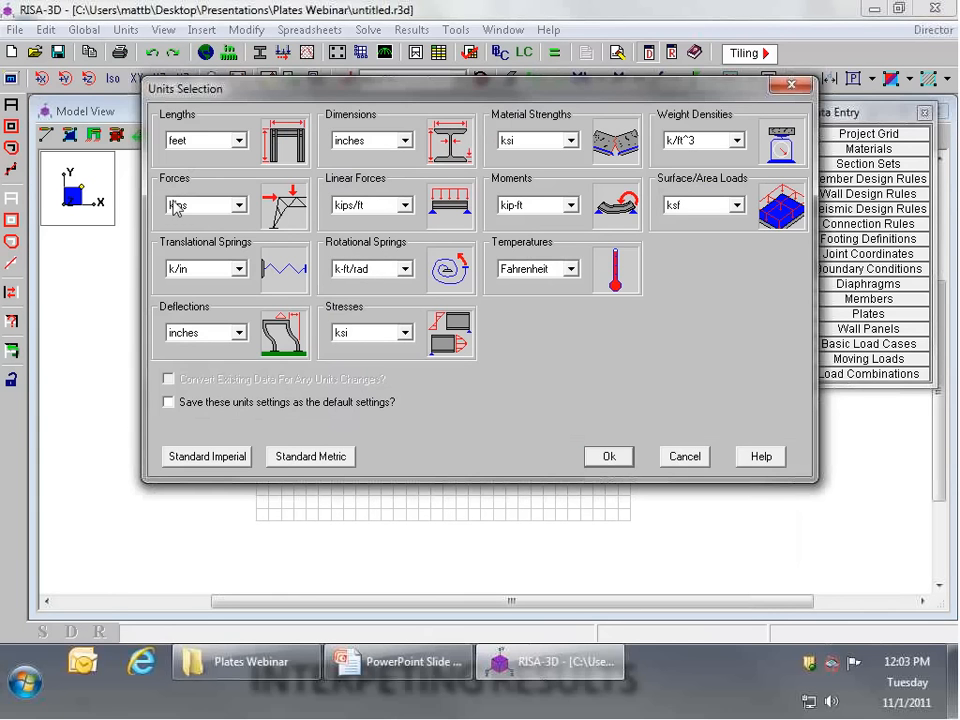
click(238, 140)
click(190, 167)
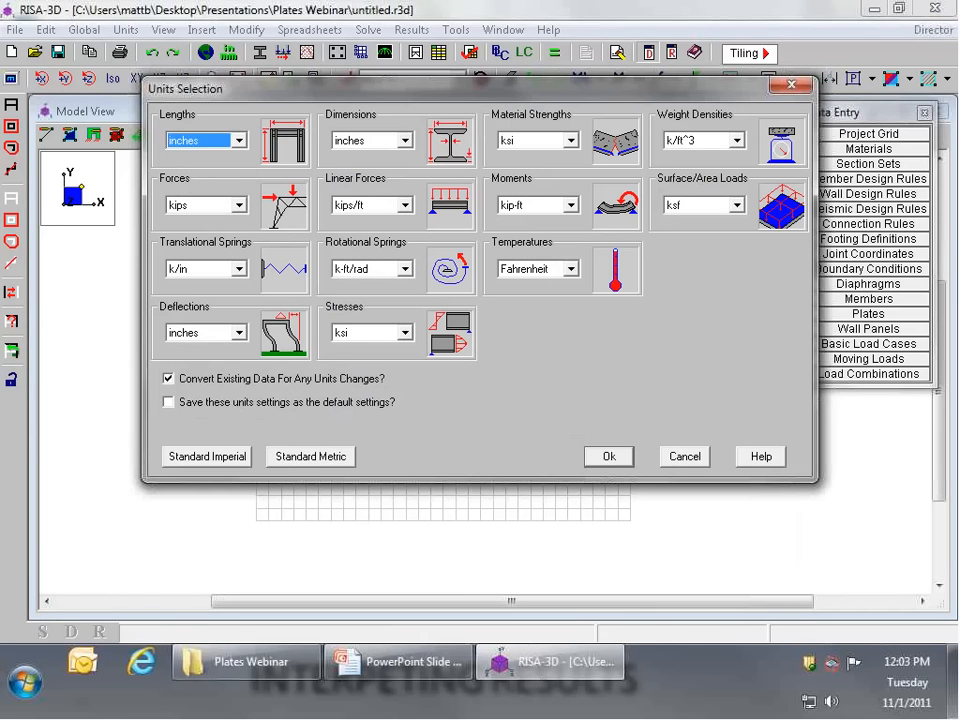
click(608, 456)
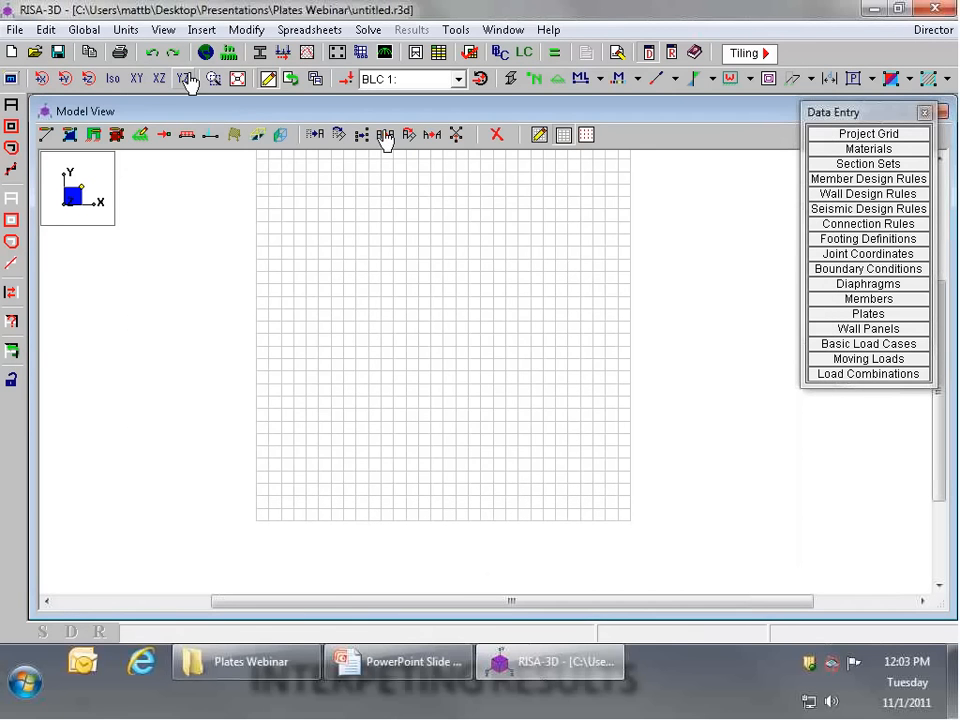
click(562, 137)
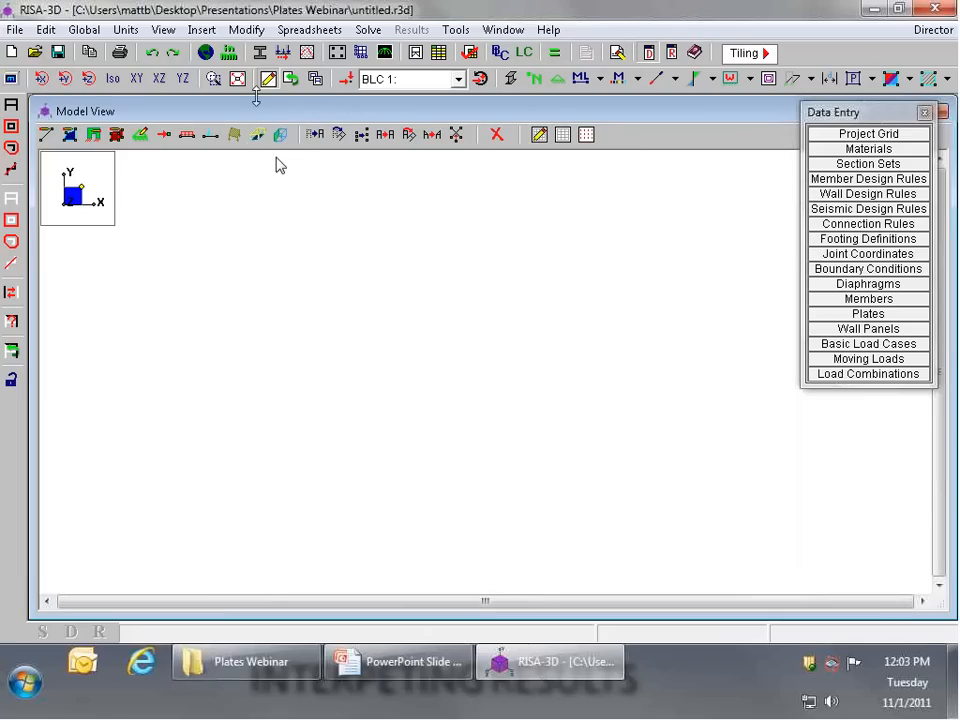
Step: Set up a generated circular arc with a 90 degree sweep, a 4 in radius and 8 increments
click(192, 32)
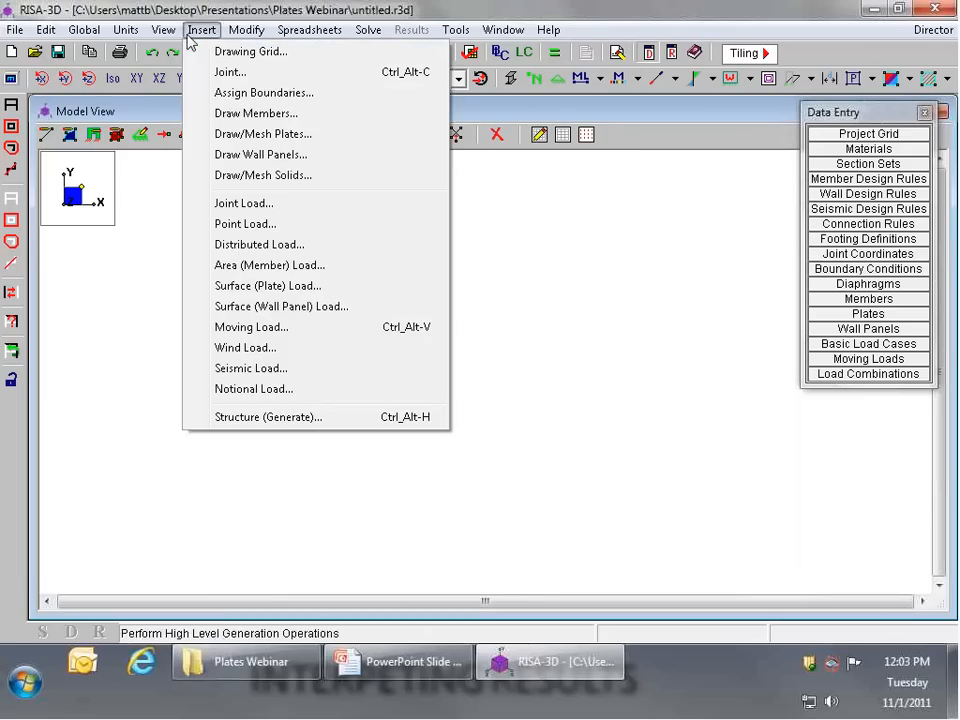
click(268, 416)
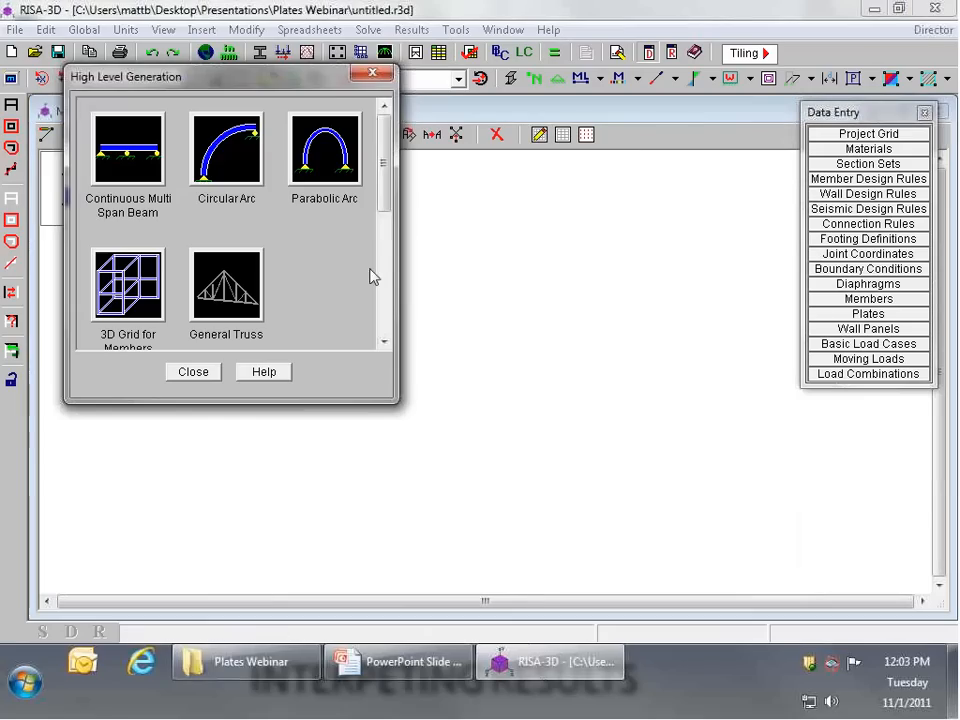
click(221, 160)
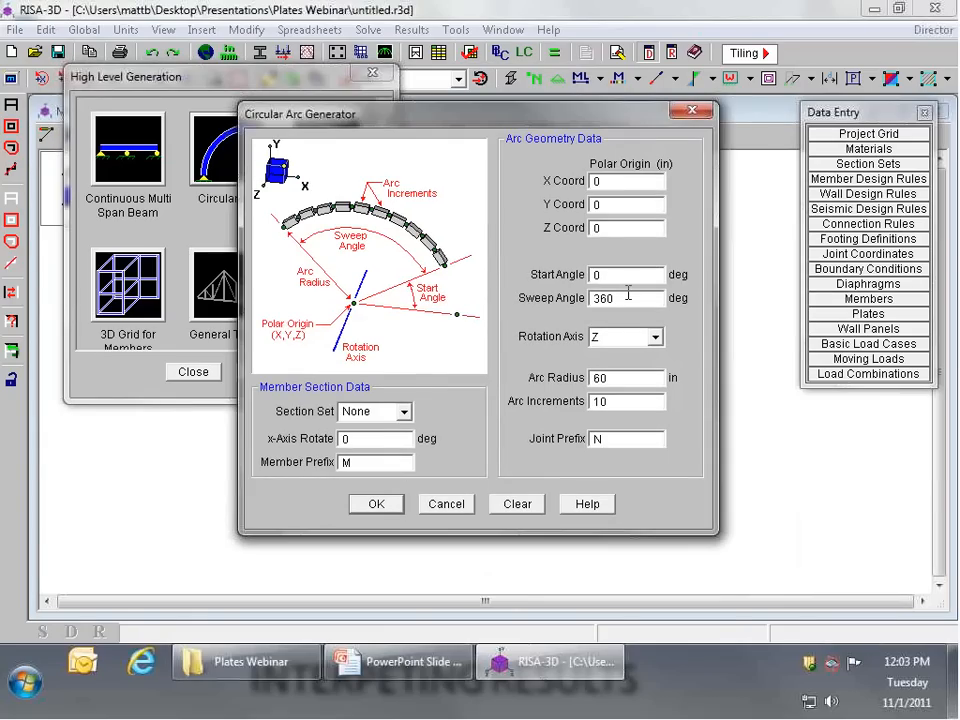
drag(628, 294, 510, 291)
text(90)
drag(640, 377, 566, 379)
text(4)
drag(635, 401, 560, 397)
text(8)
Step: Assign the Dummy section set to the arc, generate it and show it in the XY plane of the main model view
click(405, 413)
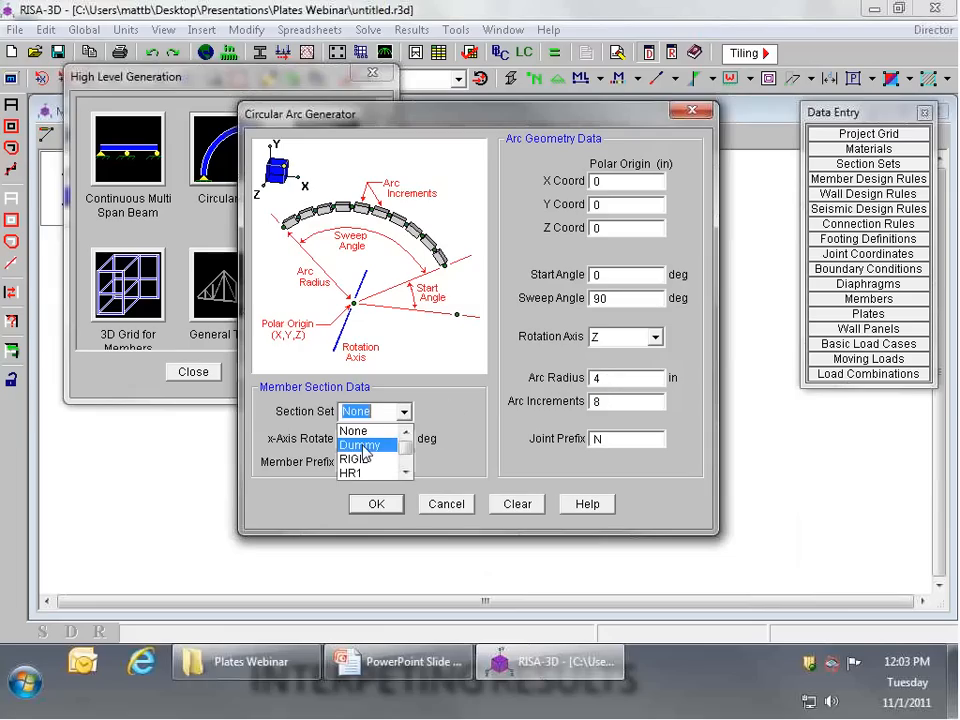
click(404, 443)
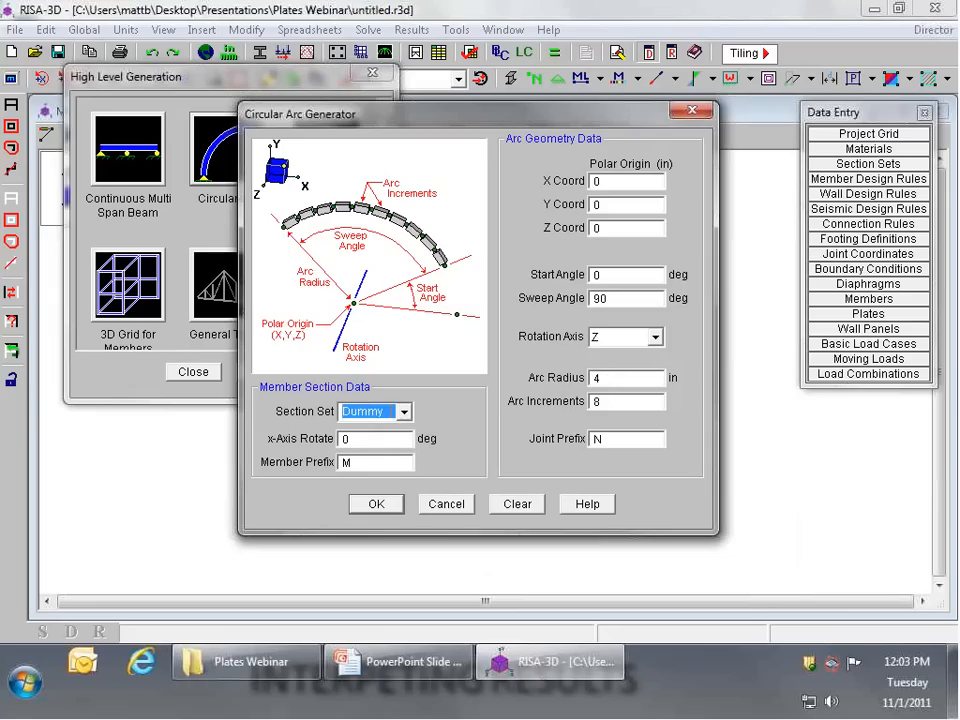
click(376, 505)
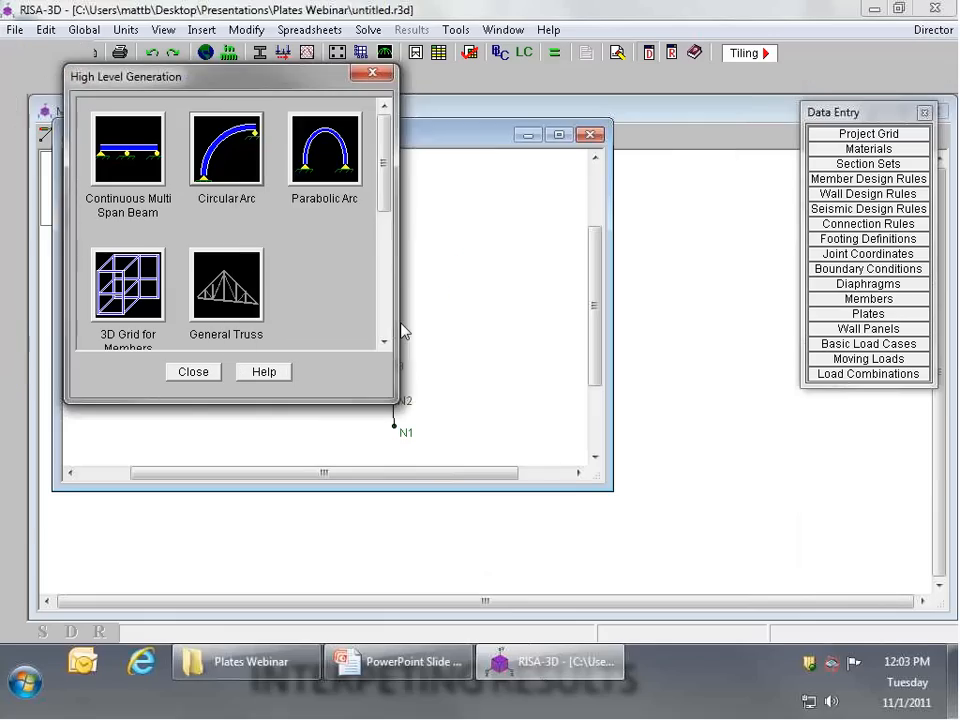
click(589, 137)
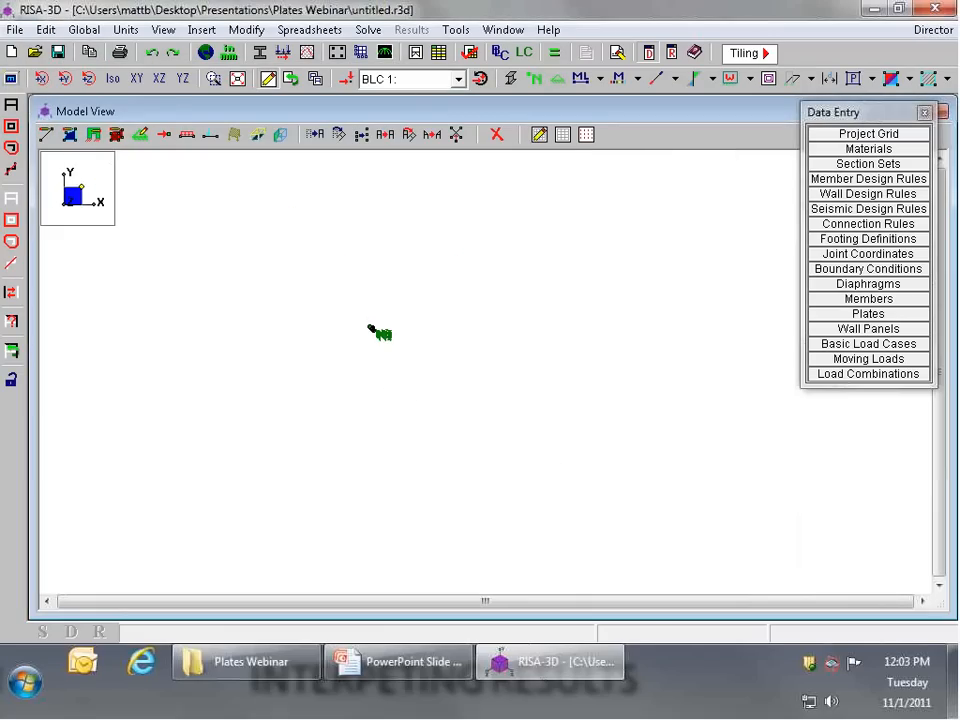
click(184, 82)
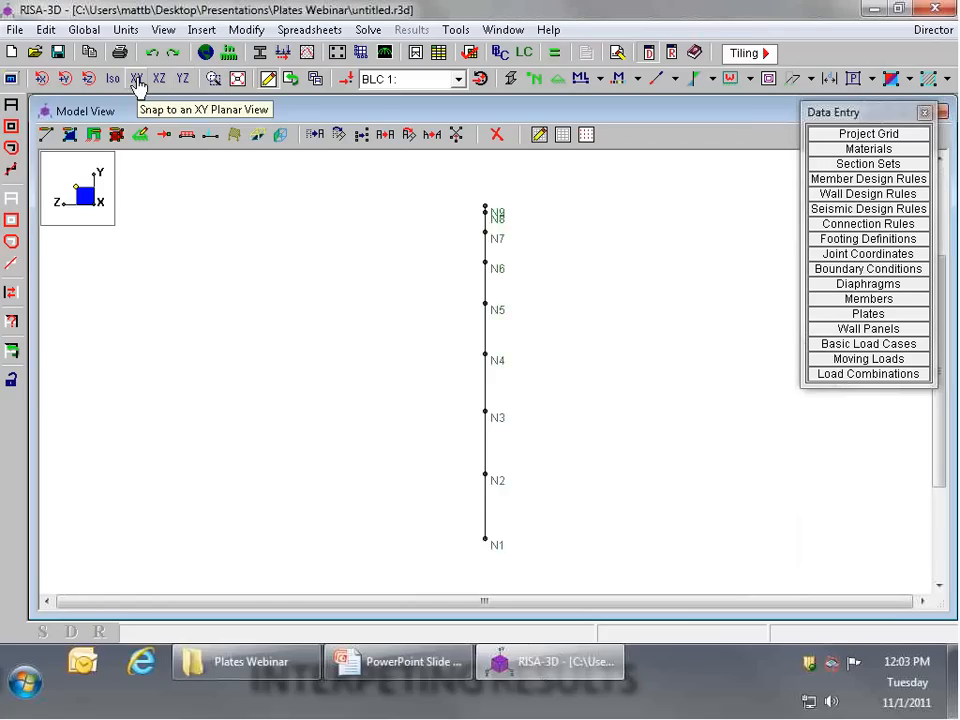
click(137, 80)
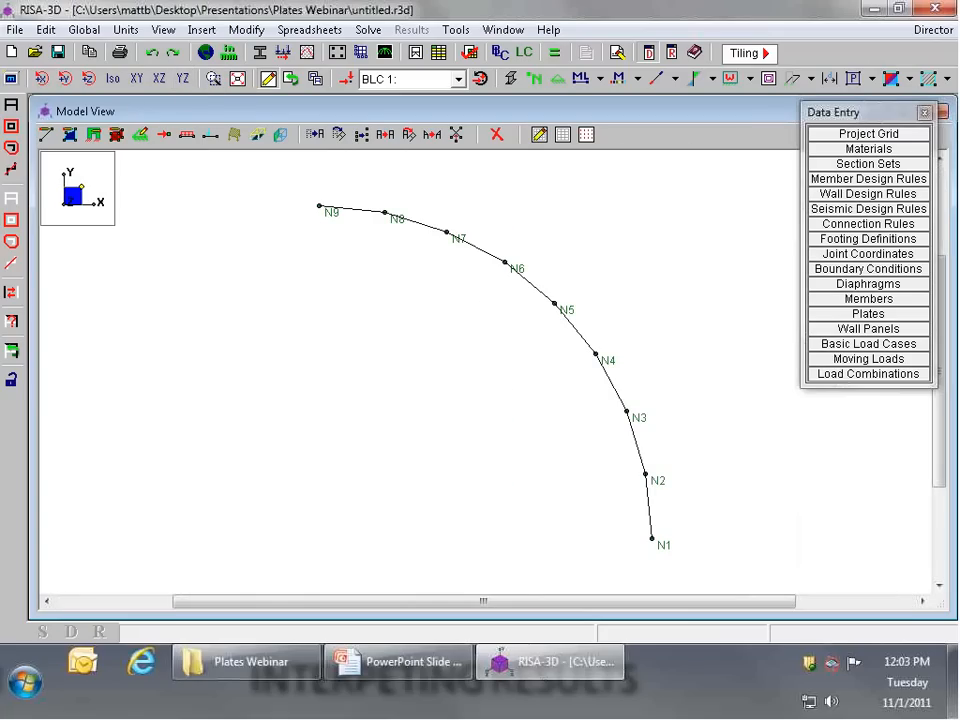
Step: Start a second circular arc generation with its section set changed to None
scroll(438, 482, down, 9)
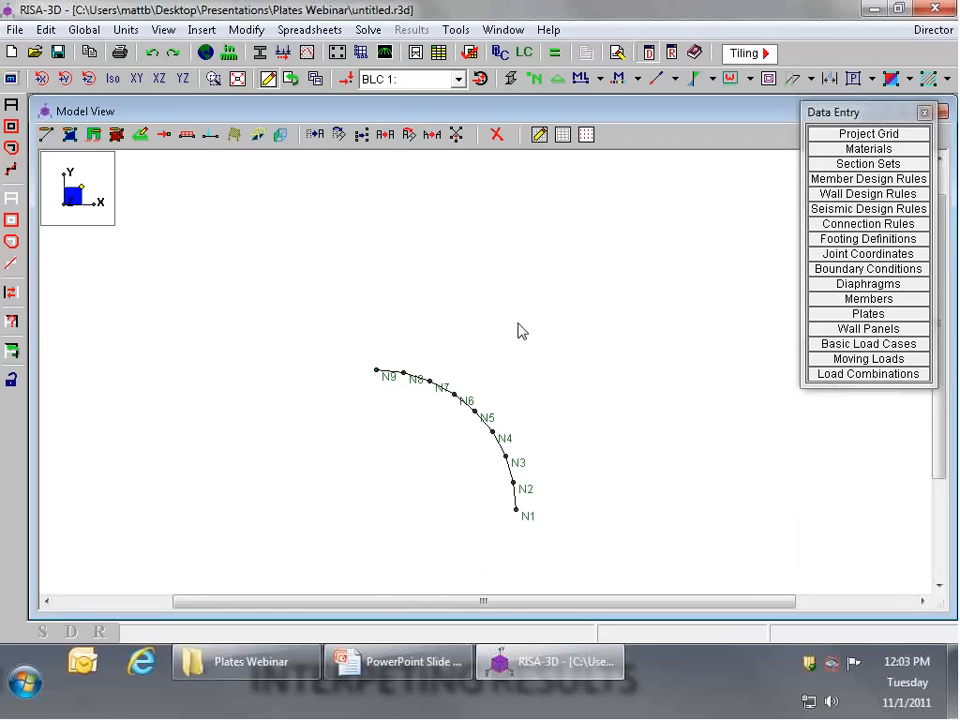
scroll(518, 324, up, 1)
click(202, 29)
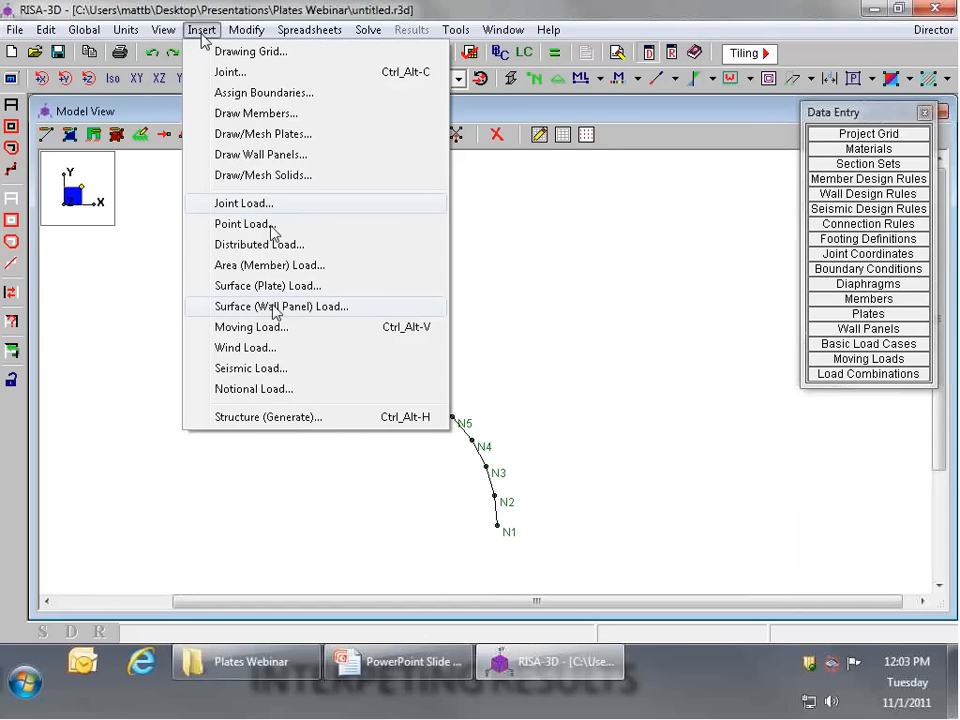
click(278, 418)
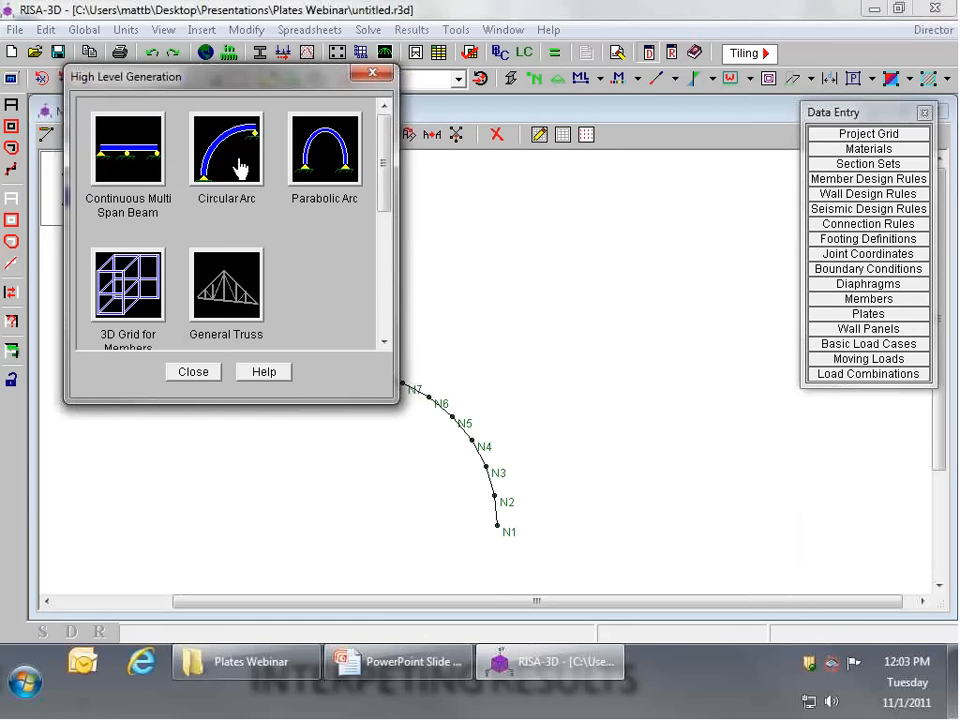
click(238, 167)
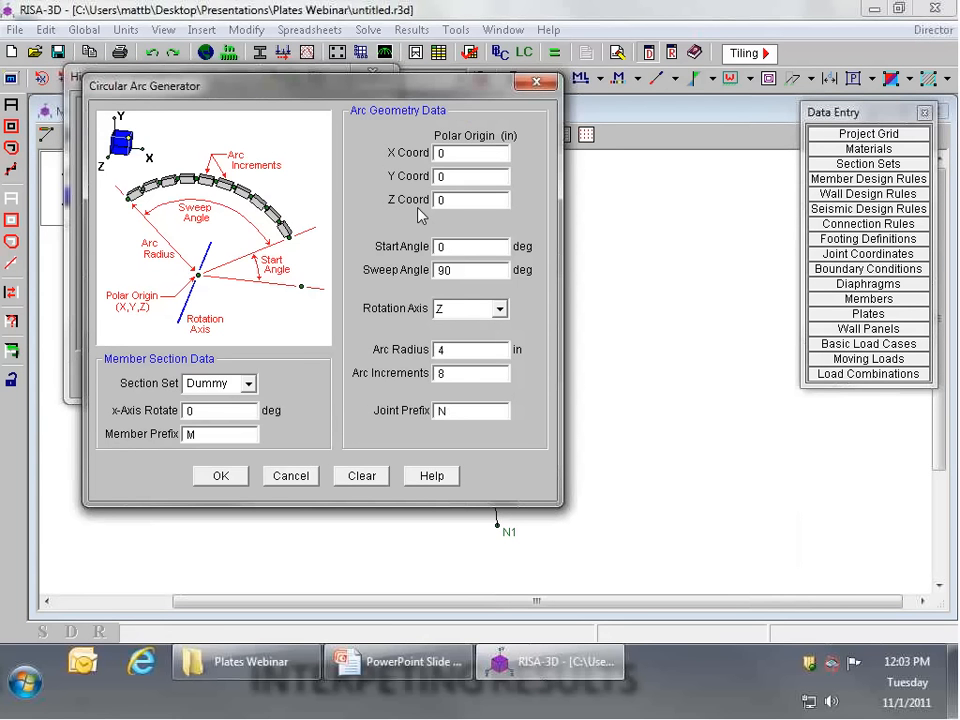
click(248, 383)
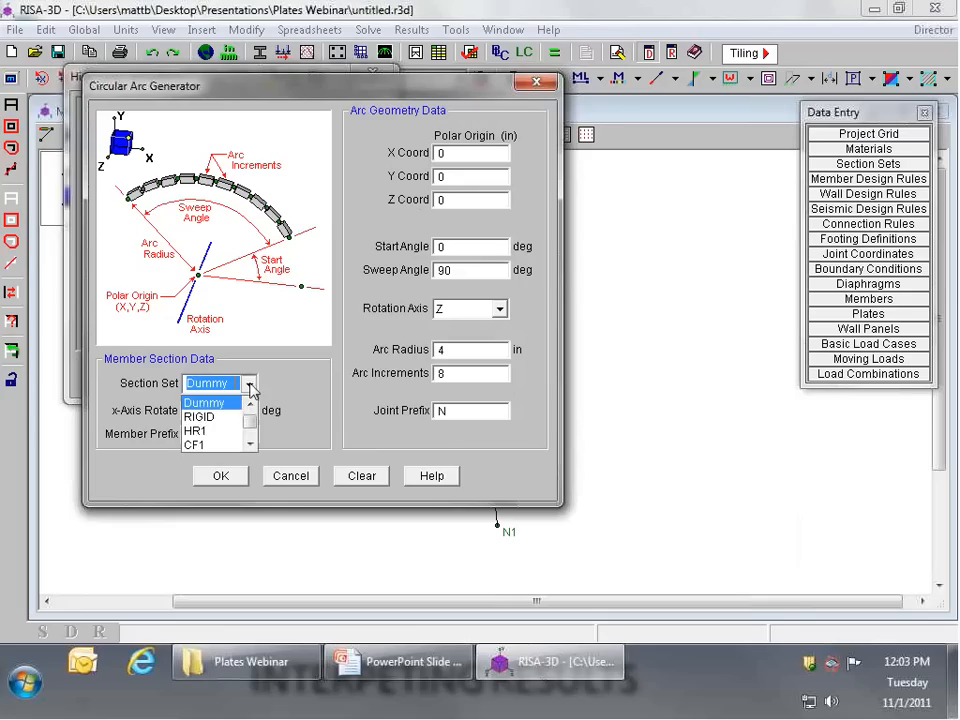
scroll(245, 410, up, 1)
click(205, 402)
Step: Generate the outer arc of joints with an 8 in radius and 16 increments, and return to the main model view
double_click(438, 349)
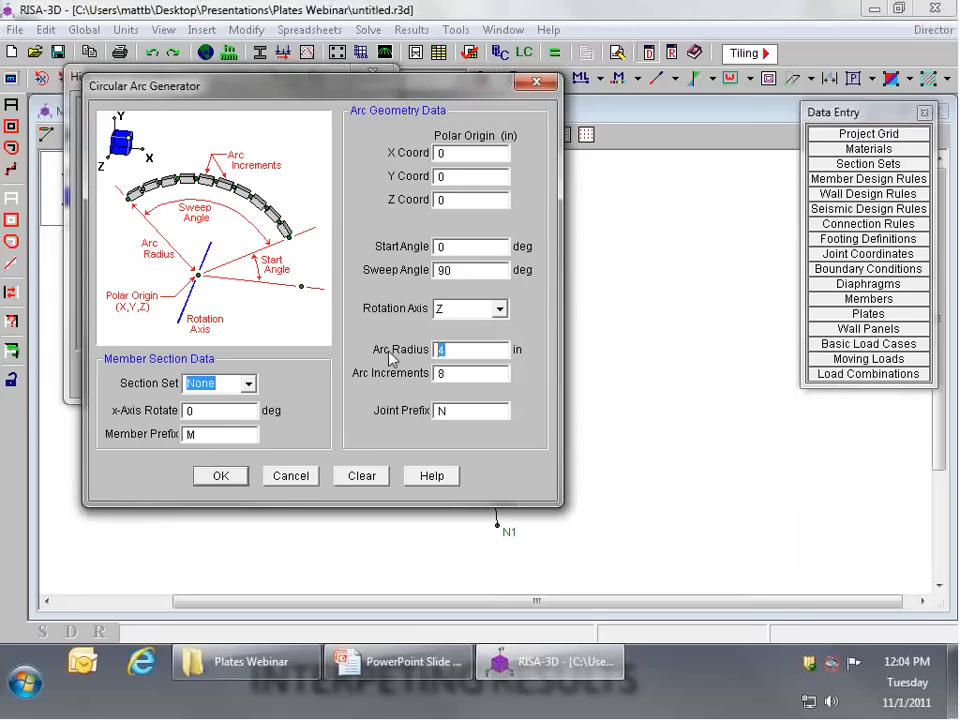
text(8)
key(Tab)
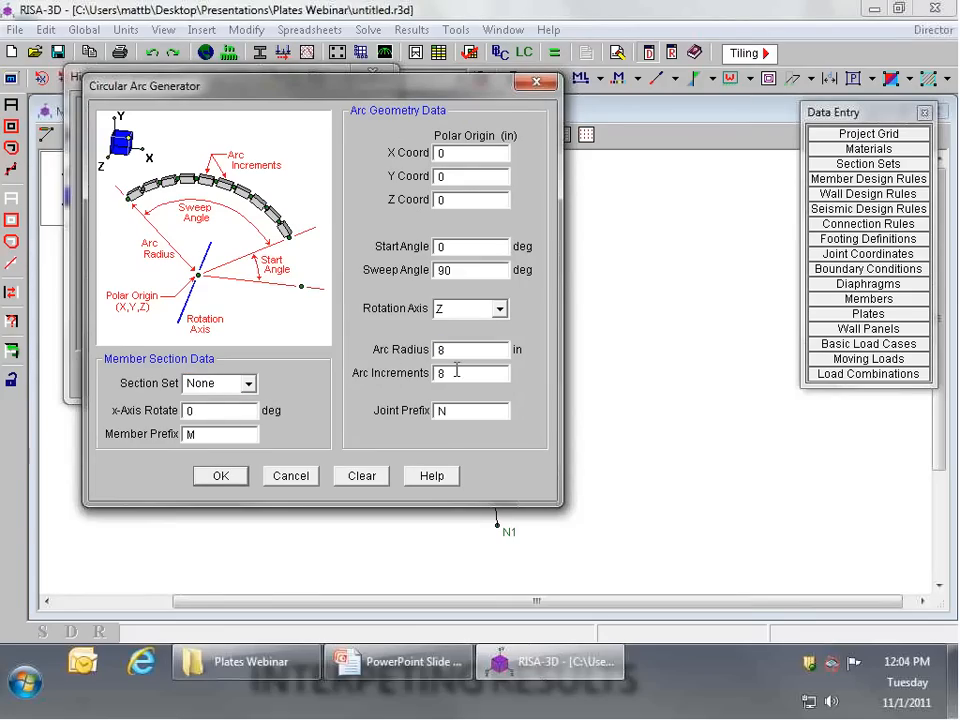
text(1)
click(212, 476)
click(612, 158)
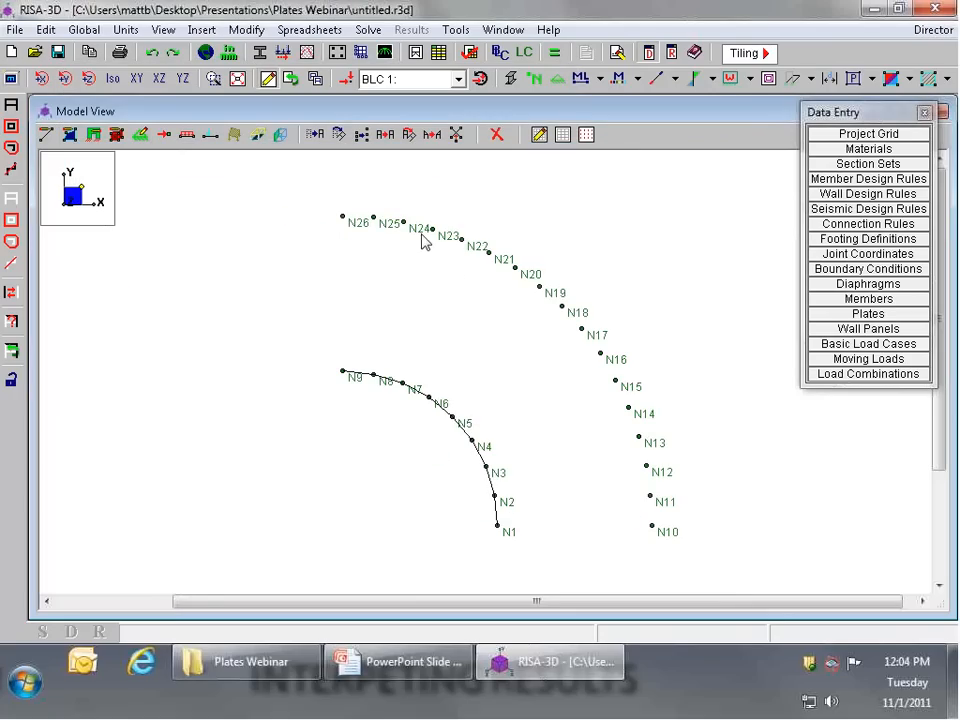
Step: Select only the inner arc's joints and members and mirror copy them about the ZX plane at 0 in
scroll(495, 311, down, 3)
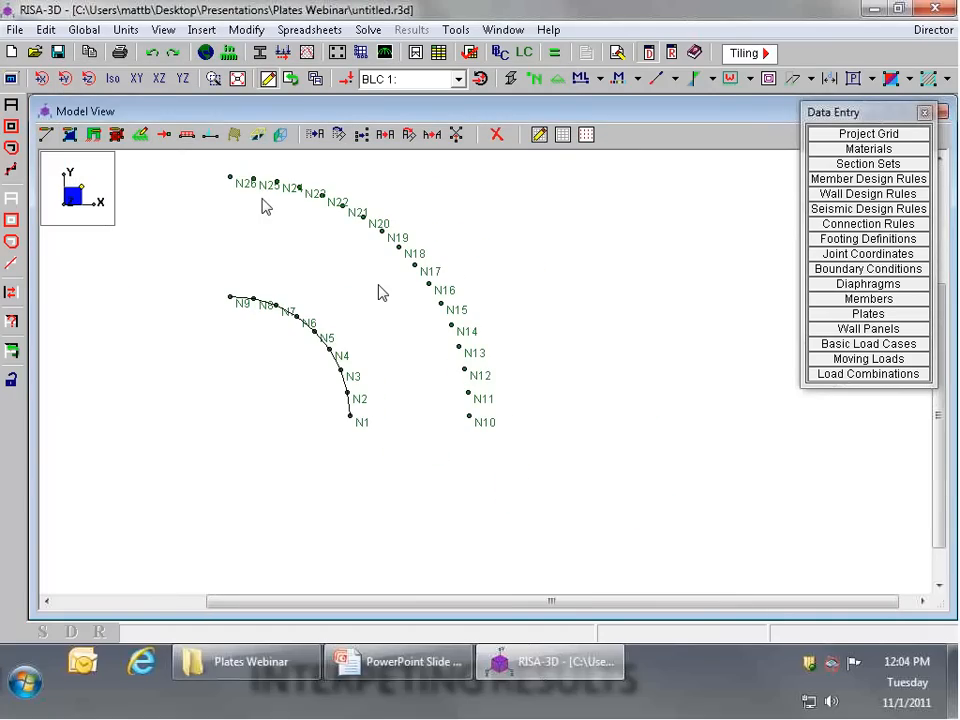
click(11, 199)
click(11, 127)
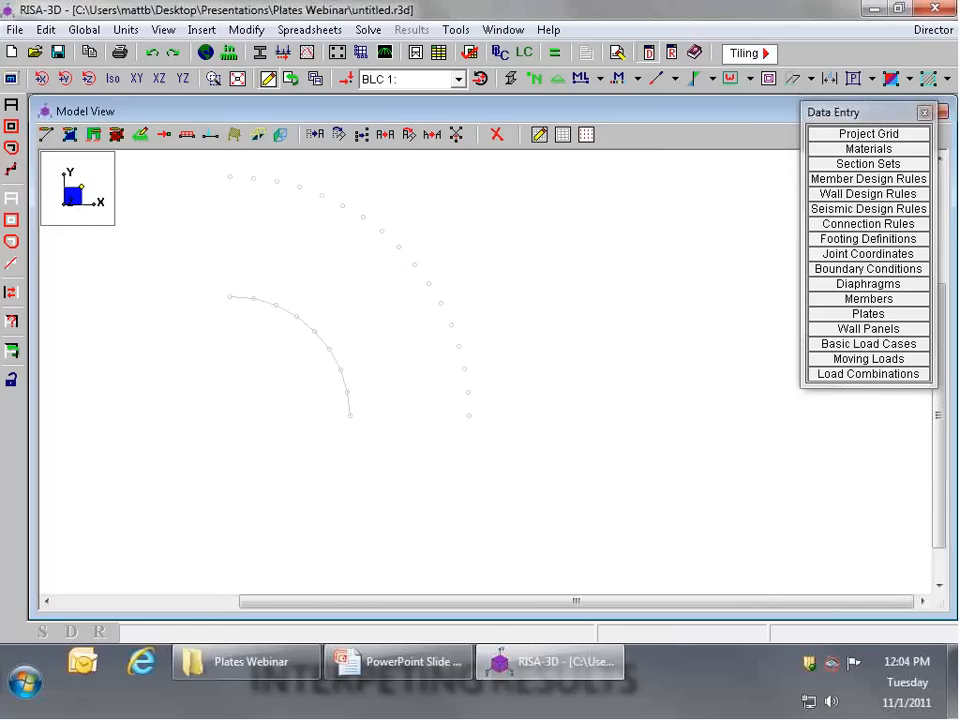
drag(200, 462, 363, 272)
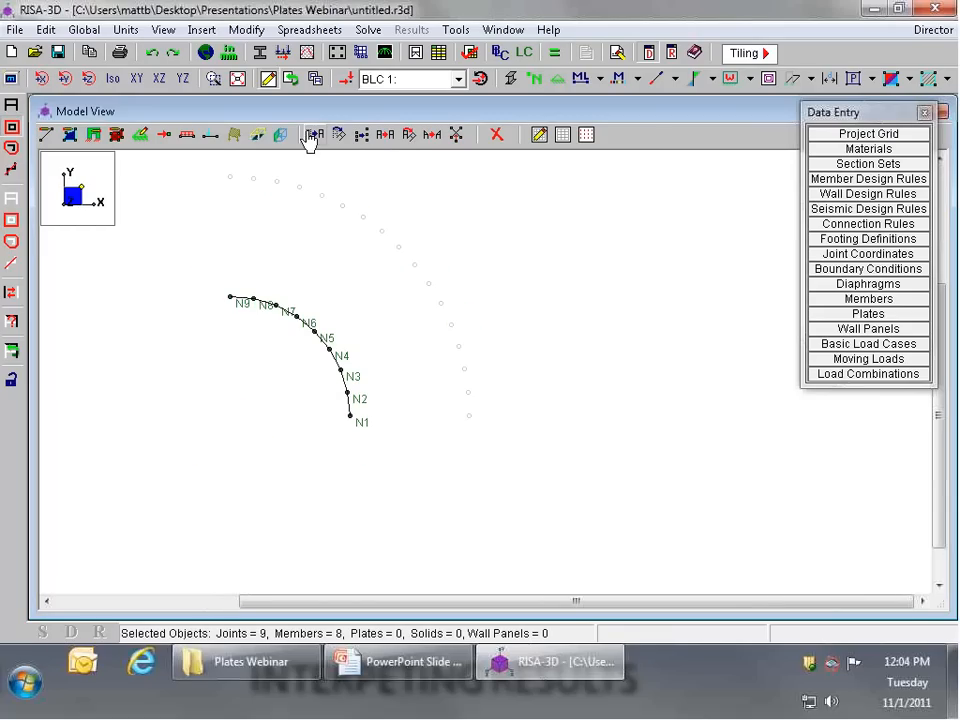
click(410, 145)
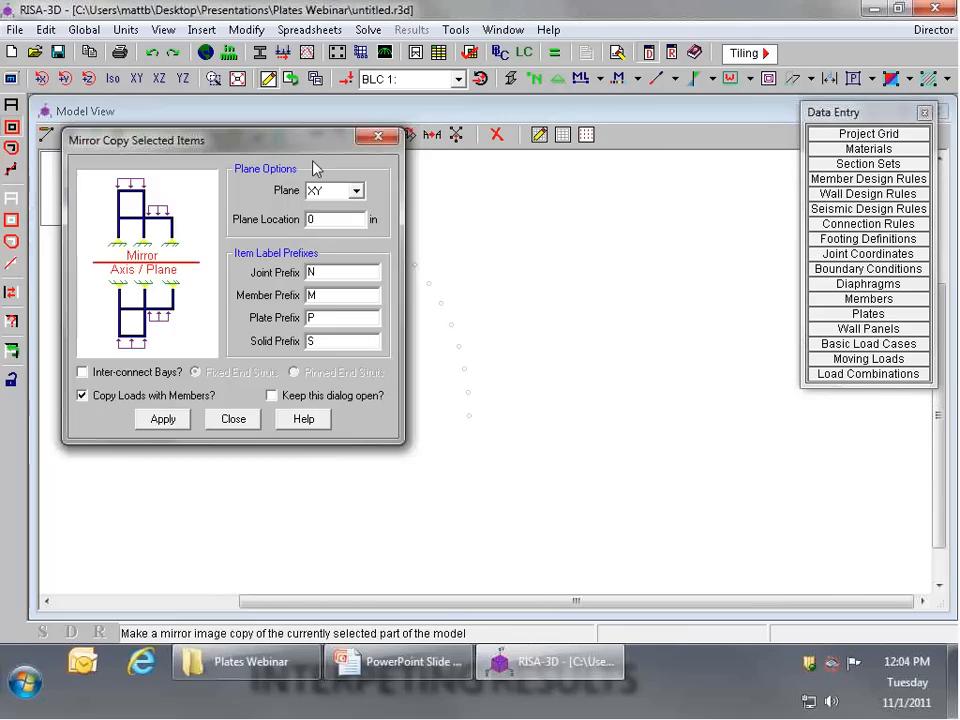
drag(319, 146, 533, 172)
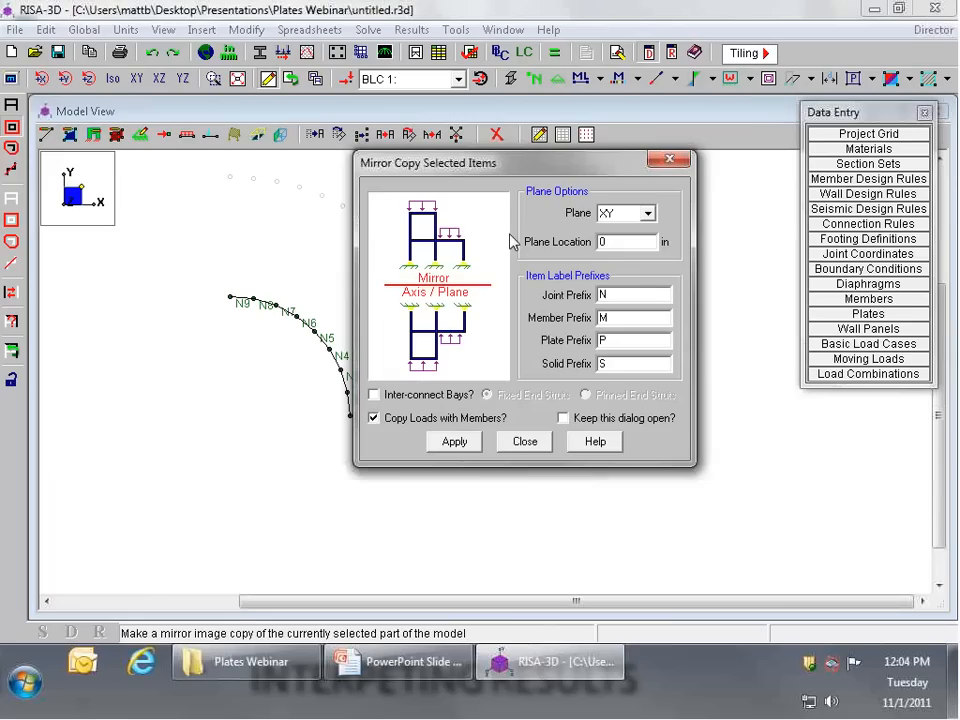
click(648, 213)
click(622, 256)
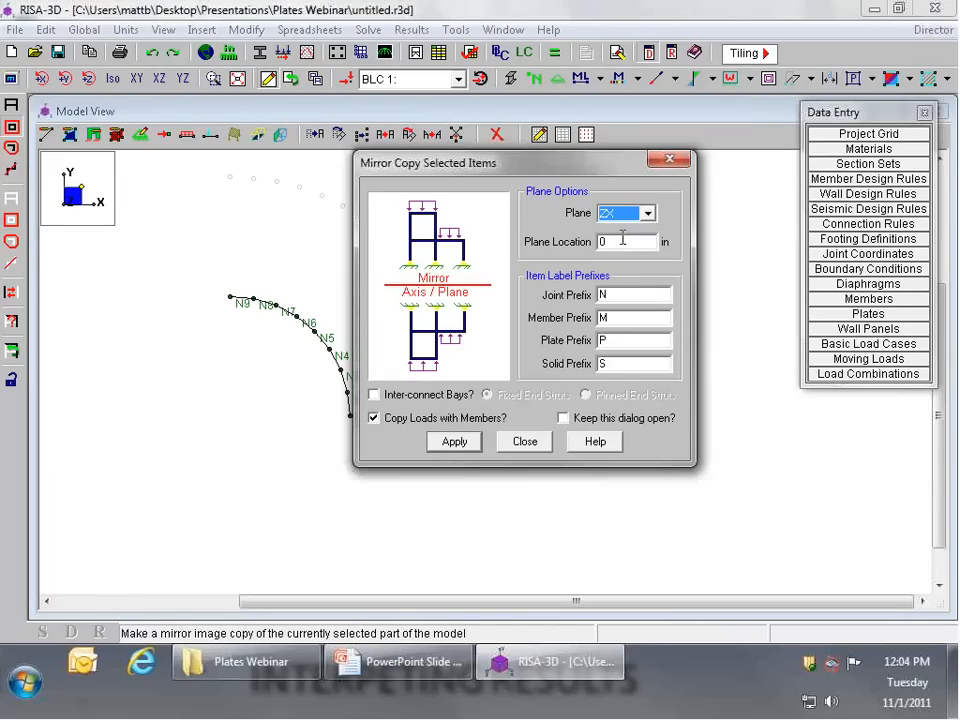
click(458, 440)
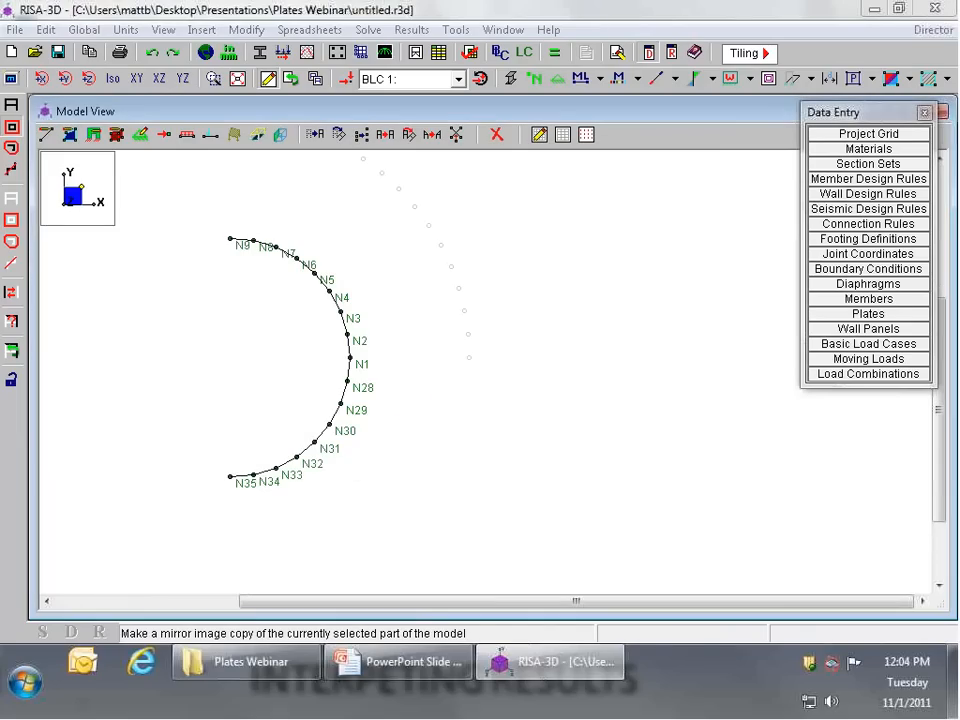
Step: Delete only the members of the mirrored lower arc, keeping its joints, and reselect the whole model
click(11, 203)
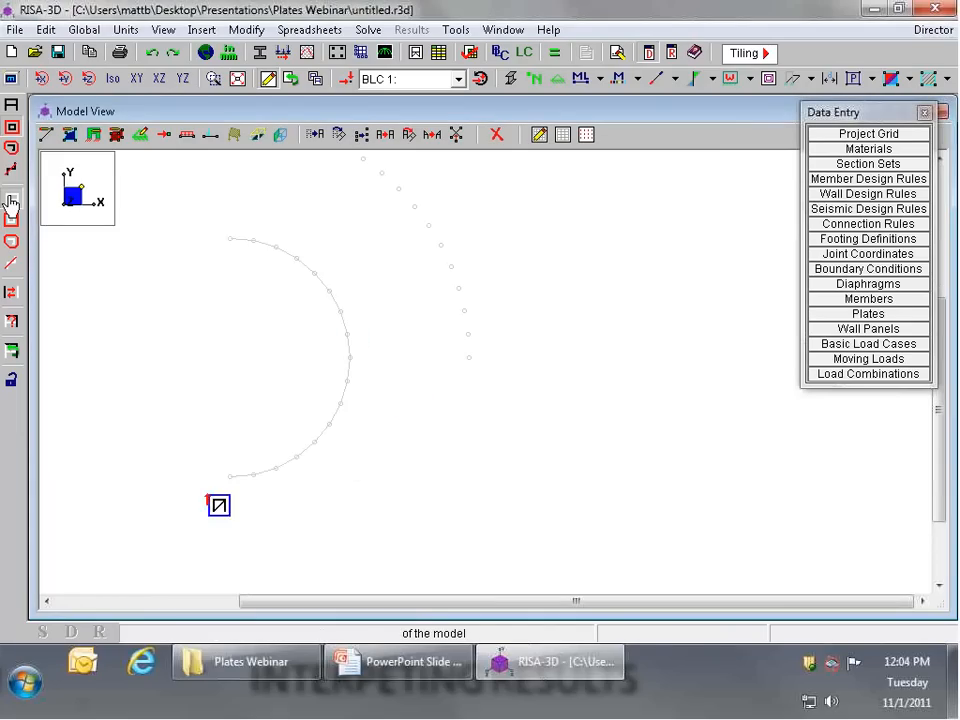
drag(186, 499, 394, 345)
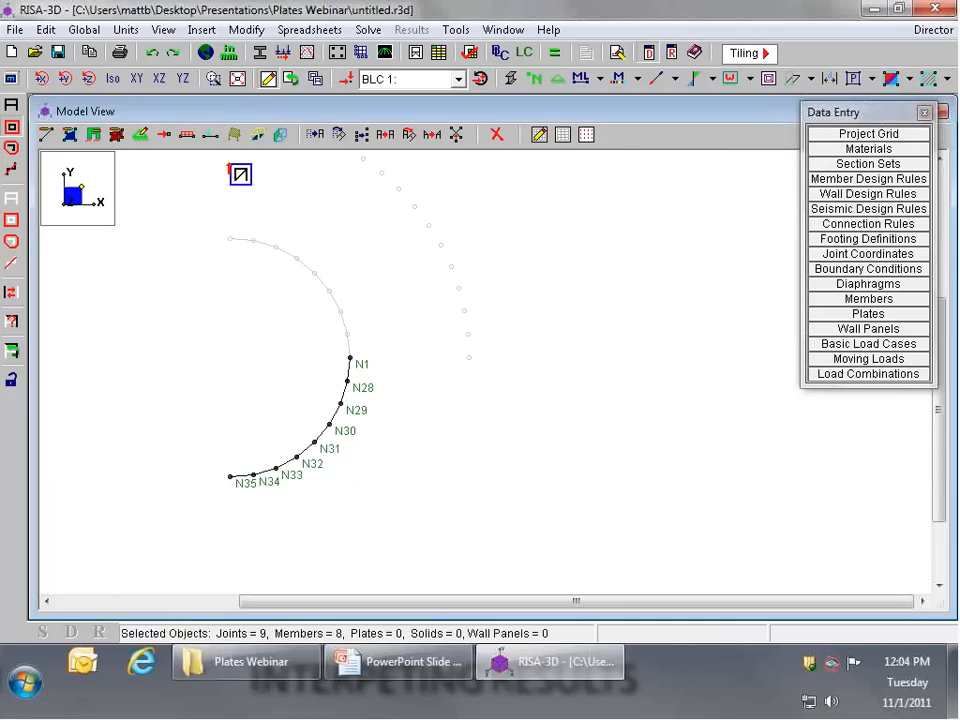
click(497, 134)
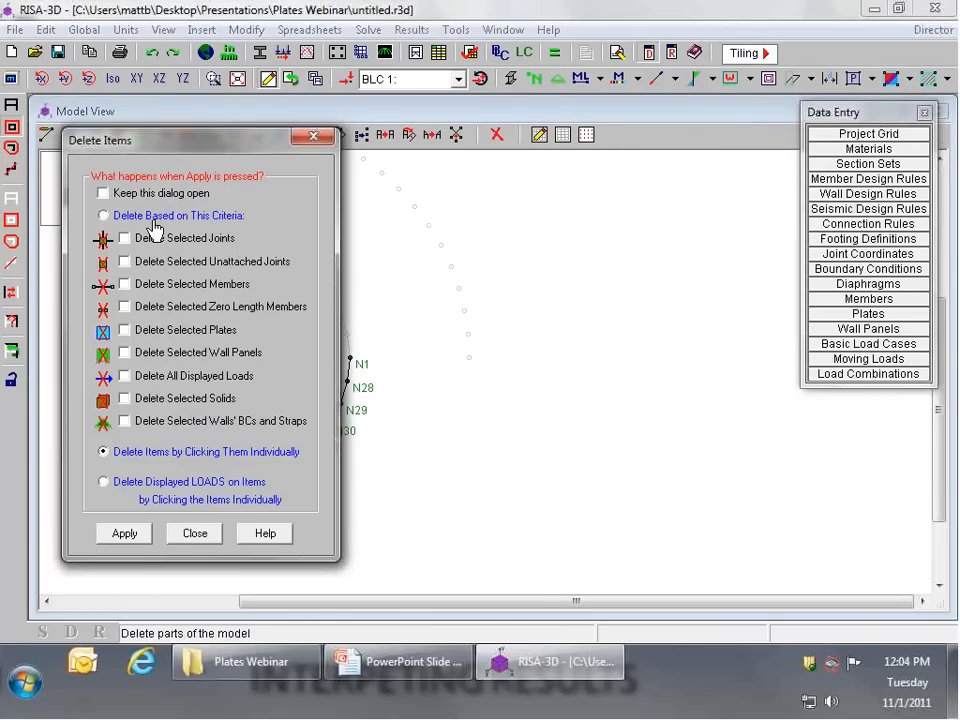
click(152, 218)
click(125, 284)
click(124, 533)
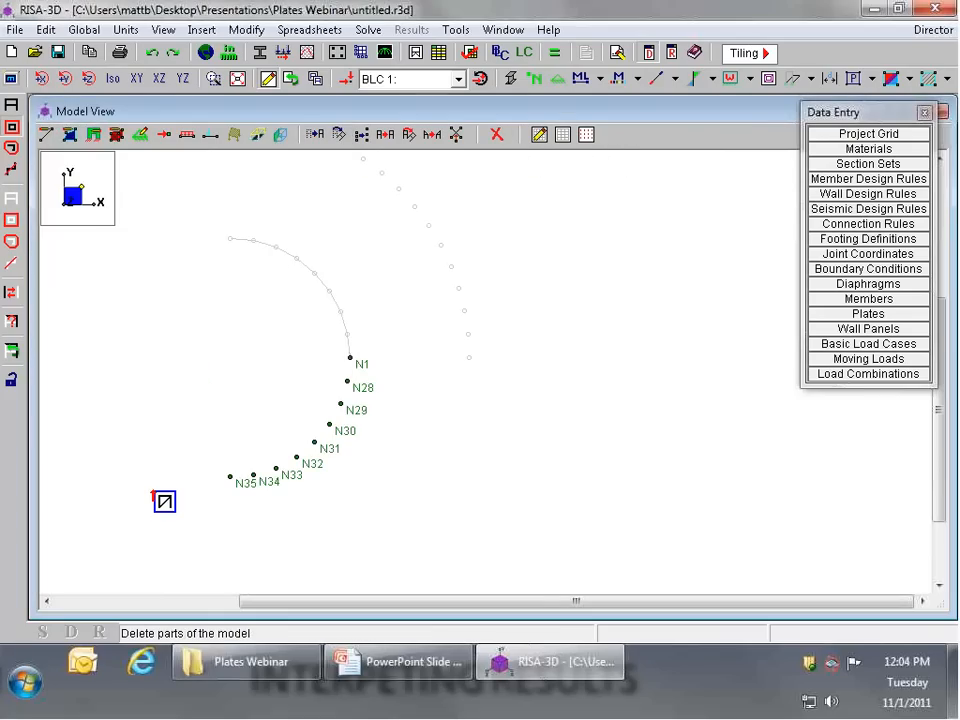
click(11, 105)
scroll(268, 311, down, 2)
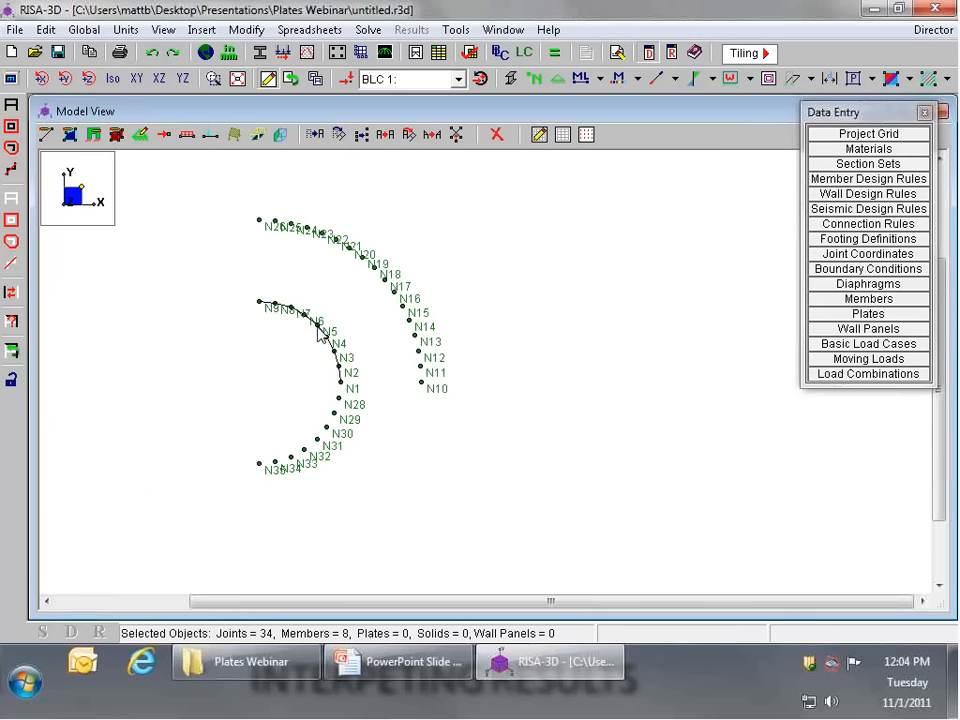
Step: Select only the outer arc's lowest joint and copy it with a Y increment of -14 in
scroll(321, 332, down, 4)
scroll(321, 332, up, 3)
click(13, 198)
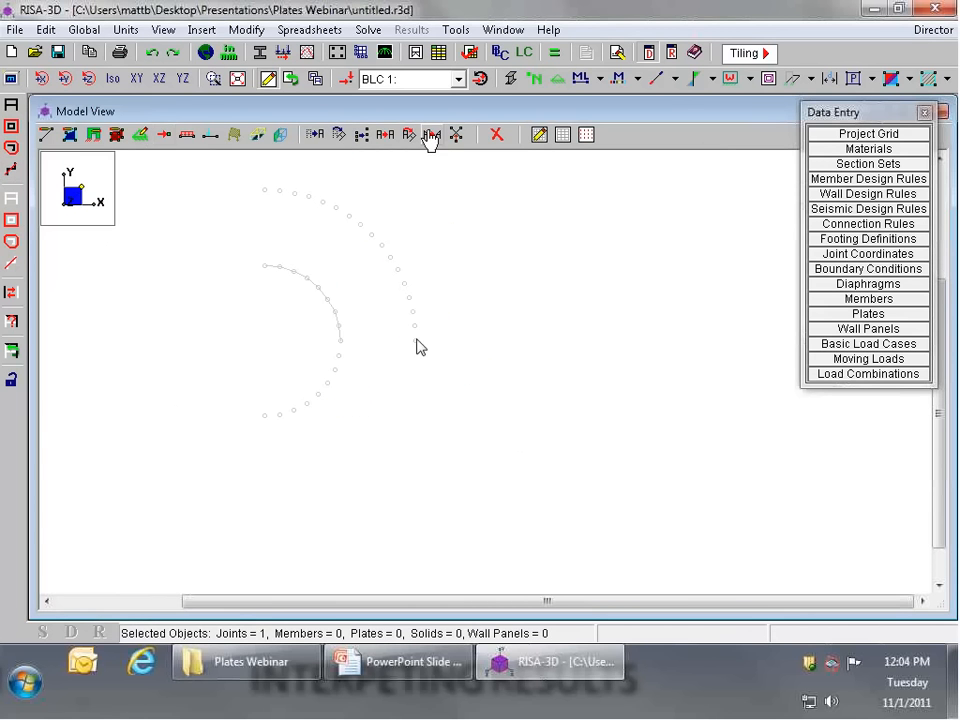
click(385, 135)
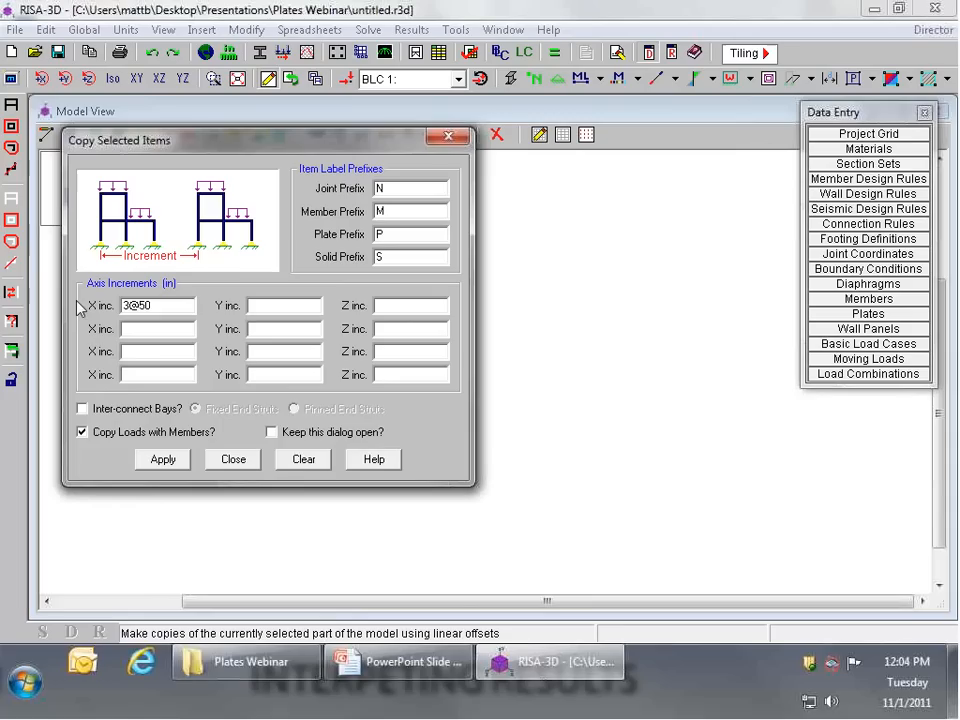
click(296, 459)
click(296, 310)
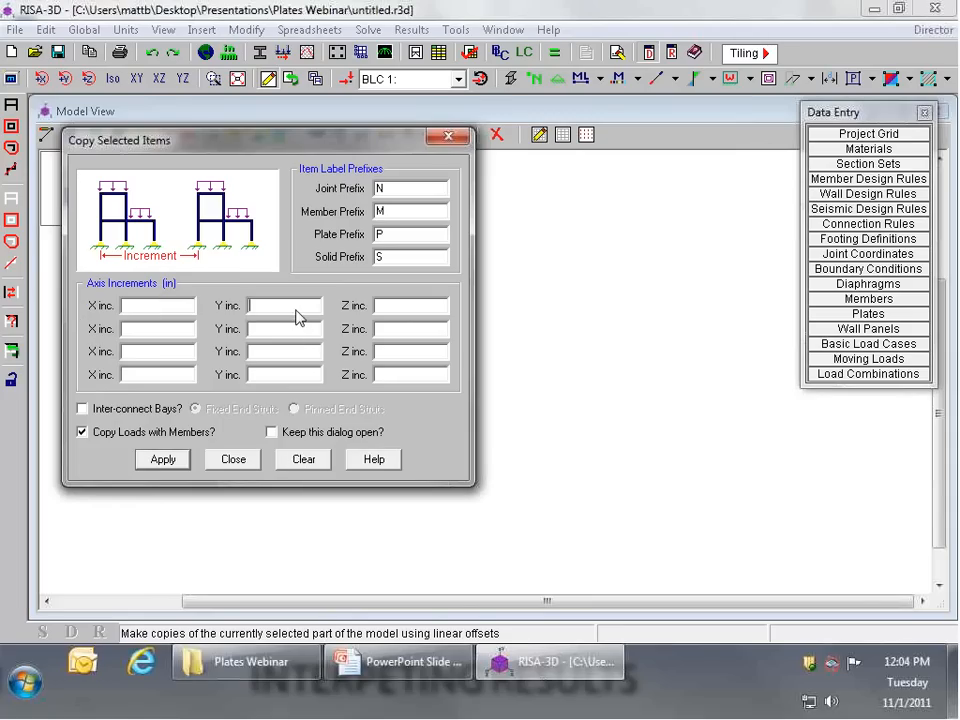
key(Return)
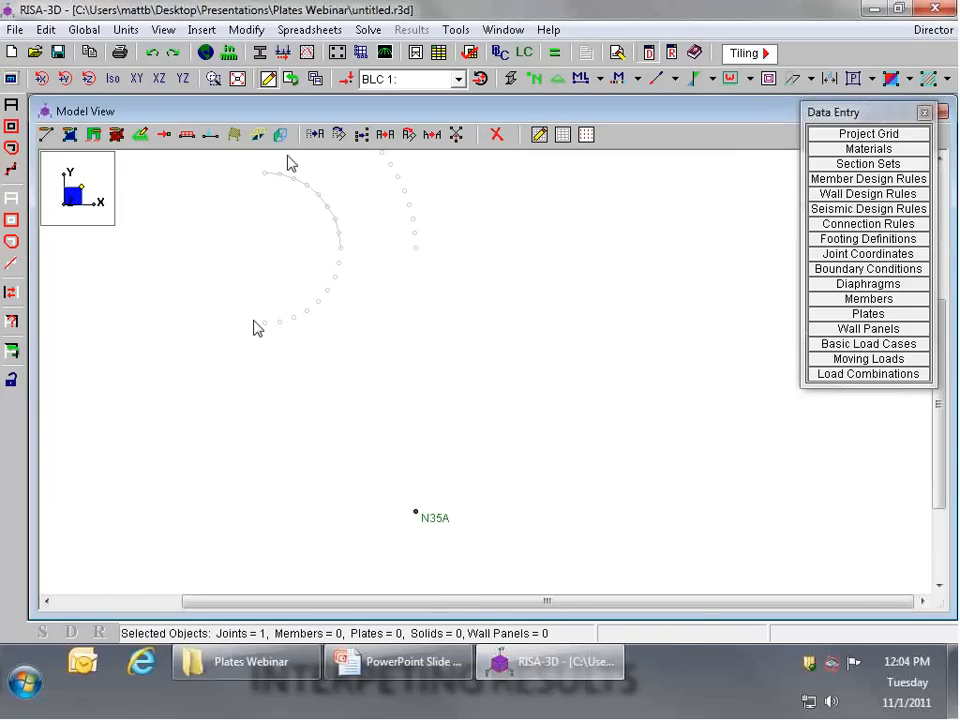
Step: Copy the inner arc's lowest end joint down to the level of the copied outer joint, and reselect the whole model
click(388, 137)
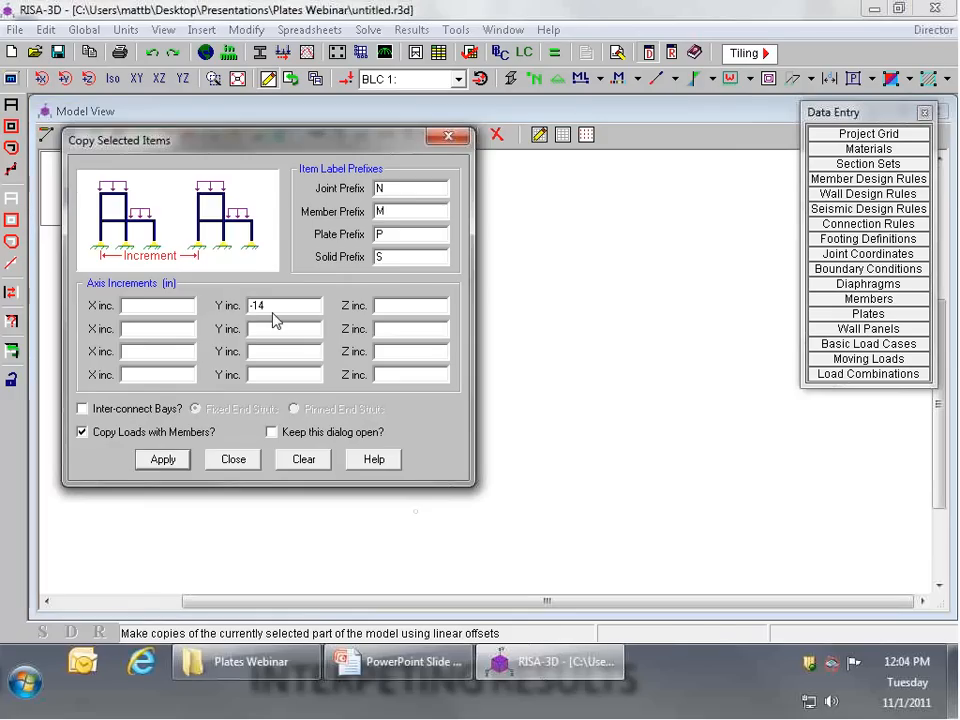
key(Return)
key(ctrl+a)
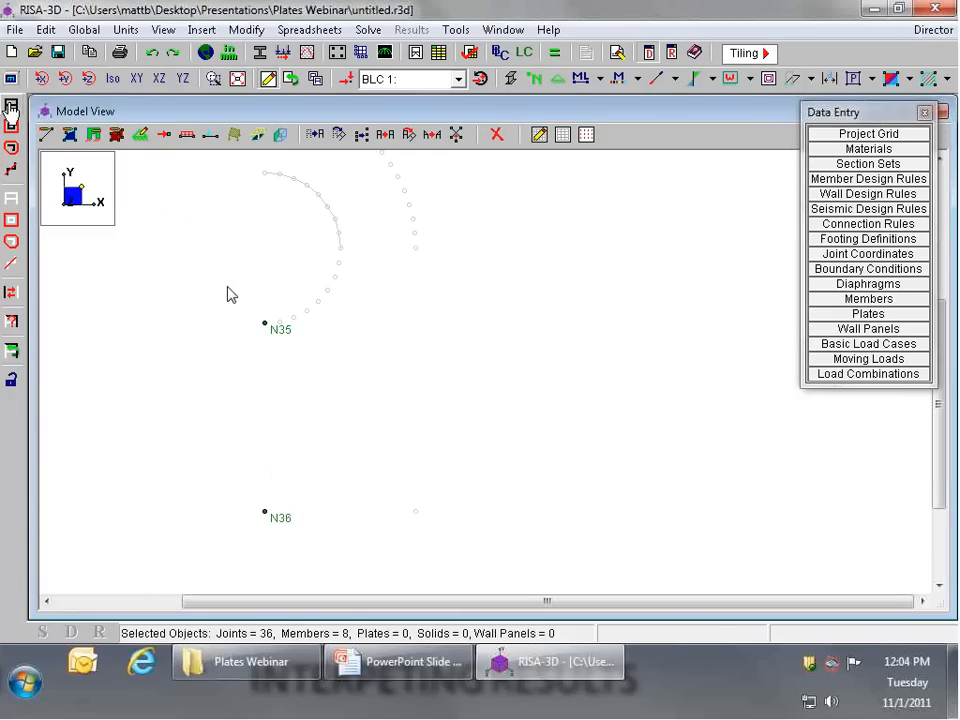
scroll(304, 319, down, 3)
scroll(300, 310, up, 2)
key(ctrl+z)
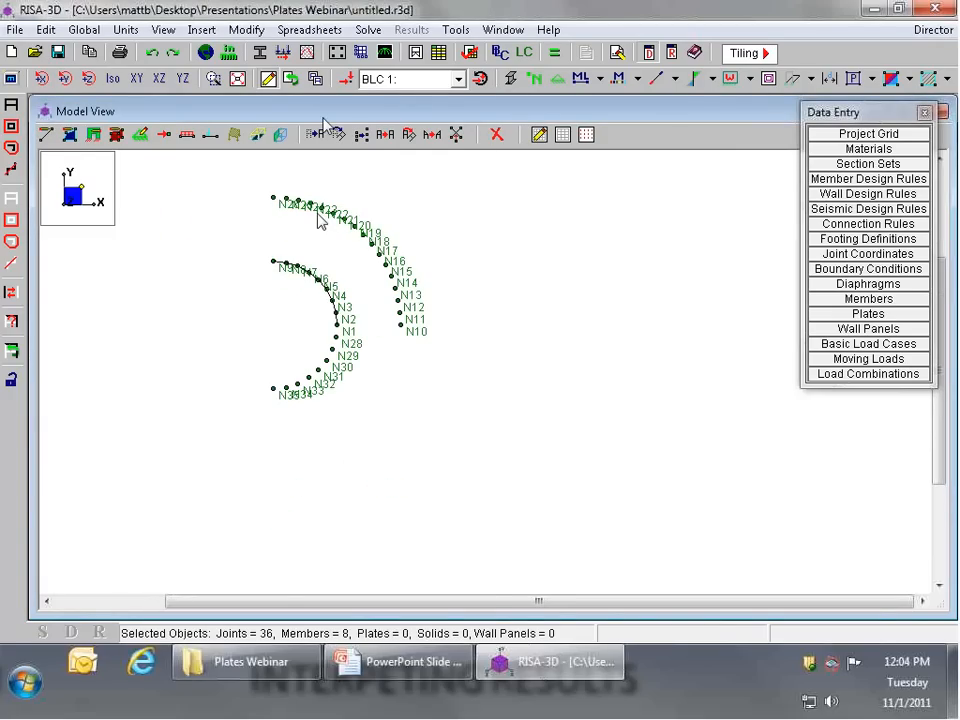
Step: Open the plate drawing settings for AutoMesh and choose gen_Steel as the material set
click(70, 140)
drag(229, 133, 512, 215)
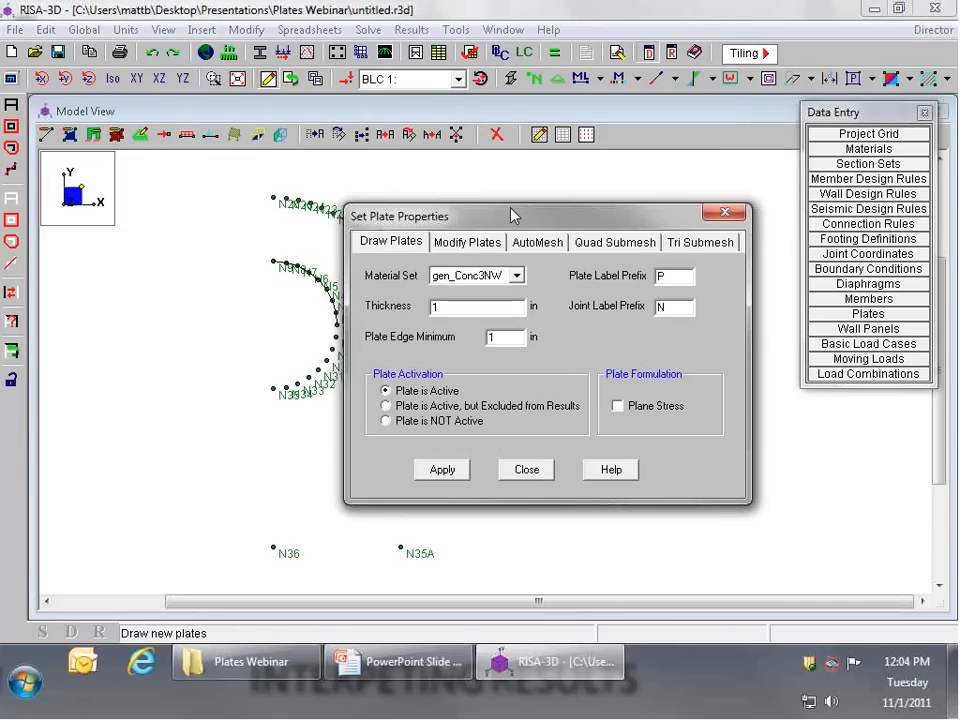
click(537, 242)
click(516, 275)
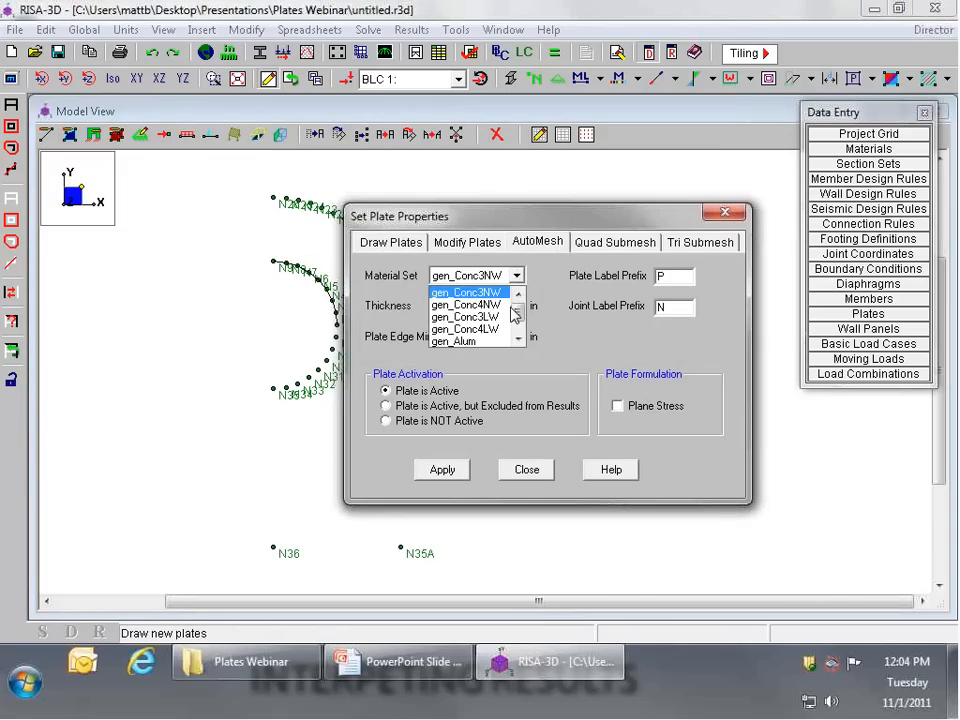
scroll(515, 313, down, 2)
click(468, 329)
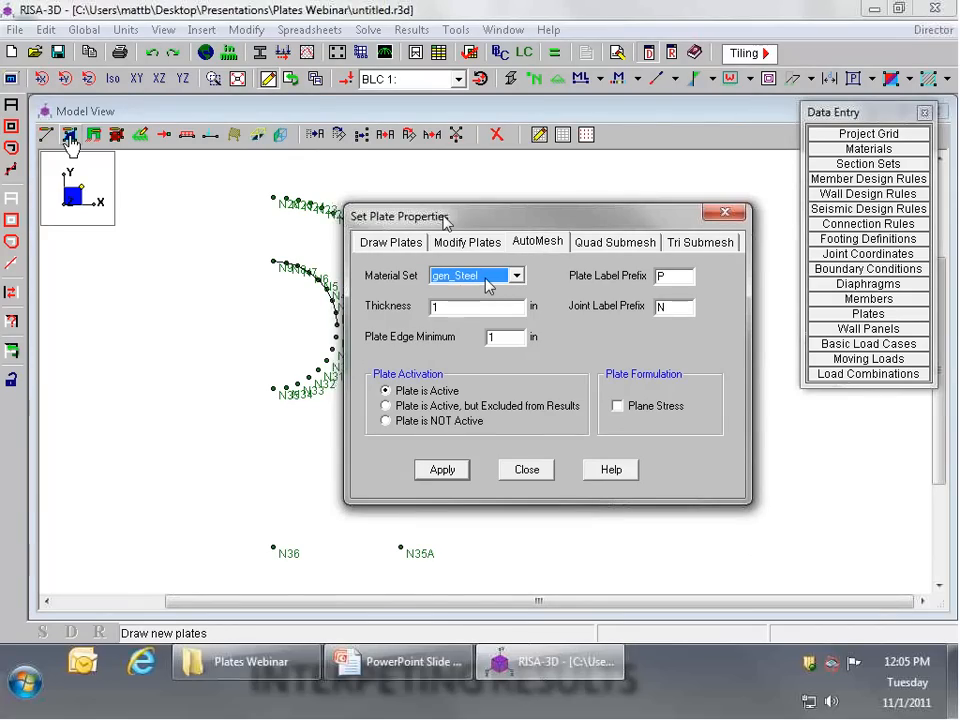
Step: Set the AutoMesh plate thickness to .5 in and the plate edge minimum to .5 in, and apply the settings
click(550, 243)
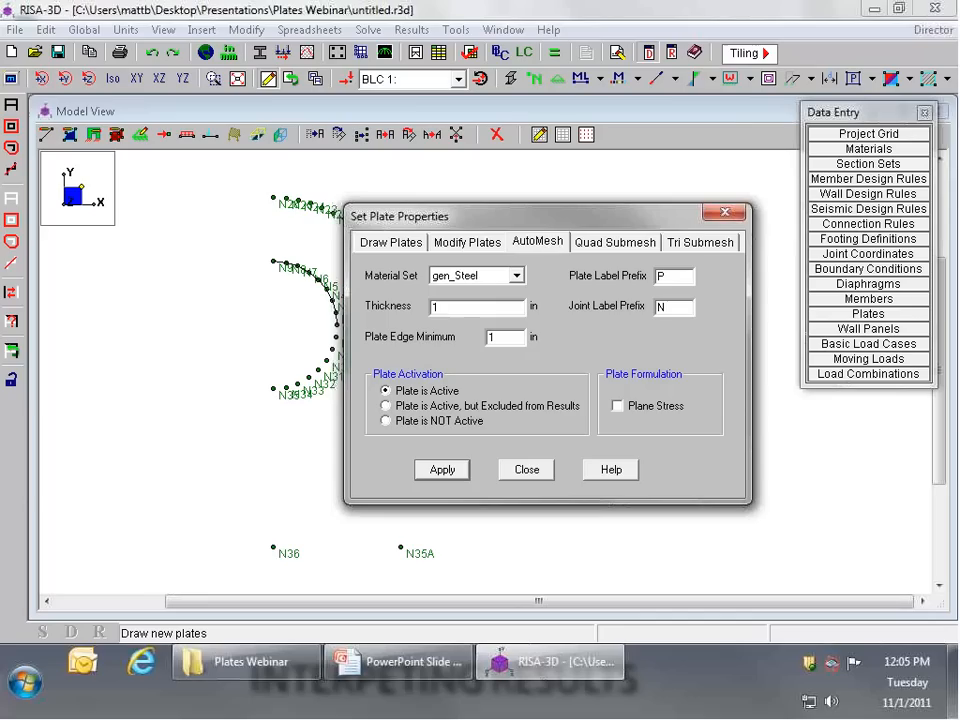
key(Tab)
key(Tab)
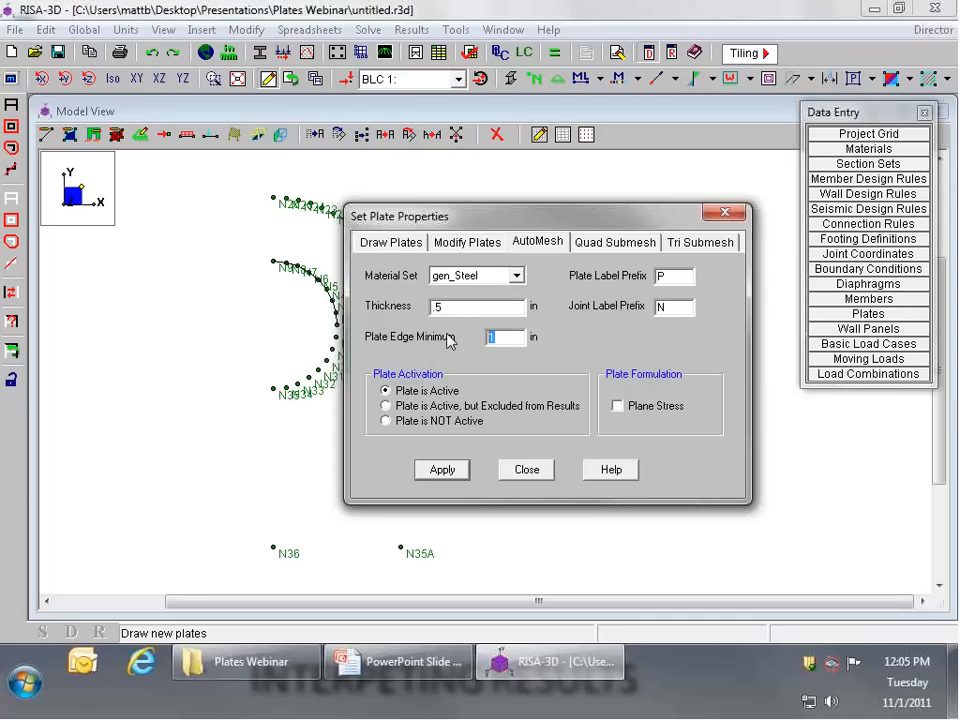
text(.5)
click(450, 474)
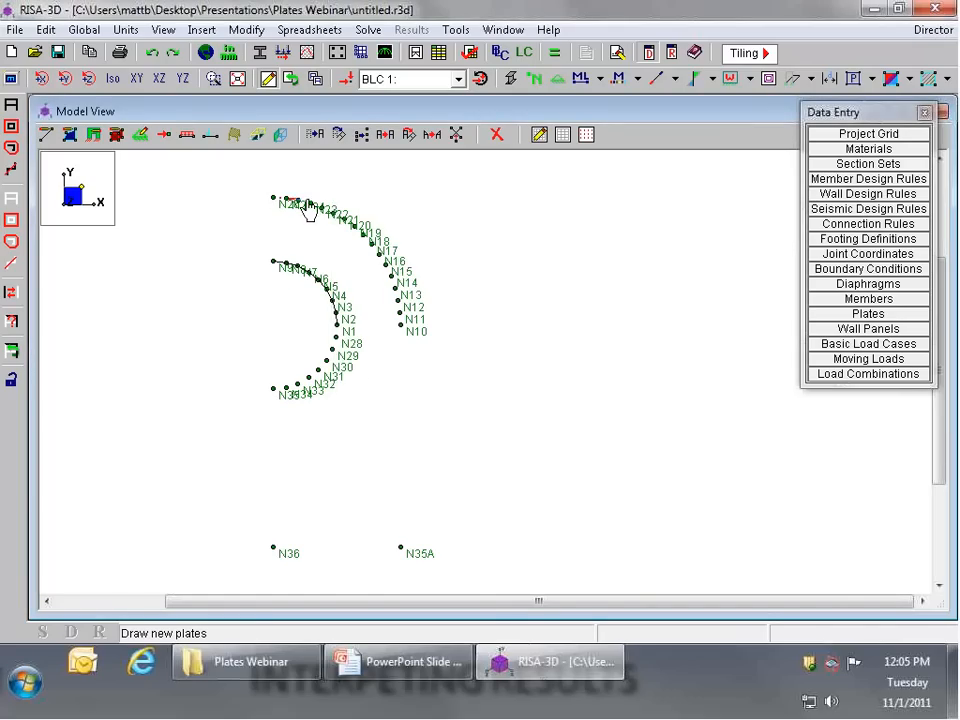
Step: Trace the plate outline along the outer arc's joints, down through the two bottom joints and up to the inner arc's lowest joint
scroll(312, 207, up, 1)
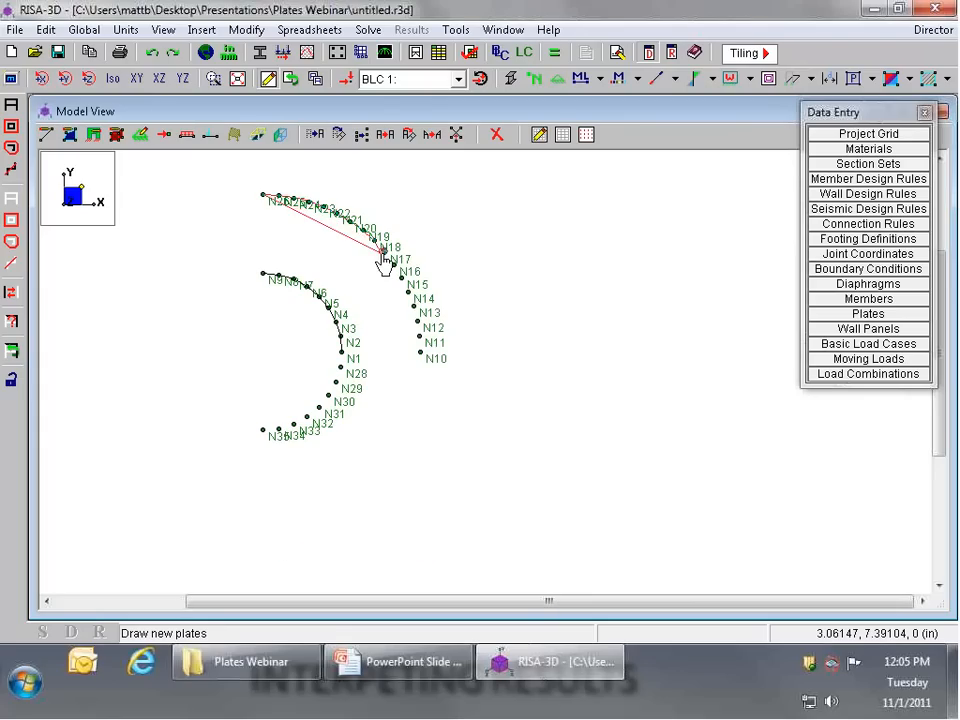
click(413, 318)
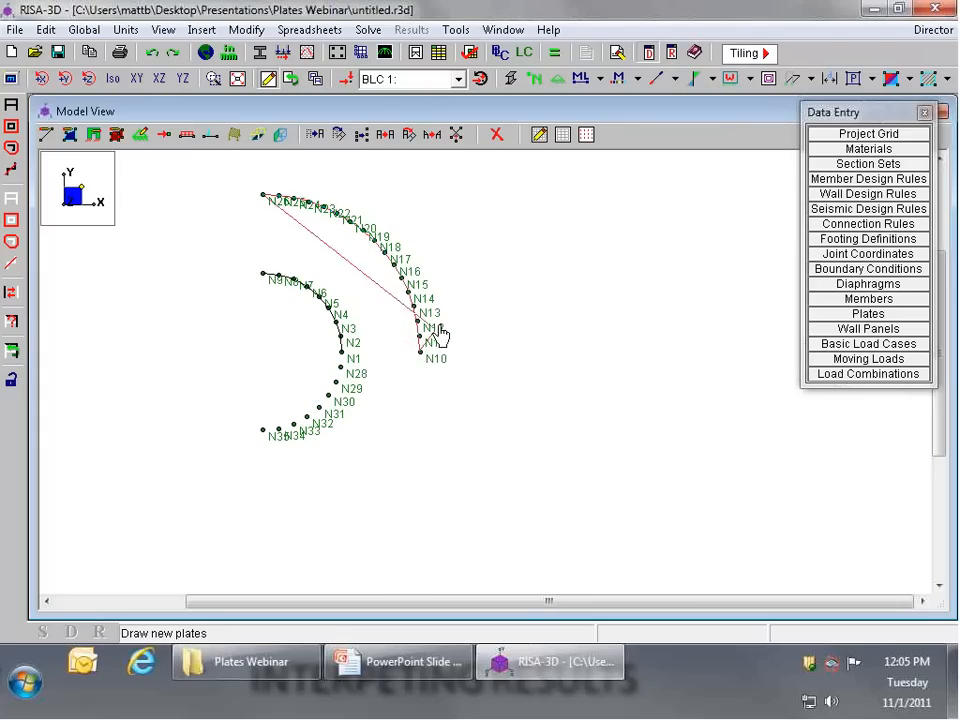
scroll(439, 327, down, 2)
click(430, 521)
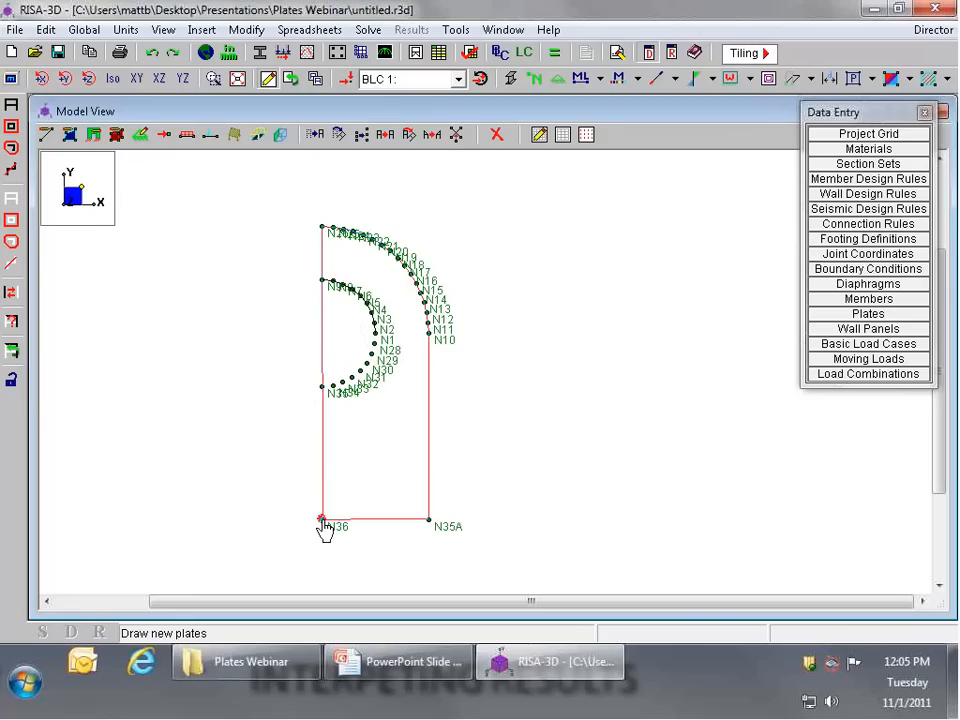
click(322, 520)
scroll(326, 392, up, 2)
click(322, 393)
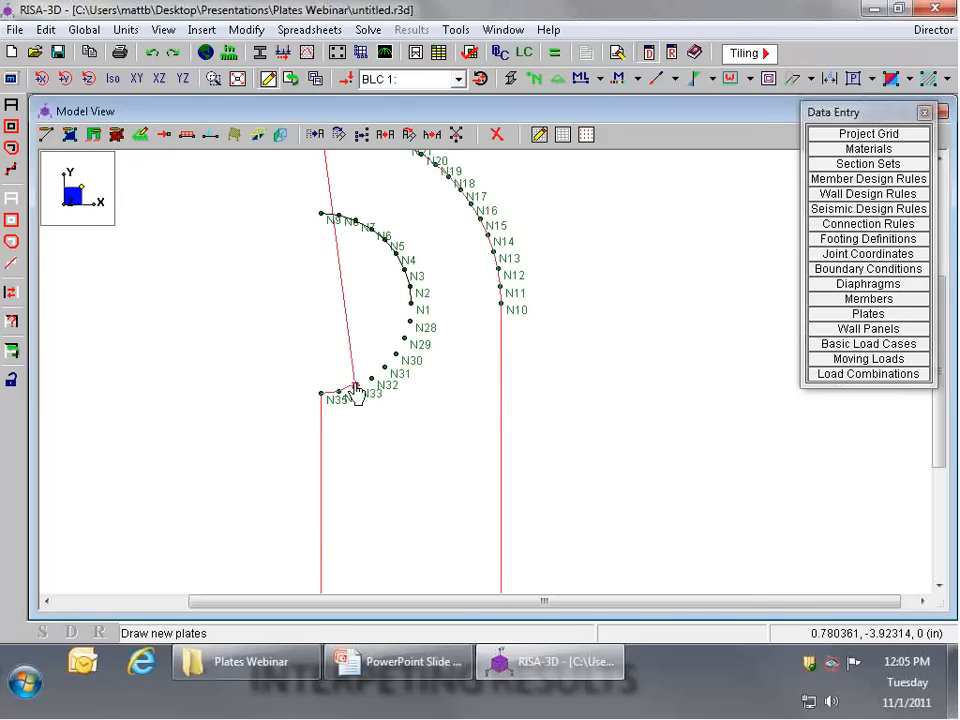
Step: Continue the plate outline joint by joint along the lower half of the inner arc to joint N1
click(355, 386)
click(371, 380)
click(385, 368)
click(396, 355)
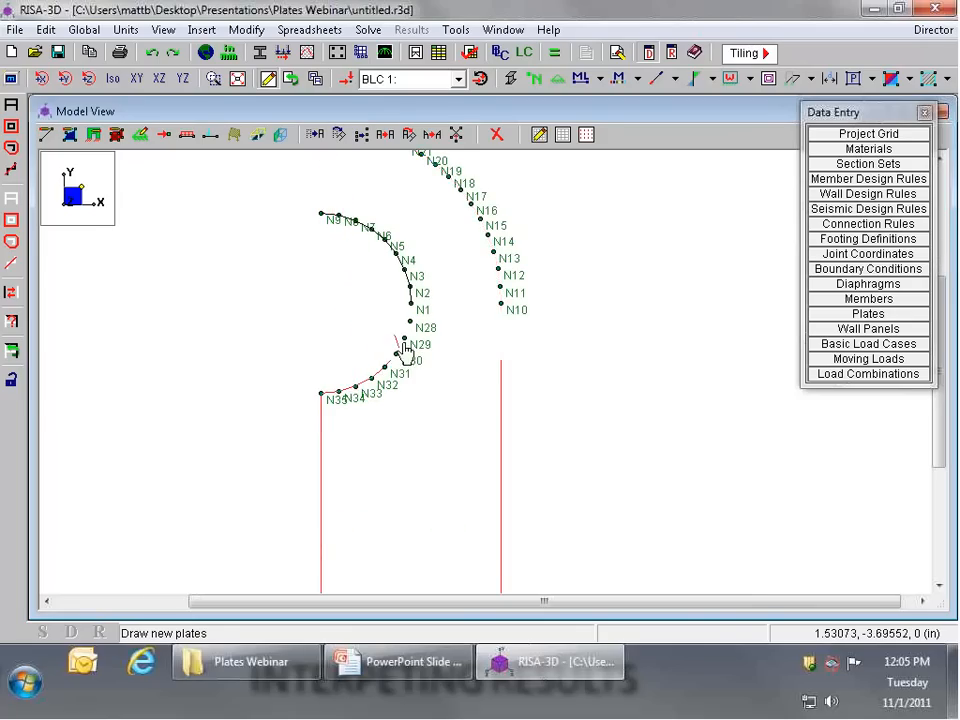
click(405, 338)
click(411, 321)
click(413, 307)
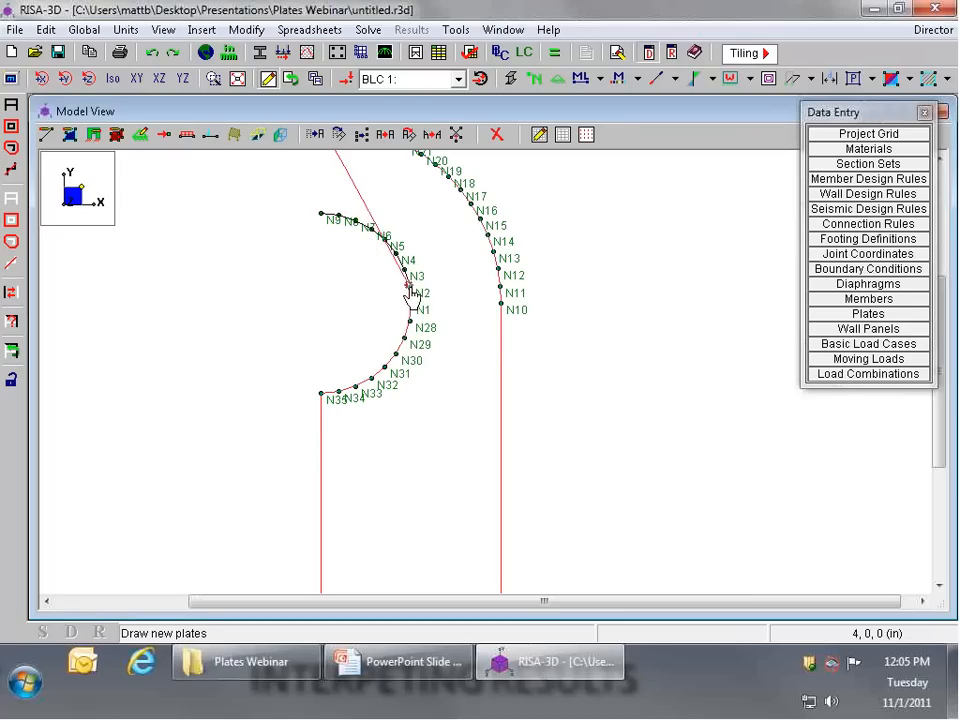
Step: Trace the upper half of the inner arc to its top joint and close the outline to generate the plate mesh
click(409, 287)
click(402, 264)
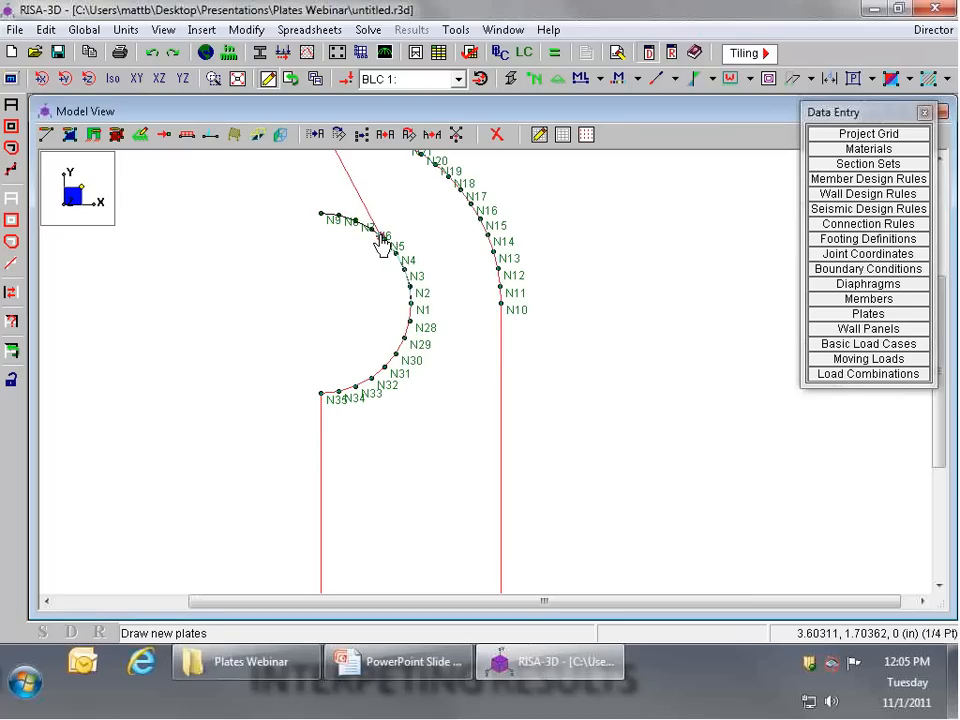
click(380, 237)
click(371, 229)
click(355, 220)
click(338, 216)
click(321, 214)
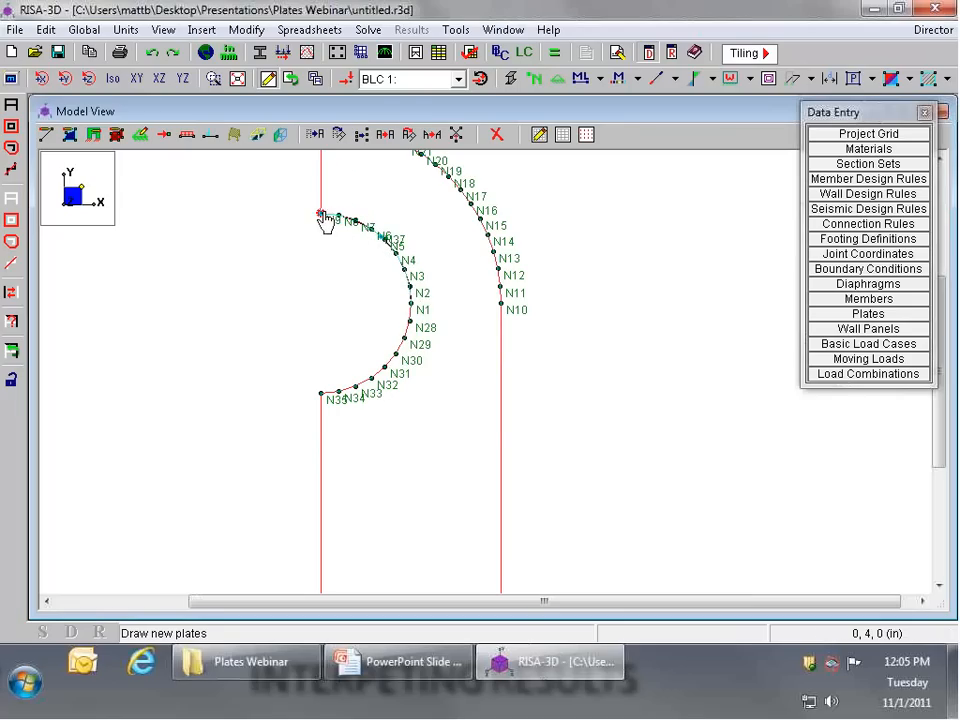
double_click(321, 214)
key(Return)
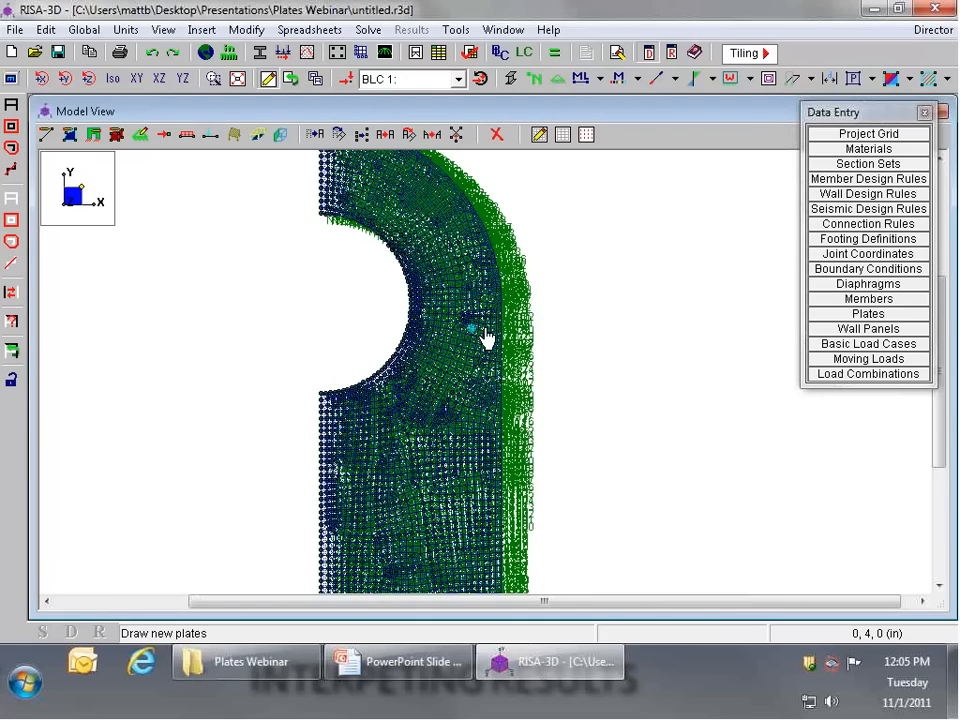
Step: Hide the joint labels in the model view and examine the plate mesh around the hole and down to the base
click(534, 80)
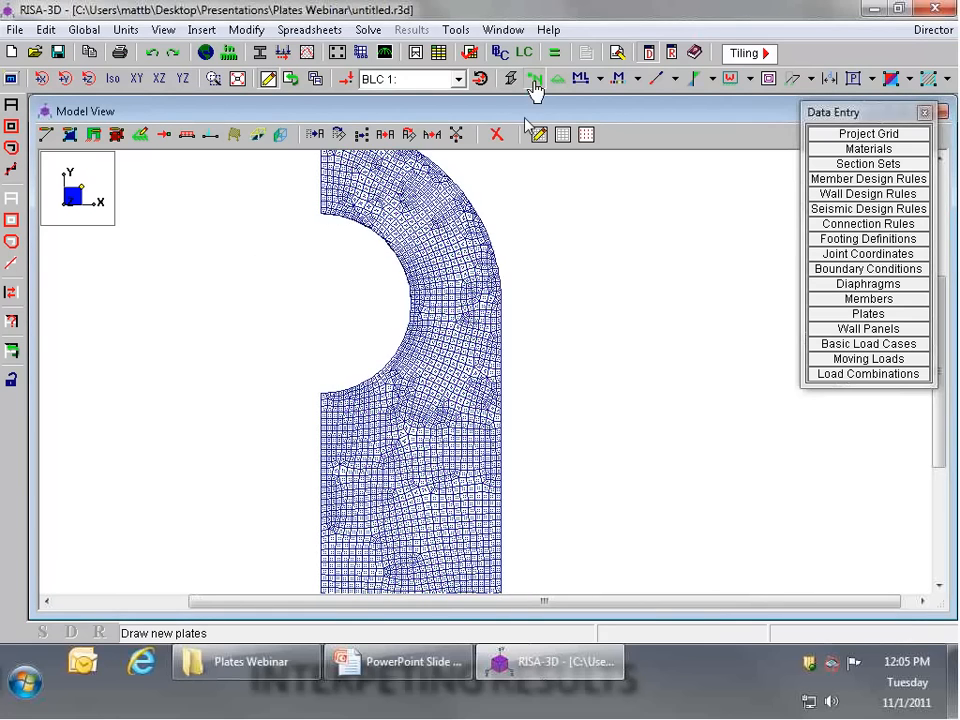
scroll(445, 208, up, 3)
scroll(455, 215, down, 1)
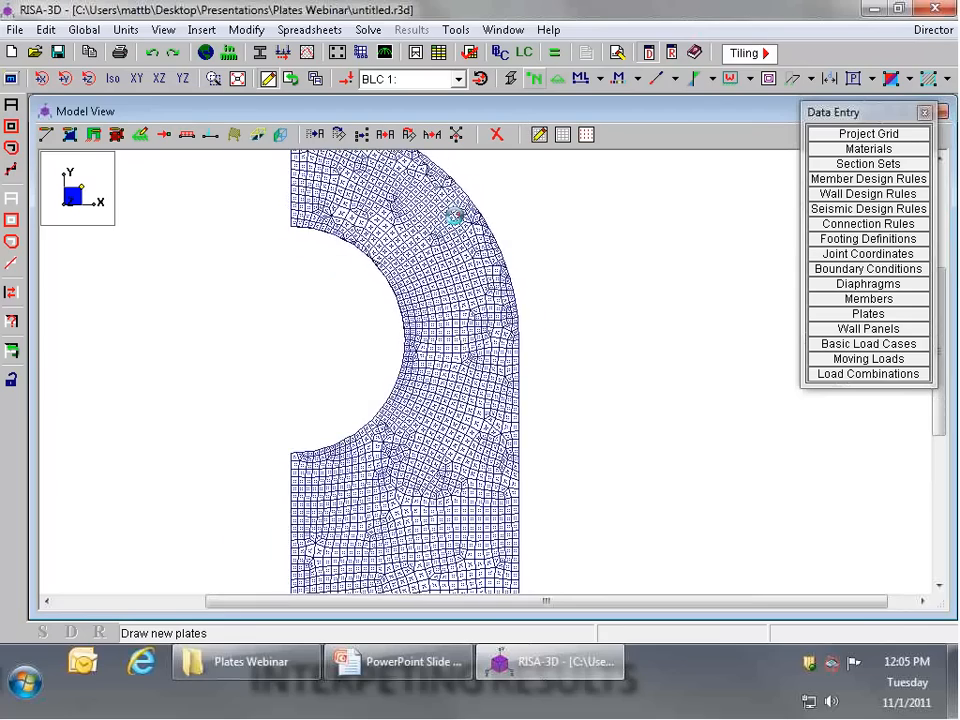
scroll(448, 440, down, 2)
scroll(446, 448, up, 3)
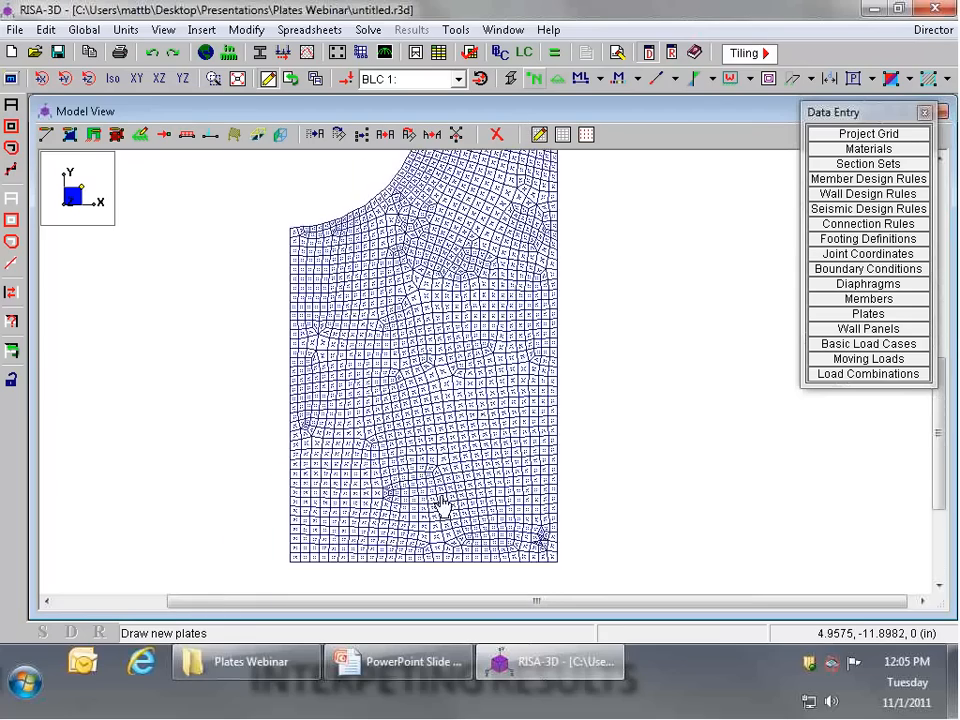
scroll(375, 368, up, 2)
Step: Set the merge tolerance in the global solution parameters to .012 in
click(205, 52)
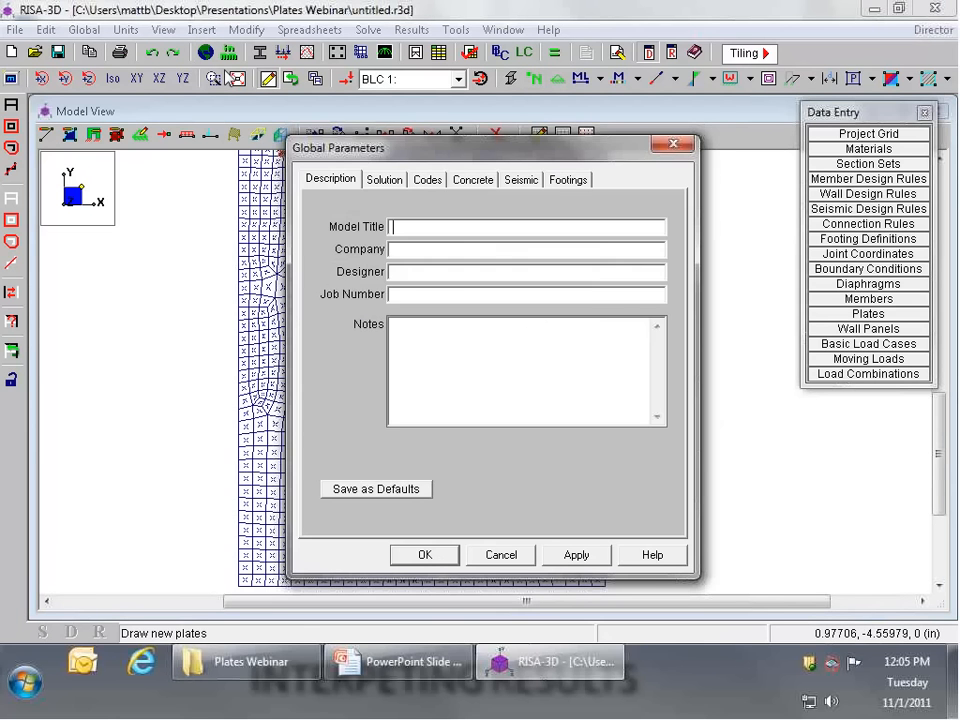
click(384, 180)
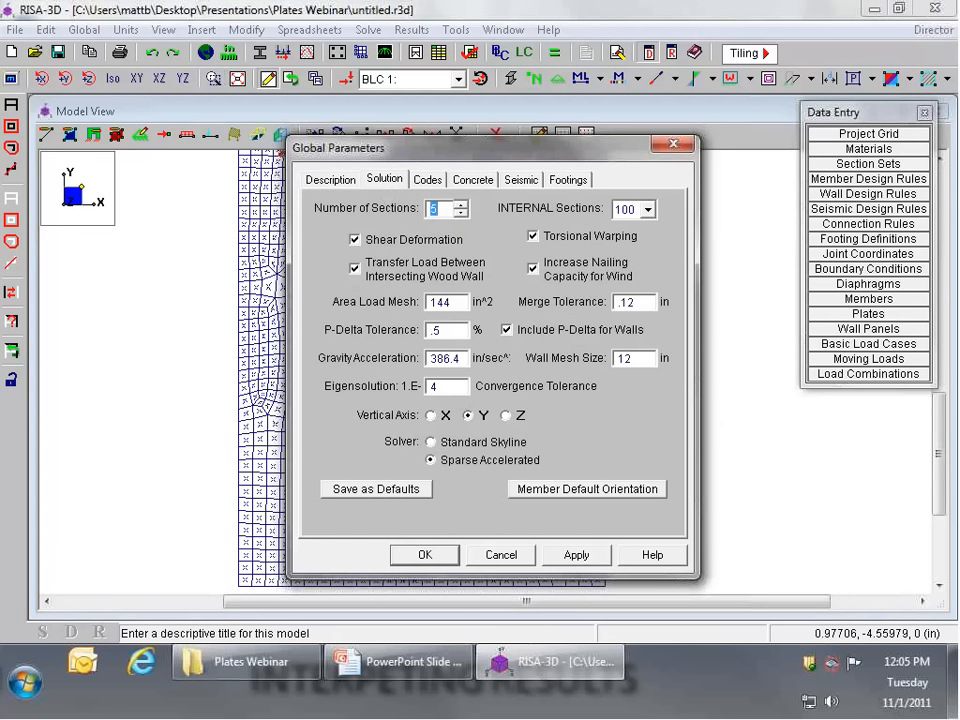
text(0)
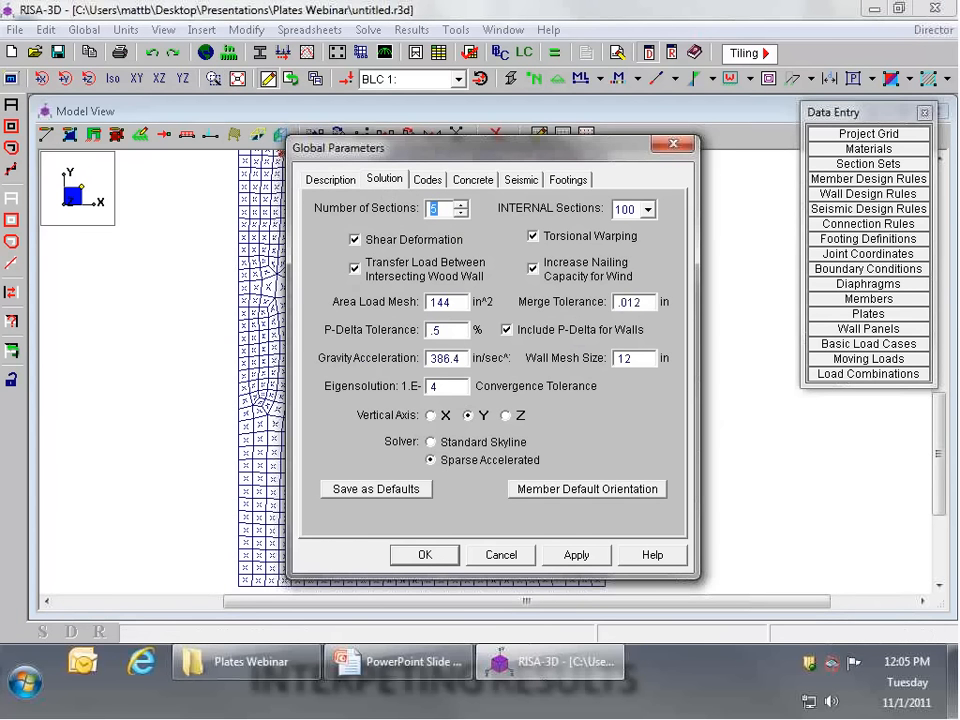
key(Return)
Step: Mirror copy the meshed half plate about the YZ plane at 0 in
scroll(578, 441, down, 1)
scroll(537, 480, down, 4)
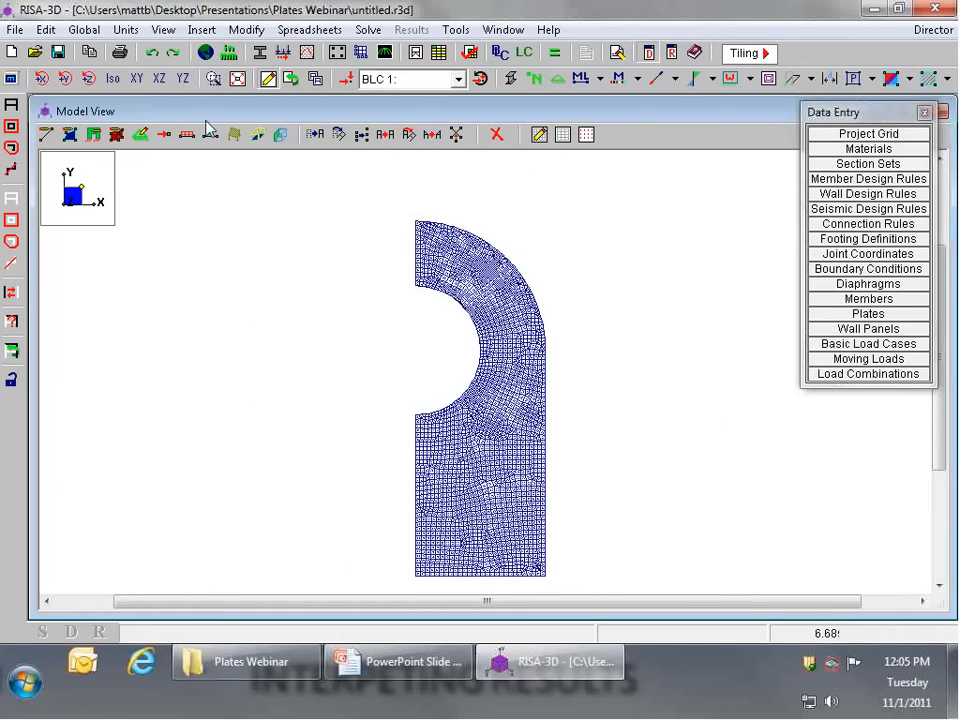
click(432, 140)
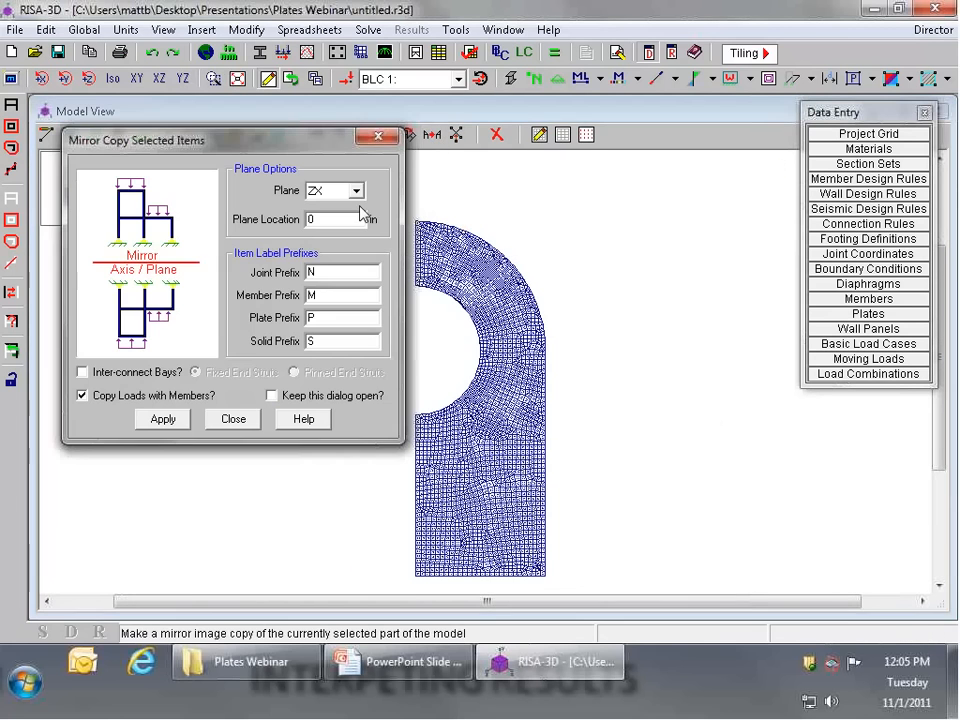
drag(282, 153, 440, 158)
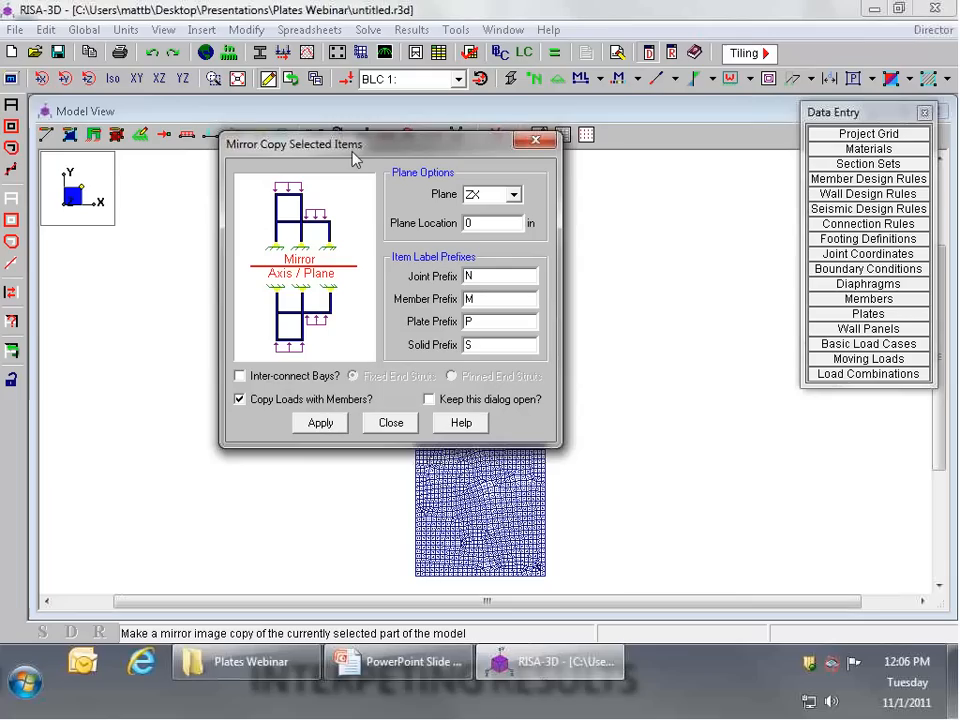
click(513, 194)
click(490, 217)
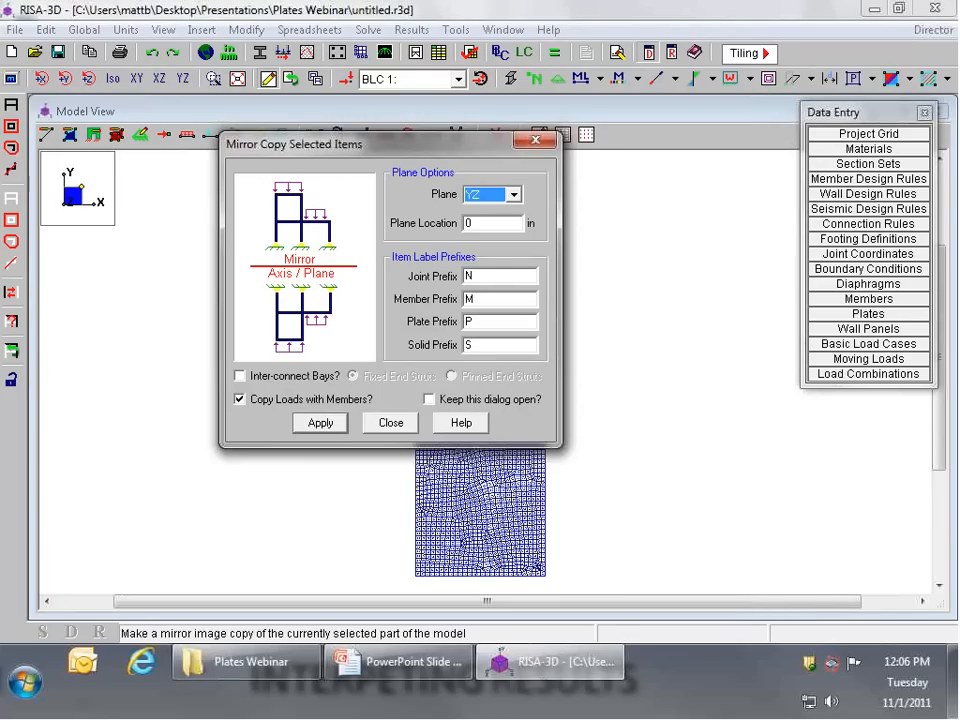
click(321, 423)
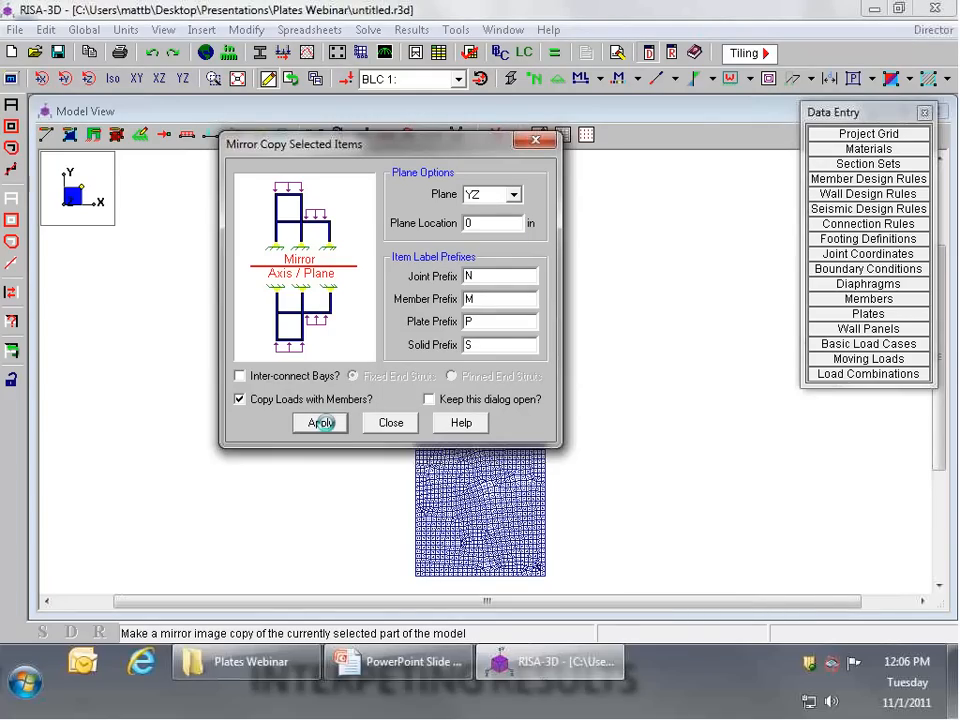
Step: Deselect the whole model and try to box-select the joints along the plate's base
click(13, 201)
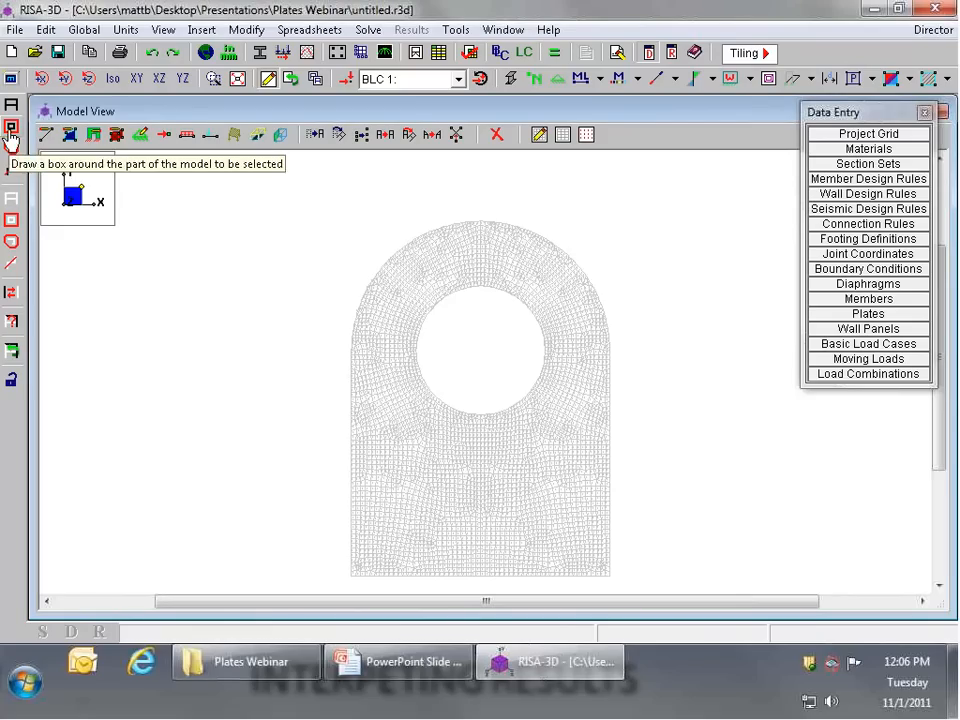
click(11, 130)
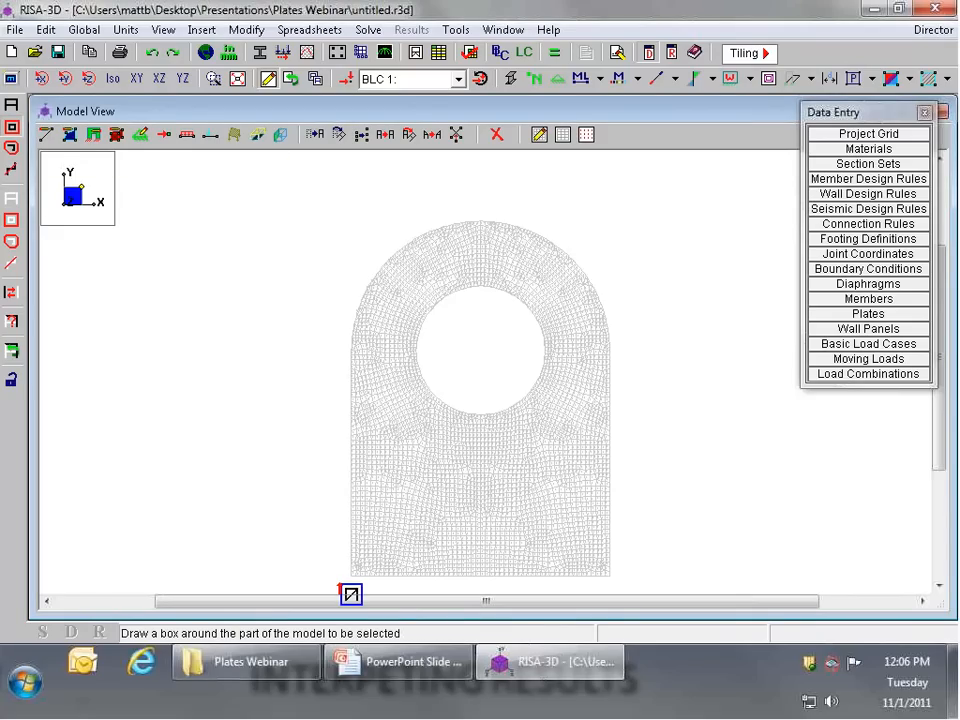
drag(340, 588, 622, 573)
Step: Set up a Fixed boundary condition for assignment by boxing joints, and select the entire model
click(139, 141)
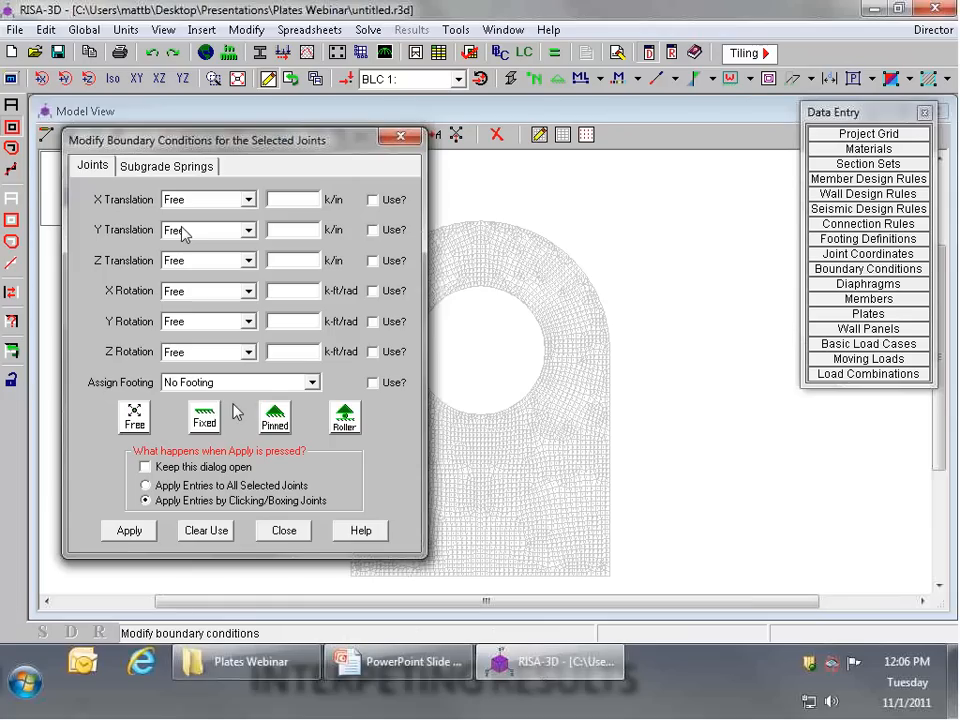
click(206, 418)
click(131, 531)
drag(336, 582, 660, 582)
scroll(533, 576, up, 3)
click(11, 105)
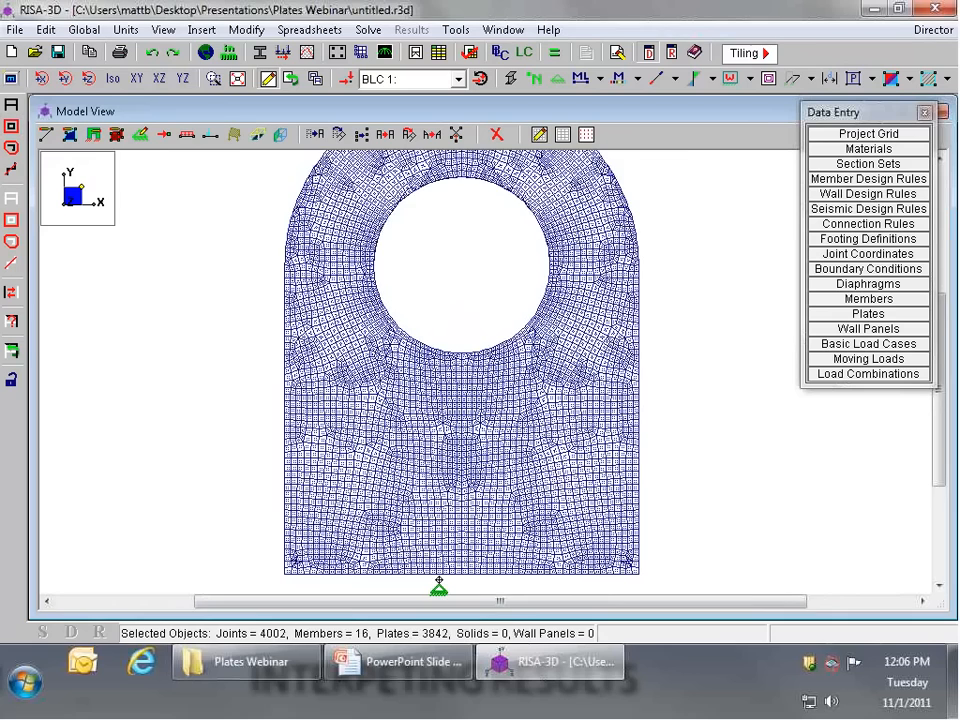
Step: Try to assign the fixed supports to the joints along the plate's base, and undo the assignment
middle_drag(439, 580, 435, 509)
scroll(407, 523, up, 2)
drag(228, 530, 749, 497)
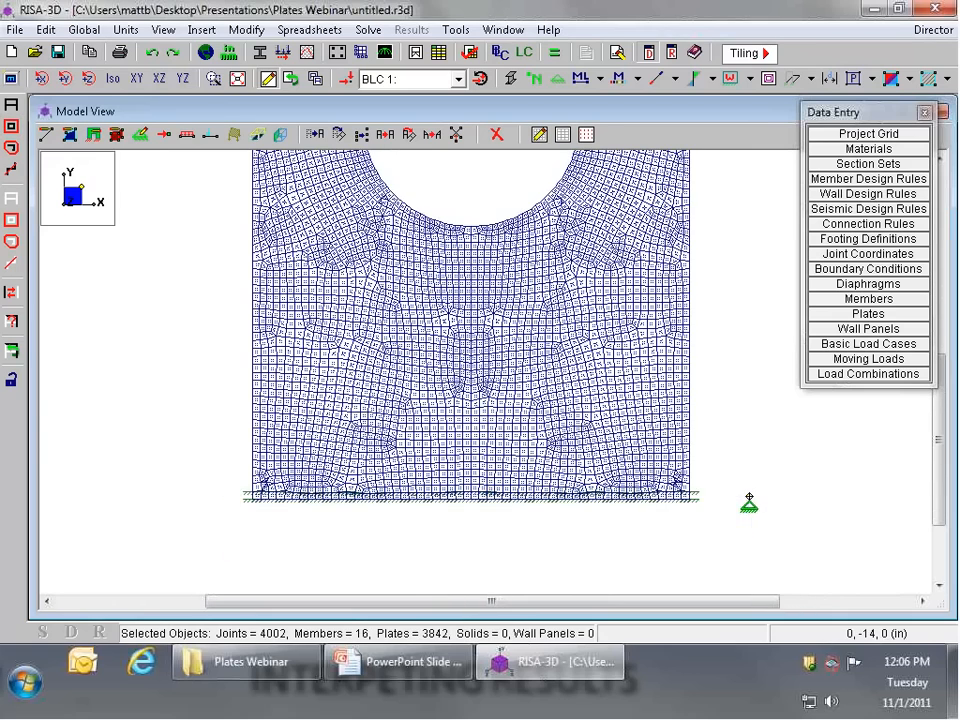
scroll(427, 483, up, 2)
click(149, 55)
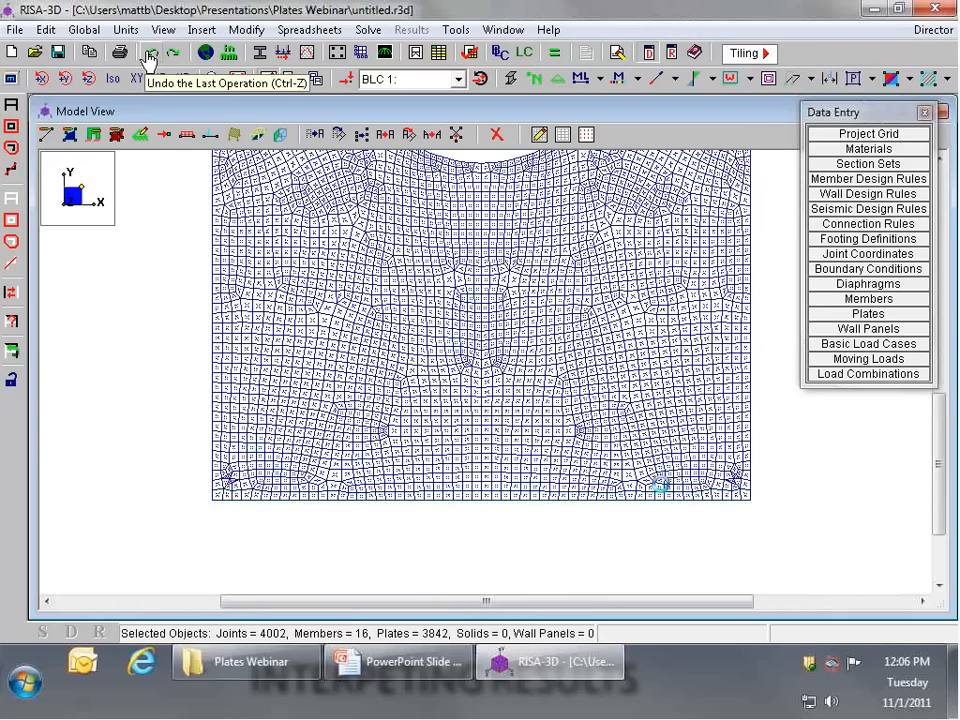
Step: Assign the fixed boundary condition to only the bottom row of joints along the plate's base
scroll(662, 487, up, 2)
drag(96, 522, 850, 498)
scroll(514, 544, down, 5)
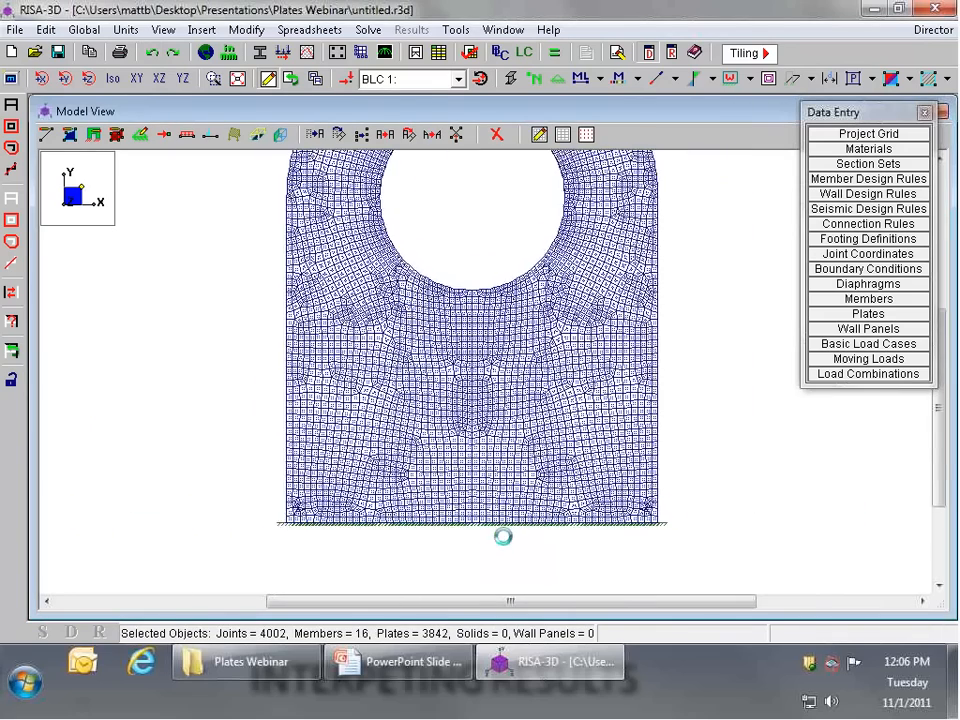
Step: Apply an 80 k/ft distributed load in the Y direction to all selected members along the hole's upper edge, in basic load case 1
scroll(505, 152, up, 1)
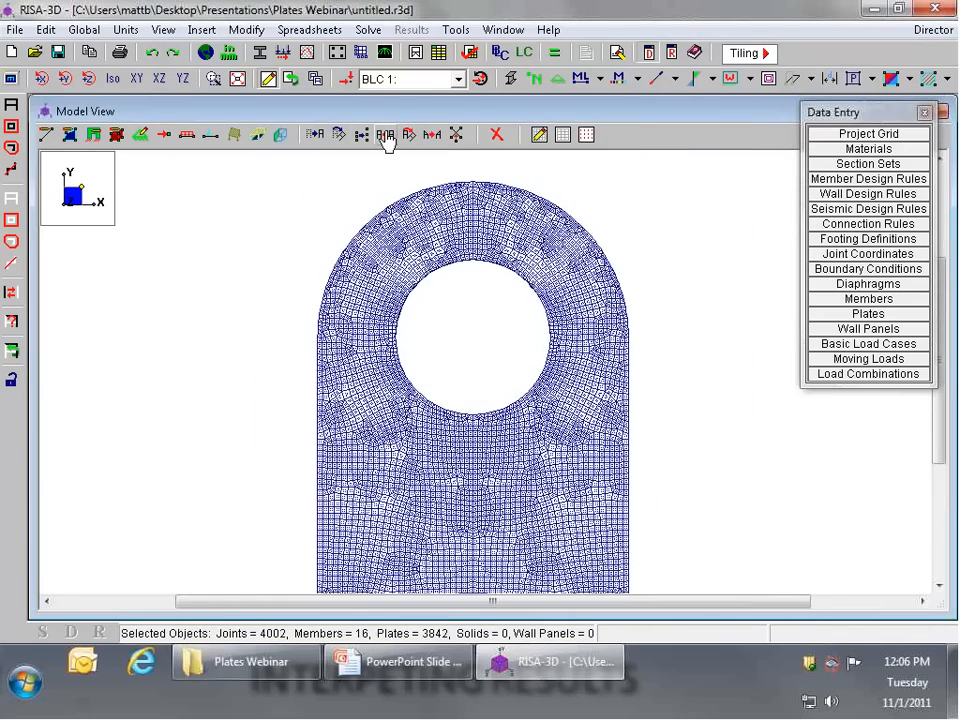
scroll(475, 280, up, 3)
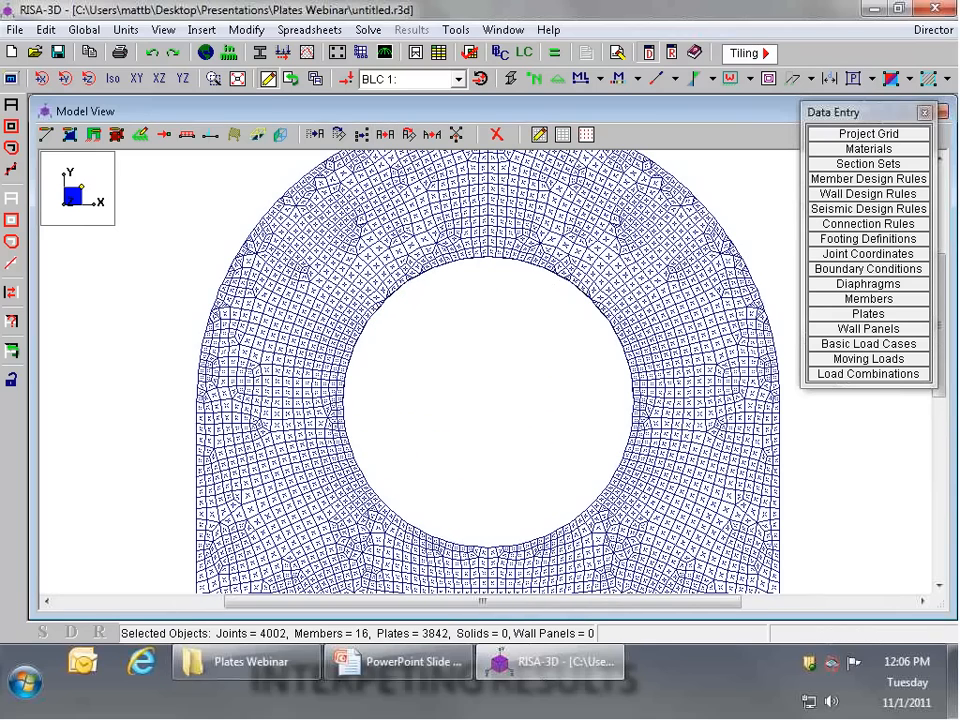
click(186, 138)
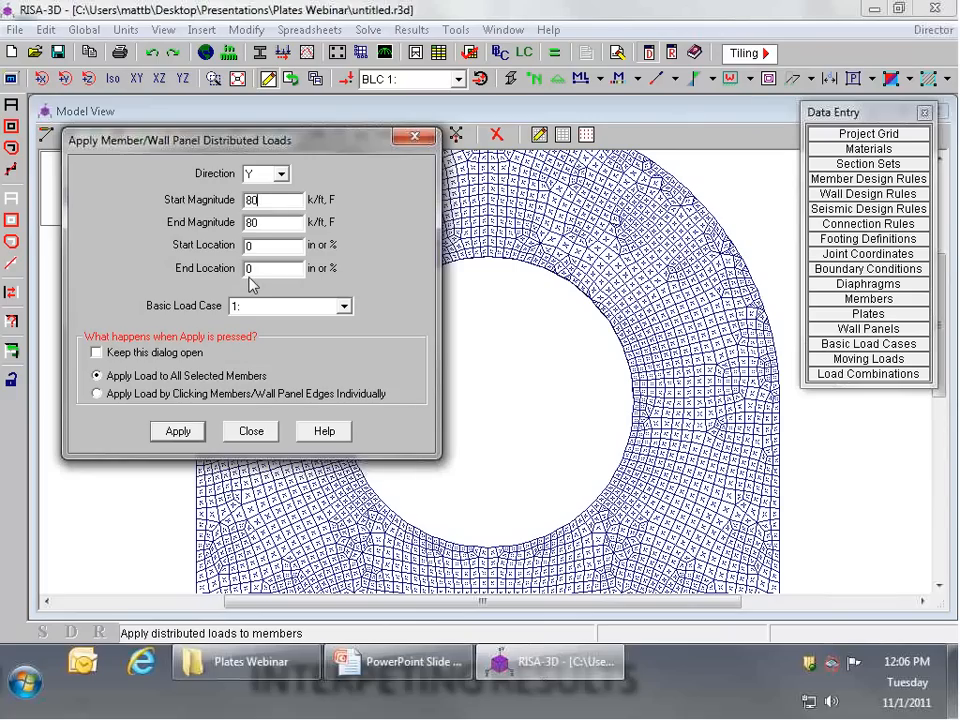
click(180, 433)
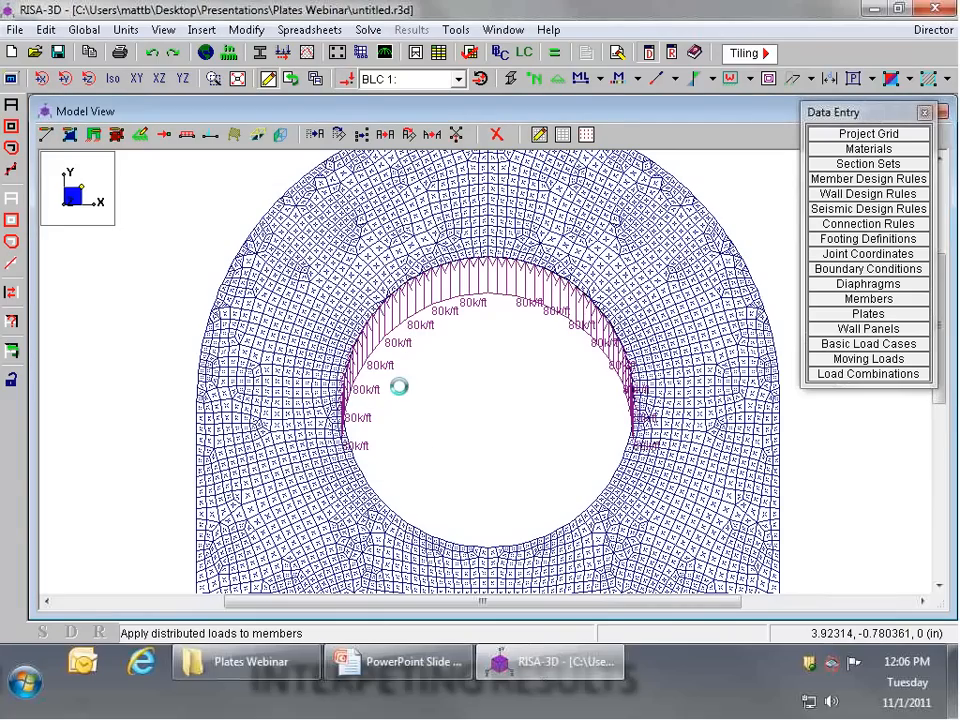
Step: Define load combination 1 with BLC 1 at a factor of 1, and run the solution for the current combination
click(868, 373)
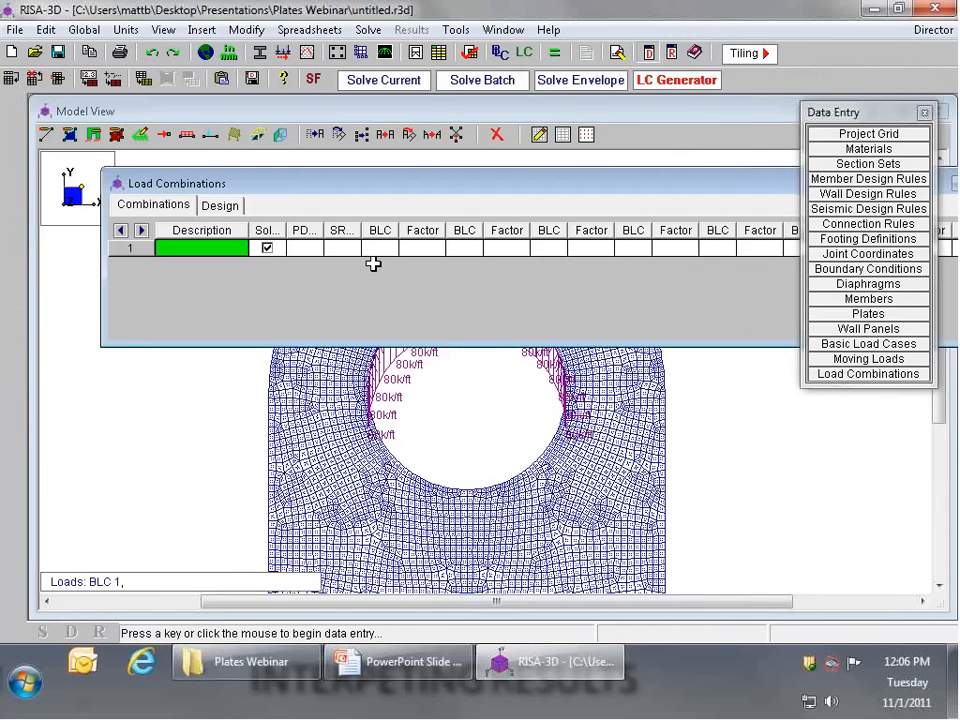
click(380, 248)
text(1)
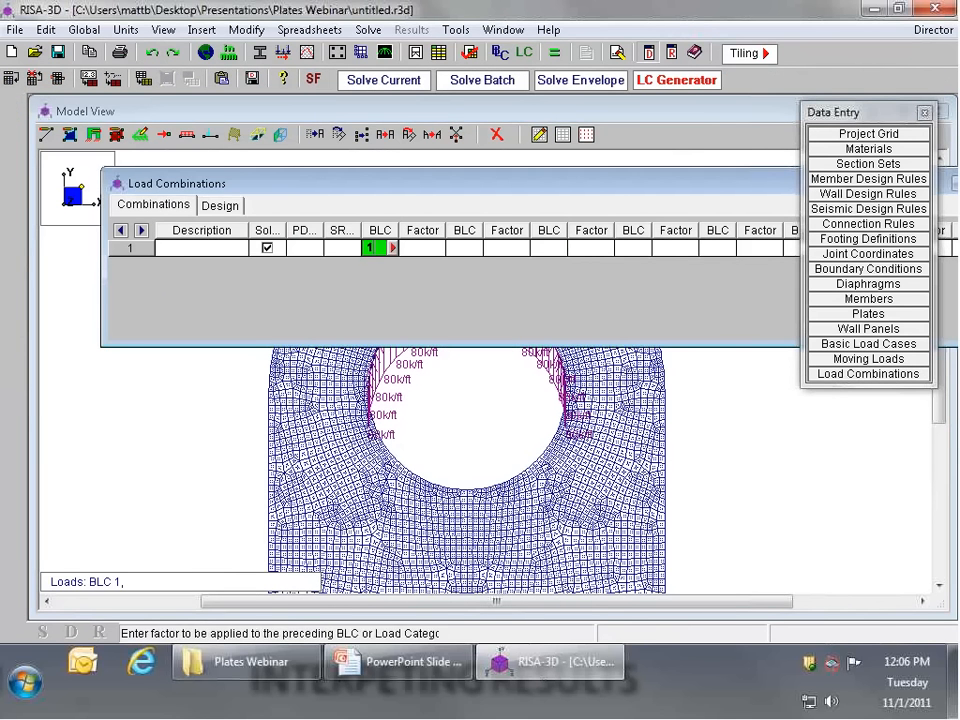
key(Tab)
text(1)
key(Tab)
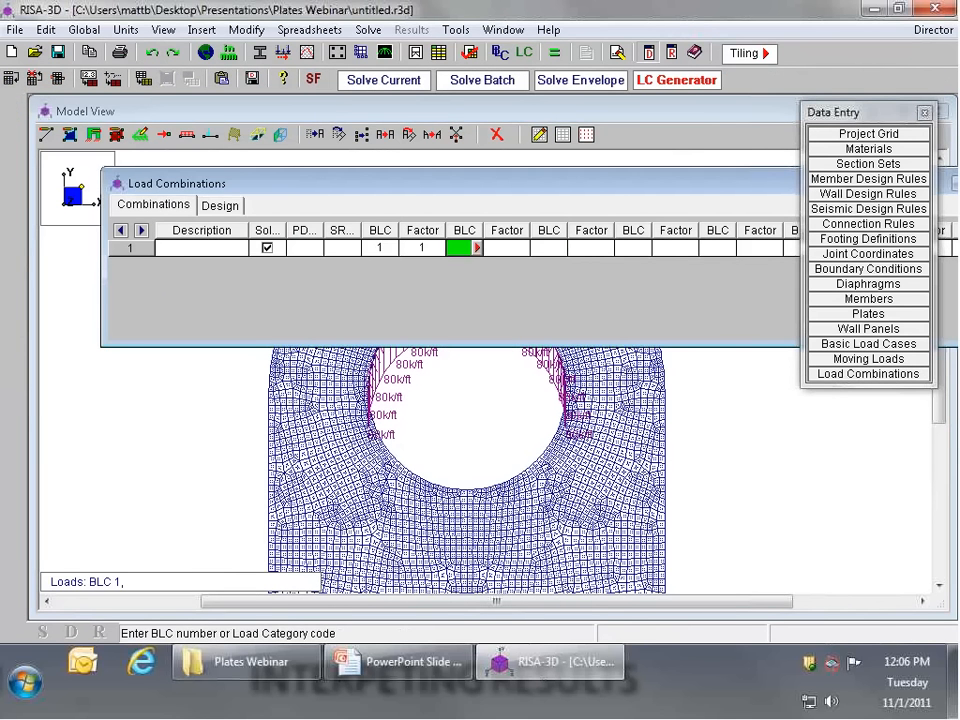
click(410, 82)
key(Return)
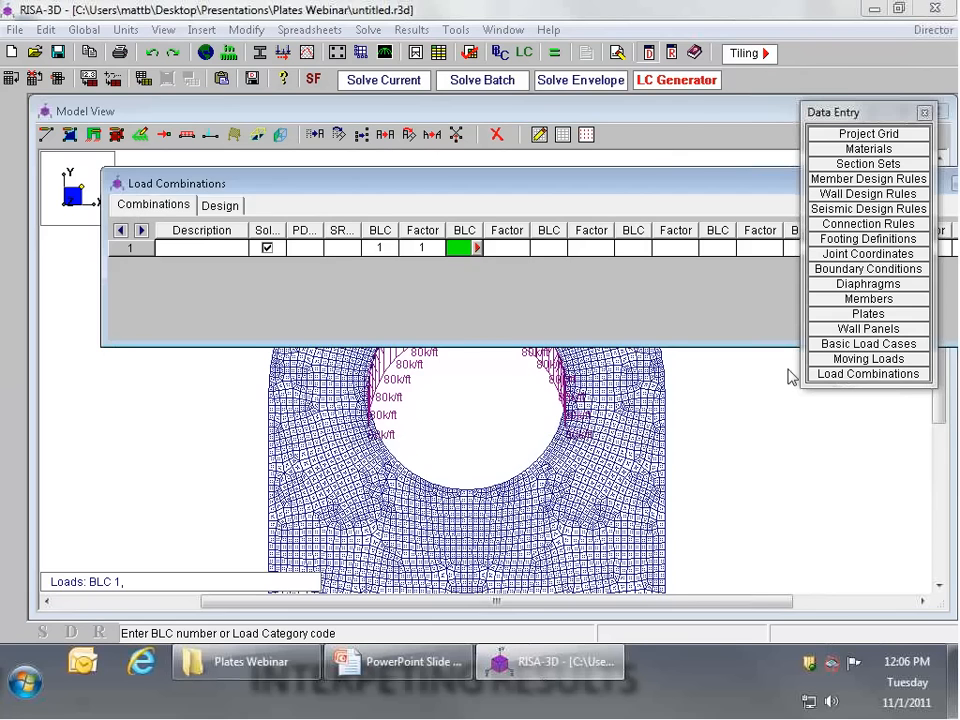
Step: Return to the model view and move the Data Entry palette lower, clear of the display toolbar
click(738, 380)
scroll(636, 315, down, 3)
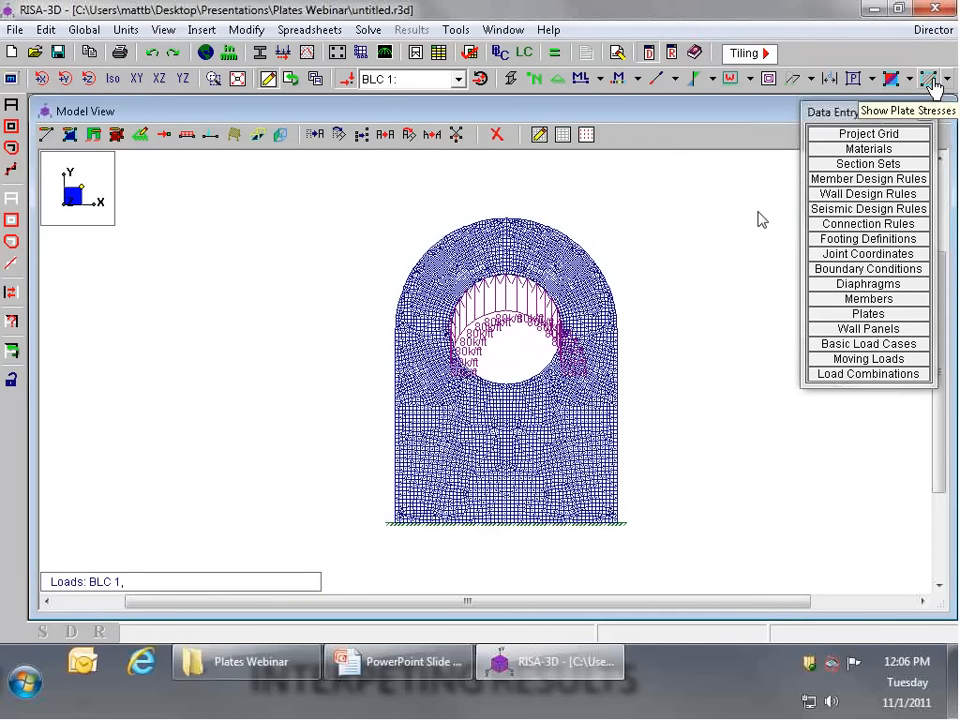
drag(839, 118, 812, 239)
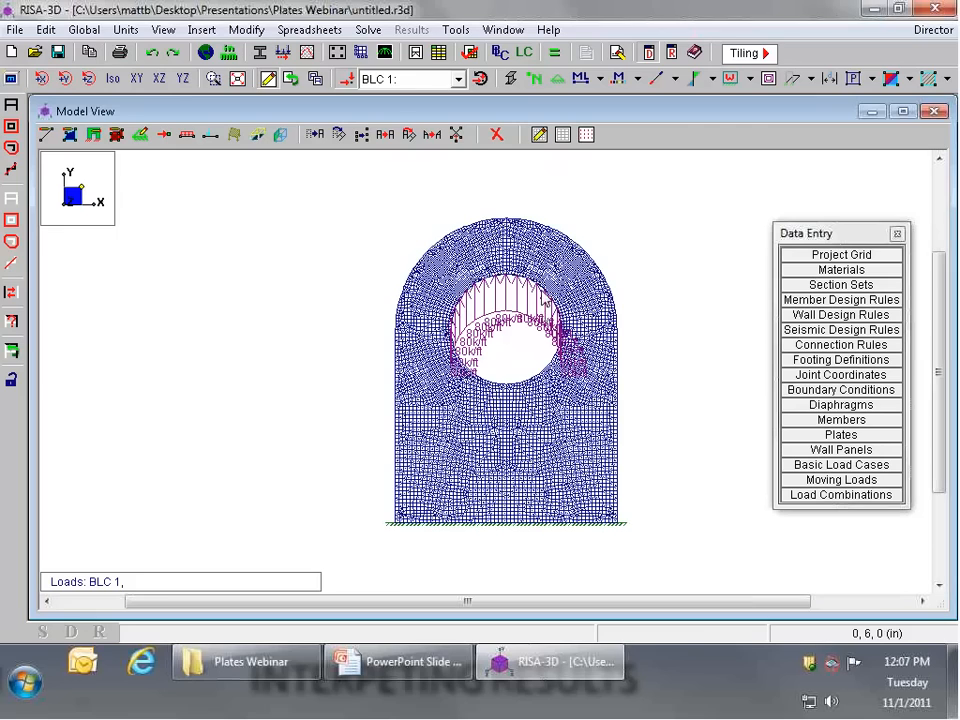
Step: Examine the loaded plate mesh at the rounded top, around the hole and down to the fixed base
scroll(505, 249, up, 5)
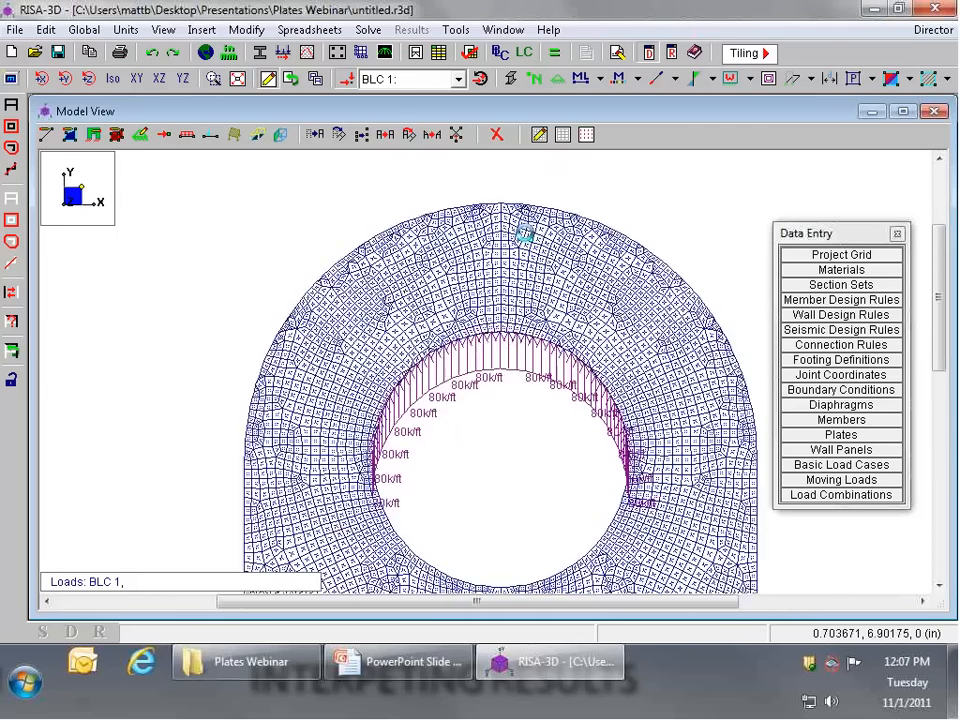
scroll(452, 240, down, 3)
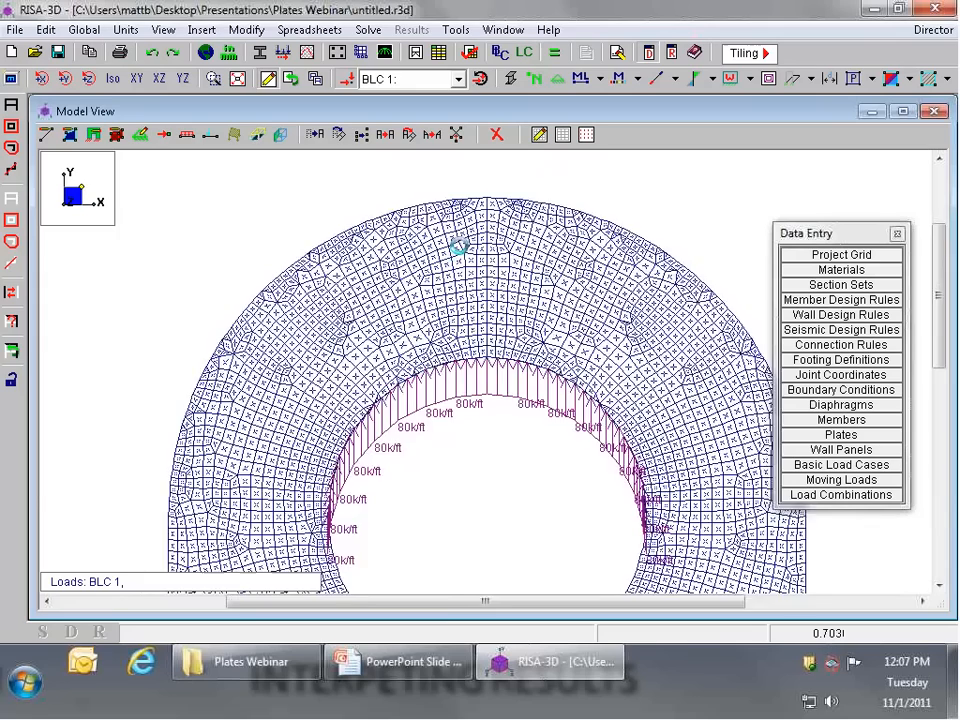
scroll(448, 228, down, 3)
middle_drag(535, 462, 525, 272)
scroll(523, 270, up, 1)
middle_drag(511, 354, 508, 345)
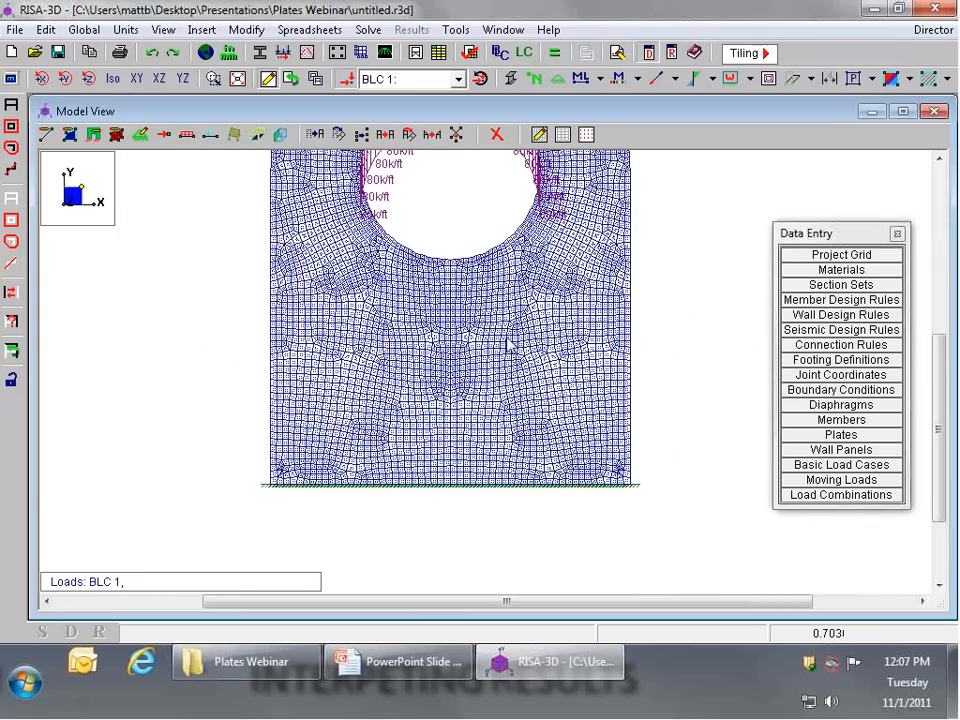
scroll(488, 455, down, 4)
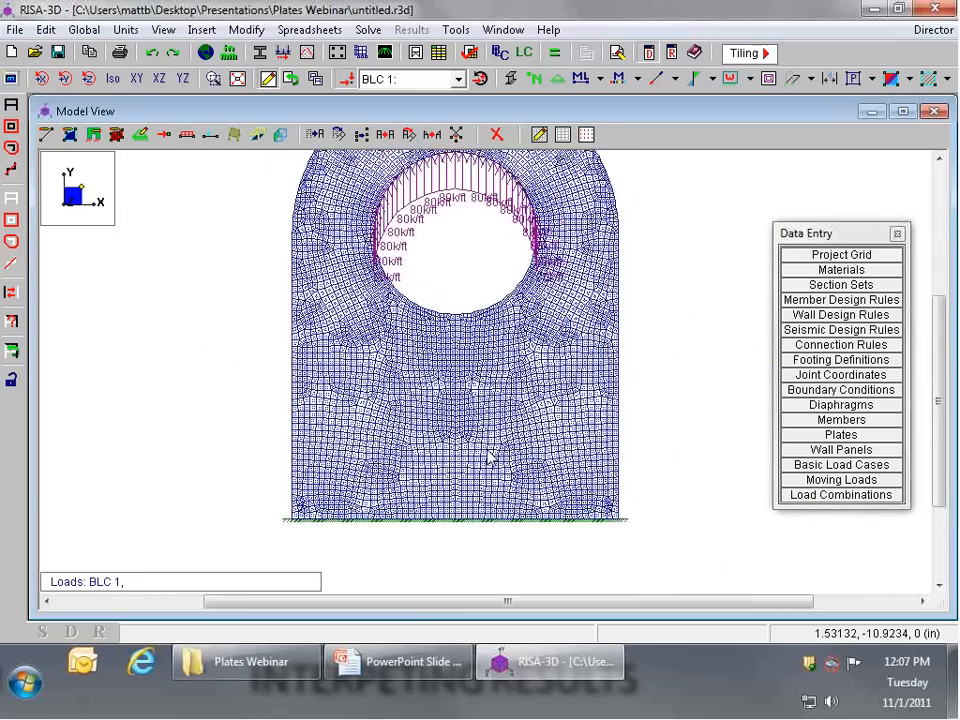
scroll(487, 427, down, 2)
scroll(500, 238, up, 2)
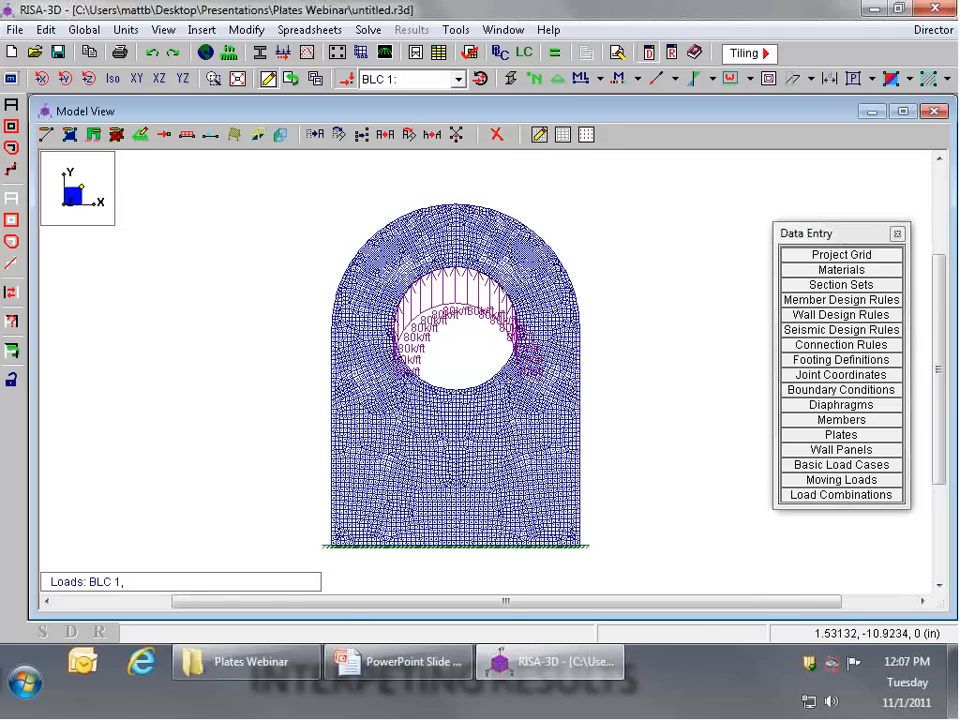
mouse_move(447, 668)
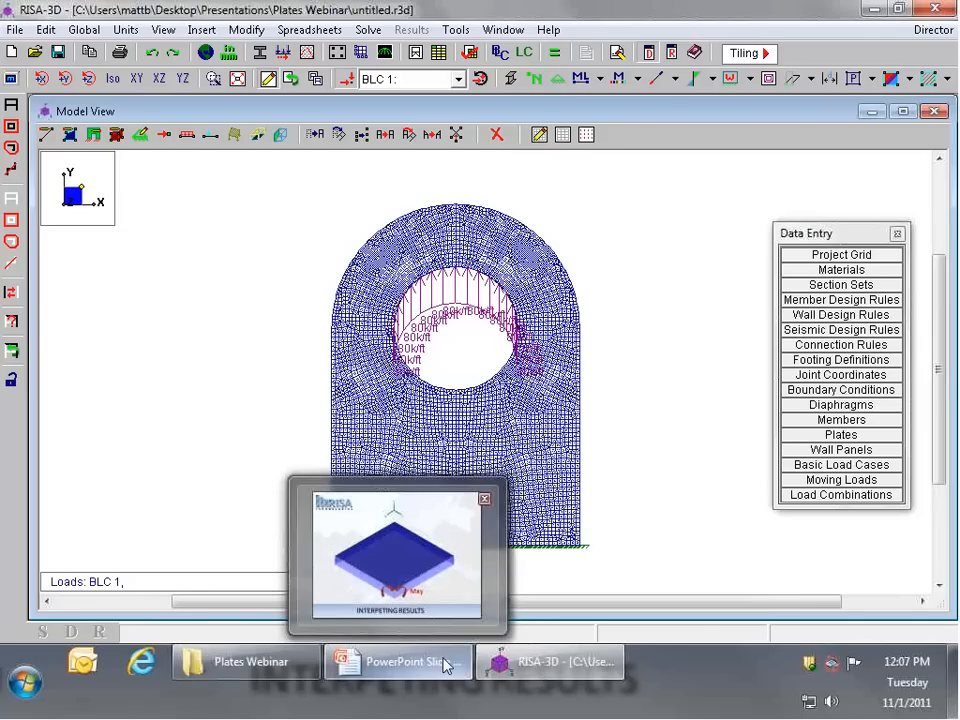